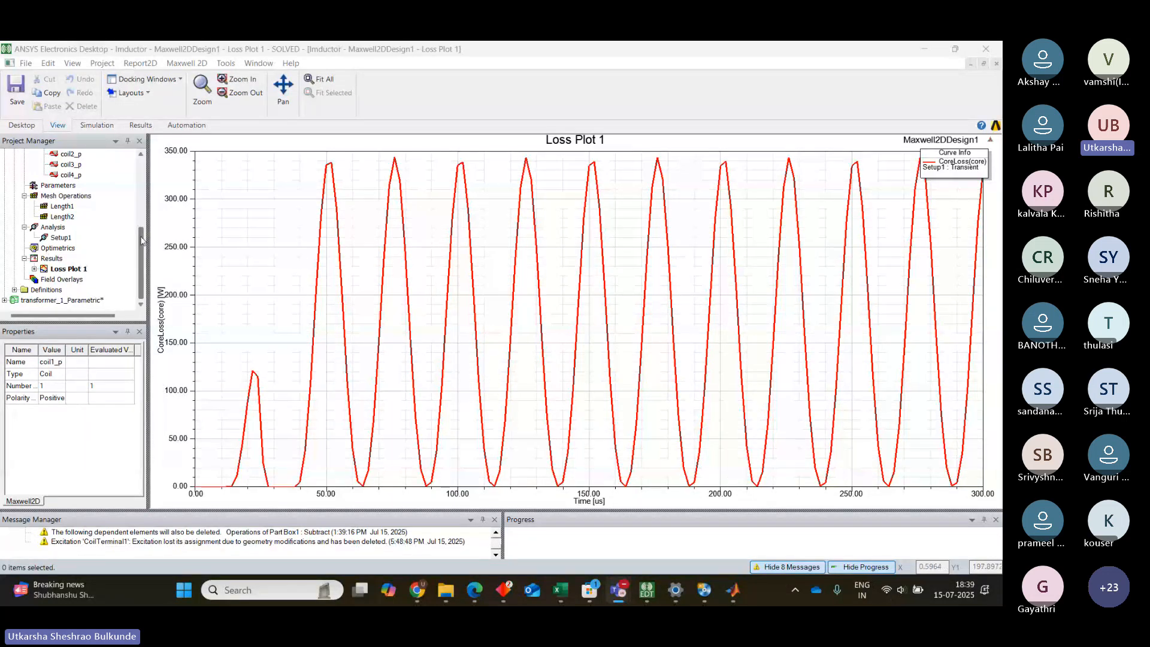
# Step: Switch to the Electronics Desktop window holding Project2 and display the model geometry of its Maxwell 2D design
pyautogui.moveTo(142, 239); pyautogui.dragTo(141, 167)
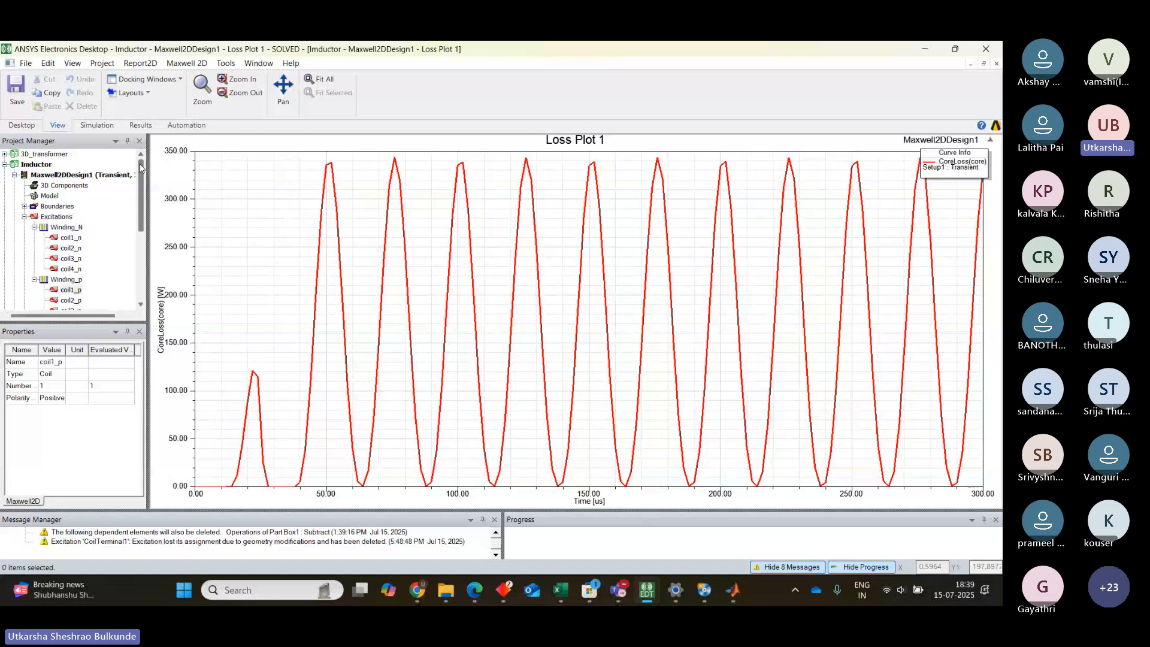
pyautogui.click(5, 167)
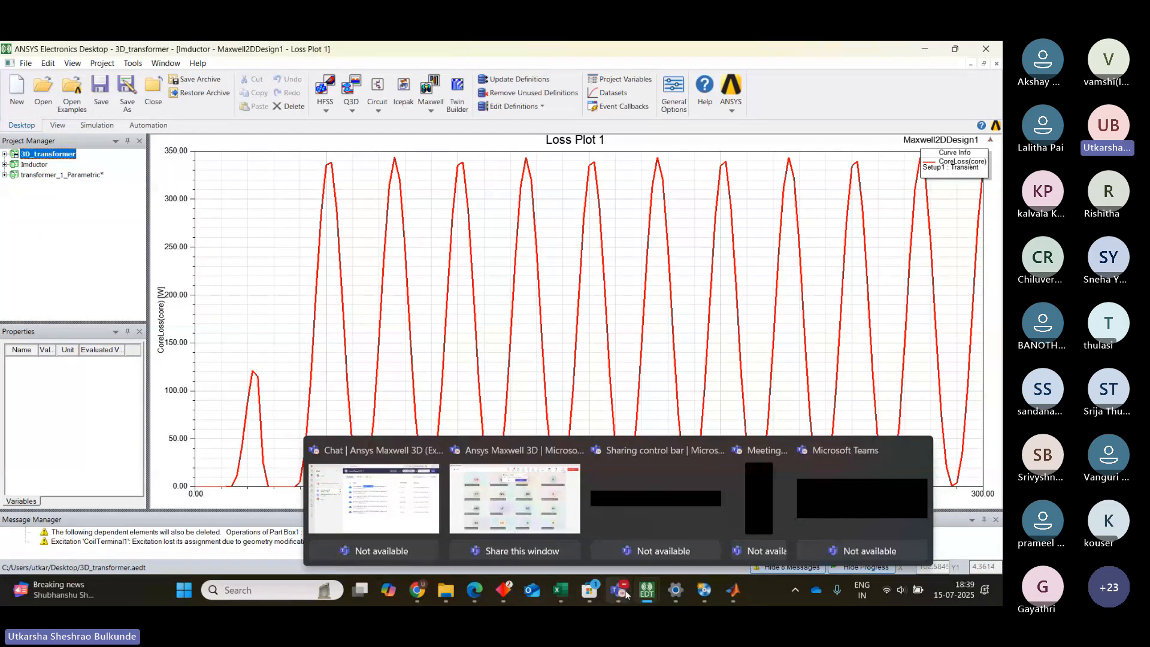
pyautogui.moveTo(639, 593)
pyautogui.click(604, 503)
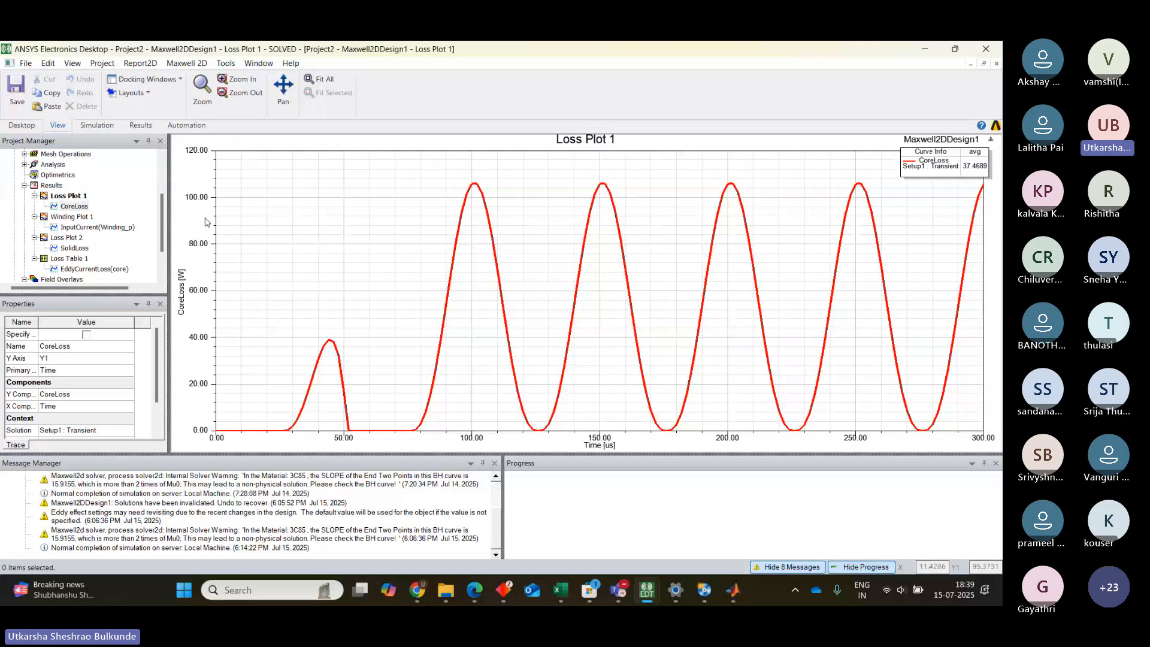
pyautogui.click(114, 227)
pyautogui.moveTo(163, 215); pyautogui.dragTo(162, 179)
pyautogui.click(37, 154)
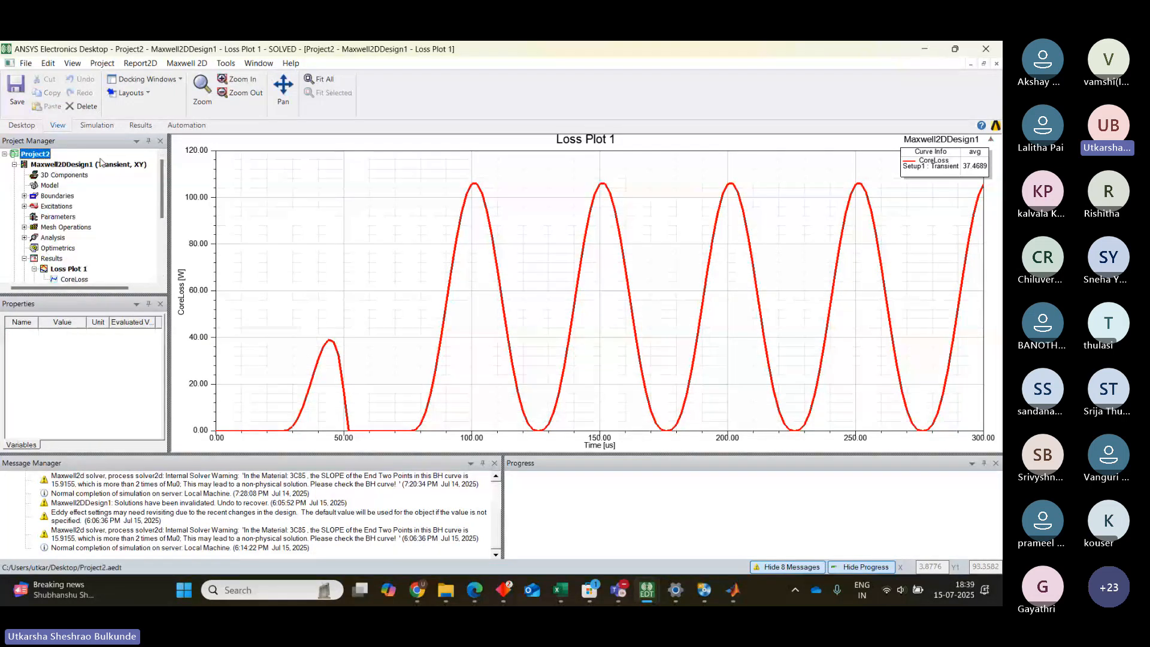
pyautogui.doubleClick(99, 166)
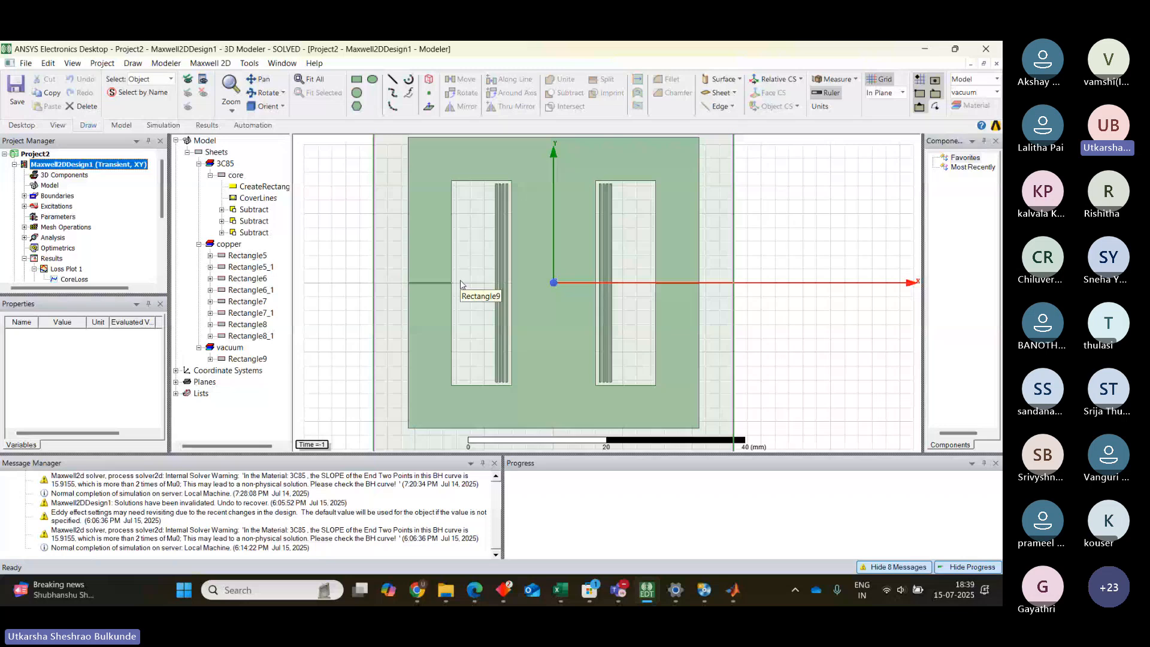
# Step: Reopen Loss Plot 1 and add the avg trace characteristic to its CoreLoss curve
pyautogui.scroll(-2, 74, 219)
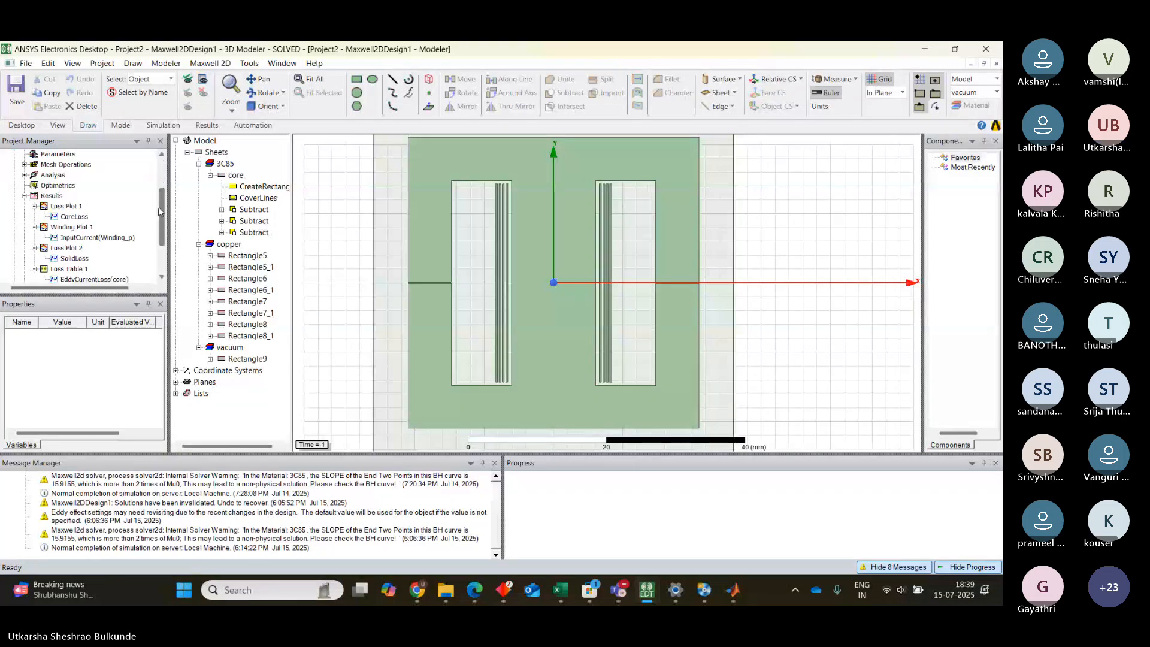
pyautogui.doubleClick(73, 217)
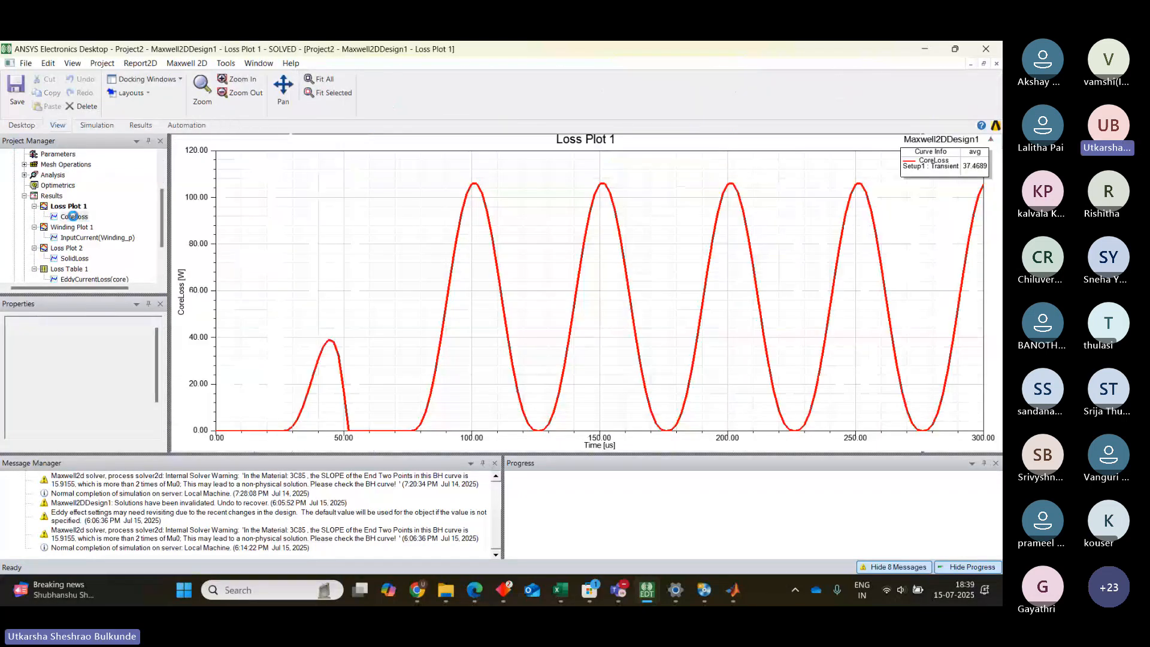
pyautogui.click(381, 268)
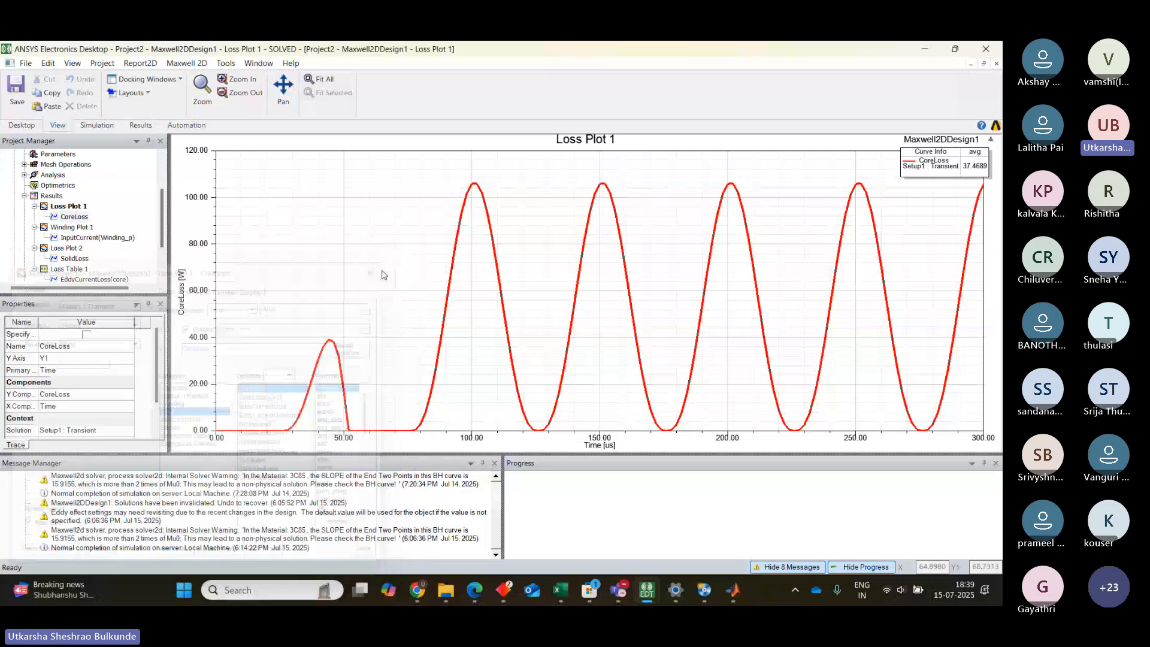
pyautogui.click(945, 169)
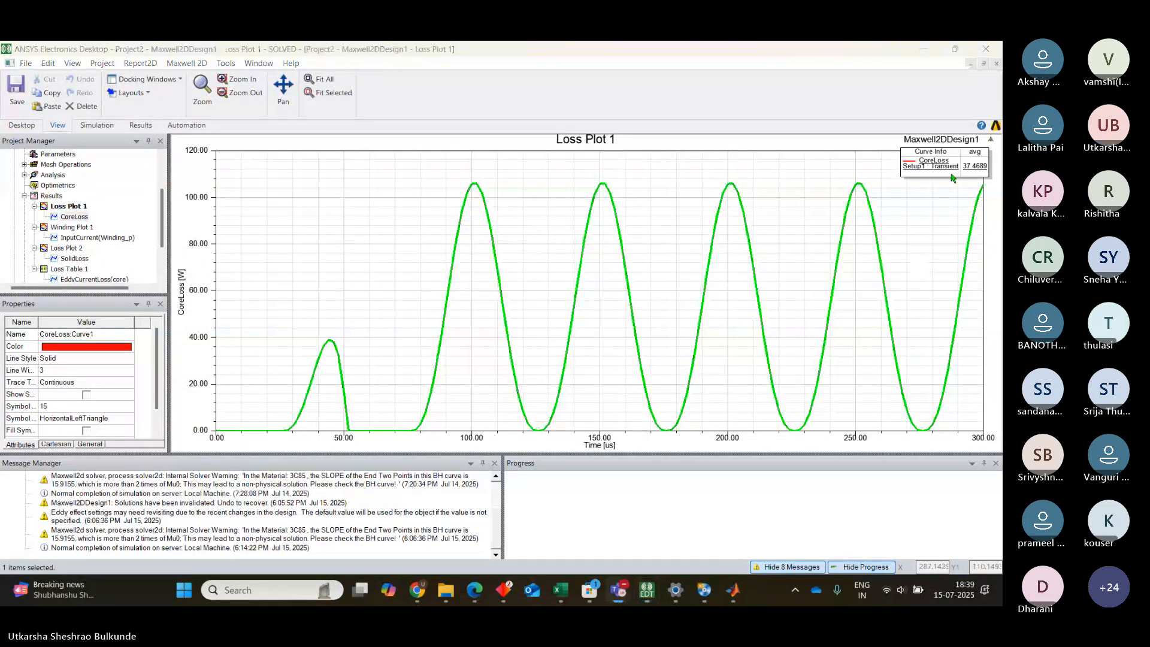
pyautogui.rightClick(953, 168)
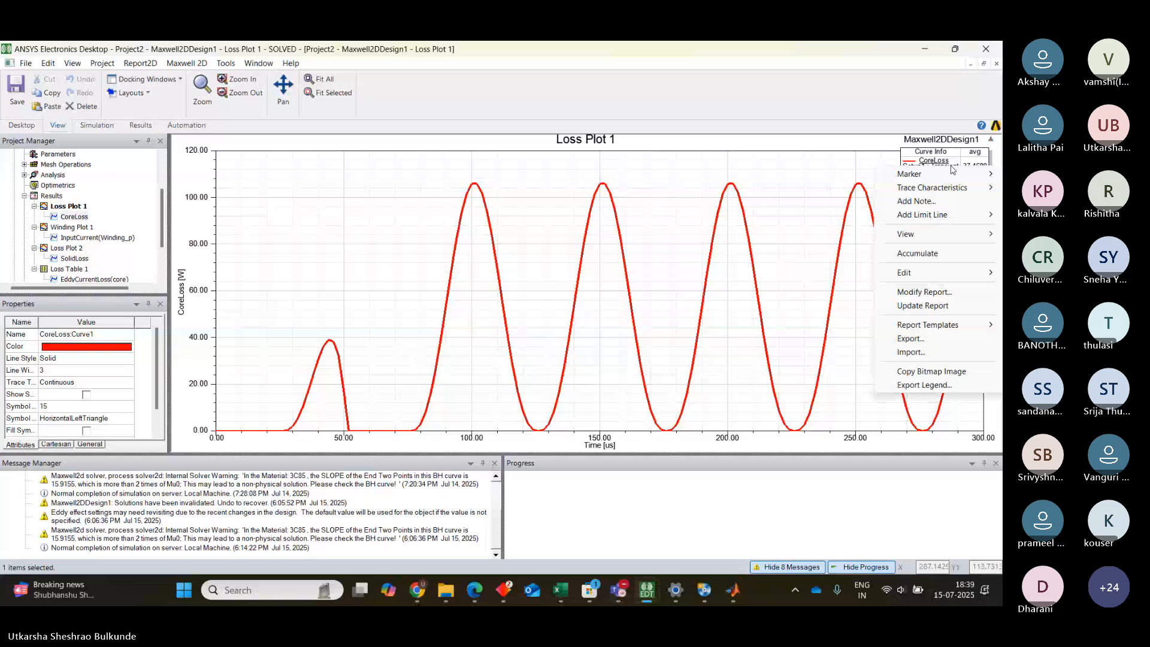
pyautogui.moveTo(954, 190)
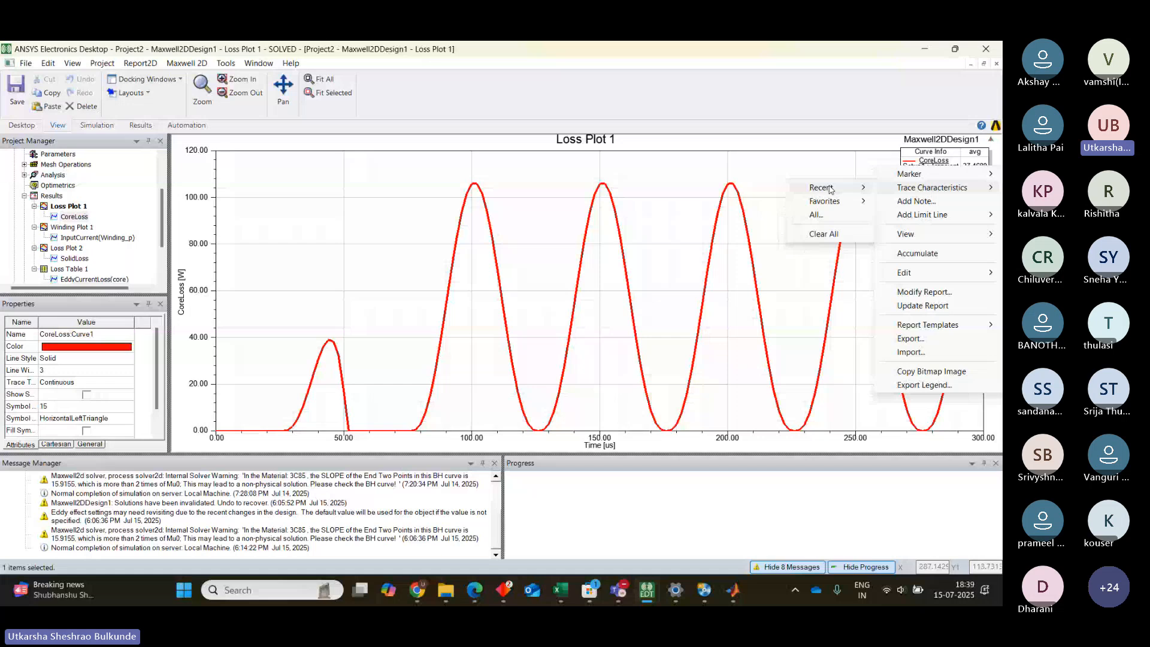
pyautogui.moveTo(831, 189)
pyautogui.click(911, 191)
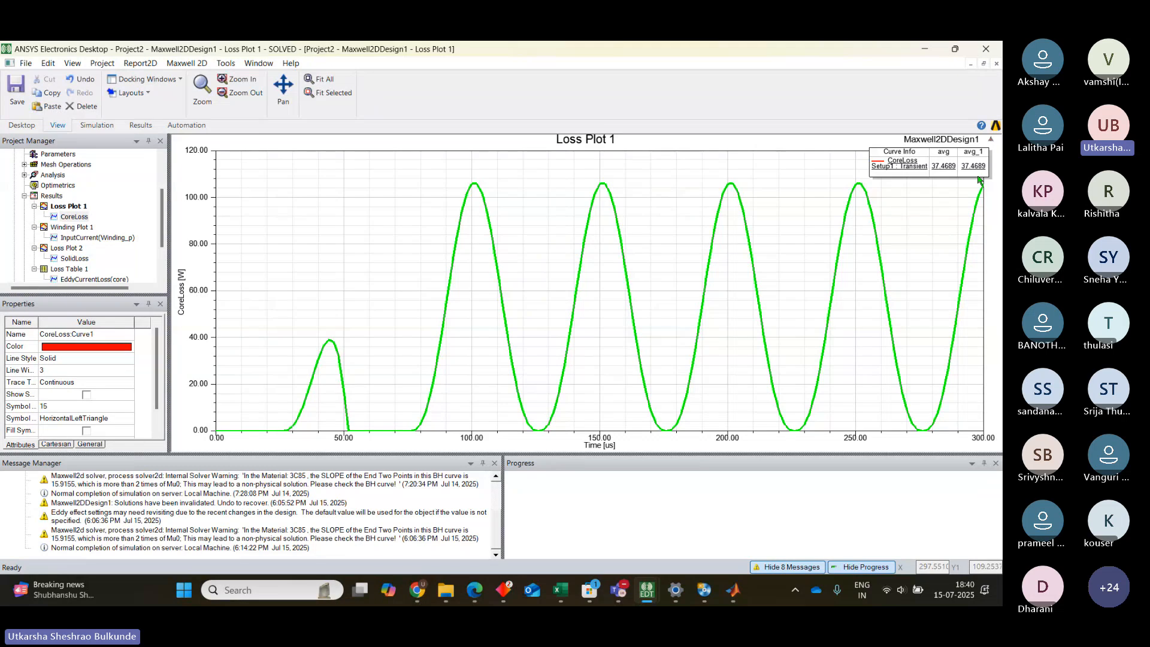
# Step: Switch to MATLAB and examine the LOSS.m script that computes the average core loss over a time range
pyautogui.moveTo(740, 591)
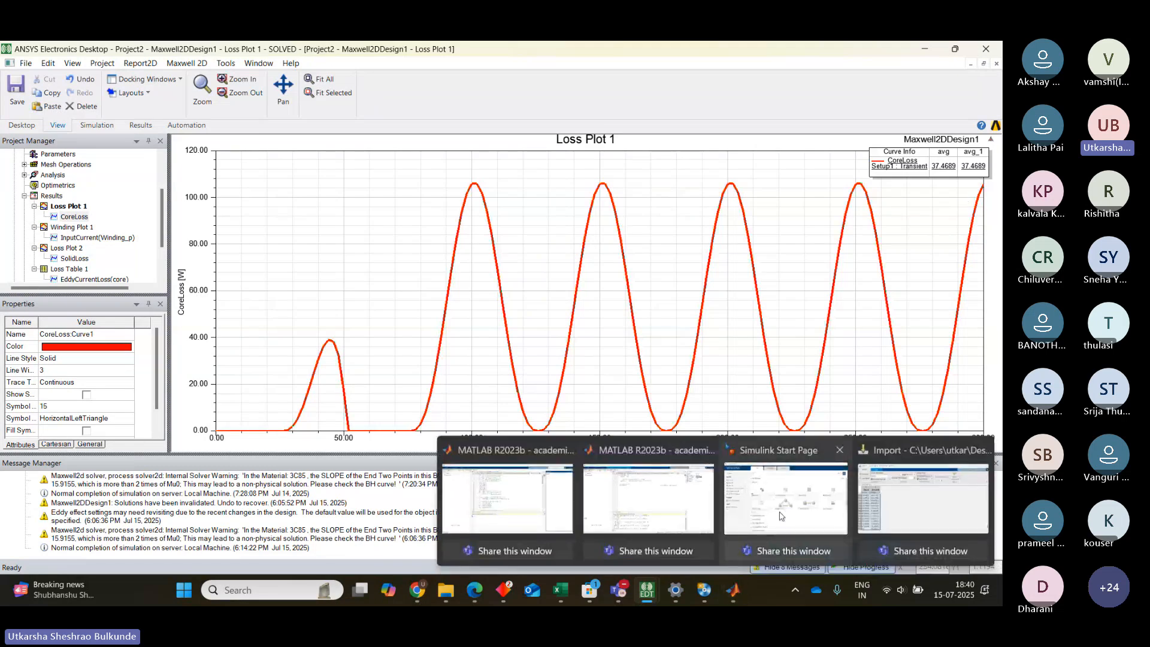
pyautogui.click(650, 500)
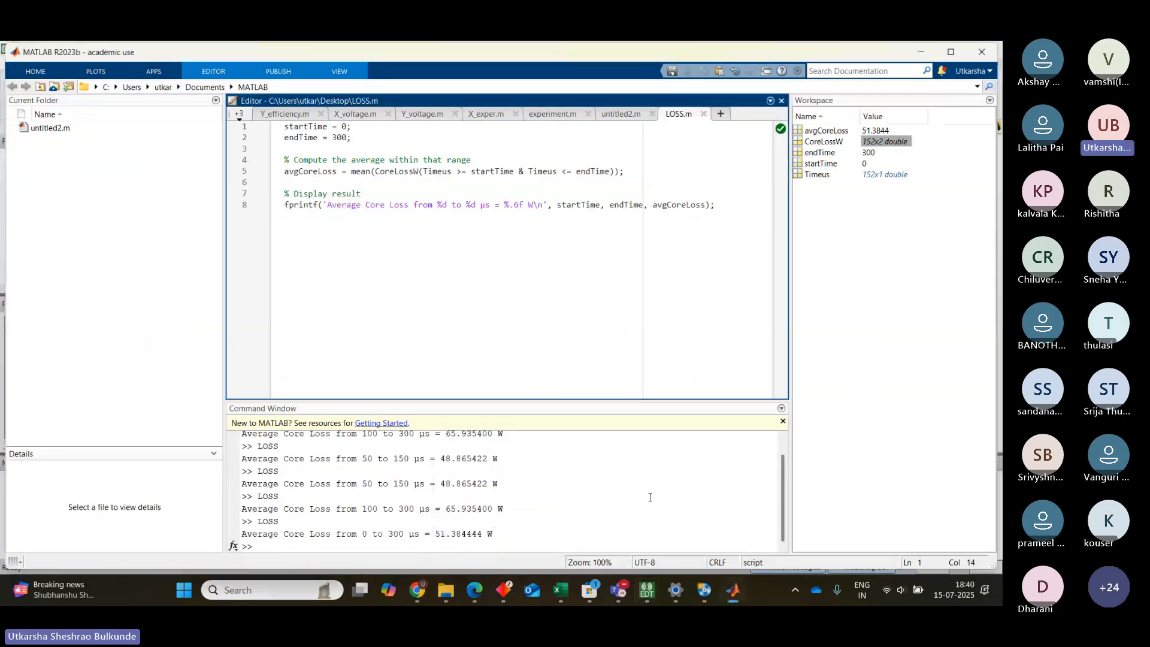
pyautogui.click(585, 99)
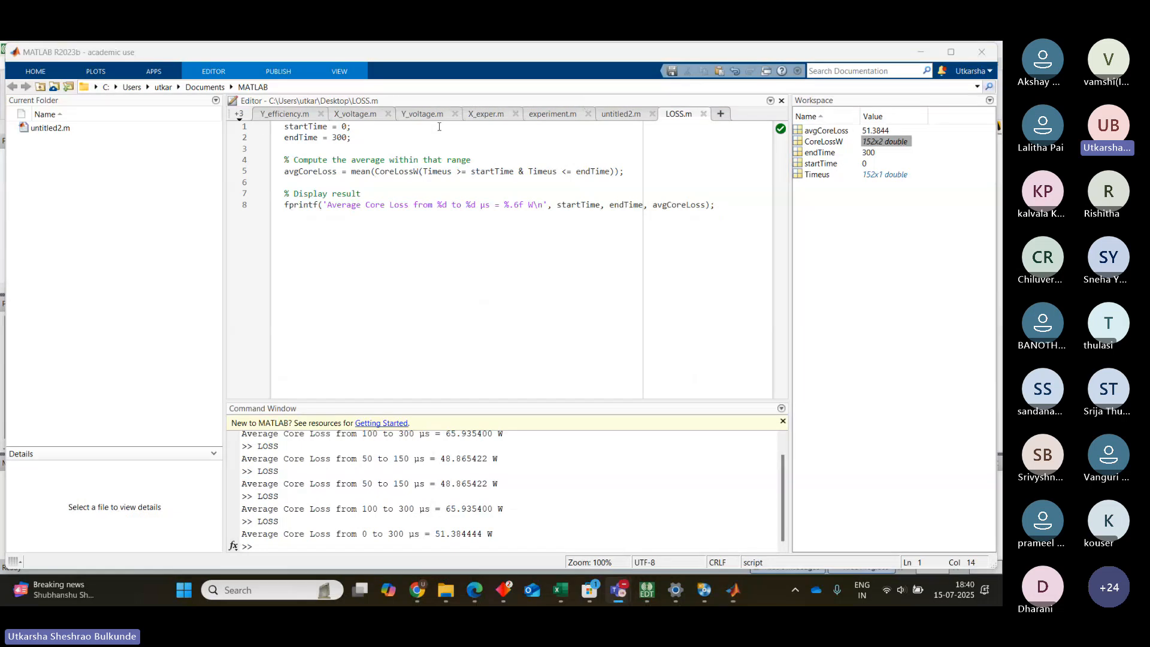
pyautogui.moveTo(285, 125); pyautogui.dragTo(751, 208)
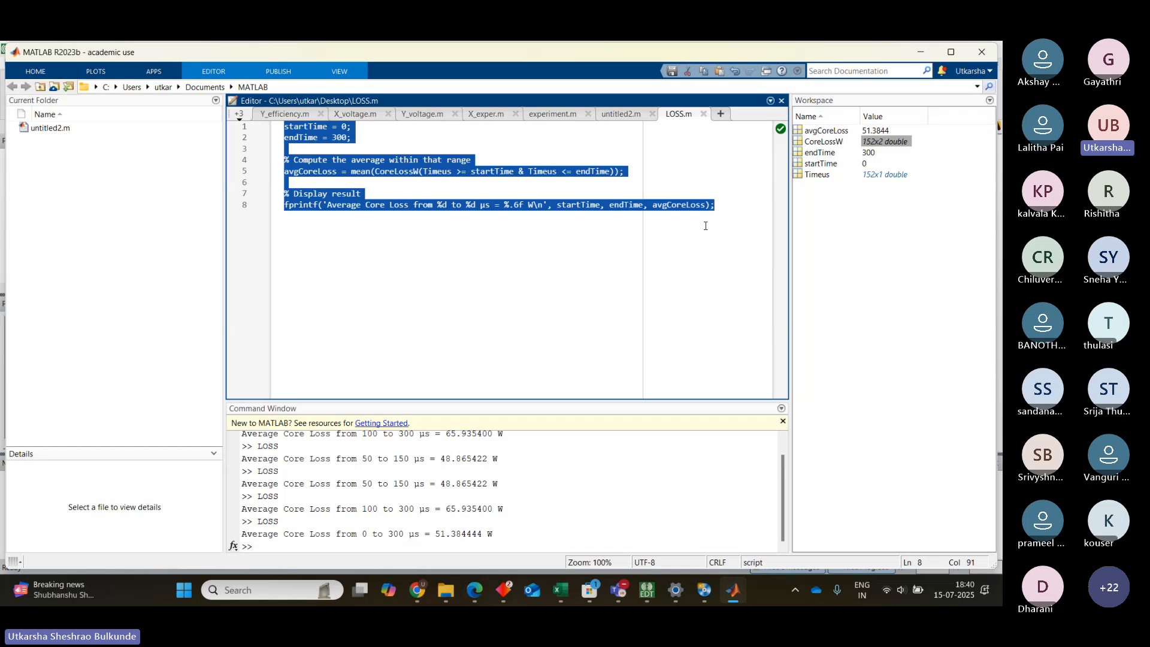
pyautogui.click(584, 224)
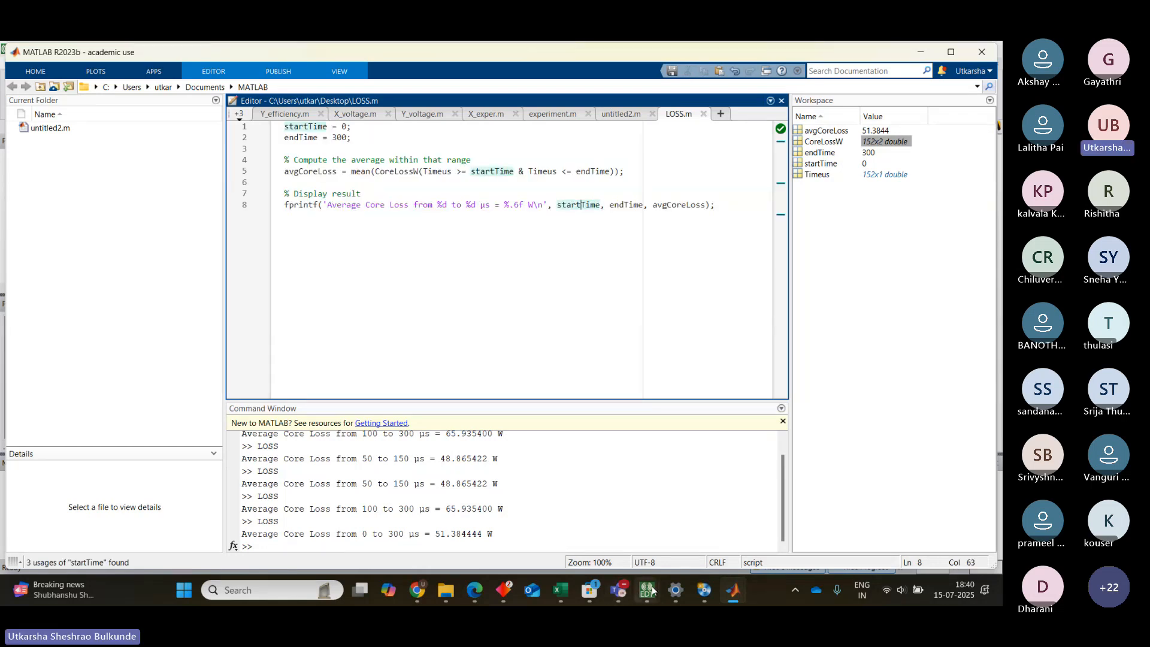
# Step: Switch back to Project2 in ANSYS Electronics Desktop and view the start of its project tree
pyautogui.moveTo(648, 591)
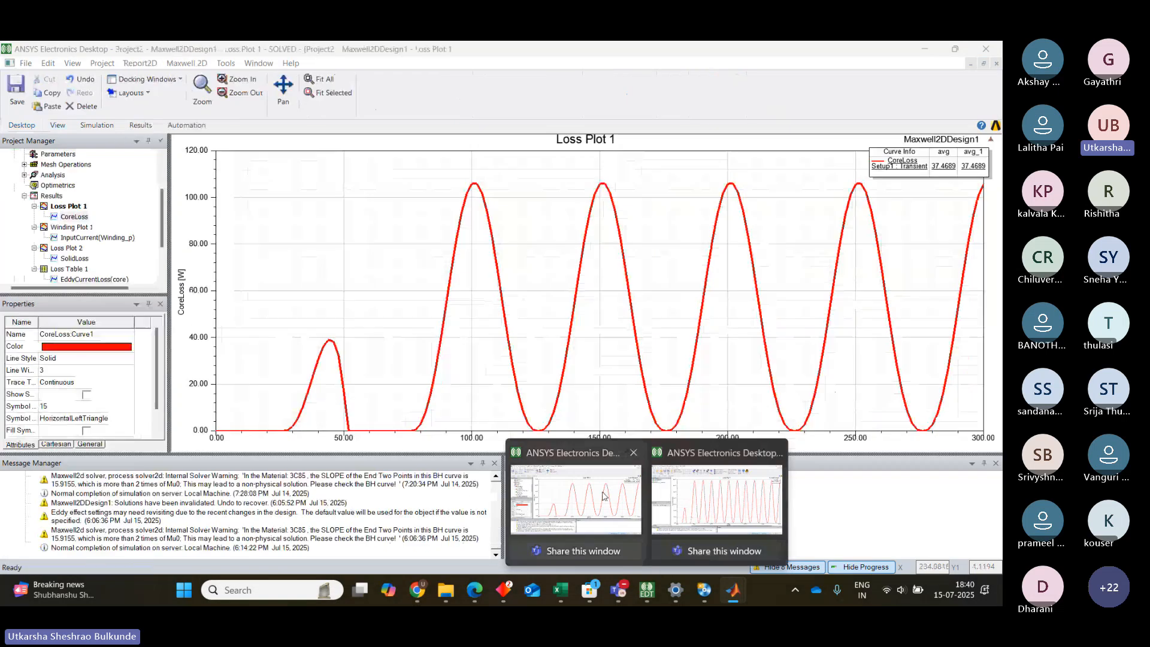
pyautogui.click(604, 496)
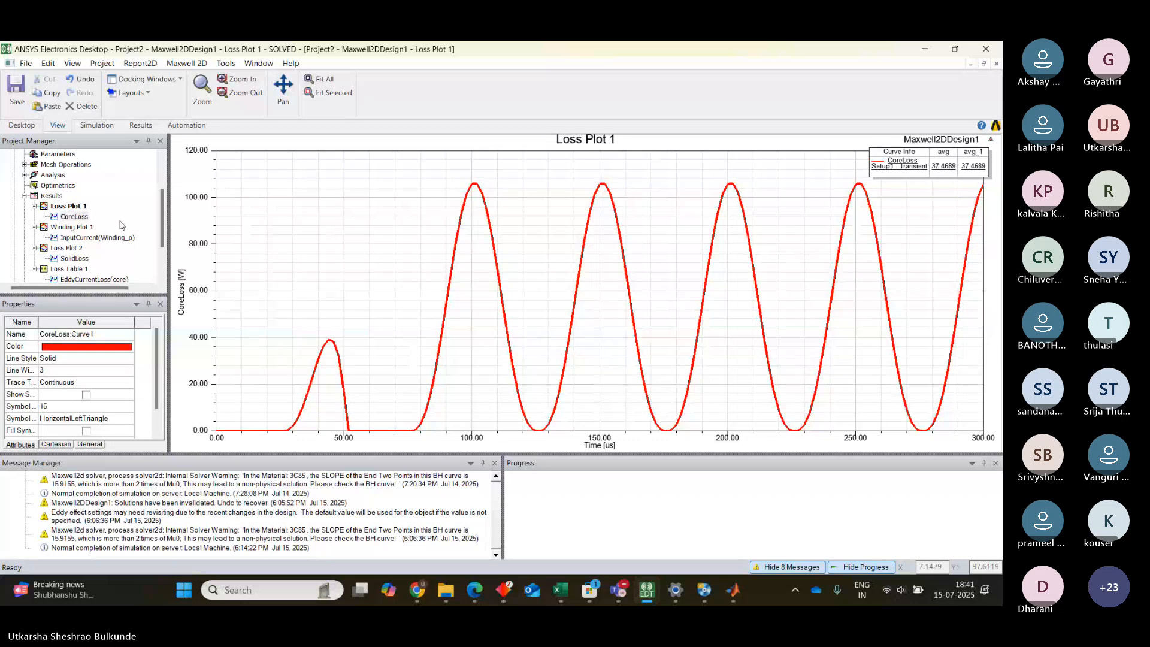
pyautogui.scroll(1, 162, 191)
pyautogui.scroll(1, 162, 190)
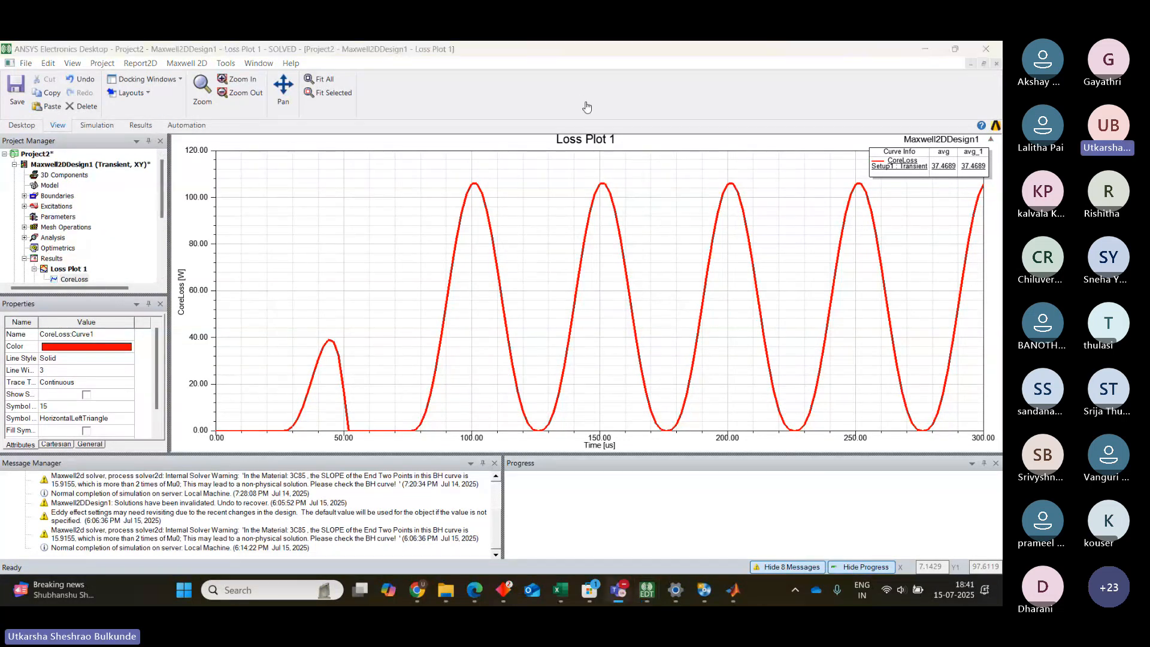
# Step: Insert a Maxwell 3D design into Project2
pyautogui.click(96, 124)
pyautogui.click(22, 125)
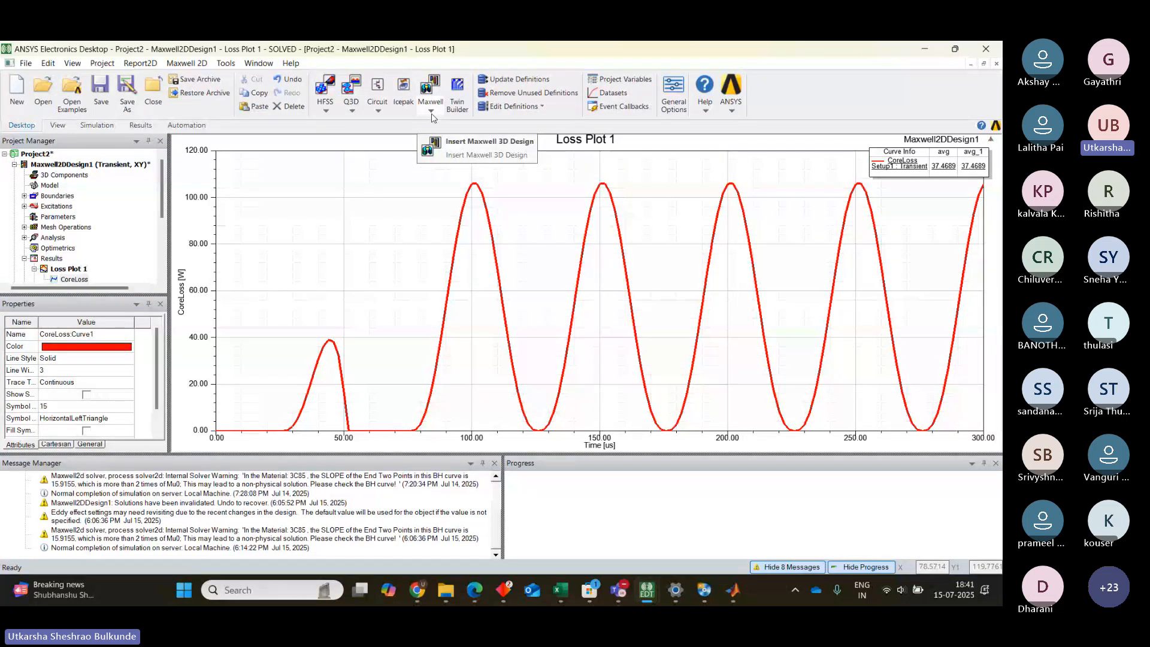
pyautogui.click(432, 112)
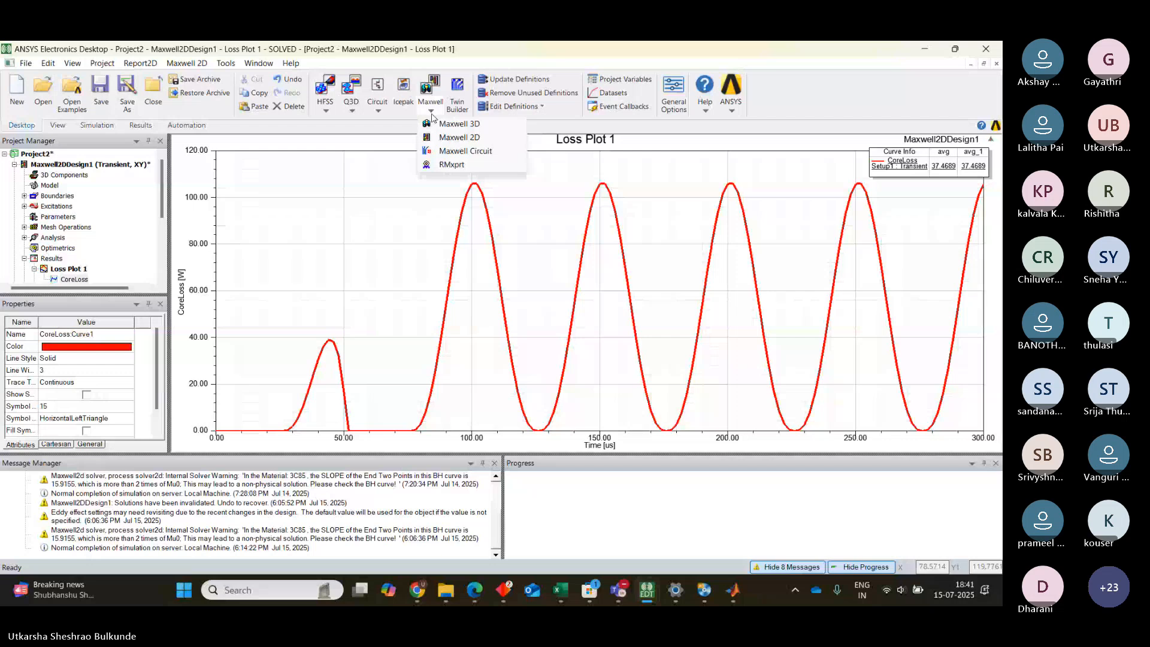
pyautogui.click(466, 124)
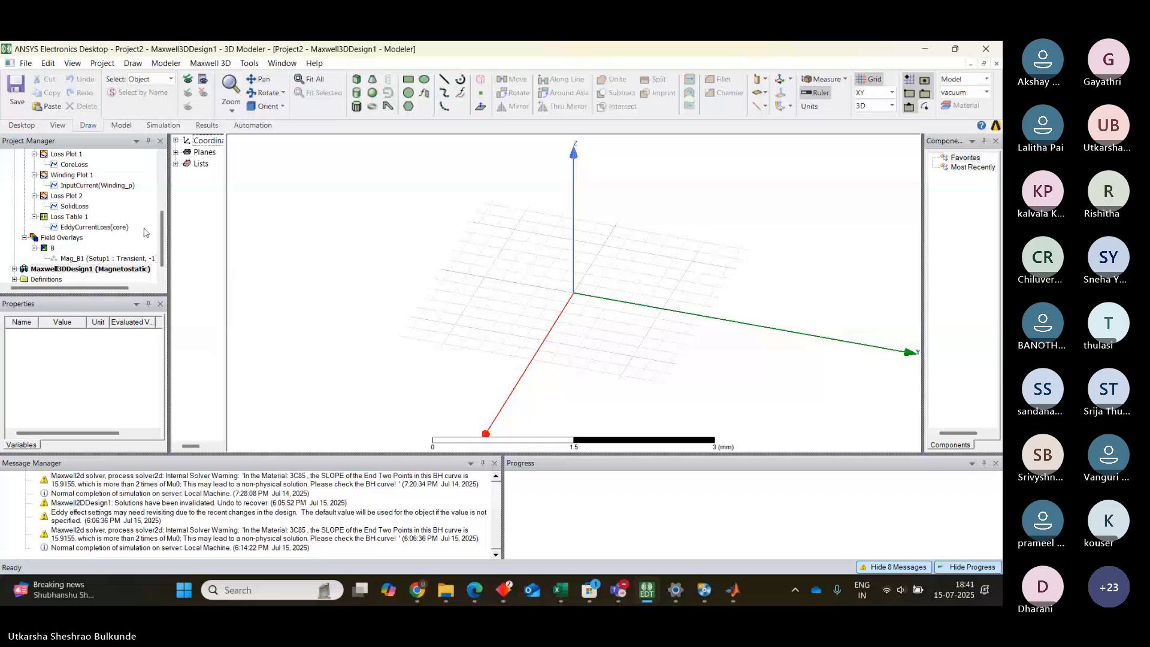
# Step: Delete the newly inserted Maxwell 3D design from Project2
pyautogui.click(78, 270)
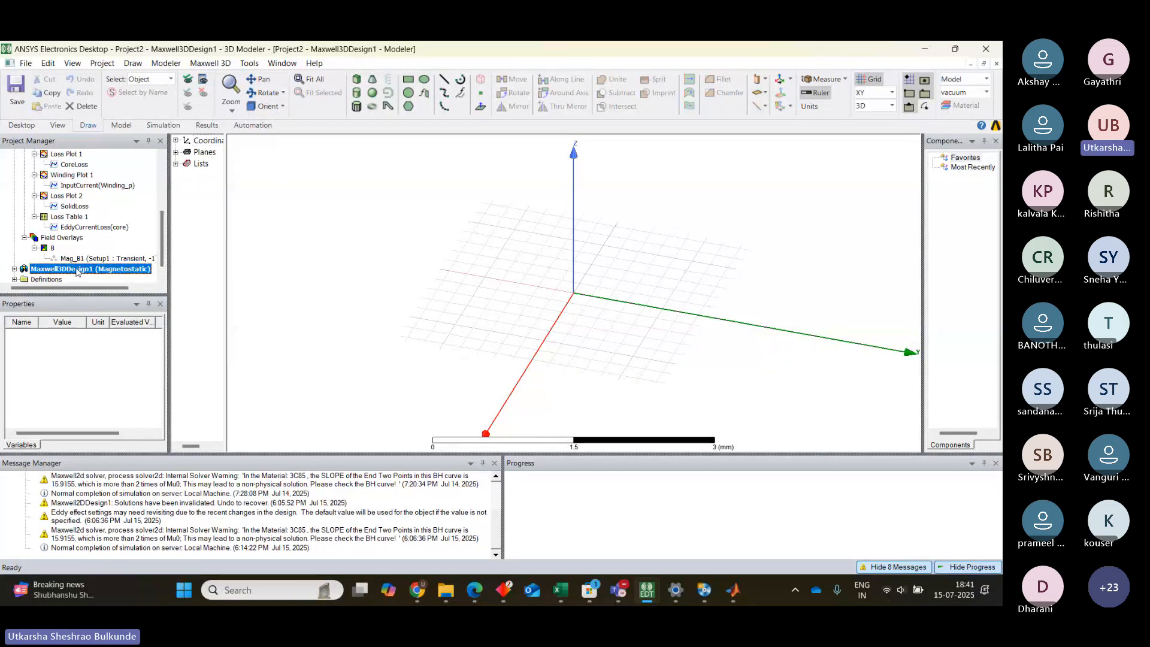
pyautogui.press('Delete')
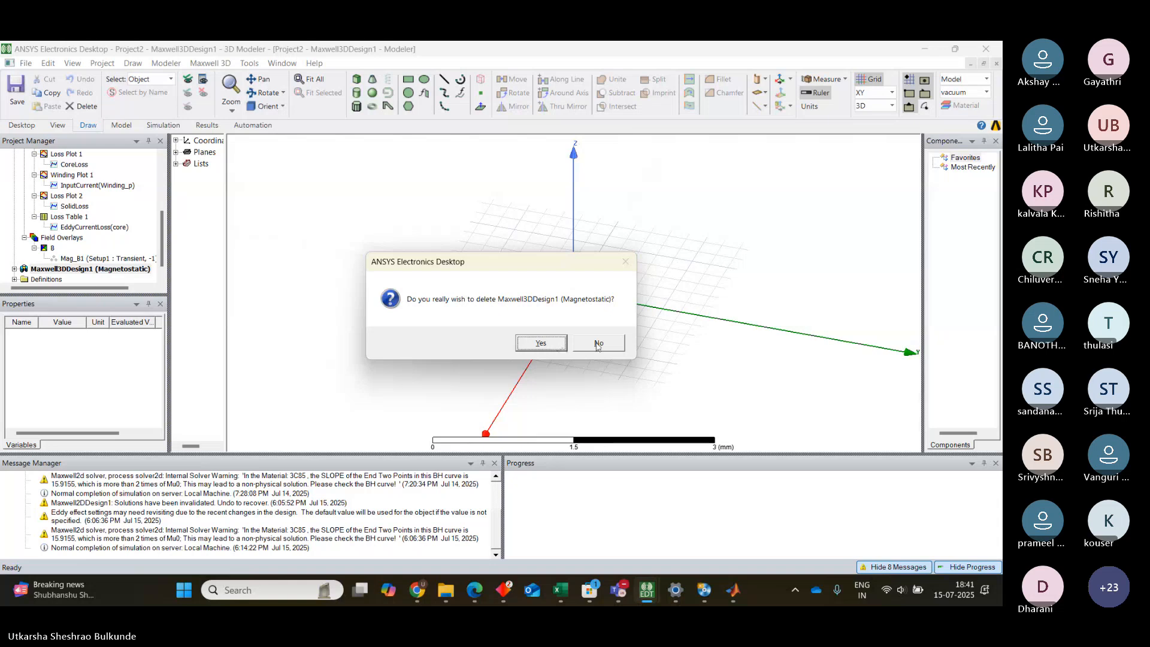
pyautogui.click(555, 347)
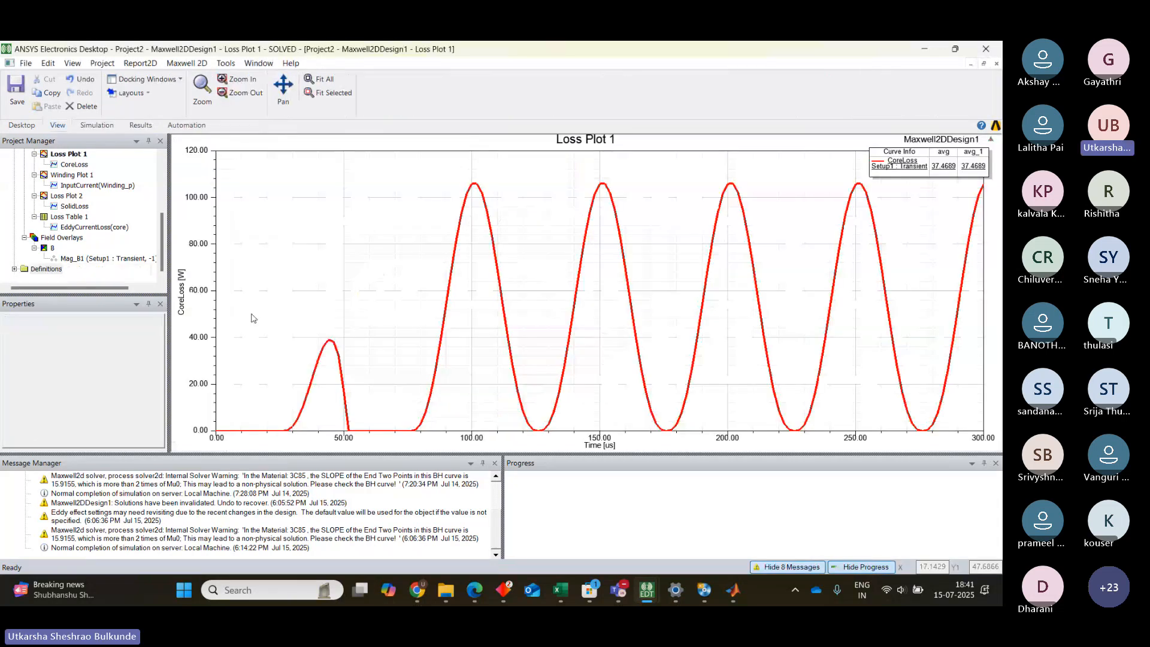
# Step: Create a new empty project alongside Project2
pyautogui.scroll(4, 163, 153)
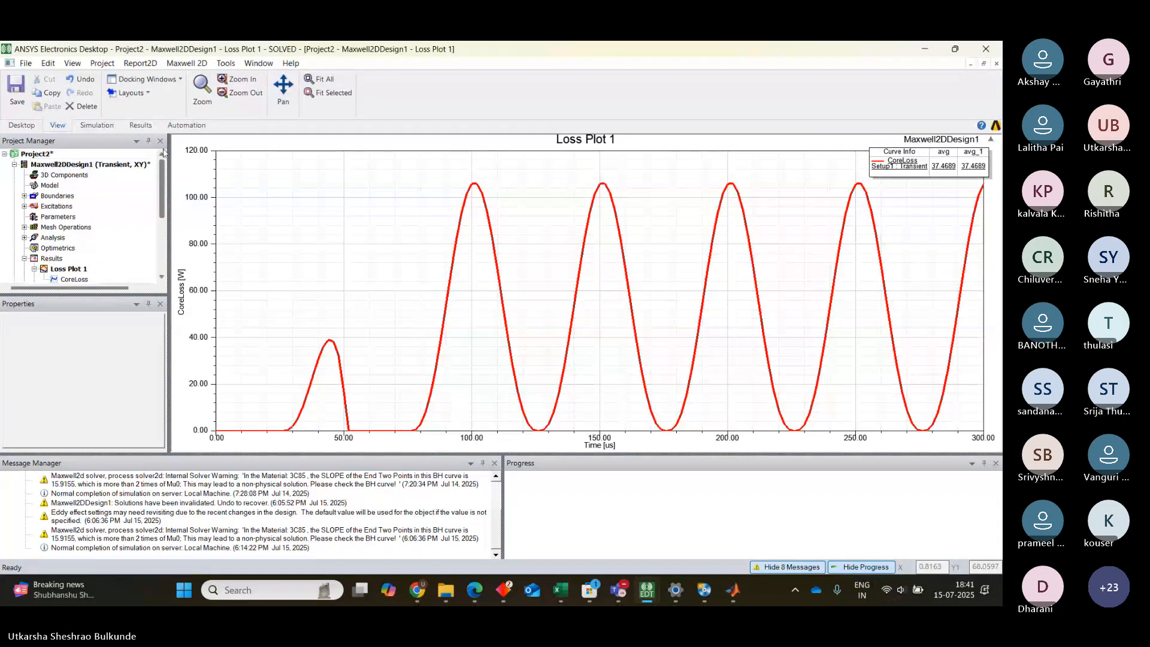
pyautogui.click(26, 63)
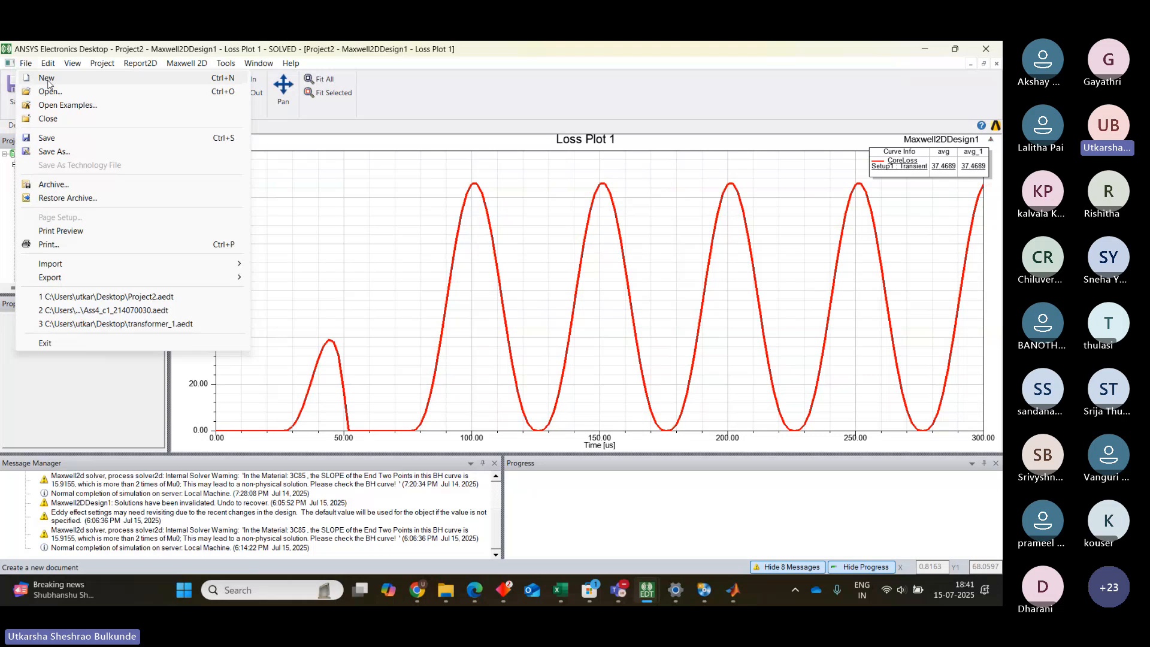
pyautogui.click(47, 77)
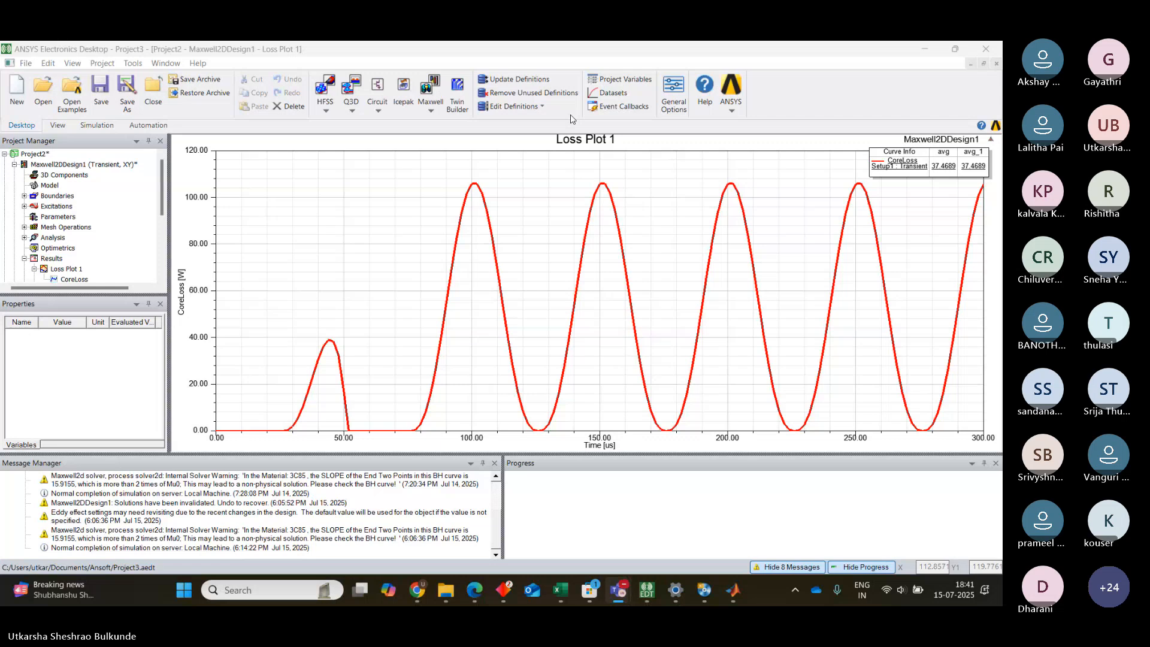
# Step: Select Project3 in the project tree and insert a Maxwell 3D design into it
pyautogui.click(205, 154)
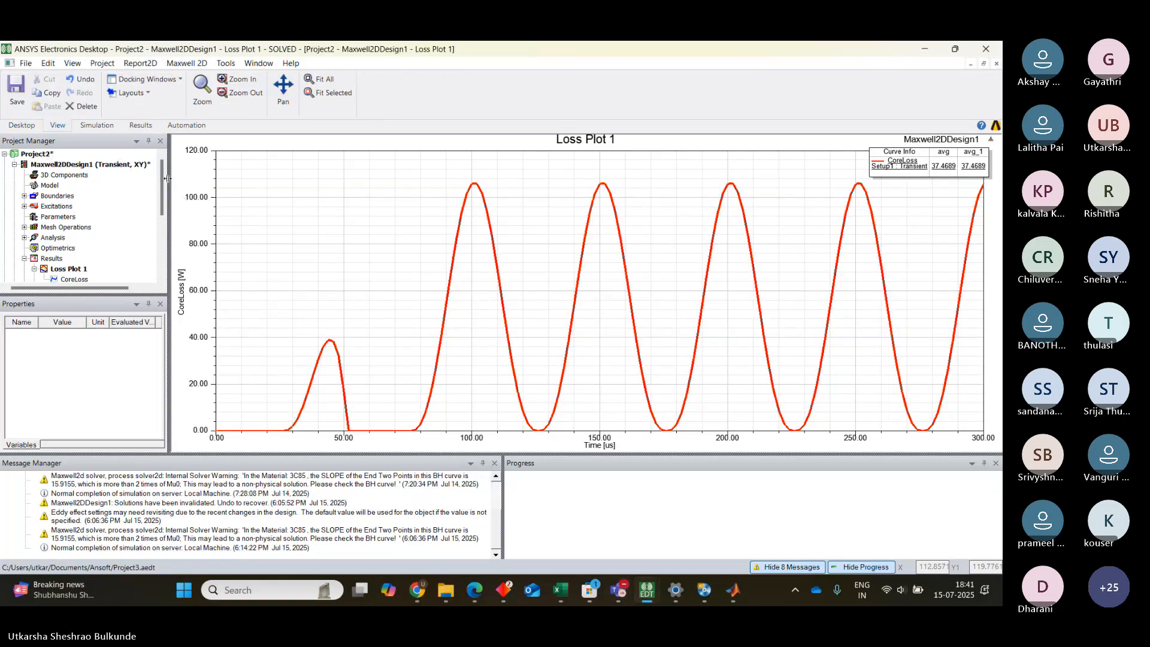
pyautogui.scroll(-4, 84, 234)
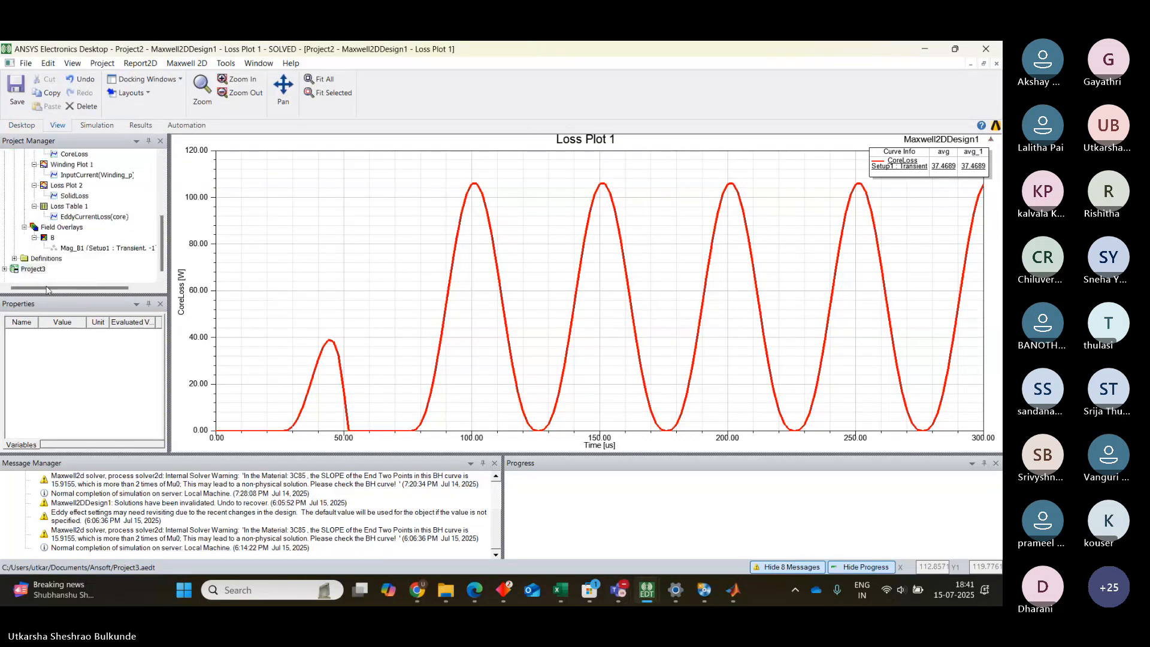
pyautogui.doubleClick(13, 269)
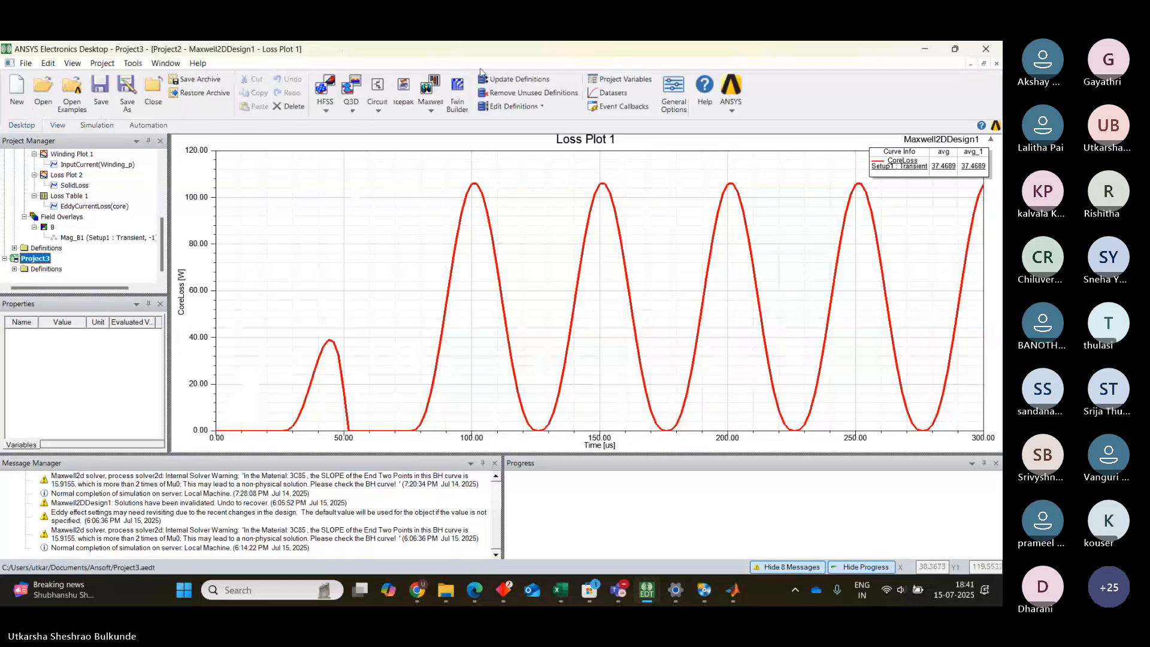
pyautogui.click(431, 107)
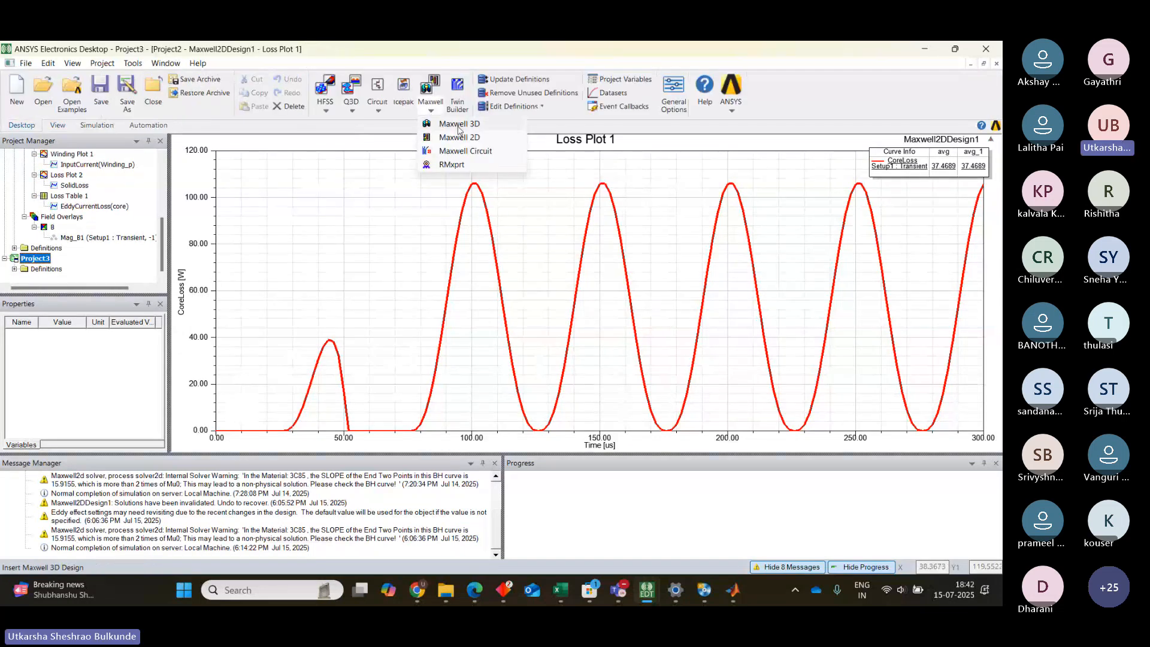
pyautogui.click(459, 126)
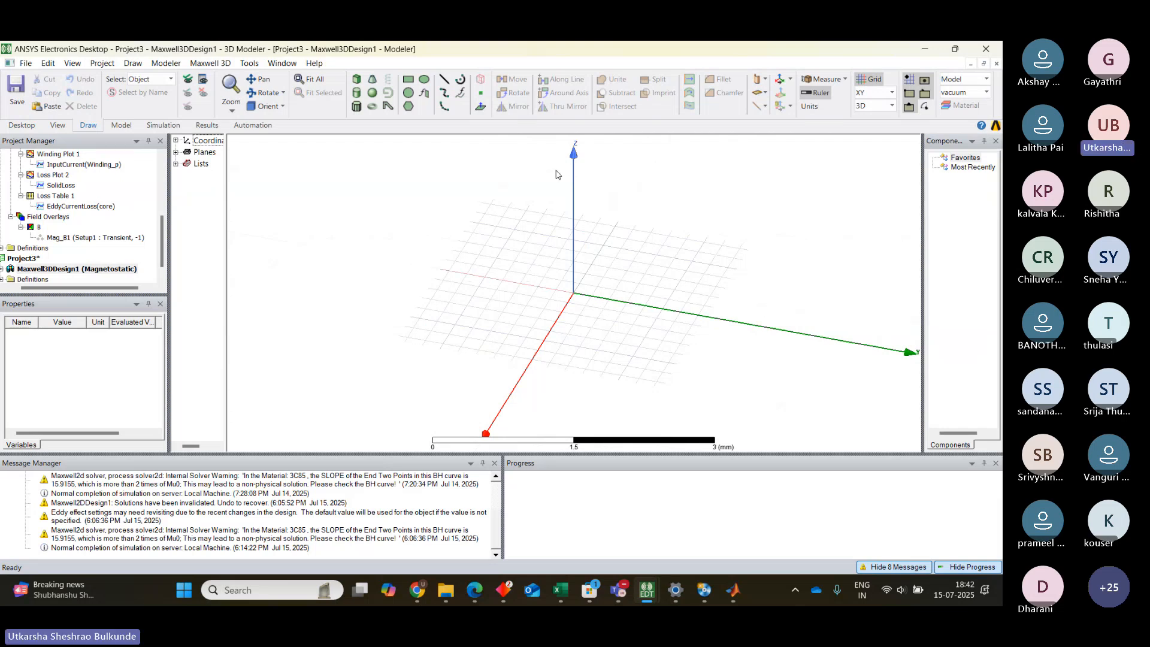
pyautogui.click(6, 288)
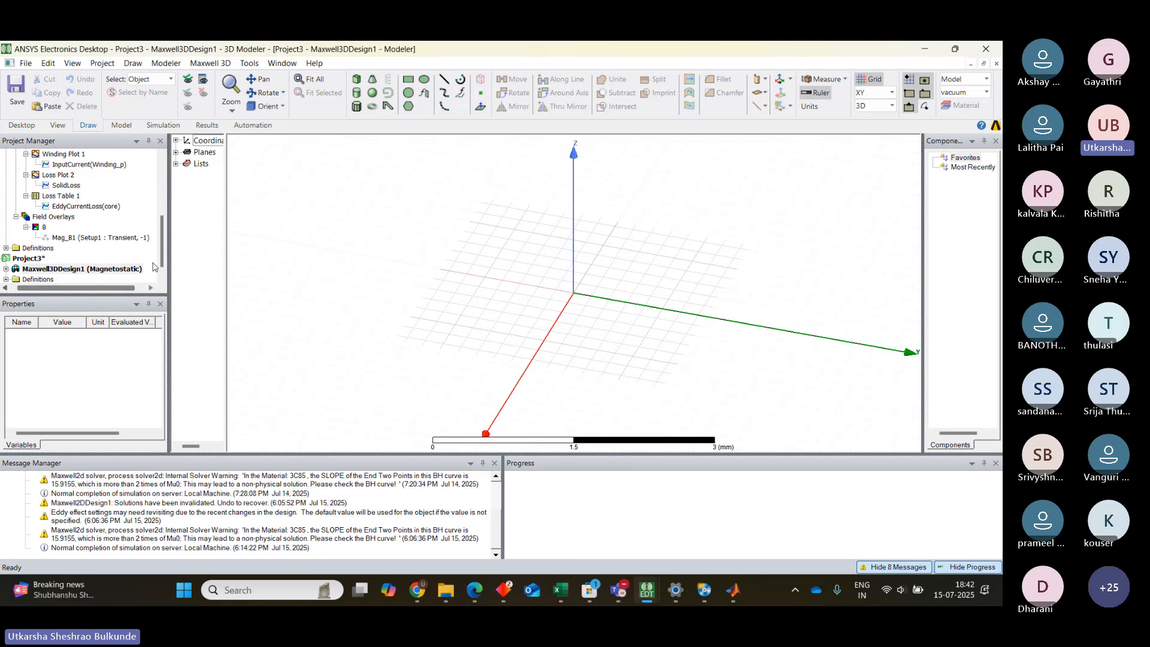
# Step: Switch to the browser's Ansys Manual PDF with the transformer dimension figure and activate the Draw pen
pyautogui.moveTo(163, 250); pyautogui.dragTo(162, 262)
pyautogui.moveTo(76, 290); pyautogui.dragTo(48, 291)
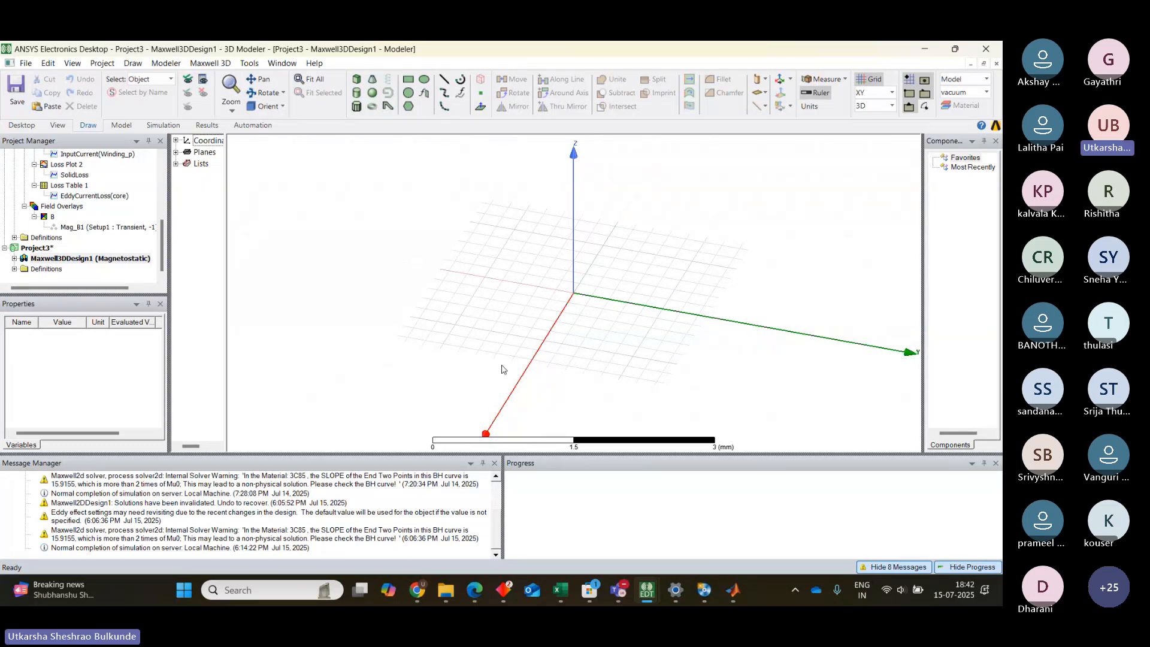
pyautogui.click(473, 596)
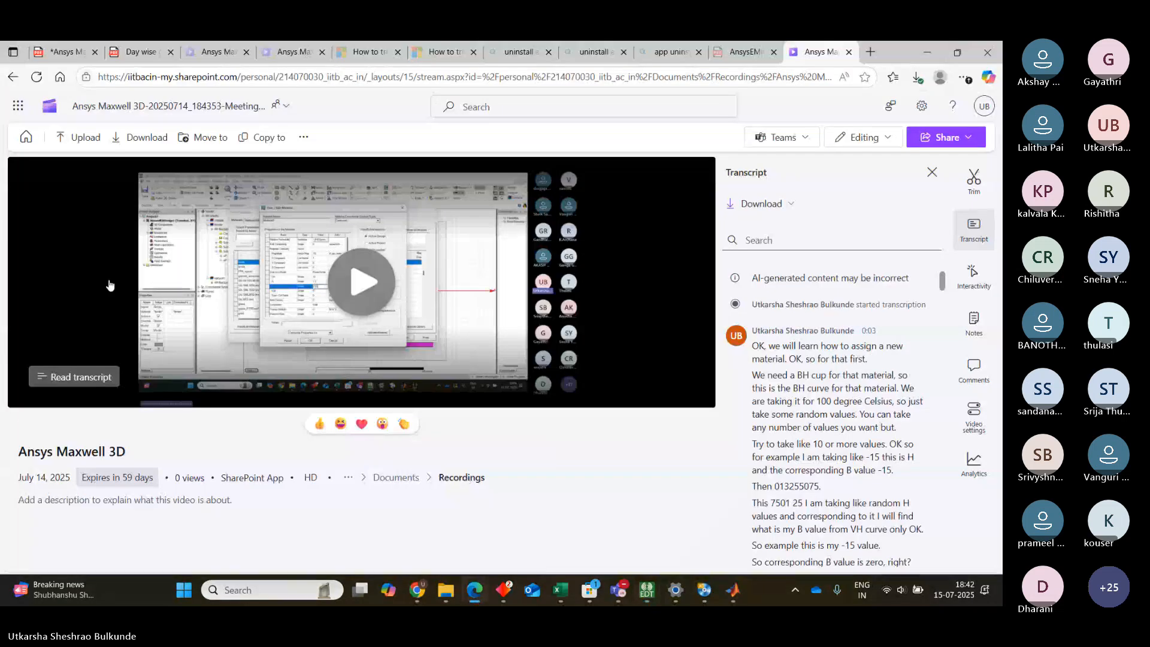
pyautogui.click(61, 48)
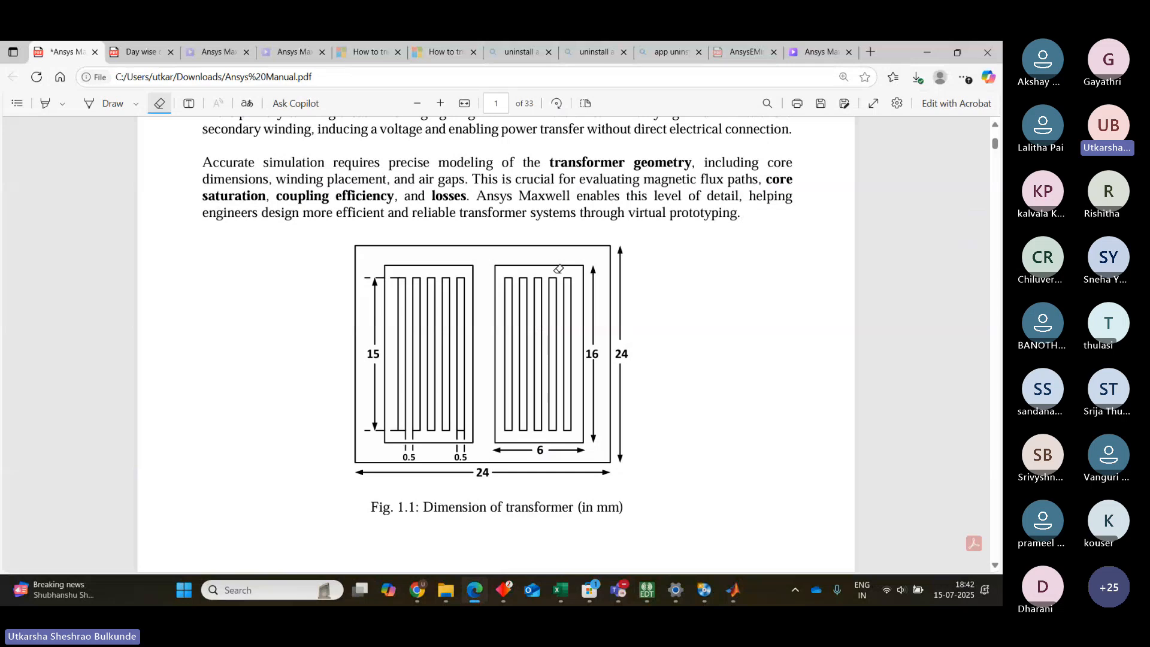
pyautogui.click(89, 106)
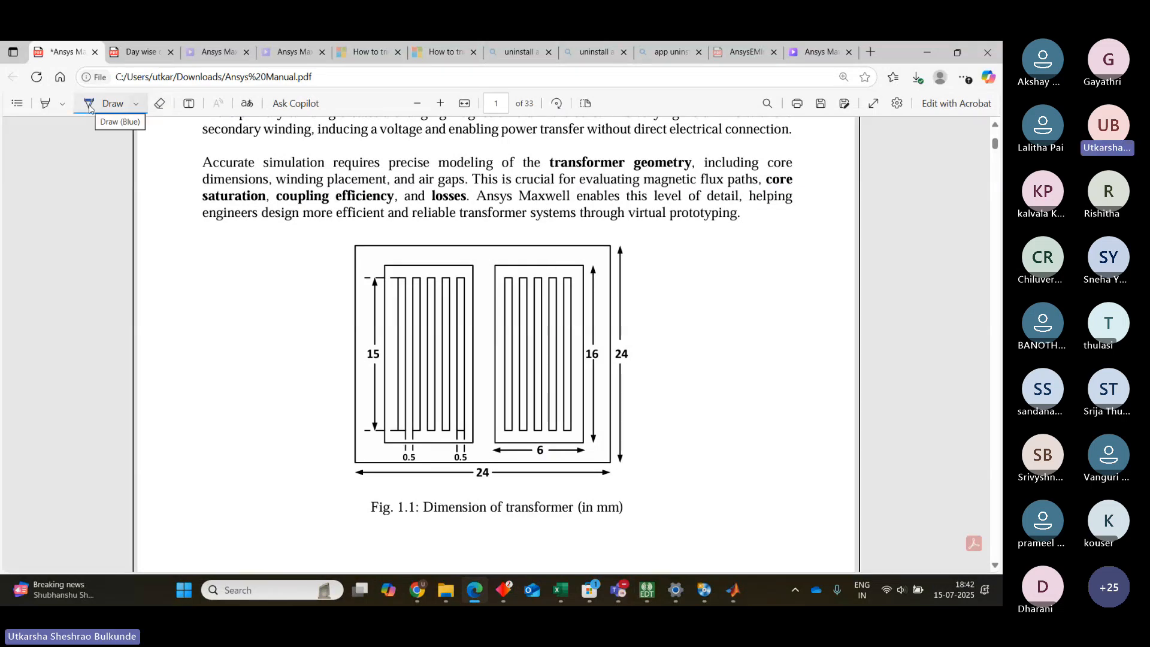
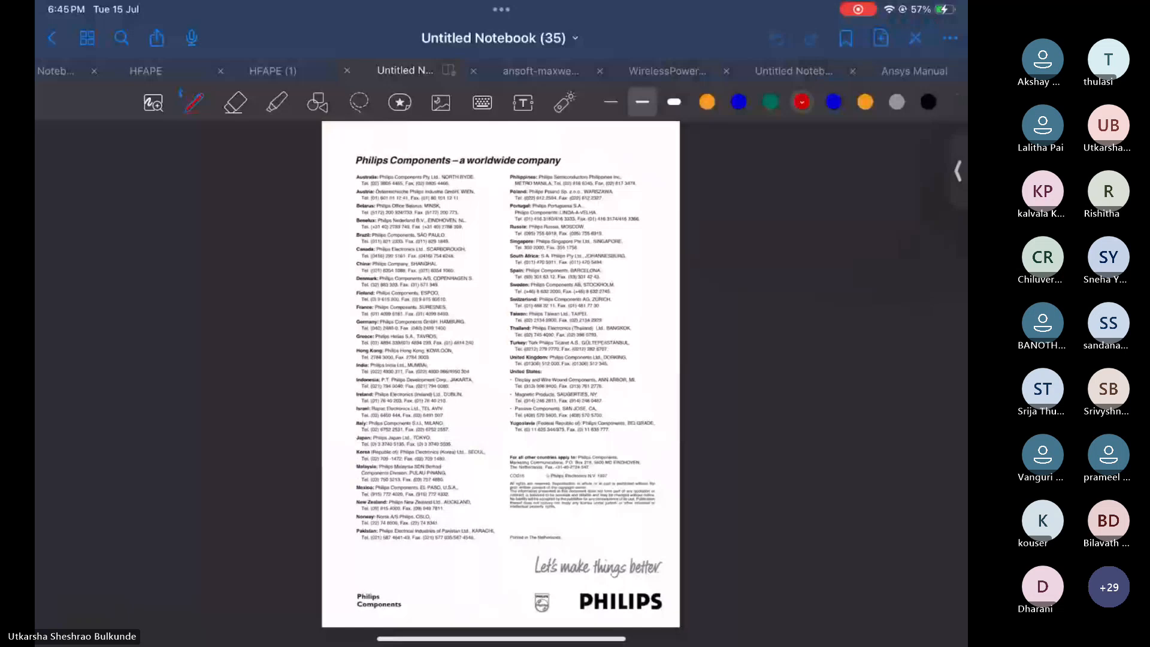
# Step: Add a blank page to the notebook and draw three red axis lines meeting at a common origin
pyautogui.click(881, 38)
pyautogui.click(832, 205)
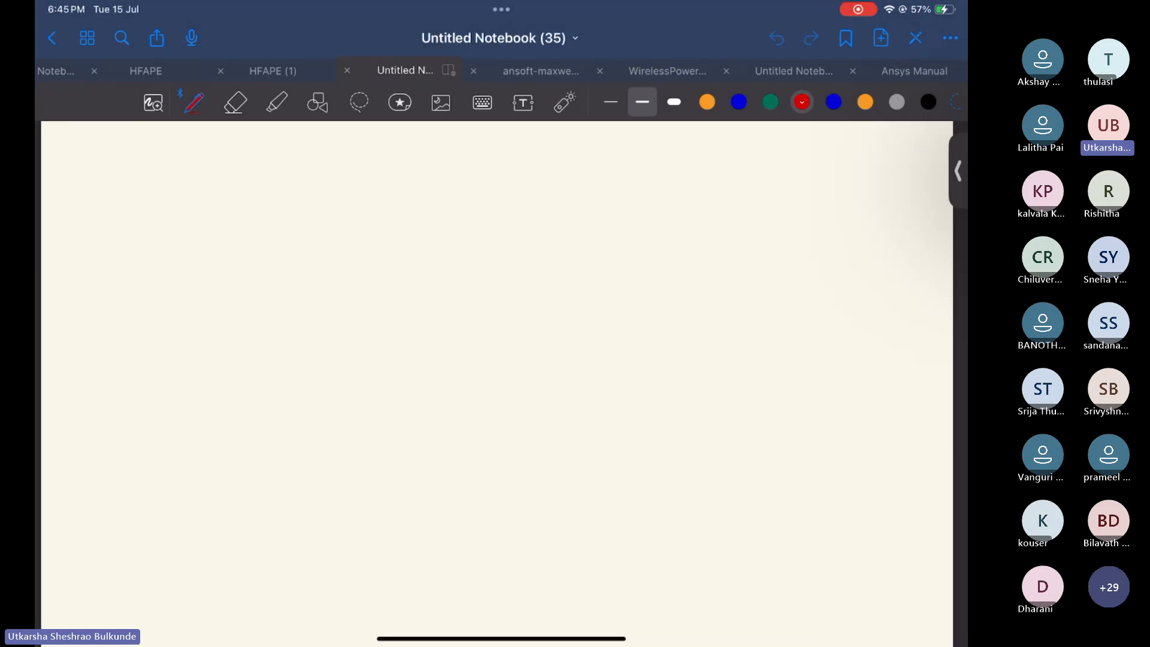
pyautogui.moveTo(490, 167)
pyautogui.mouseDown()
pyautogui.moveTo(503, 348)
pyautogui.moveTo(705, 349)
pyautogui.mouseUp()
pyautogui.moveTo(495, 352); pyautogui.dragTo(378, 467)
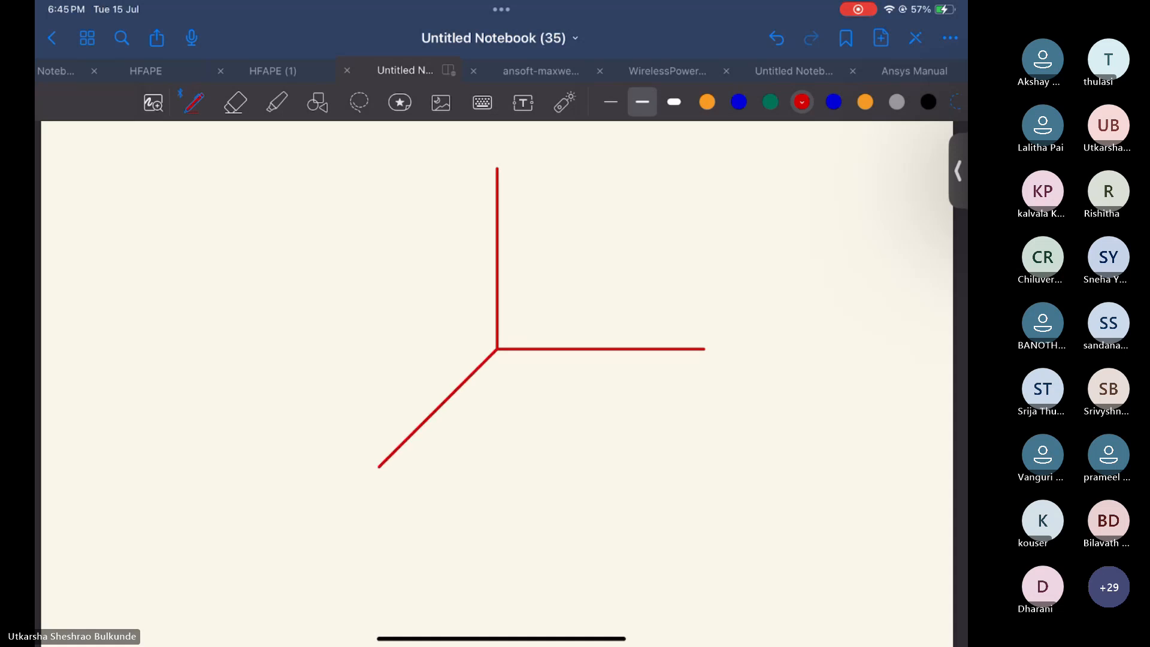
# Step: Add arrowheads to the three red axes and label them z upward, y horizontal and x diagonal
pyautogui.moveTo(488, 180); pyautogui.dragTo(503, 181)
pyautogui.moveTo(698, 342)
pyautogui.mouseDown()
pyautogui.moveTo(712, 351)
pyautogui.moveTo(695, 362)
pyautogui.mouseUp()
pyautogui.moveTo(375, 462); pyautogui.dragTo(392, 468)
pyautogui.moveTo(722, 354)
pyautogui.mouseDown()
pyautogui.moveTo(732, 384)
pyautogui.moveTo(729, 374)
pyautogui.mouseUp()
pyautogui.moveTo(512, 152); pyautogui.dragTo(539, 157)
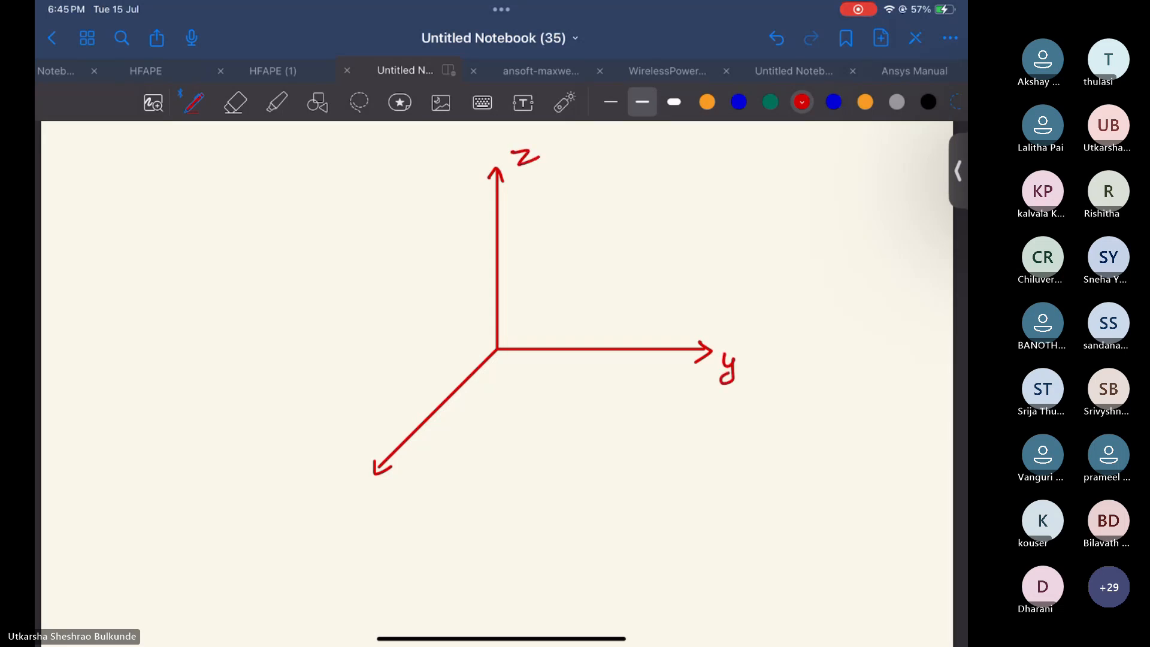
pyautogui.moveTo(383, 489)
pyautogui.mouseDown()
pyautogui.moveTo(385, 503)
pyautogui.moveTo(414, 502)
pyautogui.mouseUp()
# Step: Draw two diagonally offset green rectangles beside the red axes as the front and back faces of a cube
pyautogui.click(771, 102)
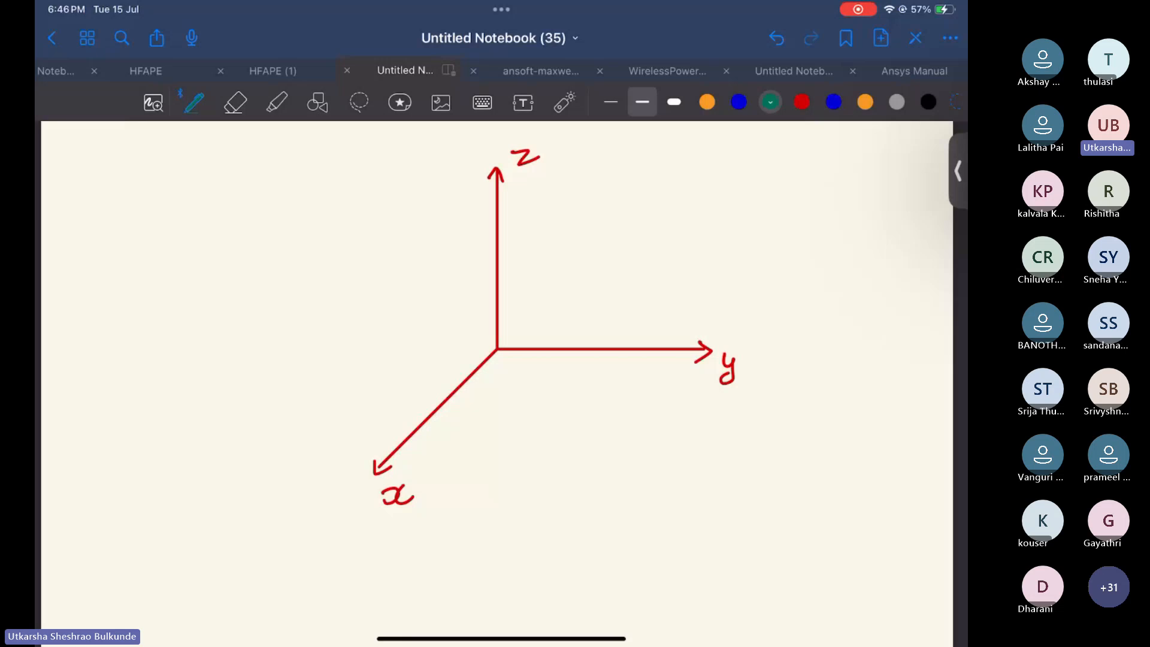
pyautogui.moveTo(124, 282)
pyautogui.mouseDown()
pyautogui.moveTo(120, 388)
pyautogui.moveTo(157, 282)
pyautogui.moveTo(247, 285)
pyautogui.moveTo(242, 349)
pyautogui.mouseUp()
pyautogui.moveTo(119, 389)
pyautogui.mouseDown()
pyautogui.moveTo(119, 414)
pyautogui.moveTo(234, 423)
pyautogui.mouseUp()
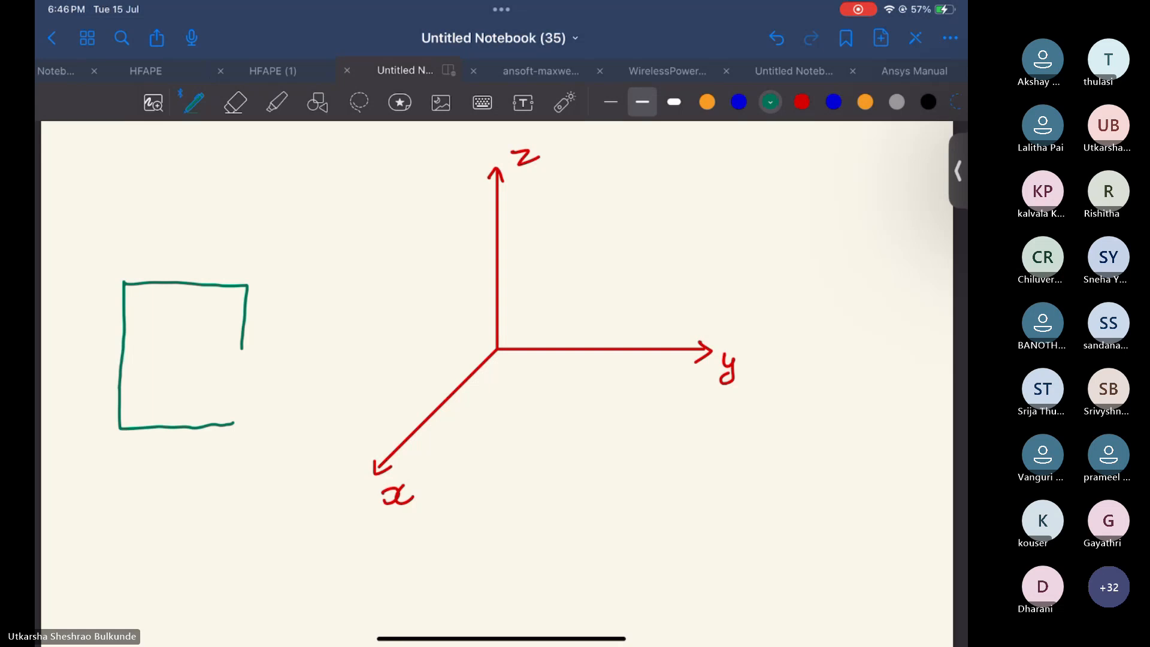
pyautogui.moveTo(242, 348)
pyautogui.mouseDown()
pyautogui.moveTo(244, 426)
pyautogui.moveTo(230, 425)
pyautogui.mouseUp()
pyautogui.moveTo(123, 282); pyautogui.dragTo(191, 251)
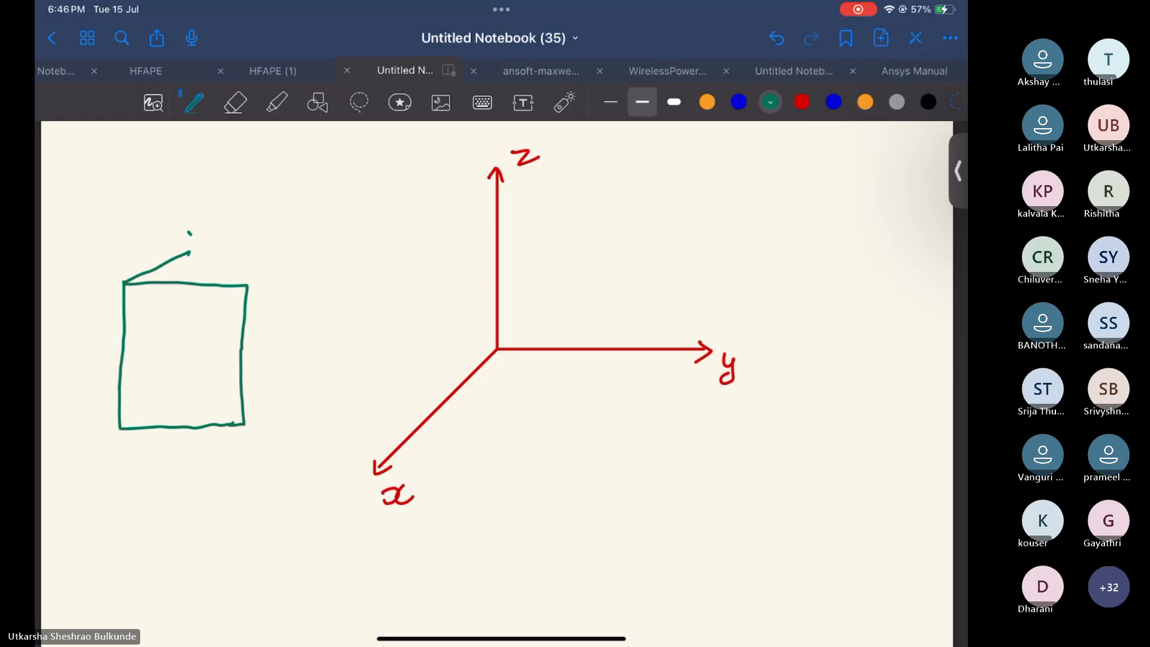
pyautogui.moveTo(191, 251); pyautogui.dragTo(186, 370)
pyautogui.moveTo(190, 252)
pyautogui.mouseDown()
pyautogui.moveTo(277, 252)
pyautogui.moveTo(313, 282)
pyautogui.moveTo(320, 375)
pyautogui.mouseUp()
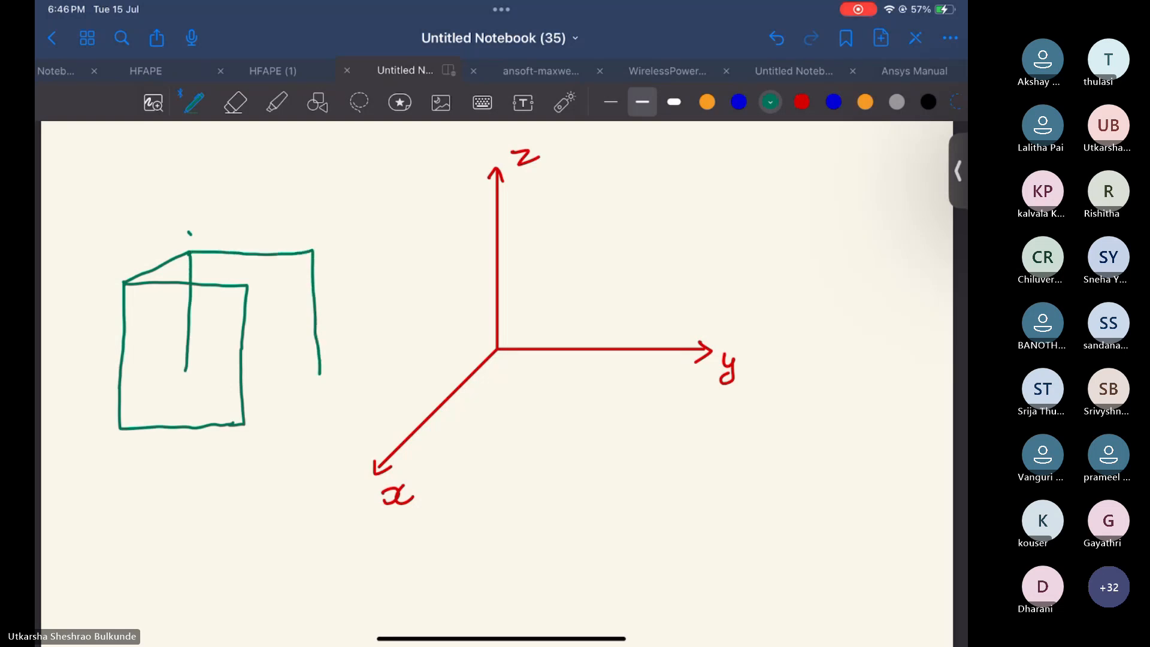
pyautogui.moveTo(186, 370)
pyautogui.mouseDown()
pyautogui.moveTo(203, 385)
pyautogui.moveTo(326, 374)
pyautogui.mouseUp()
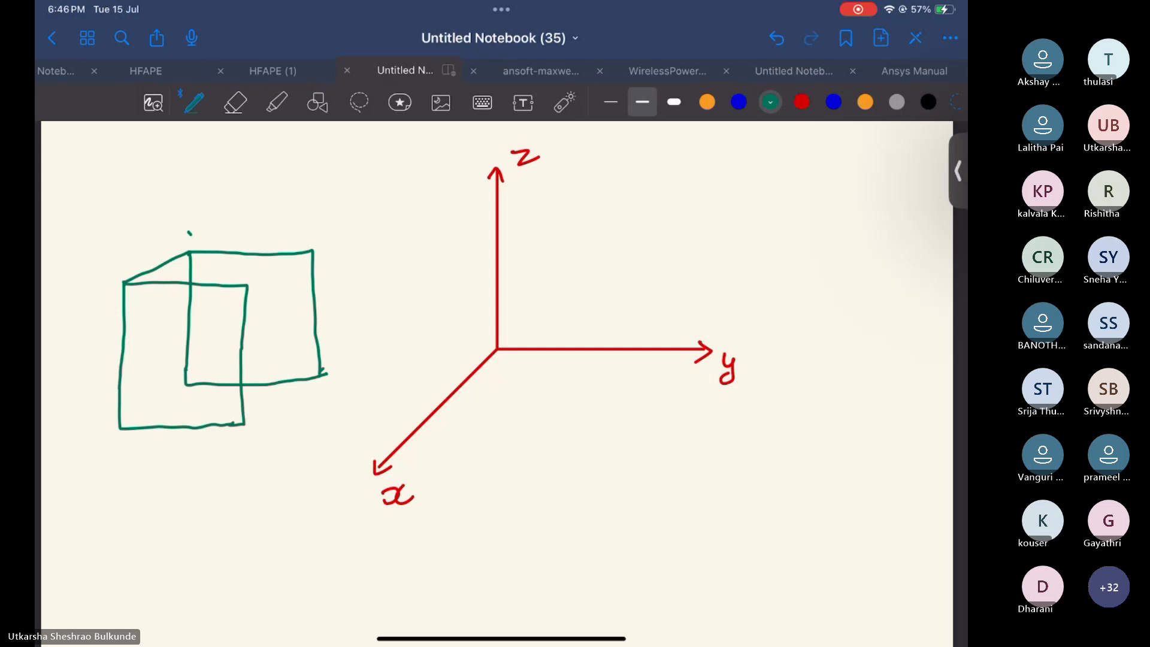
# Step: Connect the remaining corners of the green cube and erase the stray dot above it
pyautogui.moveTo(247, 286); pyautogui.dragTo(314, 254)
pyautogui.moveTo(185, 385); pyautogui.dragTo(119, 429)
pyautogui.moveTo(243, 426); pyautogui.dragTo(322, 376)
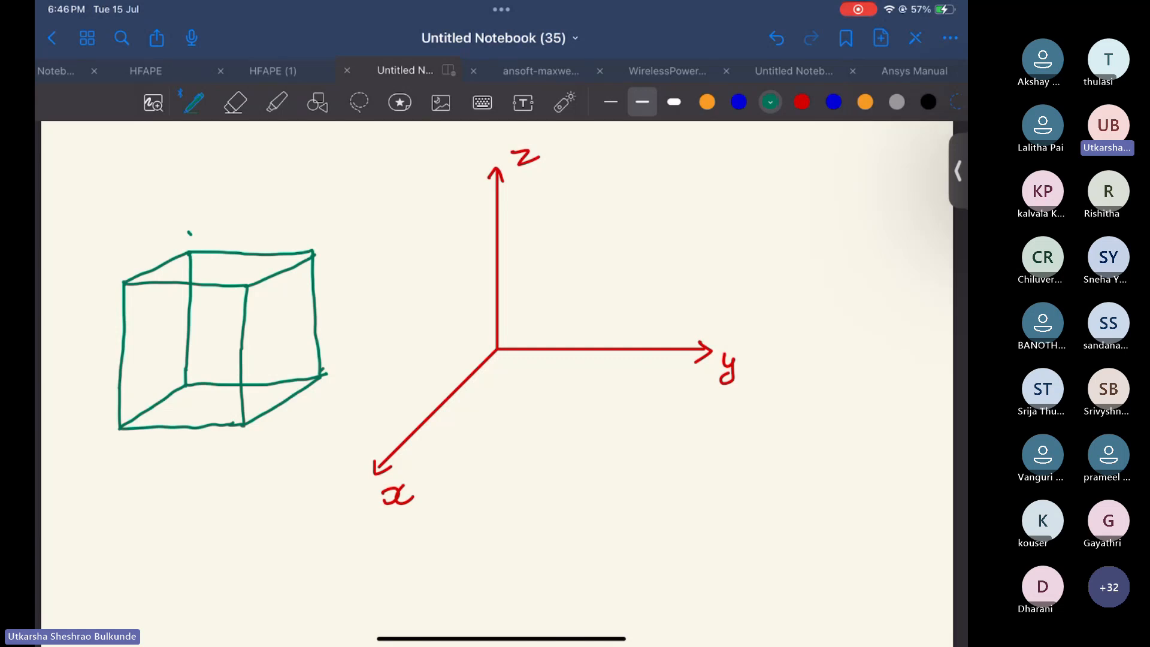
pyautogui.click(236, 103)
pyautogui.moveTo(196, 229); pyautogui.dragTo(193, 227)
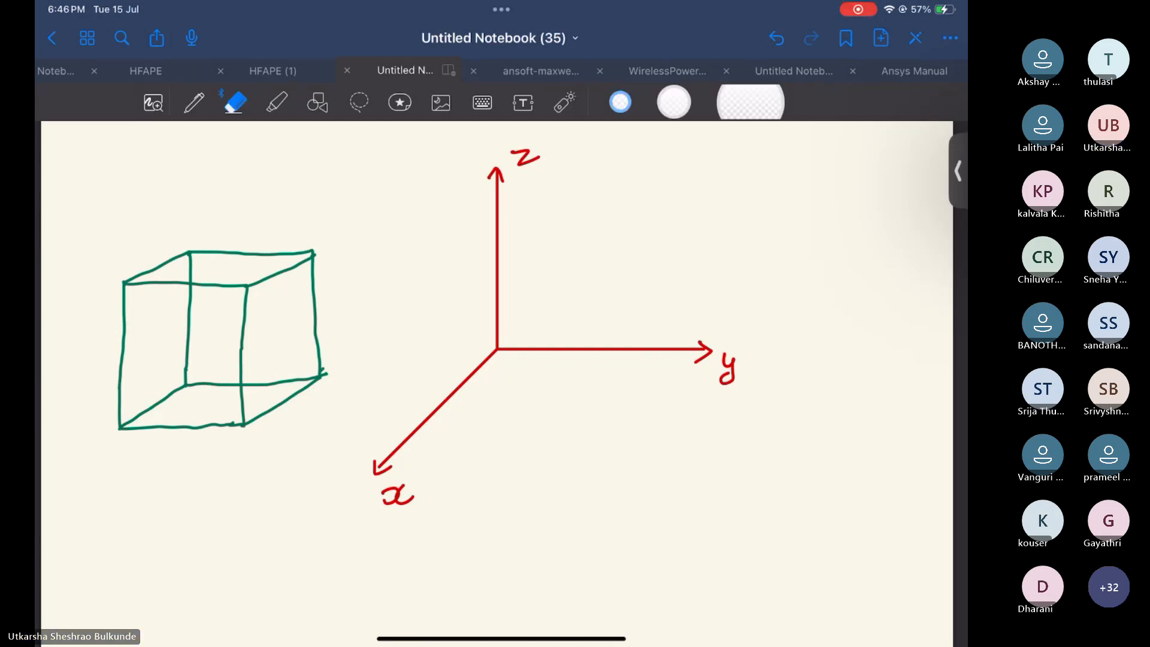
# Step: Draw three blue axes from the cube's centre and label them z, y and x like the red axes
pyautogui.click(193, 103)
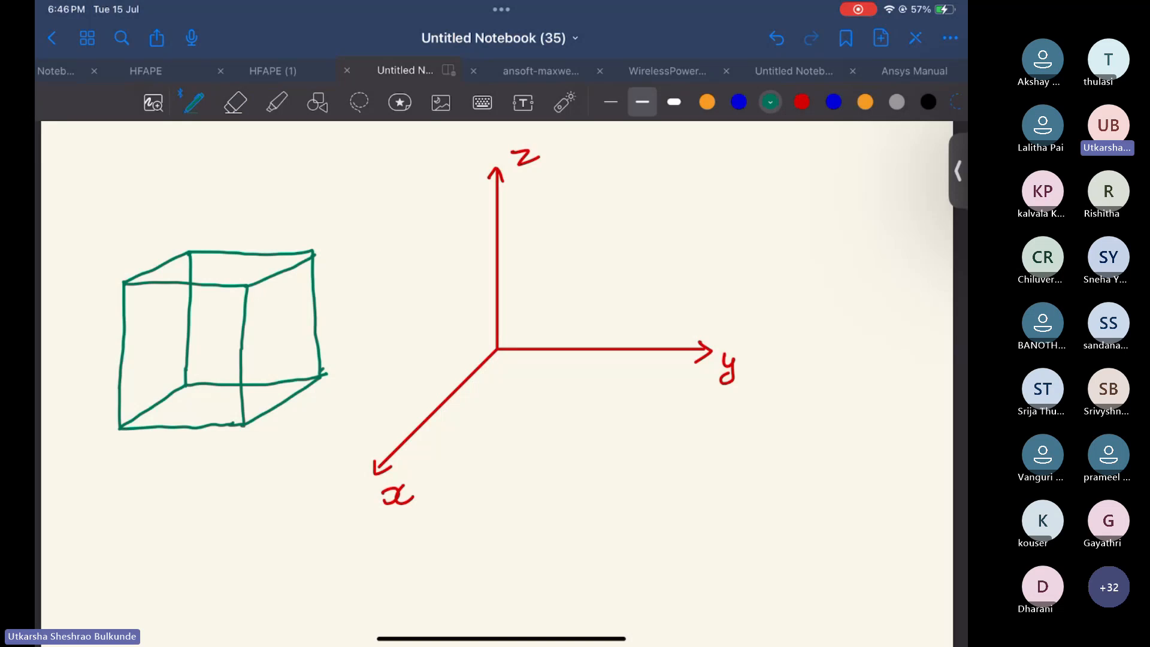
pyautogui.click(833, 102)
pyautogui.moveTo(216, 331)
pyautogui.mouseDown()
pyautogui.moveTo(222, 206)
pyautogui.moveTo(230, 214)
pyautogui.moveTo(259, 200)
pyautogui.mouseUp()
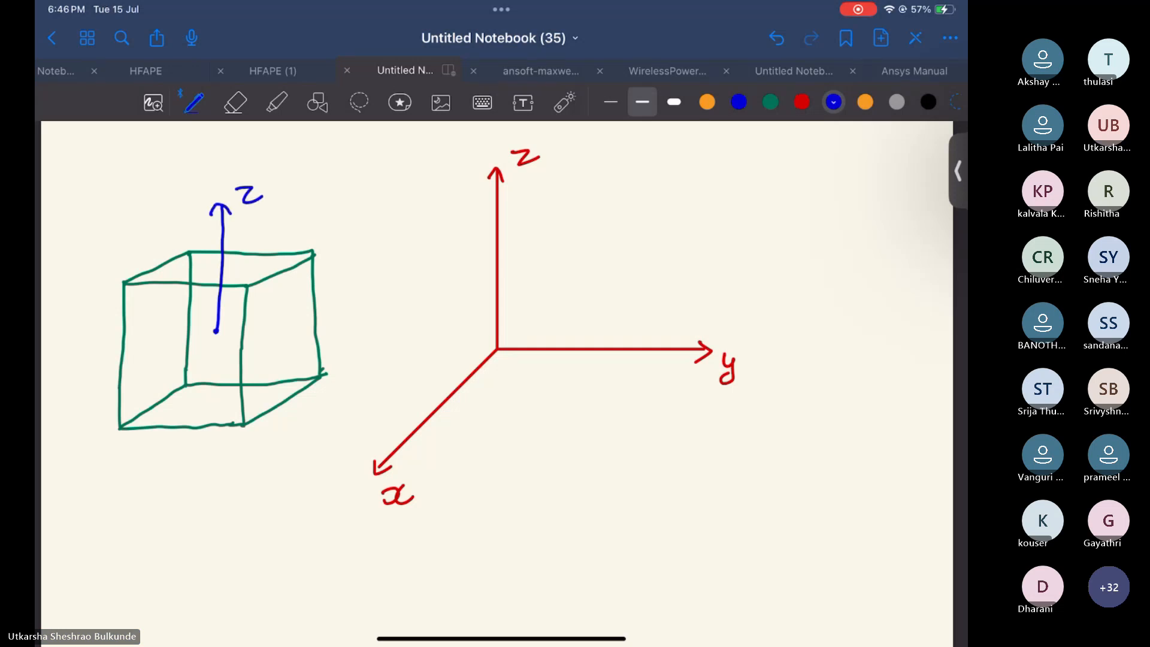
pyautogui.moveTo(216, 331)
pyautogui.mouseDown()
pyautogui.moveTo(359, 322)
pyautogui.moveTo(345, 330)
pyautogui.mouseUp()
pyautogui.moveTo(379, 321); pyautogui.dragTo(375, 355)
pyautogui.moveTo(216, 331)
pyautogui.mouseDown()
pyautogui.moveTo(101, 423)
pyautogui.moveTo(120, 428)
pyautogui.moveTo(131, 468)
pyautogui.moveTo(157, 467)
pyautogui.mouseUp()
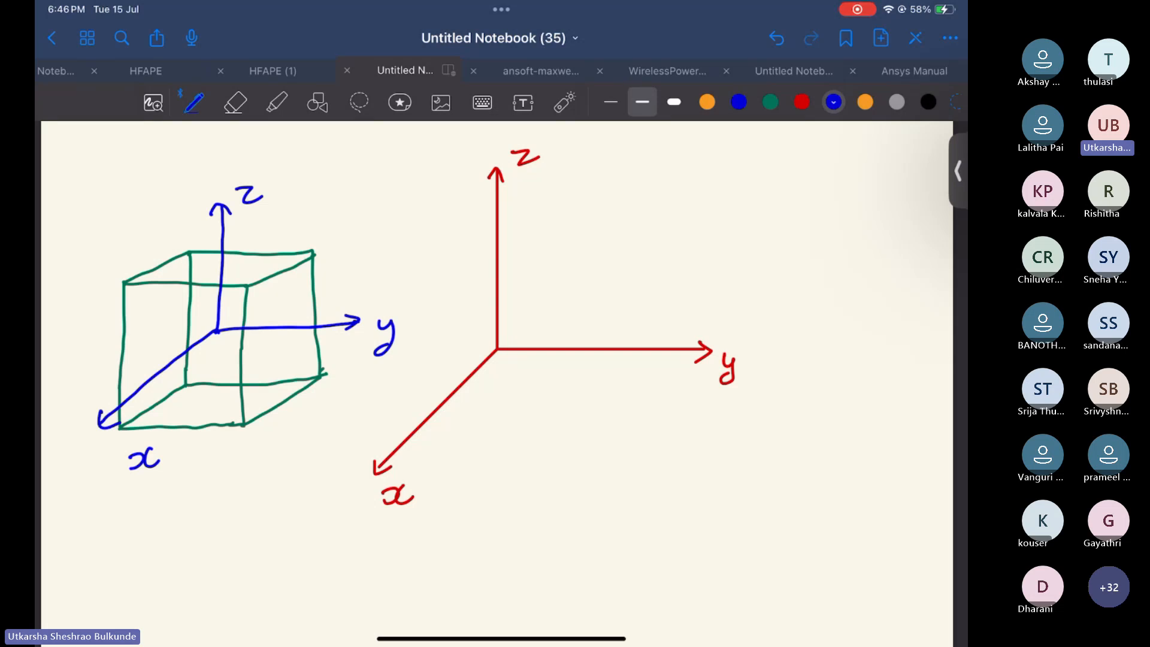
# Step: Erase the blue axes and their z, y and x labels from the cube
pyautogui.click(235, 101)
pyautogui.moveTo(231, 207); pyautogui.dragTo(215, 211)
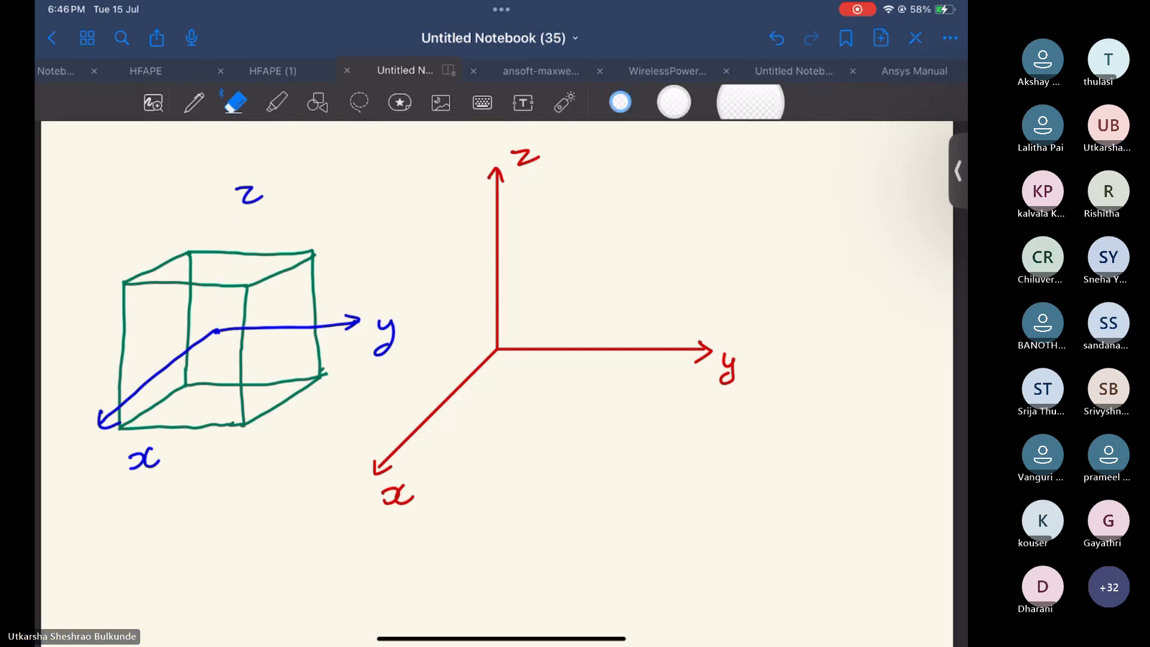
pyautogui.moveTo(369, 325); pyautogui.dragTo(348, 325)
pyautogui.moveTo(140, 388)
pyautogui.mouseDown()
pyautogui.moveTo(94, 433)
pyautogui.moveTo(159, 468)
pyautogui.moveTo(139, 459)
pyautogui.mouseUp()
pyautogui.moveTo(384, 330); pyautogui.dragTo(385, 355)
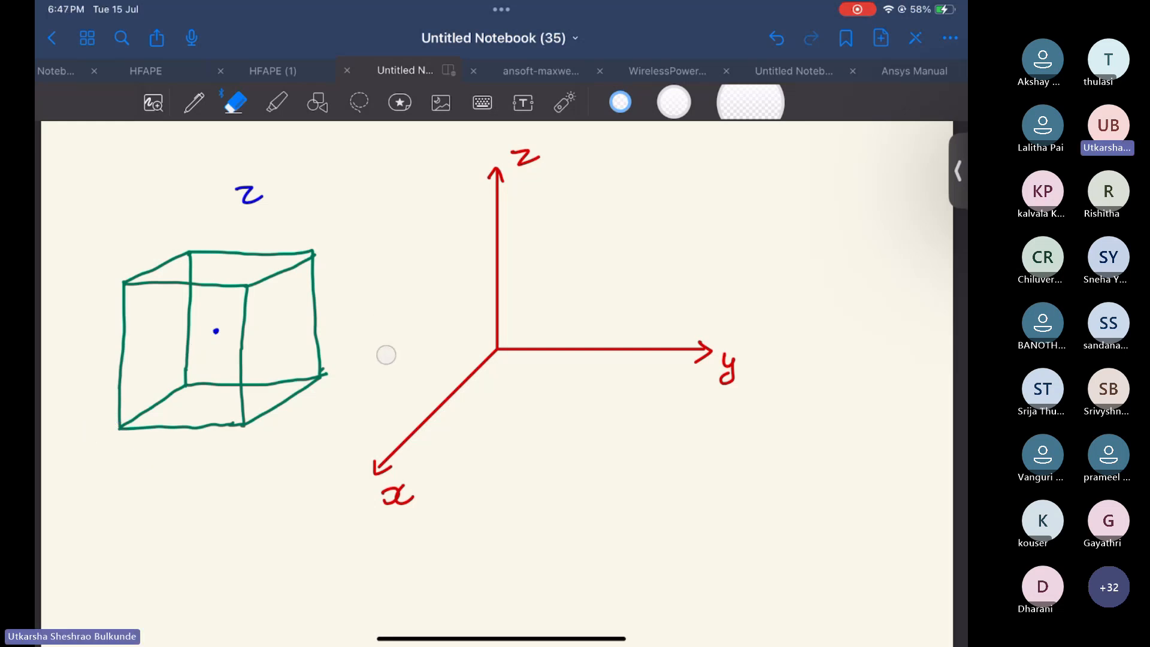
pyautogui.moveTo(216, 331); pyautogui.dragTo(205, 334)
pyautogui.moveTo(248, 191); pyautogui.dragTo(250, 198)
# Step: Draw a blue arrow labelled z coming out of the cube's front, and erase it together with the cube
pyautogui.click(194, 101)
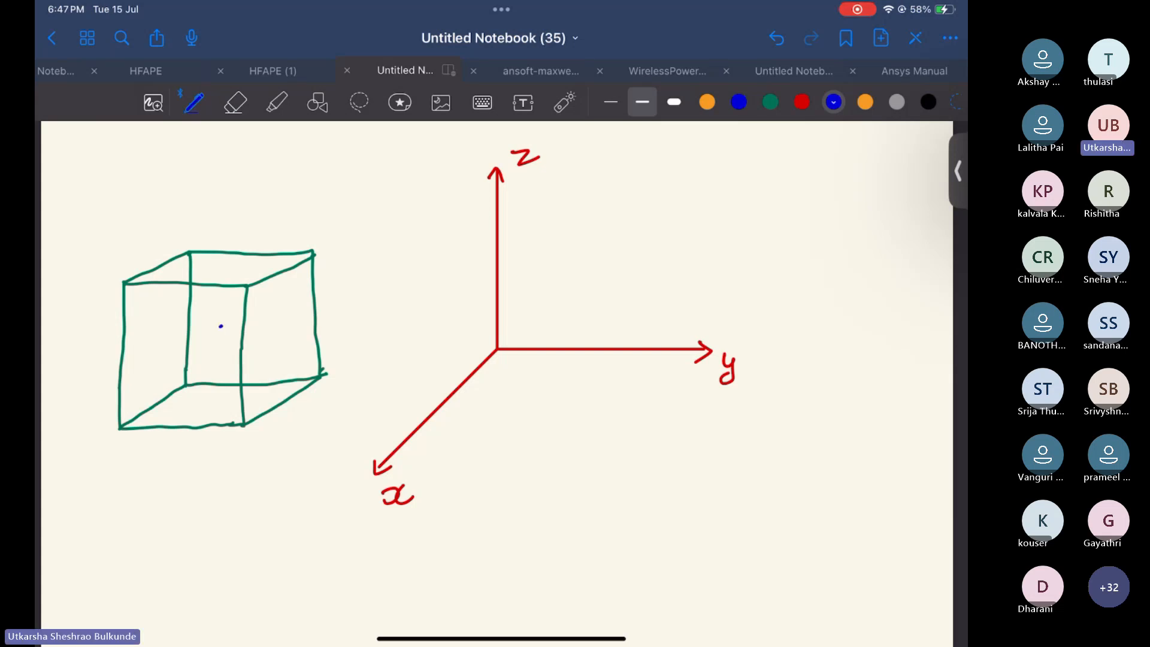
pyautogui.moveTo(221, 326)
pyautogui.mouseDown()
pyautogui.moveTo(85, 414)
pyautogui.moveTo(100, 414)
pyautogui.moveTo(68, 438)
pyautogui.moveTo(93, 436)
pyautogui.mouseUp()
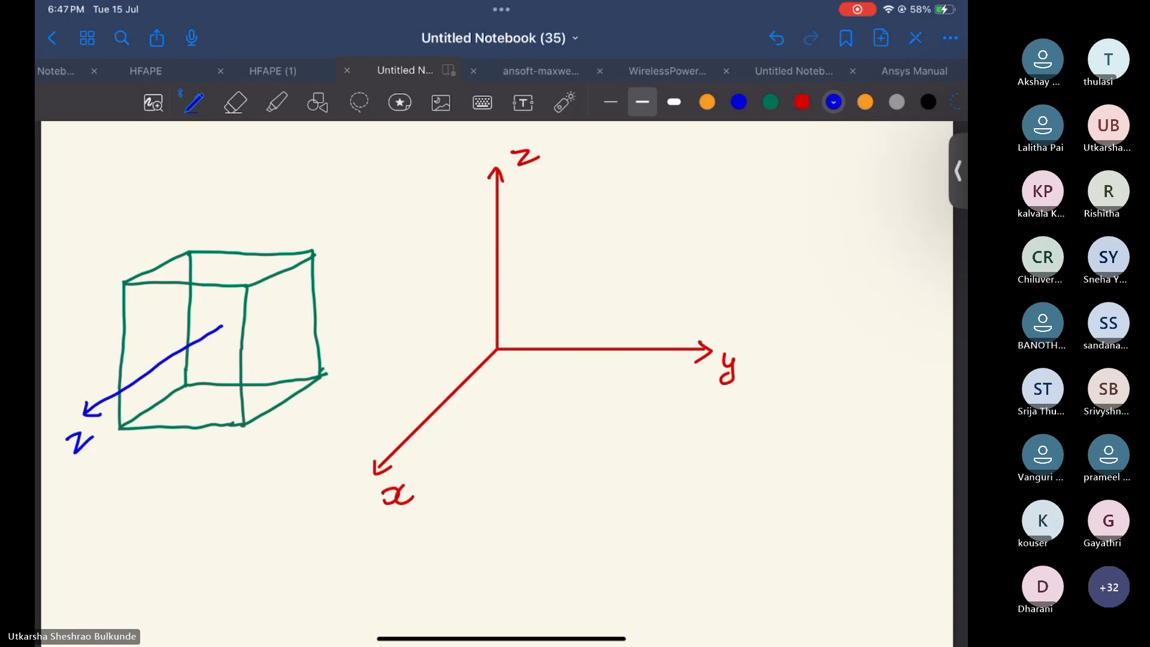
pyautogui.click(235, 102)
pyautogui.moveTo(312, 258)
pyautogui.mouseDown()
pyautogui.moveTo(190, 283)
pyautogui.moveTo(80, 432)
pyautogui.moveTo(114, 338)
pyautogui.moveTo(246, 397)
pyautogui.moveTo(300, 391)
pyautogui.mouseUp()
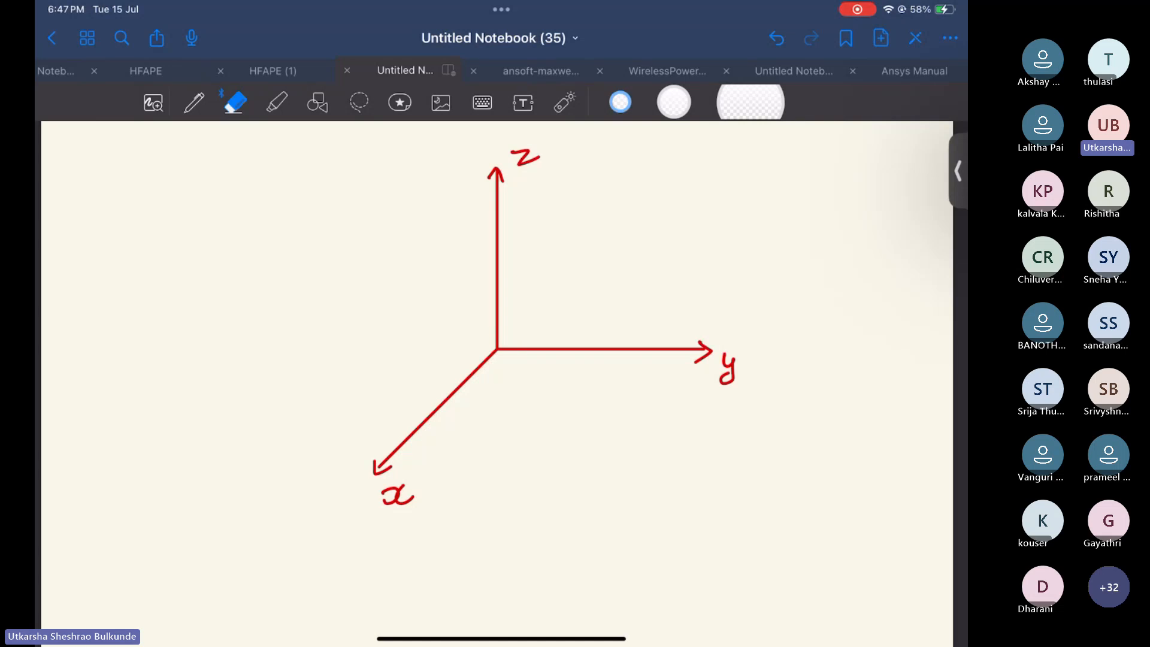
# Step: Write the blue note "y, x axis in 2D" below the red y axis
pyautogui.click(193, 103)
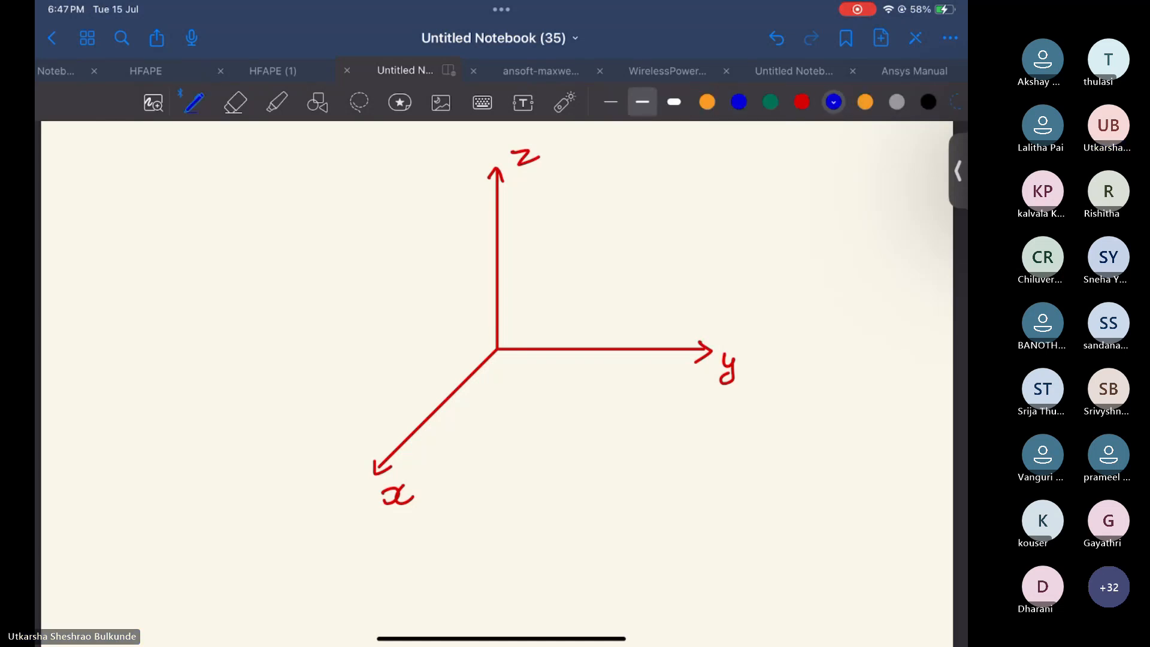
pyautogui.moveTo(655, 411)
pyautogui.mouseDown()
pyautogui.moveTo(668, 411)
pyautogui.moveTo(661, 438)
pyautogui.moveTo(685, 433)
pyautogui.mouseUp()
pyautogui.moveTo(702, 410); pyautogui.dragTo(705, 425)
pyautogui.moveTo(726, 411)
pyautogui.mouseDown()
pyautogui.moveTo(707, 466)
pyautogui.moveTo(763, 456)
pyautogui.mouseUp()
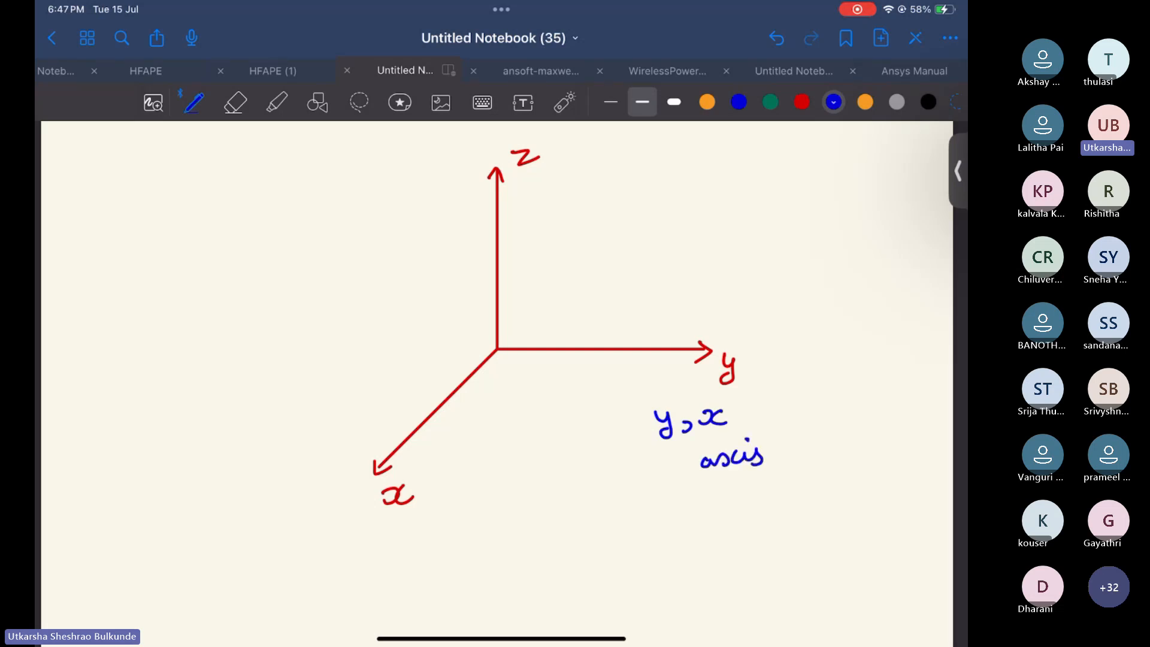
pyautogui.moveTo(782, 426); pyautogui.dragTo(812, 436)
pyautogui.click(791, 417)
pyautogui.moveTo(827, 421); pyautogui.dragTo(841, 434)
pyautogui.moveTo(849, 437)
pyautogui.mouseDown()
pyautogui.moveTo(857, 417)
pyautogui.moveTo(846, 435)
pyautogui.mouseUp()
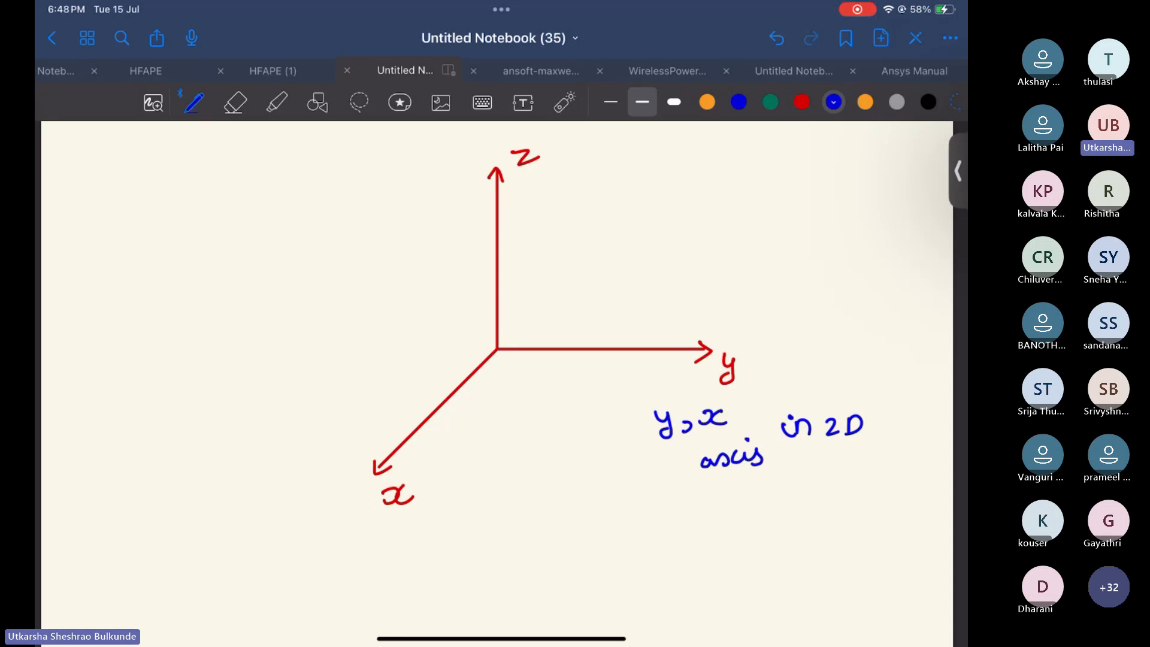
# Step: Erase the blue note and the red coordinate axes to leave the page blank
pyautogui.click(236, 102)
pyautogui.moveTo(749, 459)
pyautogui.mouseDown()
pyautogui.moveTo(681, 416)
pyautogui.moveTo(815, 436)
pyautogui.mouseUp()
pyautogui.moveTo(384, 516)
pyautogui.mouseDown()
pyautogui.moveTo(593, 316)
pyautogui.moveTo(480, 197)
pyautogui.moveTo(698, 364)
pyautogui.mouseUp()
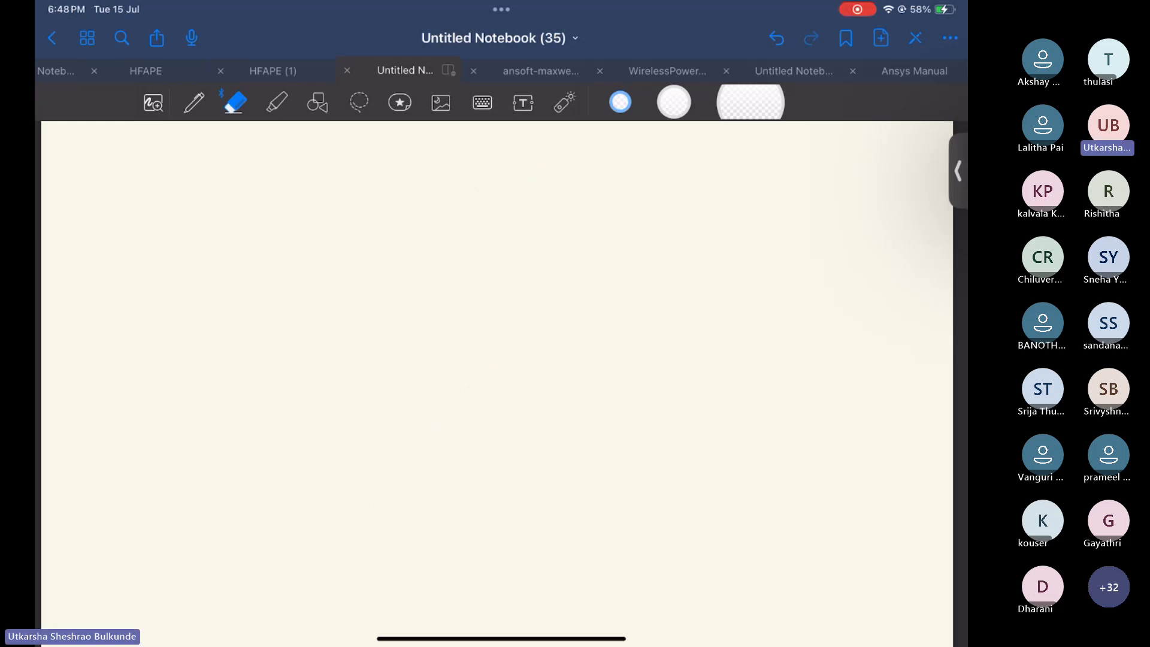
# Step: Switch to the Teams meeting and stop presenting the tablet screen
pyautogui.moveTo(501, 639); pyautogui.dragTo(503, 480)
pyautogui.click(419, 180)
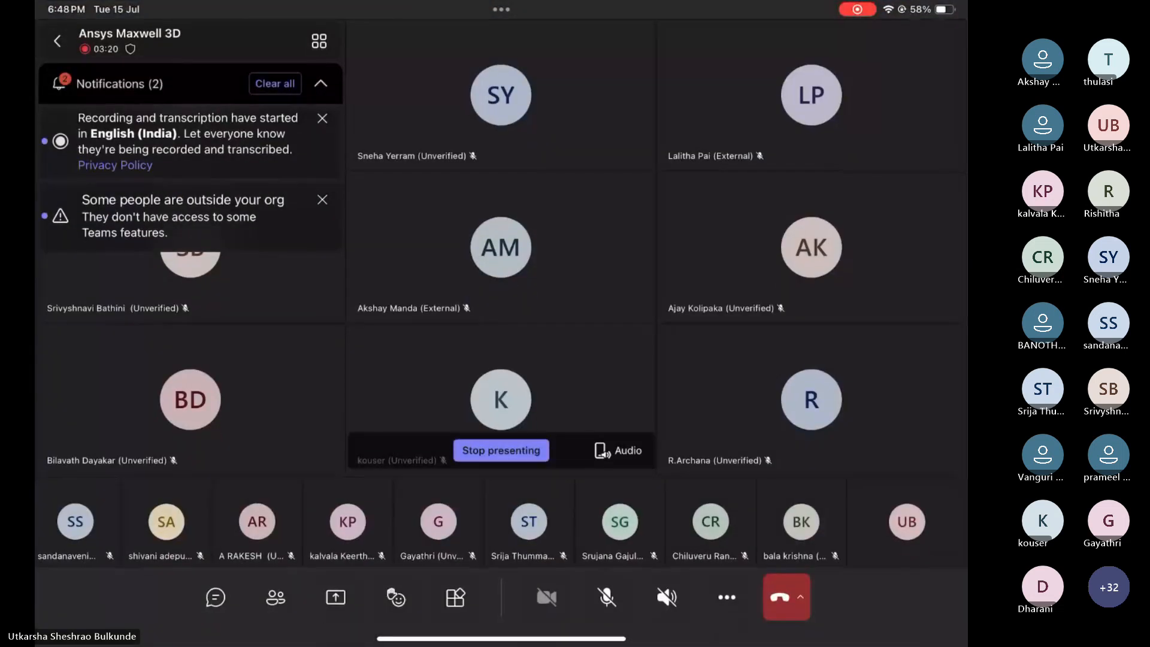
pyautogui.click(502, 451)
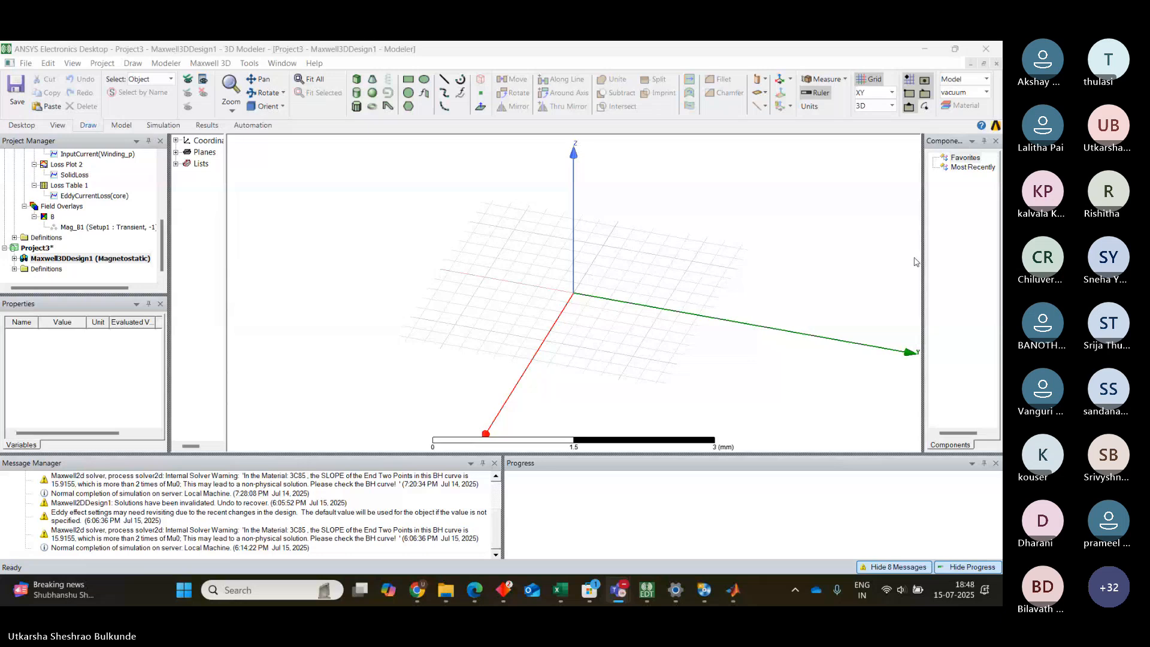
# Step: Try to draw a box in the 3D modeler with a base about 3.6 by 2.6 mm around the origin, and undo it
pyautogui.click(357, 81)
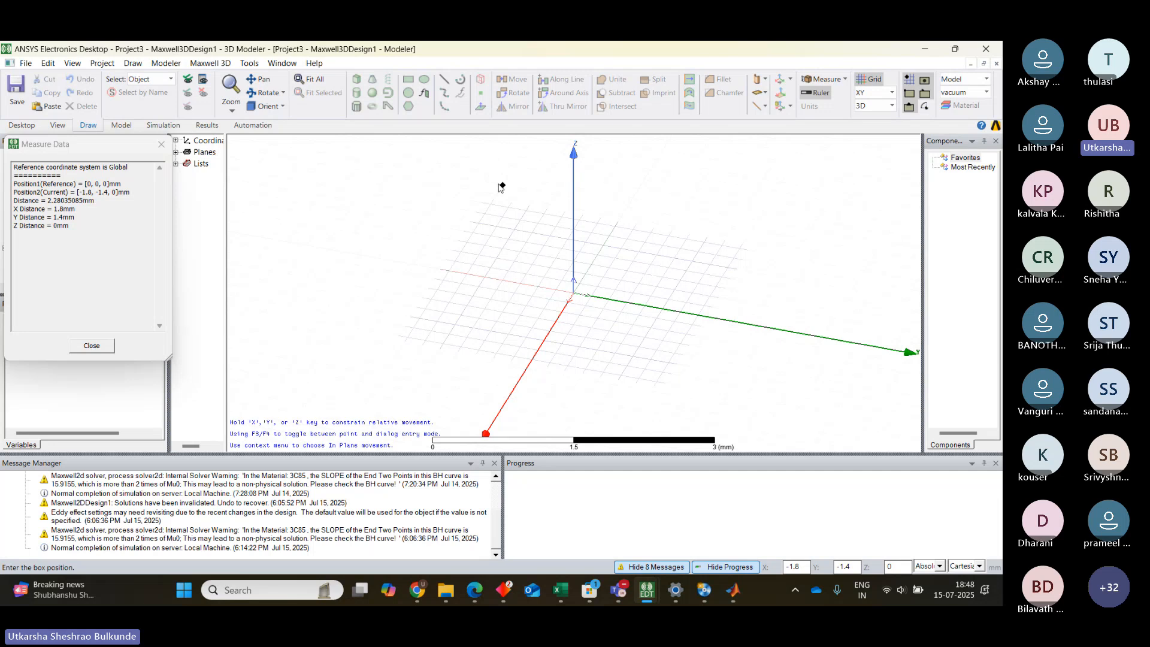
pyautogui.click(502, 188)
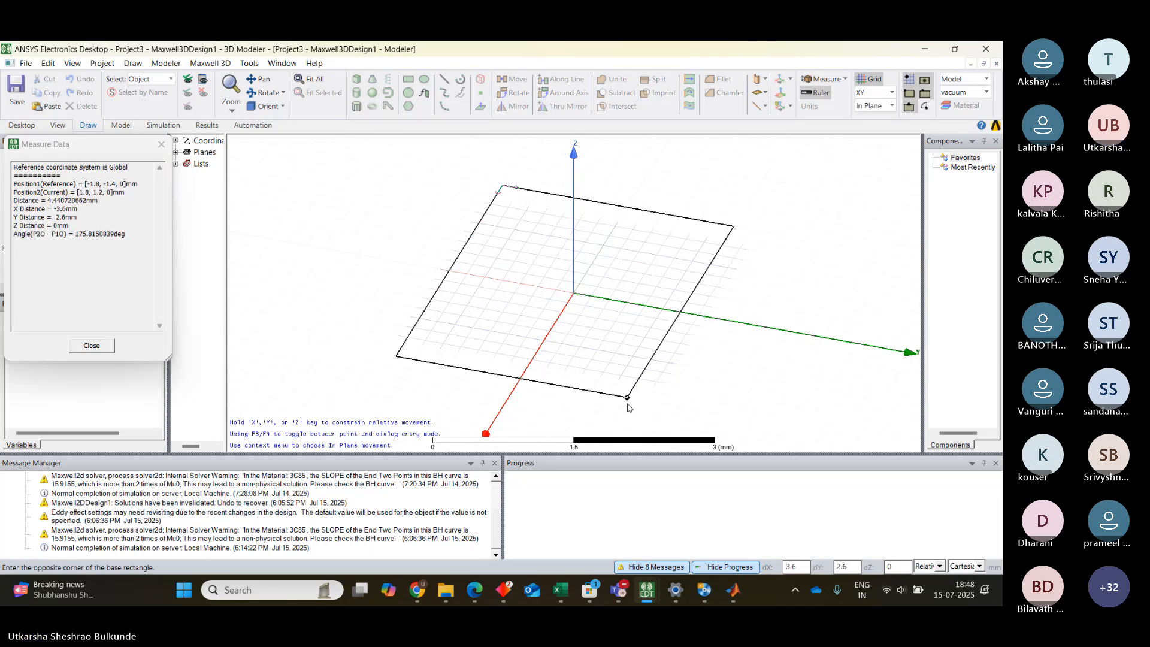
pyautogui.click(629, 402)
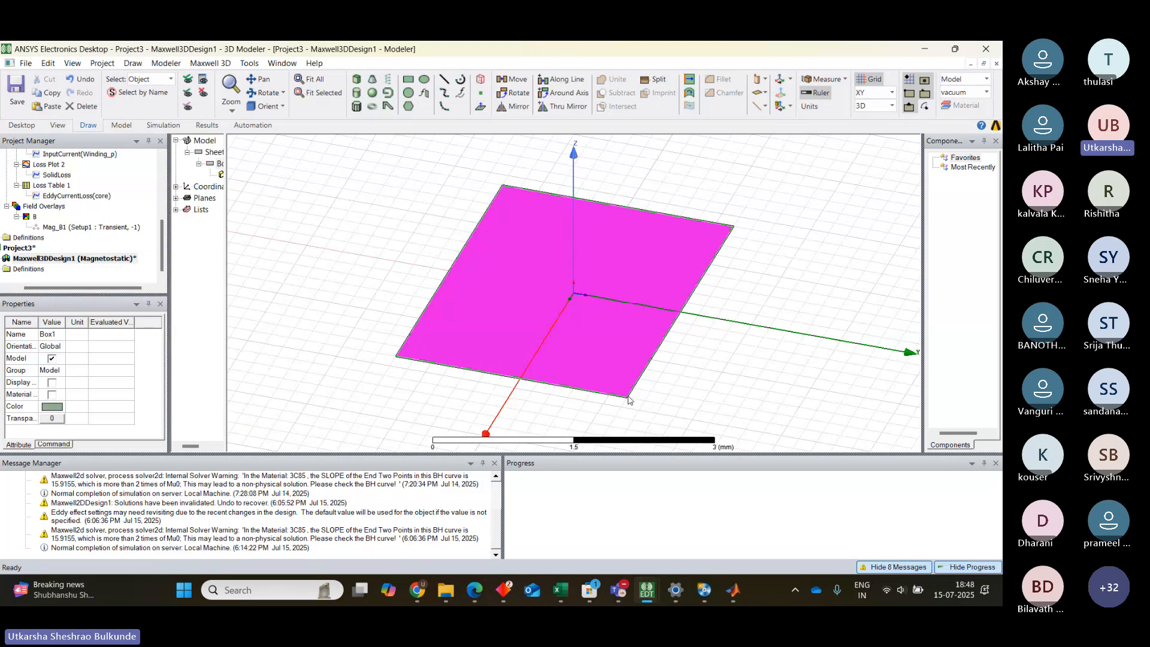
pyautogui.hotkey('ctrl', 'z')
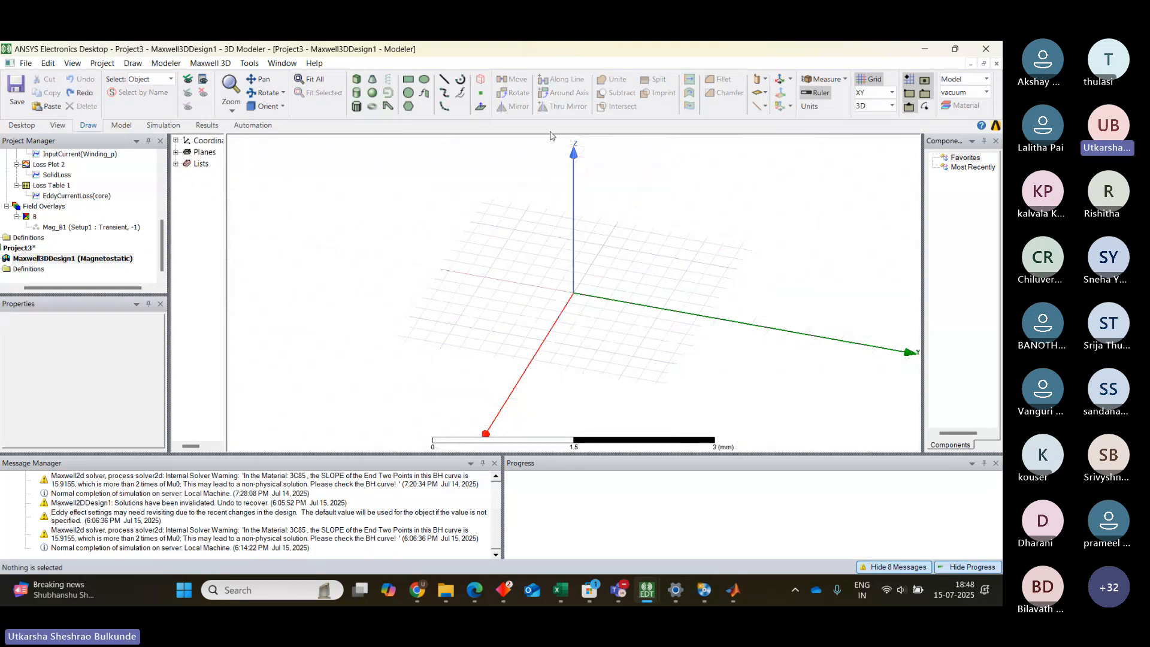
# Step: Try to draw a box with a base about 3.6 by 3 mm around the origin
pyautogui.click(356, 78)
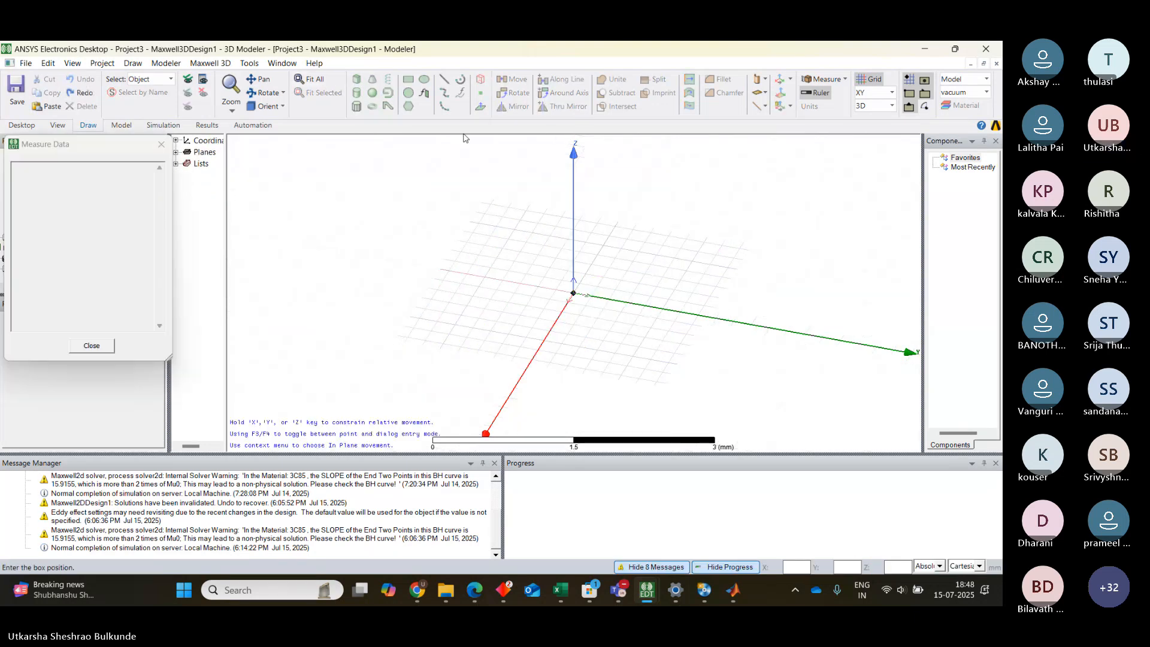
pyautogui.click(480, 161)
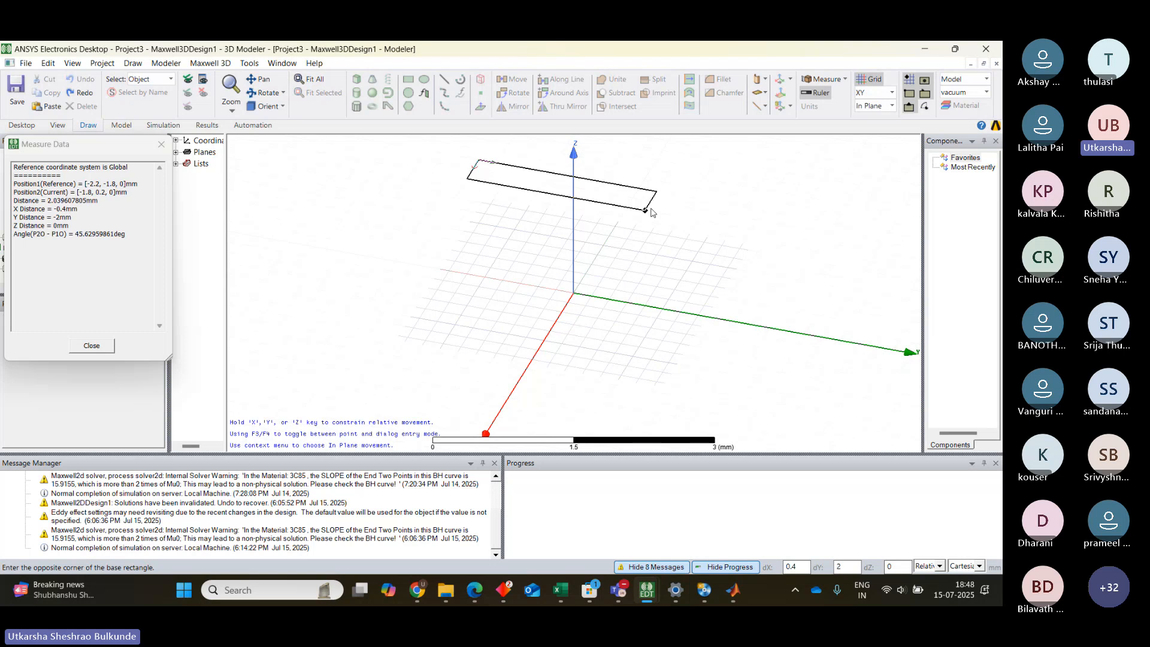
pyautogui.click(641, 378)
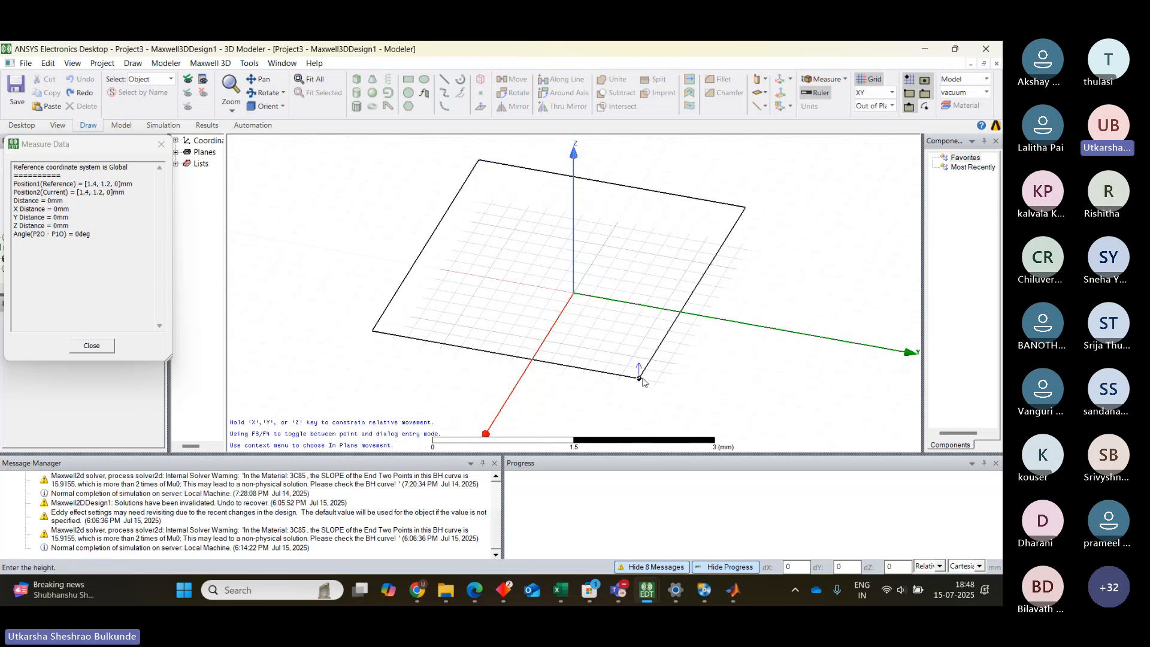
pyautogui.click(641, 379)
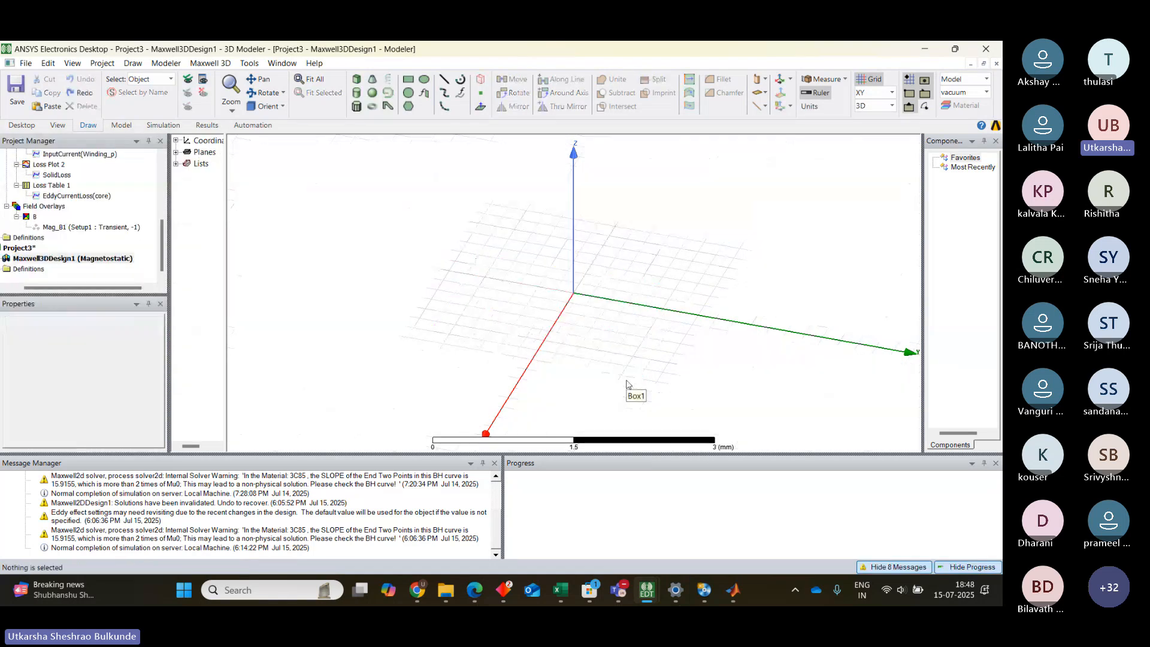
# Step: Draw a box about 4.2 by 2.8 mm and 0.8 mm high around the origin, and deselect it
pyautogui.click(356, 78)
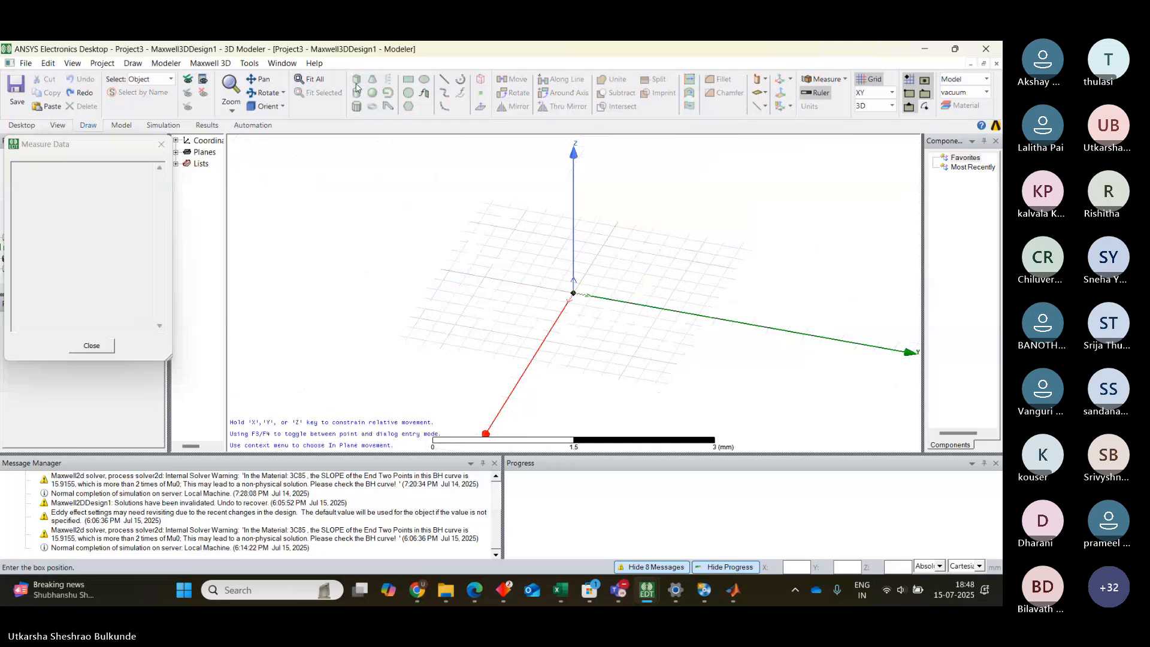
pyautogui.click(488, 176)
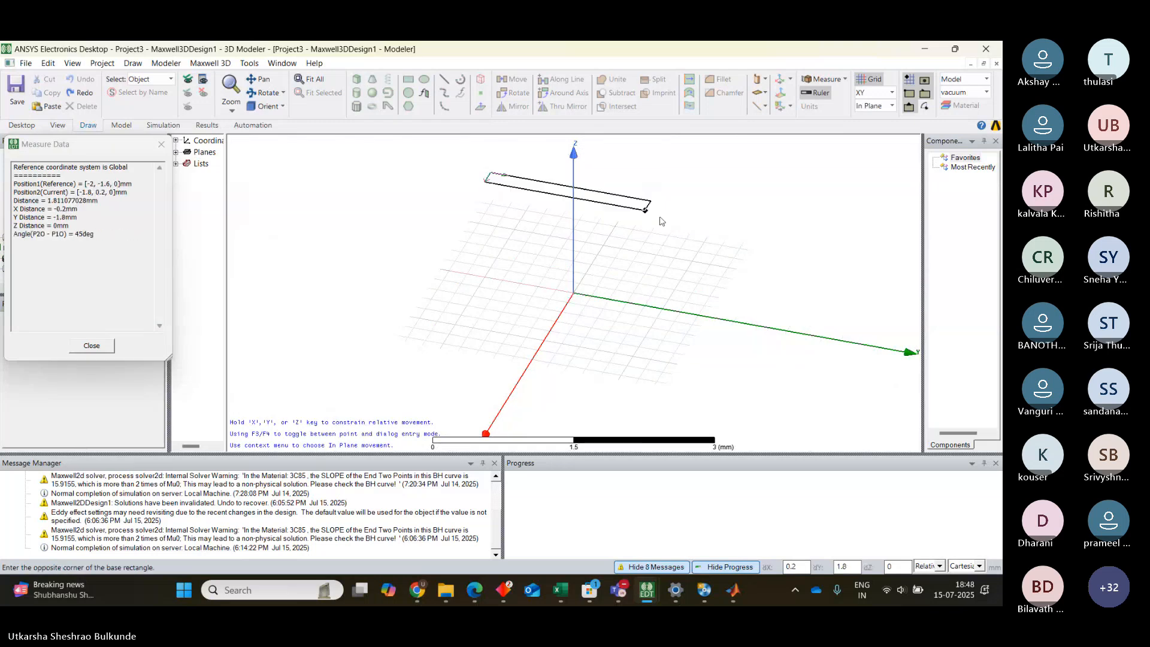
pyautogui.click(615, 416)
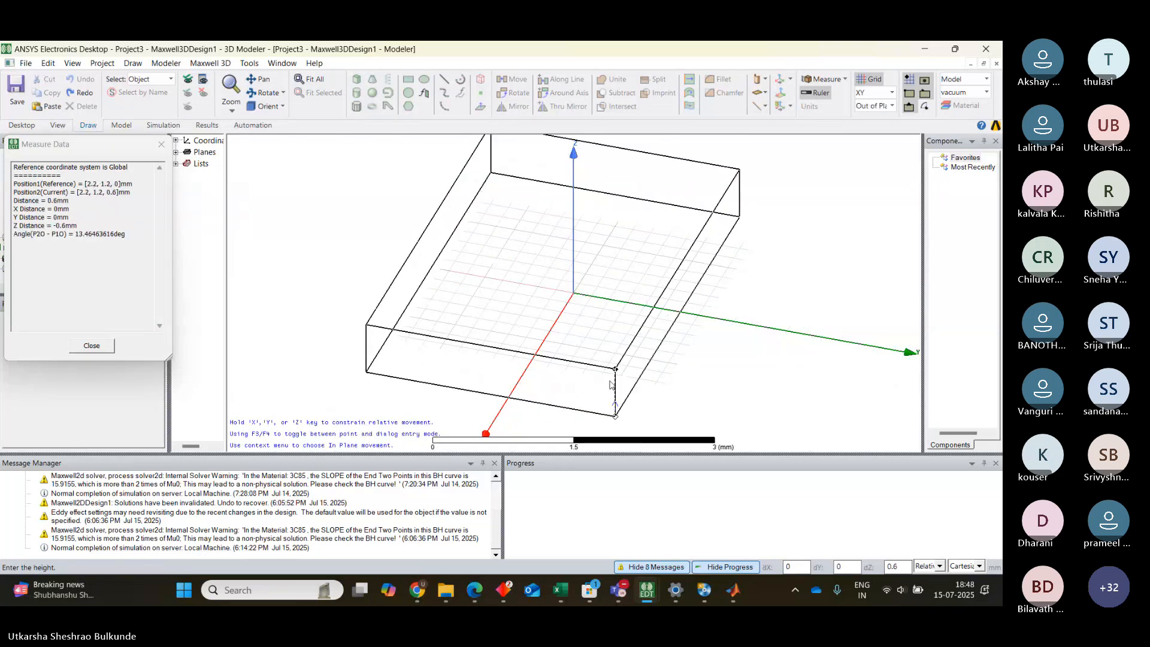
pyautogui.click(611, 373)
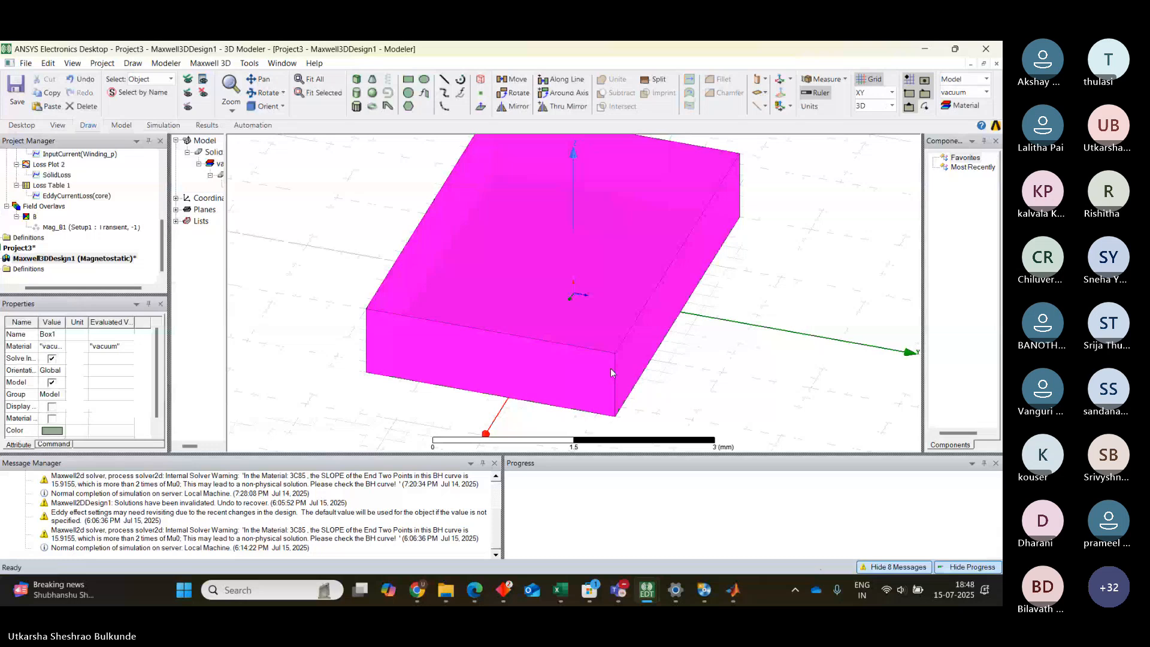
pyautogui.click(802, 240)
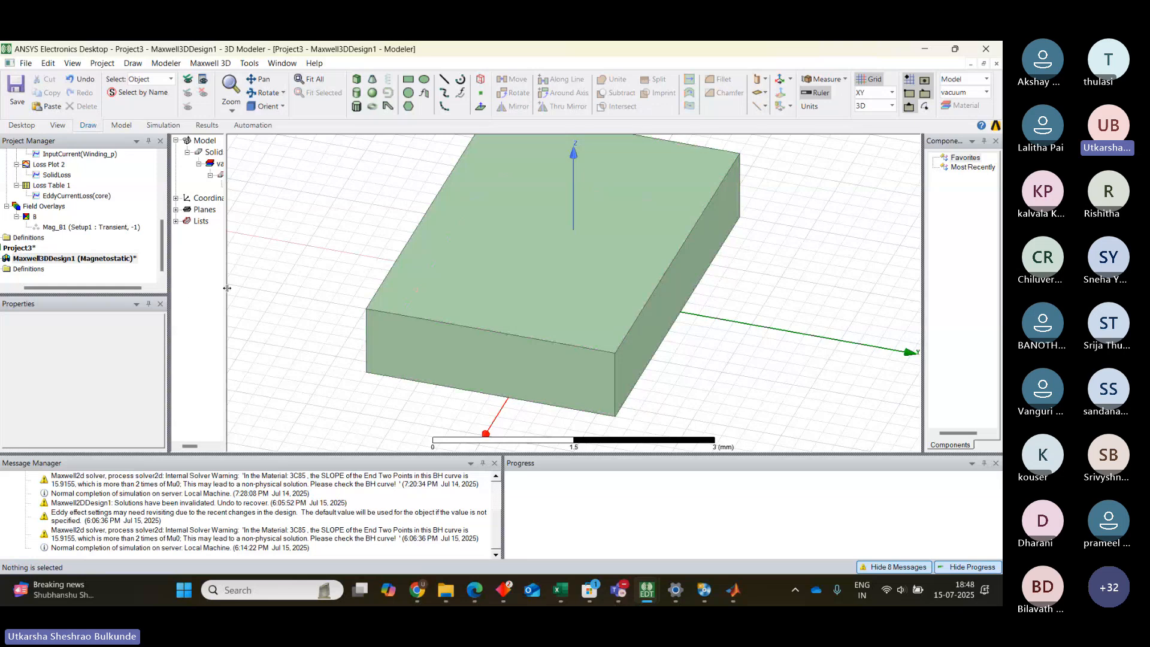
# Step: Widen the model tree to fit its full entry names and open the properties of the box's CreateBox command
pyautogui.moveTo(223, 288); pyautogui.dragTo(268, 288)
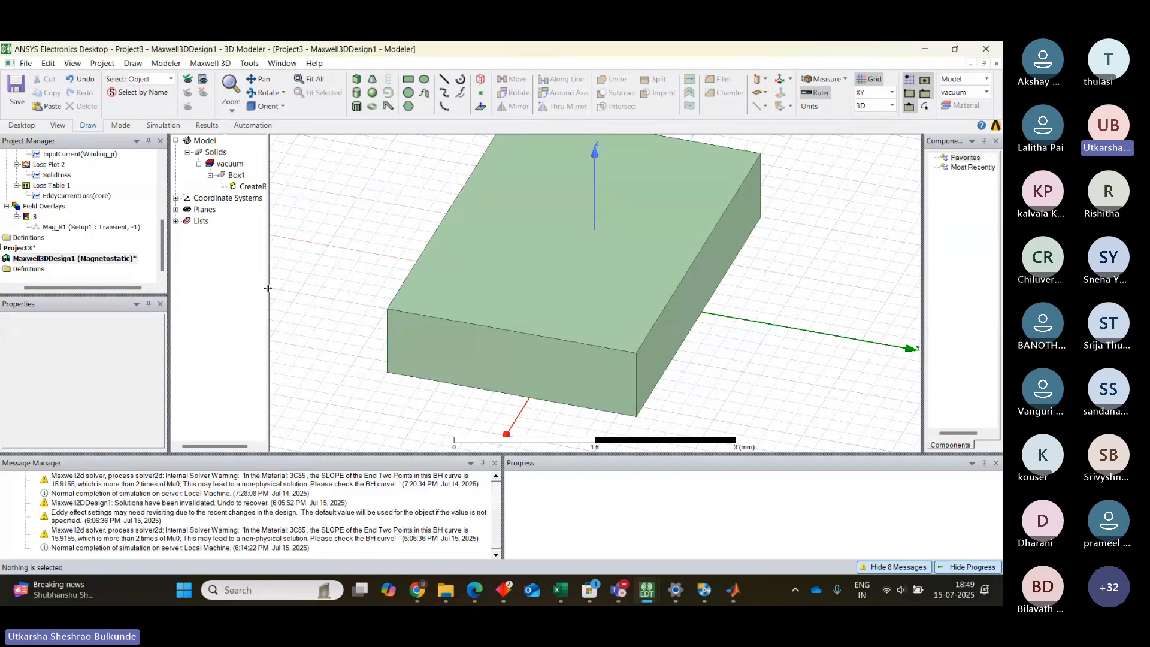
pyautogui.moveTo(267, 288); pyautogui.dragTo(292, 286)
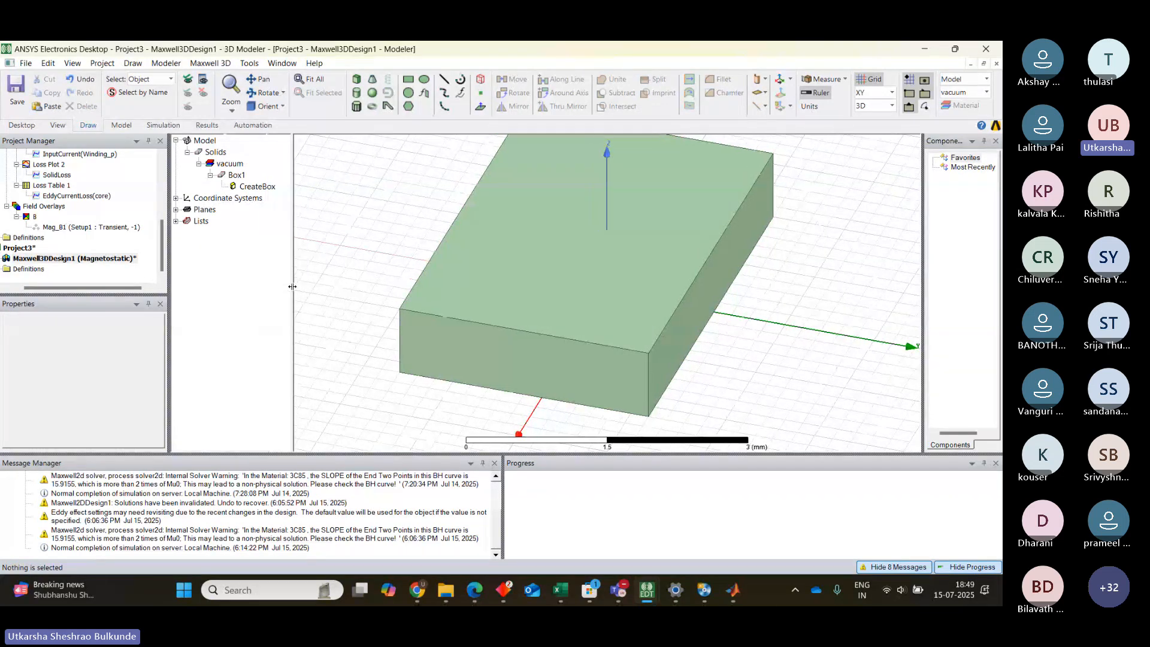
pyautogui.click(257, 188)
pyautogui.doubleClick(258, 187)
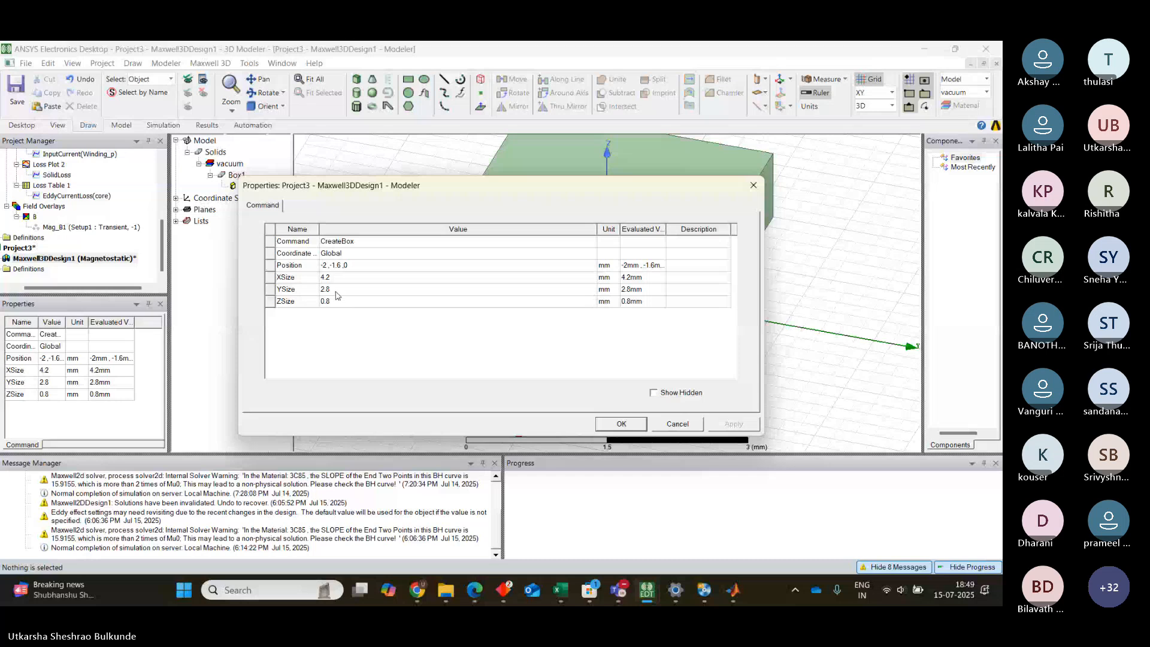
# Step: Set the box's XSize and YSize to 24 mm and its ZSize to 8 mm
pyautogui.click(337, 290)
pyautogui.press('BackSpace')
pyautogui.press('BackSpace')
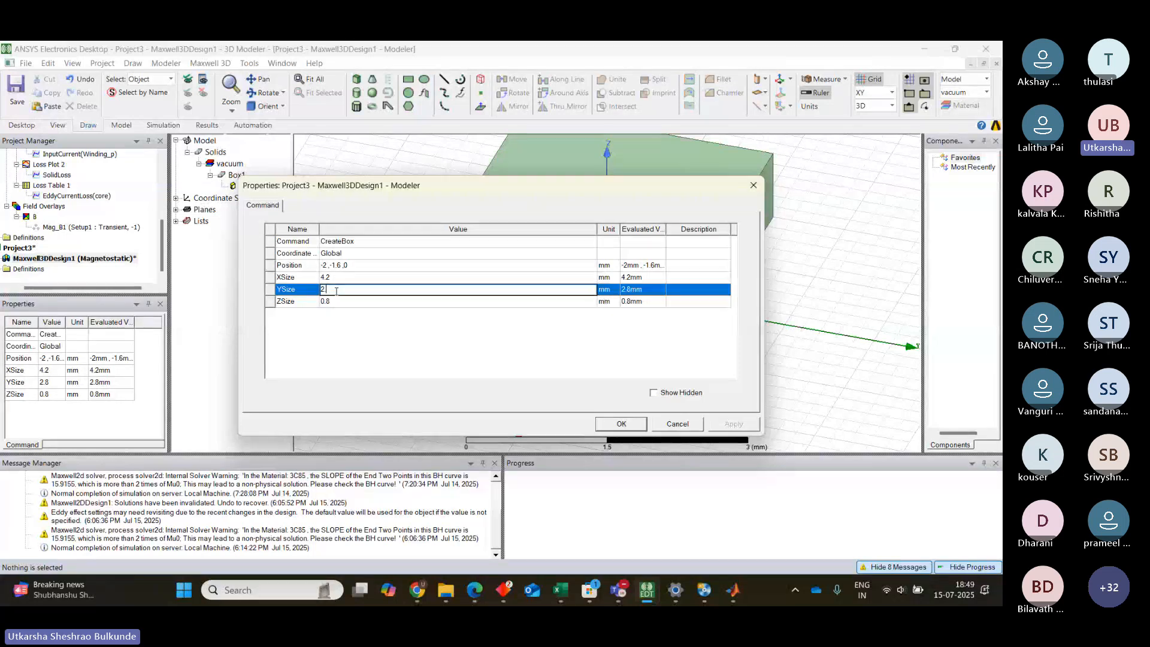
pyautogui.write('4')
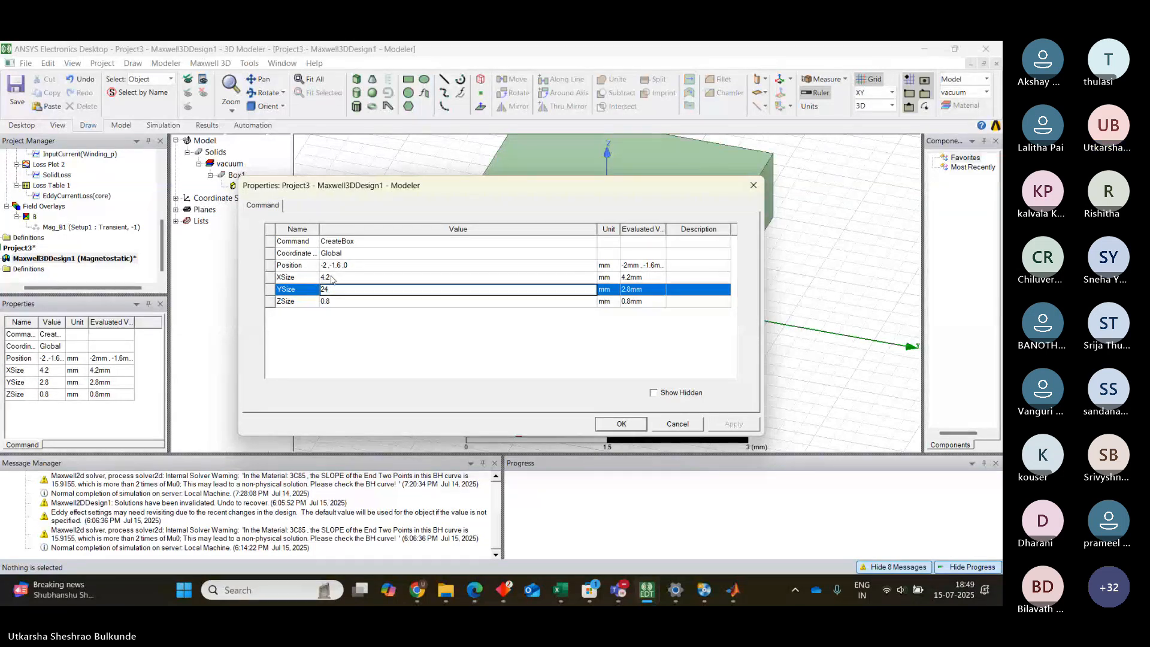
pyautogui.click(326, 277)
pyautogui.click(329, 277)
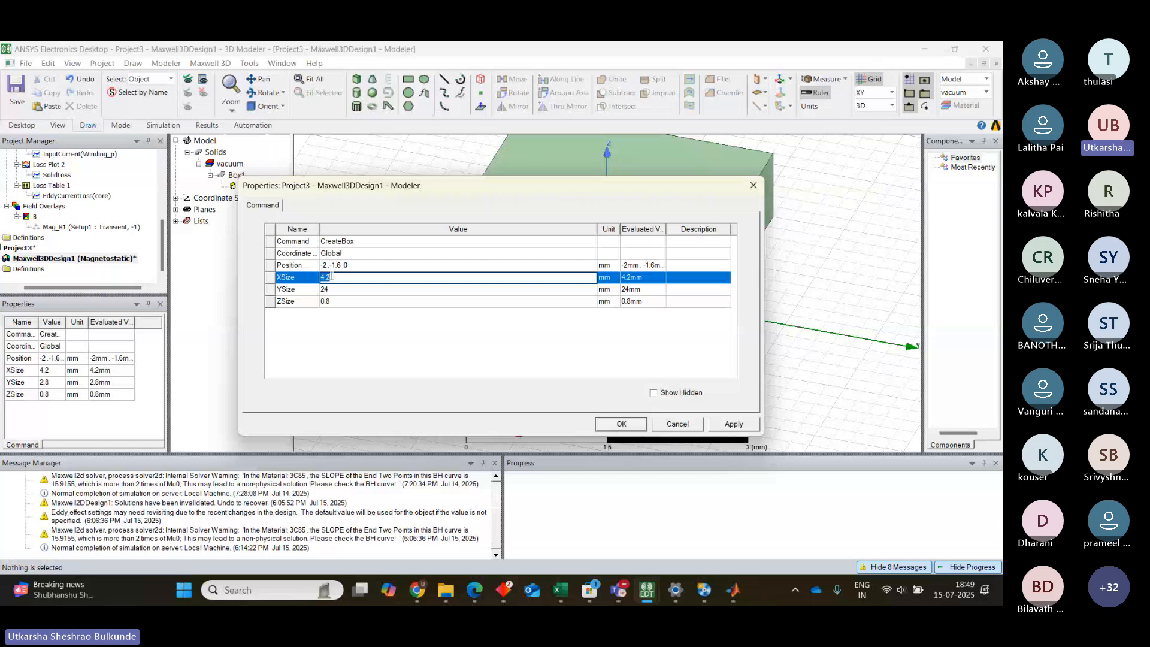
pyautogui.write('24')
pyautogui.click(332, 301)
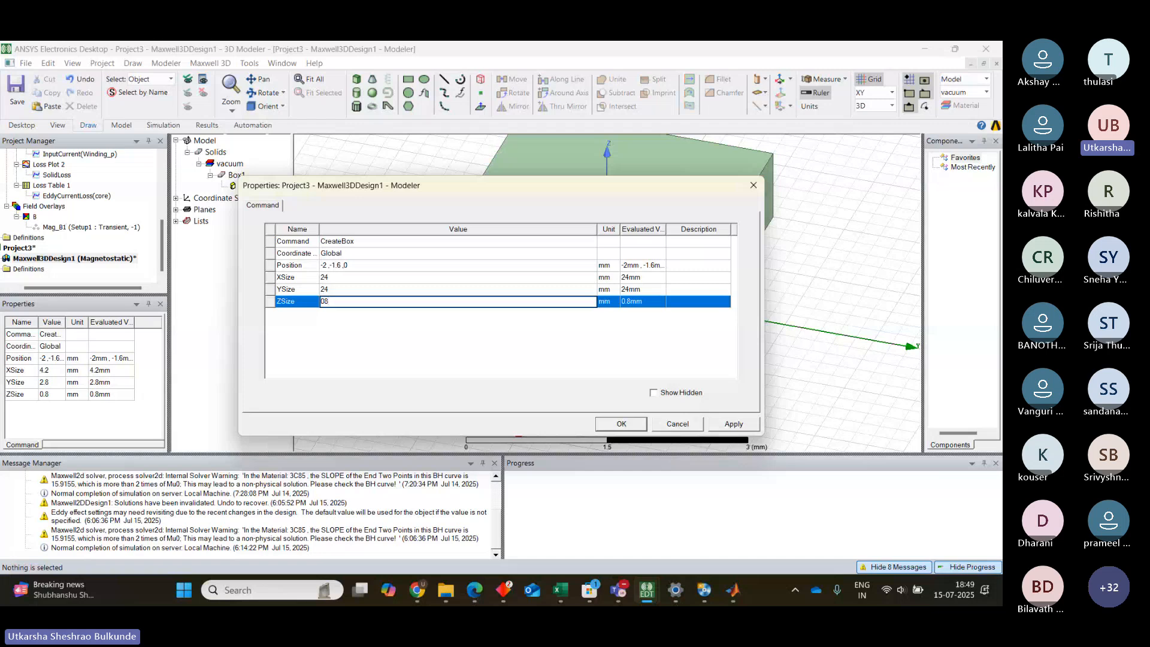
pyautogui.press('BackSpace')
pyautogui.write('8')
# Step: Set the box's position to -12, -12, 0 mm and apply the new dimensions to the model
pyautogui.click(326, 269)
pyautogui.press('BackSpace')
pyautogui.write('1')
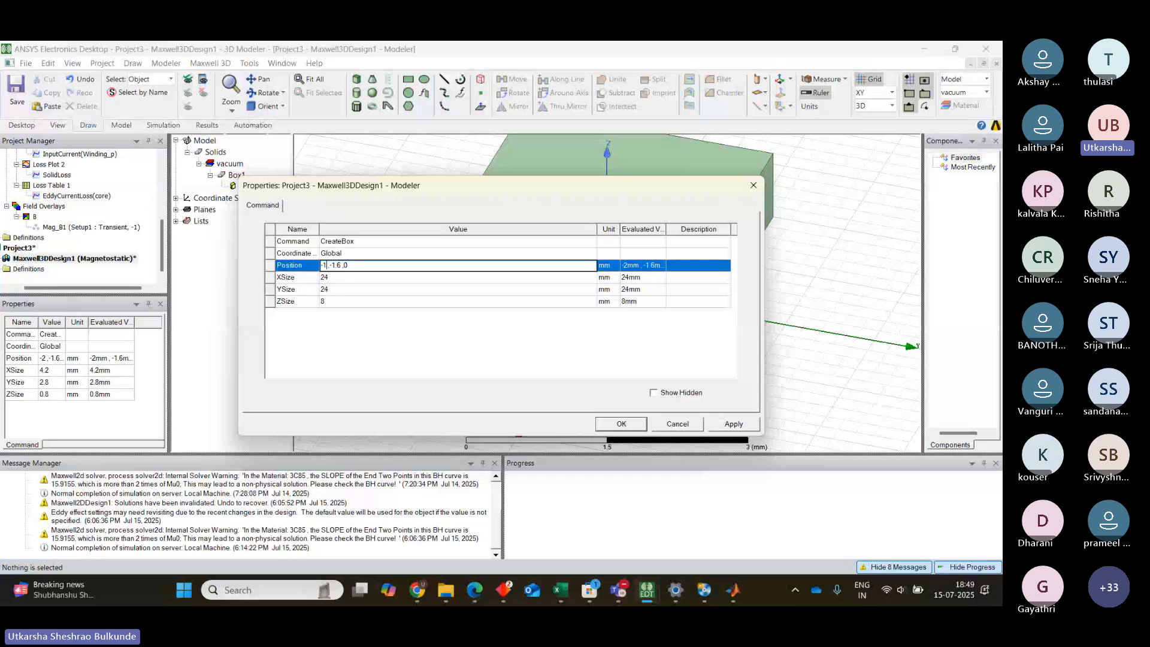
pyautogui.write('2')
pyautogui.click(345, 265)
pyautogui.press('BackSpace')
pyautogui.press('BackSpace')
pyautogui.write('2')
pyautogui.click(732, 428)
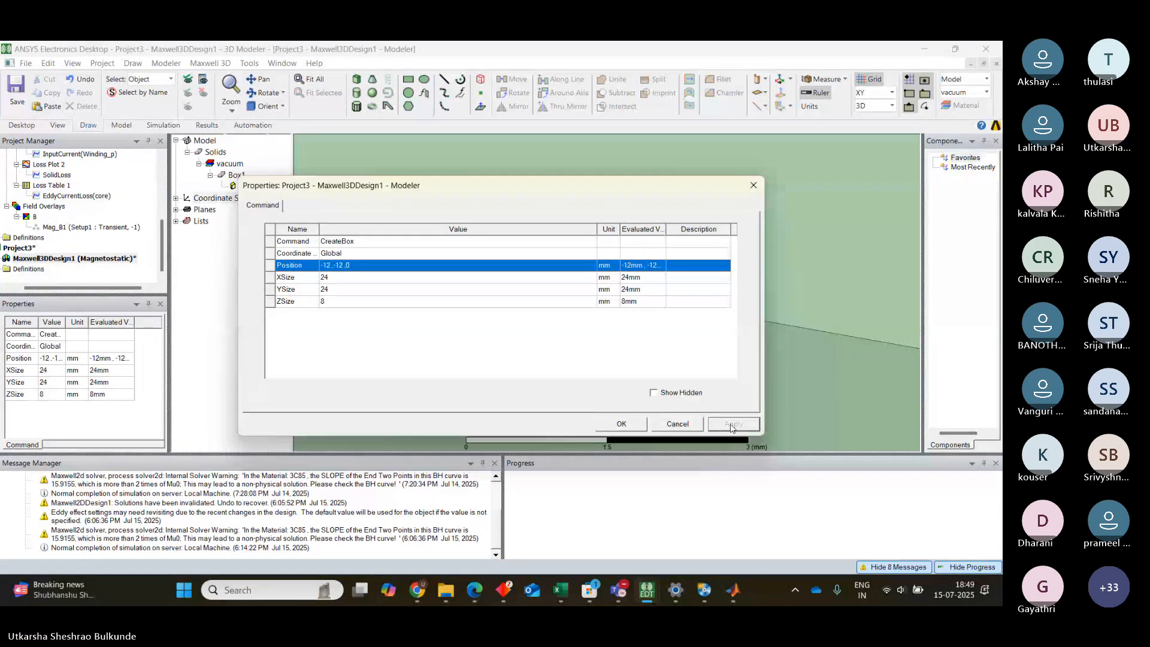
pyautogui.click(634, 430)
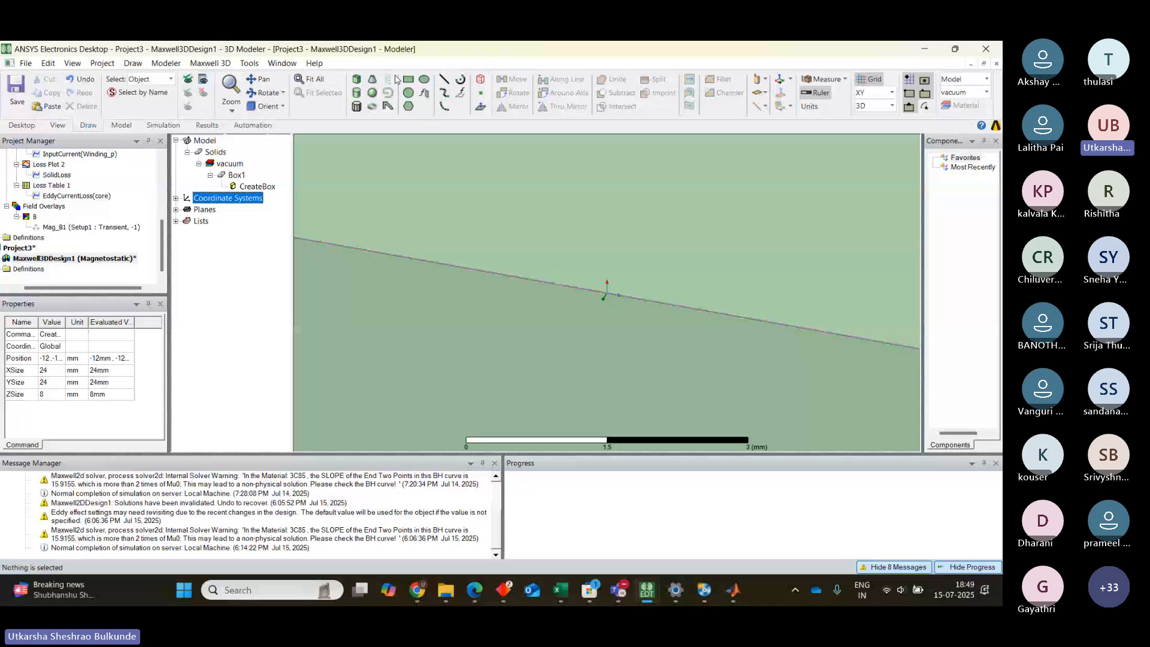
# Step: Fit the whole box in view, rotate it freely to inspect its faces, and return to the isometric orientation
pyautogui.click(311, 82)
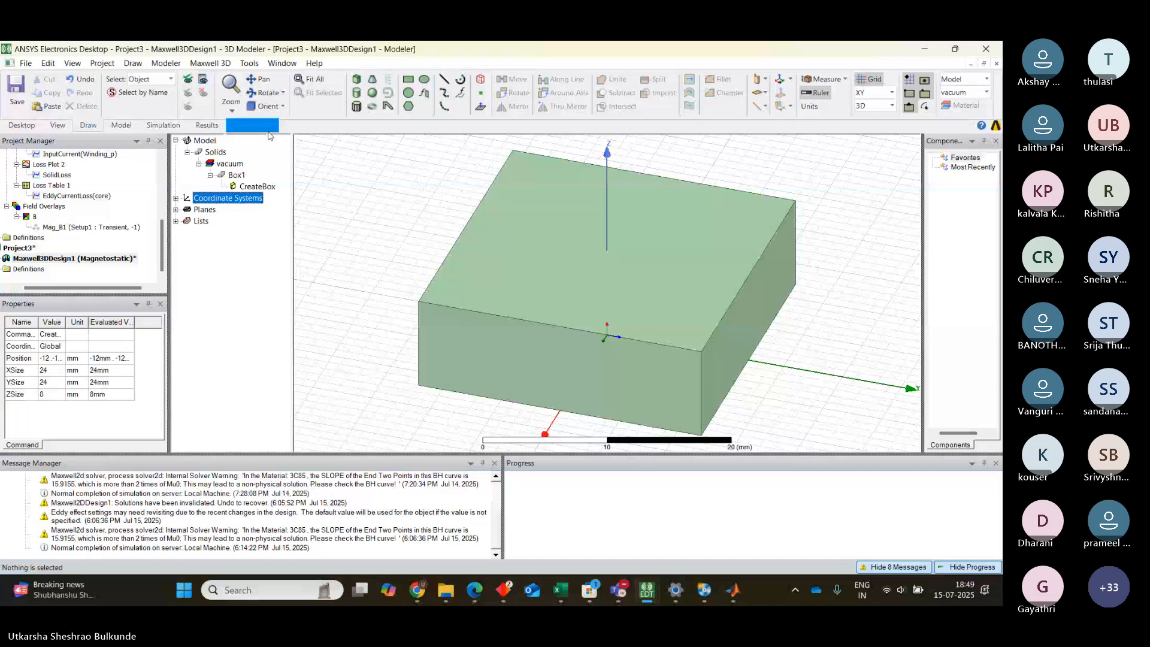
pyautogui.click(276, 101)
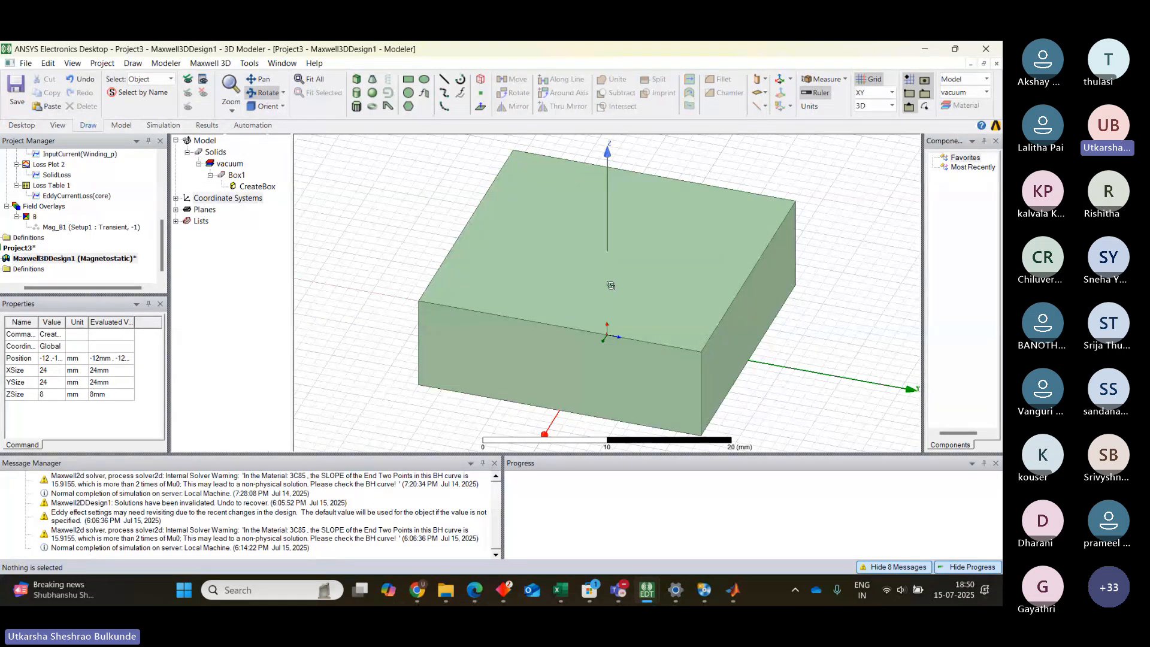
pyautogui.moveTo(732, 414); pyautogui.dragTo(695, 417)
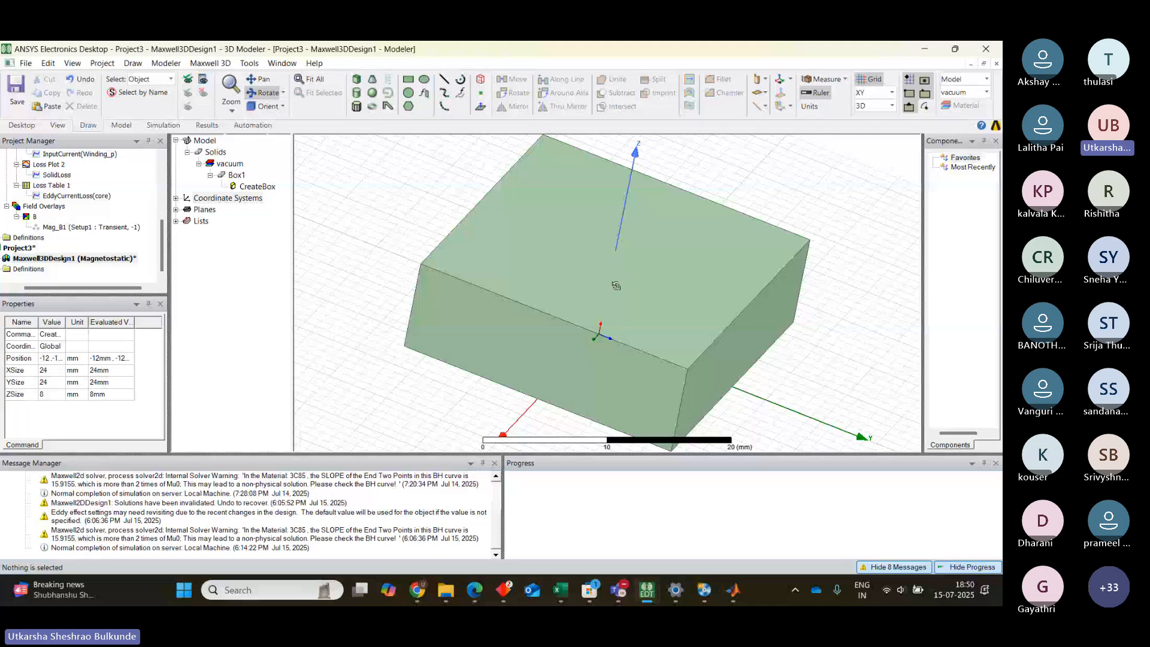
pyautogui.moveTo(616, 286); pyautogui.dragTo(406, 250)
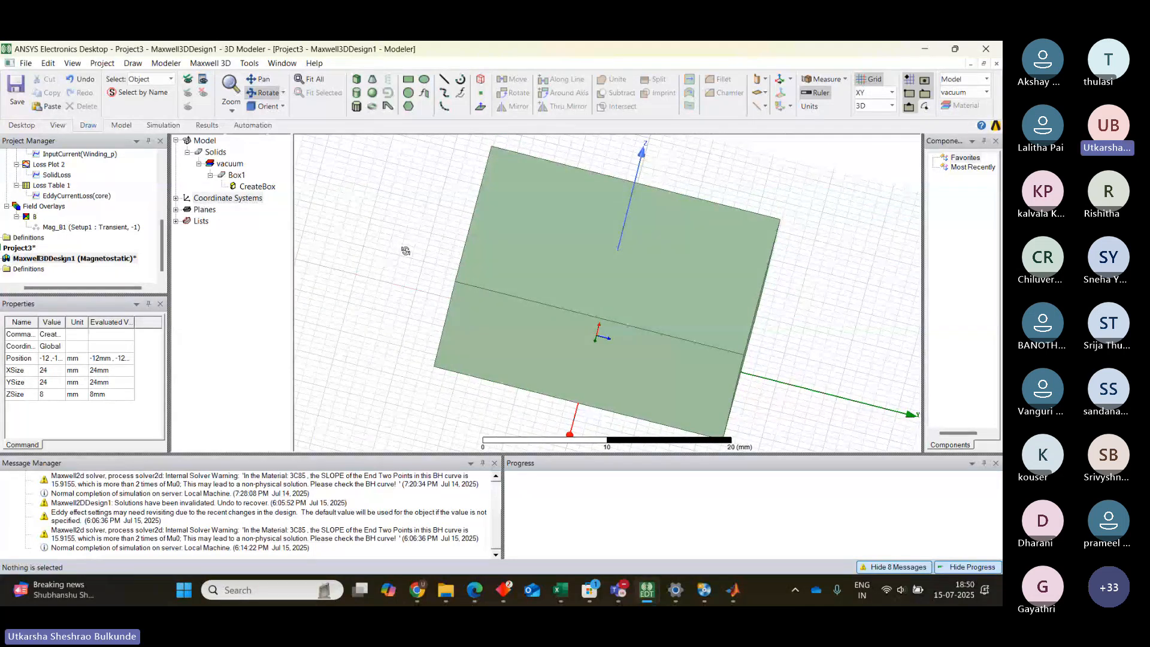
pyautogui.click(284, 108)
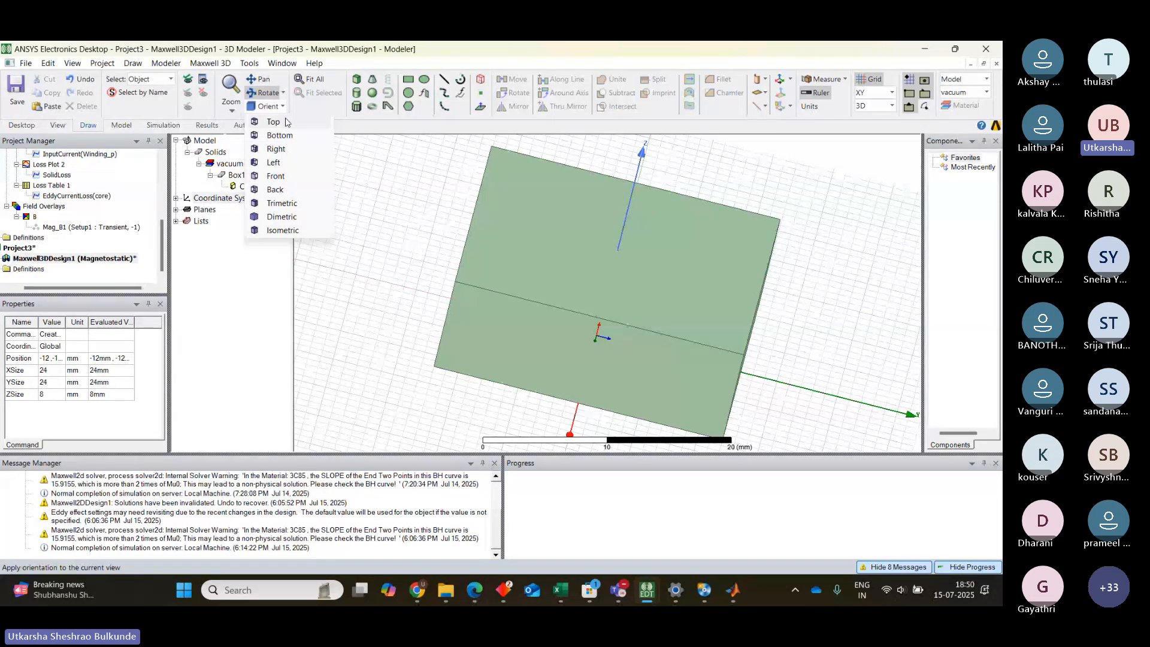
pyautogui.click(295, 231)
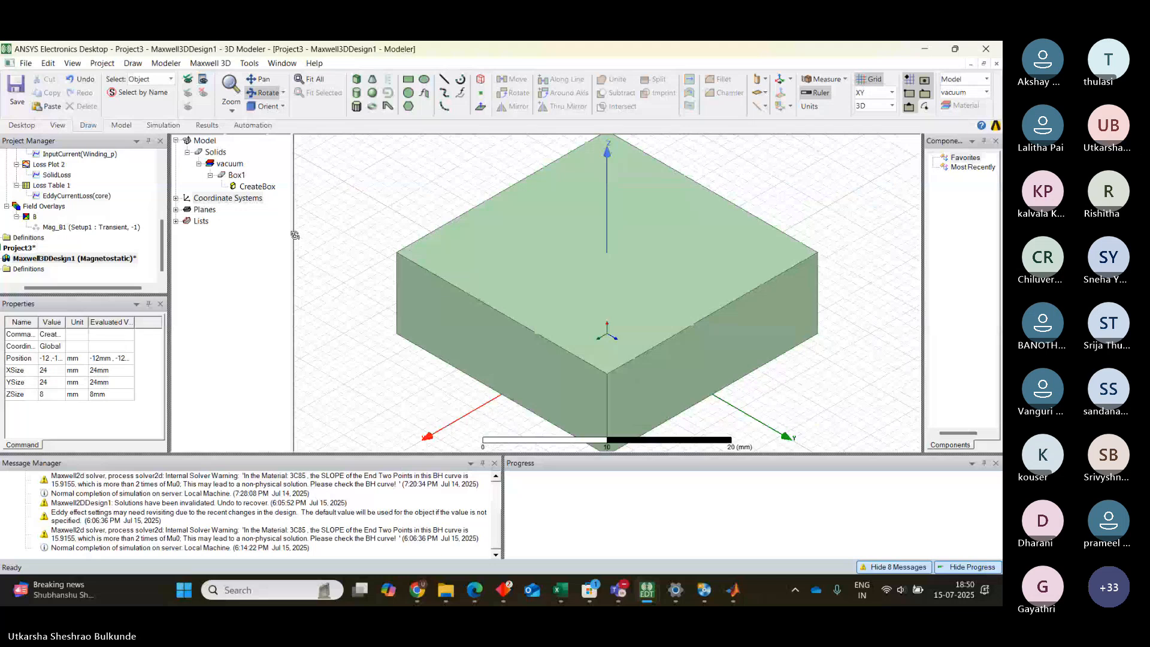
# Step: Examine the box in the Top, Bottom, Right and Left orientations, ending in the Isometric view
pyautogui.click(283, 107)
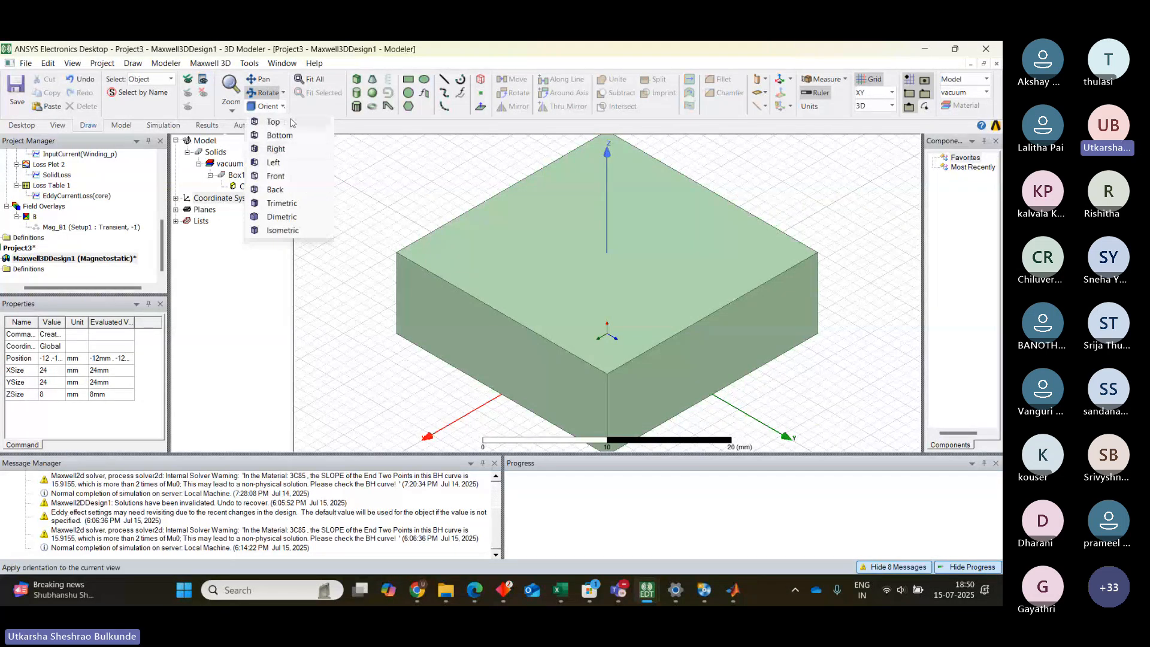
pyautogui.click(292, 123)
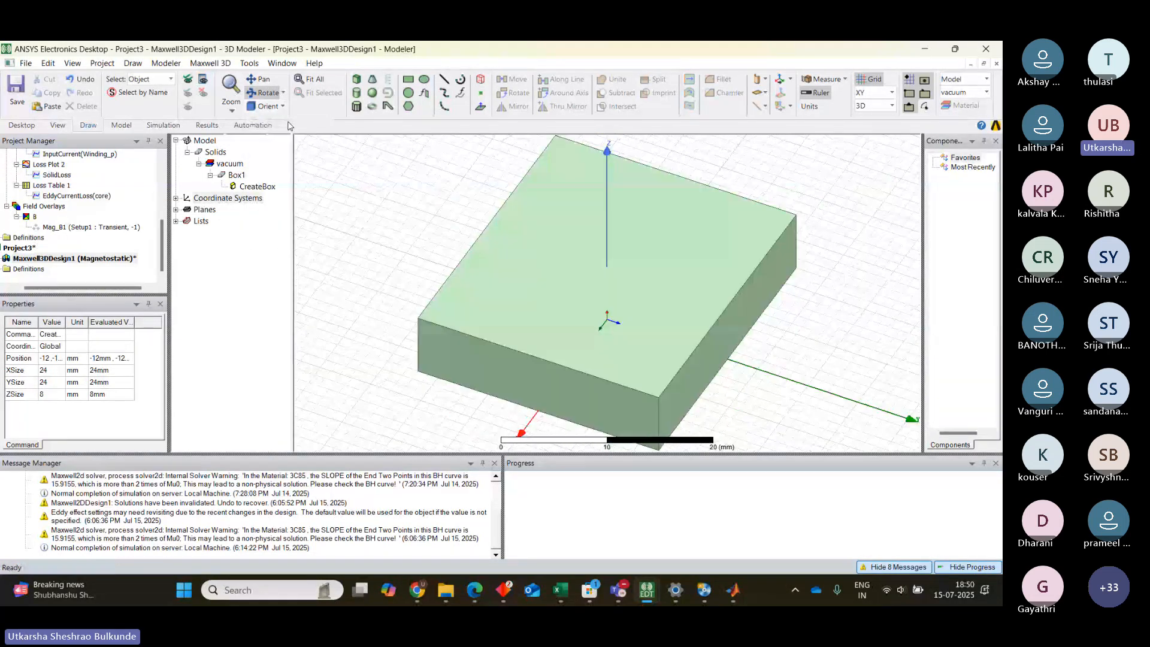
pyautogui.click(283, 108)
pyautogui.click(291, 138)
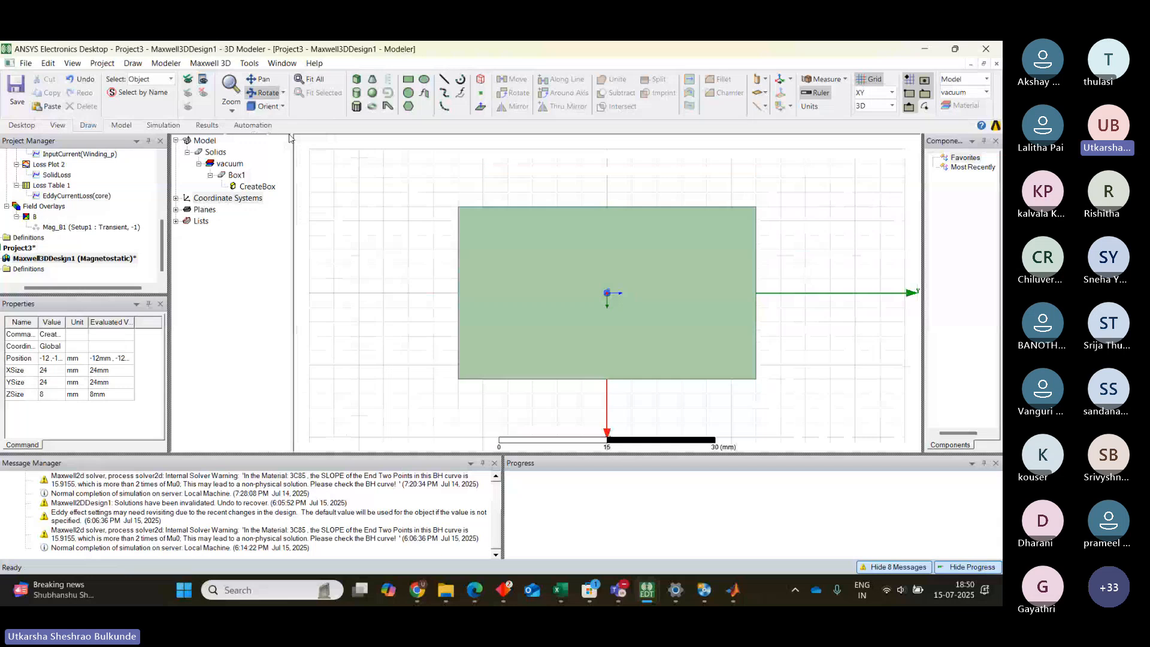
pyautogui.click(284, 107)
pyautogui.click(279, 149)
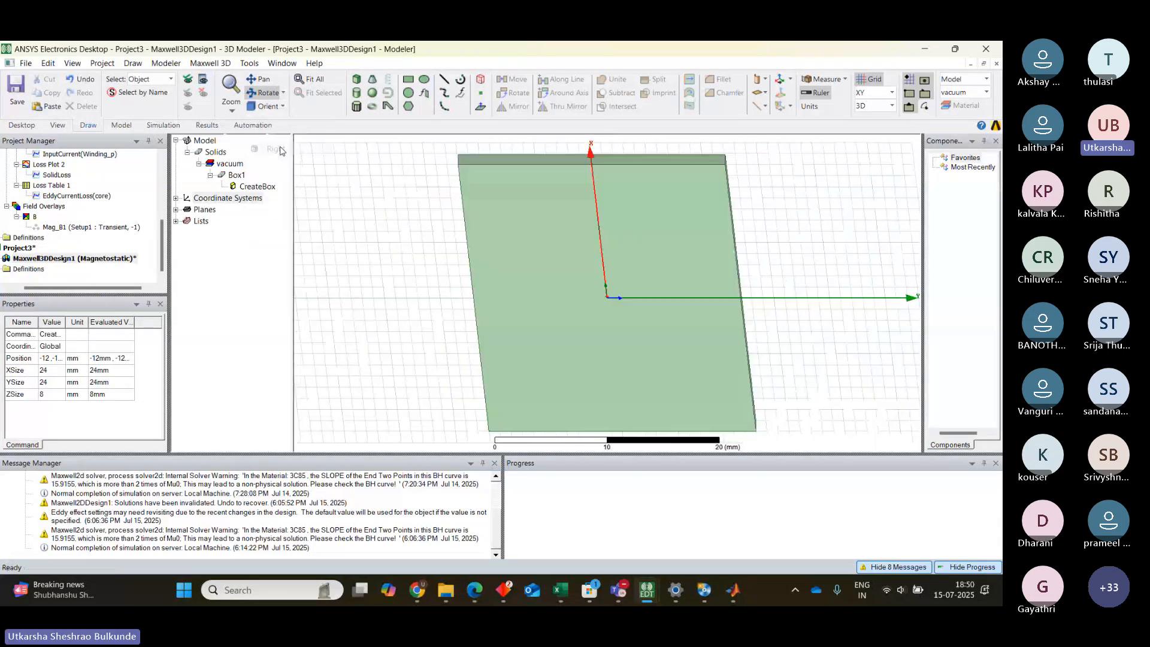
pyautogui.click(284, 108)
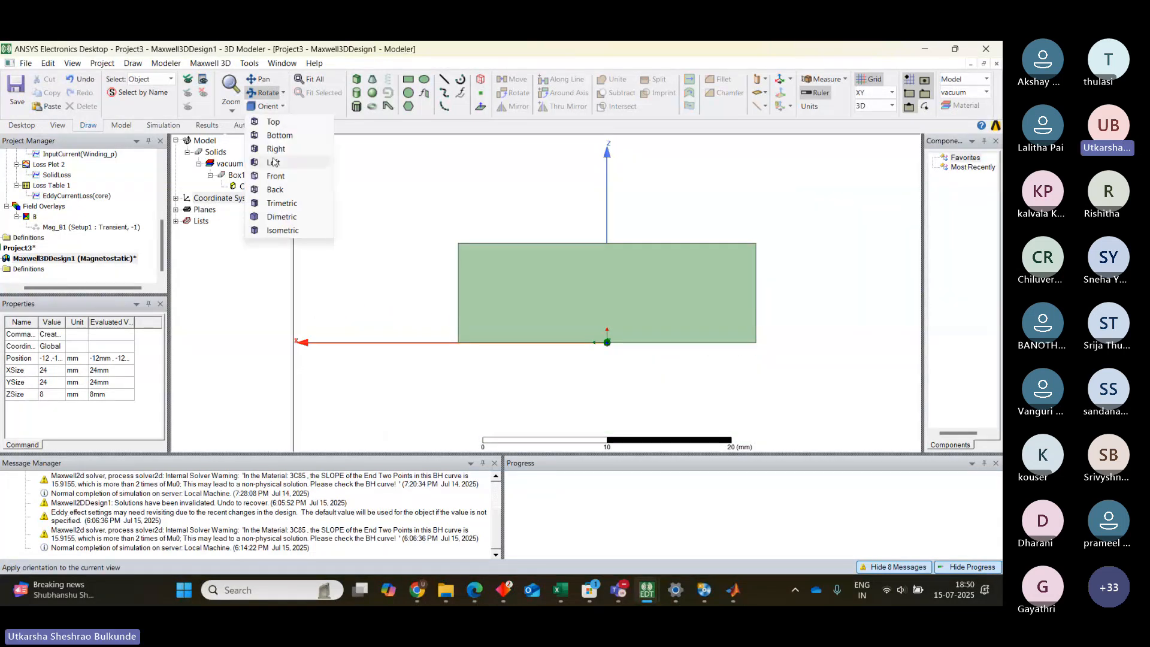
pyautogui.click(274, 164)
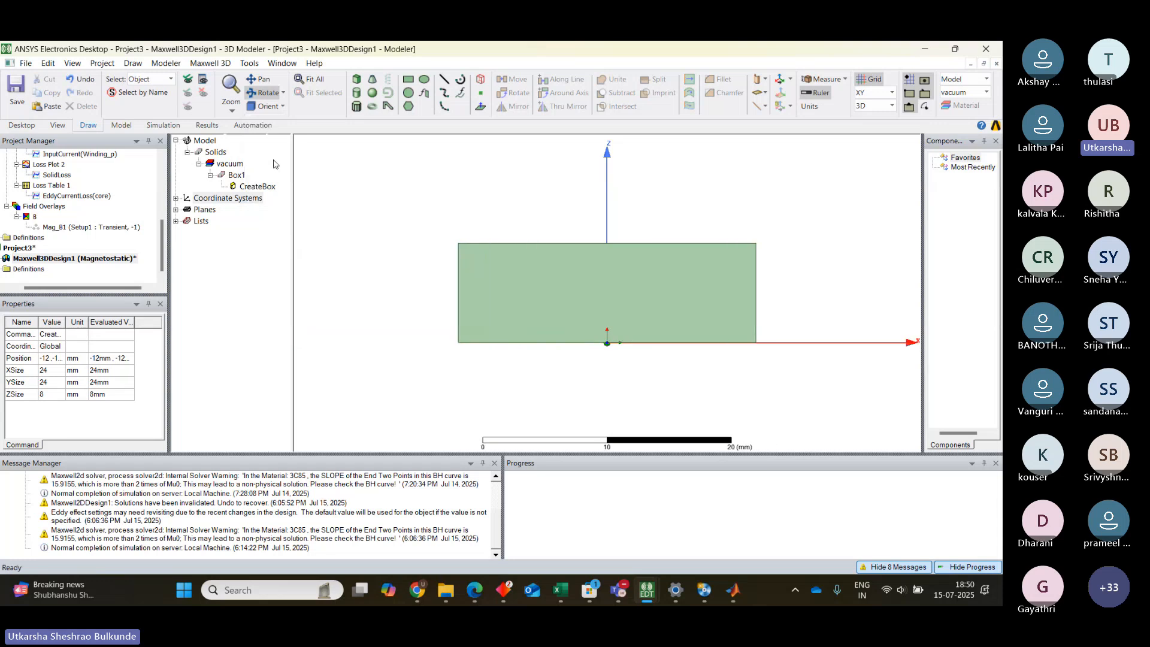
pyautogui.click(282, 107)
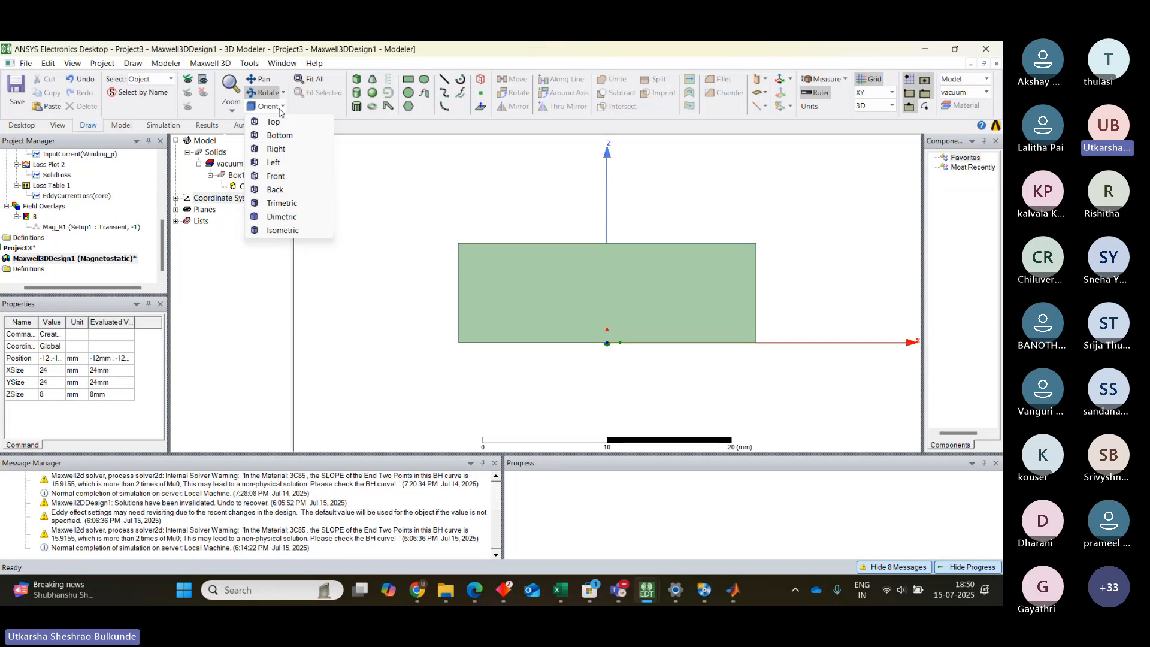
pyautogui.click(283, 230)
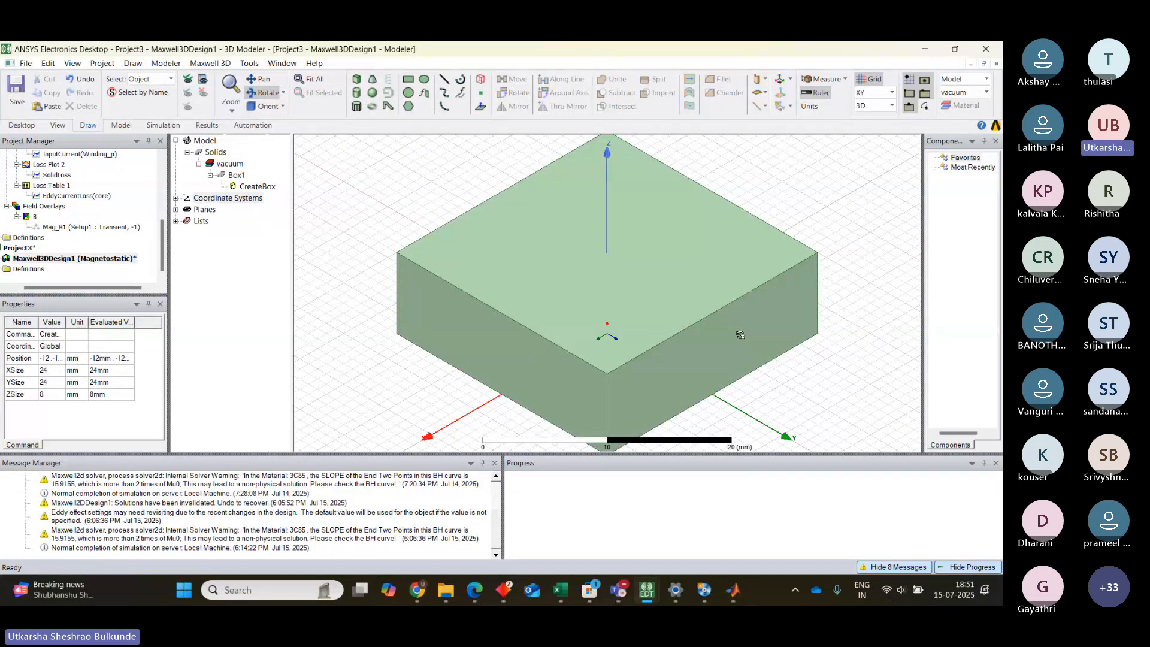
# Step: Start a second box and consult the transformer dimension figure in Ansys Manual.pdf in Edge, returning to the Maxwell 3D model
pyautogui.moveTo(404, 190); pyautogui.dragTo(404, 190)
pyautogui.click(357, 83)
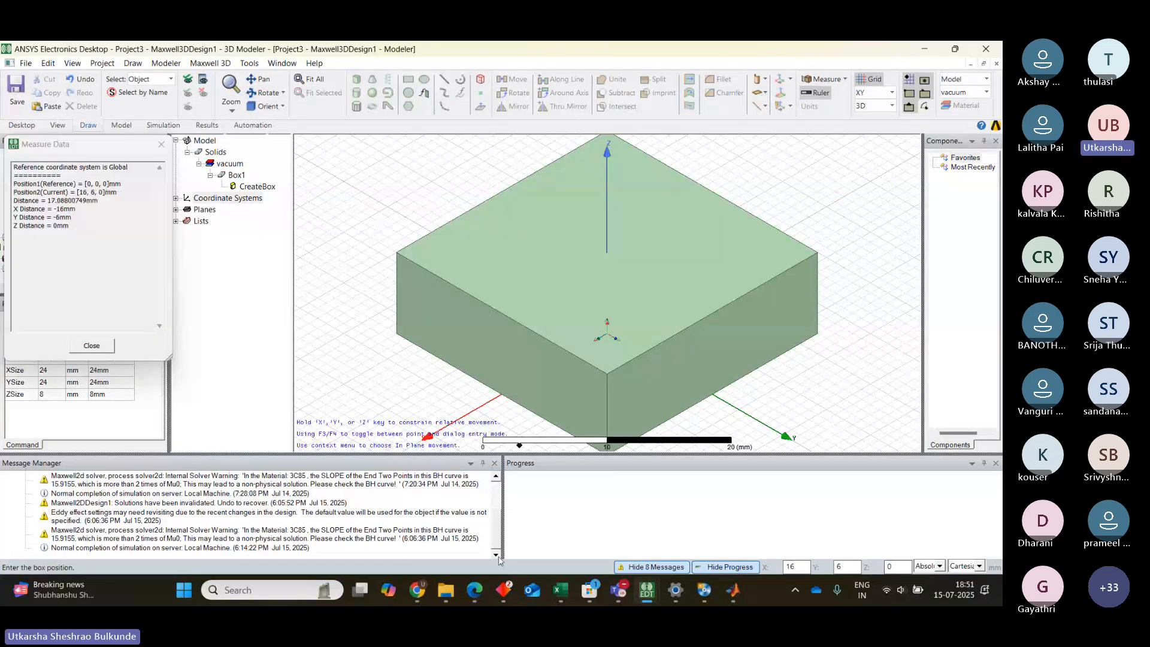
pyautogui.moveTo(417, 592)
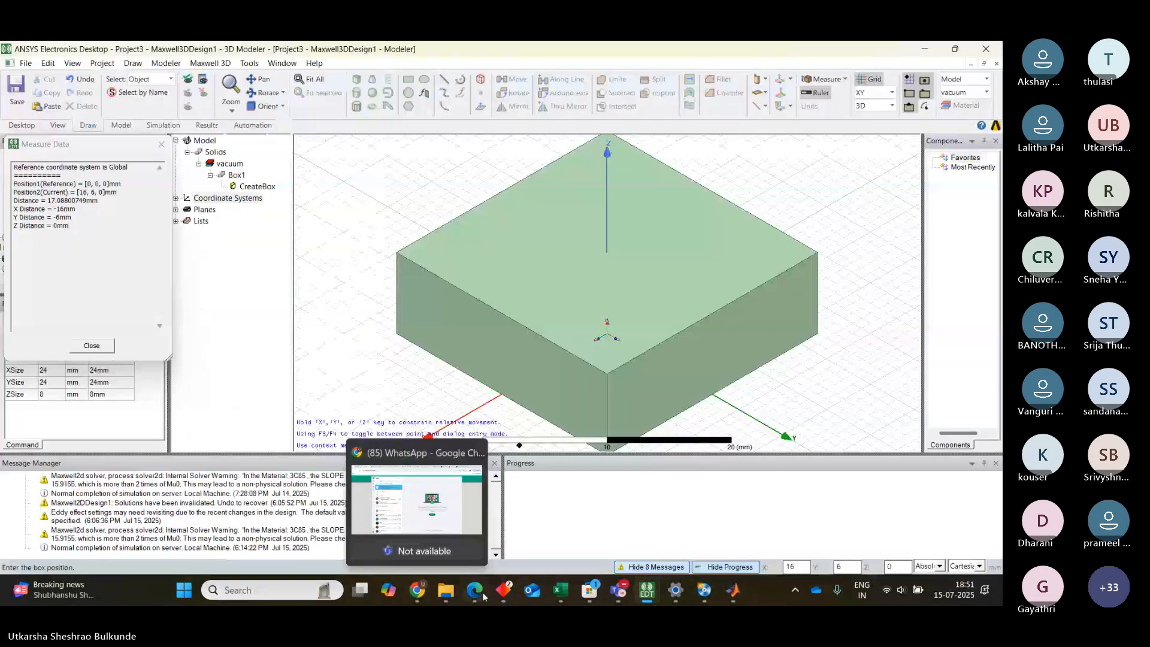
pyautogui.moveTo(475, 590)
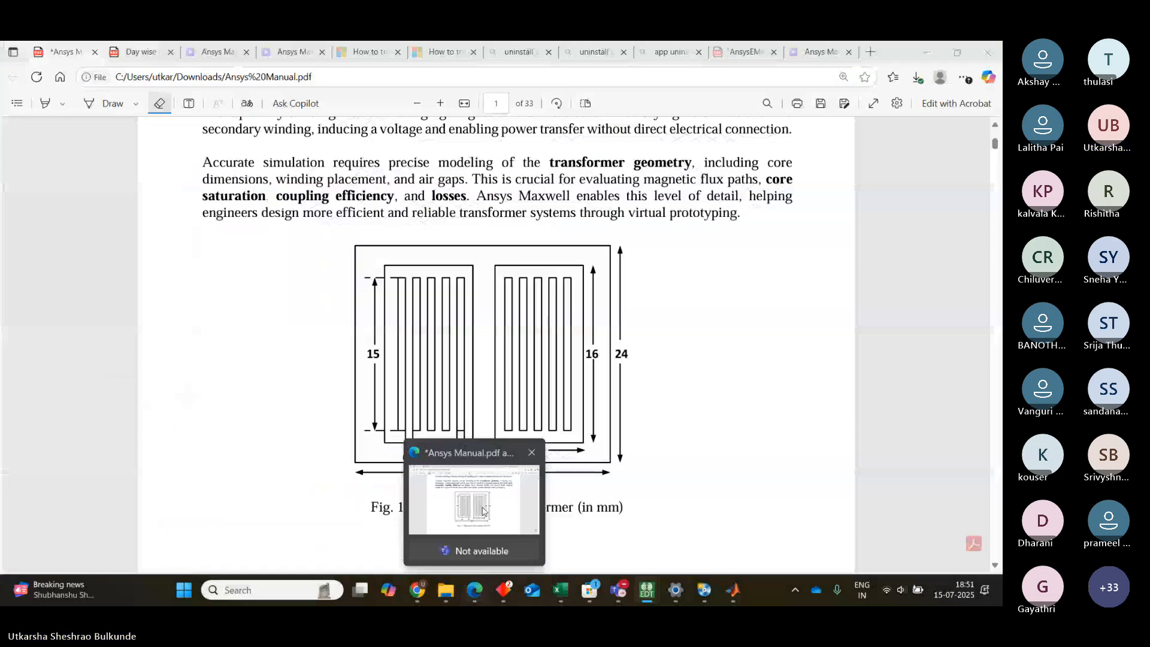
pyautogui.click(482, 523)
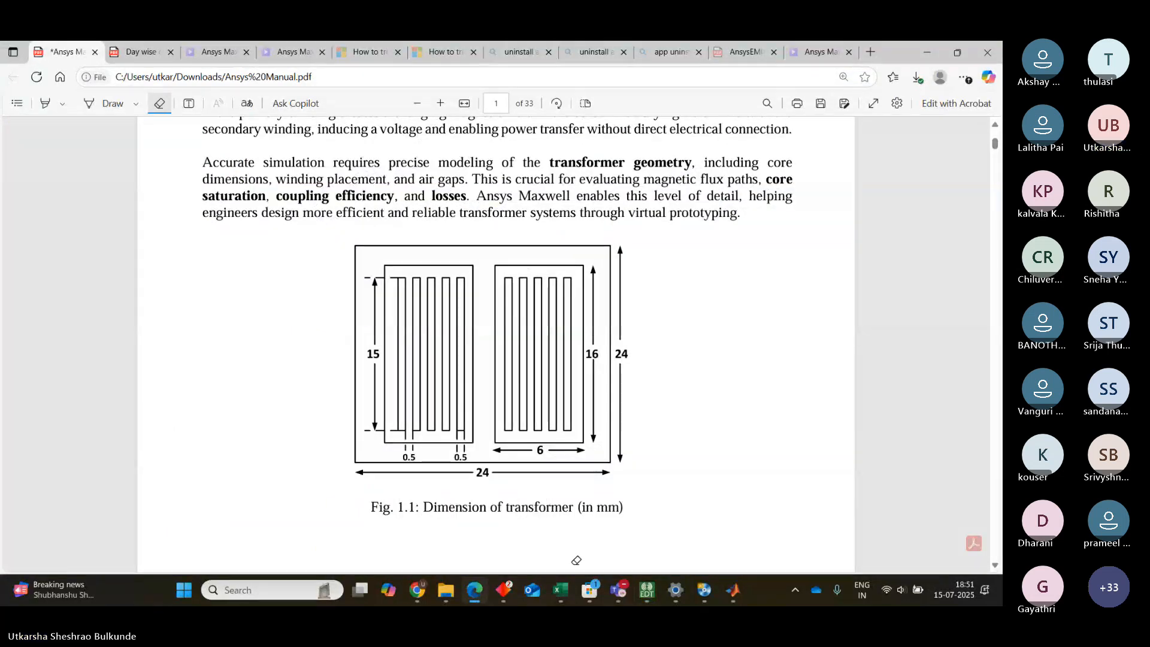
pyautogui.moveTo(646, 593)
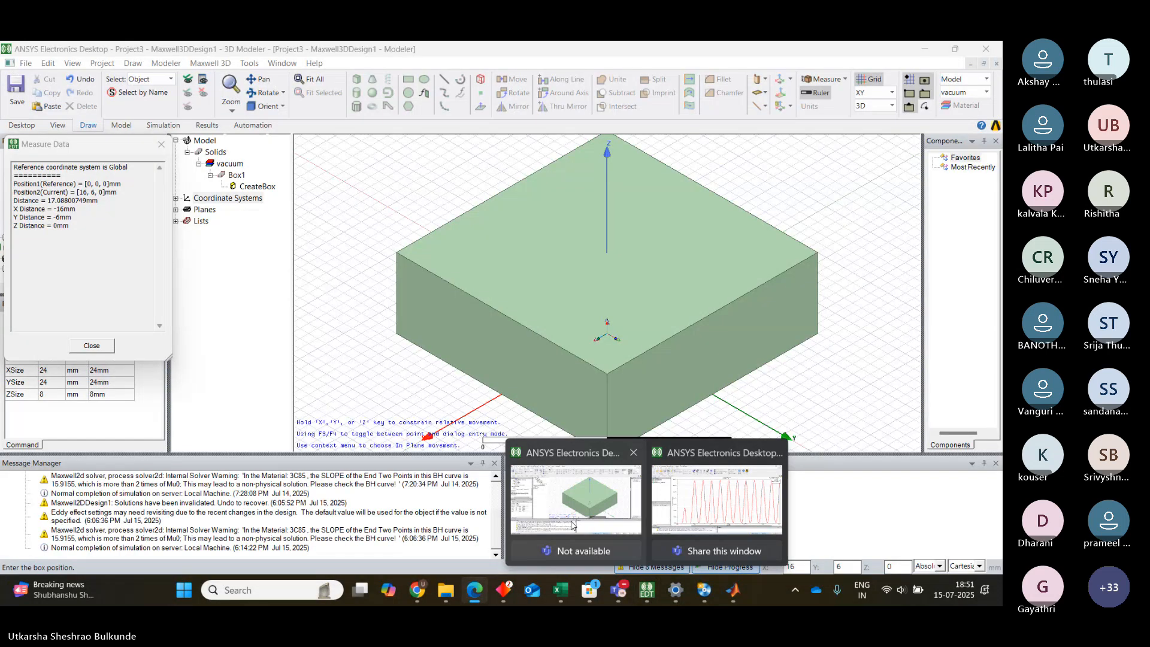
pyautogui.click(576, 501)
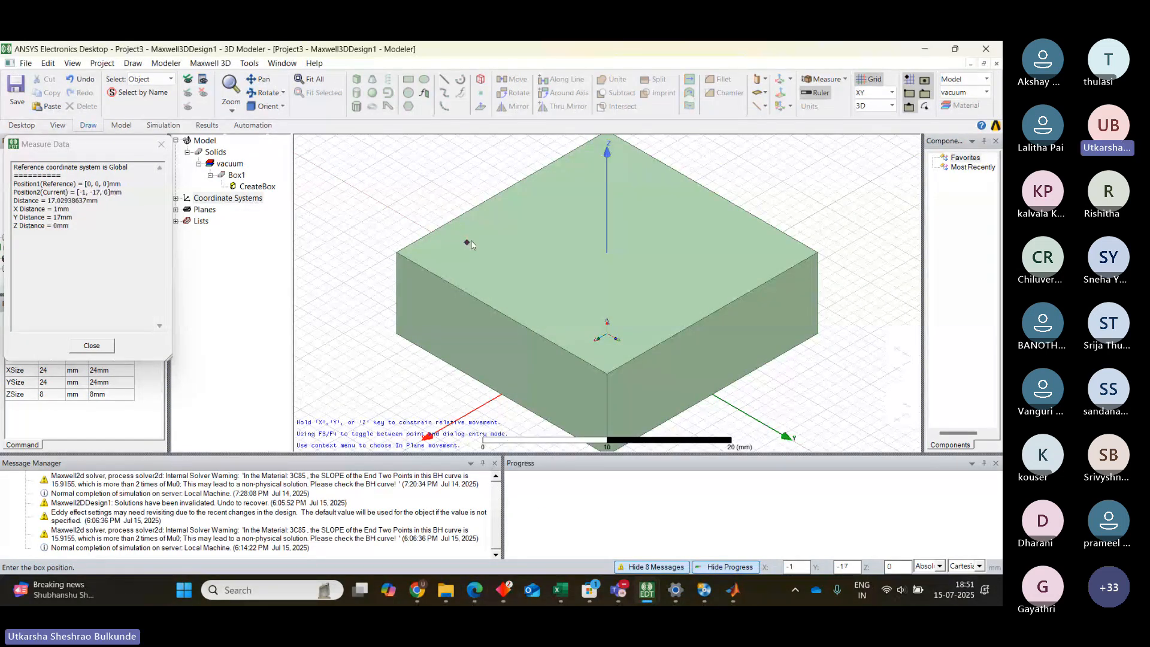
# Step: Draw a second box about 8 by 12 by 2 mm inside the core area, with its base corner at 0, -16, 0 mm
pyautogui.click(462, 256)
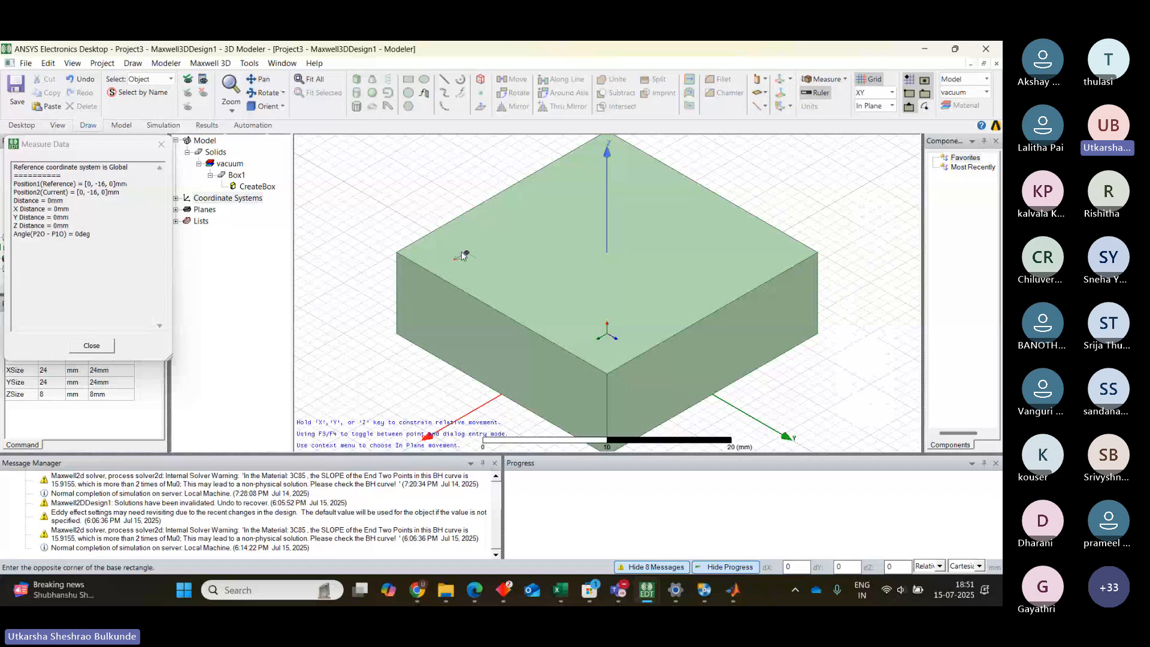
pyautogui.scroll(1, 462, 256)
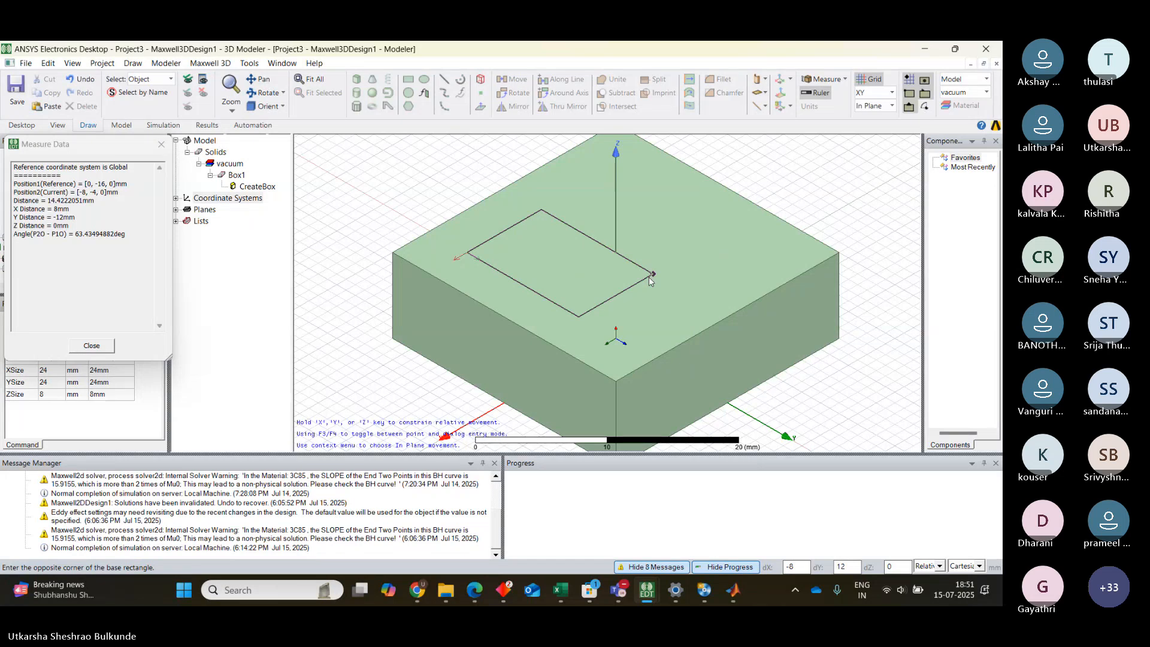
pyautogui.click(649, 276)
pyautogui.click(651, 256)
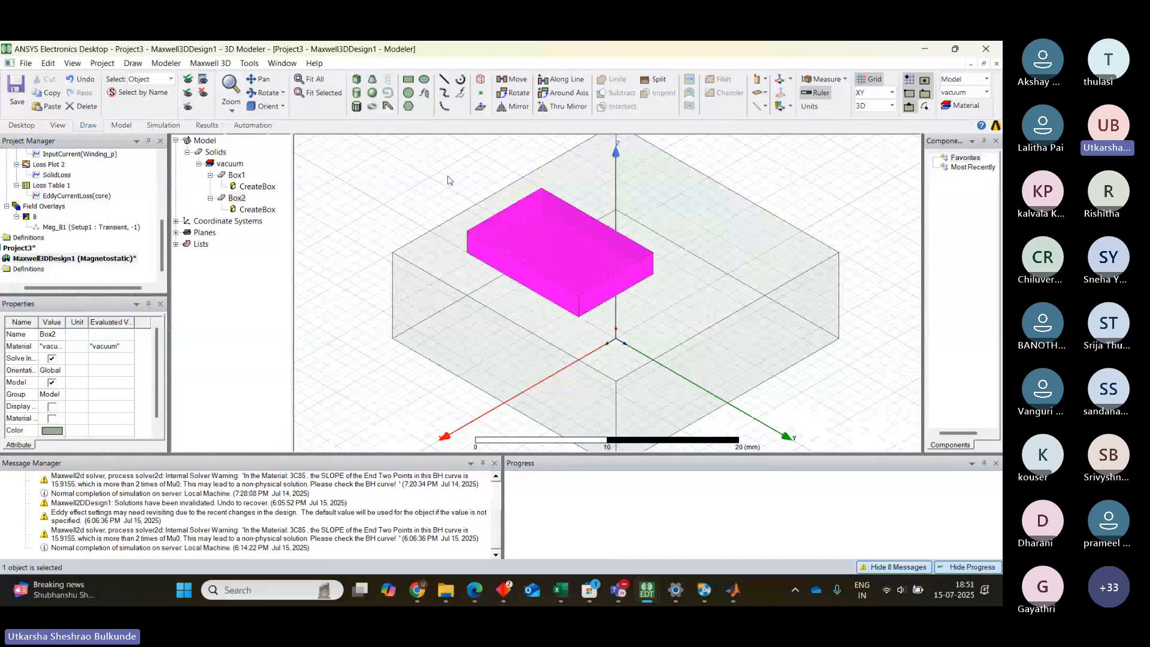
pyautogui.click(420, 191)
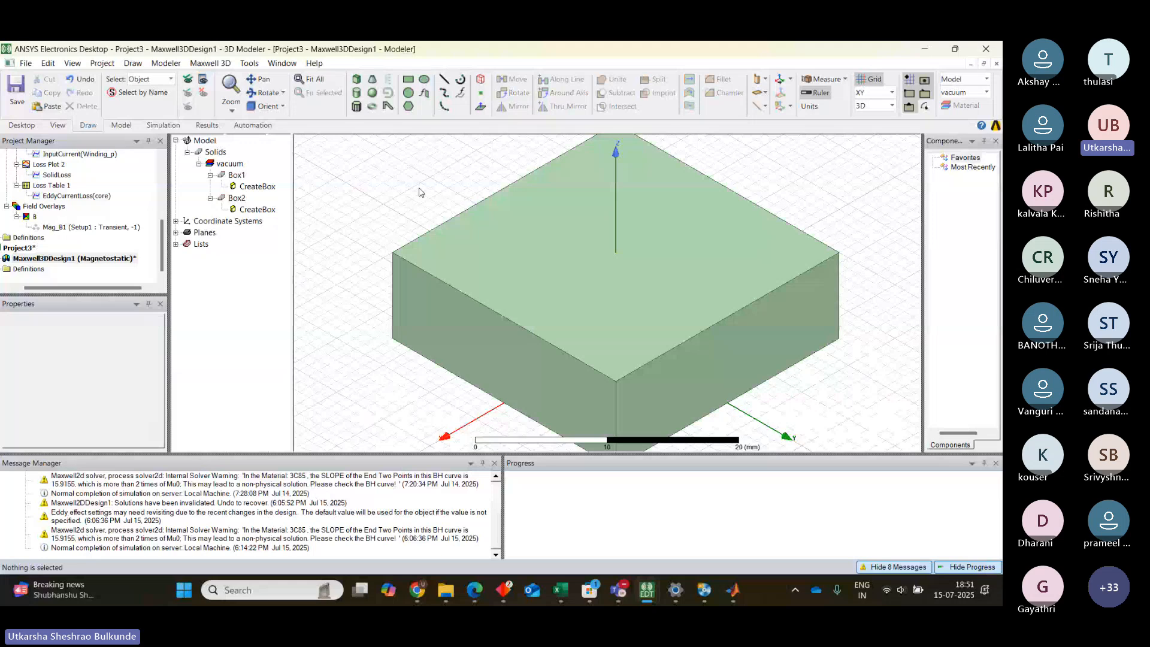
# Step: Open the second box's creation properties and compare them with the core window dimensions in the manual's transformer figure
pyautogui.click(236, 198)
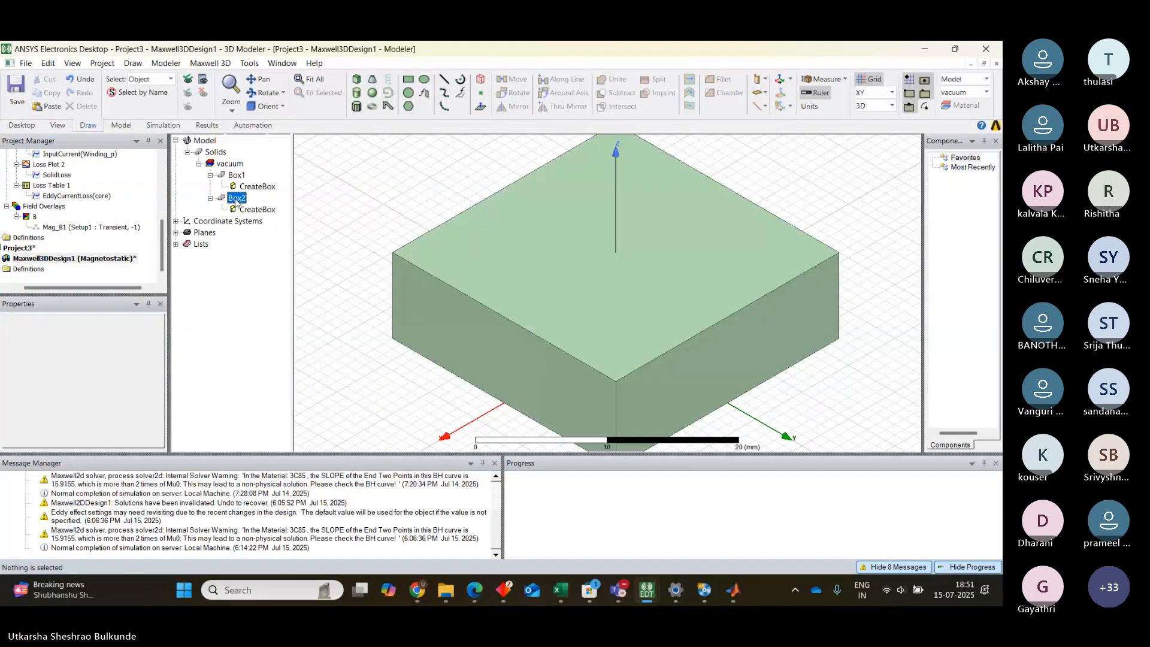
pyautogui.doubleClick(251, 211)
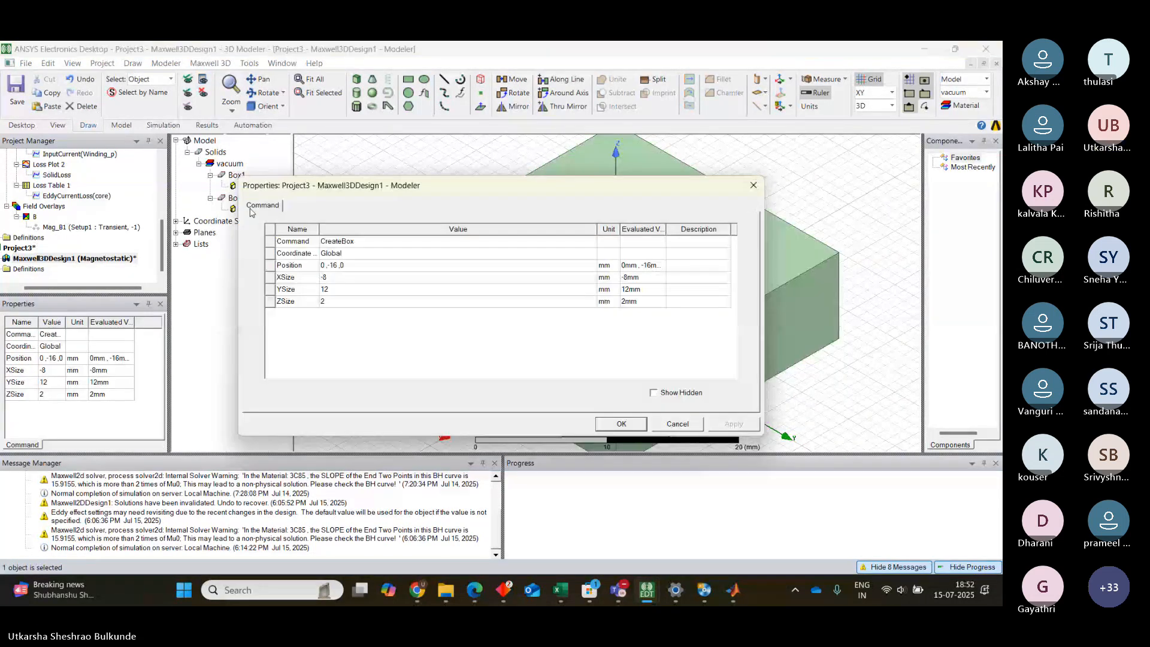
pyautogui.moveTo(590, 188); pyautogui.dragTo(642, 181)
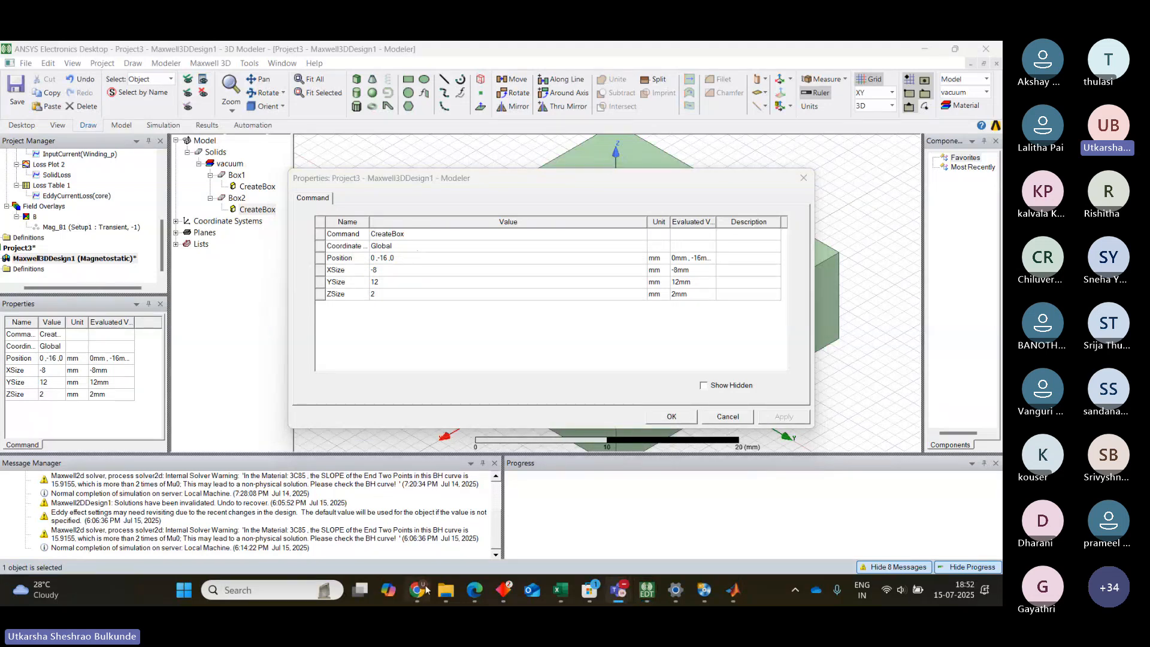
pyautogui.moveTo(454, 601)
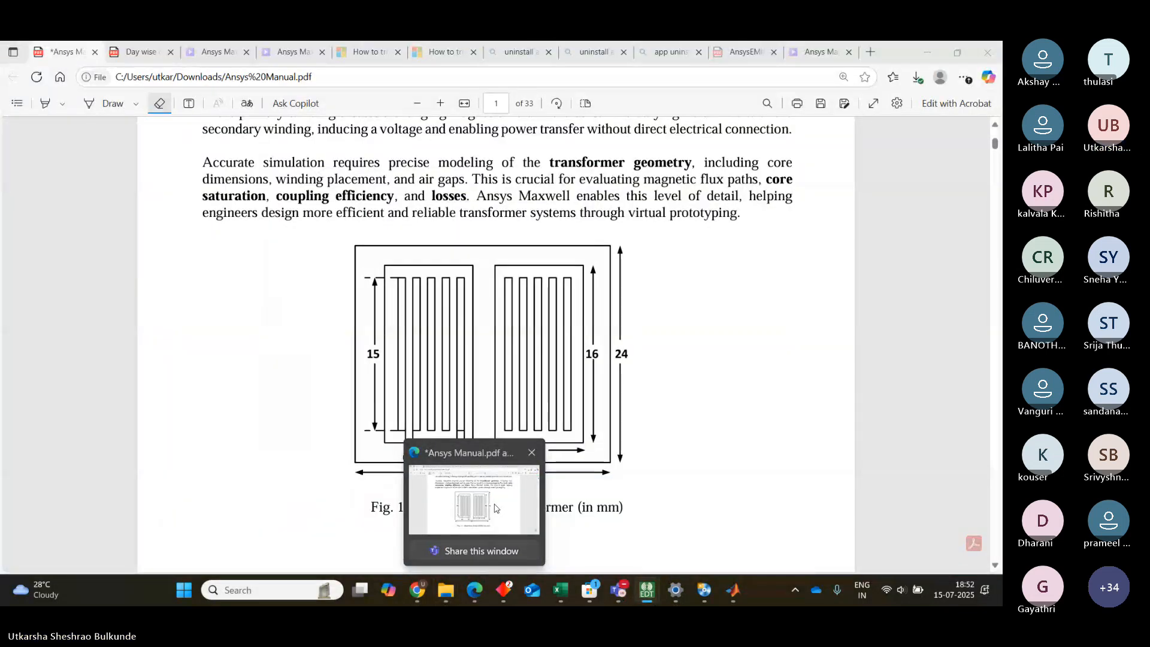
pyautogui.click(497, 499)
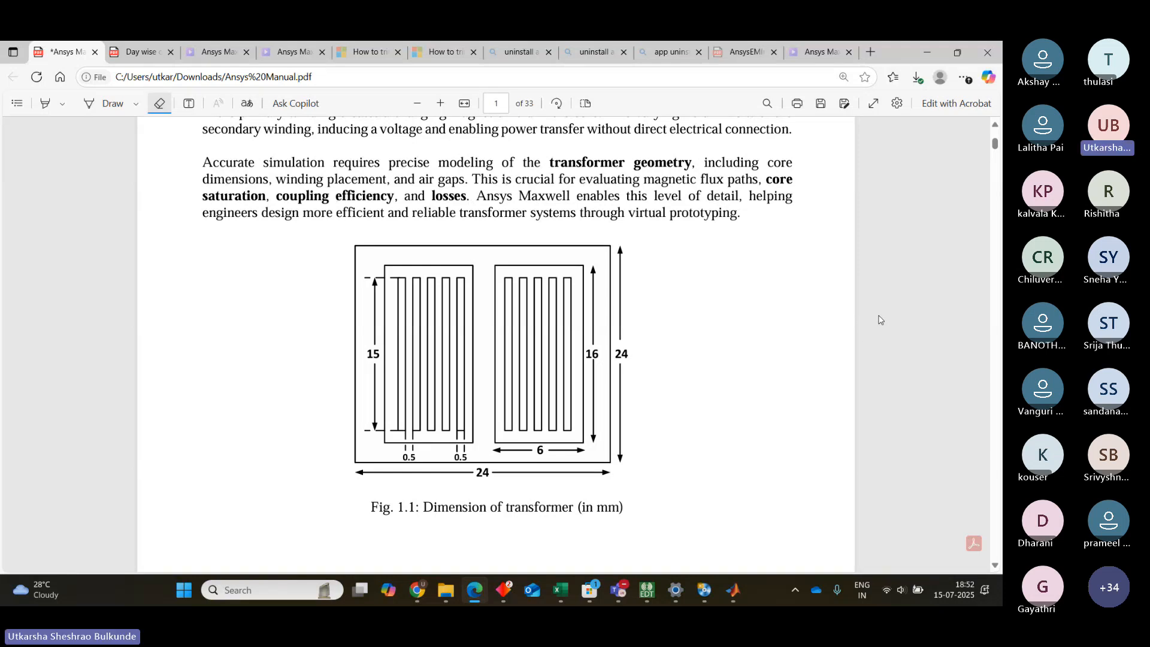
pyautogui.moveTo(647, 590)
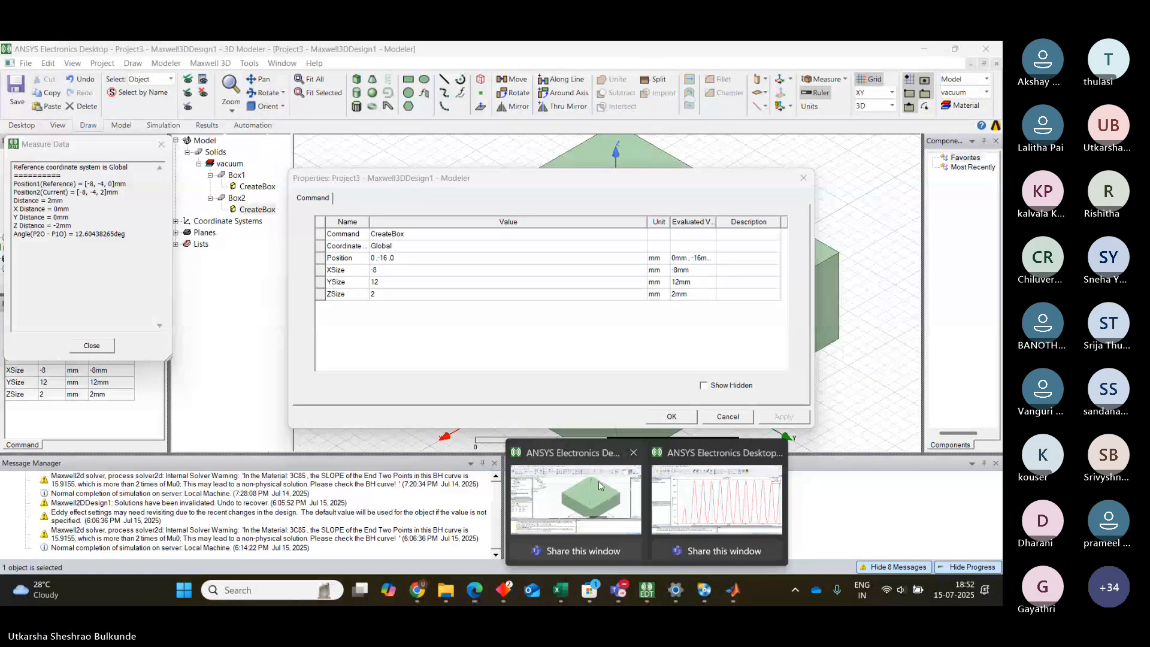
pyautogui.click(601, 485)
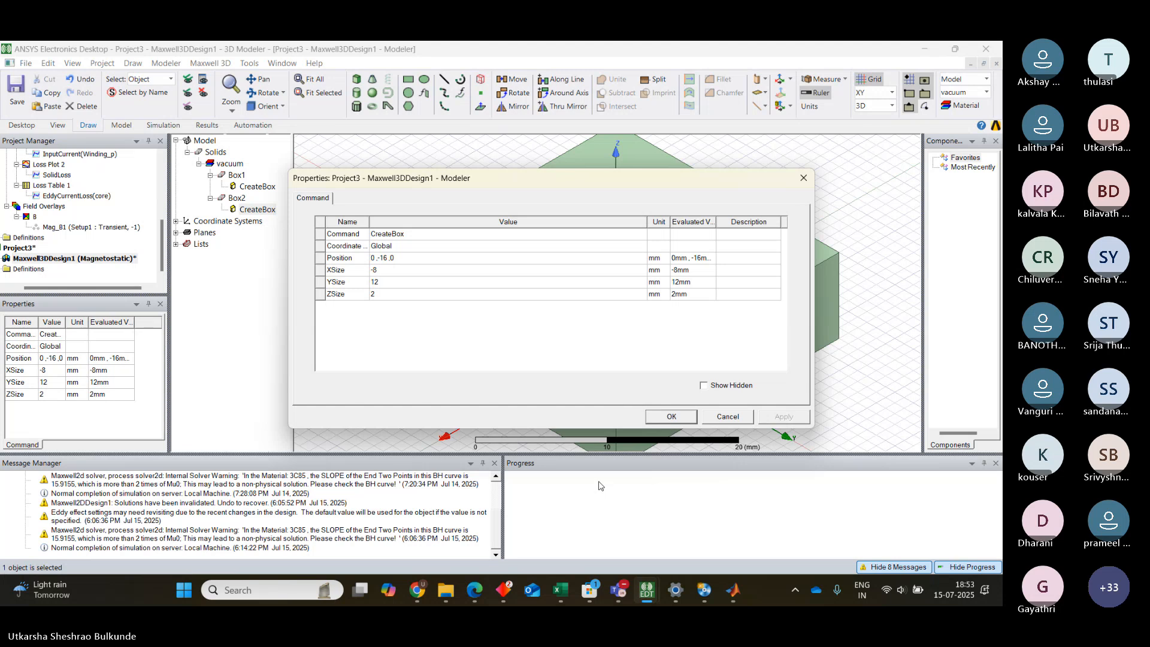
# Step: Recheck the window width in the manual's transformer figure and set the second box's XSize to 6 mm
pyautogui.click(384, 270)
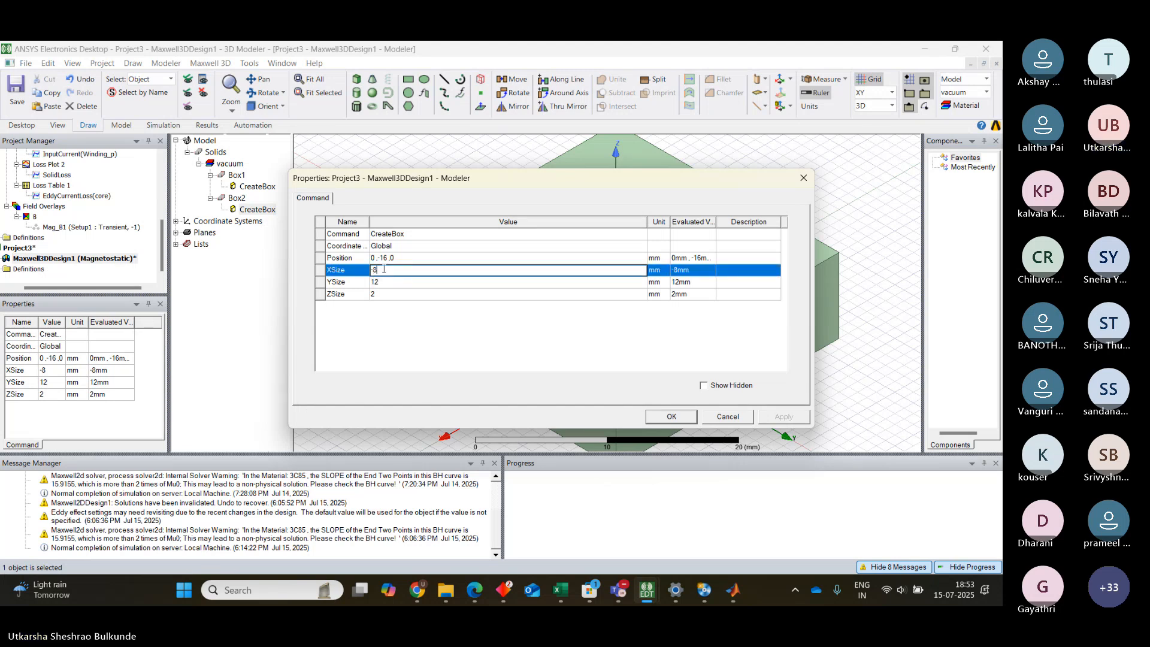
pyautogui.moveTo(475, 590)
pyautogui.click(478, 522)
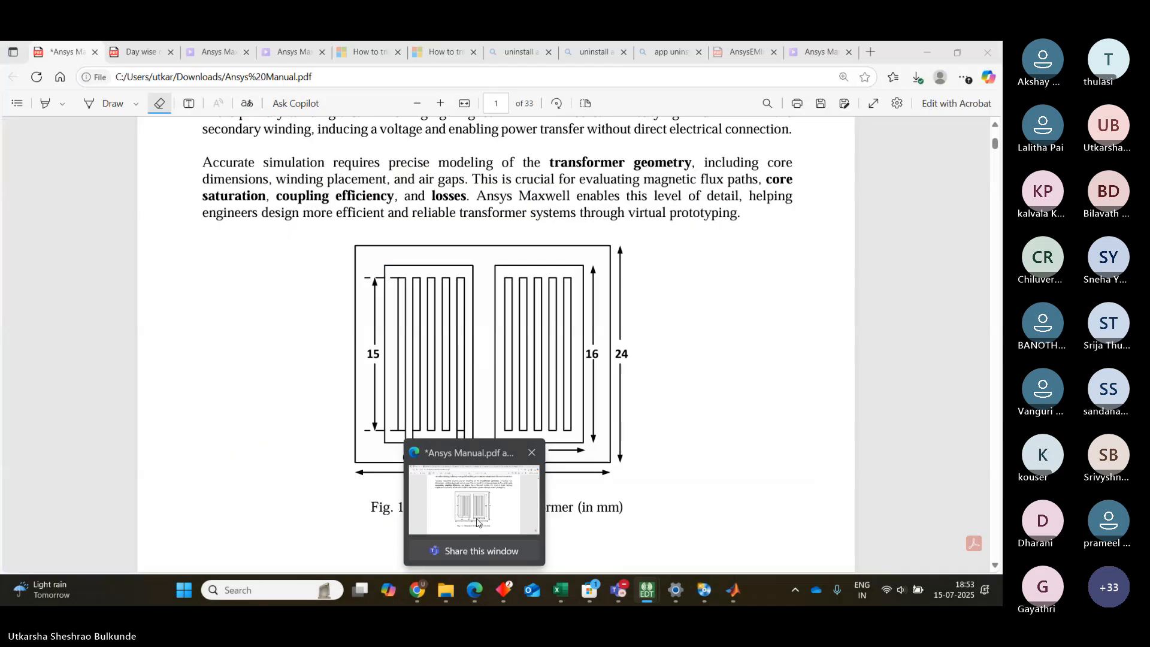
pyautogui.click(478, 522)
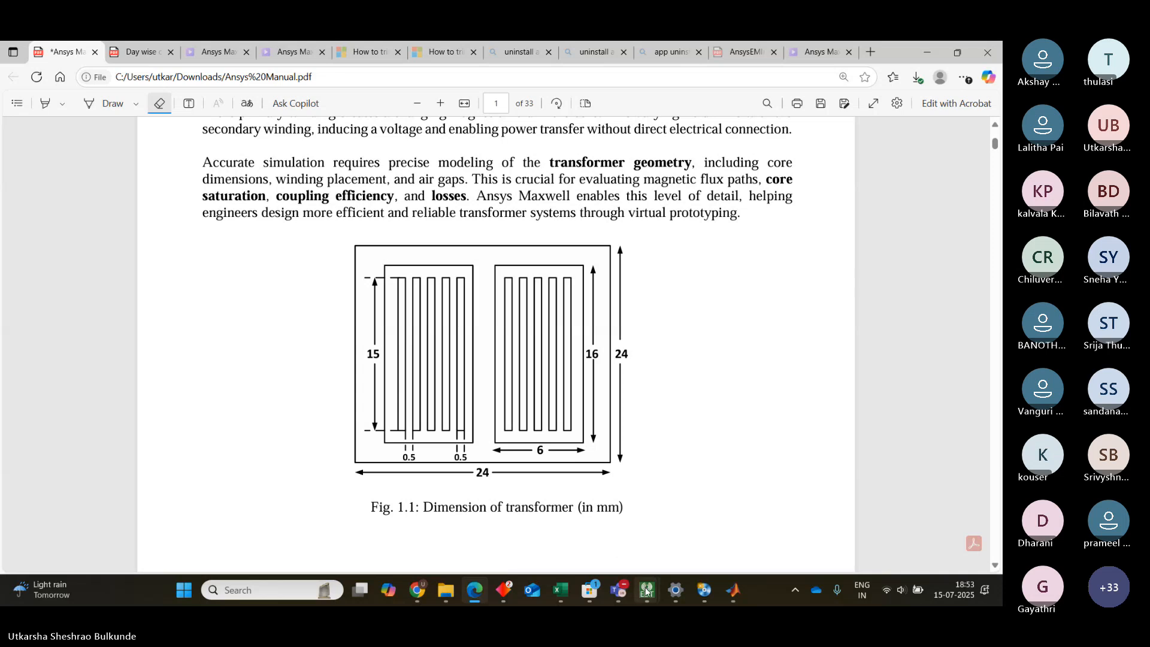
pyautogui.moveTo(647, 590)
pyautogui.click(587, 476)
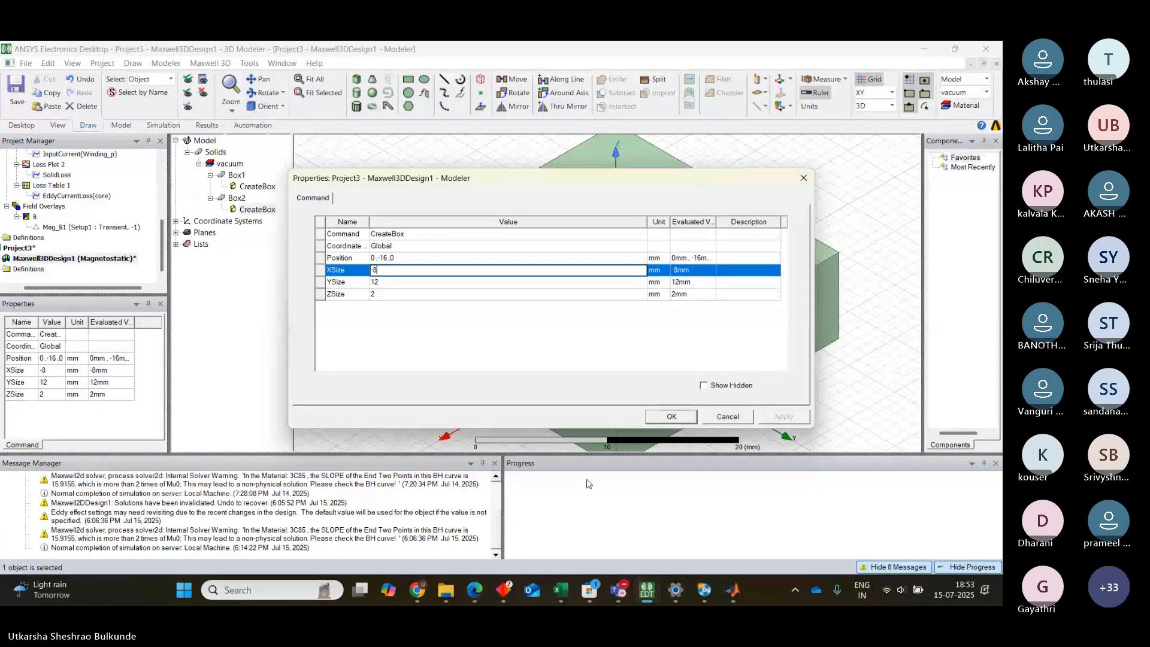
pyautogui.press('BackSpace')
pyautogui.press('BackSpace')
pyautogui.write('6')
# Step: Set the second box's YSize to 16 mm and its ZSize to 8 mm
pyautogui.click(386, 282)
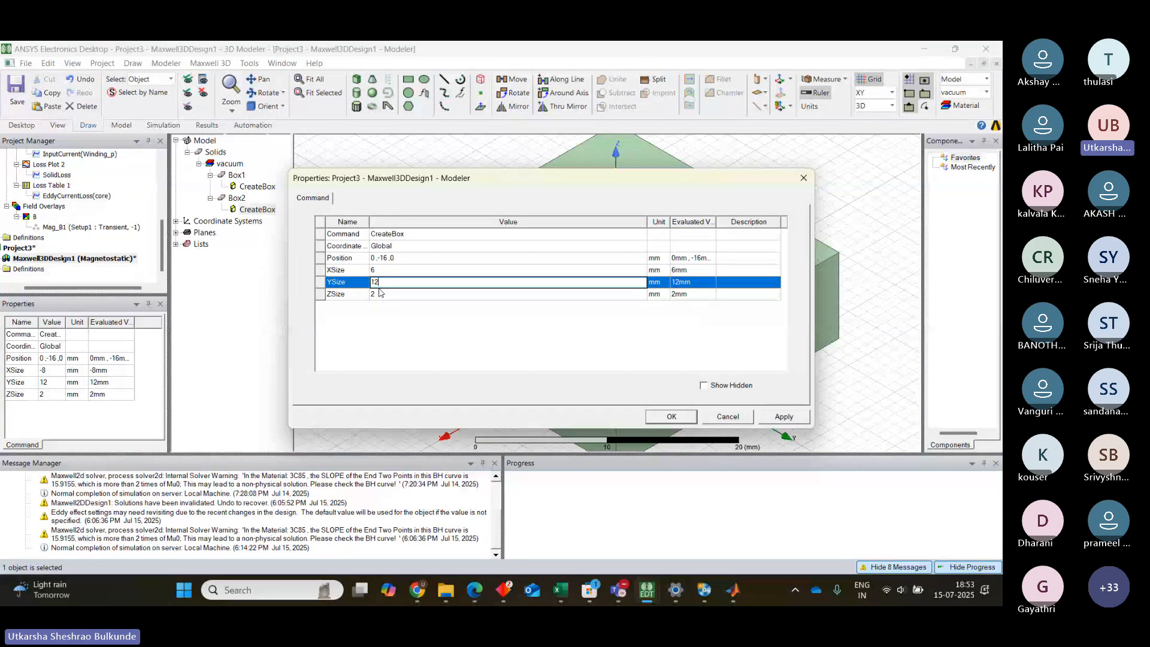
pyautogui.press('BackSpace')
pyautogui.write('6')
pyautogui.click(380, 294)
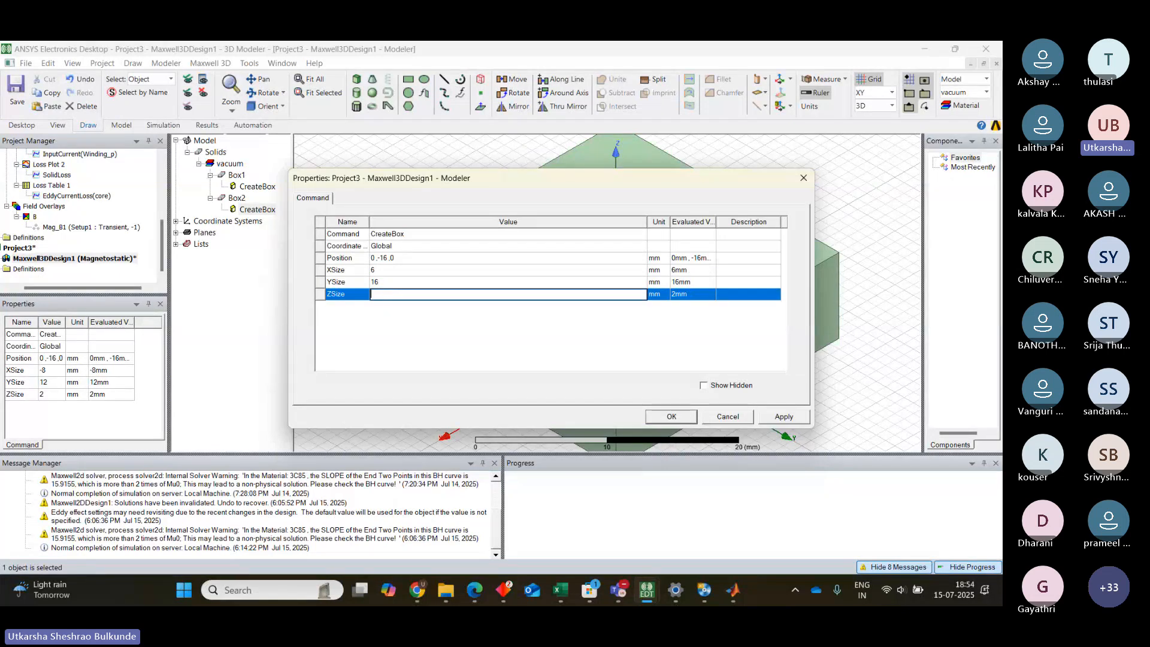
# Step: Clear the X coordinate in the second box's position
pyautogui.click(375, 258)
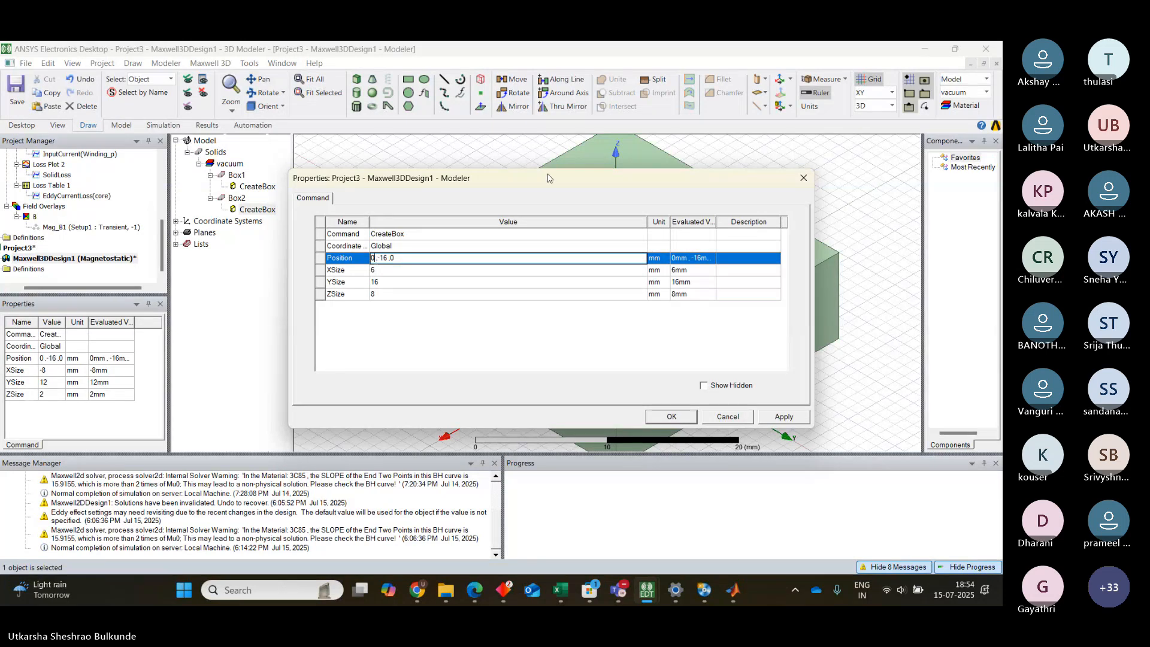
pyautogui.click(564, 138)
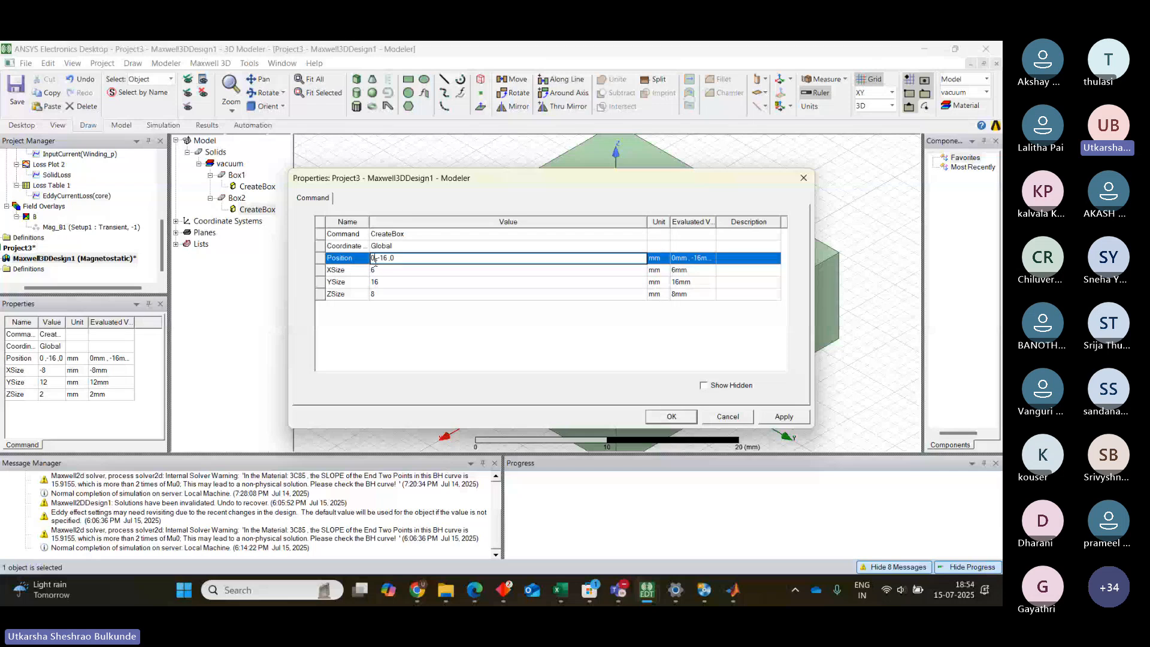
pyautogui.press('BackSpace')
pyautogui.press('BackSpace')
# Step: In the manual's transformer figure, mark the width of the centre limb between the two windows with a pen stroke
pyautogui.moveTo(475, 592)
pyautogui.click(477, 521)
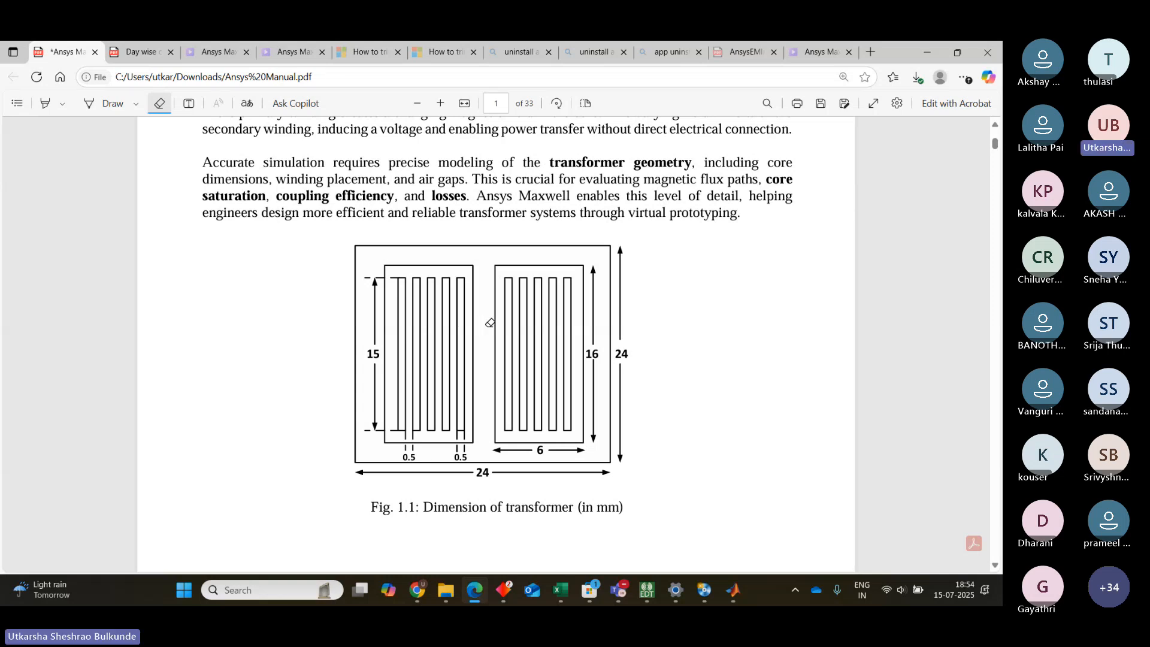
pyautogui.click(90, 105)
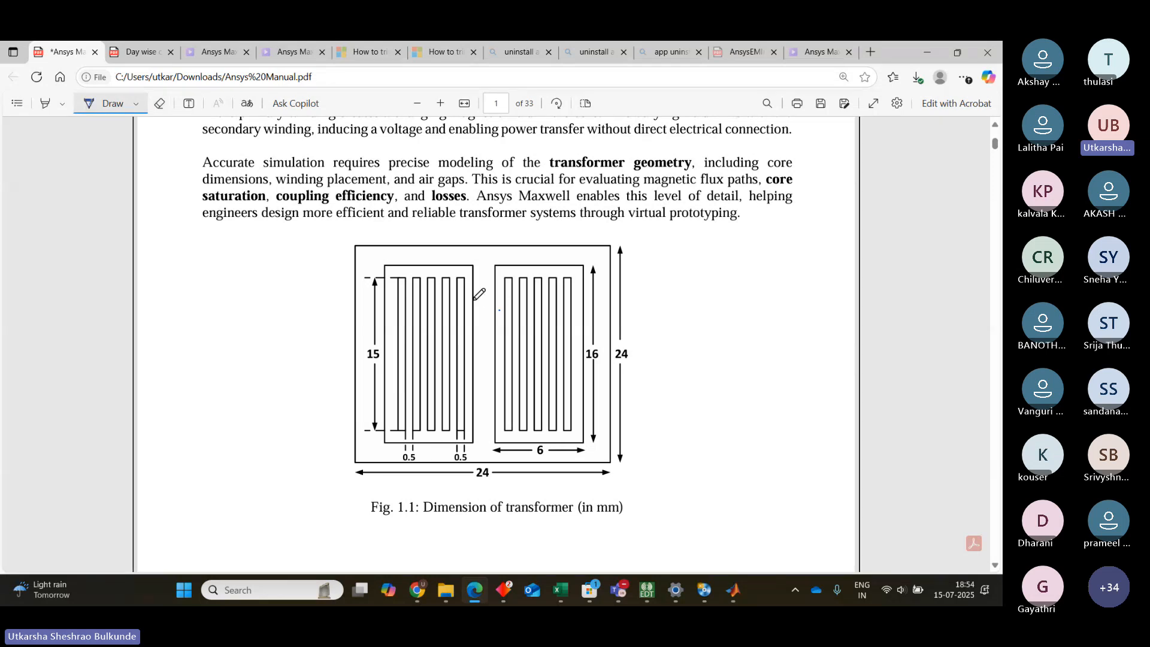
pyautogui.moveTo(475, 298); pyautogui.dragTo(492, 298)
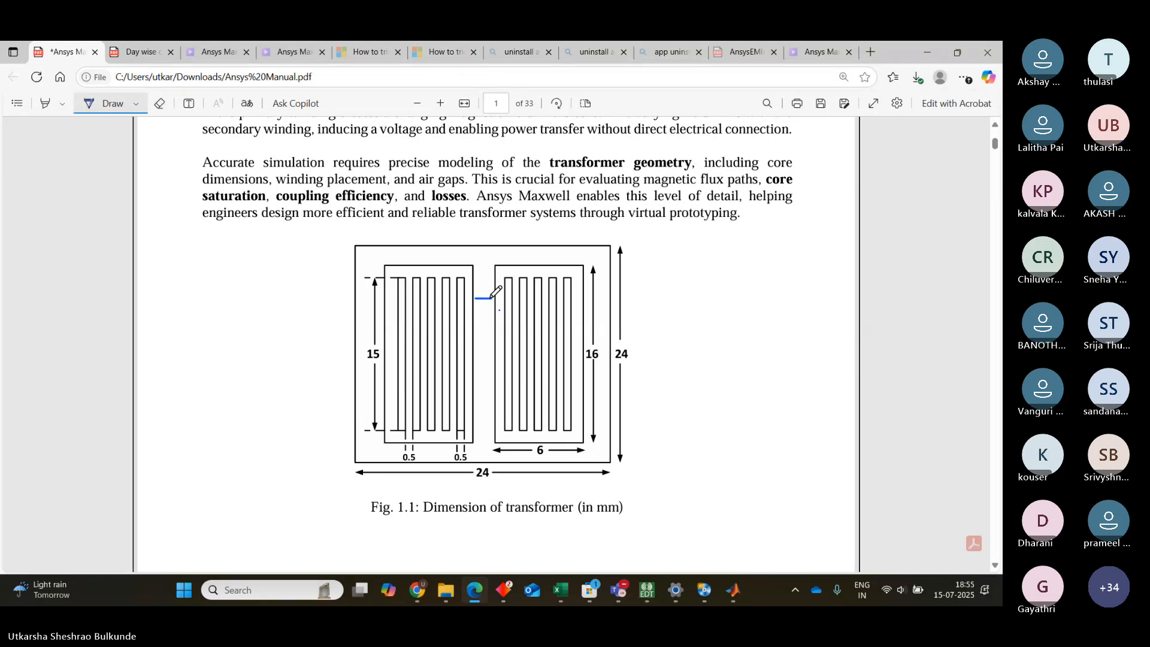
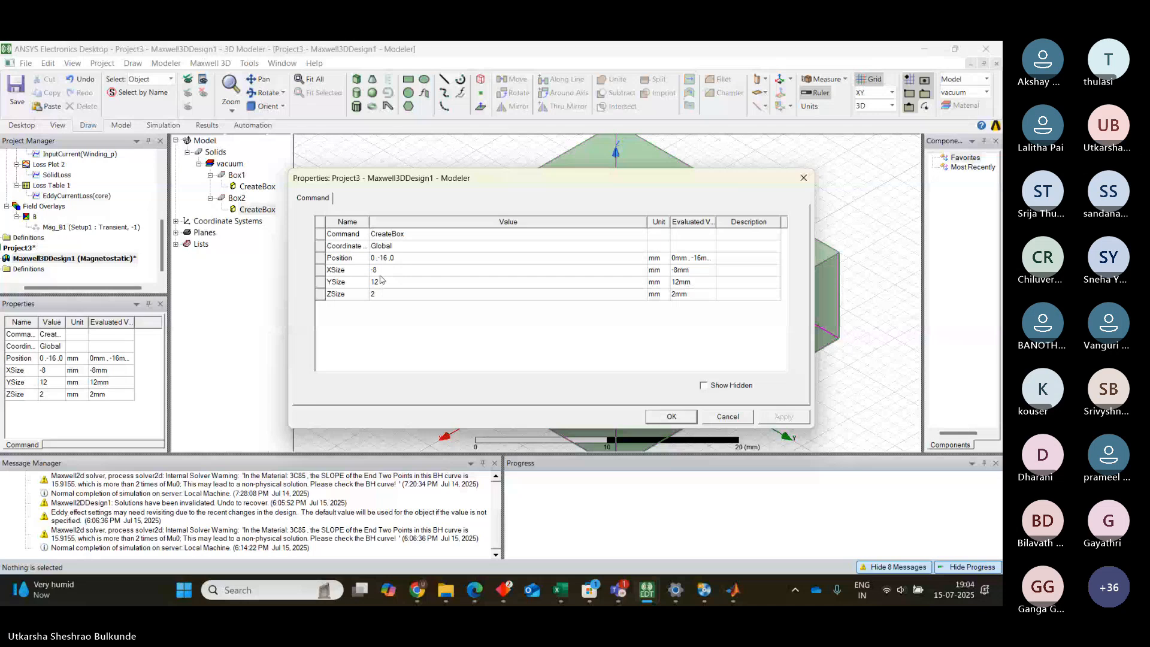
# Step: Close and reopen the second box's creation properties, and set its YSize to 16 mm
pyautogui.click(805, 179)
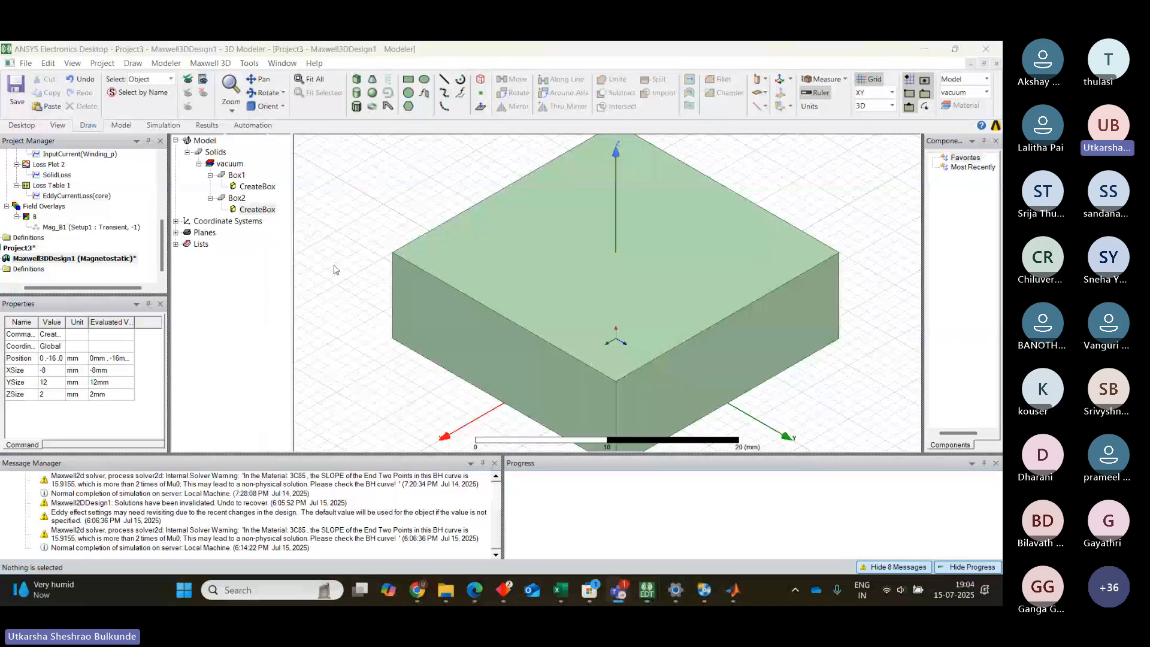
pyautogui.click(238, 205)
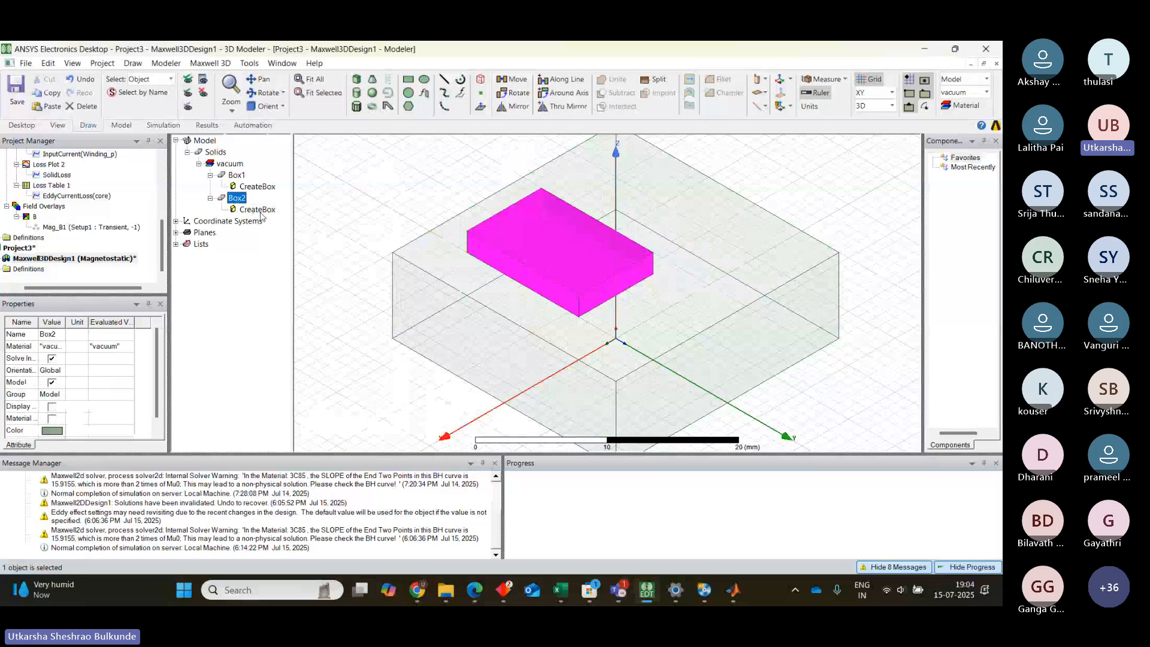
pyautogui.doubleClick(258, 211)
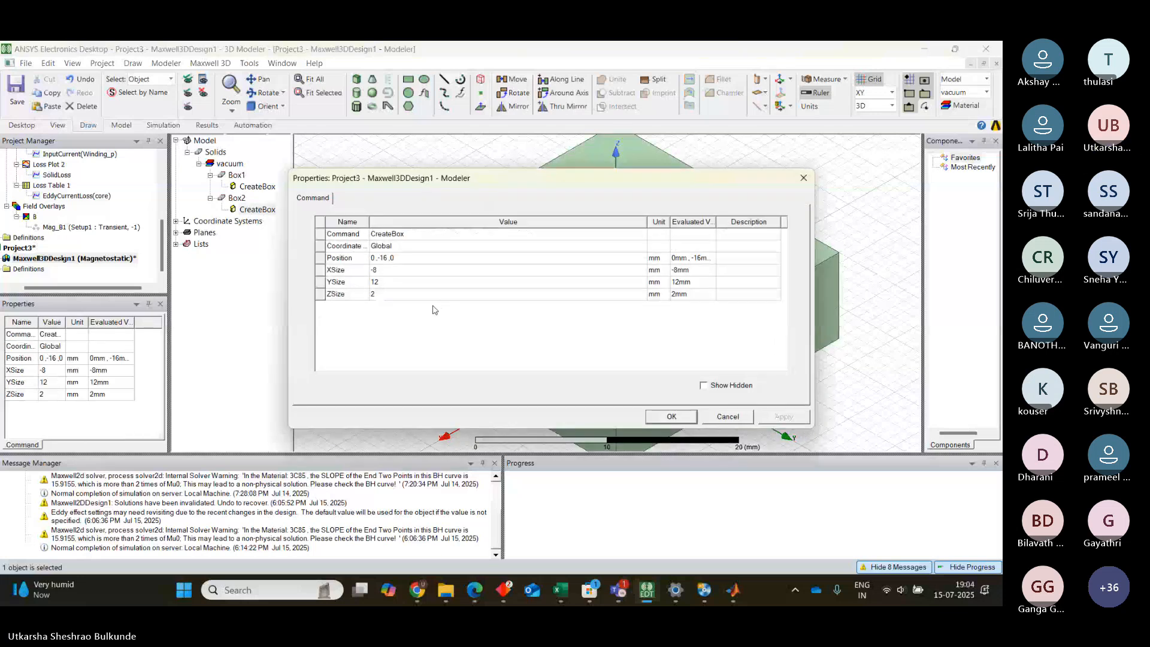
pyautogui.click(384, 285)
pyautogui.click(384, 285)
pyautogui.press('BackSpace')
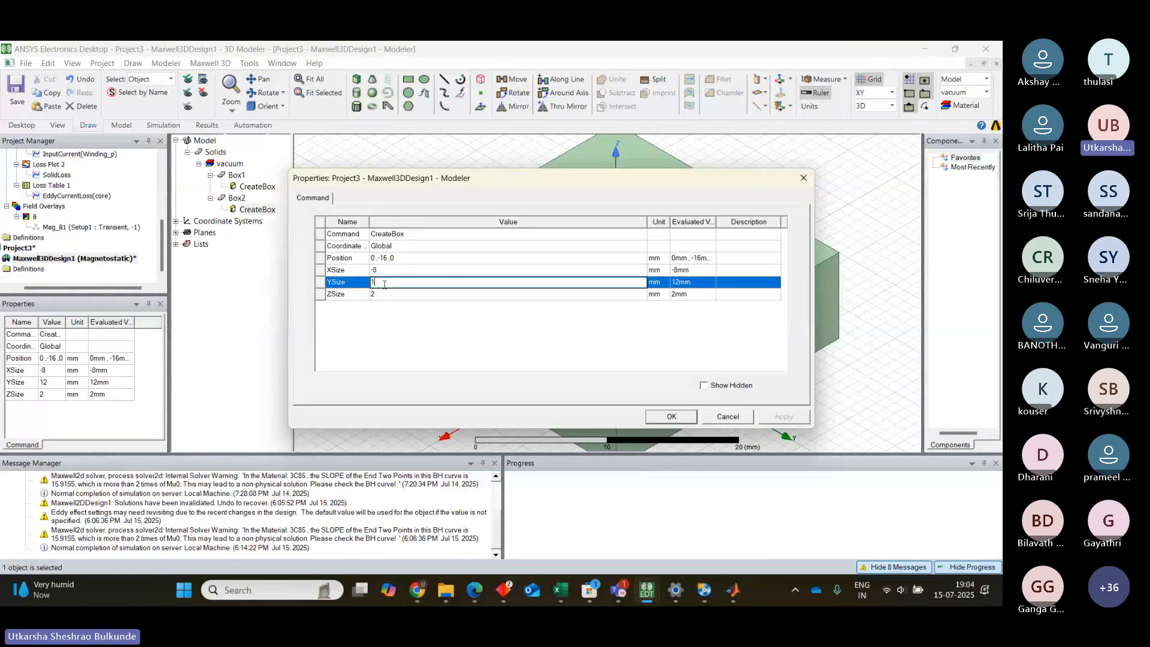
pyautogui.write('6')
# Step: Set the second box's XSize to 6 mm and its ZSize to 8 mm
pyautogui.click(382, 271)
pyautogui.click(382, 272)
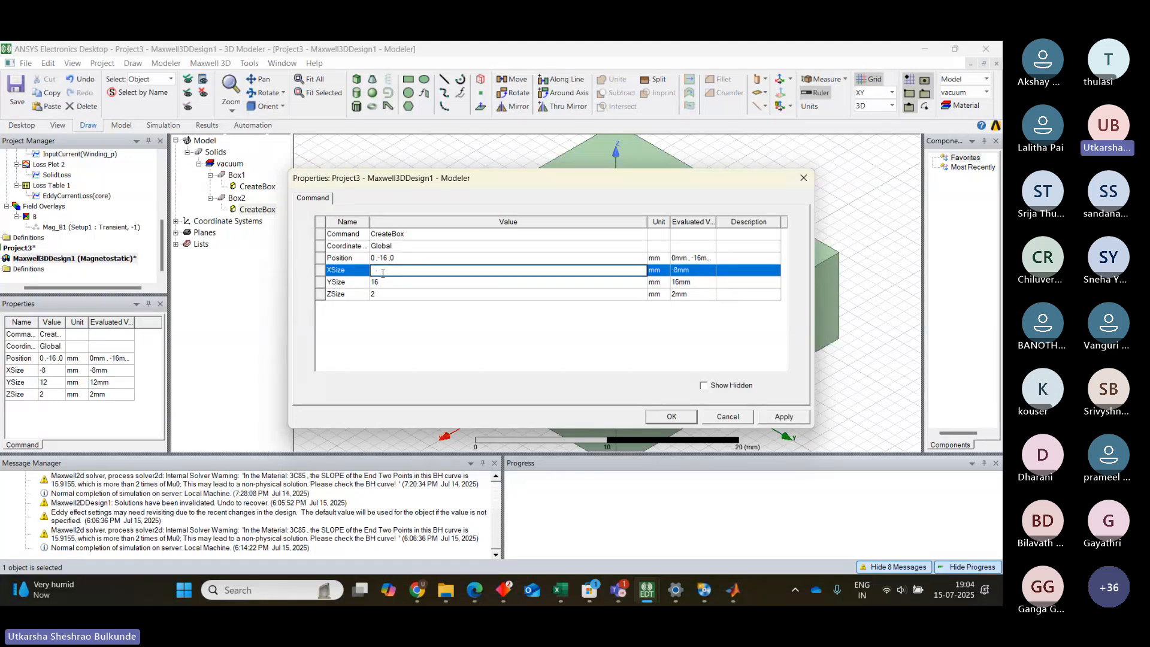
pyautogui.write('6')
pyautogui.click(379, 295)
pyautogui.click(379, 294)
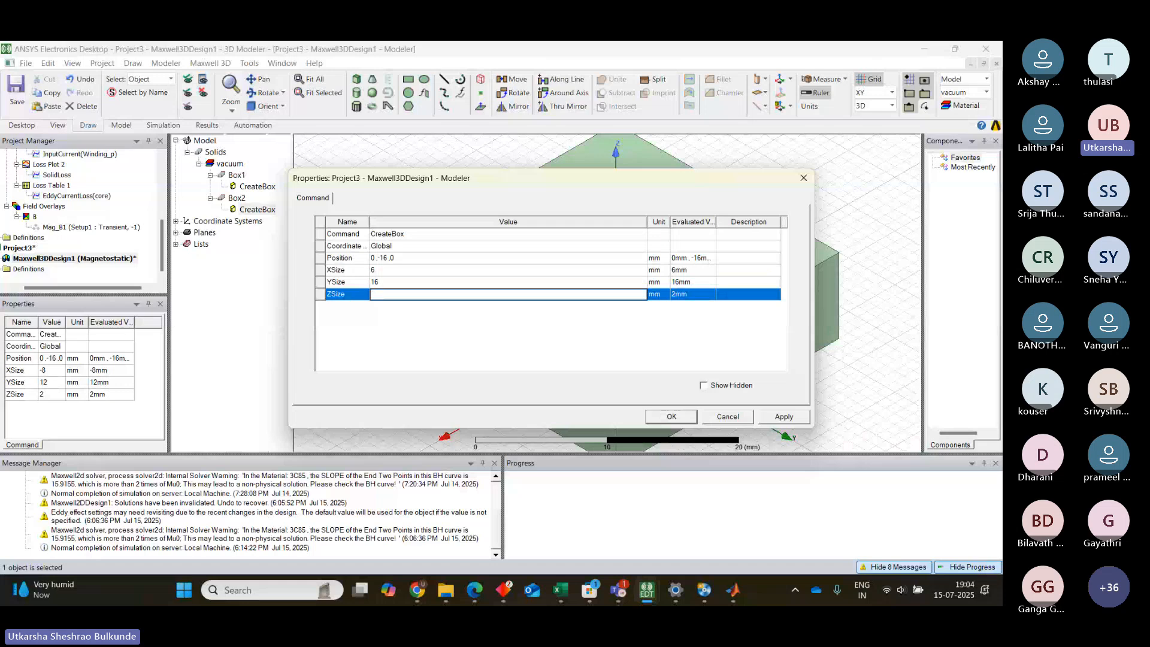
# Step: Set the second box's position to 2, -8, 0 mm, apply the properties, and check its placement inside the core box
pyautogui.click(374, 258)
pyautogui.click(374, 259)
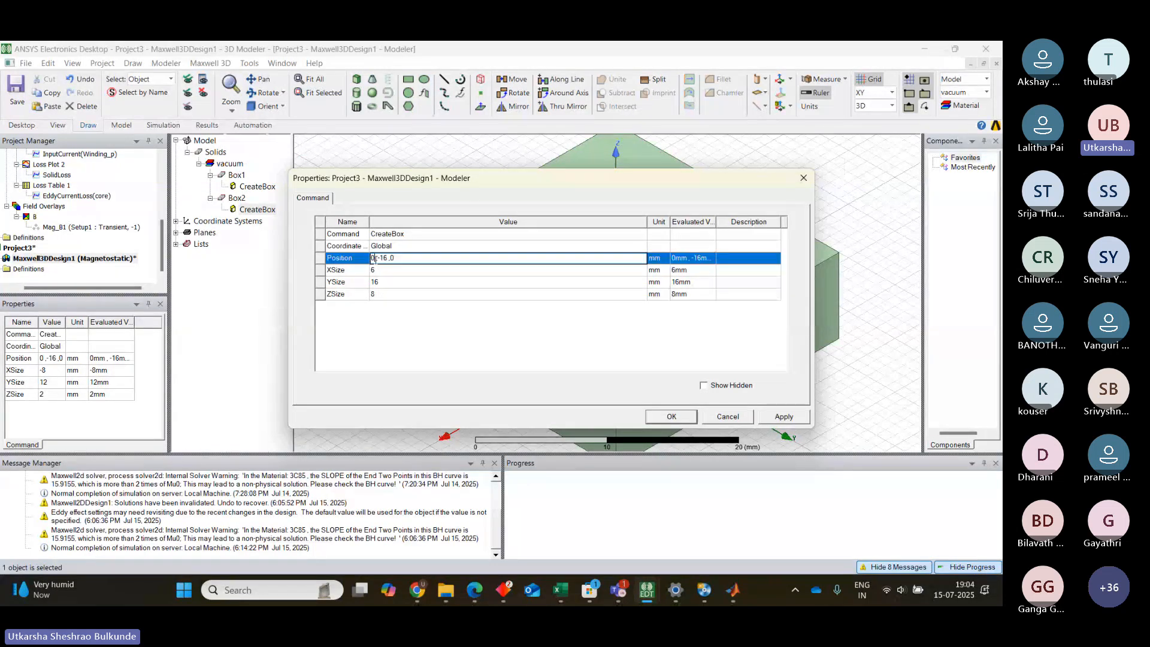
pyautogui.press('BackSpace')
pyautogui.write('2')
pyautogui.click(390, 258)
pyautogui.press('BackSpace')
pyautogui.press('BackSpace')
pyautogui.write('8')
pyautogui.click(669, 420)
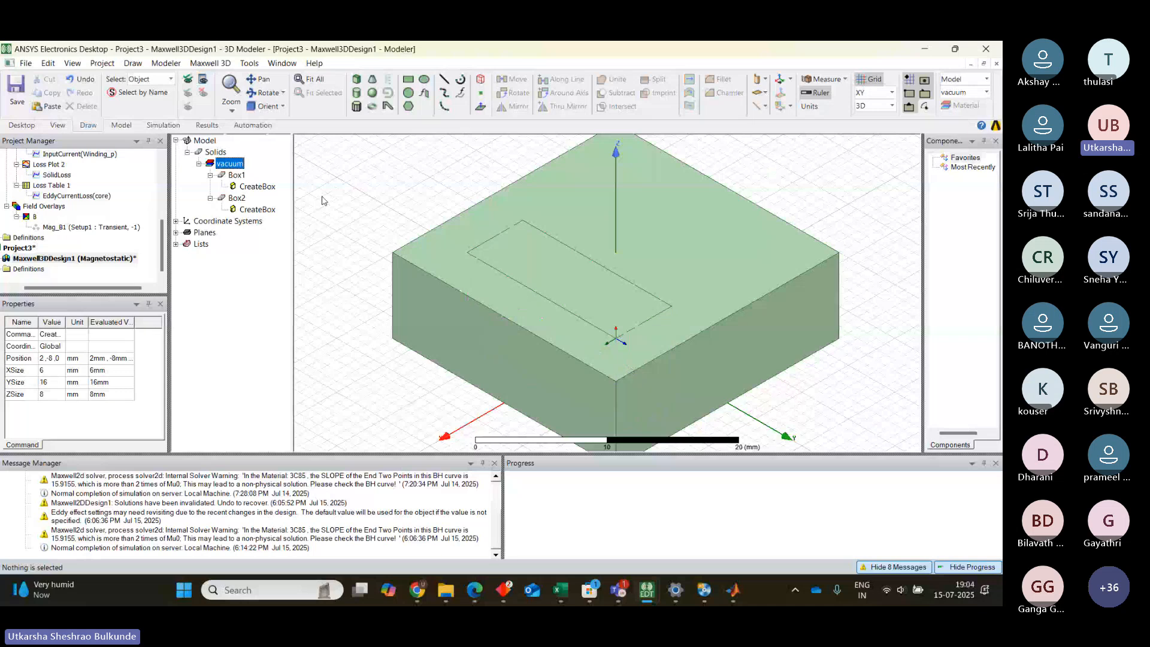
pyautogui.click(545, 264)
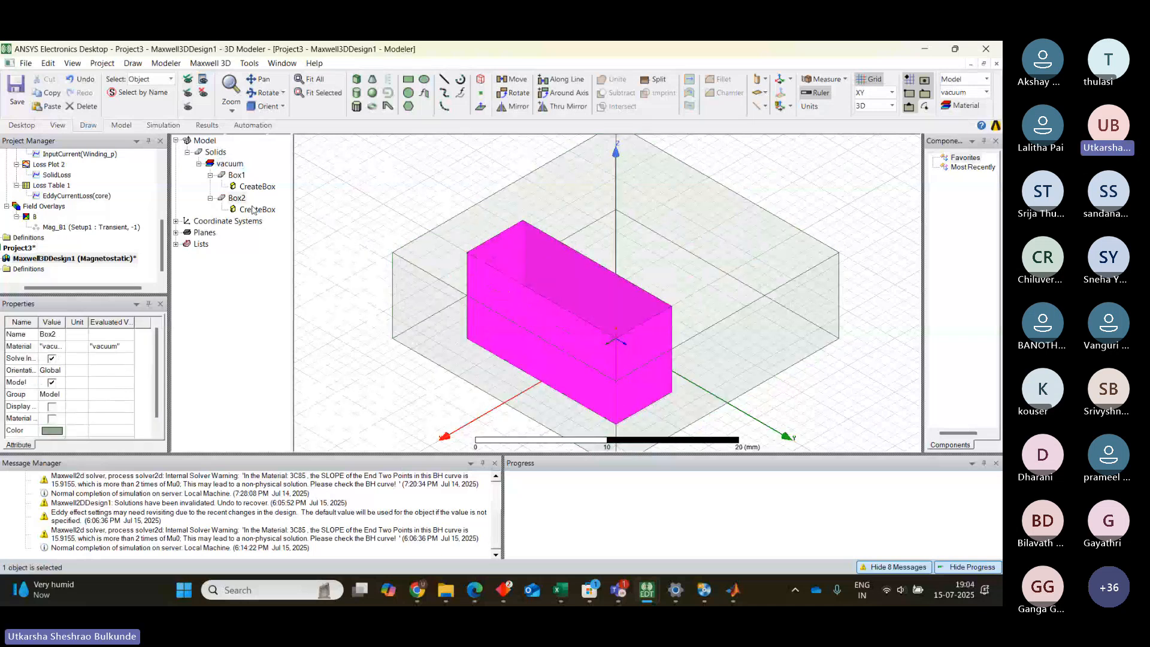
pyautogui.click(392, 189)
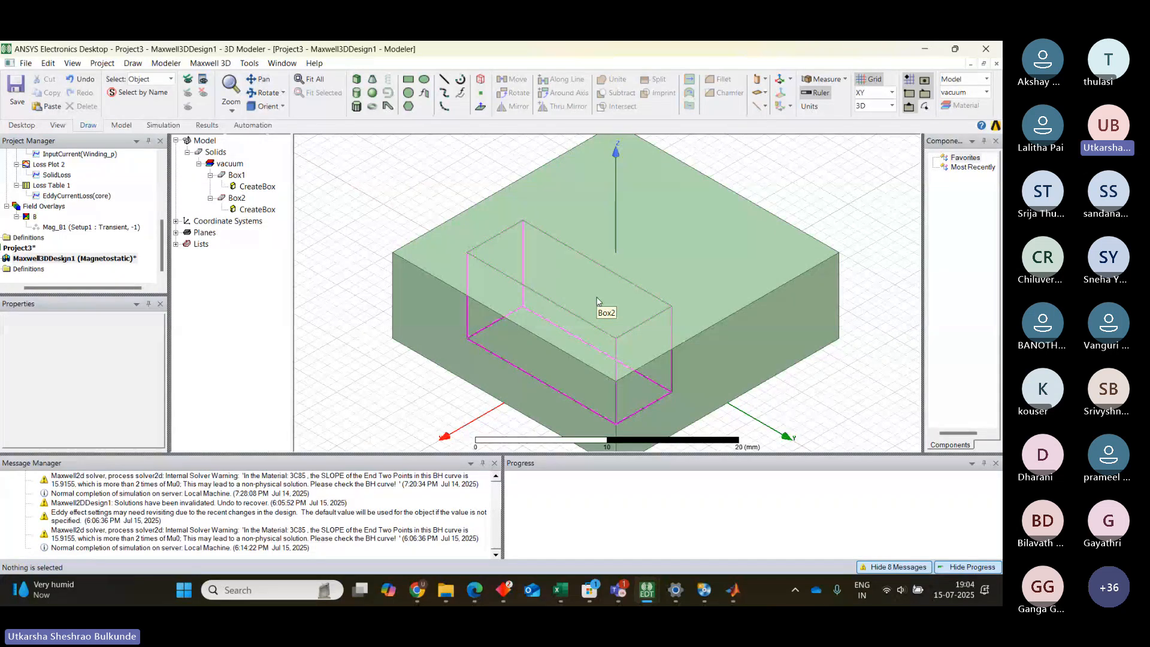
pyautogui.click(555, 294)
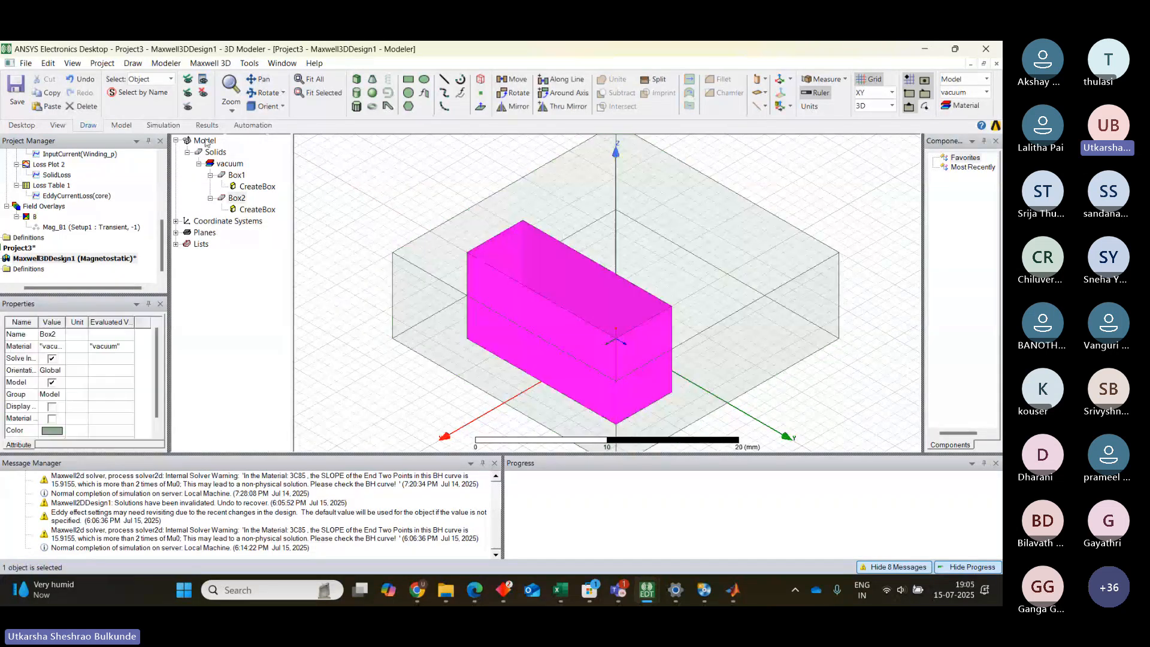
pyautogui.click(48, 63)
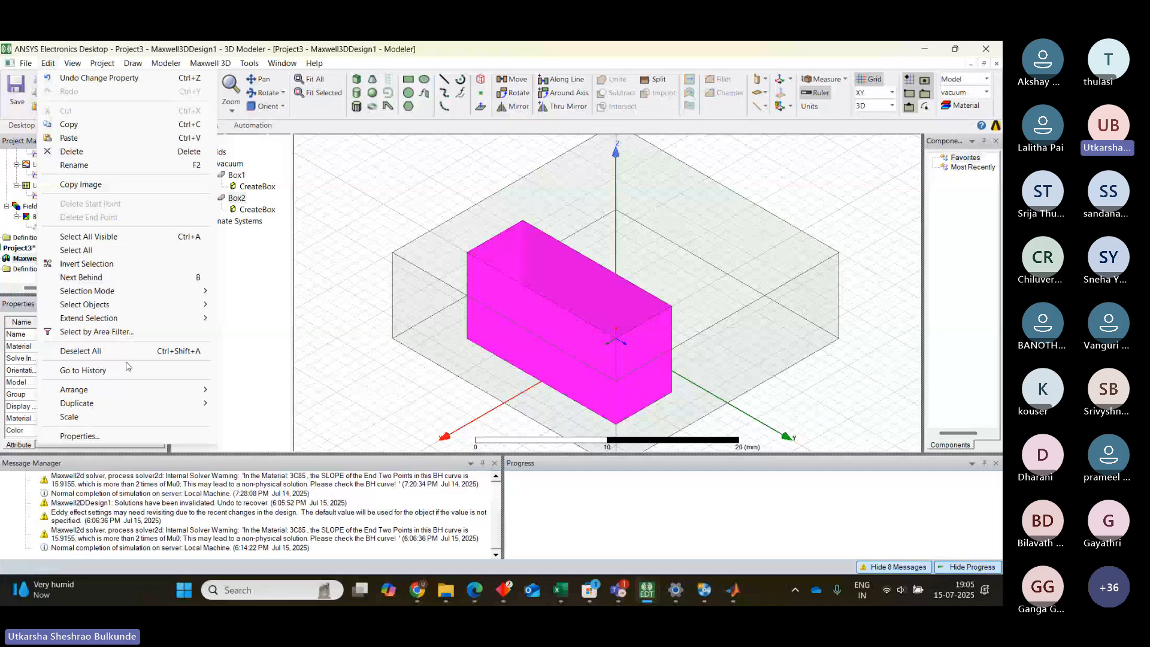
pyautogui.moveTo(122, 410)
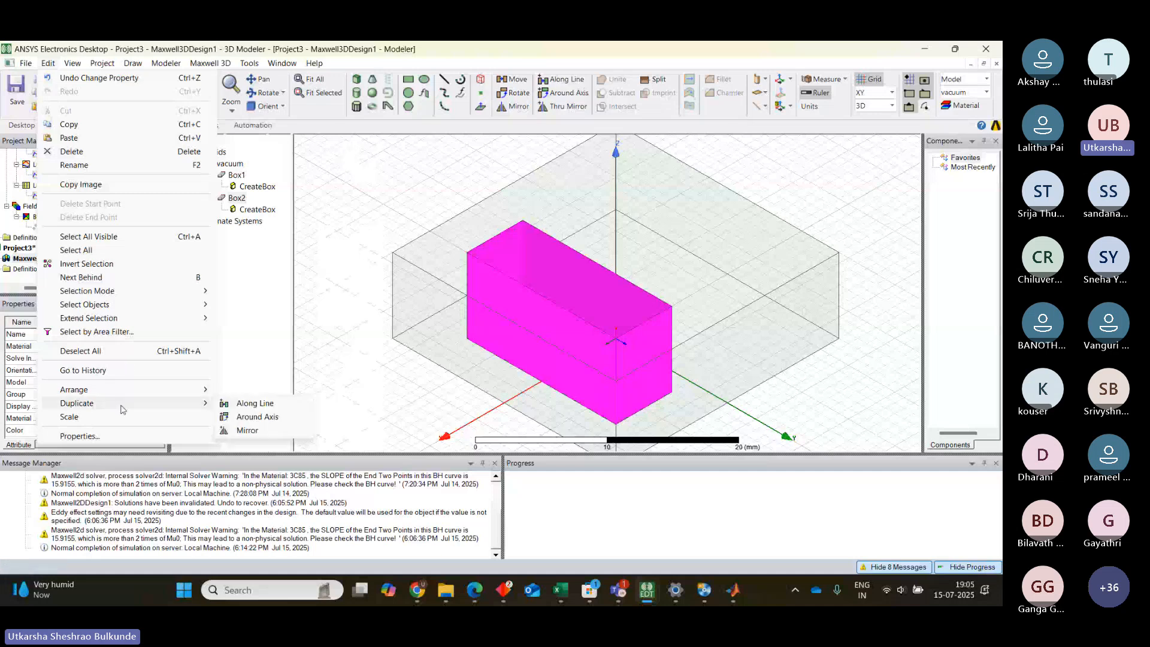
pyautogui.click(250, 431)
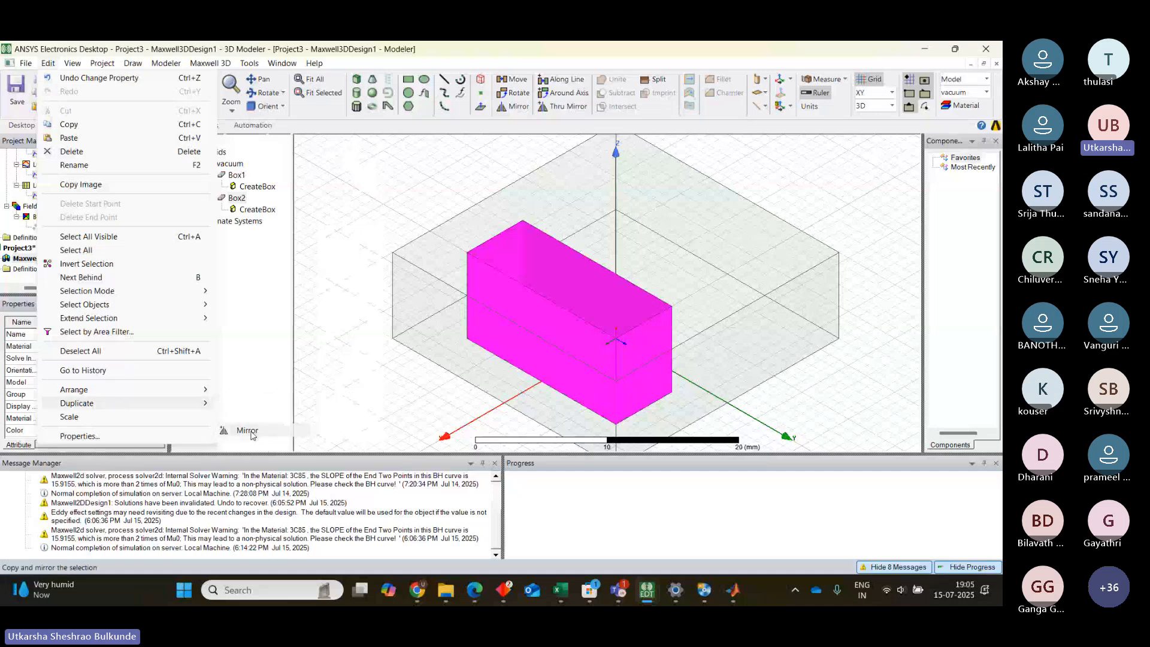
pyautogui.click(617, 277)
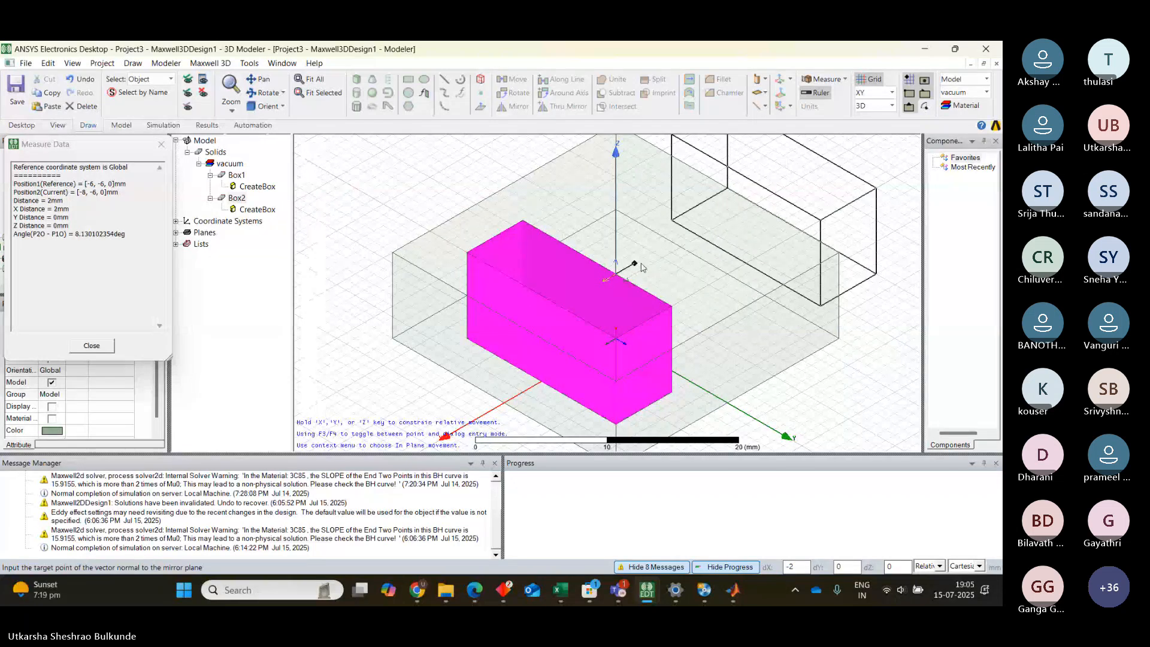
pyautogui.press('Escape')
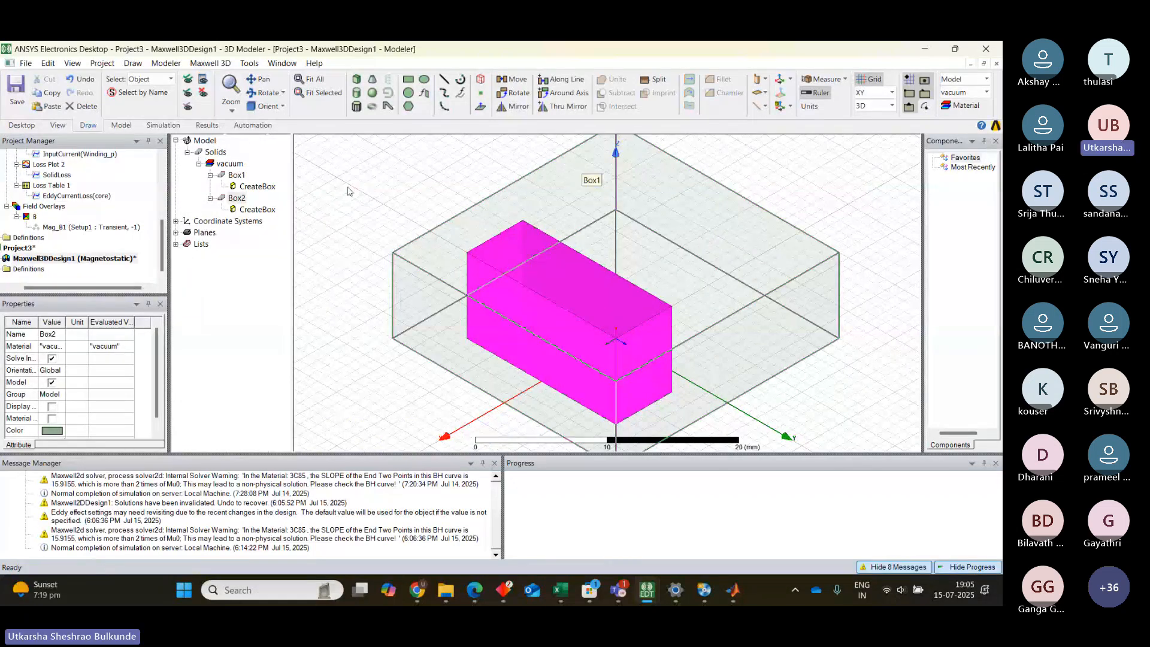
pyautogui.click(350, 192)
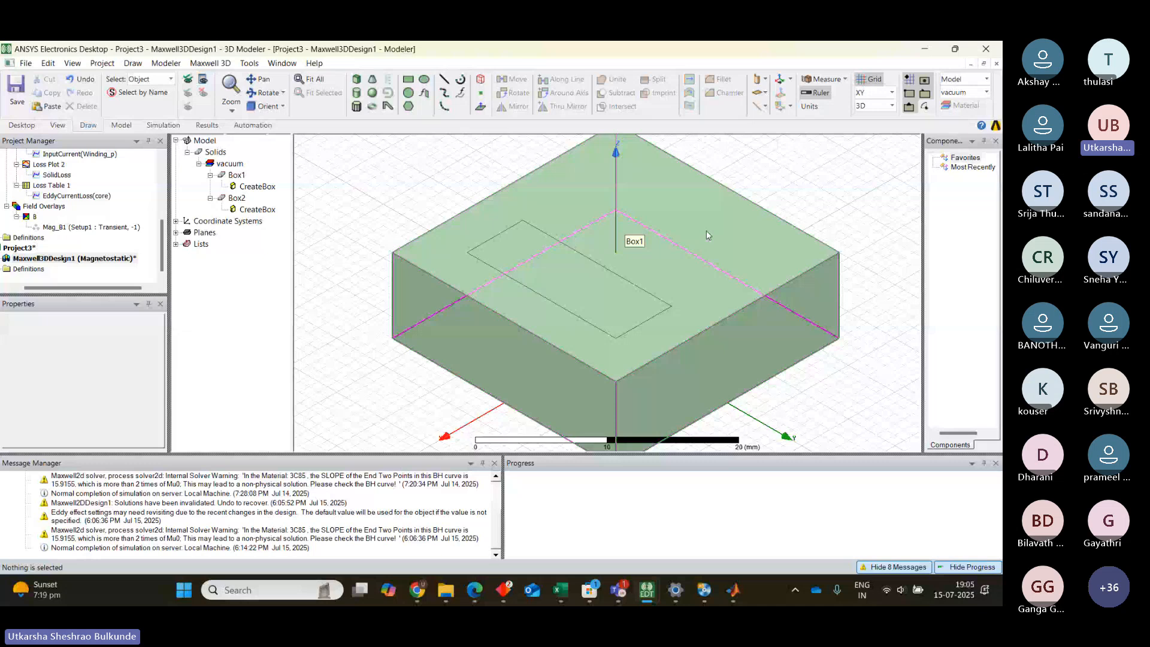
# Step: In the top view, mirror-duplicate the second box with the mirror plane anchored at the origin and its normal along the X axis
pyautogui.click(264, 106)
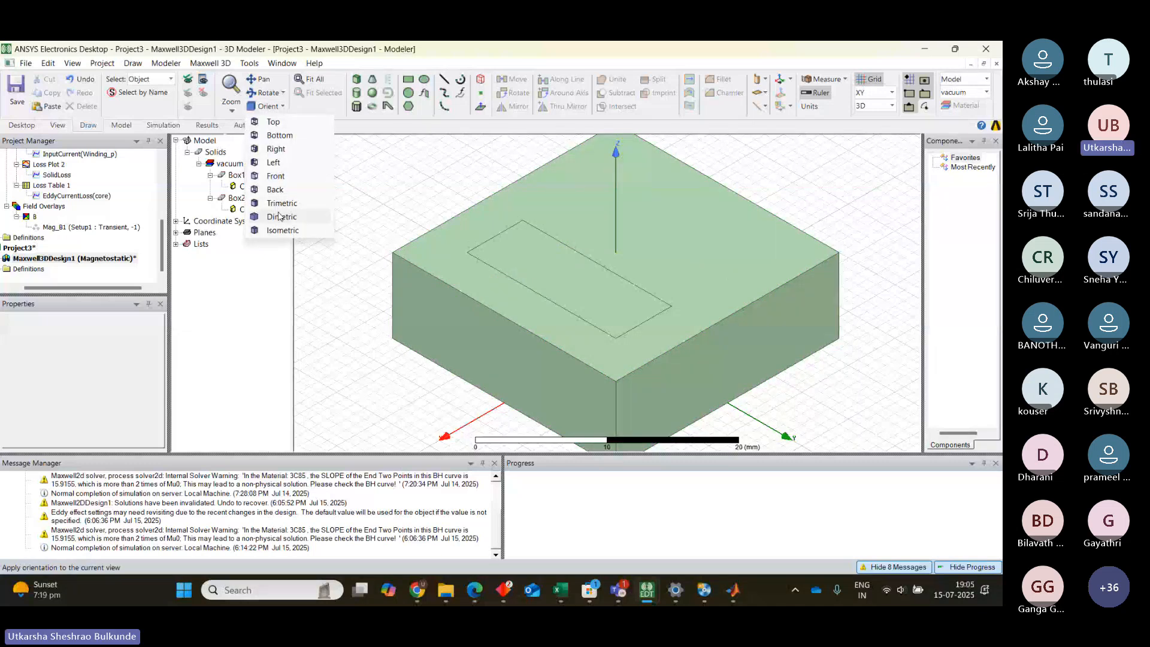
pyautogui.click(283, 151)
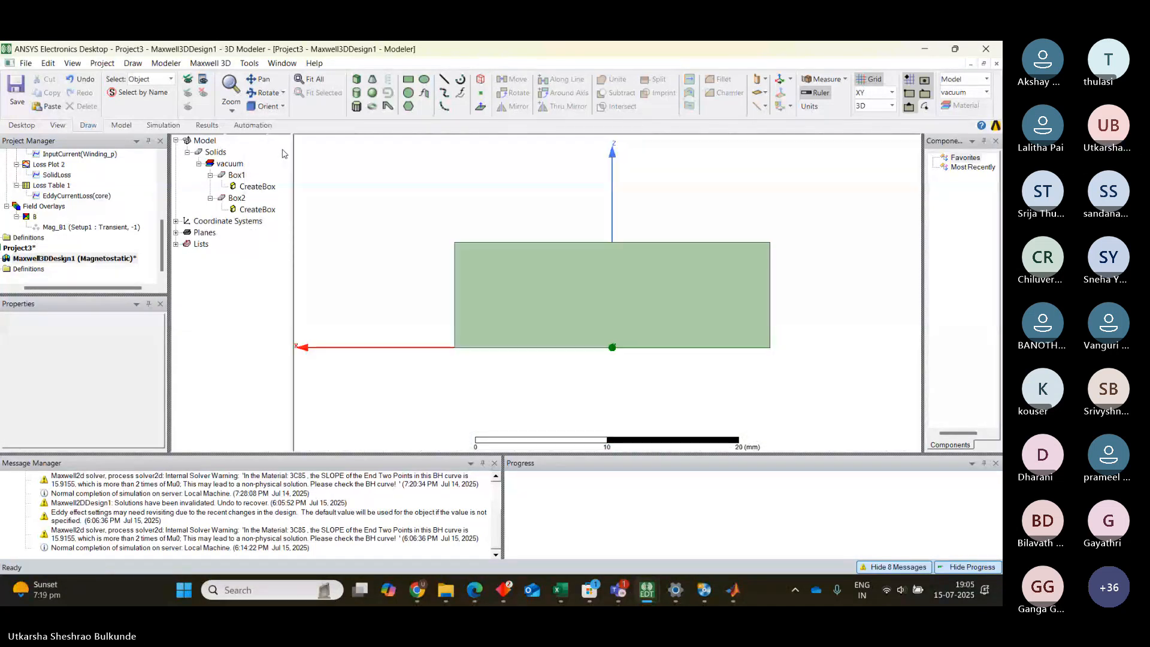
pyautogui.click(279, 108)
pyautogui.click(279, 133)
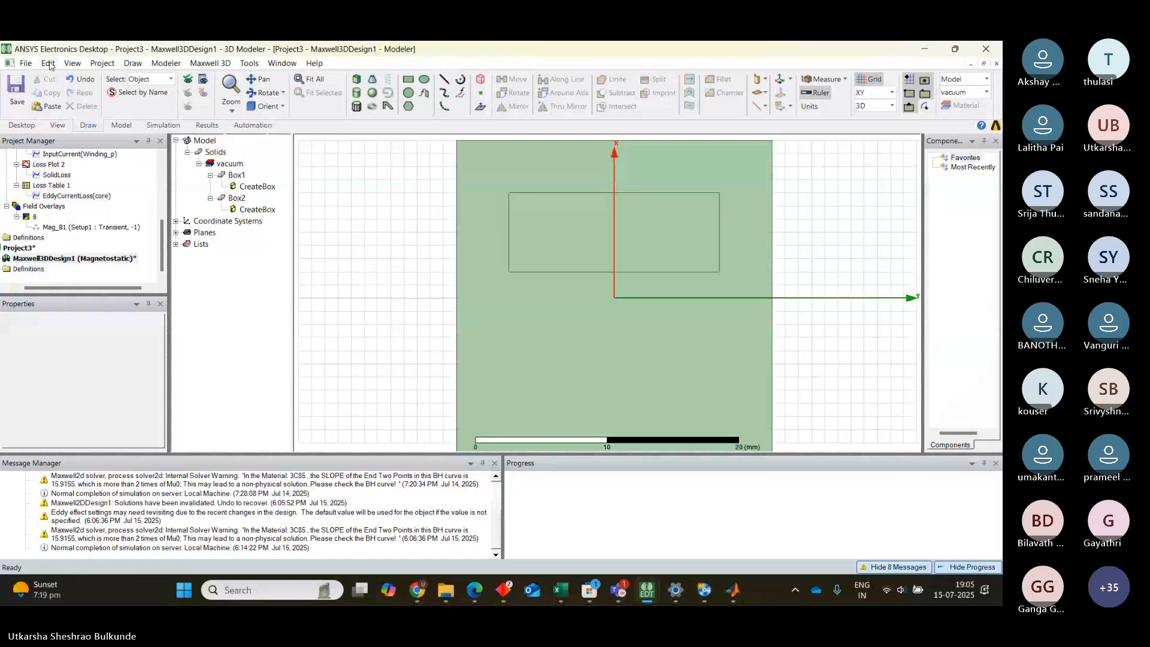
pyautogui.click(556, 245)
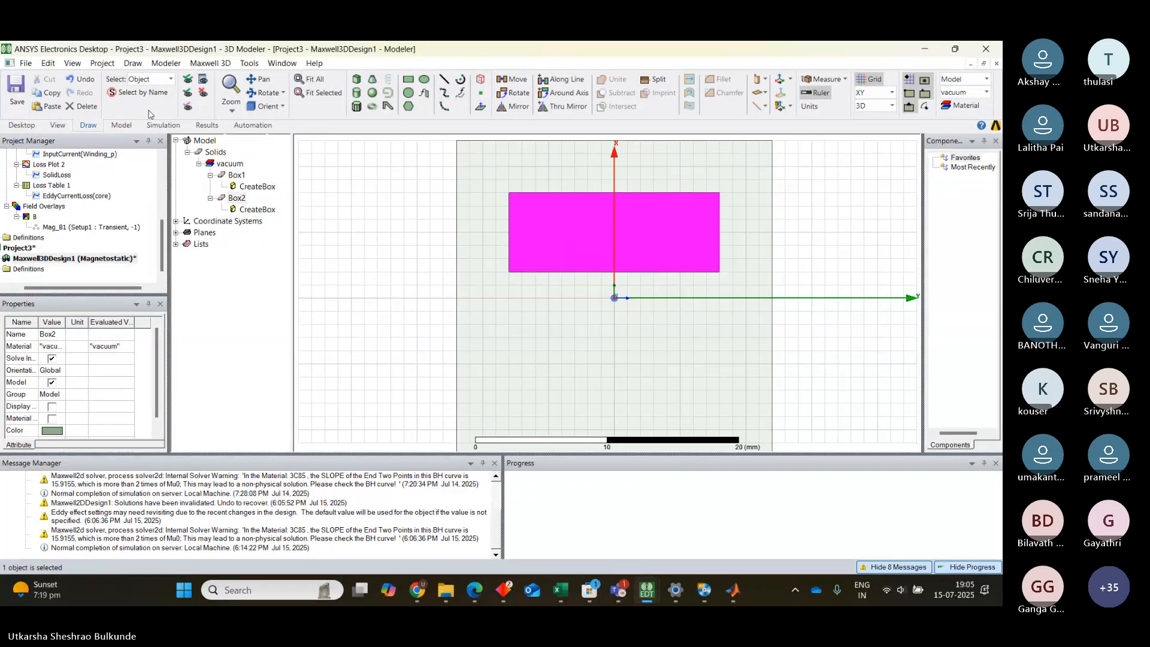
pyautogui.click(48, 63)
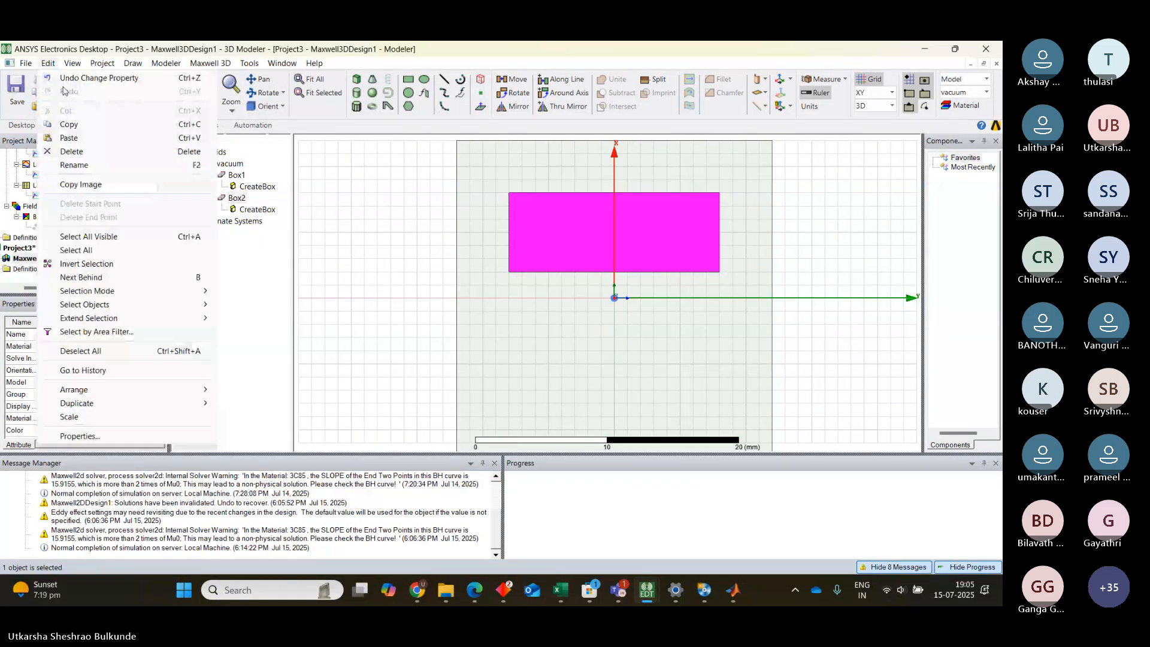
pyautogui.moveTo(120, 404)
pyautogui.click(264, 431)
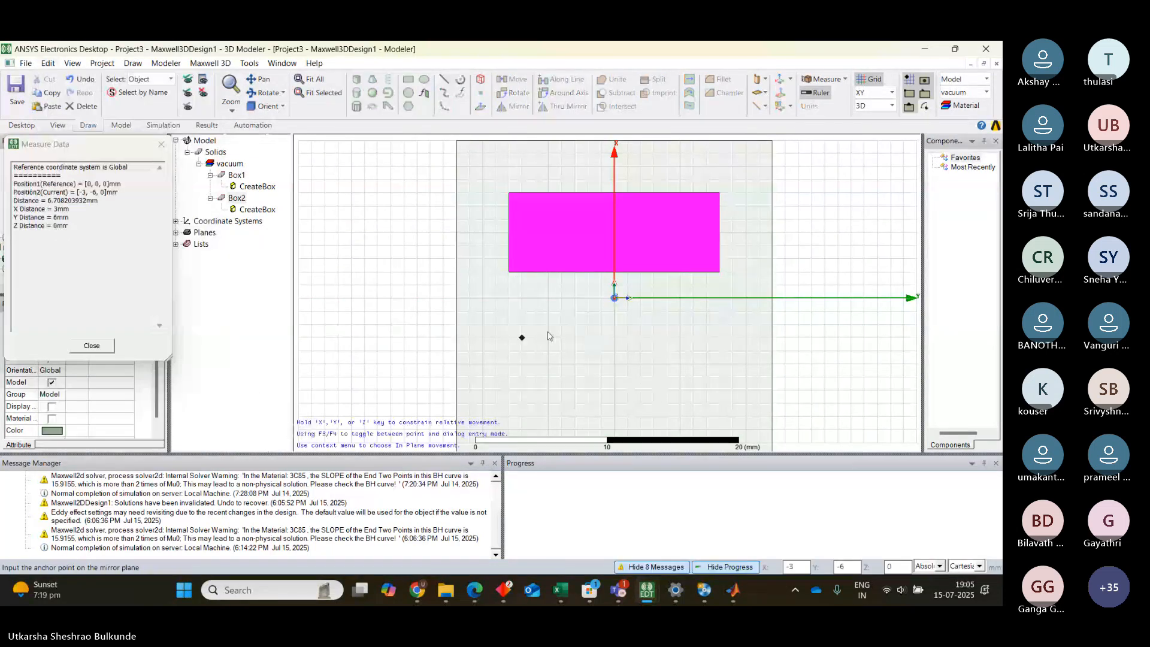
pyautogui.click(614, 297)
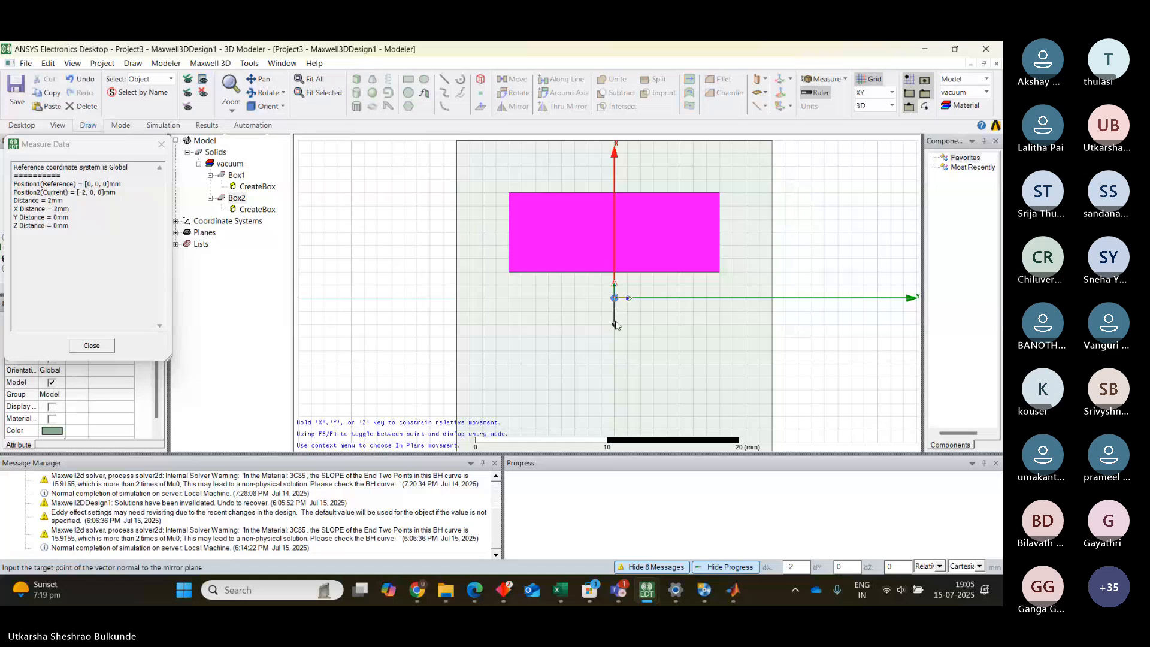
pyautogui.click(614, 352)
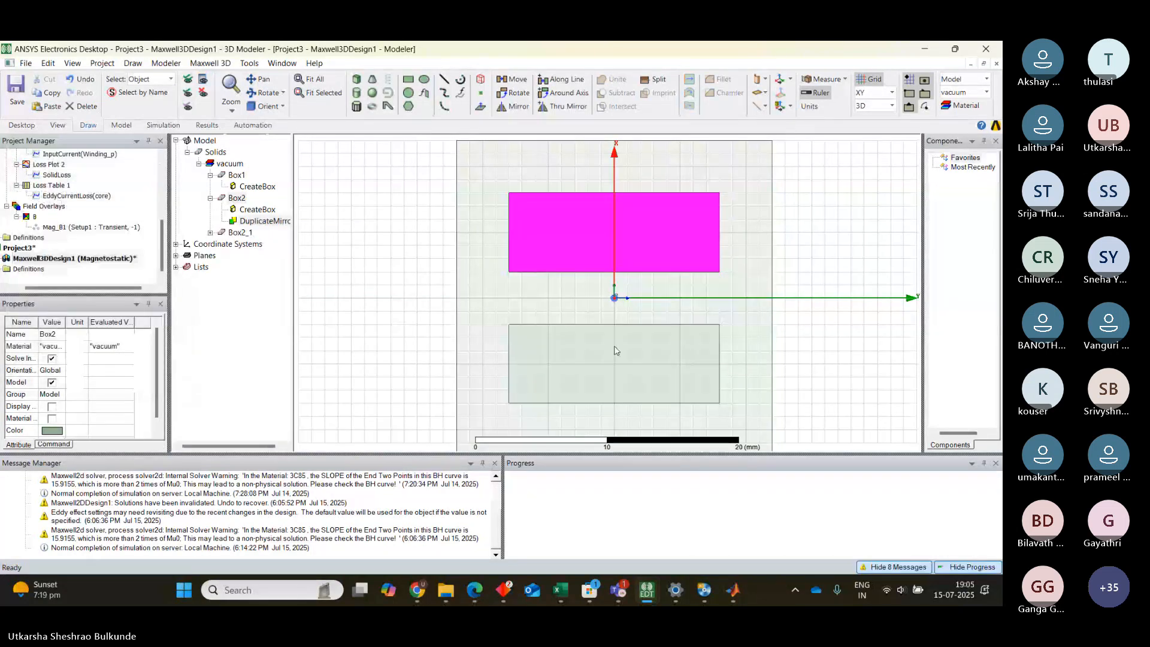
pyautogui.click(356, 234)
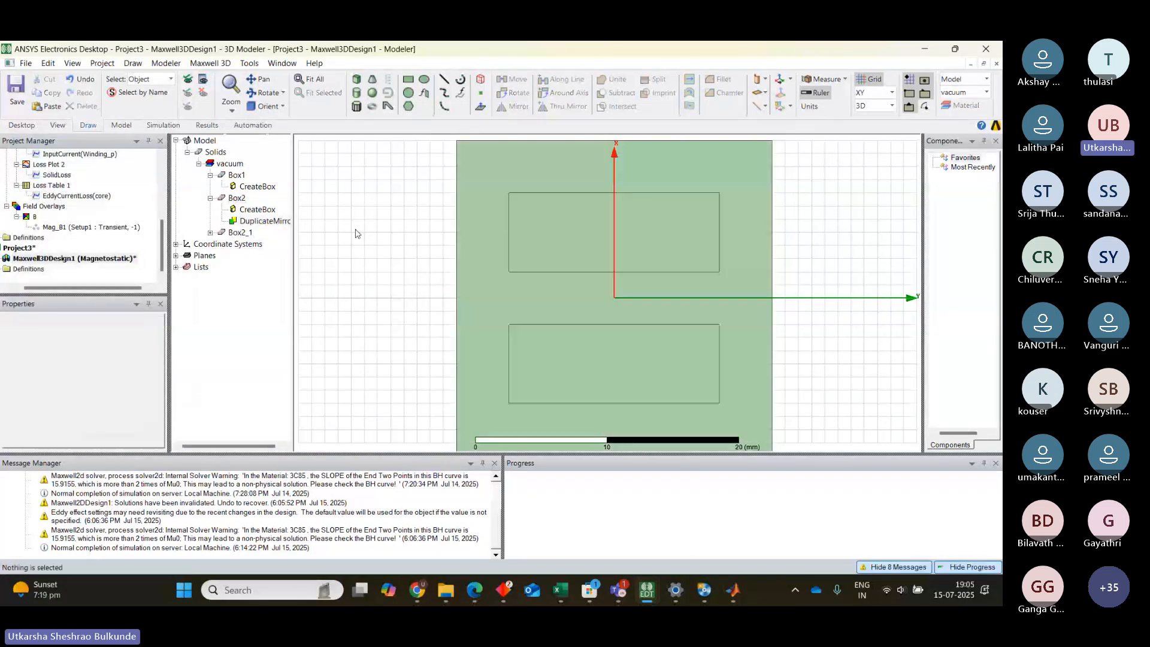
# Step: In the isometric view, subtract Box2 and its mirrored copy Box2_1 from the core box Box1, without cloning the tool objects
pyautogui.click(630, 332)
pyautogui.click(269, 106)
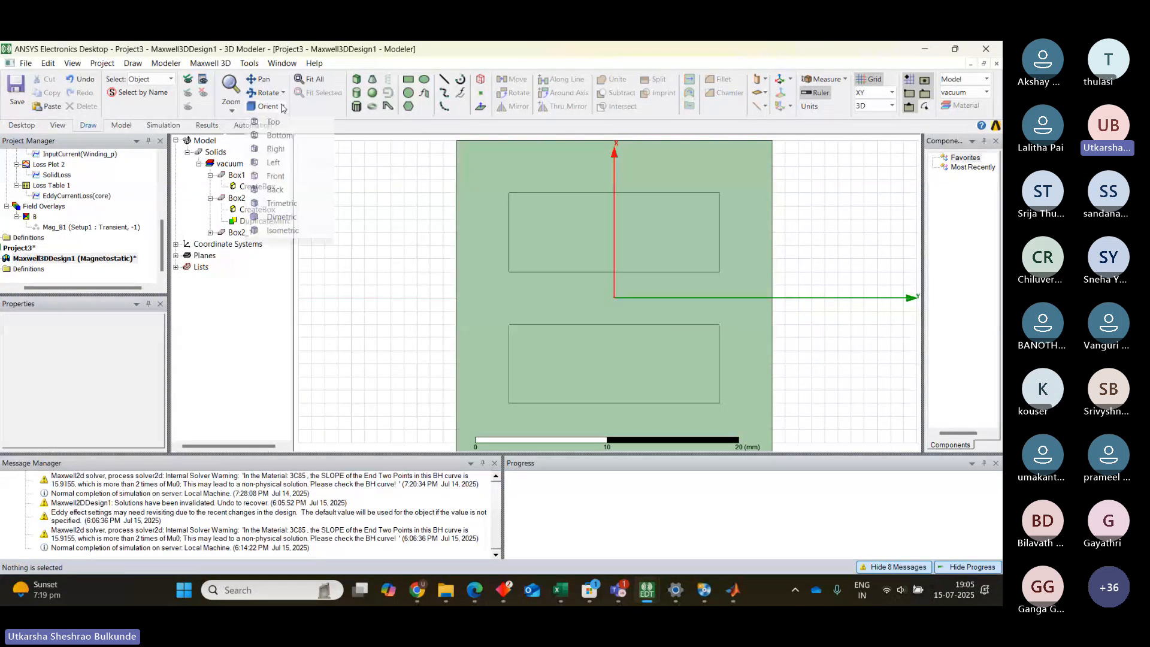
pyautogui.click(273, 231)
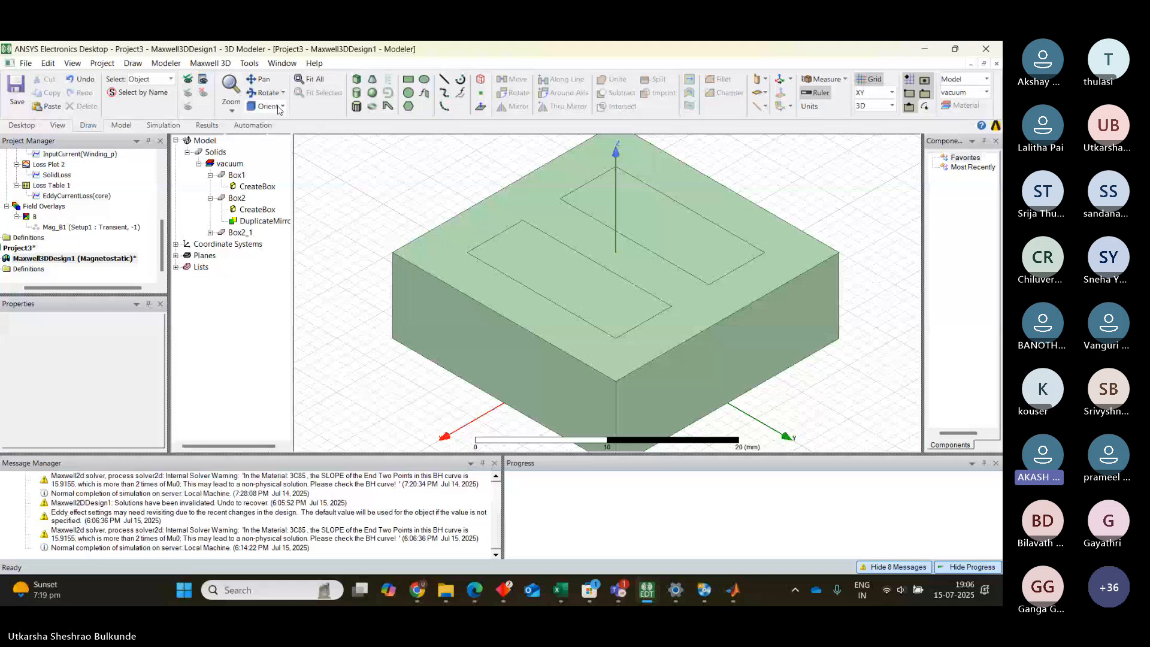
pyautogui.click(236, 175)
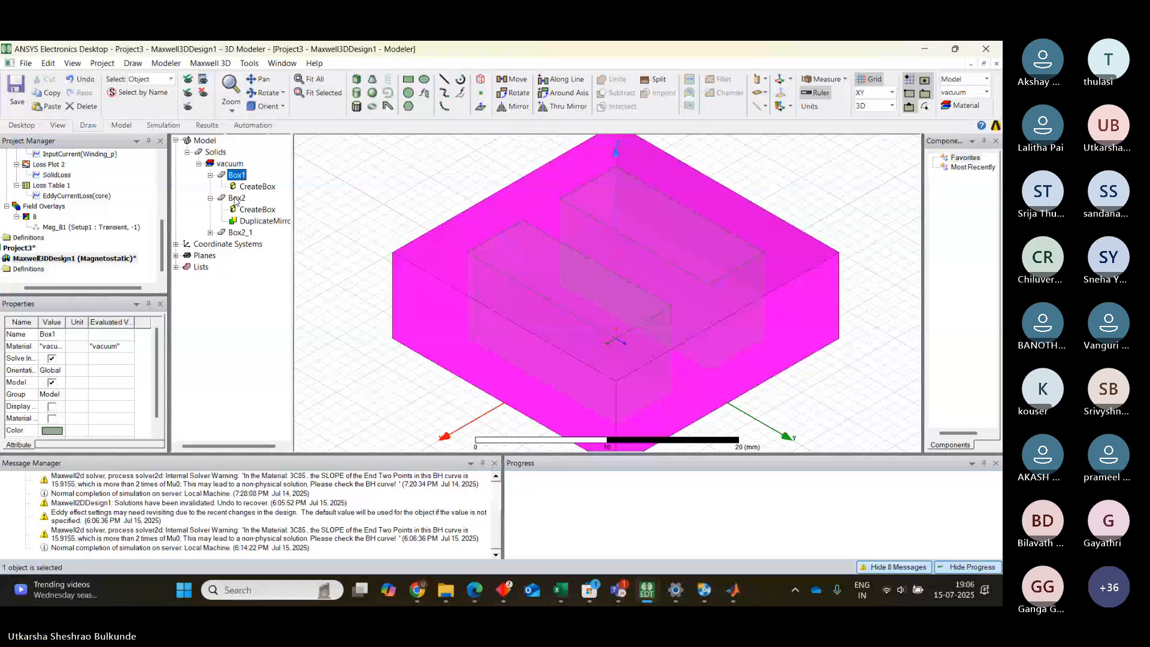
pyautogui.keyDown('ctrl'); pyautogui.click(236, 198); pyautogui.keyUp('ctrl')
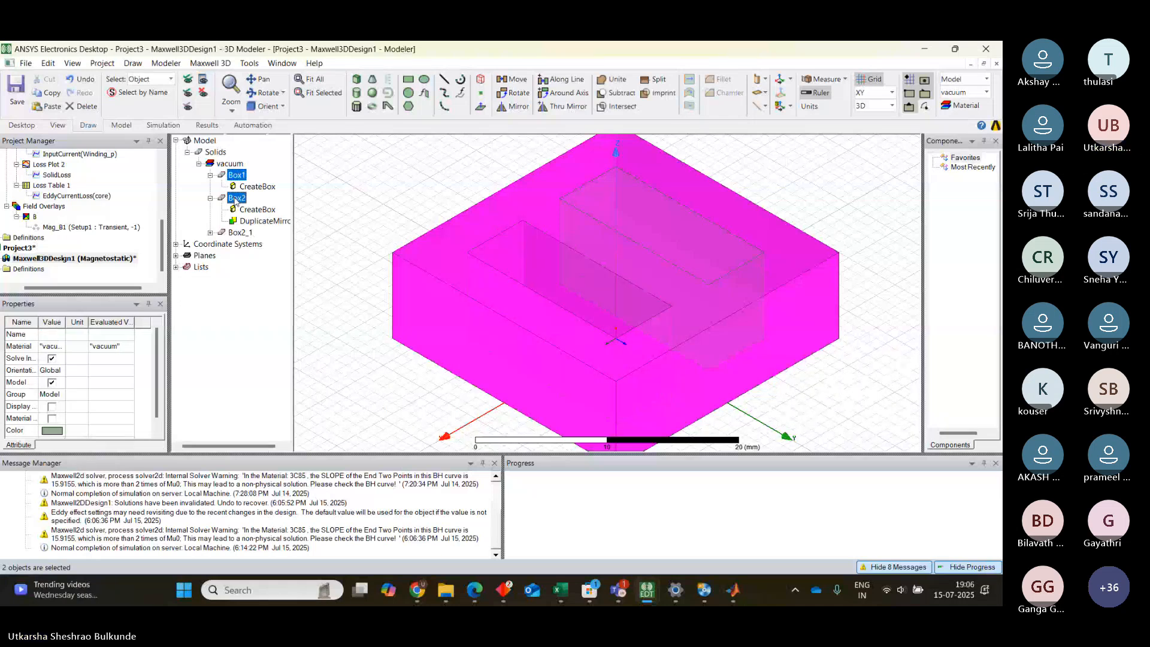
pyautogui.keyDown('ctrl'); pyautogui.click(240, 233); pyautogui.keyUp('ctrl')
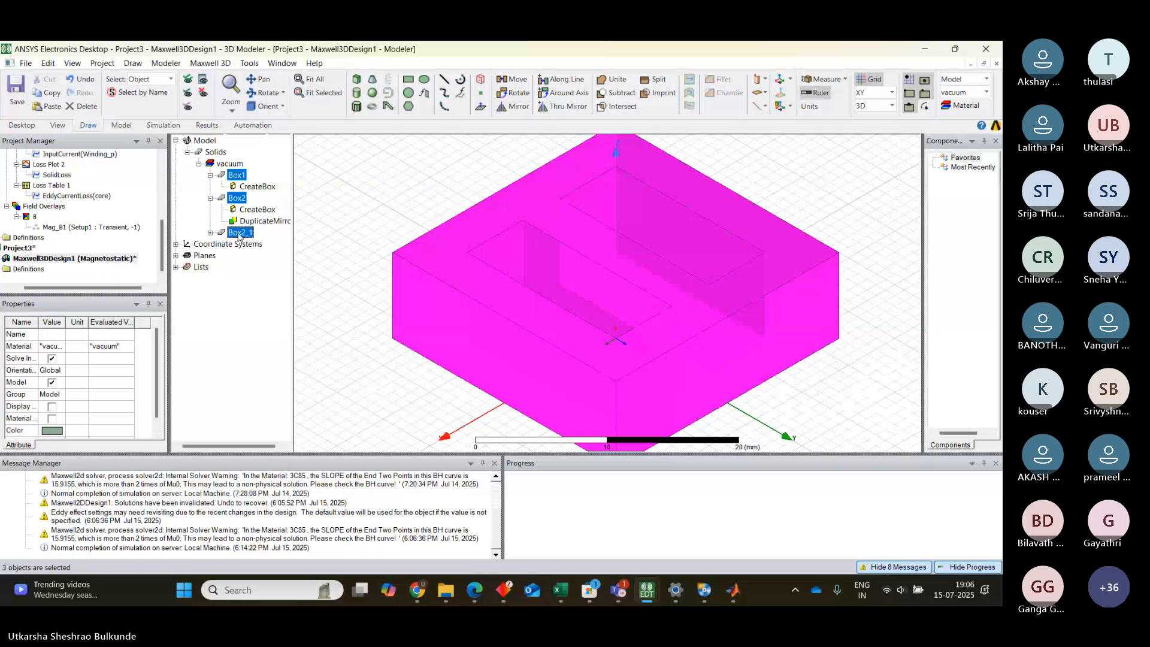
pyautogui.click(621, 94)
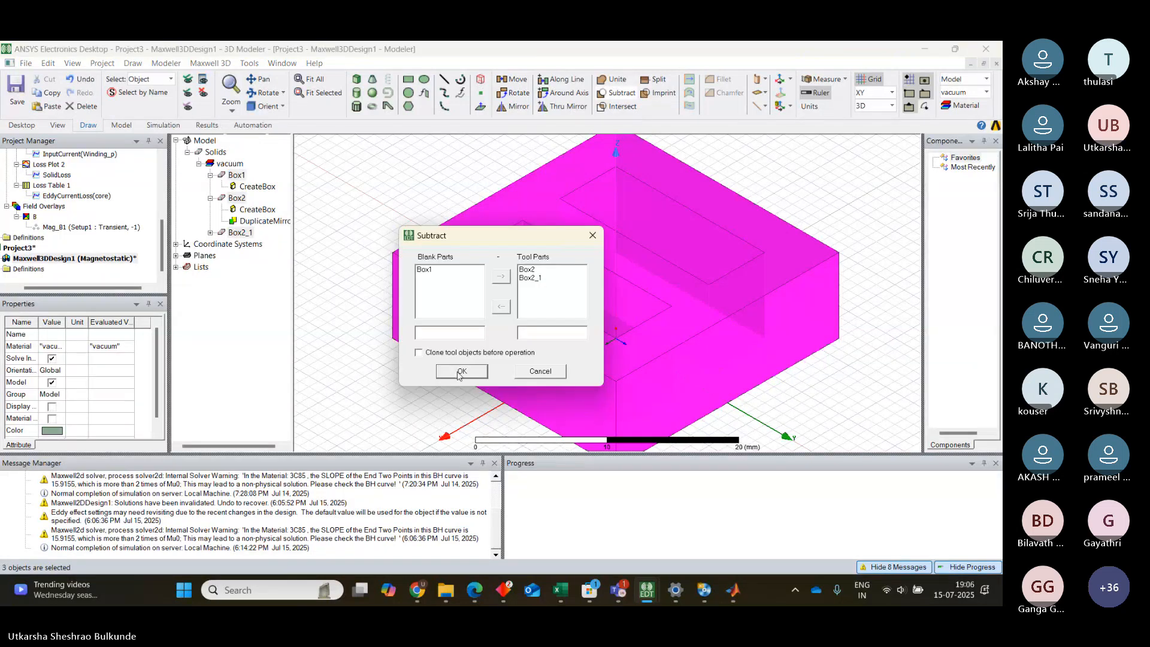
pyautogui.click(457, 372)
pyautogui.click(417, 197)
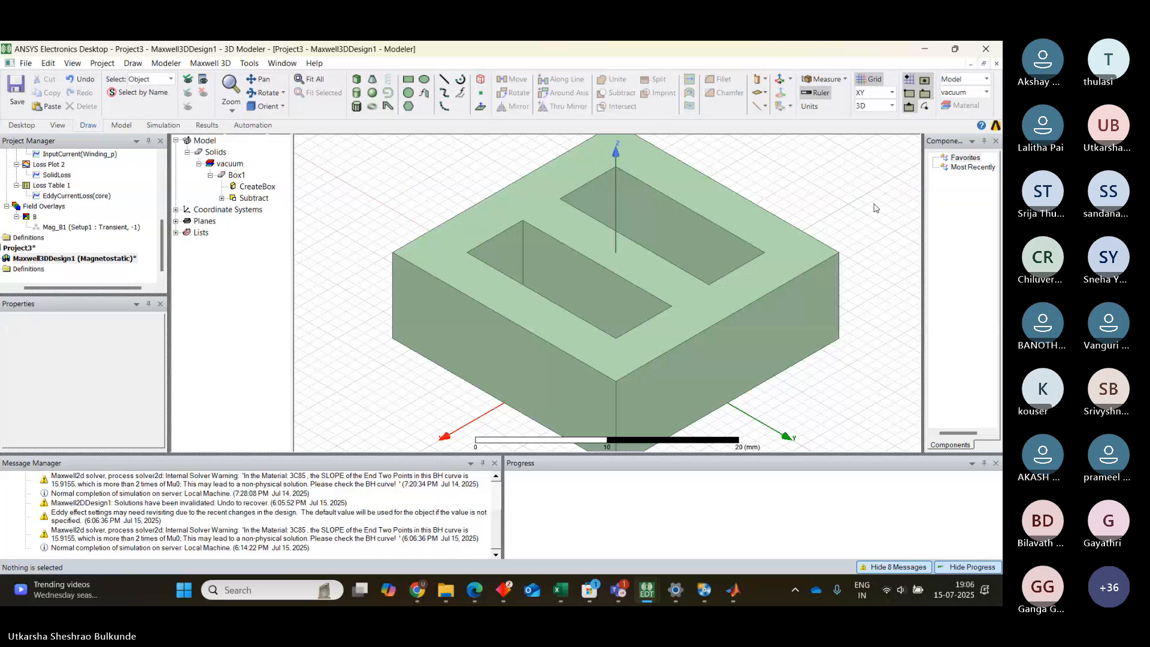
# Step: Switch to the Ansys manual PDF in the browser to consult the transformer dimension figure
pyautogui.click(10, 290)
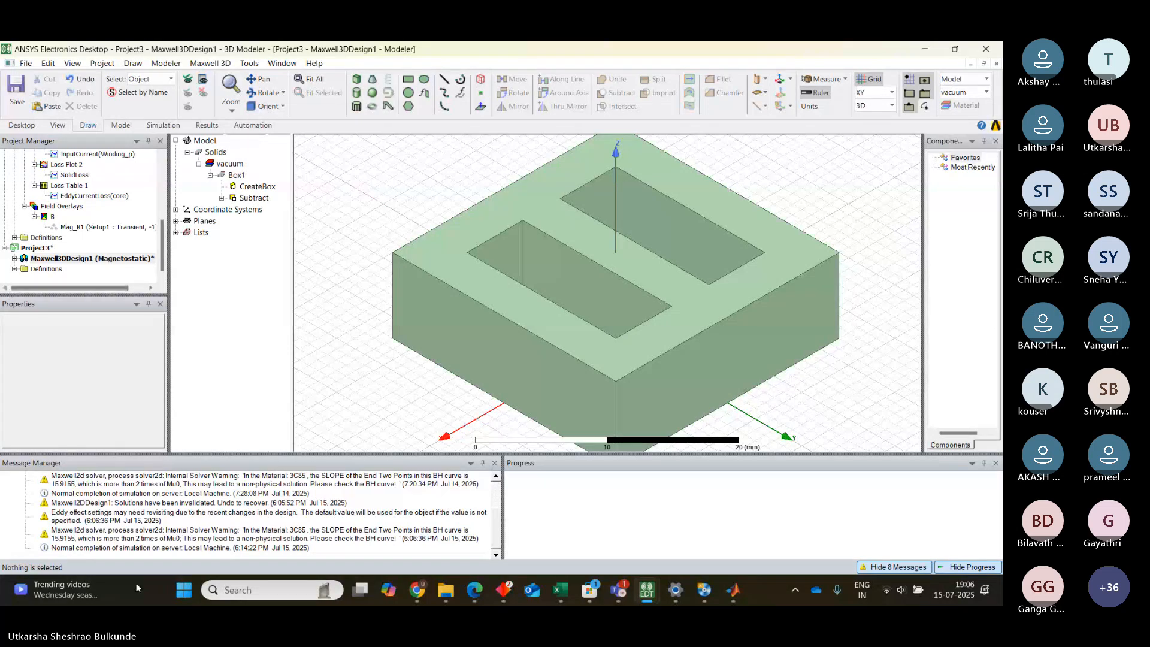
pyautogui.click(483, 592)
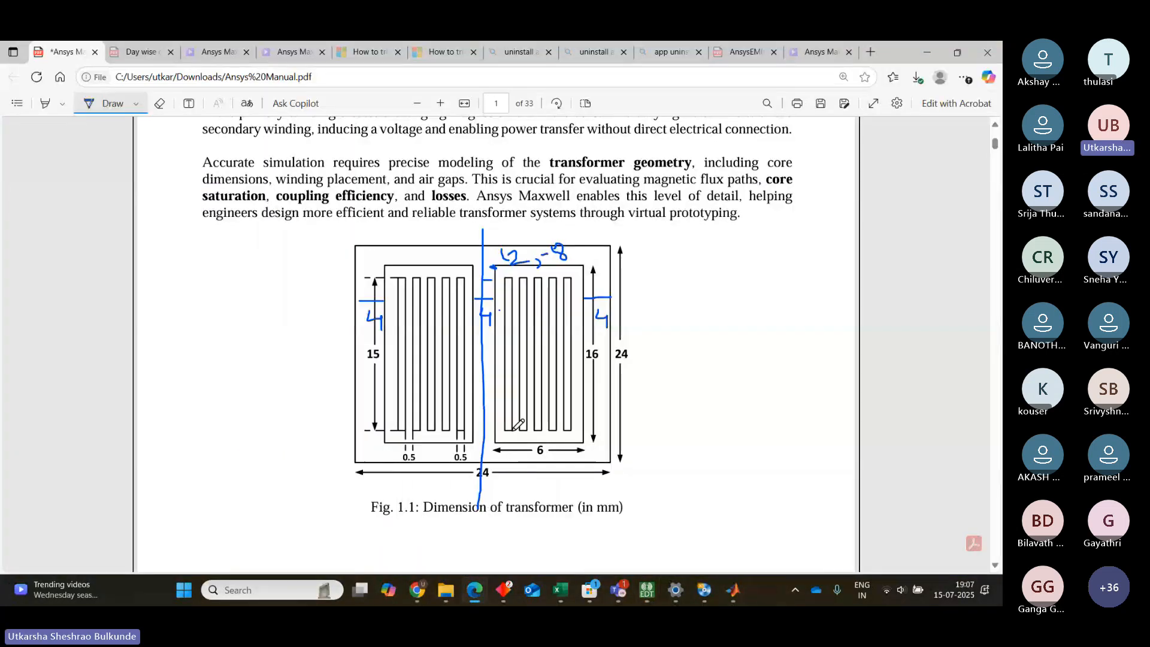
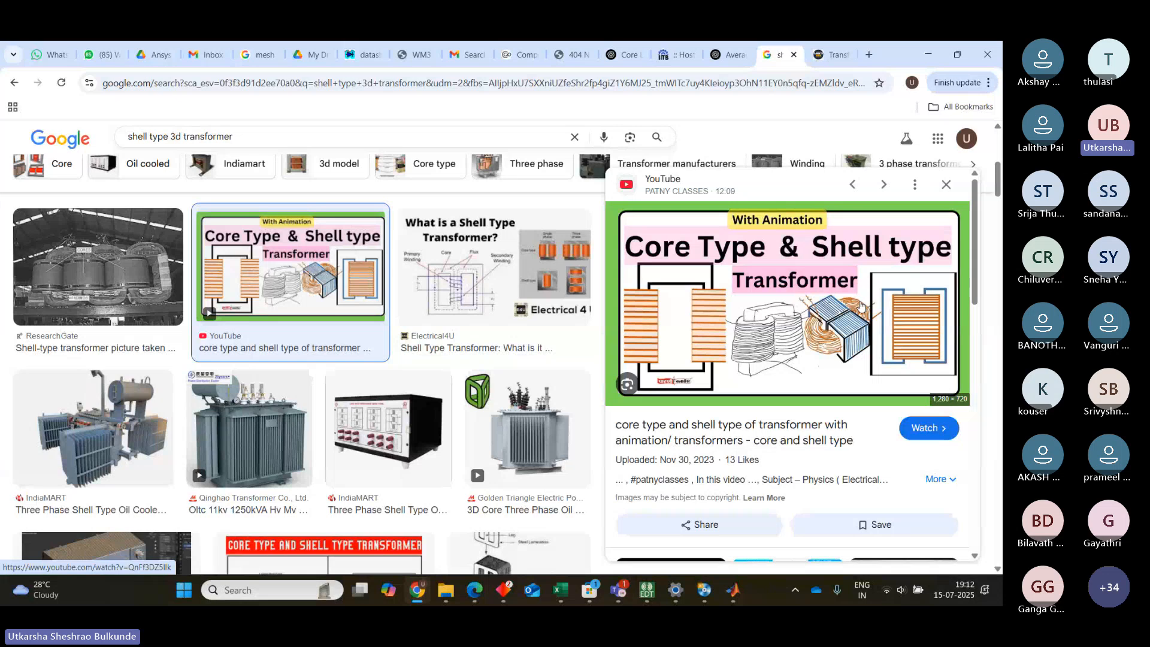
# Step: Return to the Maxwell 3D model and set the third box's size to 6 mm in X, 15 mm in Y and 10 mm in Z
pyautogui.moveTo(642, 592)
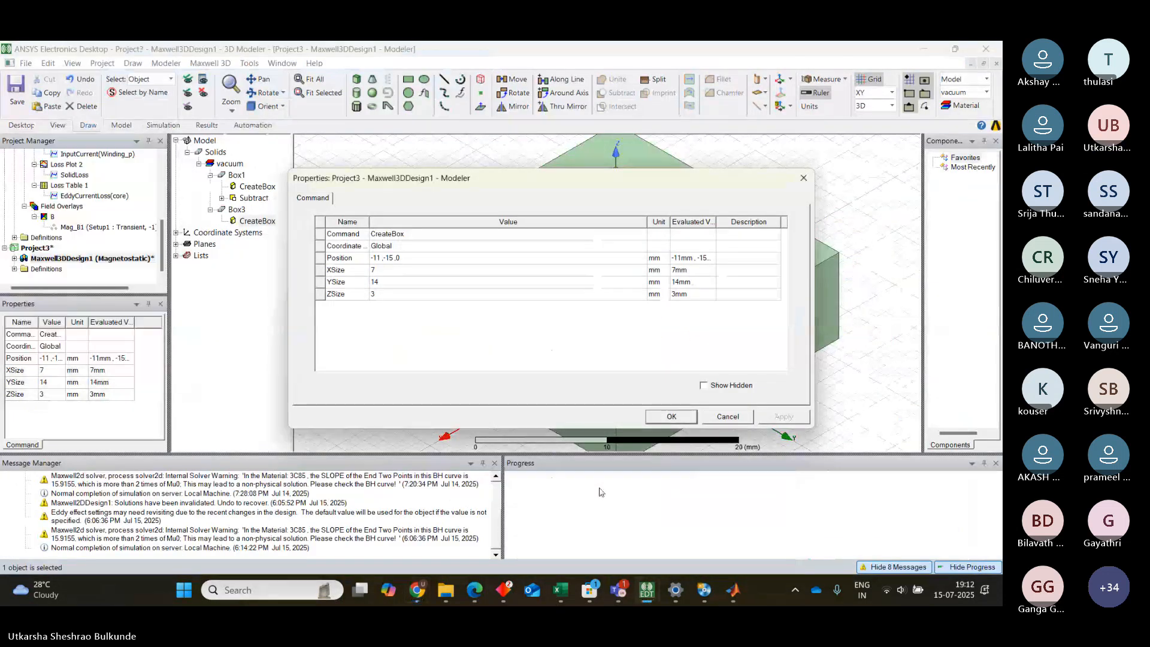
pyautogui.click(602, 492)
pyautogui.click(384, 271)
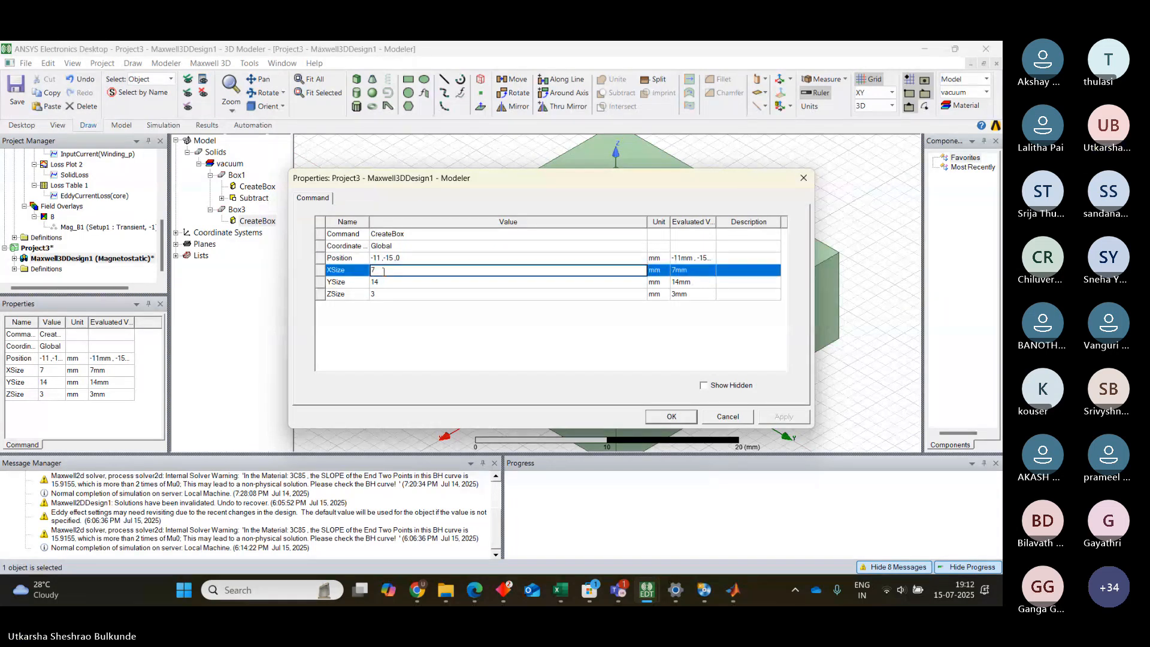
pyautogui.press('BackSpace')
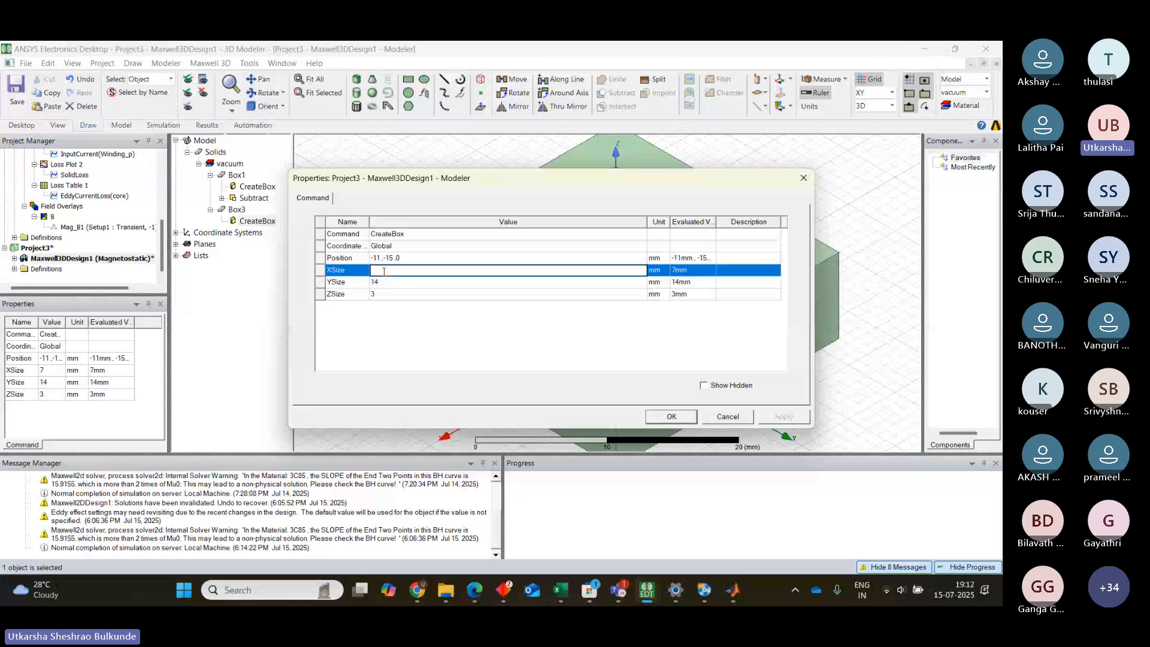
pyautogui.write('6')
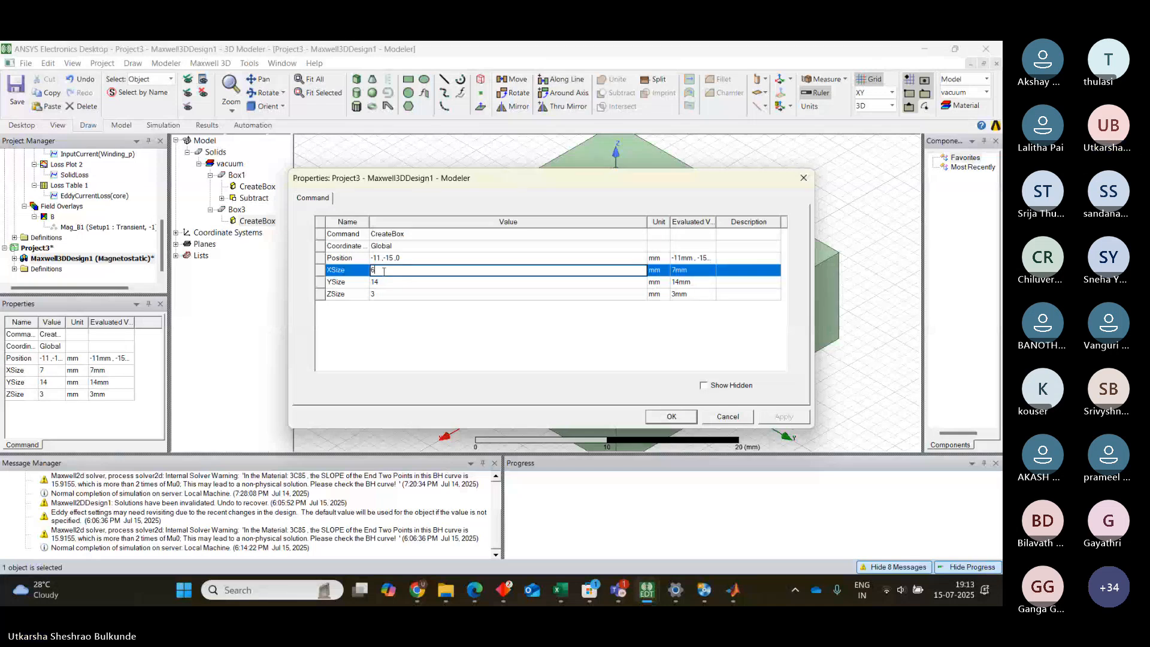
pyautogui.click(382, 282)
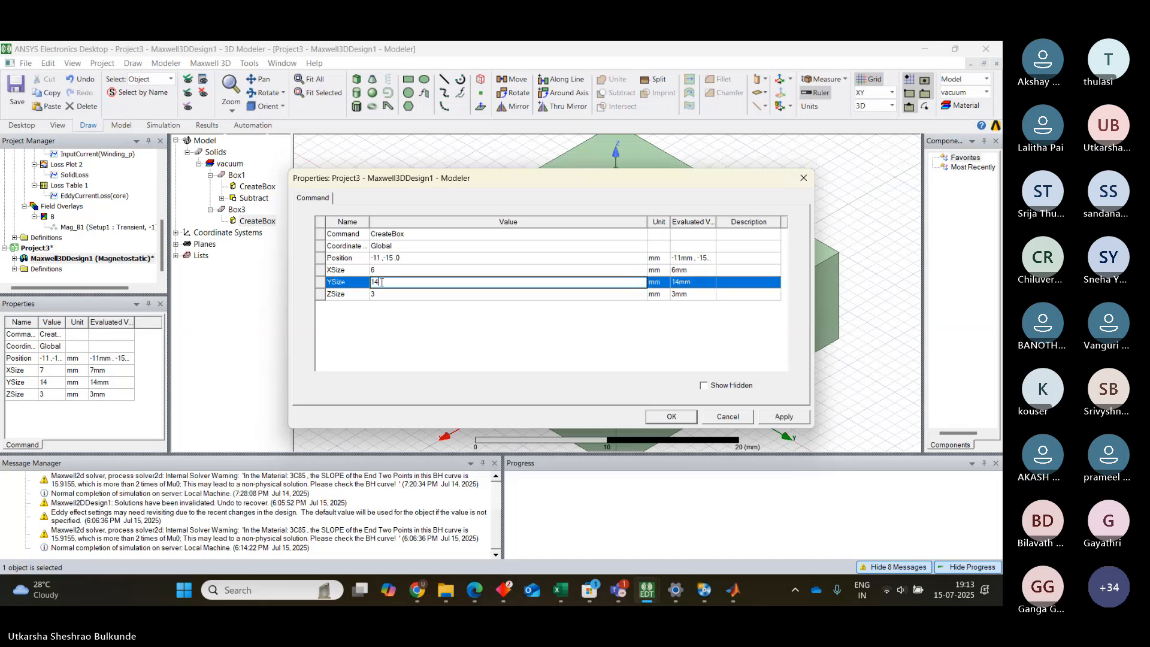
pyautogui.press('BackSpace')
pyautogui.write('5')
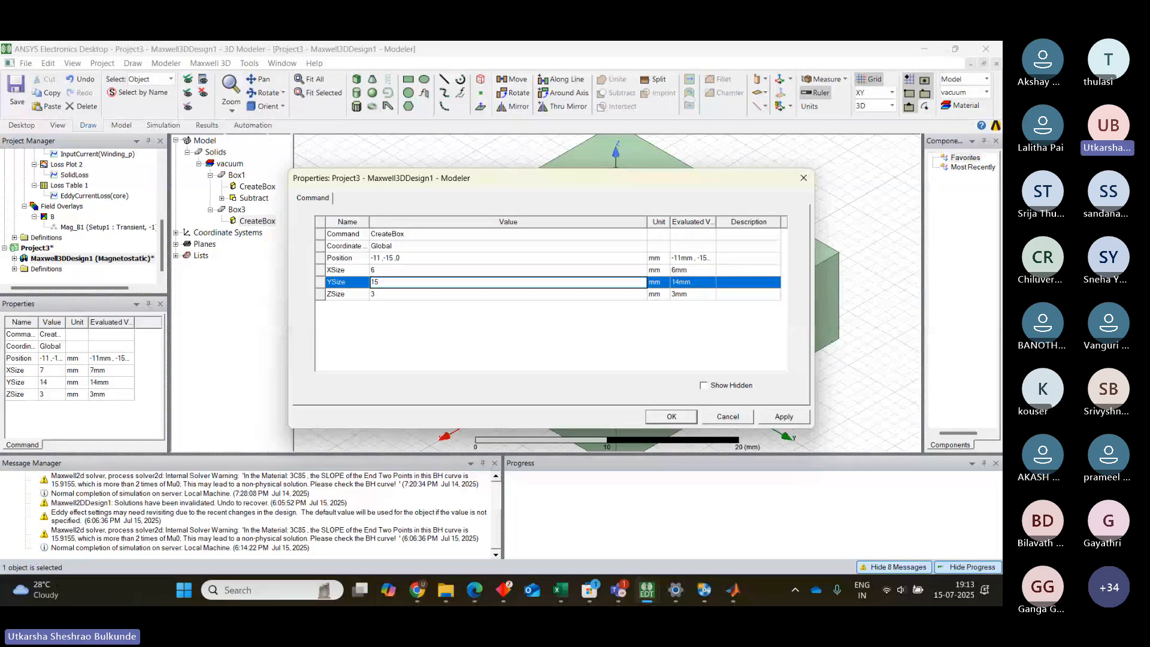
pyautogui.click(375, 294)
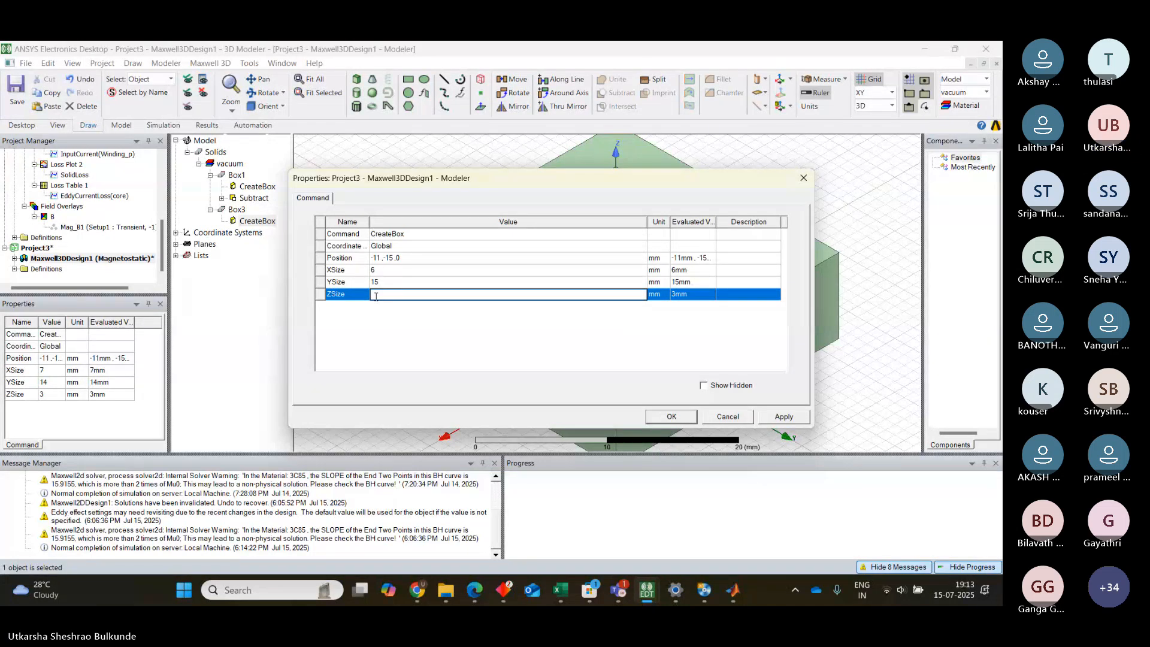
pyautogui.write('10')
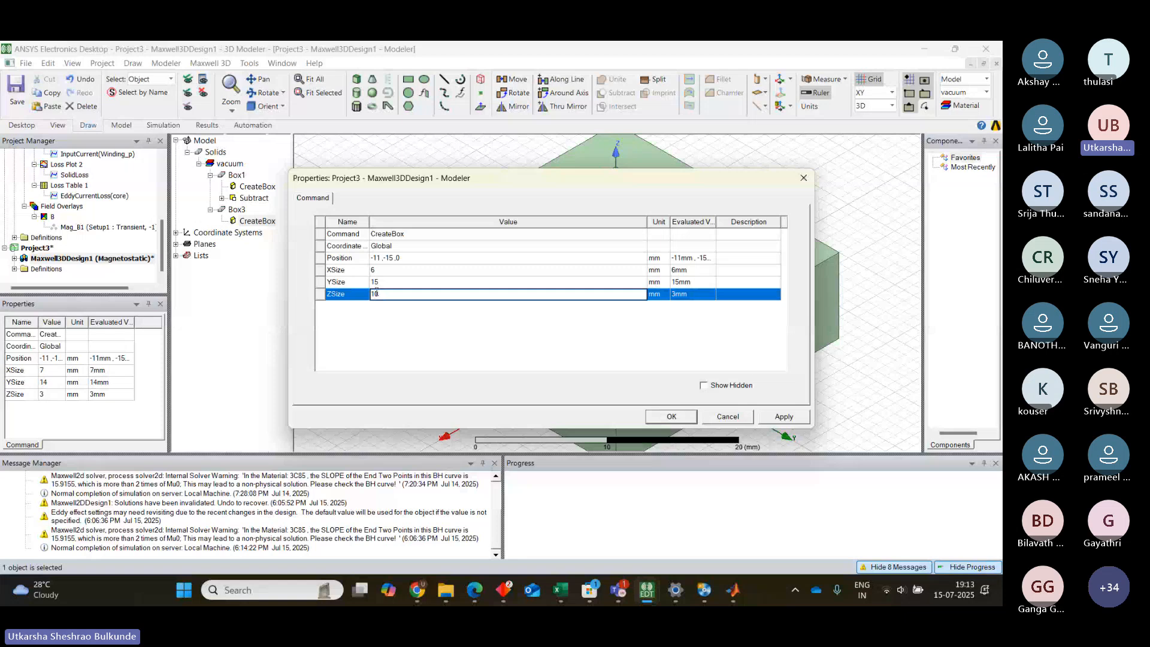
# Step: Set the third box's position to -3, -7.5, -1 mm and accept the properties
pyautogui.click(379, 259)
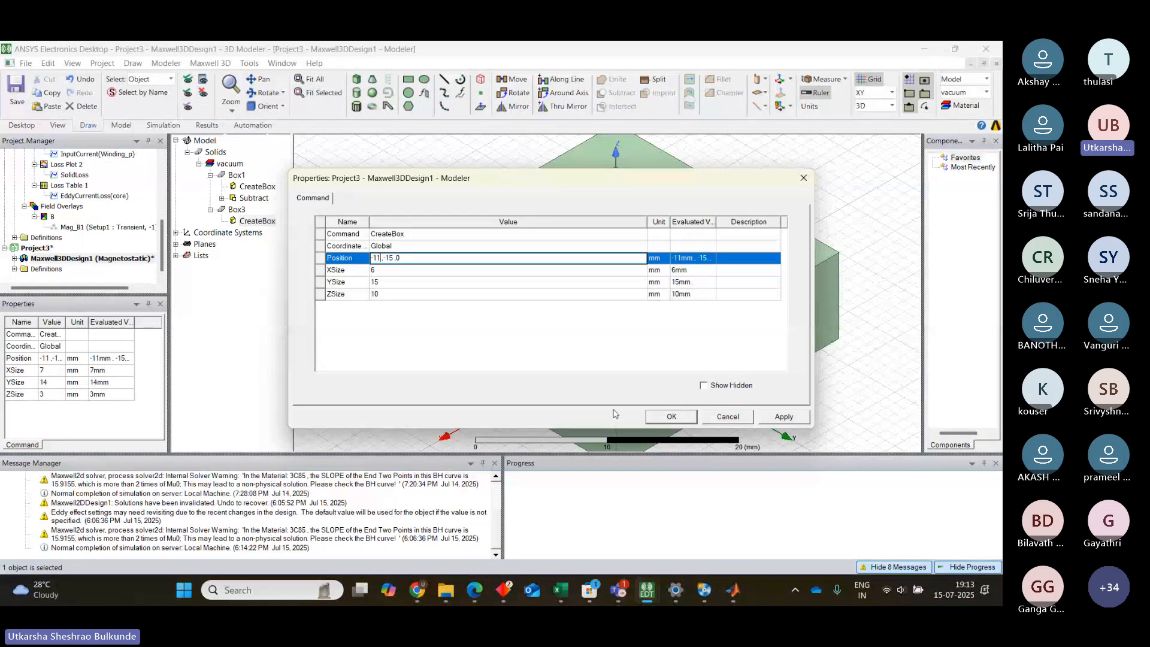
pyautogui.press('BackSpace')
pyautogui.press('BackSpace')
pyautogui.press('BackSpace')
pyautogui.write('-3')
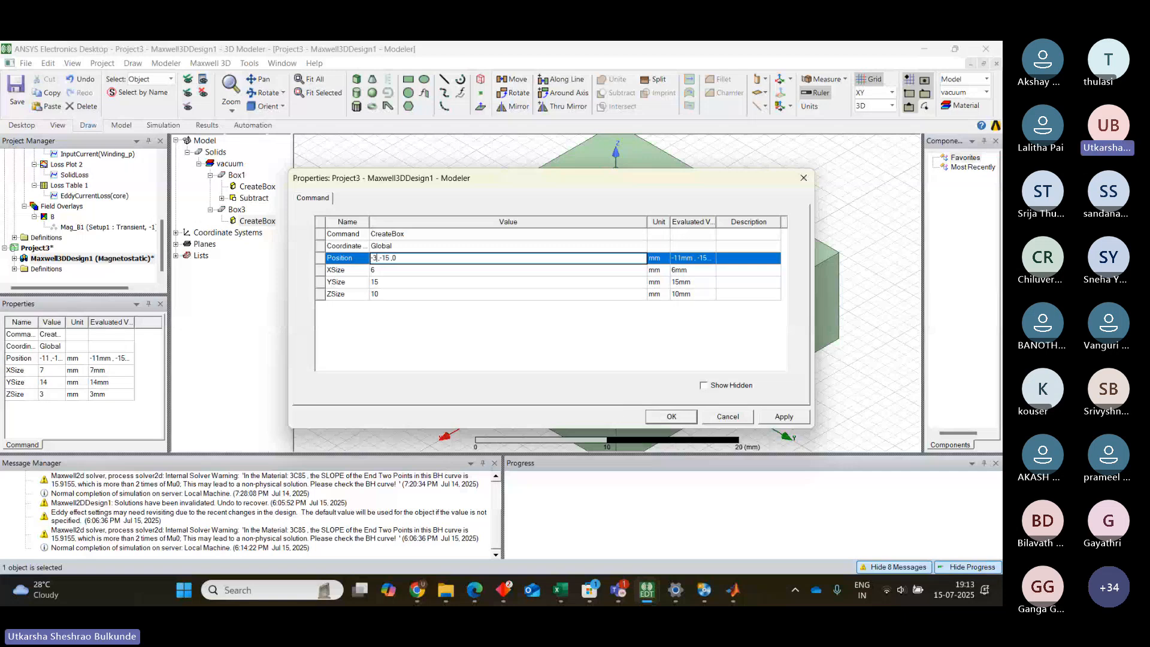
pyautogui.click(391, 258)
pyautogui.press('BackSpace')
pyautogui.press('BackSpace')
pyautogui.write('7.5')
pyautogui.press('BackSpace')
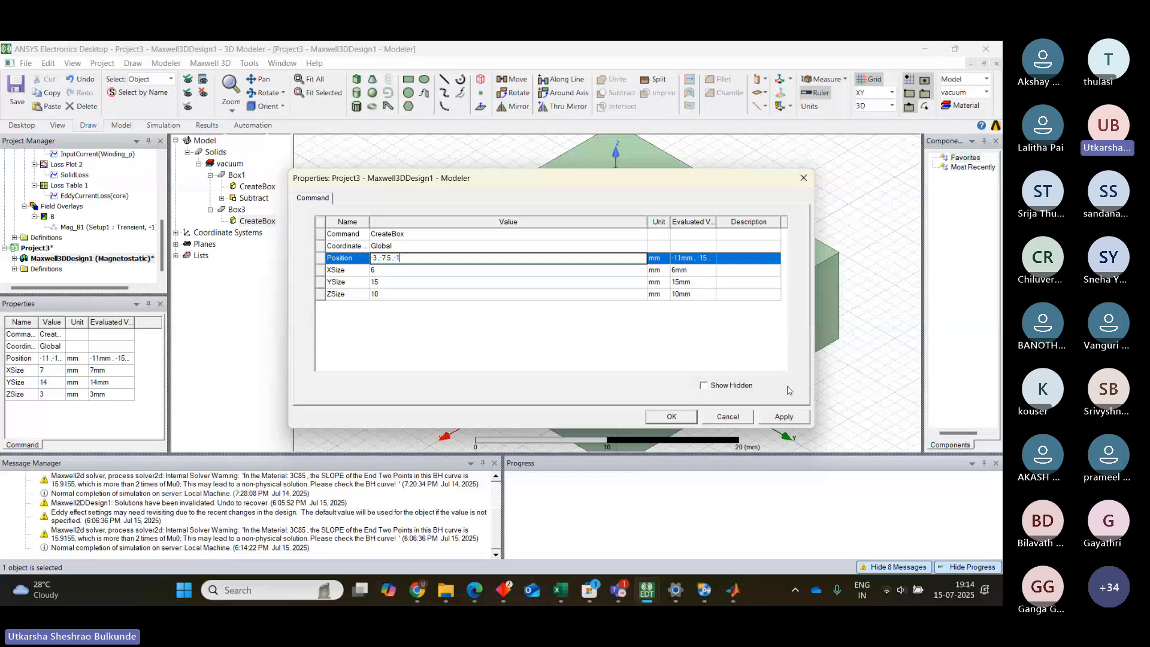
pyautogui.click(669, 417)
pyautogui.click(671, 417)
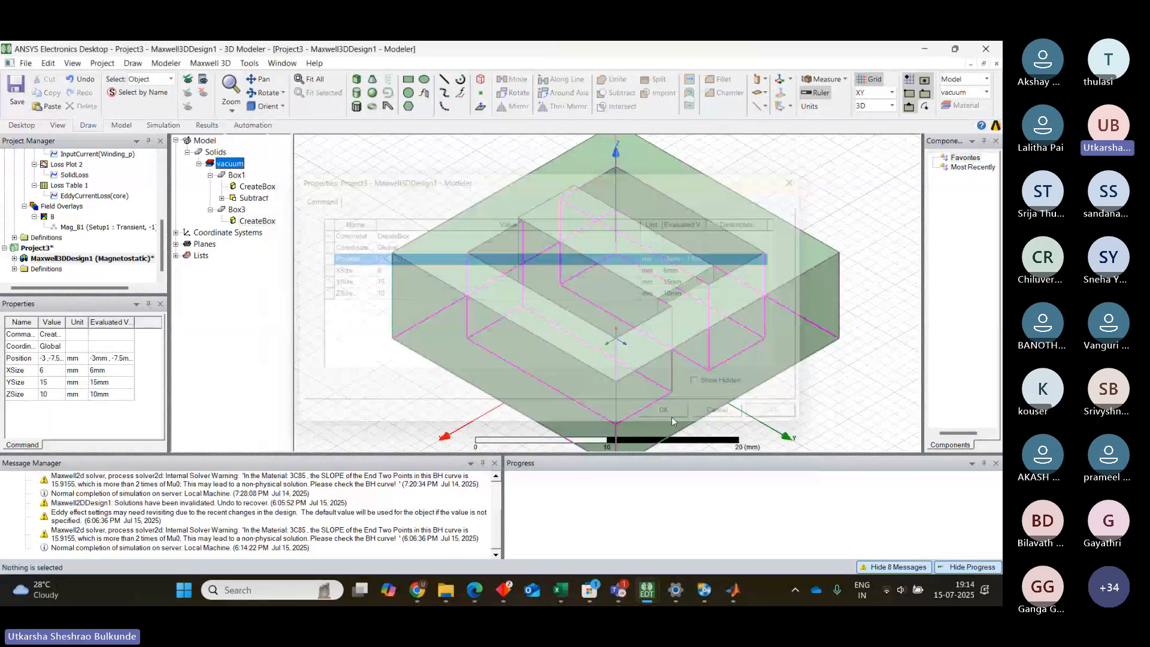
# Step: Examine from several angles how the third box sits around the core's central limb and extends beyond both core faces
pyautogui.click(801, 359)
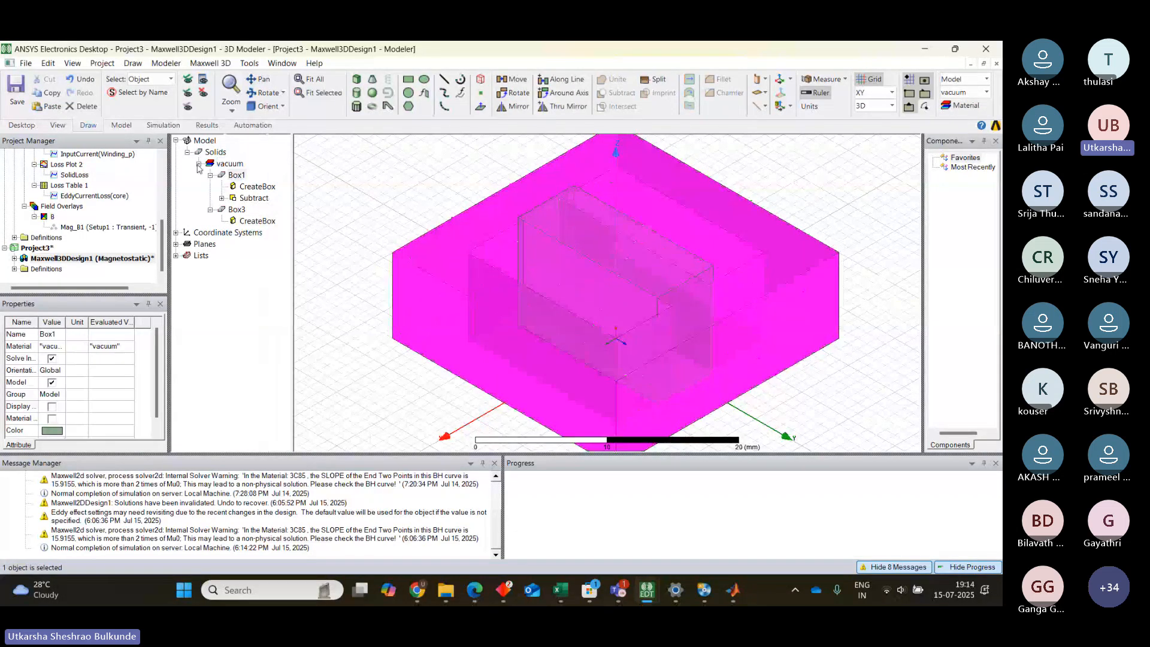
pyautogui.click(358, 214)
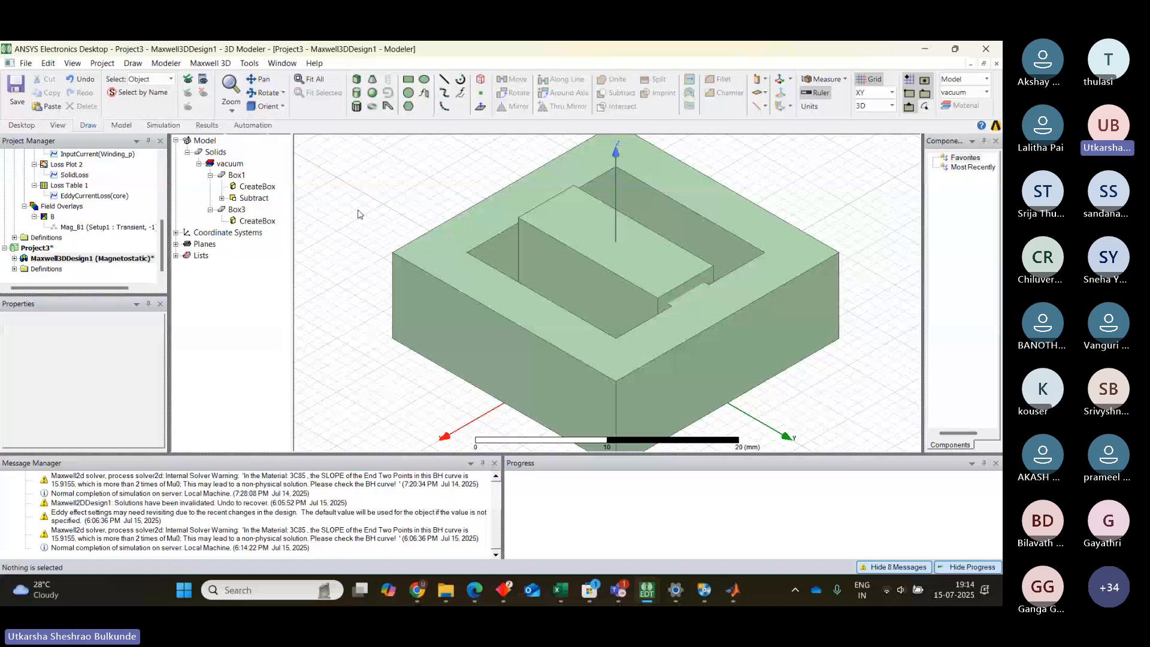
pyautogui.click(264, 92)
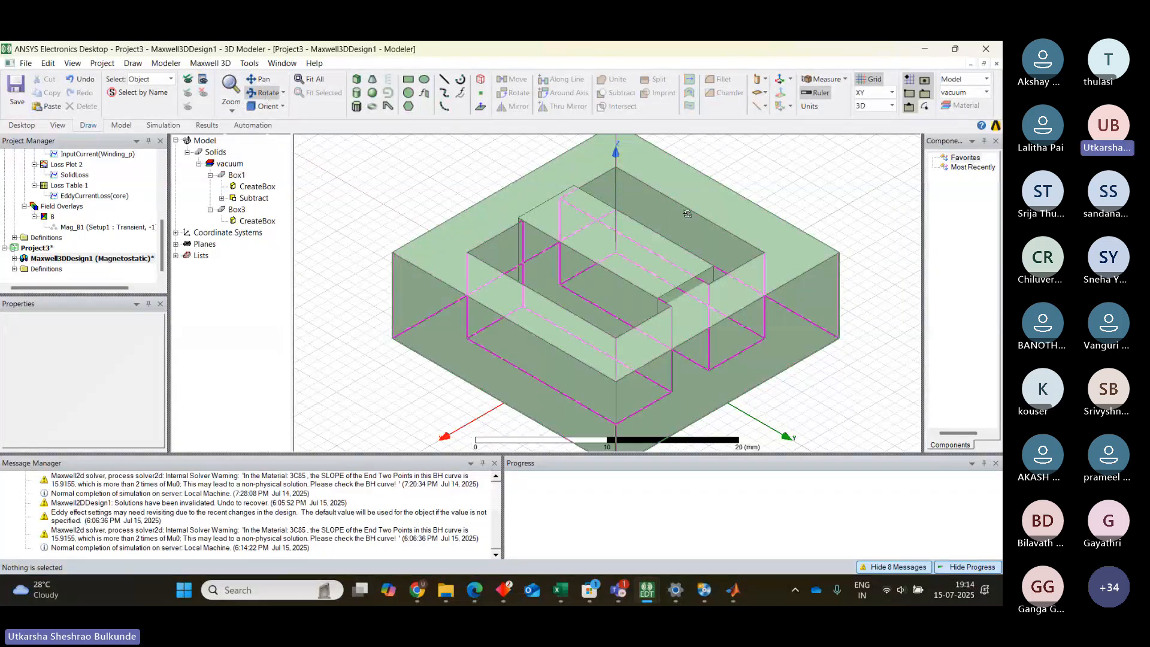
pyautogui.moveTo(870, 398); pyautogui.dragTo(798, 194)
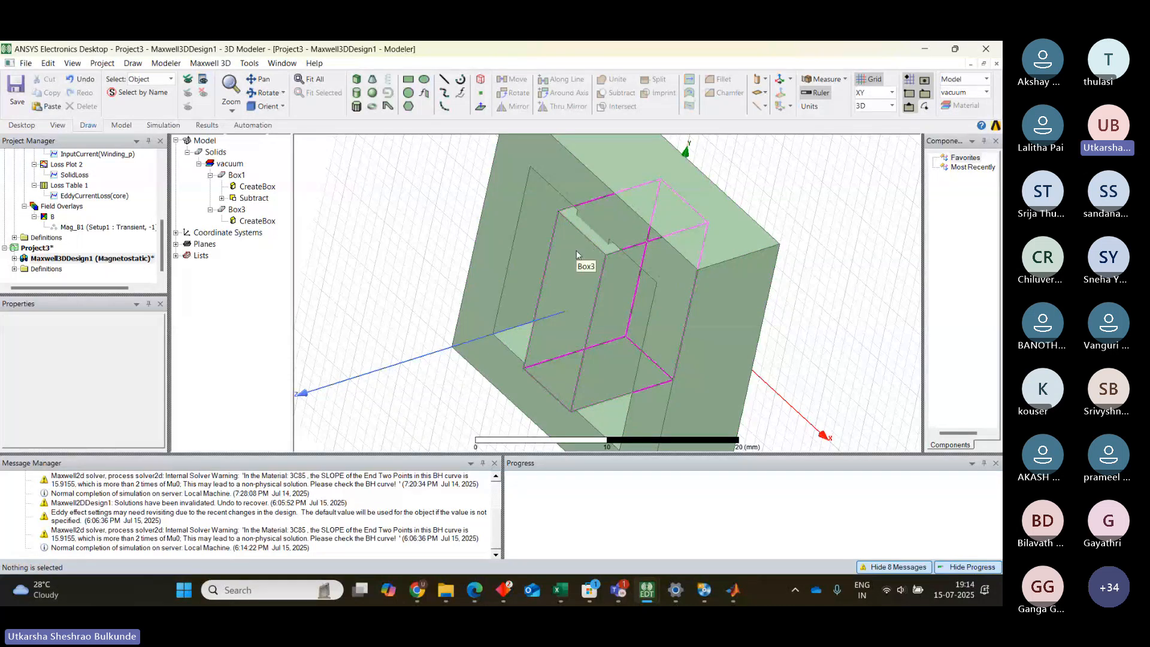
pyautogui.click(272, 96)
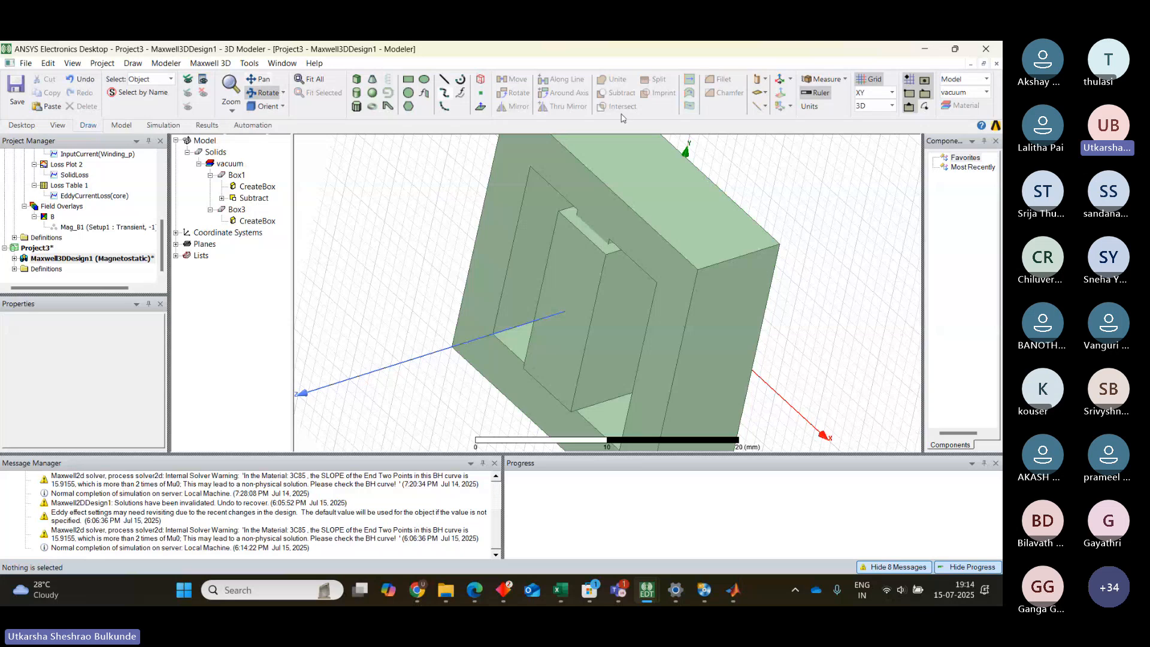
pyautogui.moveTo(774, 207); pyautogui.dragTo(727, 282)
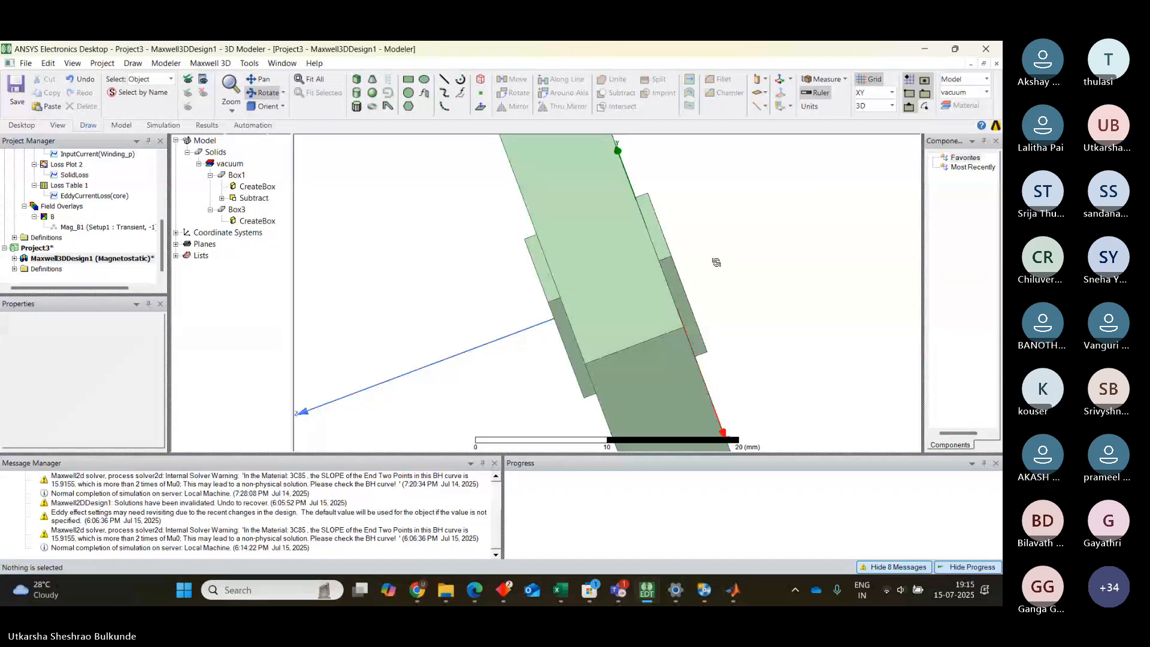
pyautogui.moveTo(719, 279)
pyautogui.mouseDown()
pyautogui.moveTo(729, 301)
pyautogui.moveTo(723, 292)
pyautogui.mouseUp()
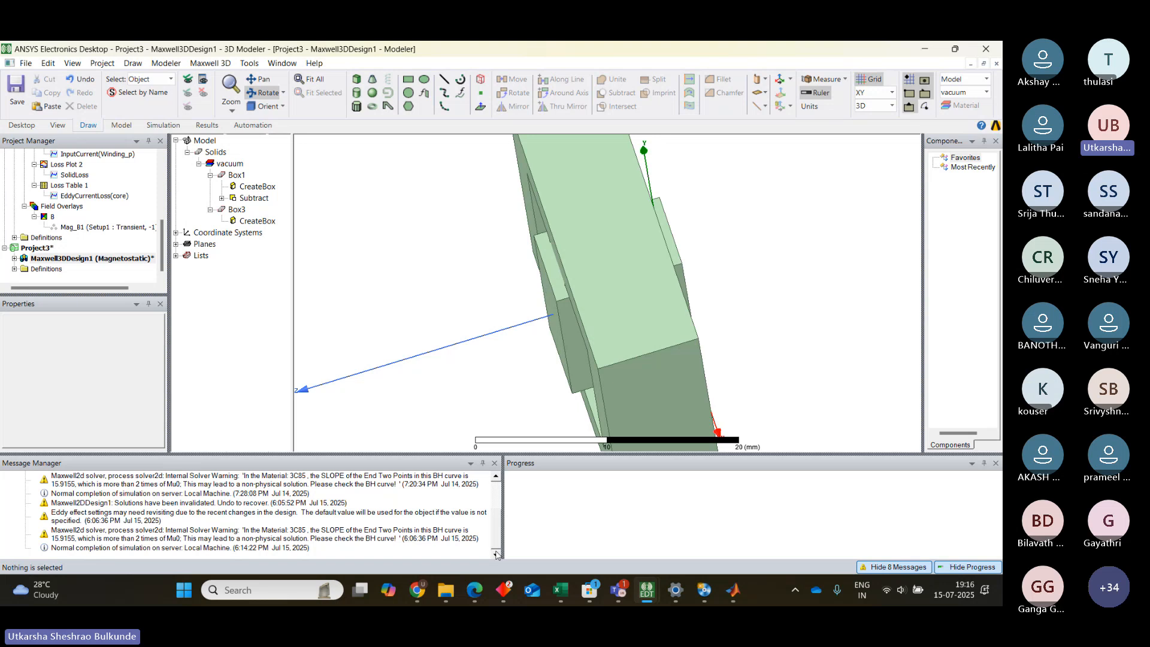
# Step: Switch to the Ansys manual PDF in the browser and erase the handwritten 6 mm markup from the transformer dimension figure
pyautogui.moveTo(474, 588)
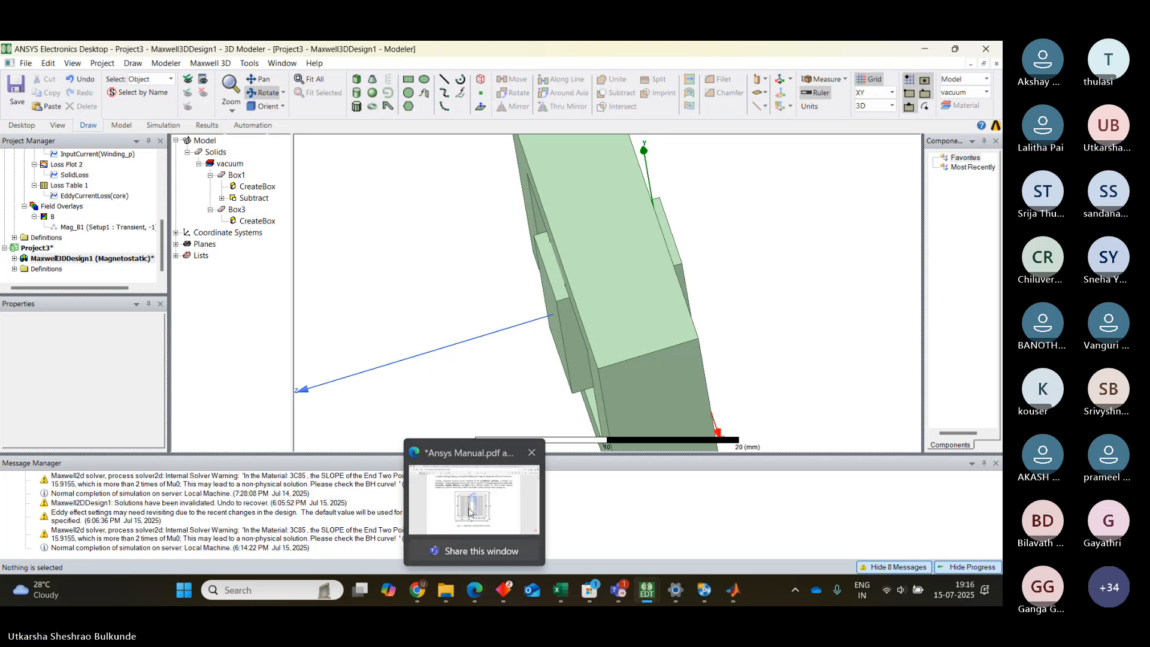
pyautogui.moveTo(470, 512)
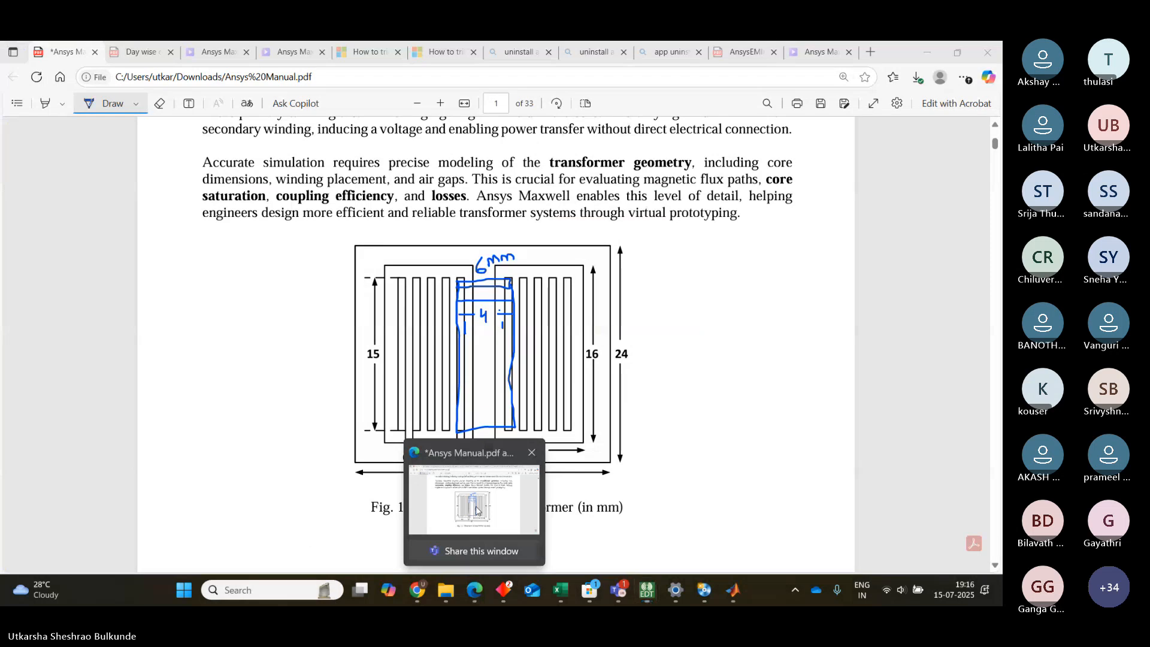
pyautogui.click(485, 490)
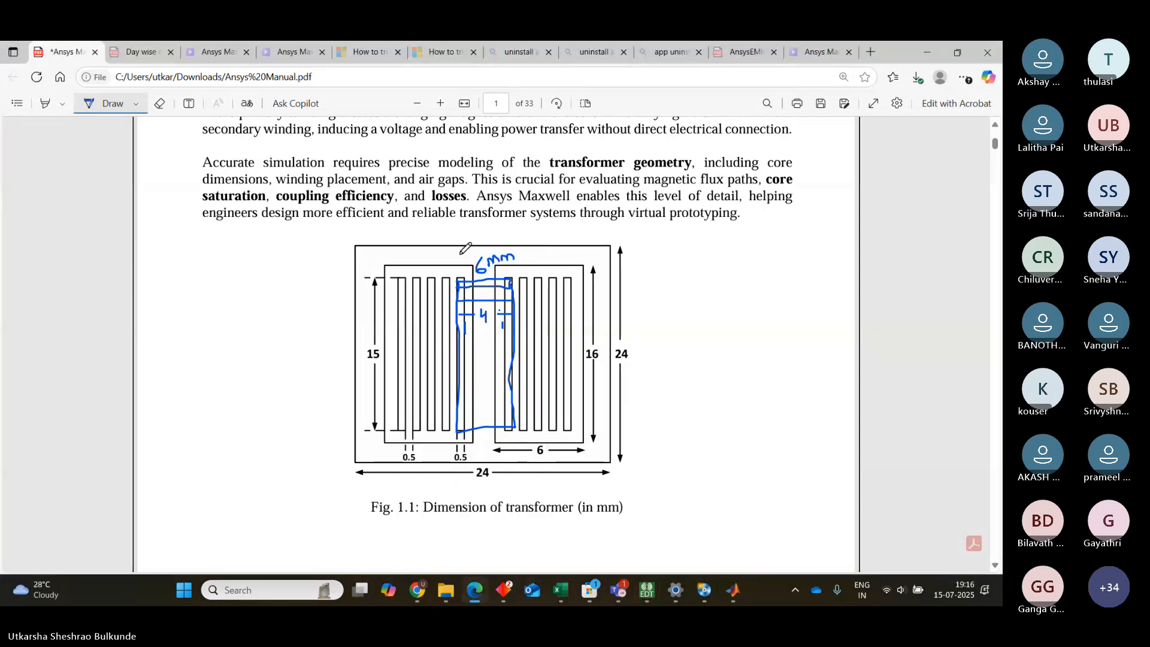
pyautogui.click(159, 103)
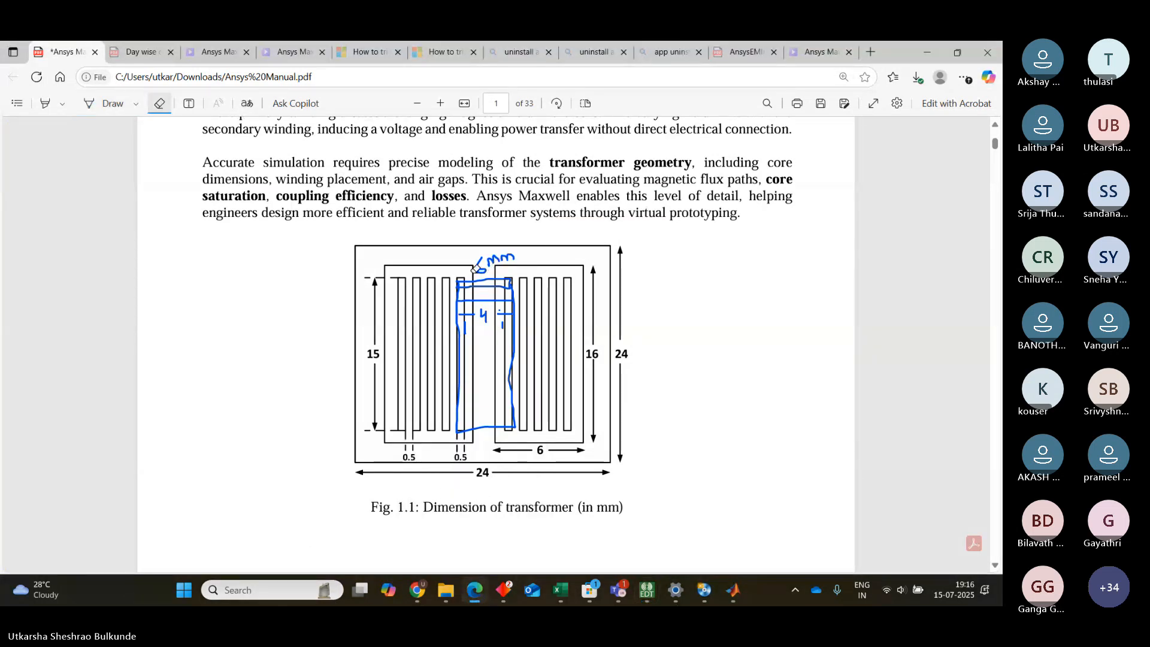
pyautogui.moveTo(475, 270)
pyautogui.mouseDown()
pyautogui.moveTo(502, 239)
pyautogui.moveTo(461, 342)
pyautogui.moveTo(460, 309)
pyautogui.moveTo(506, 316)
pyautogui.moveTo(507, 271)
pyautogui.mouseUp()
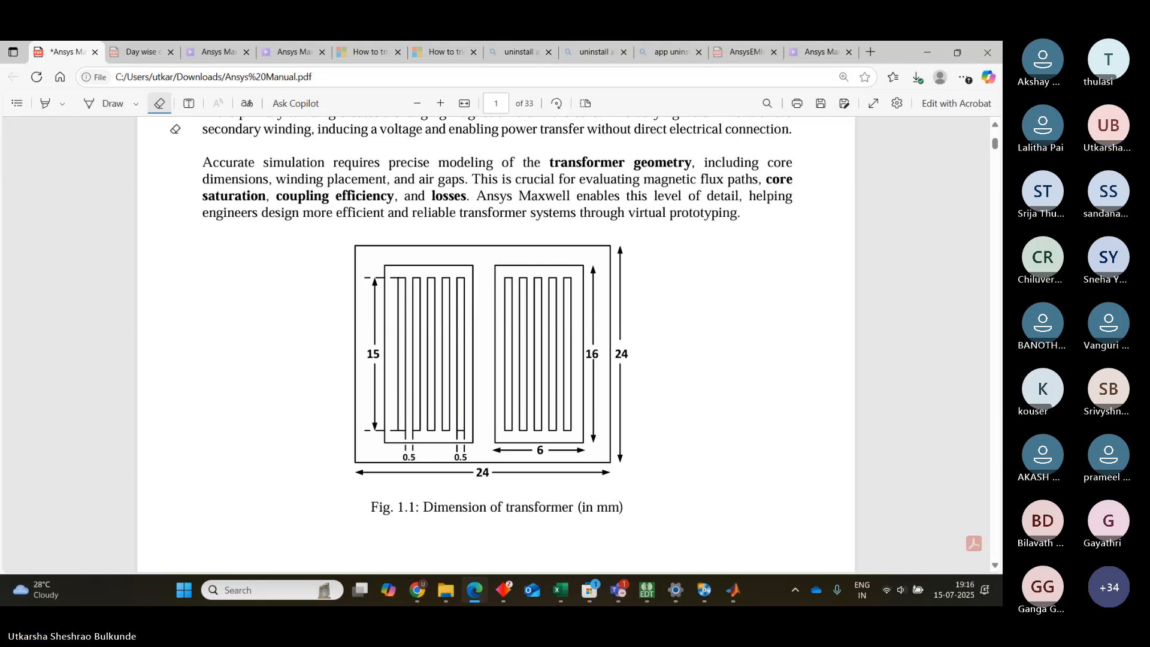
# Step: Outline the innermost winding turn around the central limb freehand on the dimension figure, and erase the outline
pyautogui.click(88, 105)
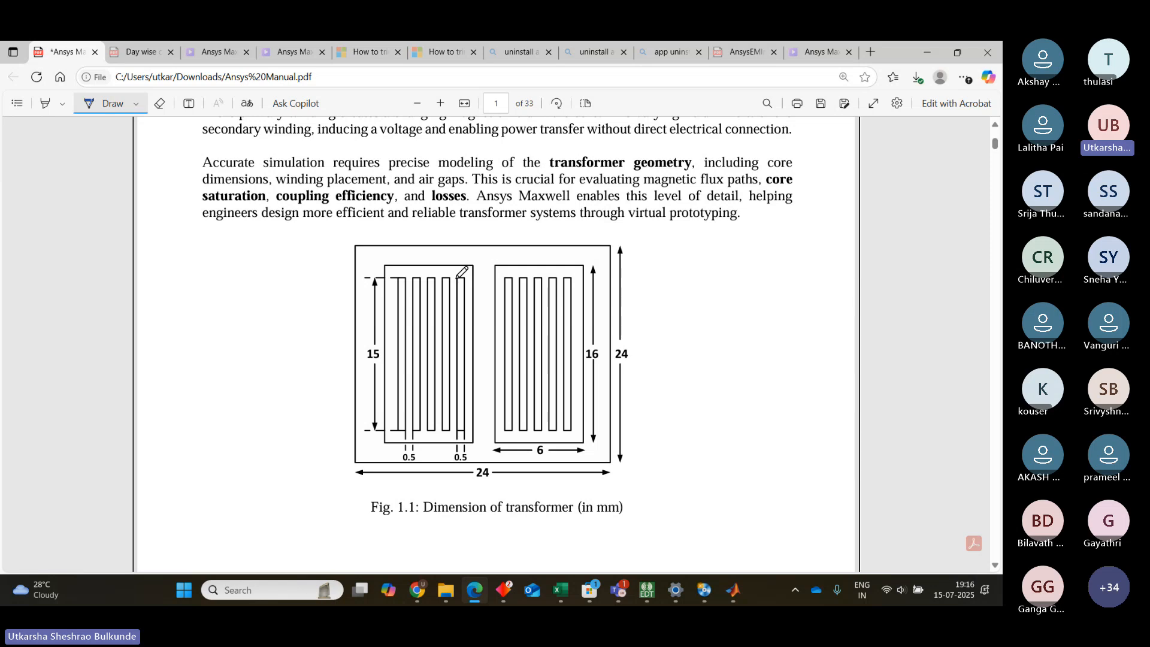
pyautogui.moveTo(459, 279)
pyautogui.mouseDown()
pyautogui.moveTo(464, 300)
pyautogui.moveTo(512, 281)
pyautogui.moveTo(513, 427)
pyautogui.moveTo(460, 430)
pyautogui.moveTo(458, 278)
pyautogui.mouseUp()
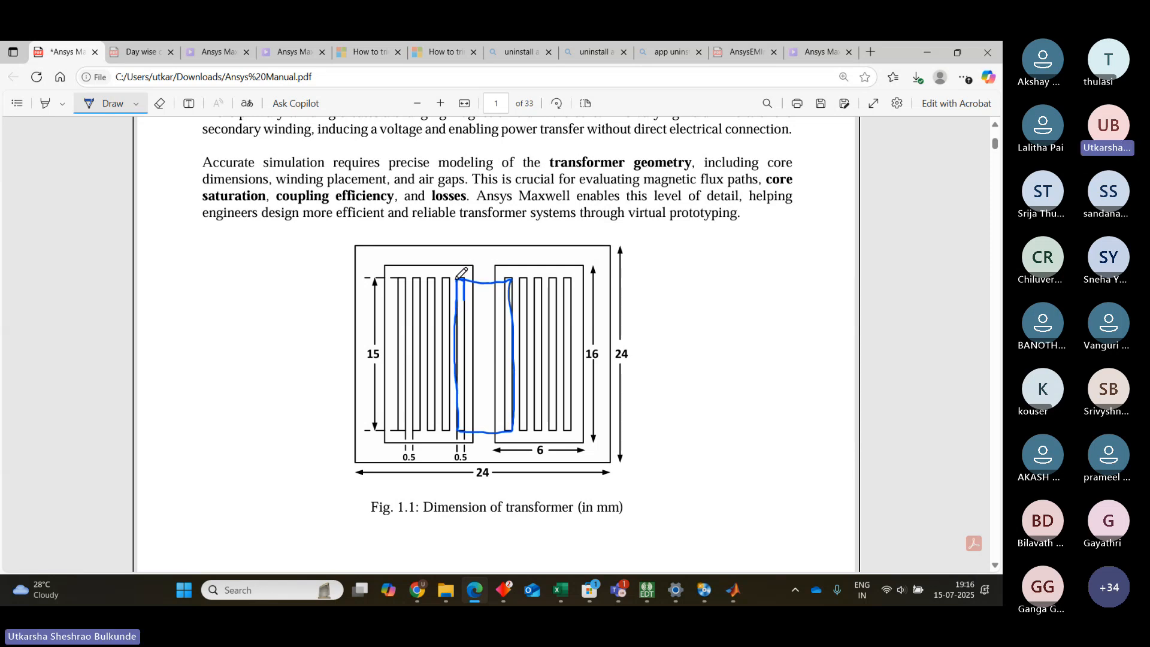
pyautogui.click(160, 104)
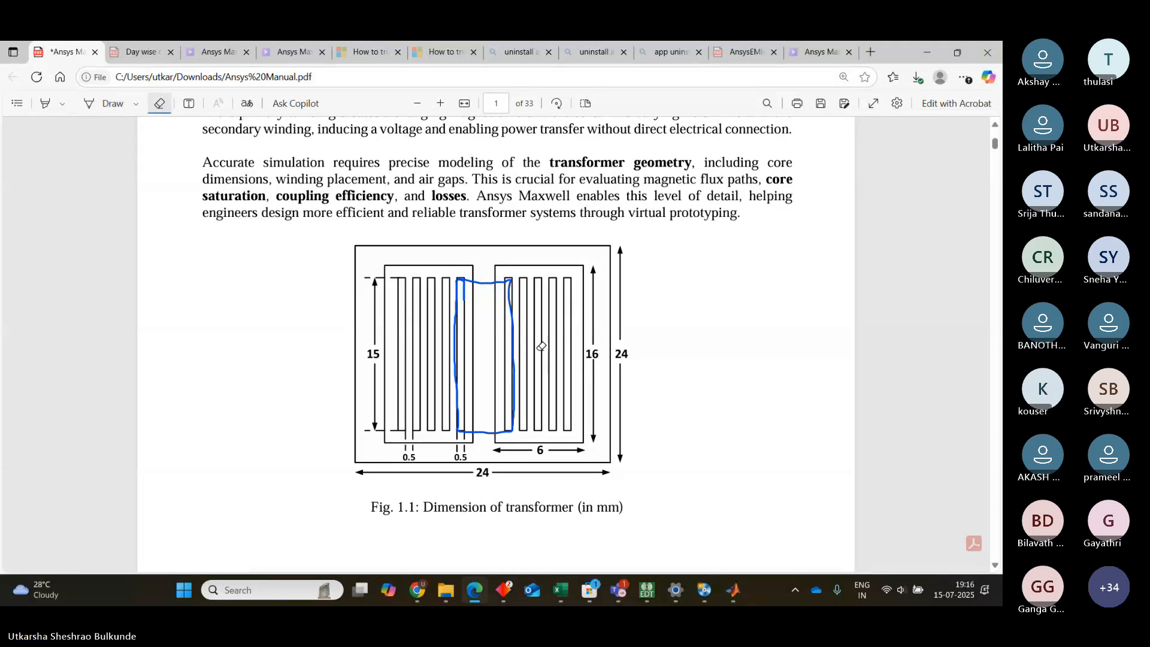
pyautogui.moveTo(471, 276); pyautogui.dragTo(519, 281)
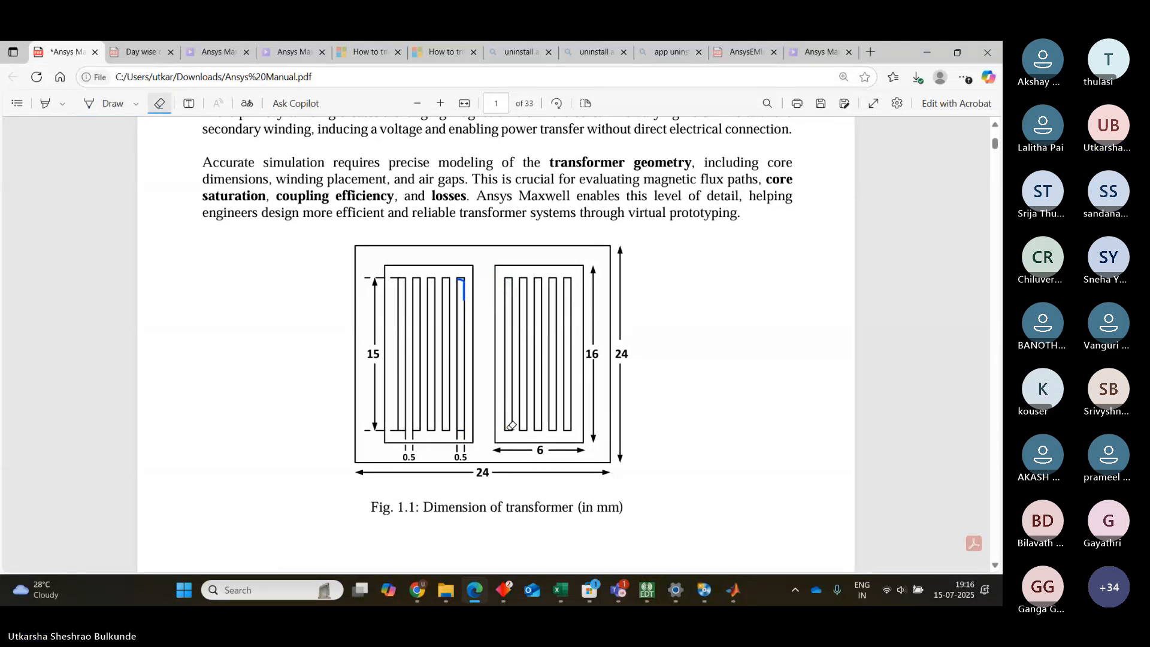
# Step: Trace the two innermost winding strips and their lower connection on the dimension figure, and erase the tracing
pyautogui.click(93, 105)
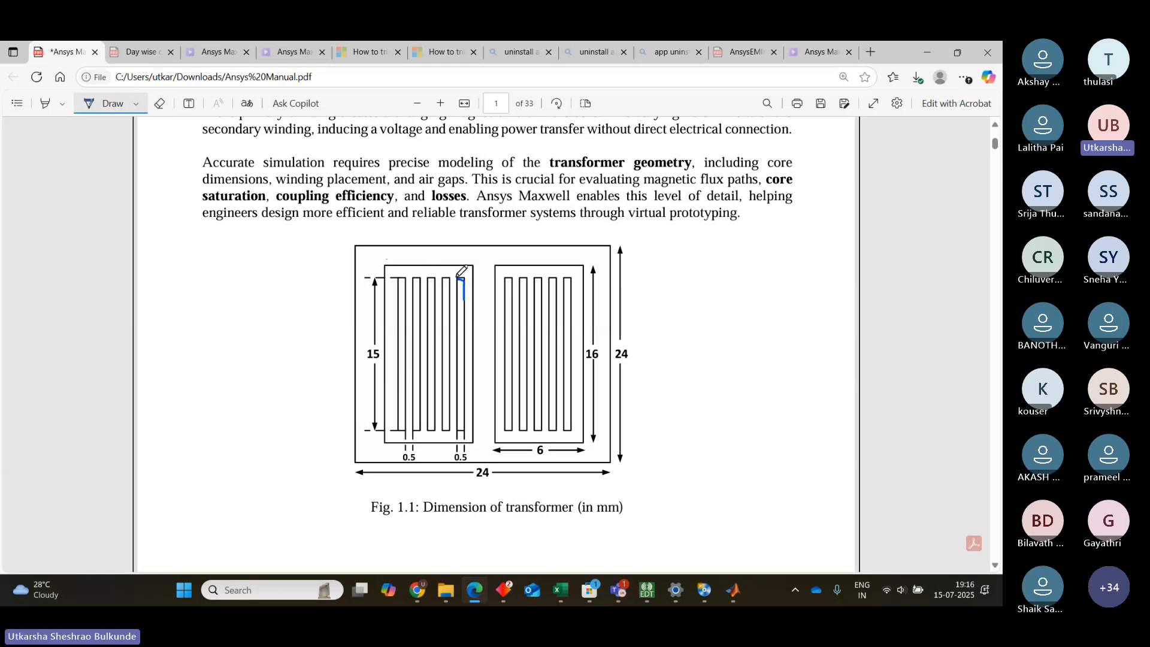
pyautogui.moveTo(459, 277)
pyautogui.mouseDown()
pyautogui.moveTo(471, 431)
pyautogui.moveTo(505, 427)
pyautogui.moveTo(509, 282)
pyautogui.moveTo(513, 430)
pyautogui.moveTo(459, 419)
pyautogui.moveTo(458, 276)
pyautogui.mouseUp()
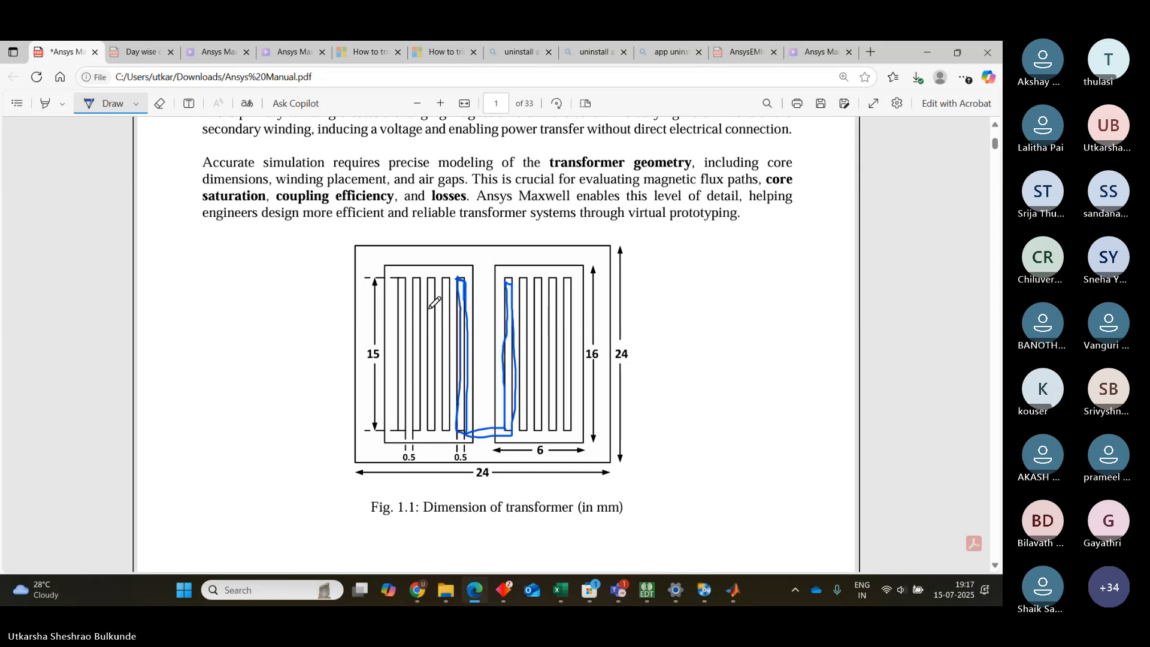
pyautogui.click(159, 103)
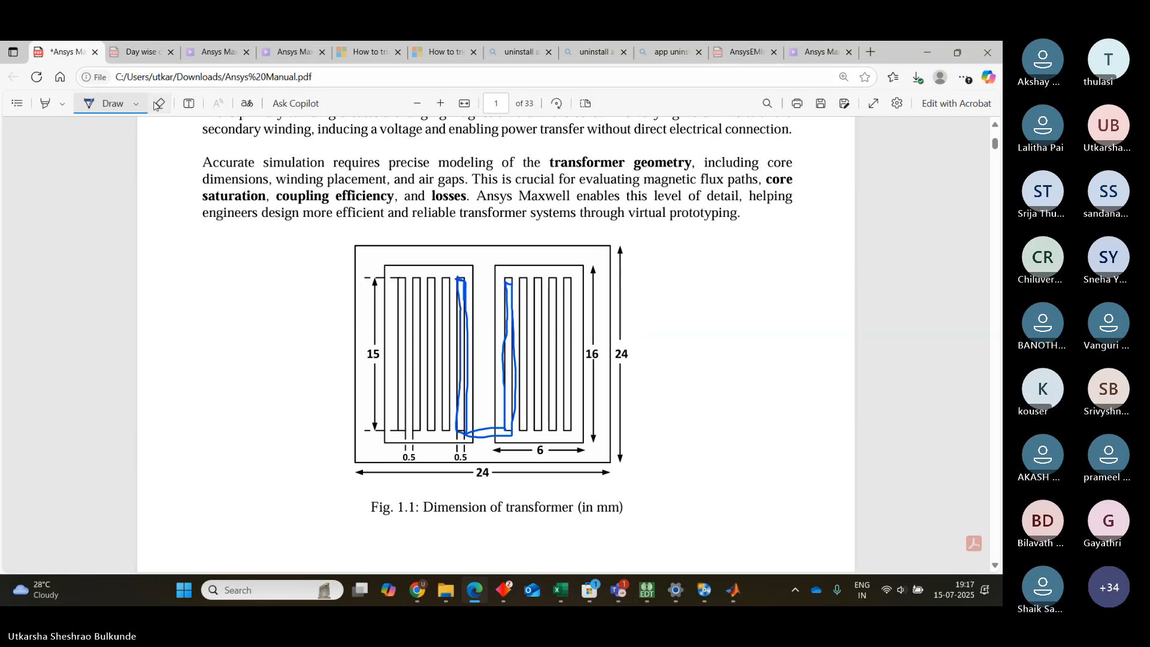
pyautogui.click(456, 400)
# Step: Switch back to the Maxwell 3D model and highlight Box3 to examine its extent through the core
pyautogui.moveTo(647, 590)
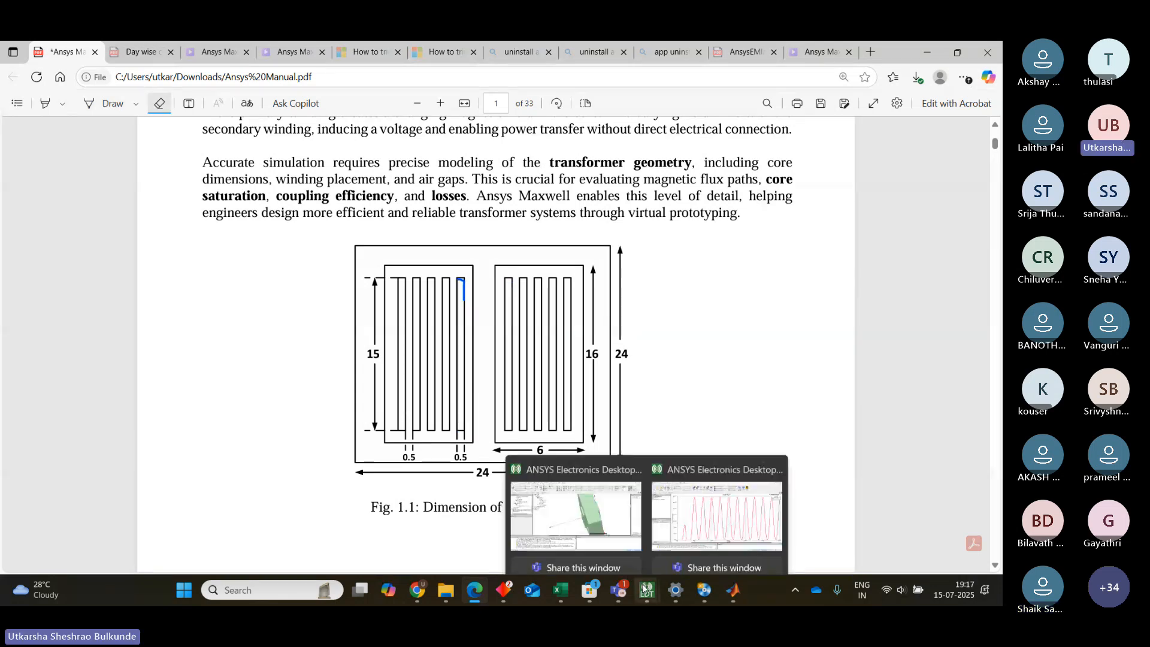
pyautogui.click(599, 515)
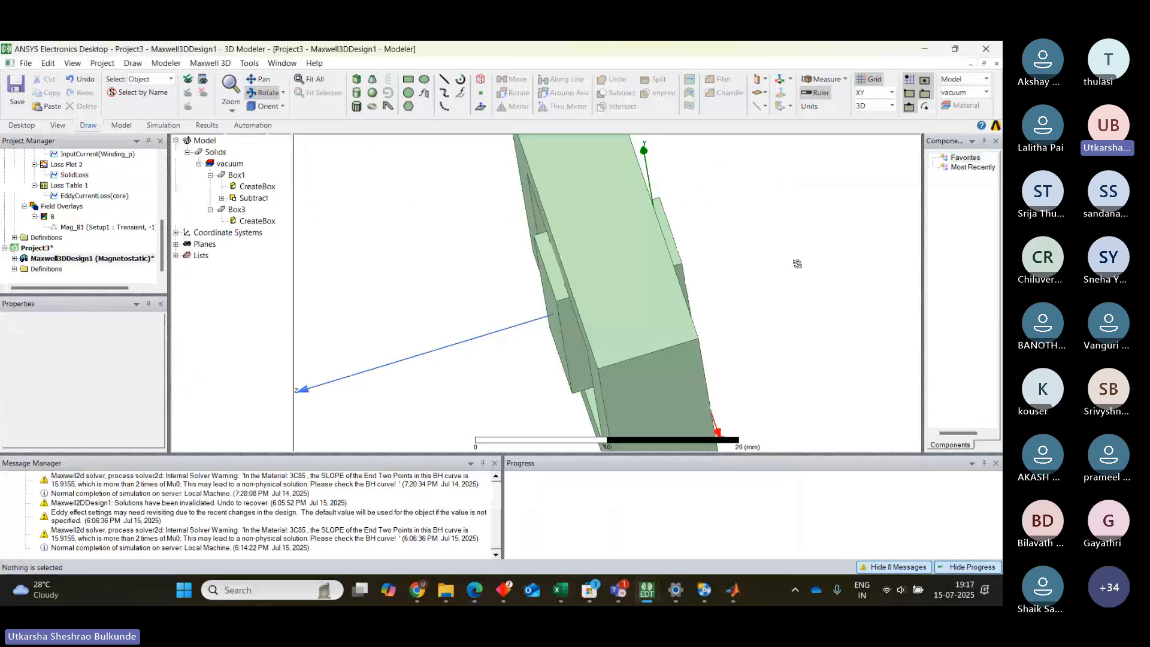
pyautogui.click(236, 210)
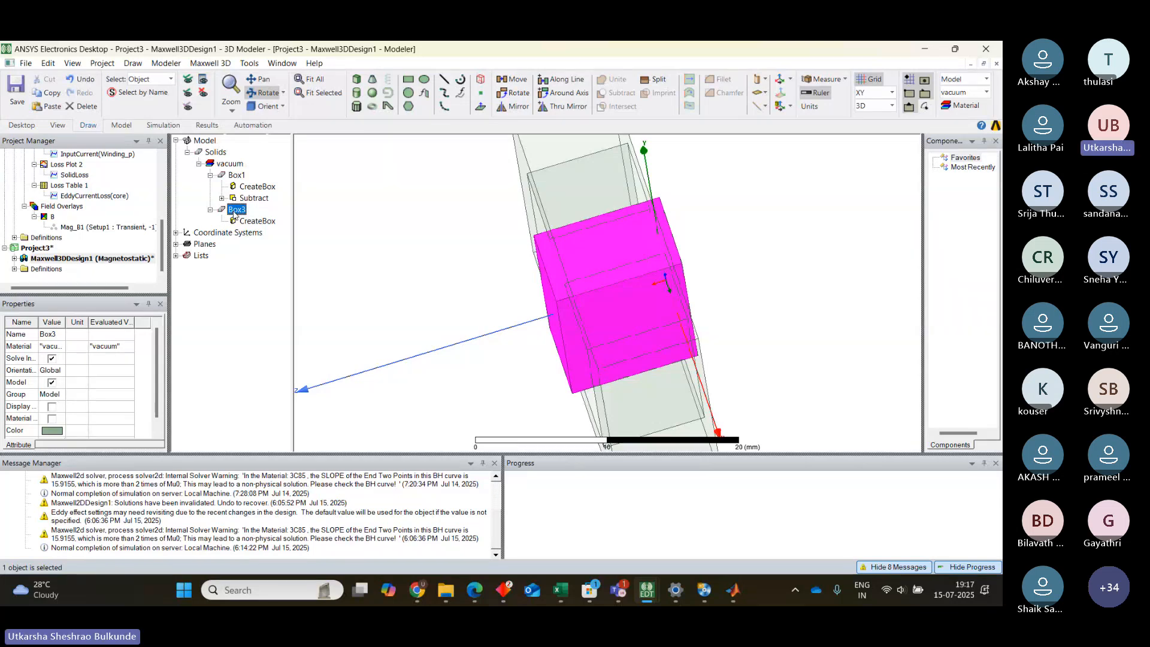
pyautogui.click(257, 272)
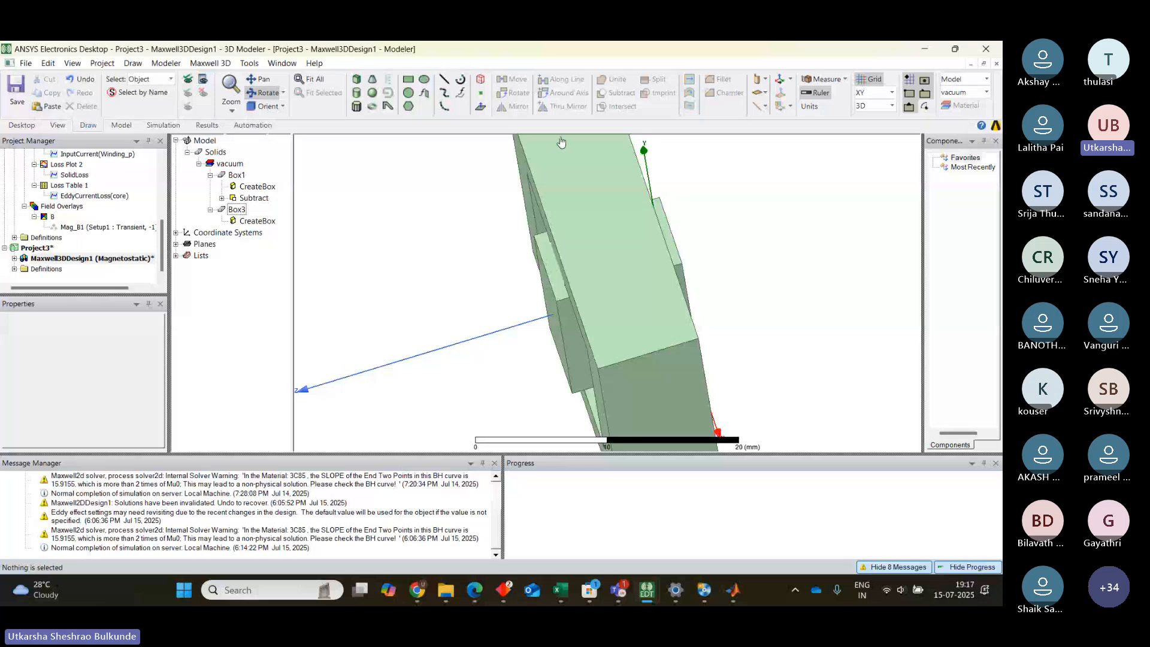
# Step: Duplicate Box3 in place and open the creation properties of the copy, Box4
pyautogui.click(237, 210)
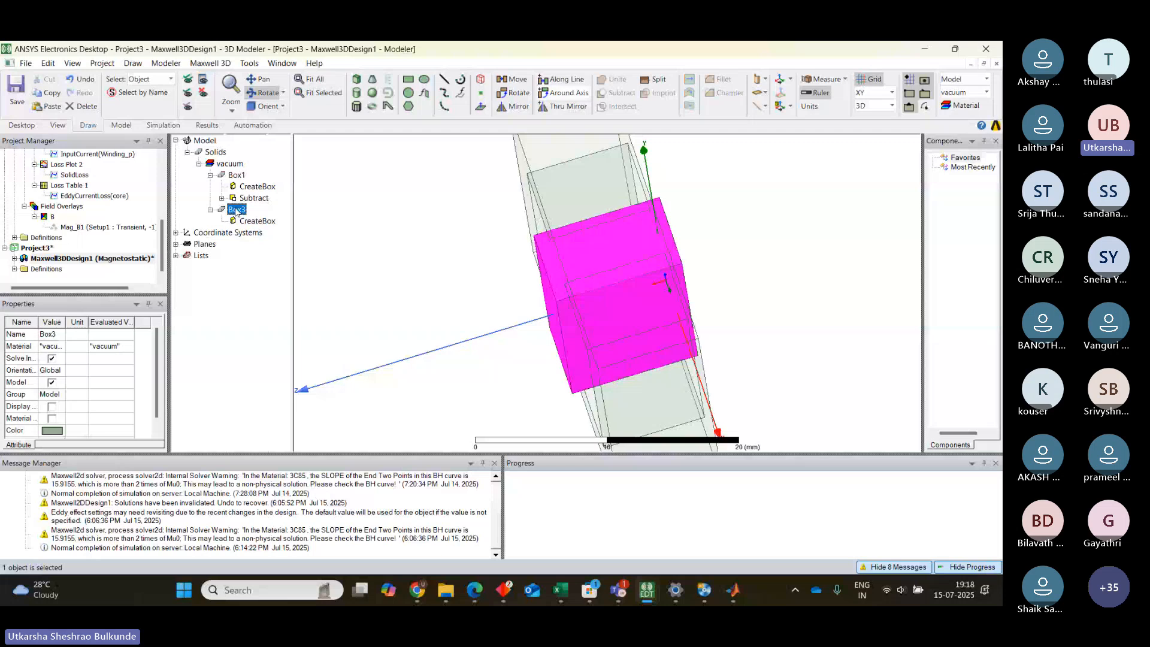
pyautogui.hotkey('ctrl', 'c')
pyautogui.hotkey('ctrl', 'v')
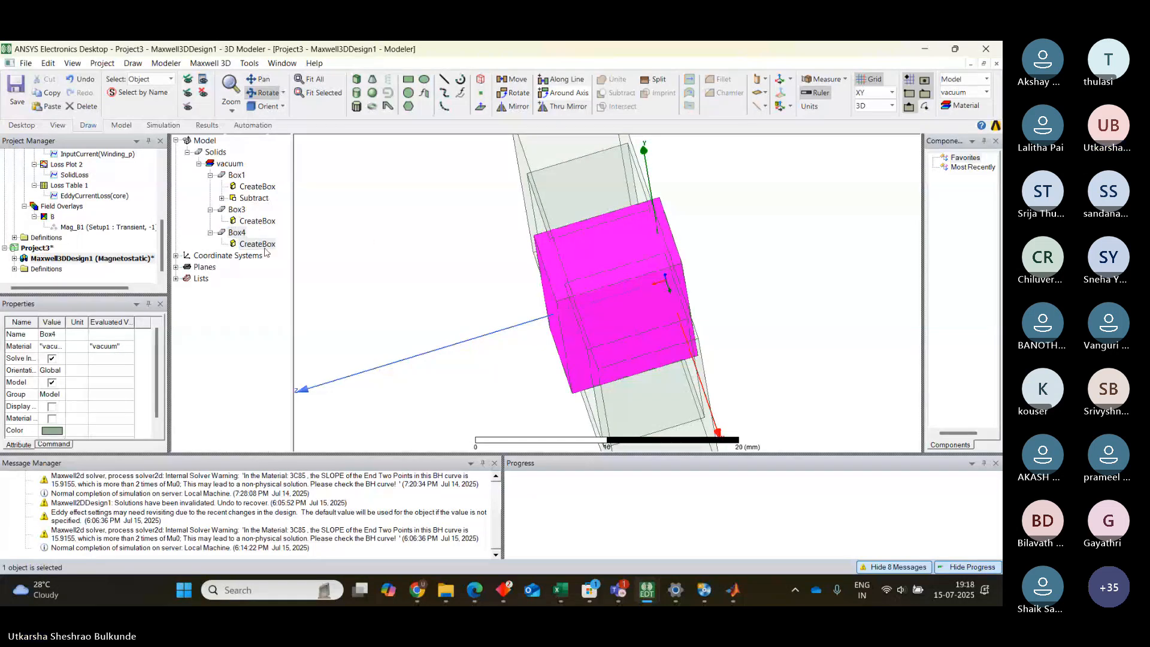
pyautogui.doubleClick(257, 244)
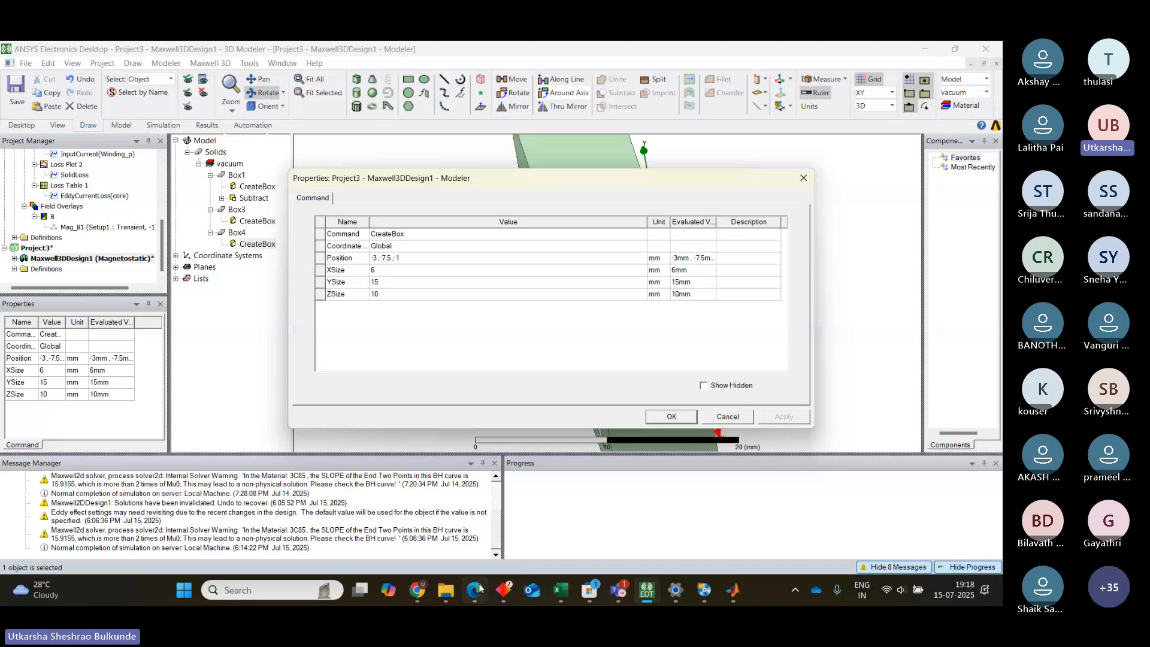
# Step: Switch to the Ansys manual PDF and mark freehand the gaps between the central limb and the innermost winding strips on both sides
pyautogui.moveTo(475, 591)
pyautogui.click(482, 500)
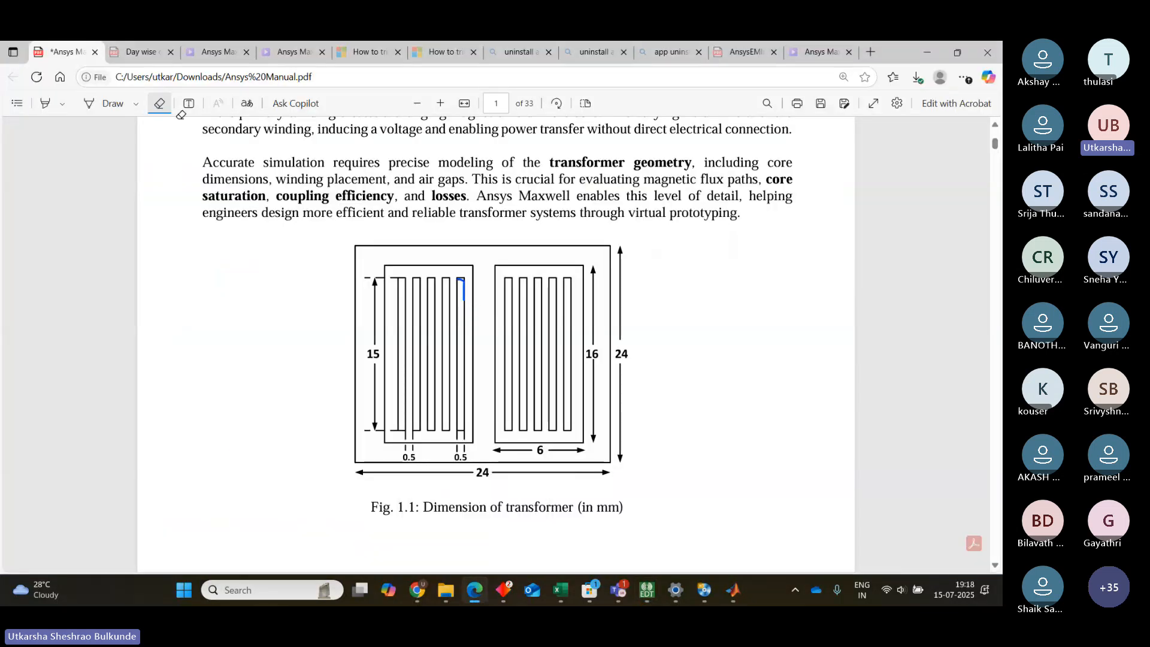
pyautogui.click(98, 105)
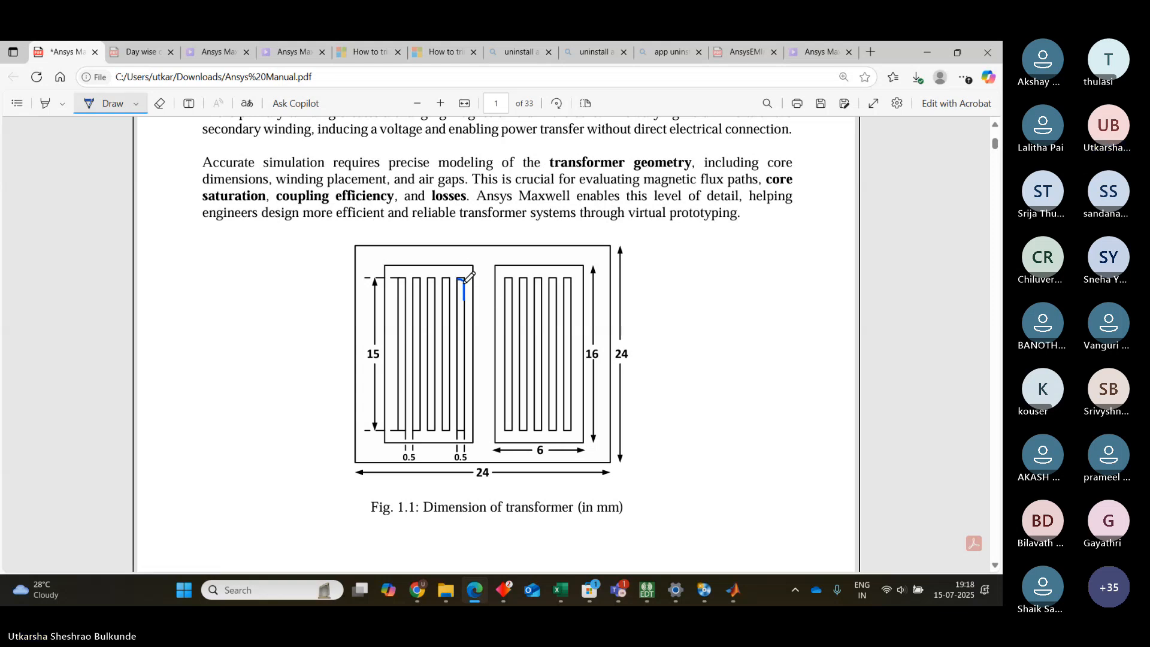
pyautogui.moveTo(466, 286); pyautogui.dragTo(471, 429)
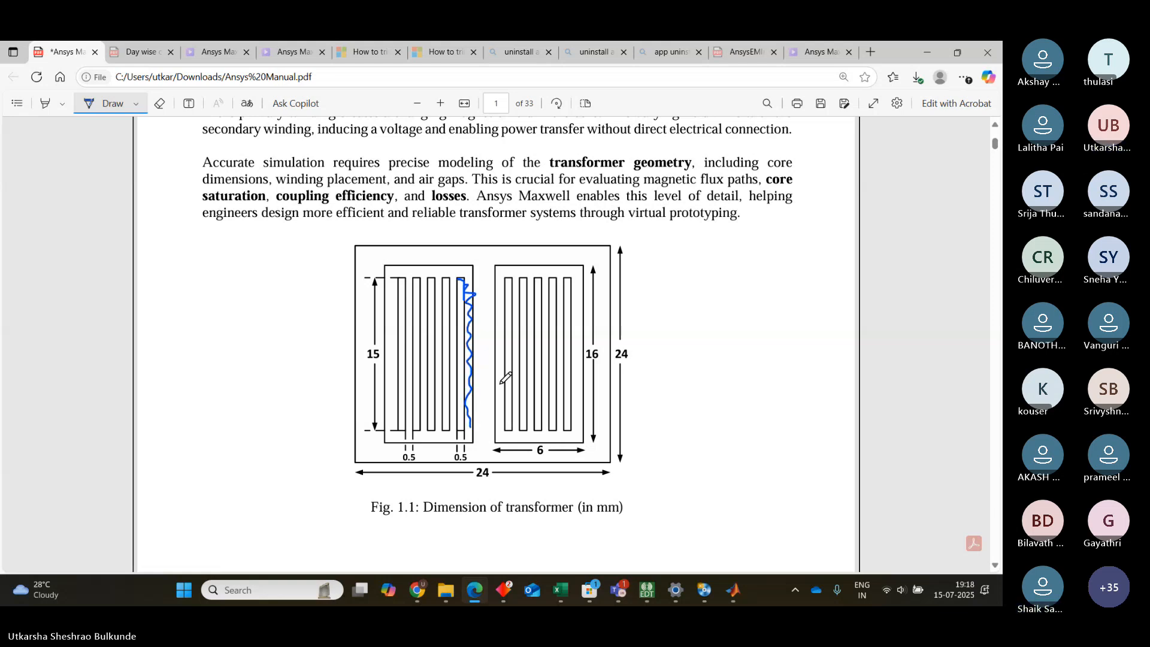
pyautogui.moveTo(503, 286); pyautogui.dragTo(501, 366)
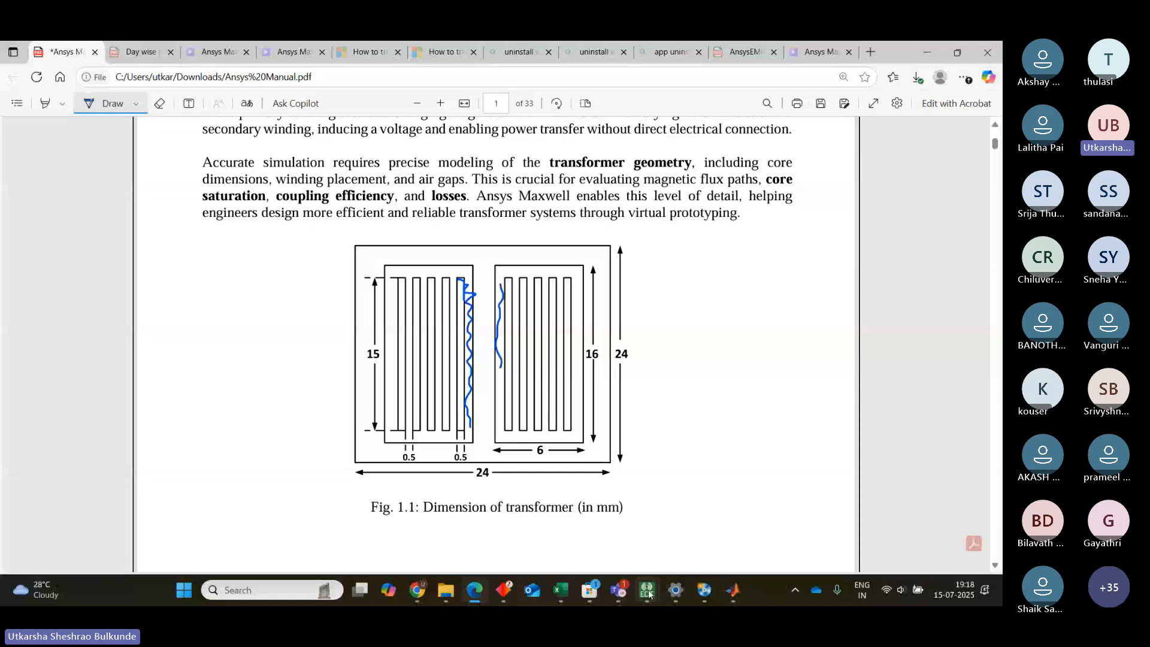
# Step: Switch back to the Maxwell 3D model and set Box4's X size to 5 mm and Z size to 9 mm, checking the dimension figure
pyautogui.moveTo(645, 589)
pyautogui.click(576, 499)
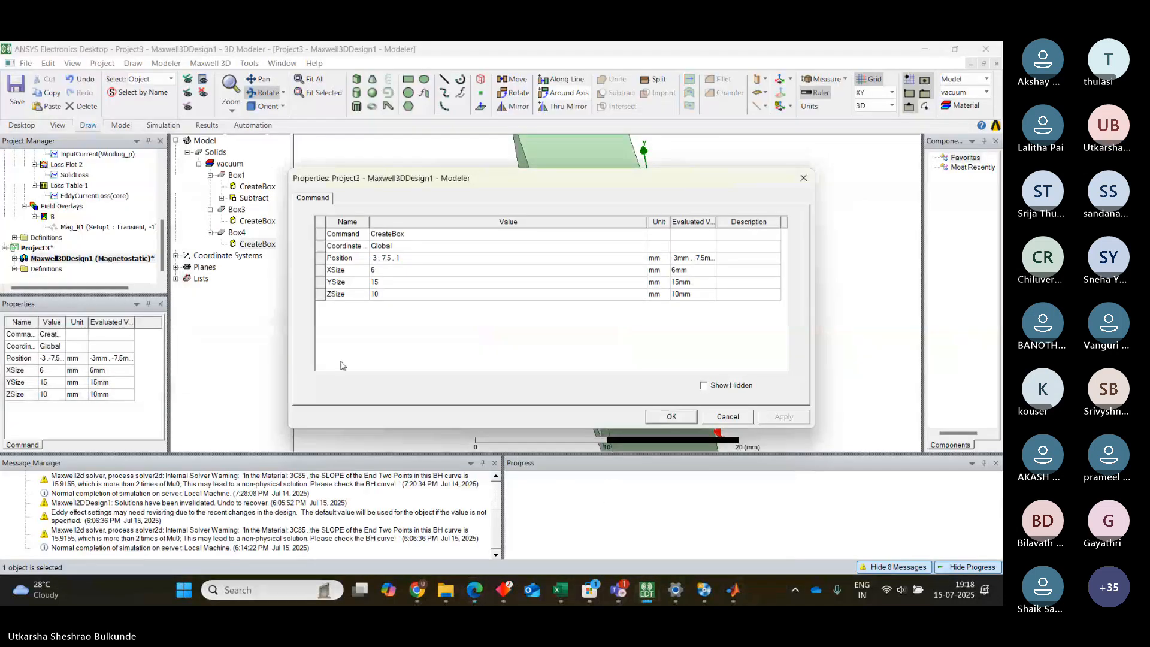
pyautogui.click(380, 273)
pyautogui.click(380, 273)
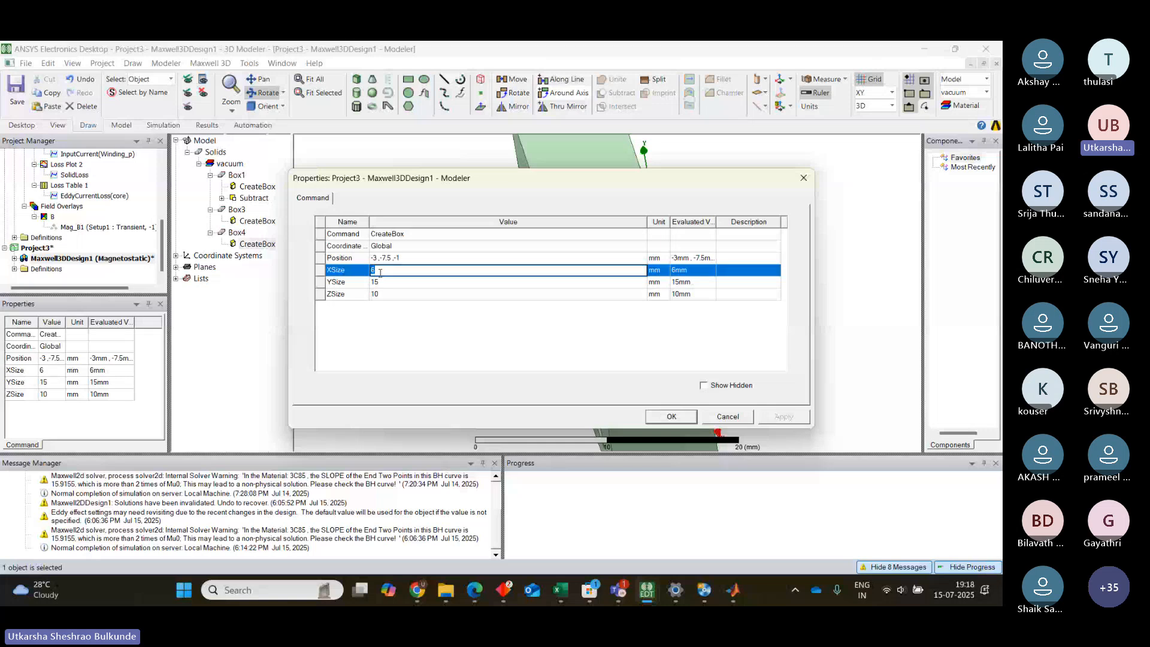
pyautogui.write('5')
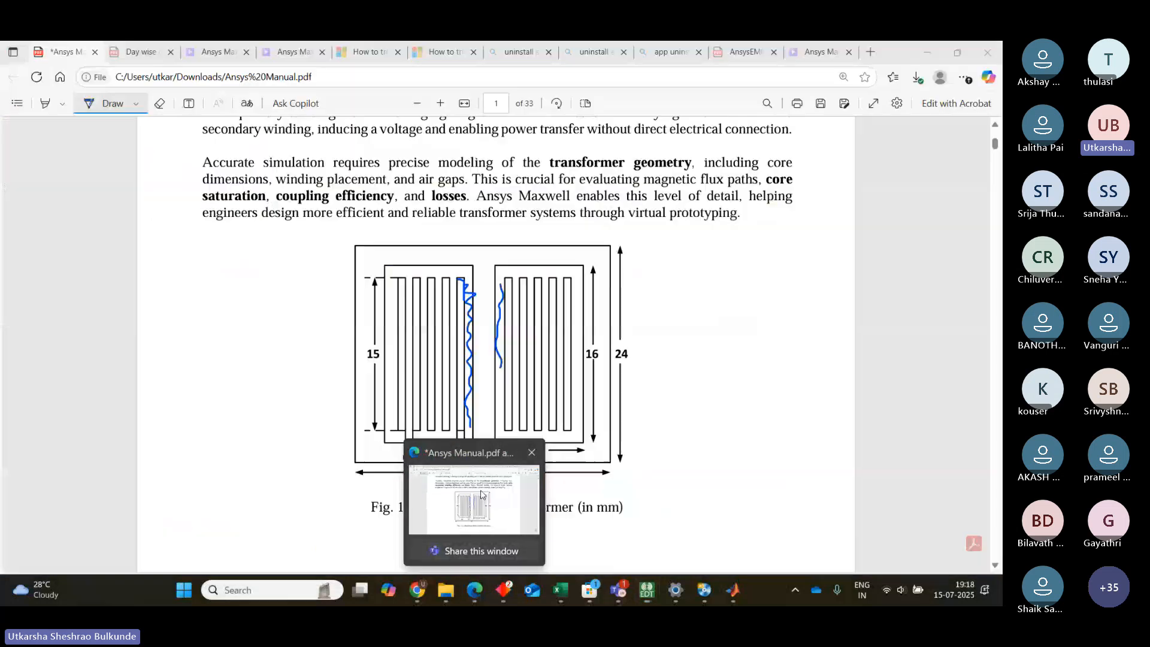
pyautogui.click(481, 495)
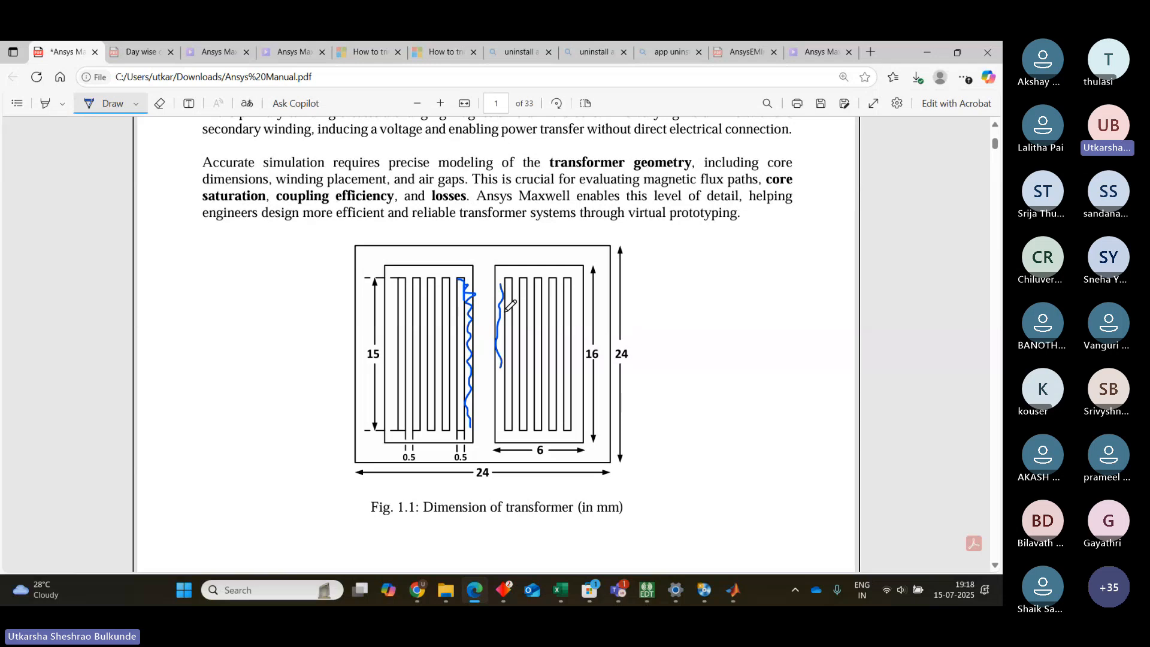
pyautogui.moveTo(507, 312); pyautogui.dragTo(511, 313)
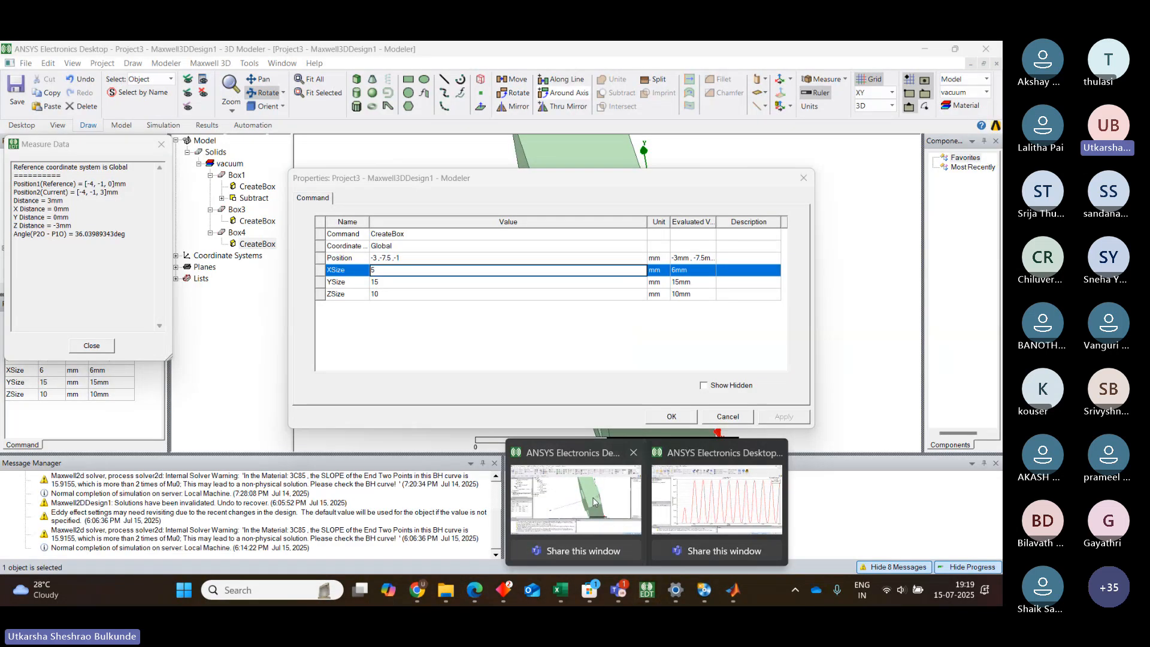
pyautogui.click(594, 502)
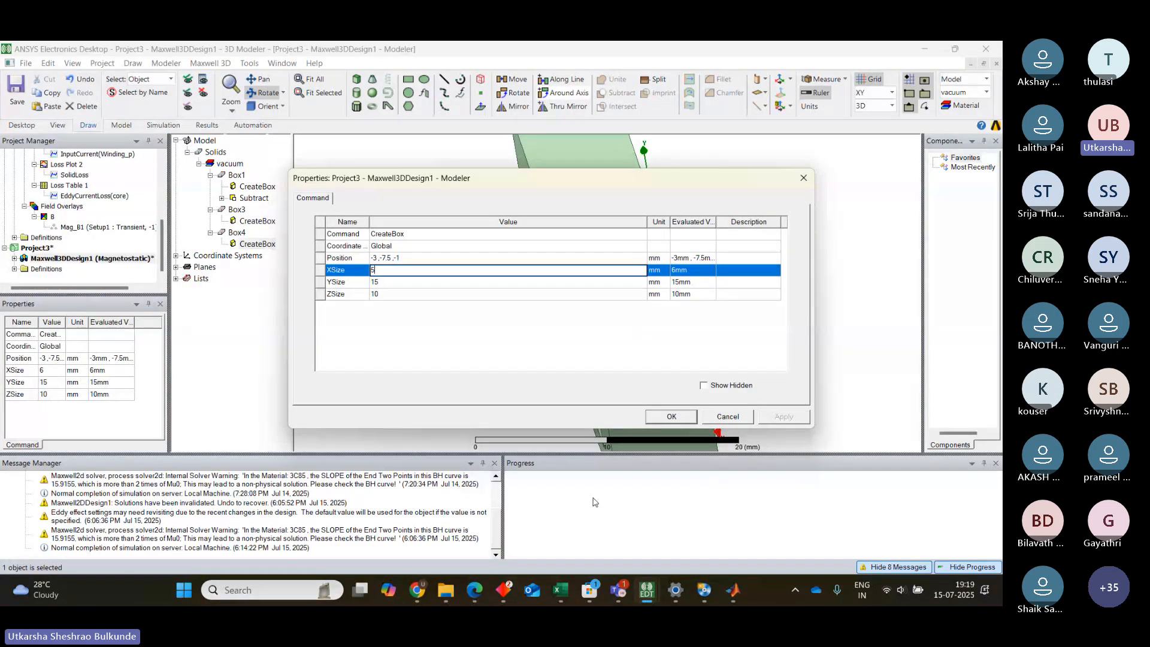
pyautogui.click(379, 295)
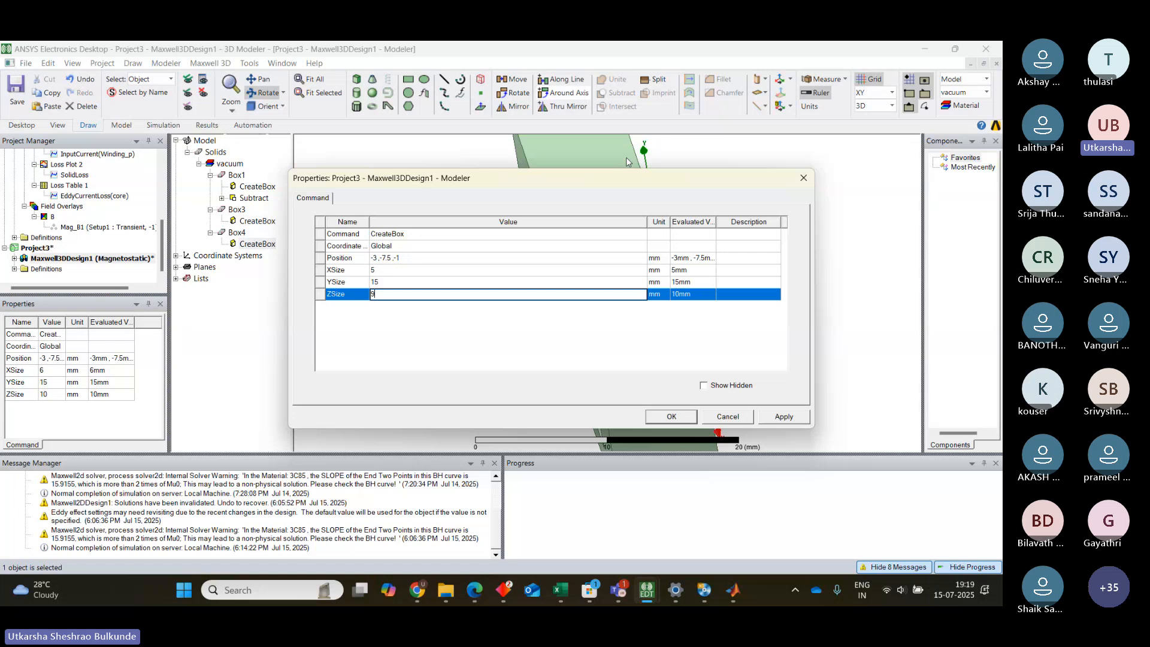
# Step: Set Box4's position to -2.5, -7.5, -0.5 mm and apply the changed box properties
pyautogui.click(379, 259)
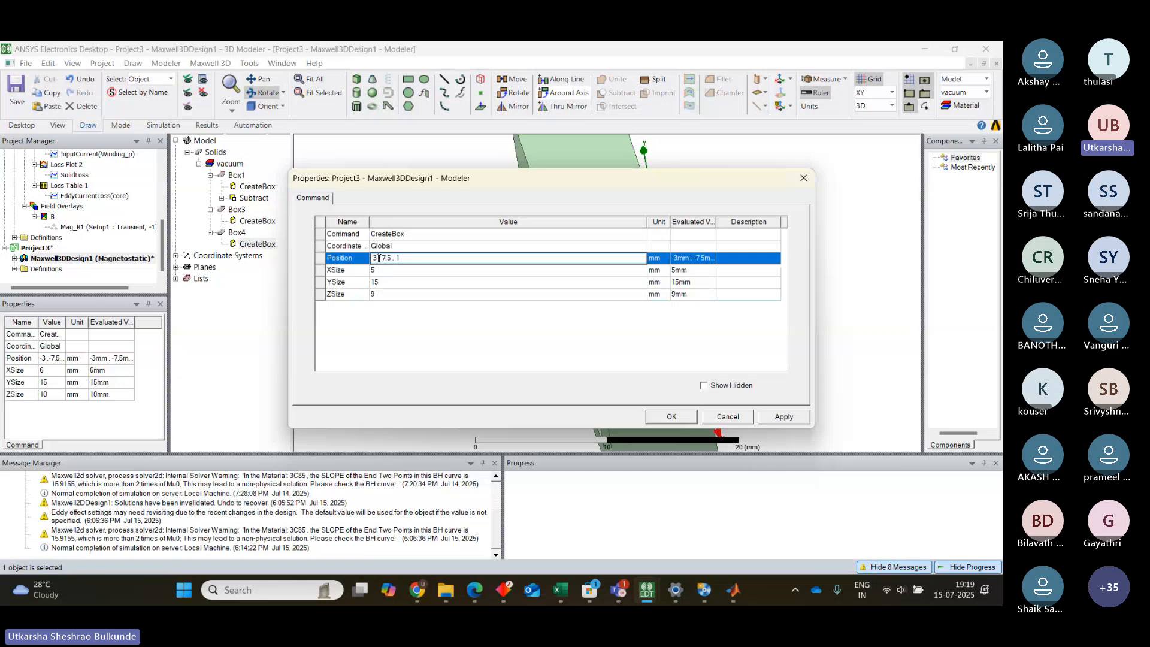
pyautogui.press('BackSpace')
pyautogui.write('2.5')
pyautogui.click(407, 259)
pyautogui.press('BackSpace')
pyautogui.write('0.5')
pyautogui.click(555, 130)
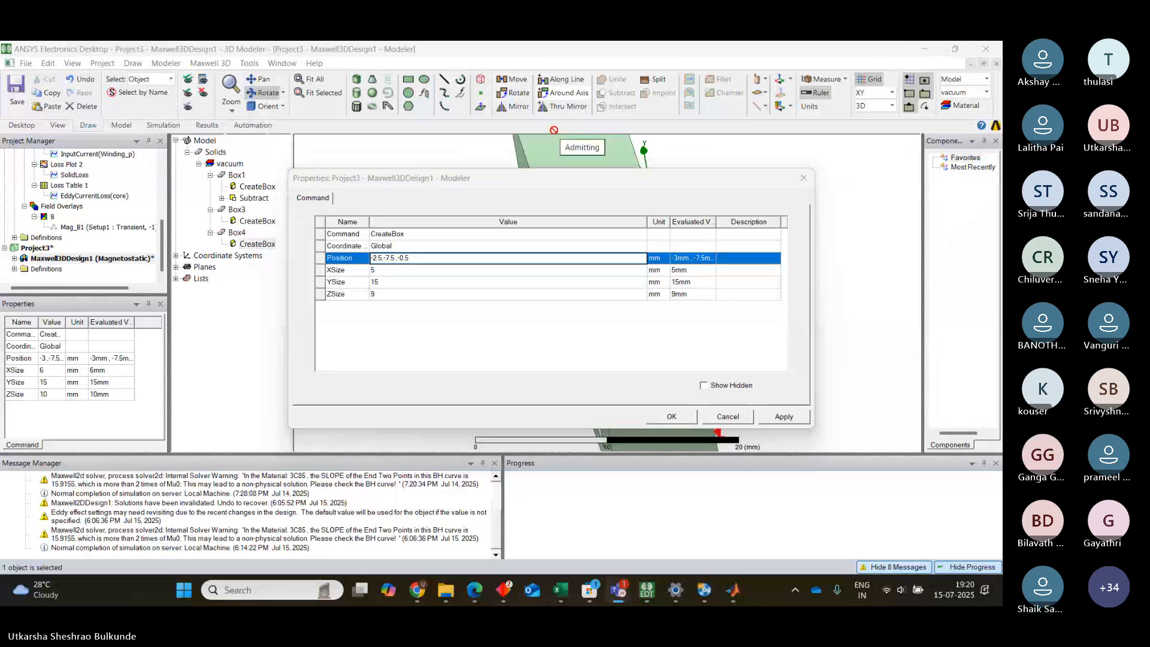
pyautogui.click(555, 131)
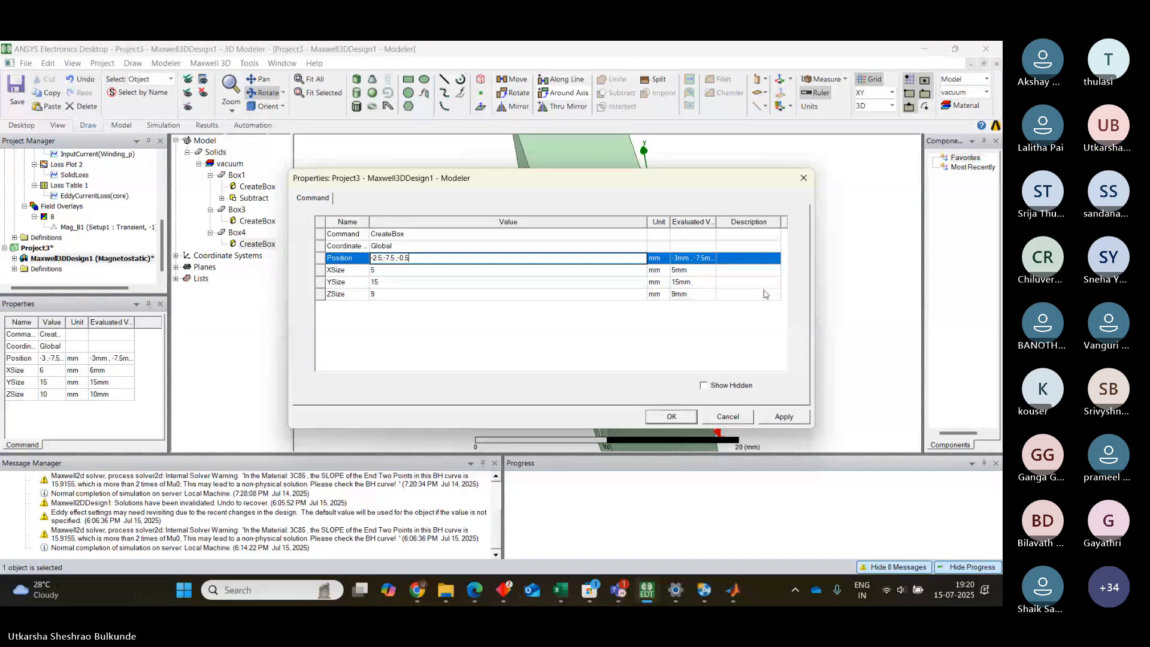
pyautogui.click(782, 418)
pyautogui.click(672, 418)
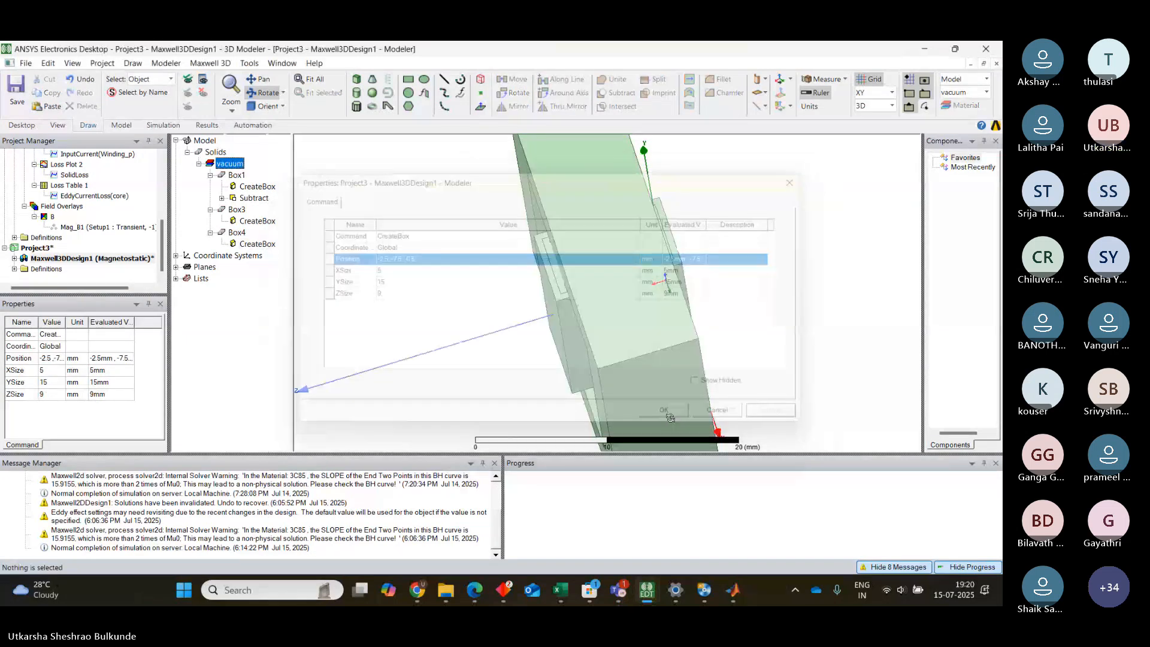
# Step: Subtract Box4 from Box3 to hollow out the first winding turn, without keeping a clone of the tool object
pyautogui.click(734, 260)
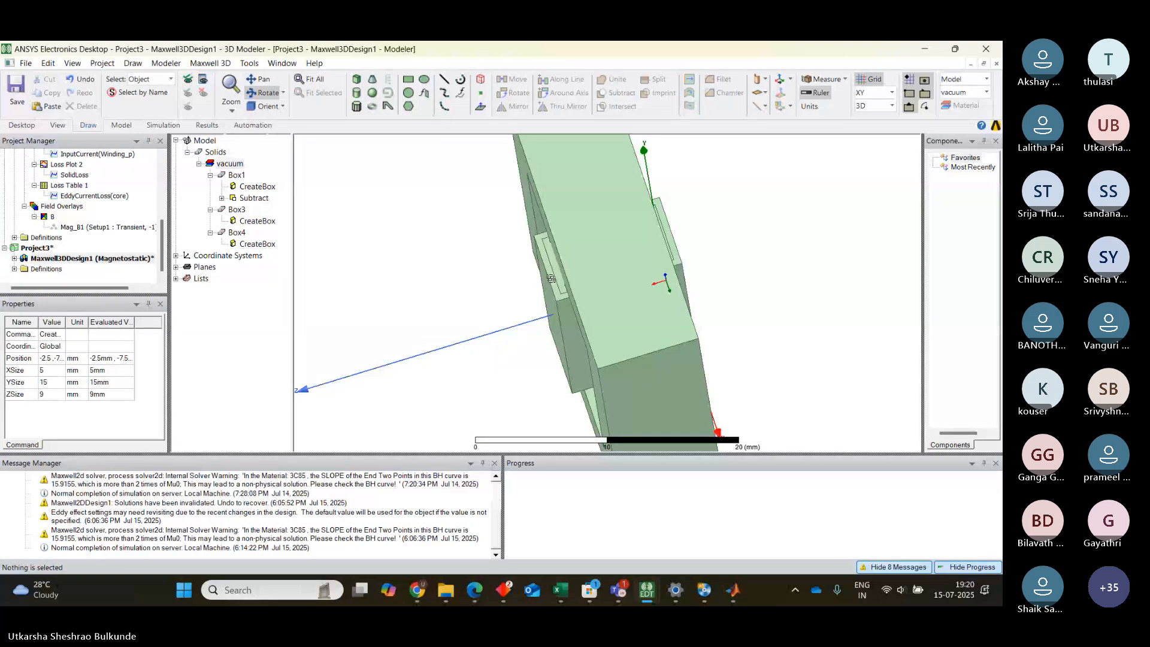
pyautogui.click(237, 175)
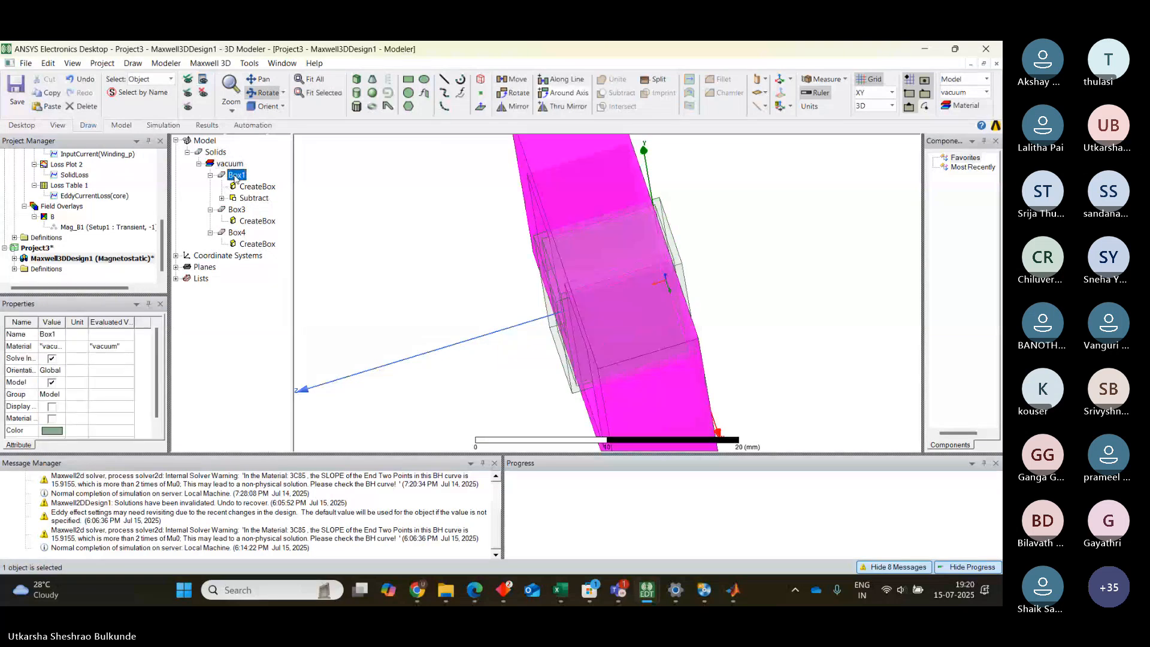
pyautogui.click(327, 202)
pyautogui.click(421, 243)
pyautogui.click(414, 239)
pyautogui.click(242, 209)
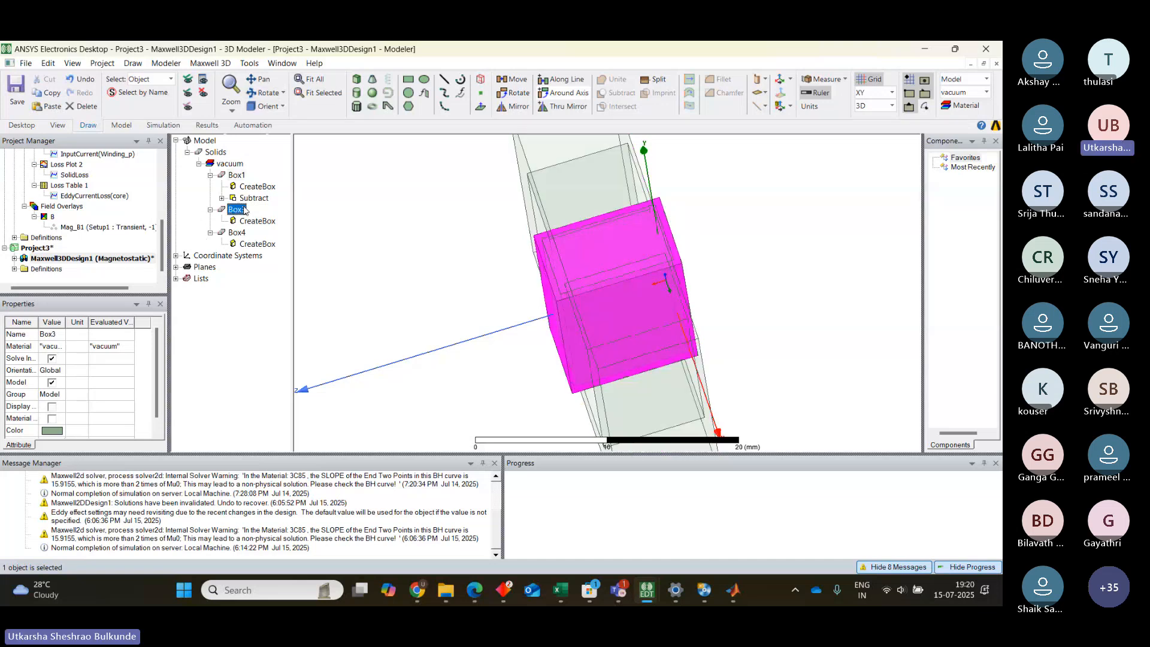
pyautogui.keyDown('ctrl'); pyautogui.click(237, 234); pyautogui.keyUp('ctrl')
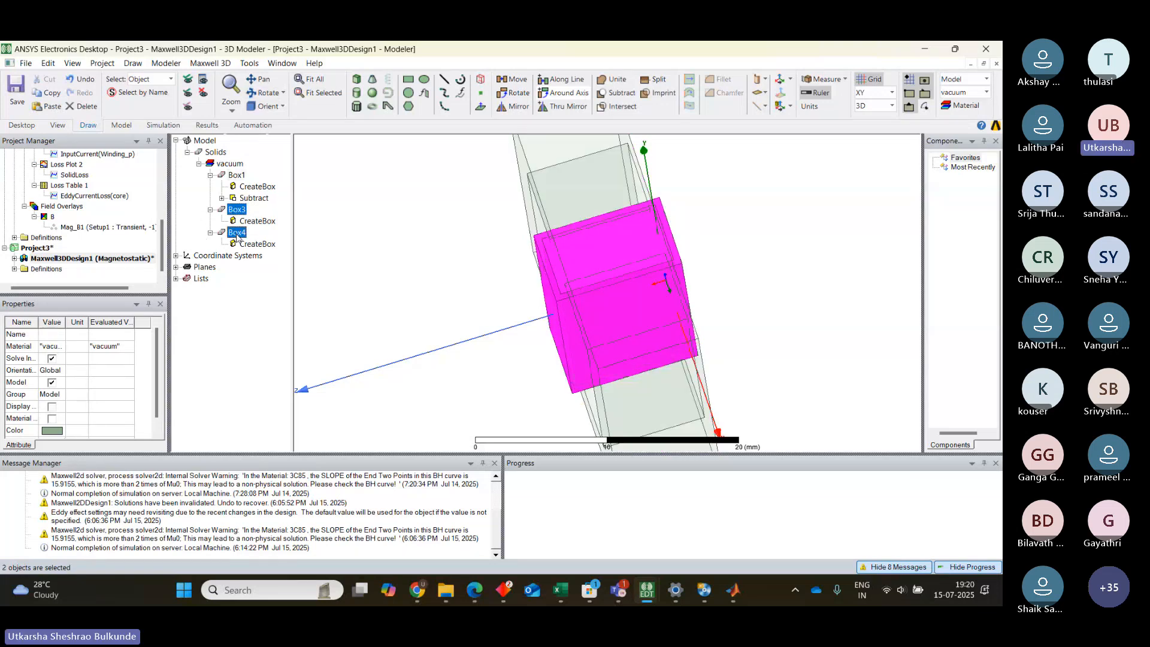
pyautogui.click(617, 93)
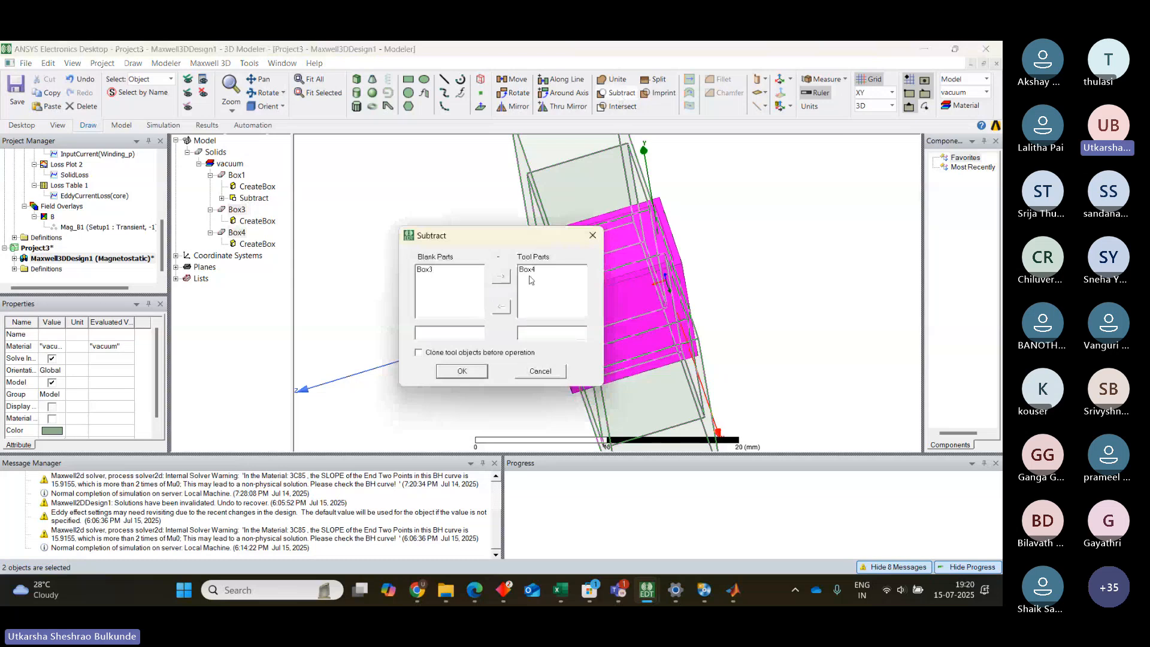
pyautogui.click(462, 371)
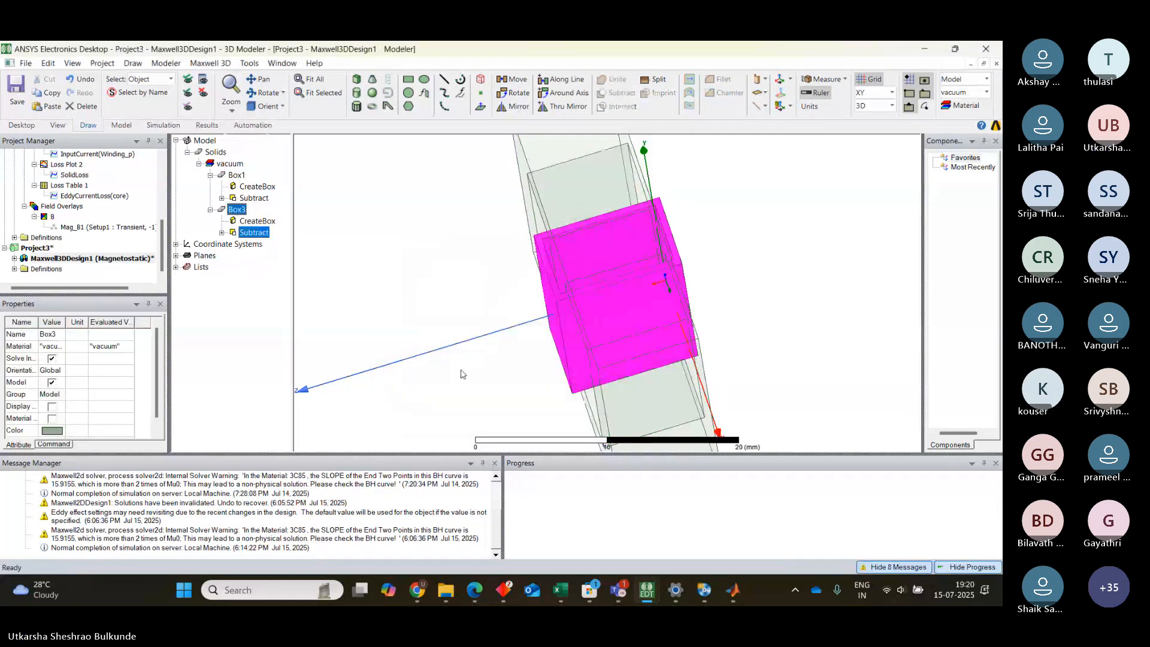
pyautogui.click(462, 374)
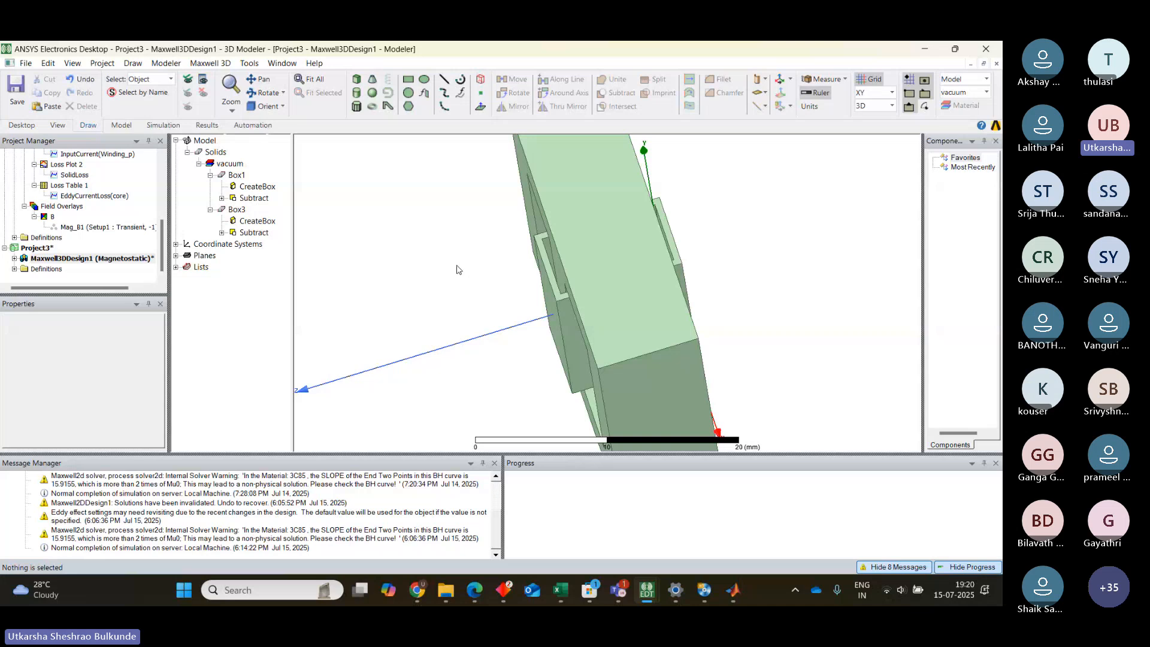
# Step: Examine from several angles how the hollow winding turn fits around the core's central limb, ending in an isometric view
pyautogui.click(279, 109)
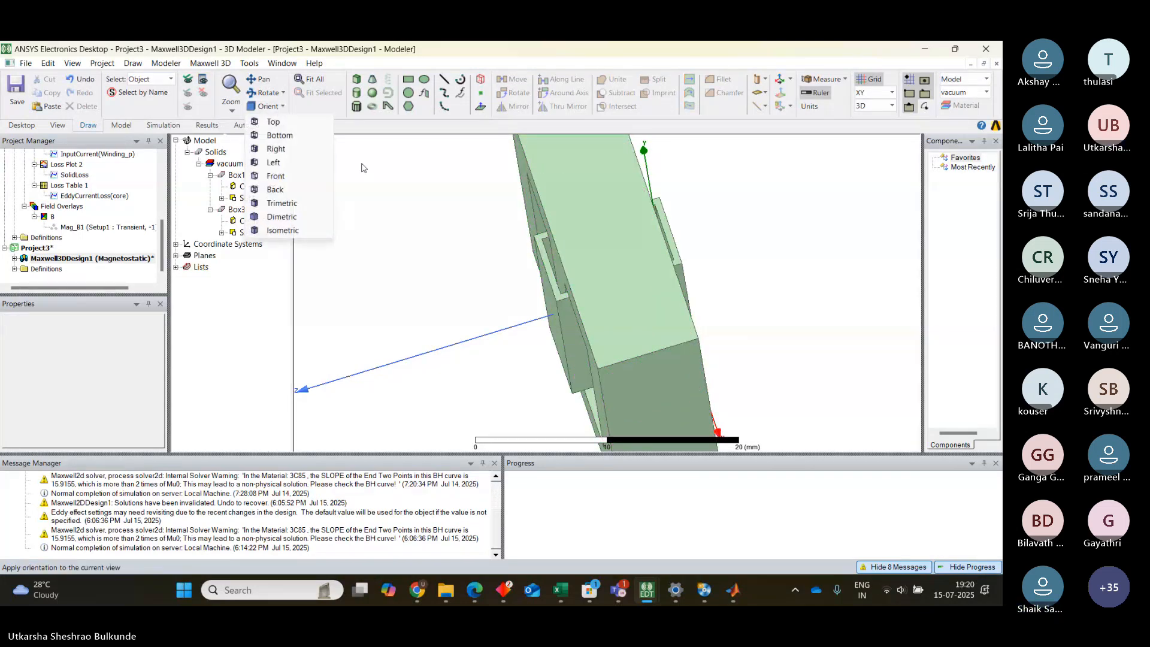
pyautogui.click(381, 171)
pyautogui.click(264, 93)
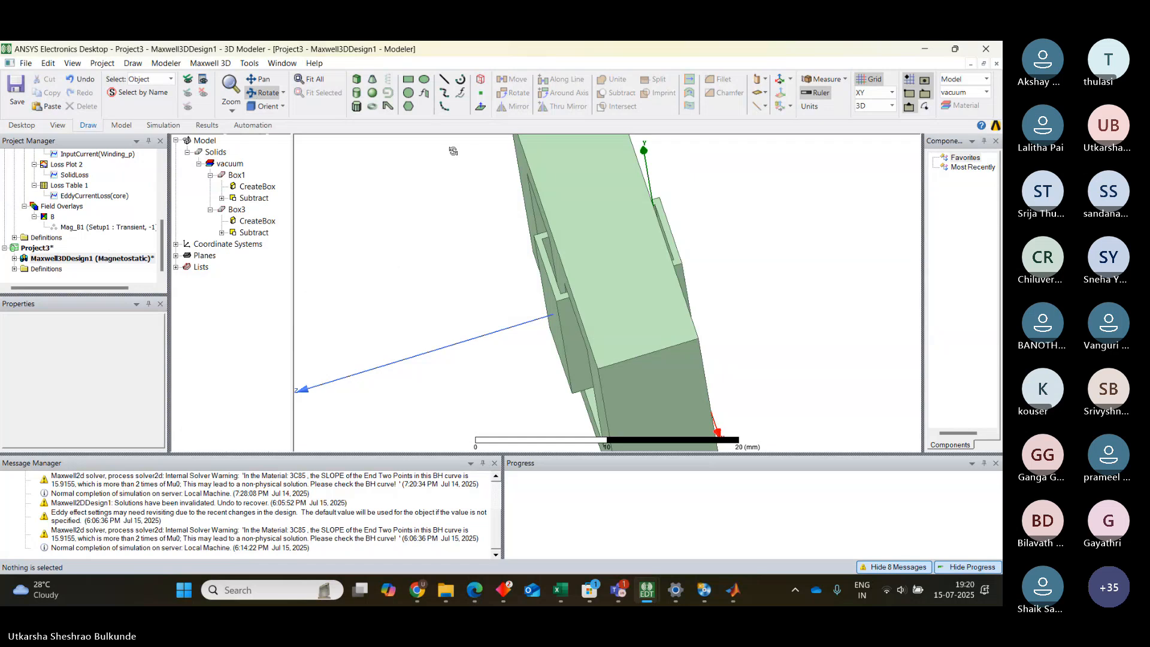
pyautogui.moveTo(734, 336); pyautogui.dragTo(830, 346)
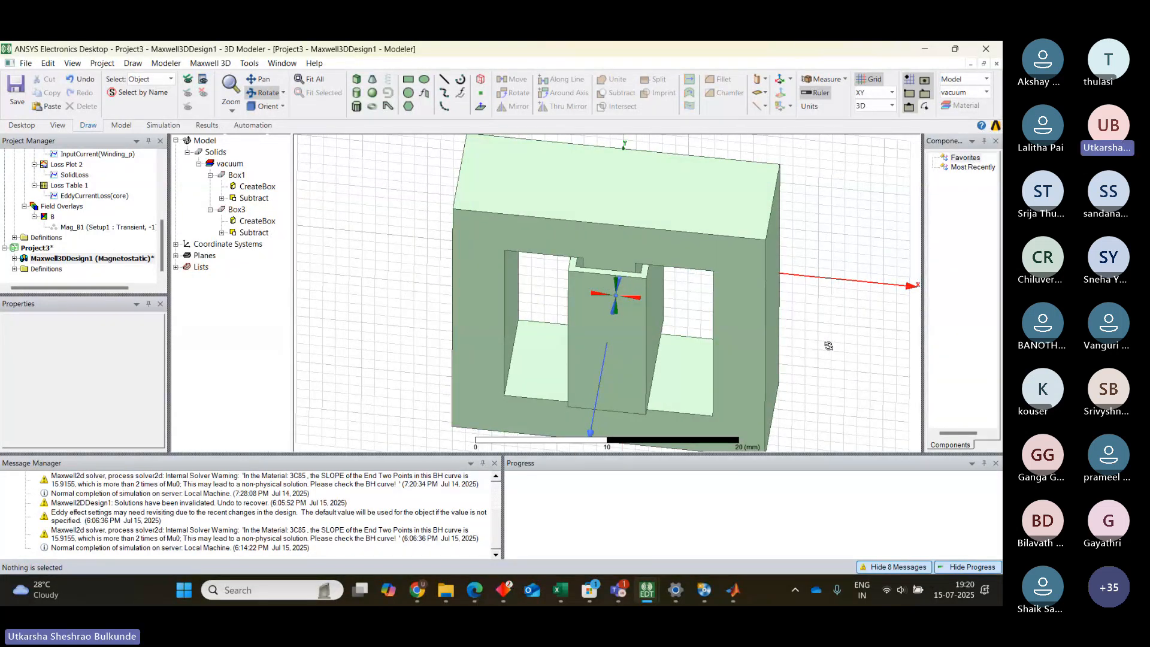
pyautogui.moveTo(829, 347); pyautogui.dragTo(812, 313)
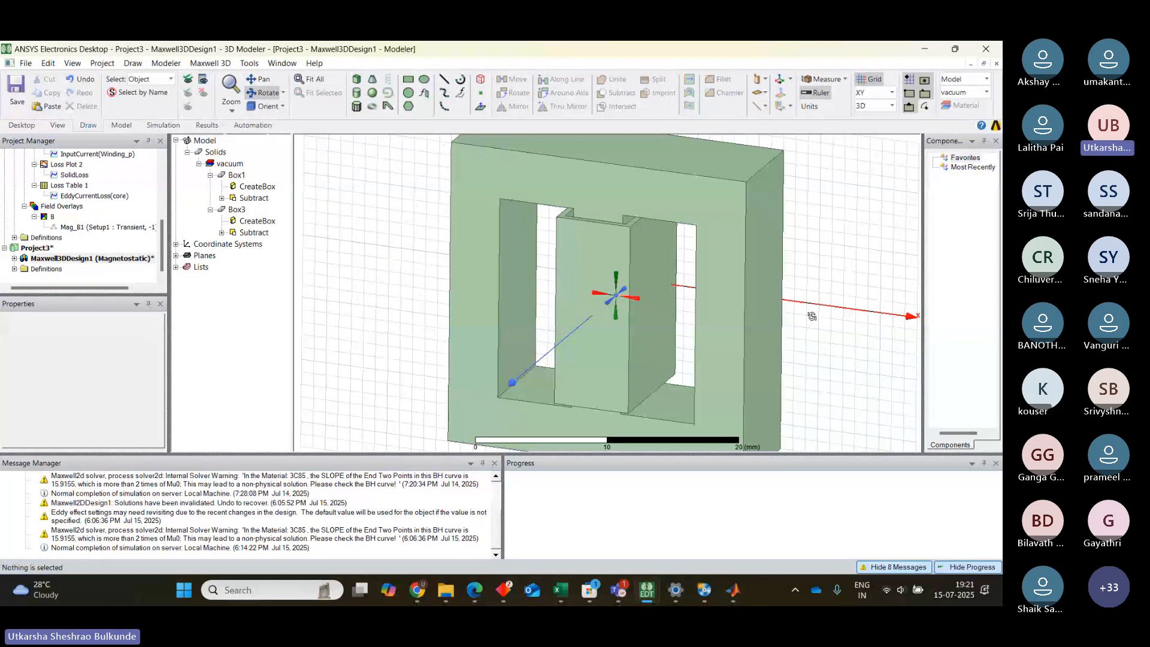
pyautogui.moveTo(812, 316); pyautogui.dragTo(812, 346)
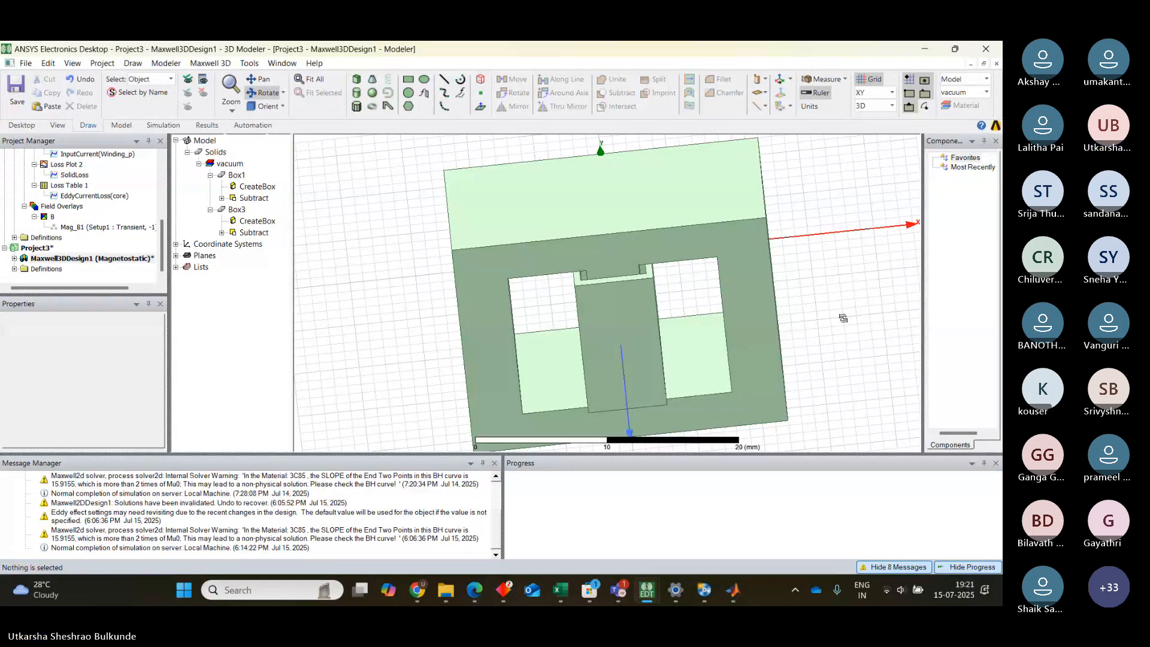
pyautogui.moveTo(833, 322); pyautogui.dragTo(835, 271)
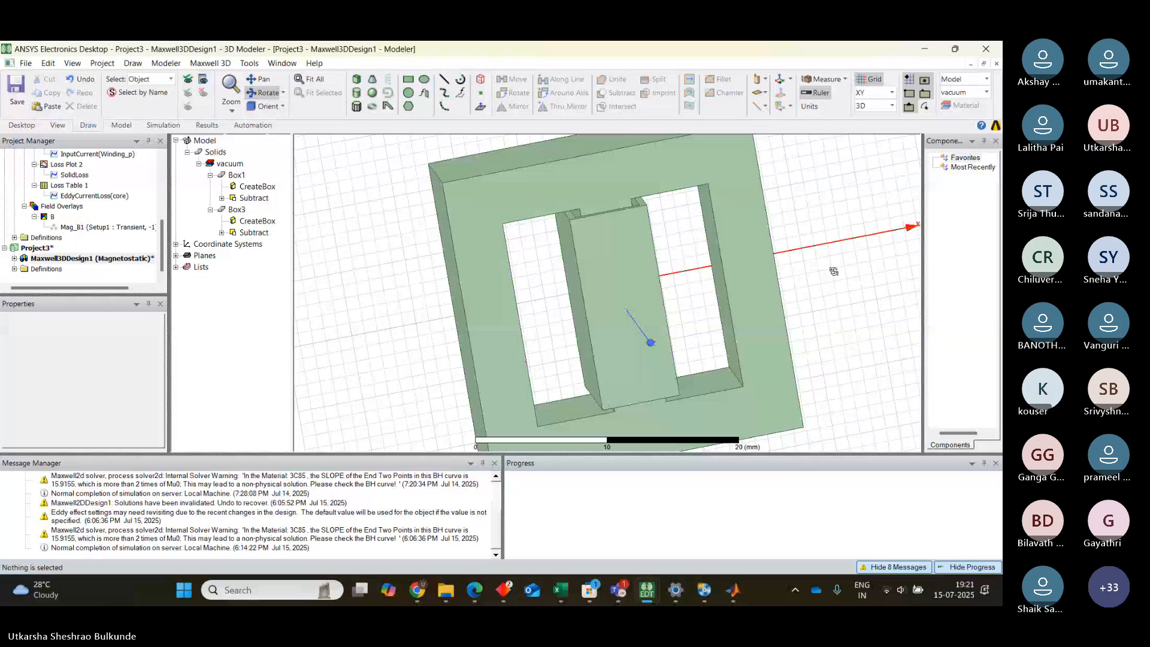
pyautogui.moveTo(344, 170); pyautogui.dragTo(344, 170)
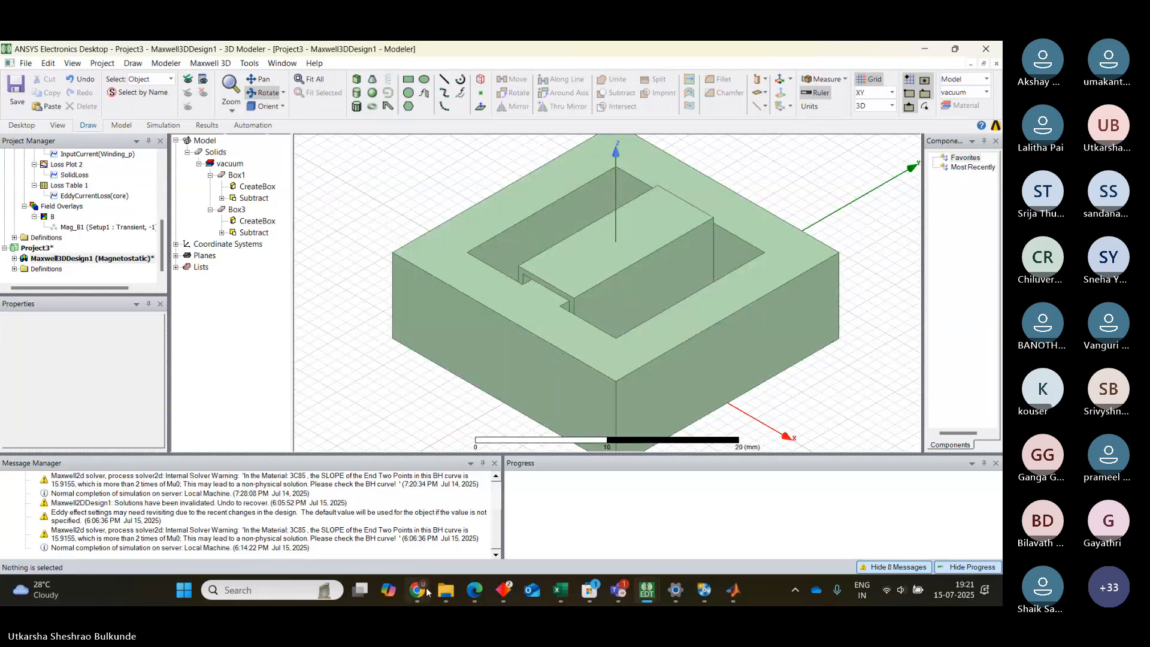
# Step: Switch to the Ansys manual PDF and erase all freehand markup around the innermost winding strips on the dimension figure
pyautogui.moveTo(427, 592)
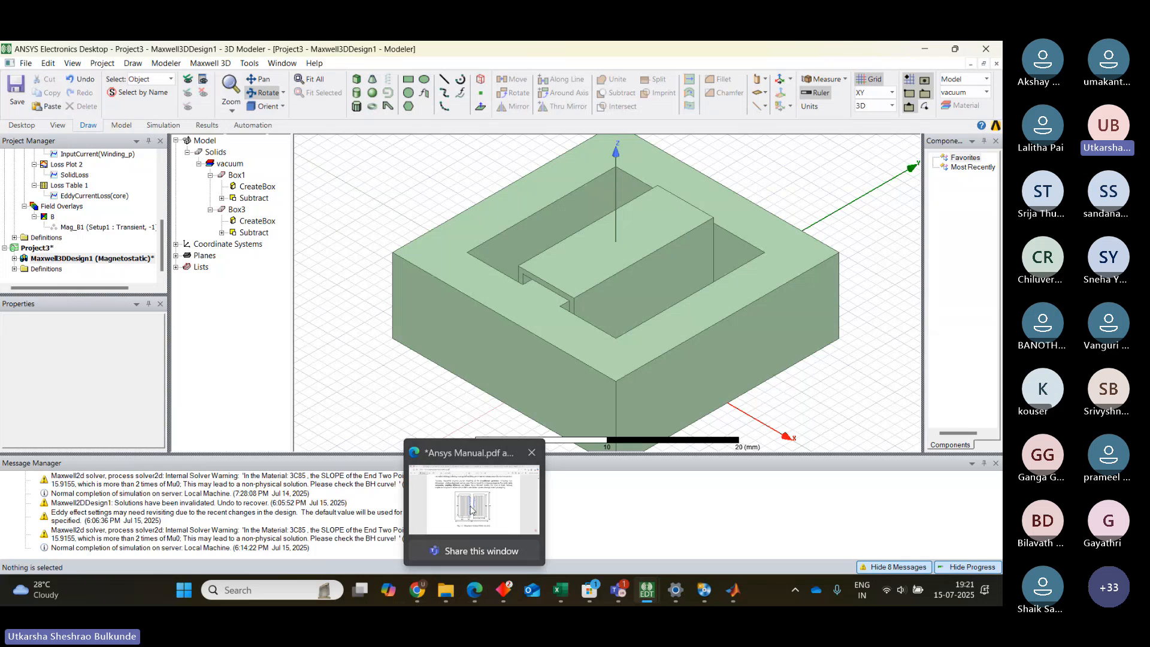
pyautogui.click(474, 590)
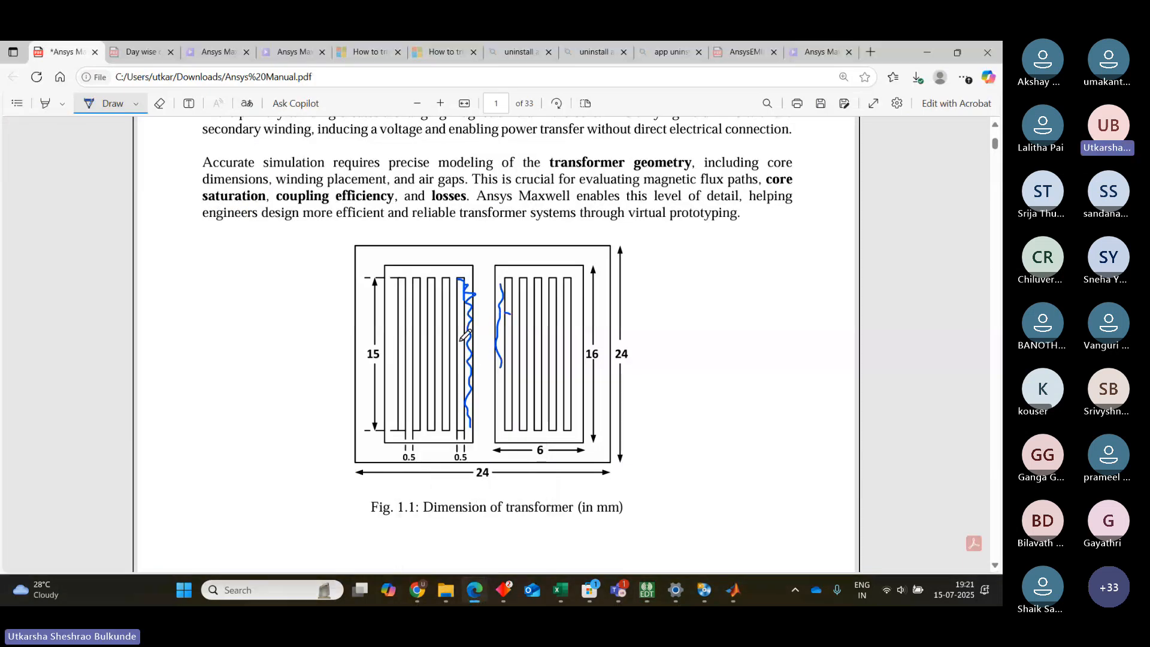
pyautogui.moveTo(470, 328)
pyautogui.mouseDown()
pyautogui.moveTo(455, 353)
pyautogui.moveTo(446, 344)
pyautogui.mouseUp()
pyautogui.click(159, 104)
pyautogui.moveTo(465, 351)
pyautogui.mouseDown()
pyautogui.moveTo(457, 384)
pyautogui.moveTo(446, 341)
pyautogui.mouseUp()
pyautogui.moveTo(489, 302); pyautogui.dragTo(512, 280)
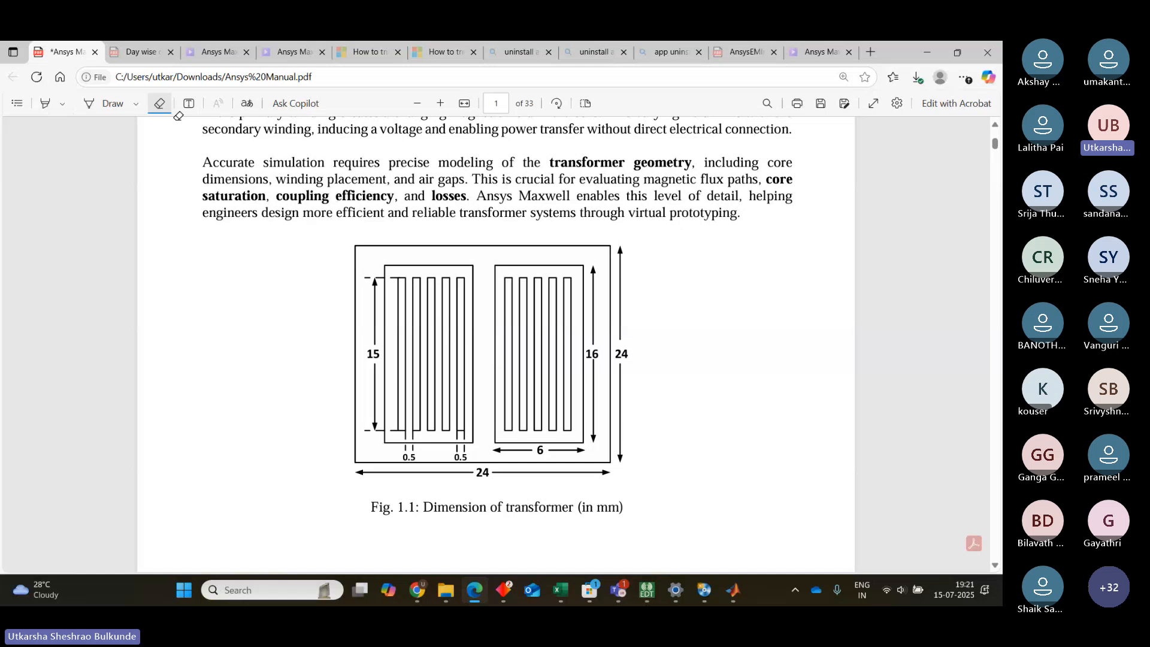
# Step: Draw freehand check marks on the two winding strips nearest the central limb in the dimension figure's left window
pyautogui.click(90, 104)
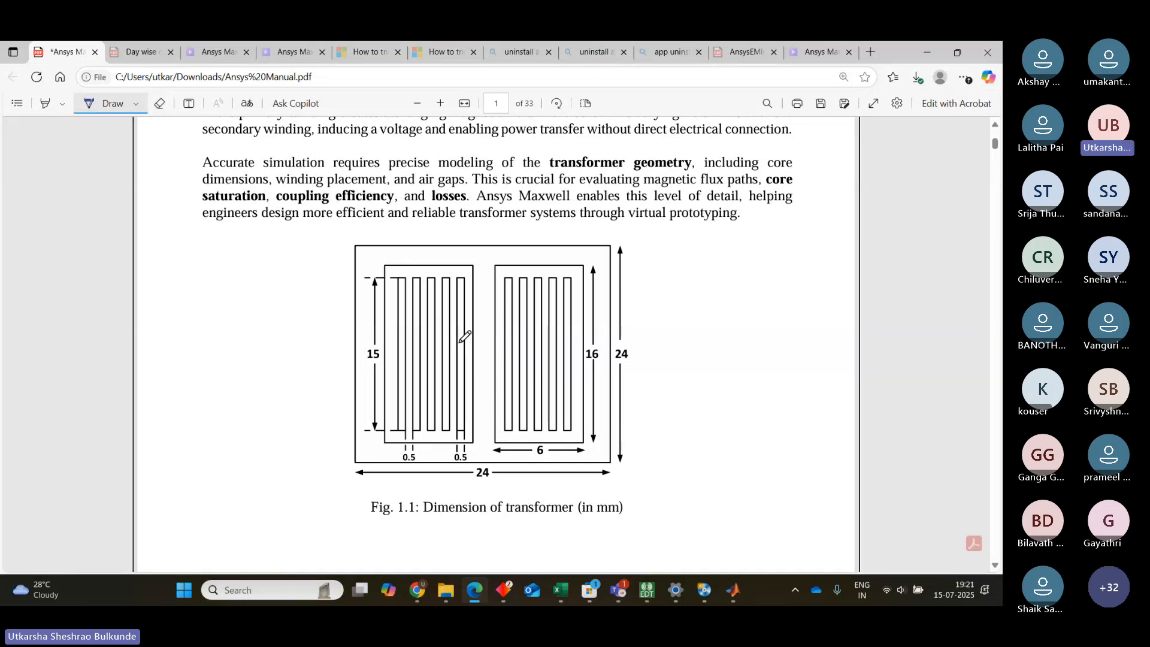
pyautogui.moveTo(460, 343); pyautogui.dragTo(480, 334)
pyautogui.moveTo(447, 331); pyautogui.dragTo(463, 307)
# Step: Switch to ANSYS Electronics Desktop and duplicate the hollow winding turn Box3 in place
pyautogui.moveTo(647, 590)
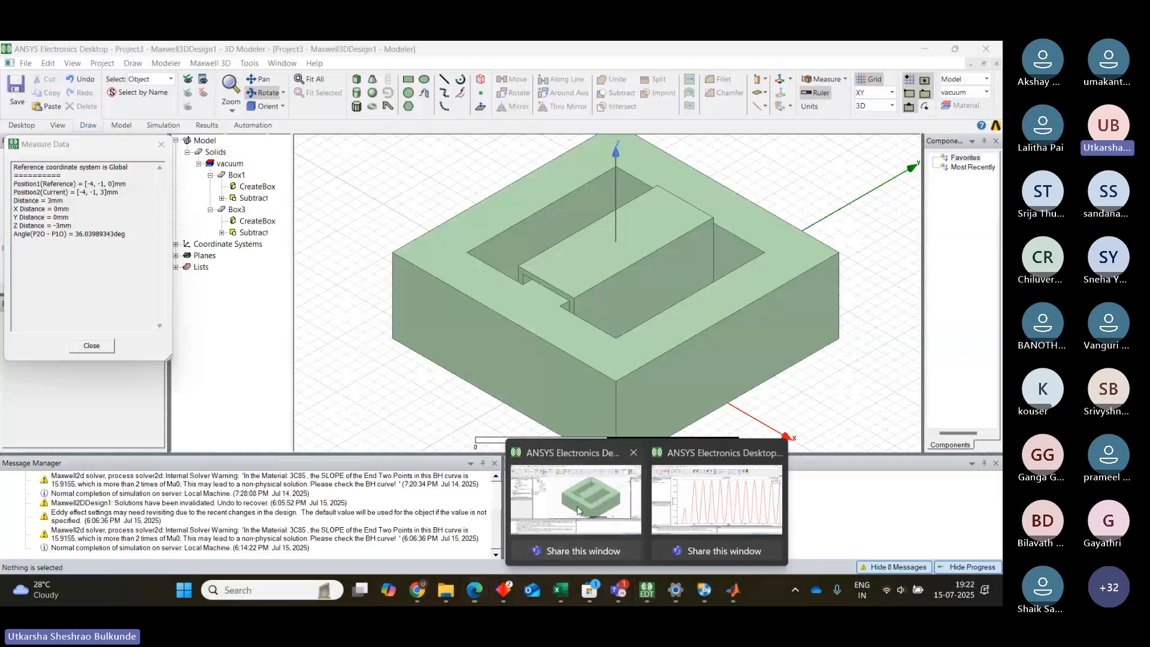
pyautogui.click(578, 510)
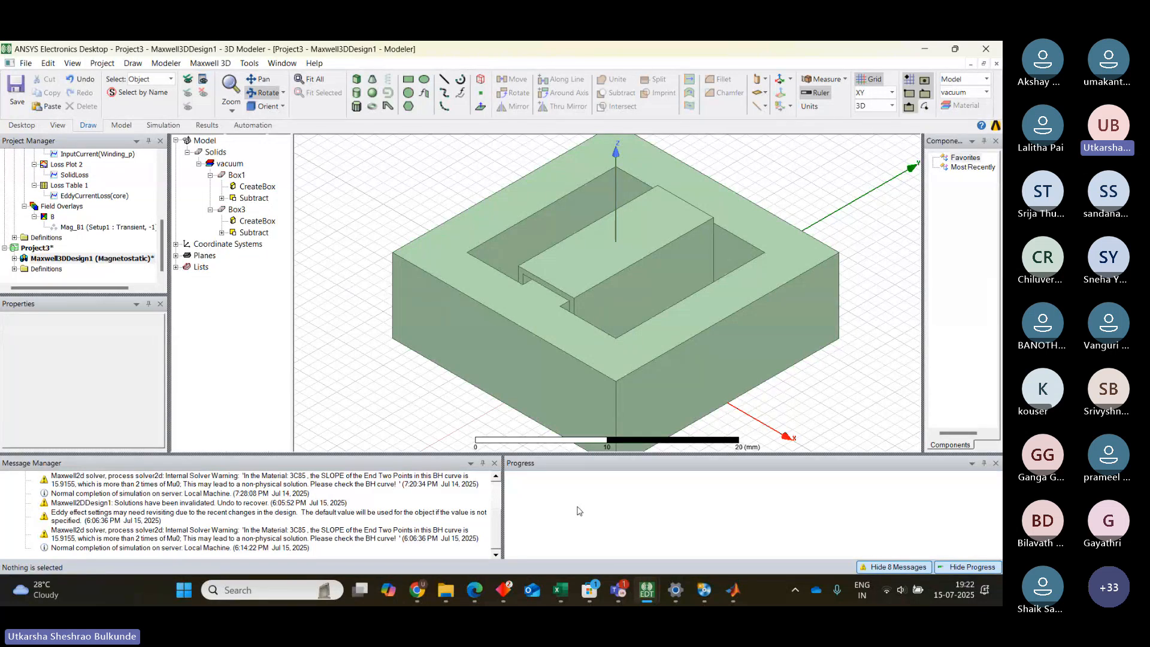
pyautogui.click(237, 210)
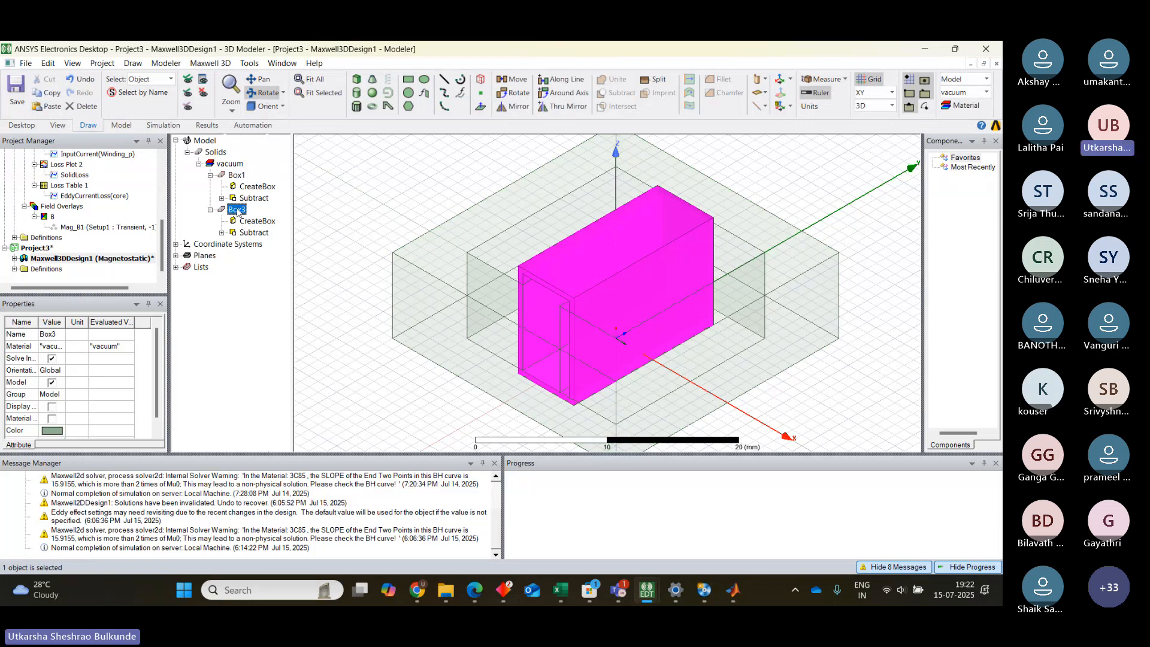
pyautogui.hotkey('ctrl', 'v')
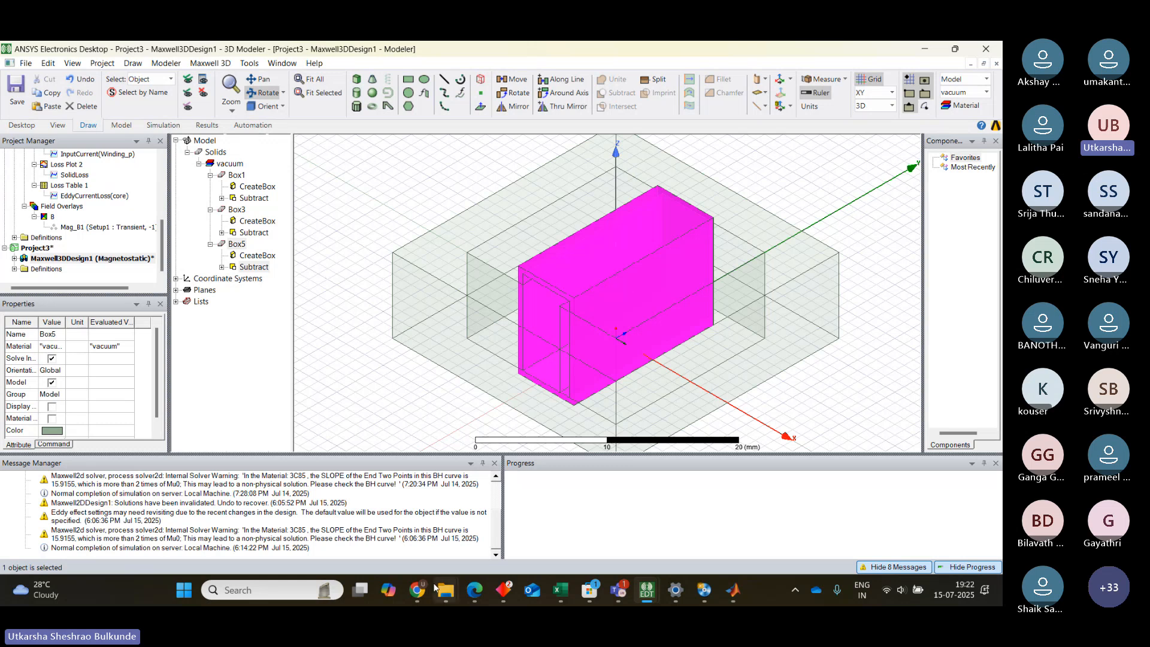
# Step: Switch to the Ansys manual PDF and erase both check marks from the winding strips on the dimension figure
pyautogui.moveTo(474, 590)
pyautogui.click(485, 444)
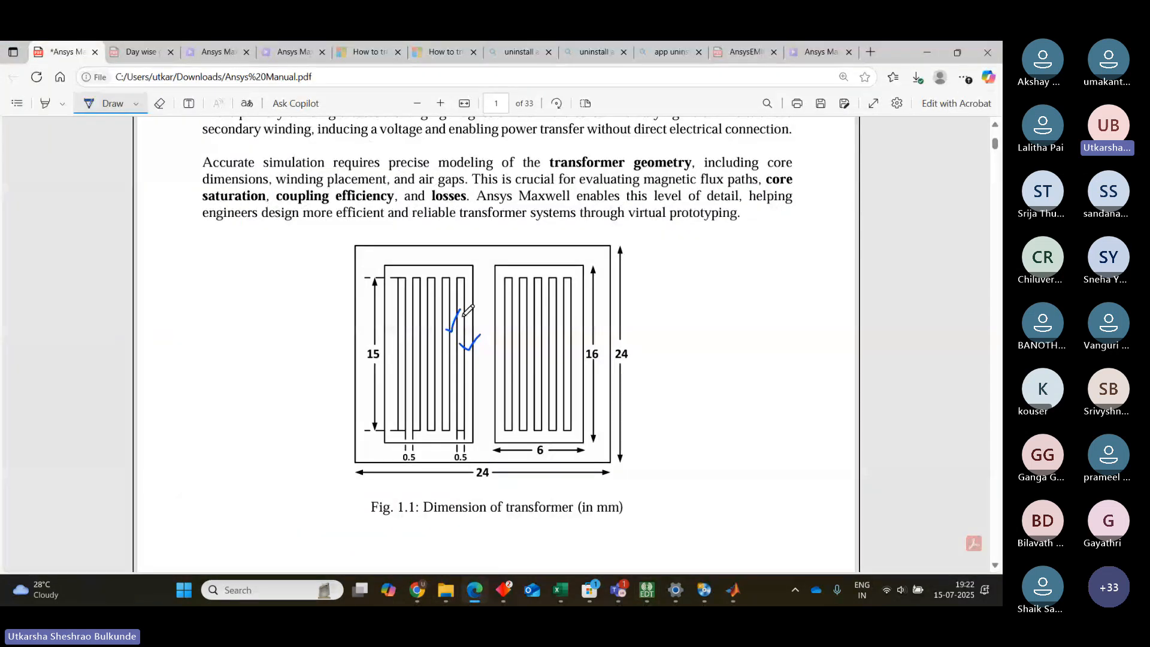
pyautogui.click(159, 104)
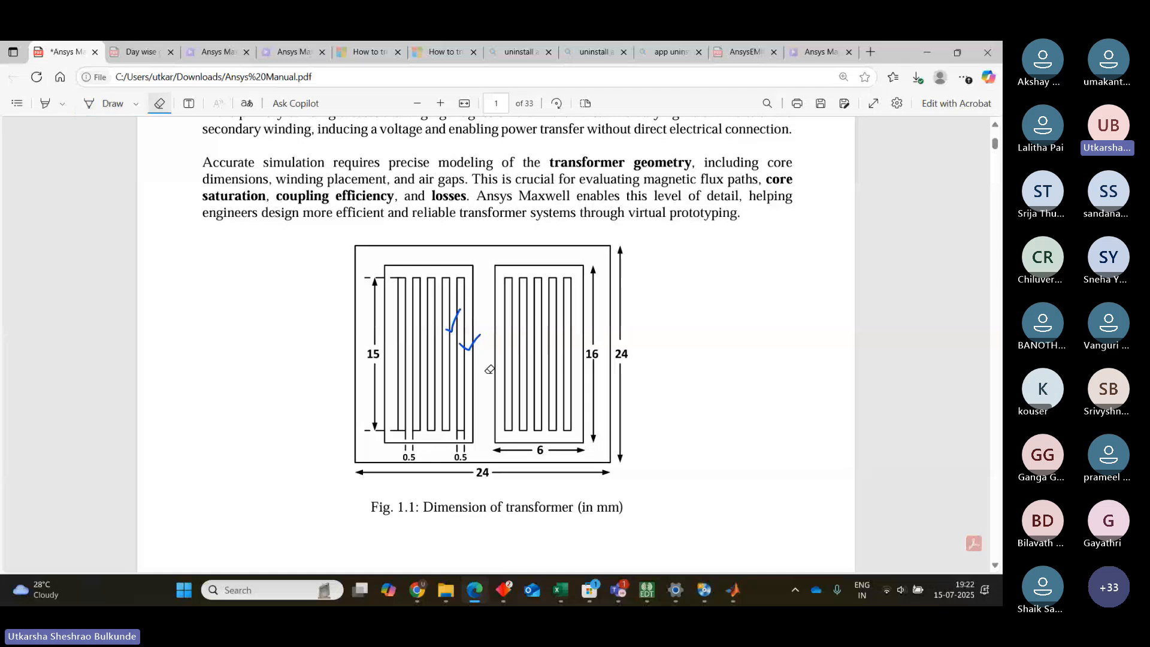
pyautogui.click(453, 324)
pyautogui.click(470, 343)
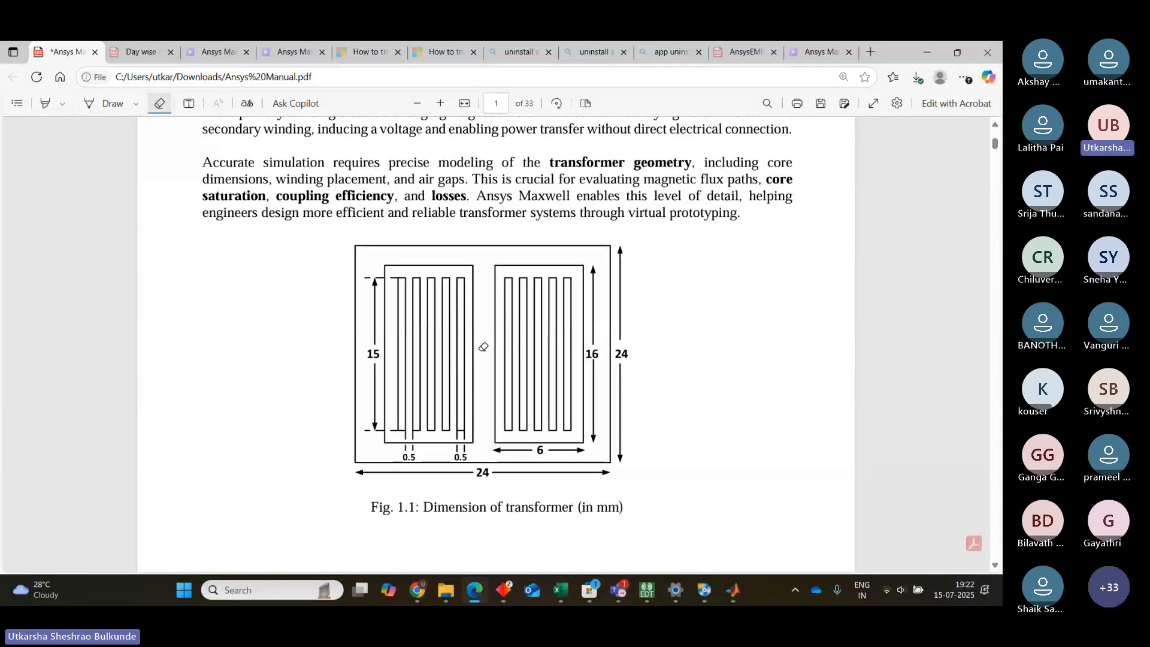
# Step: Mark up the second strip from the central limb and the spacing between the two innermost strips in both windows of the figure
pyautogui.click(88, 105)
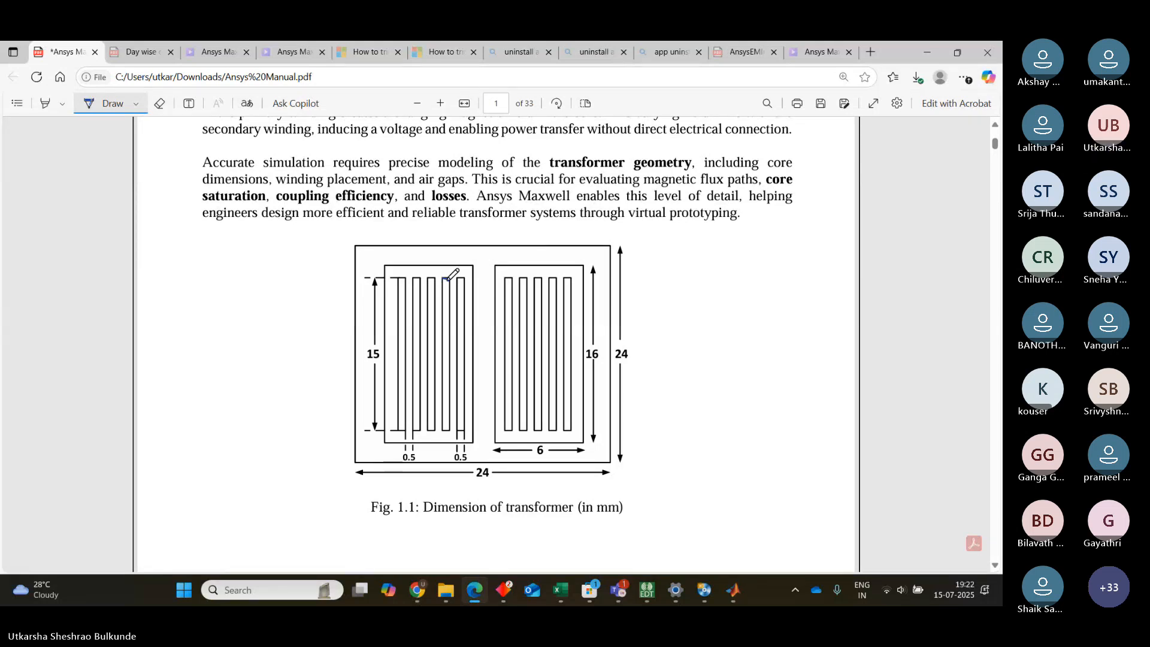
pyautogui.moveTo(446, 278); pyautogui.dragTo(450, 418)
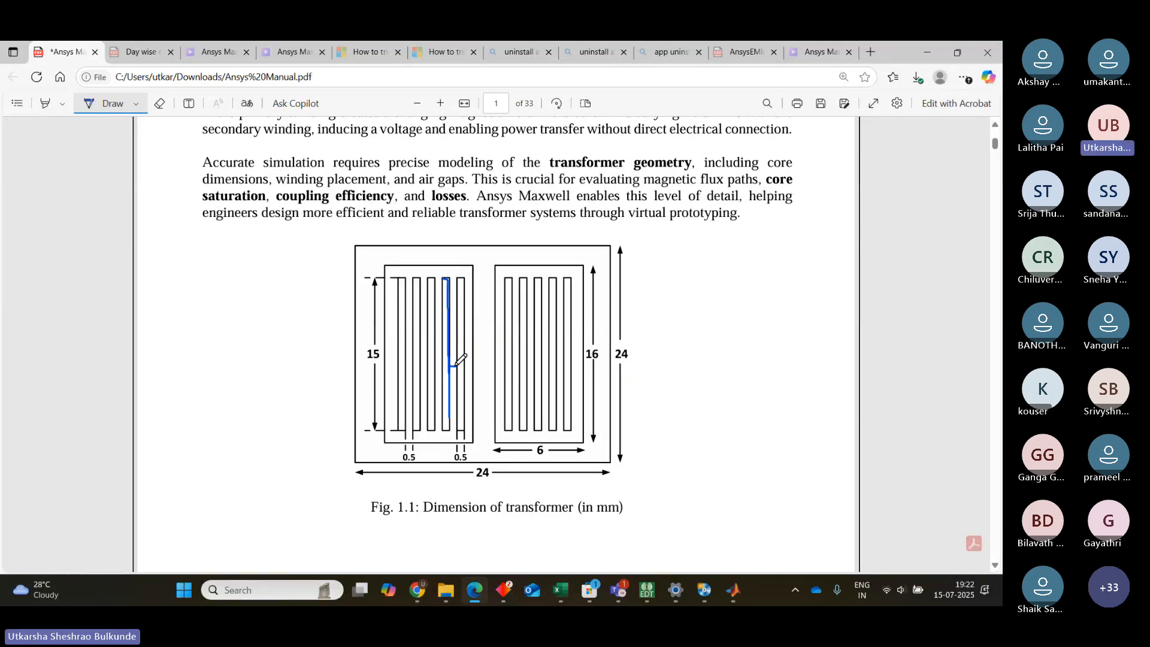
pyautogui.moveTo(450, 366); pyautogui.dragTo(457, 366)
pyautogui.moveTo(513, 364); pyautogui.dragTo(527, 365)
# Step: Switch to ANSYS Electronics Desktop and set the duplicated turn Box5's XSize to 8 mm and ZSize to 12 mm
pyautogui.moveTo(647, 590)
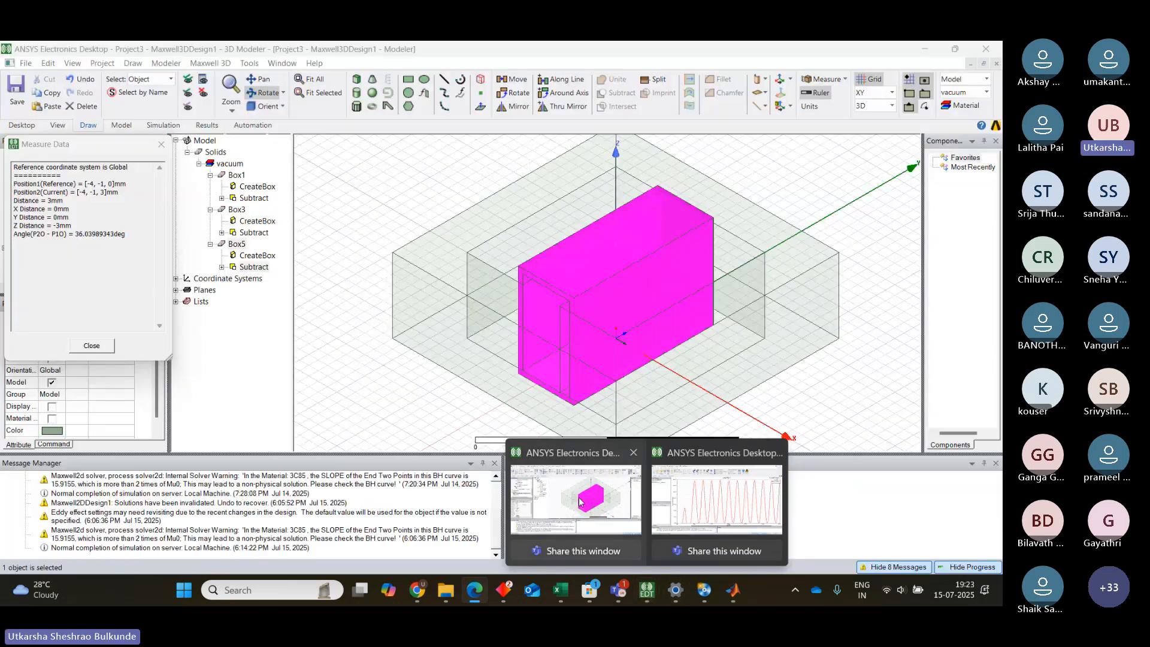
pyautogui.click(580, 503)
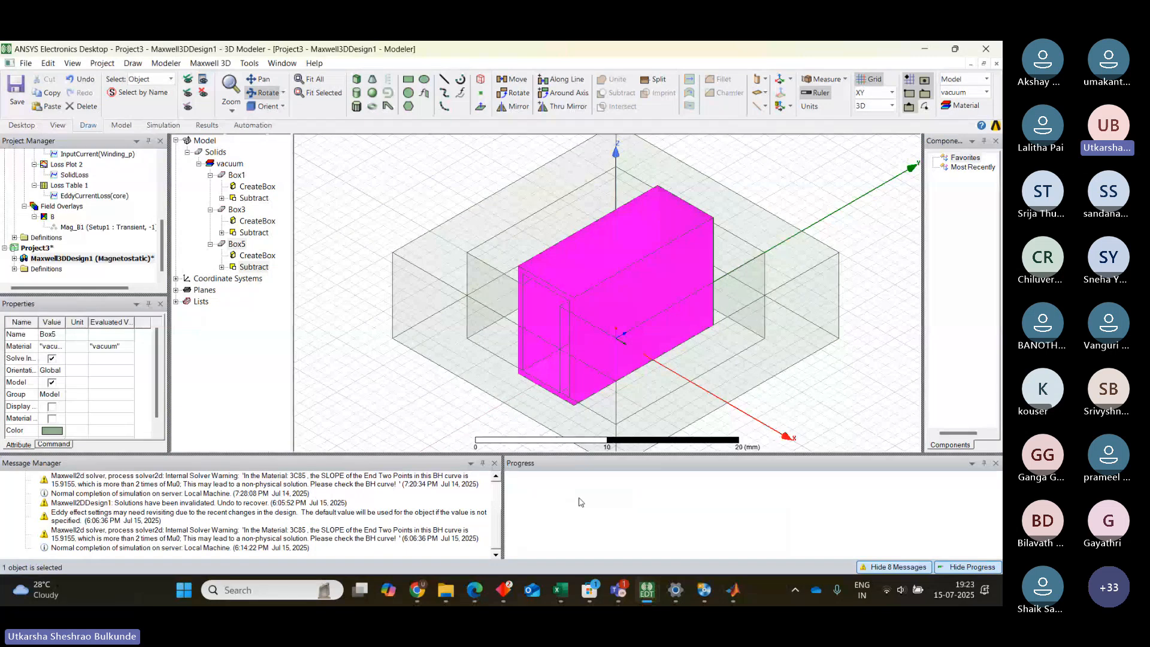
pyautogui.doubleClick(250, 258)
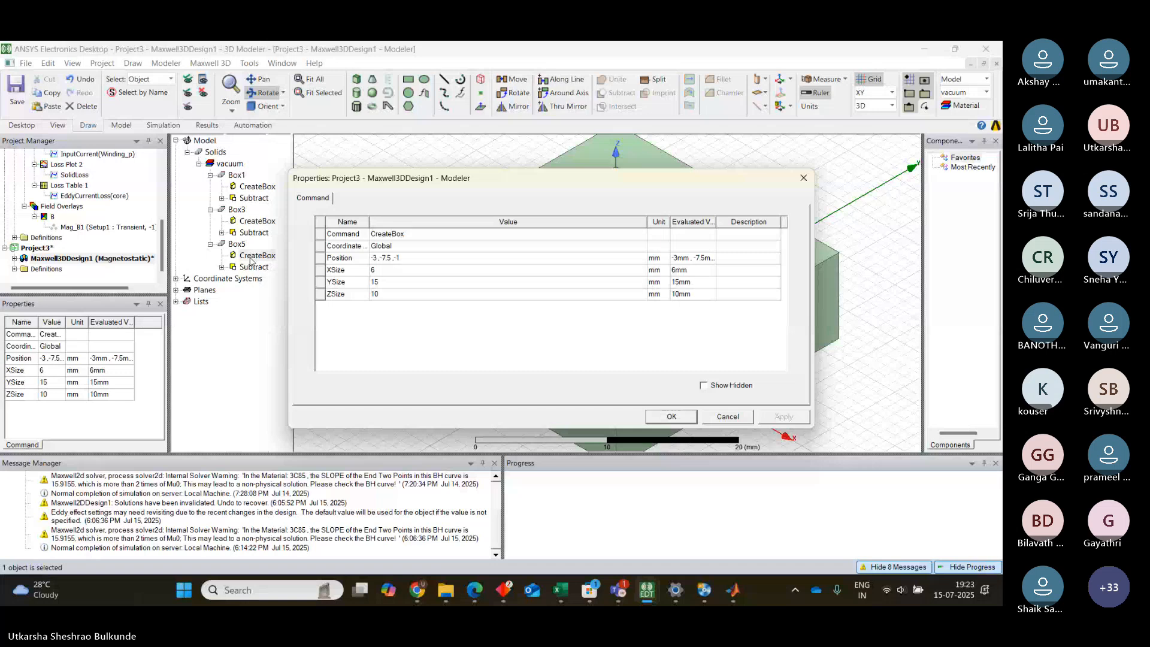
pyautogui.click(380, 270)
pyautogui.click(380, 270)
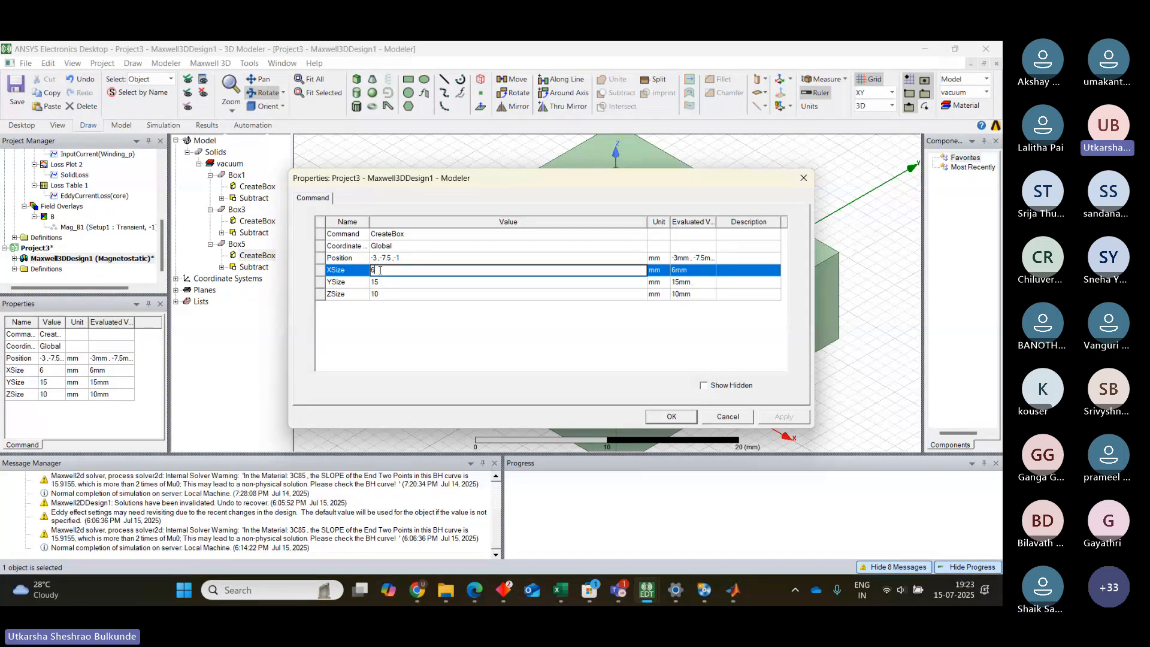
pyautogui.press('BackSpace')
pyautogui.write('8')
pyautogui.click(381, 294)
pyautogui.click(381, 294)
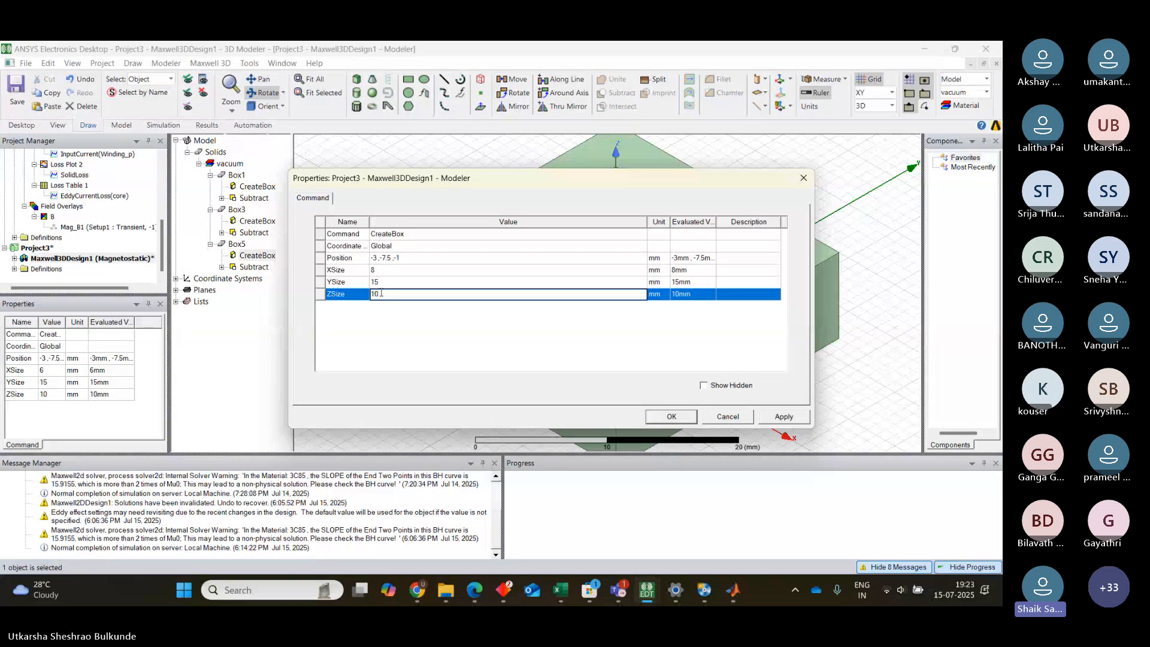
pyautogui.write('12')
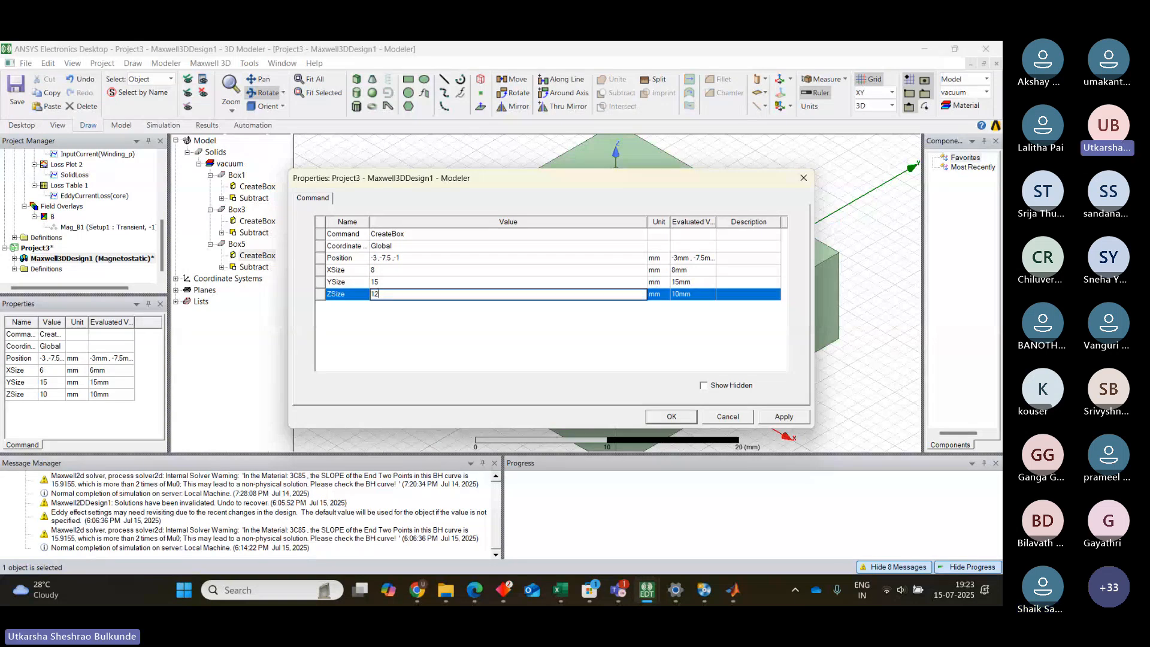
# Step: Set Box5's position to -4, -7.5, -2 mm and apply the changed box properties
pyautogui.click(377, 258)
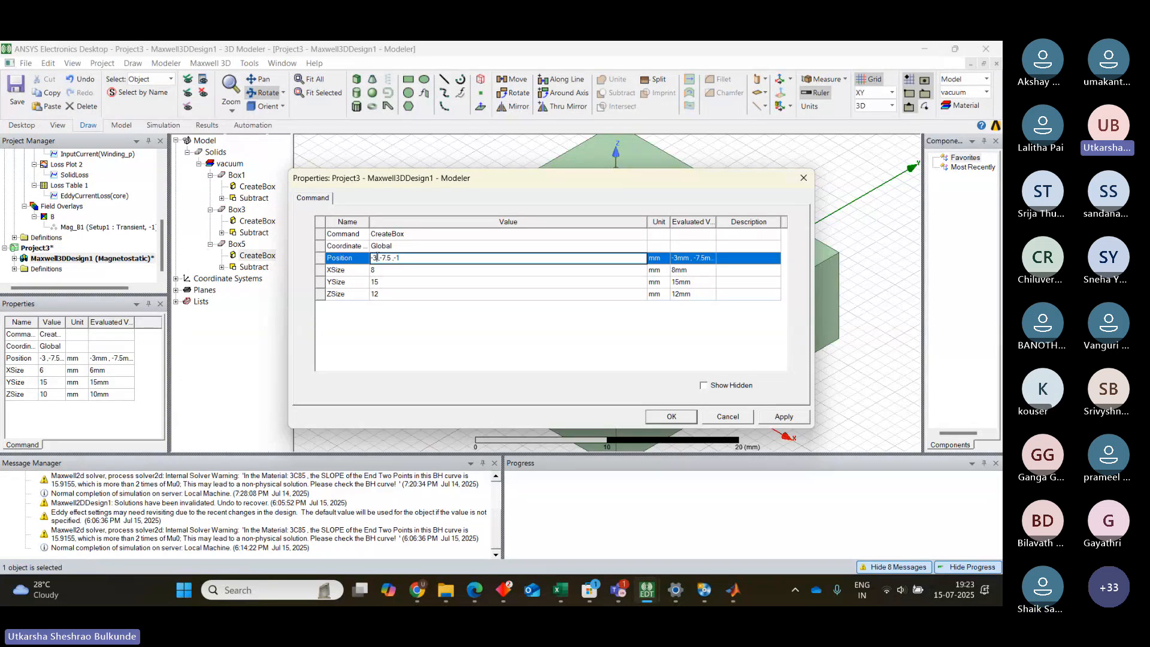
pyautogui.press('BackSpace')
pyautogui.write('4')
pyautogui.write('2')
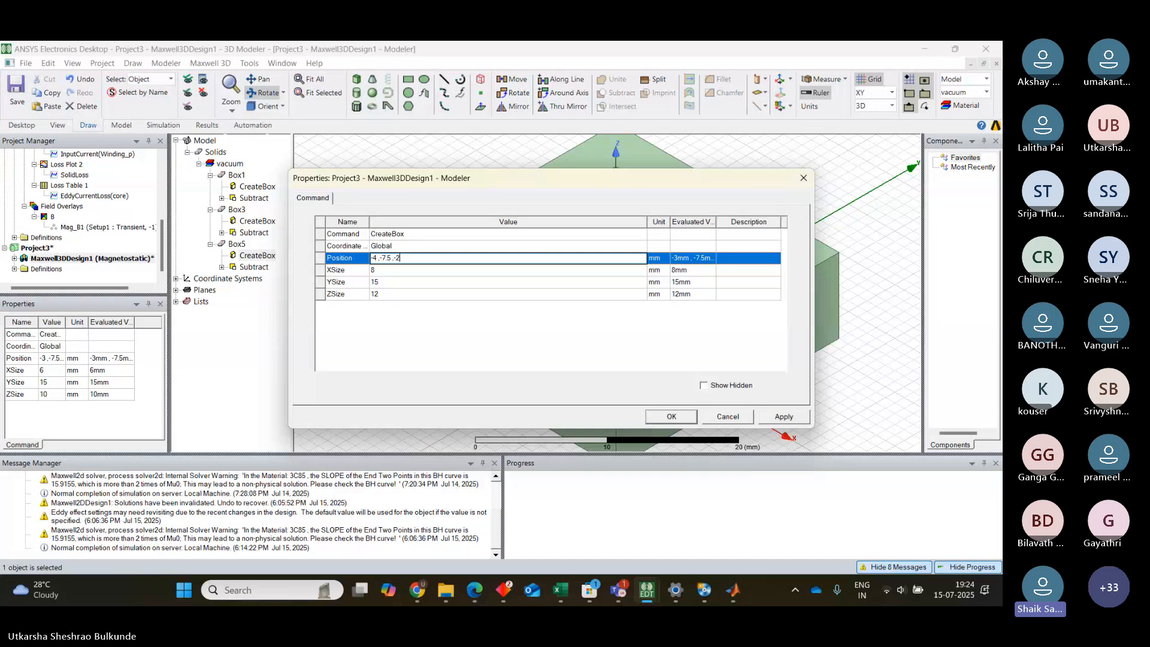
pyautogui.click(786, 420)
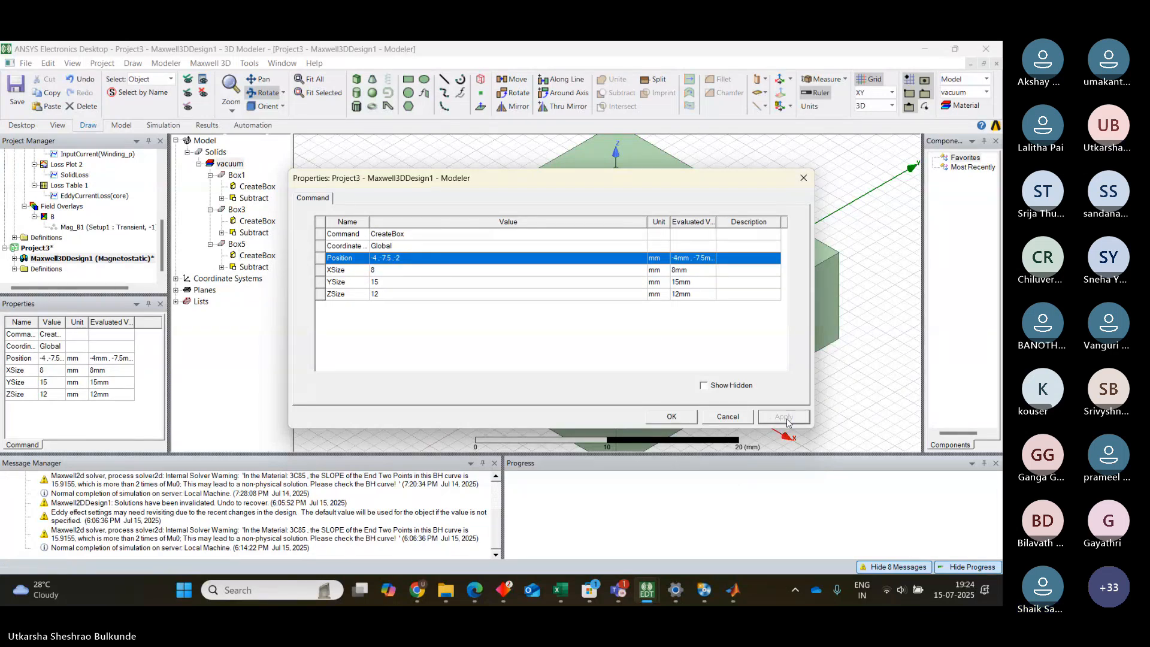
pyautogui.click(672, 418)
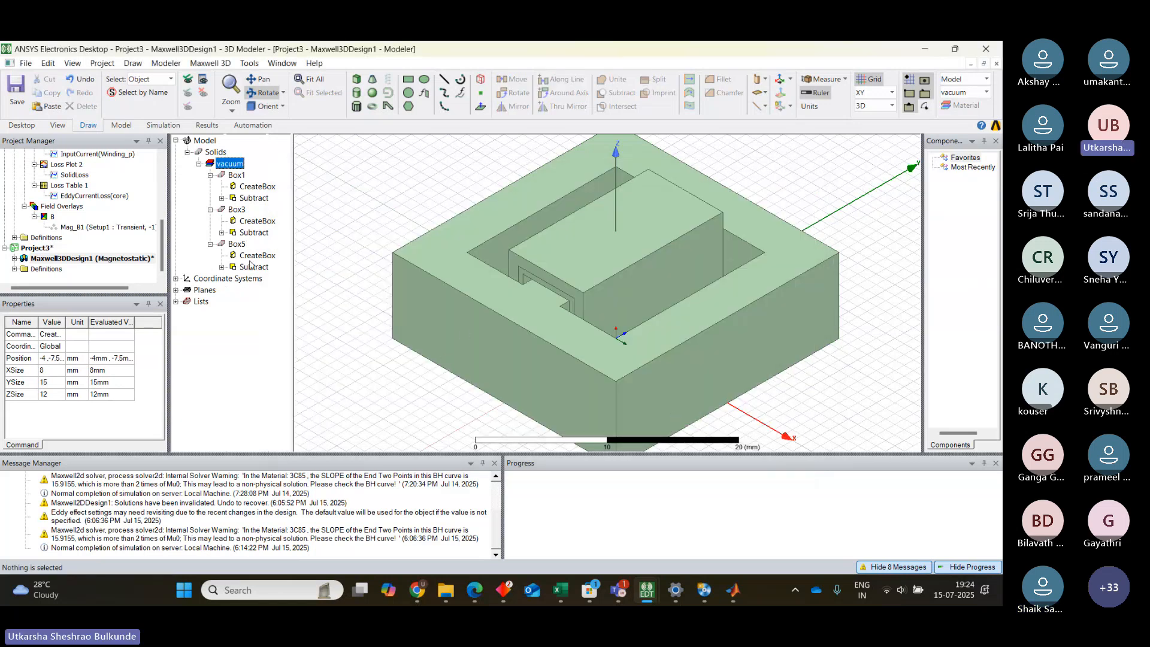
# Step: Try to set XSize to 7 mm and ZSize to 11 mm for Box6, the tool box within Box5's subtraction
pyautogui.click(222, 266)
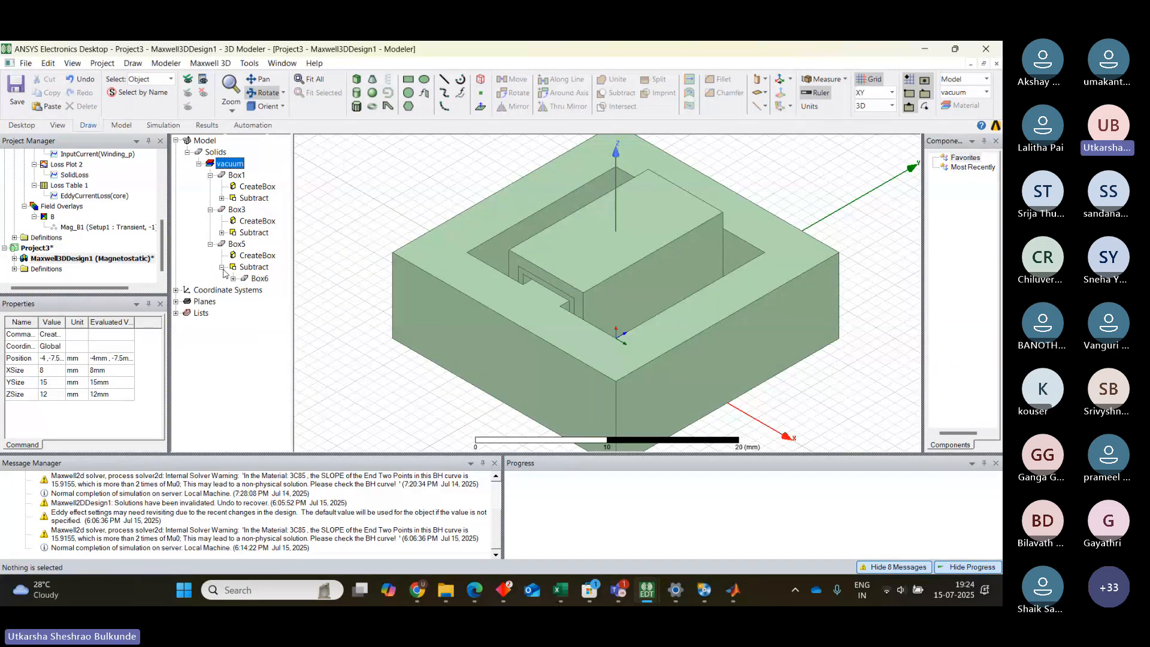
pyautogui.click(233, 279)
pyautogui.doubleClick(276, 291)
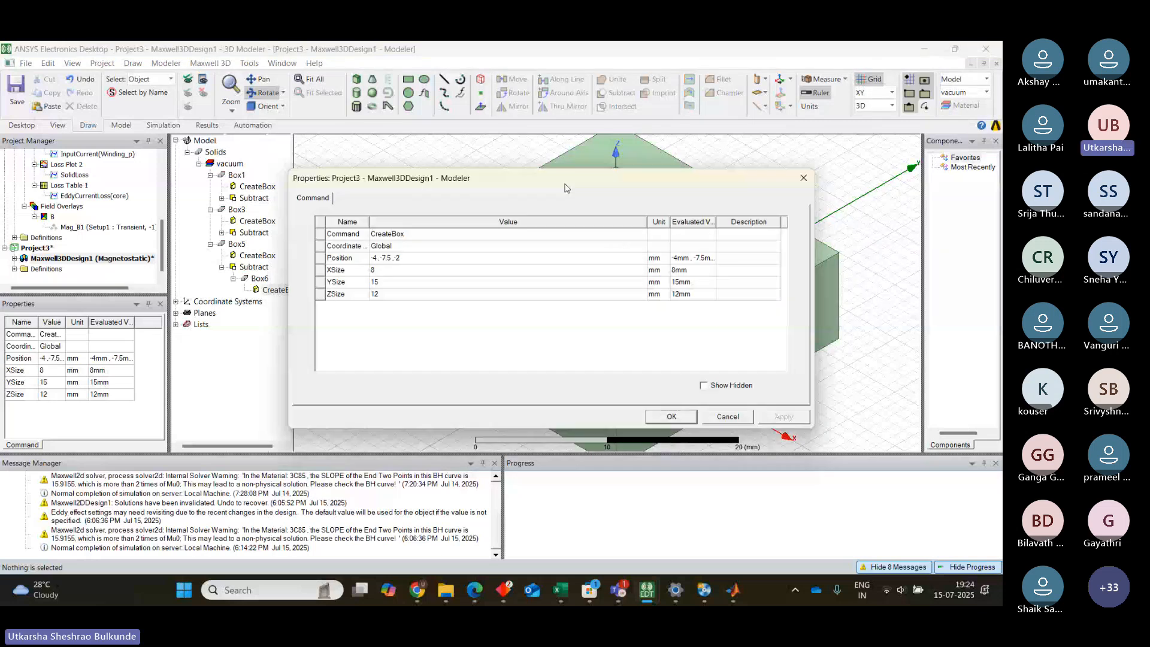
pyautogui.click(383, 271)
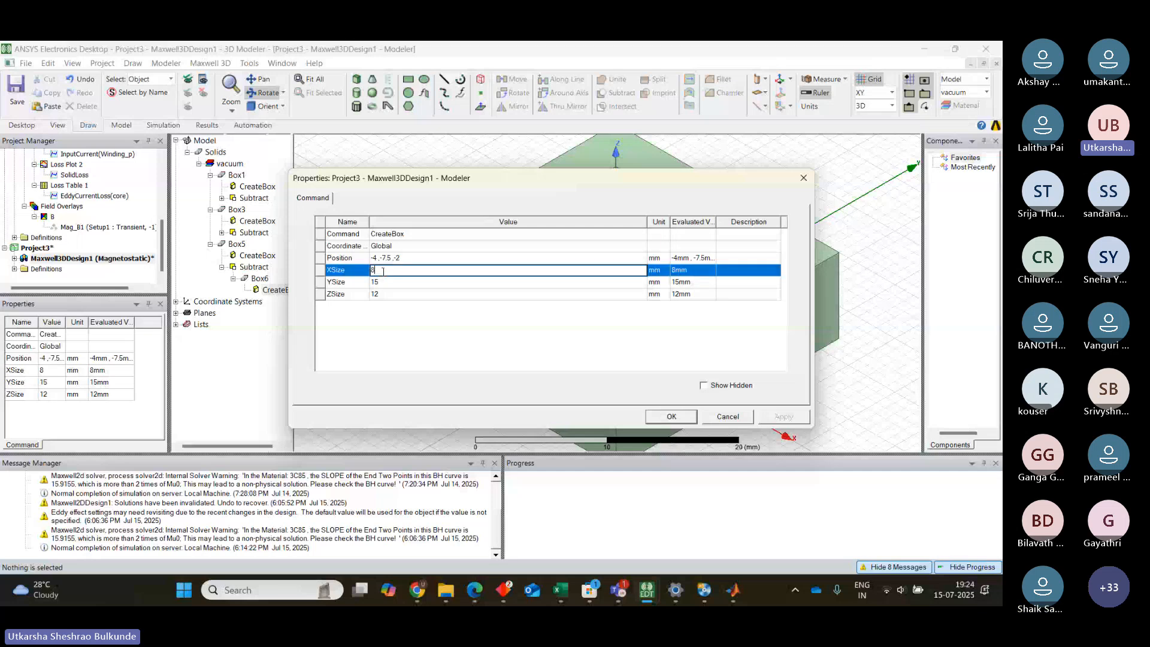
pyautogui.press('BackSpace')
pyautogui.write('7')
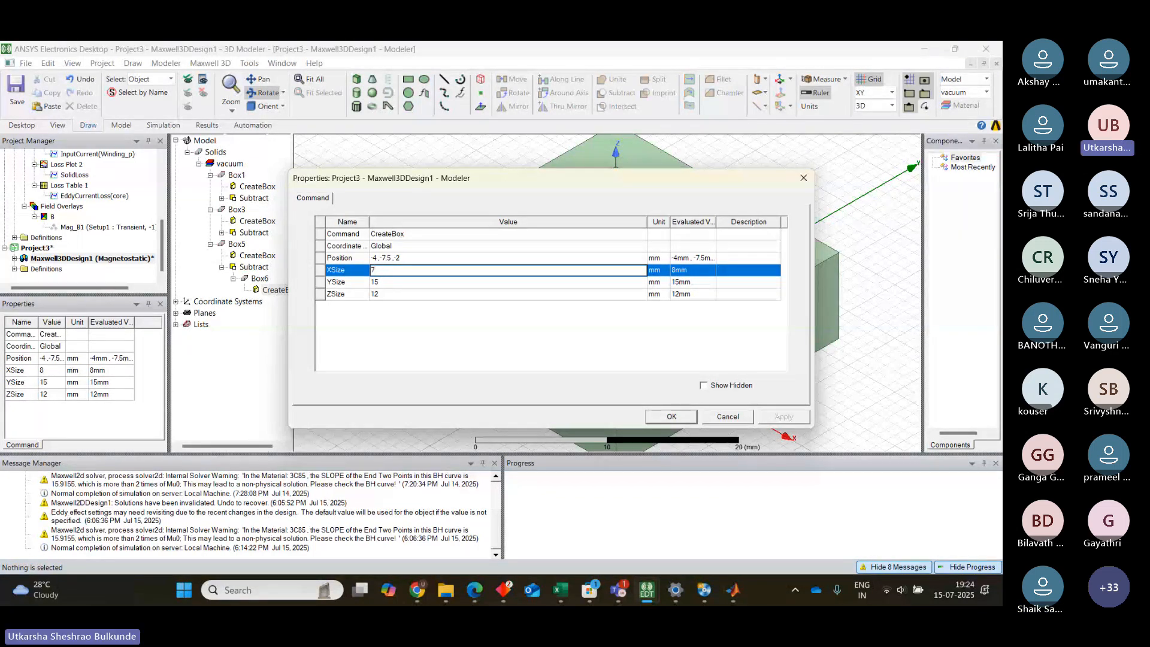
pyautogui.click(380, 296)
pyautogui.click(379, 295)
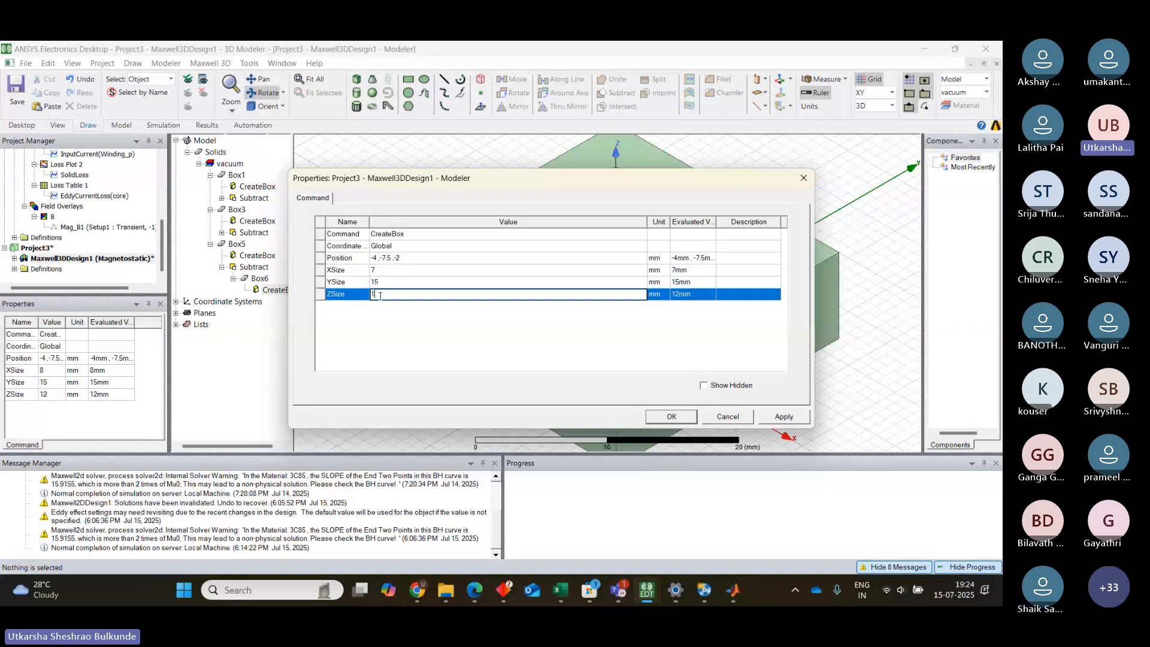
pyautogui.press('BackSpace')
pyautogui.write('1')
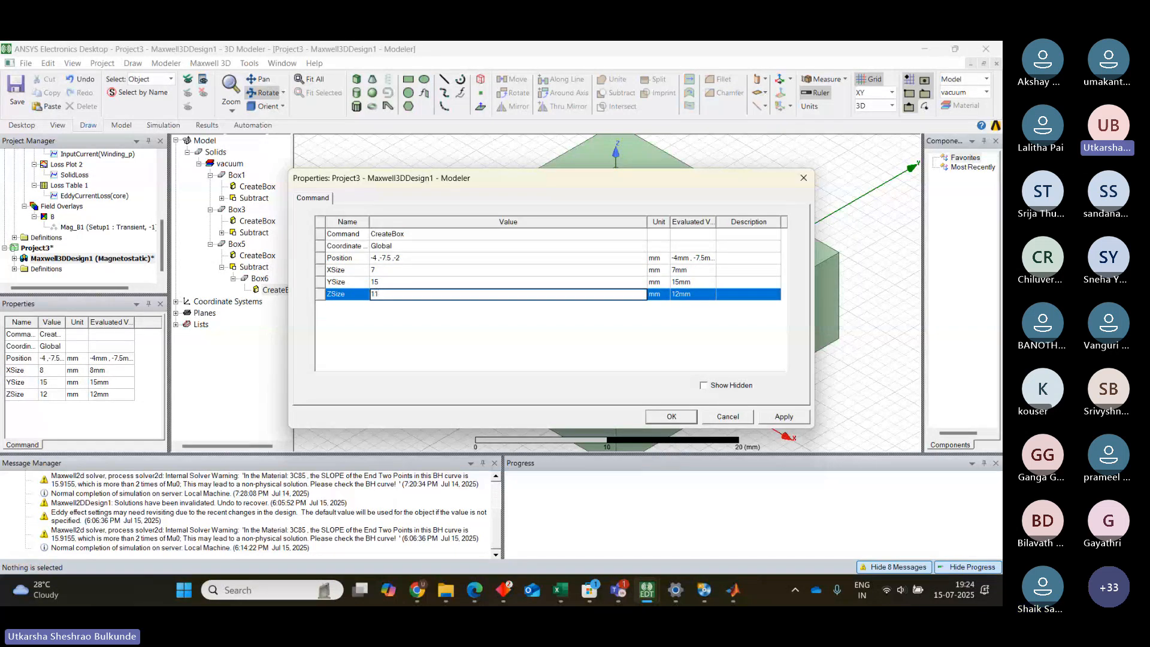
# Step: Try to set Box6's position to -3.5, -7.5, -1.5 mm and apply the edited box properties
pyautogui.click(400, 259)
pyautogui.write('1.5')
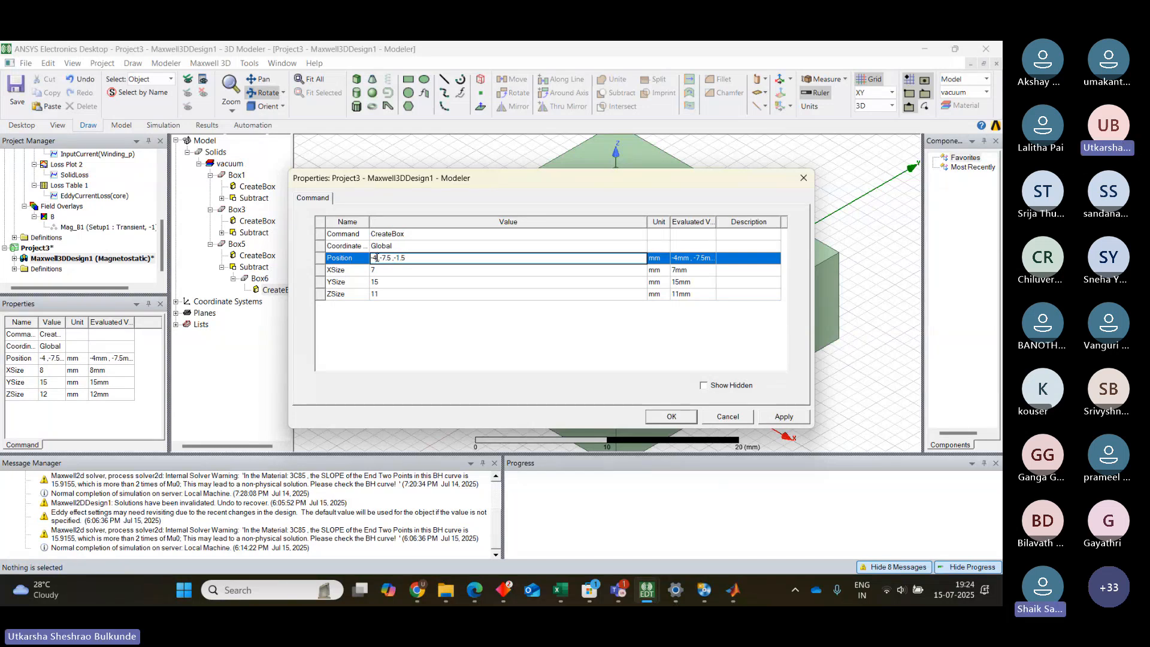
pyautogui.press('BackSpace')
pyautogui.write('3')
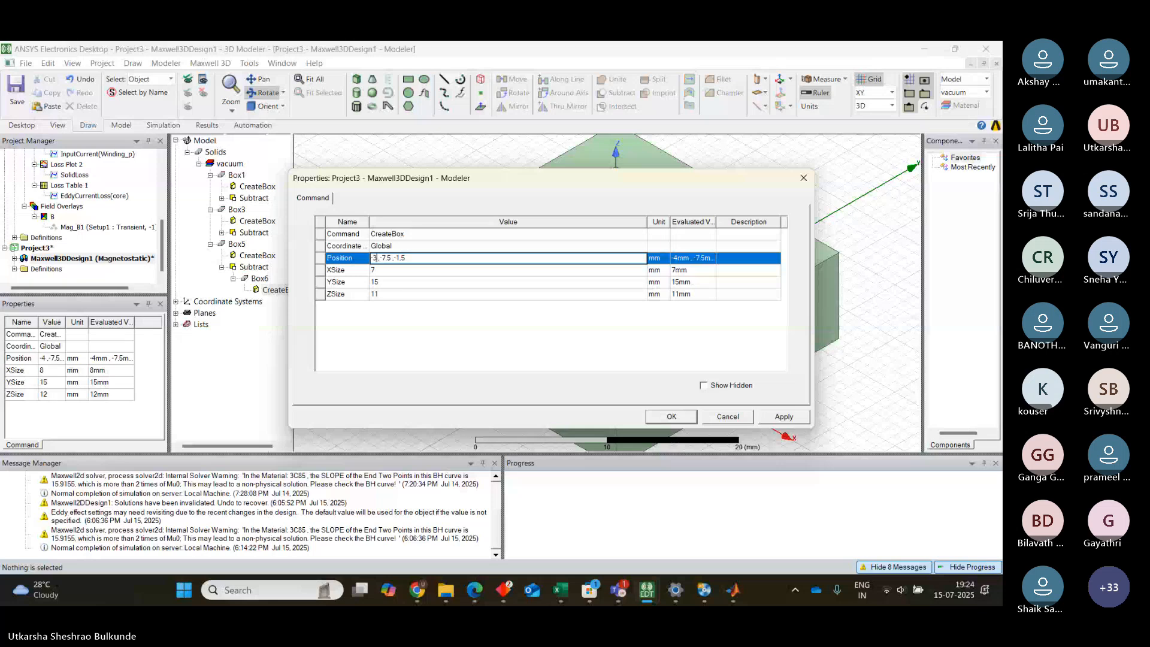
pyautogui.write('.5')
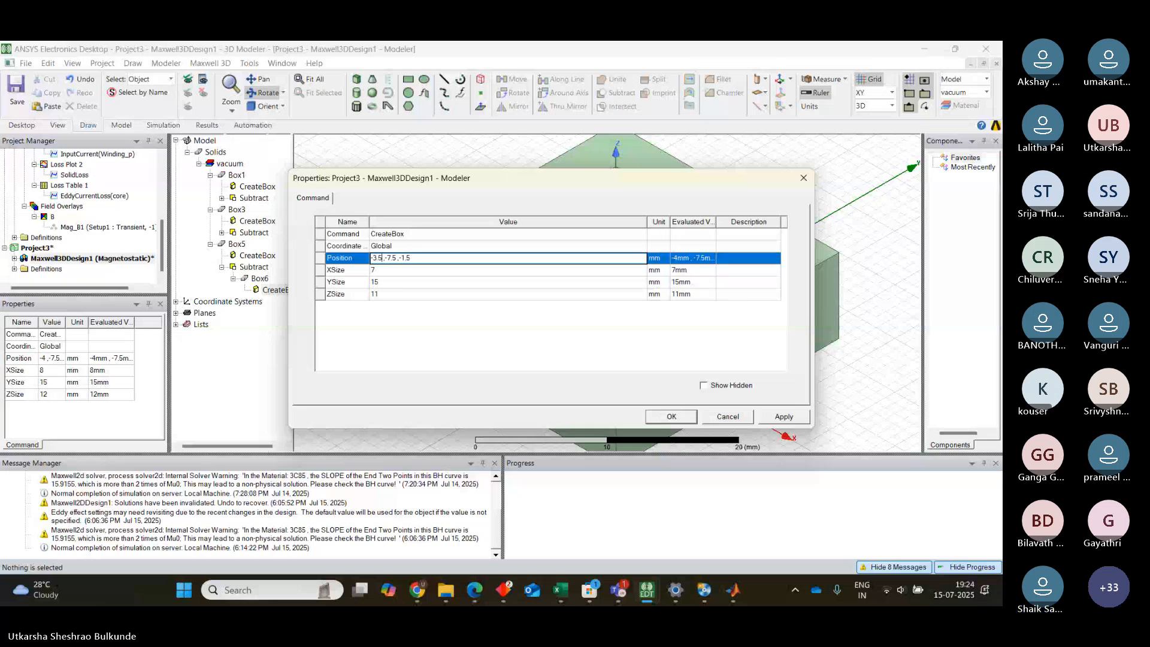
pyautogui.click(785, 417)
pyautogui.click(662, 419)
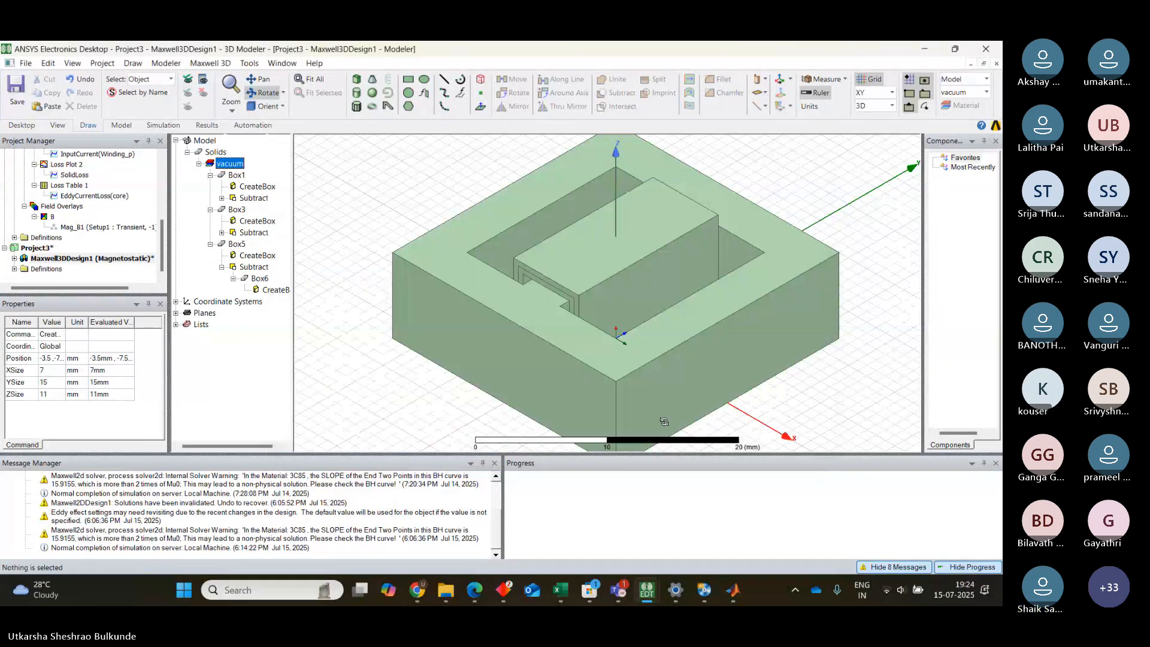
# Step: Check Box6's box dimensions and examine from the side how winding turns Box5 and Box3 nest around the core's central limb
pyautogui.click(857, 346)
pyautogui.click(260, 292)
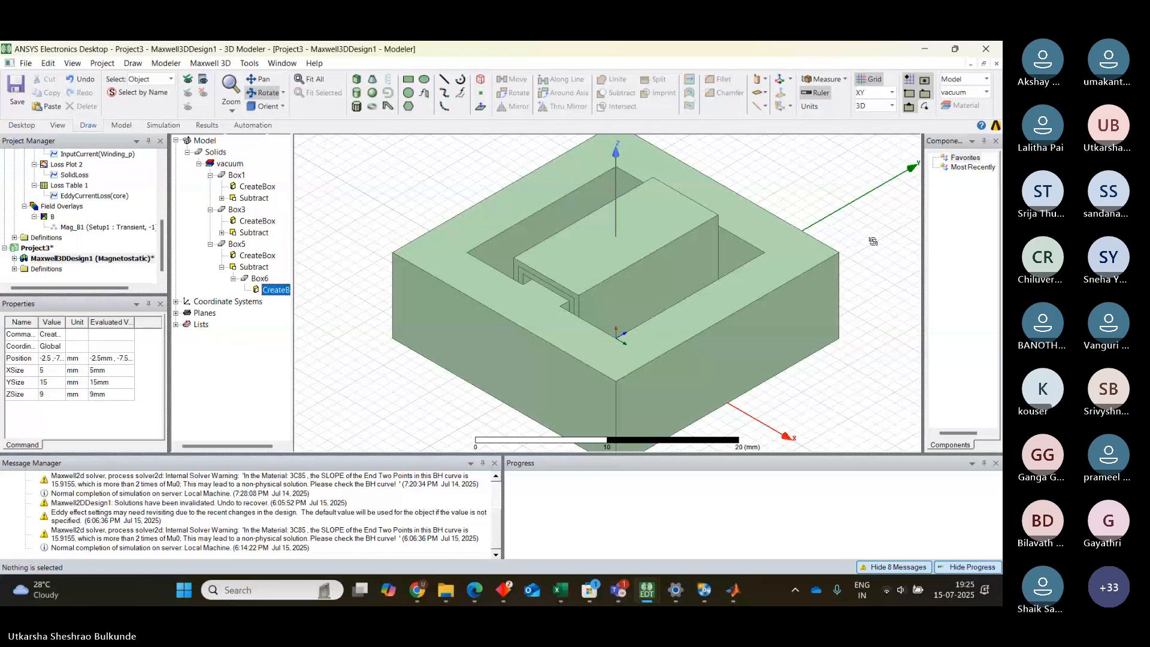
pyautogui.moveTo(866, 244); pyautogui.dragTo(766, 293)
pyautogui.moveTo(805, 218); pyautogui.dragTo(479, 312)
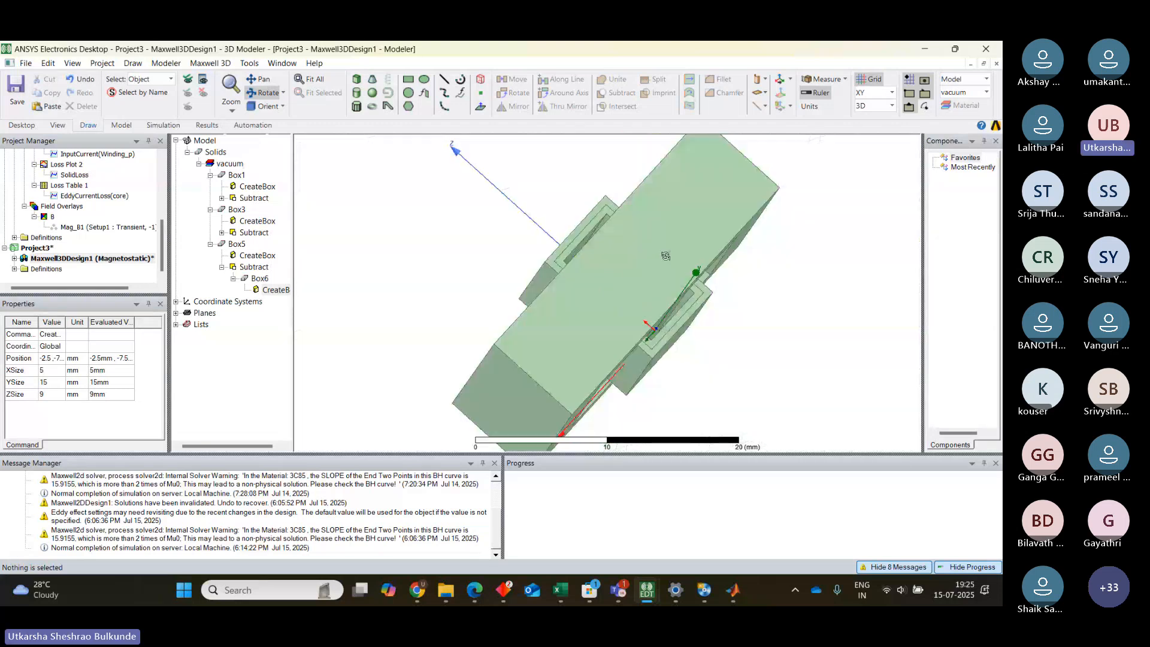
pyautogui.click(248, 256)
pyautogui.click(238, 245)
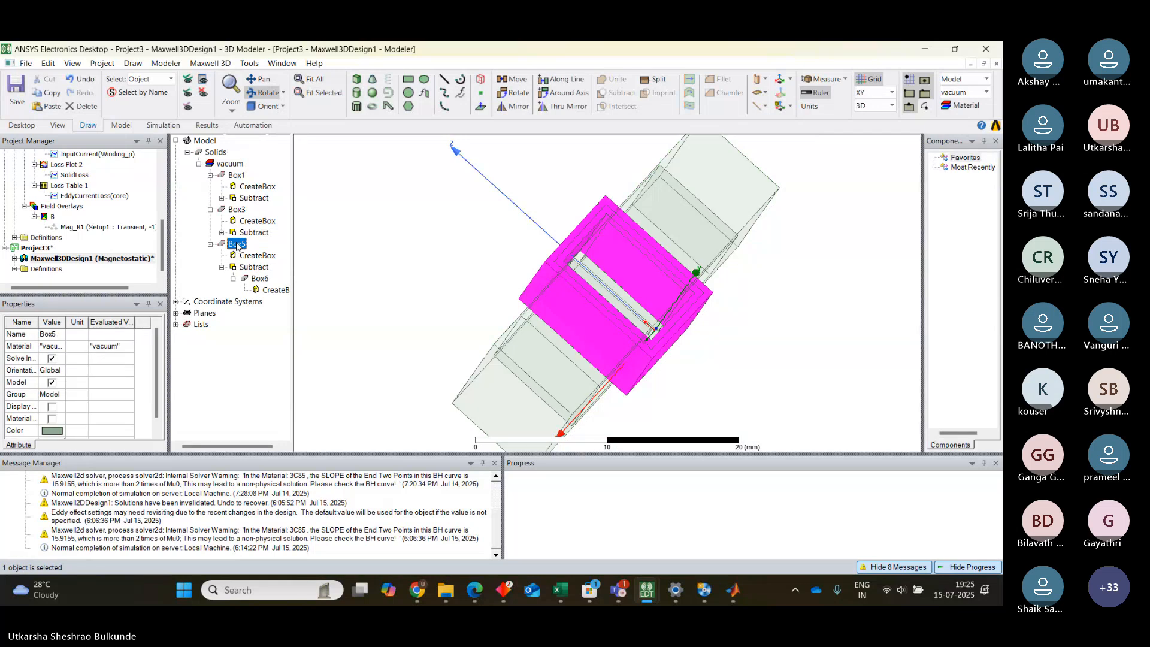
pyautogui.click(367, 259)
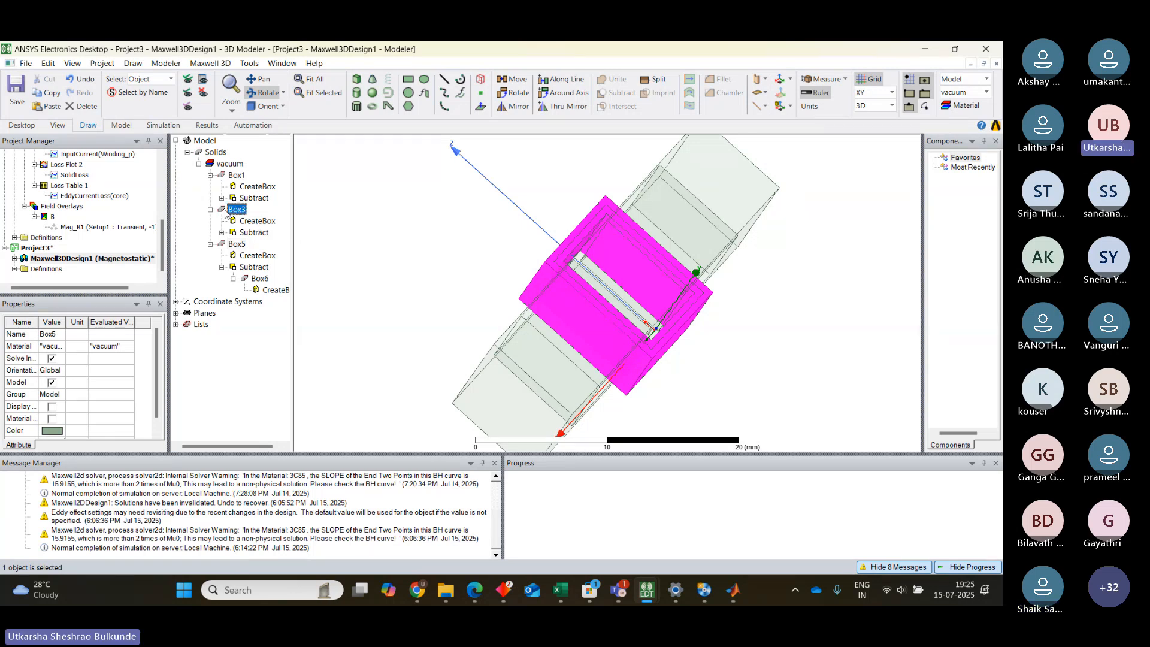
pyautogui.click(228, 211)
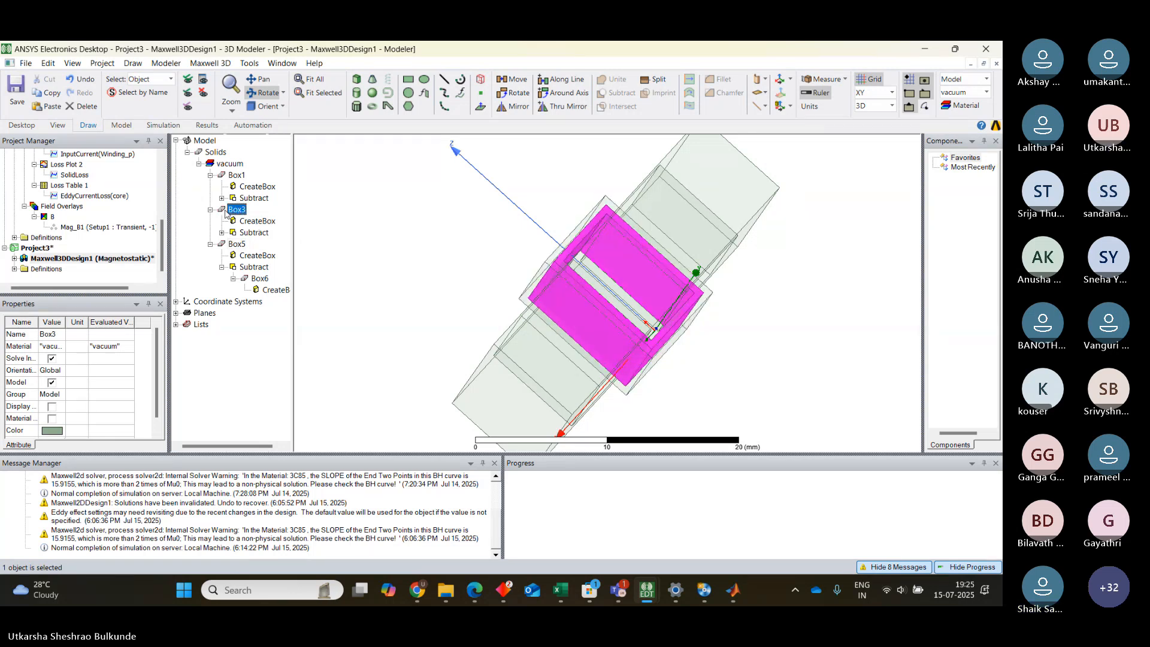
# Step: Set XSize to 8 mm and ZSize to 12 mm for the outer winding box Box5
pyautogui.click(352, 251)
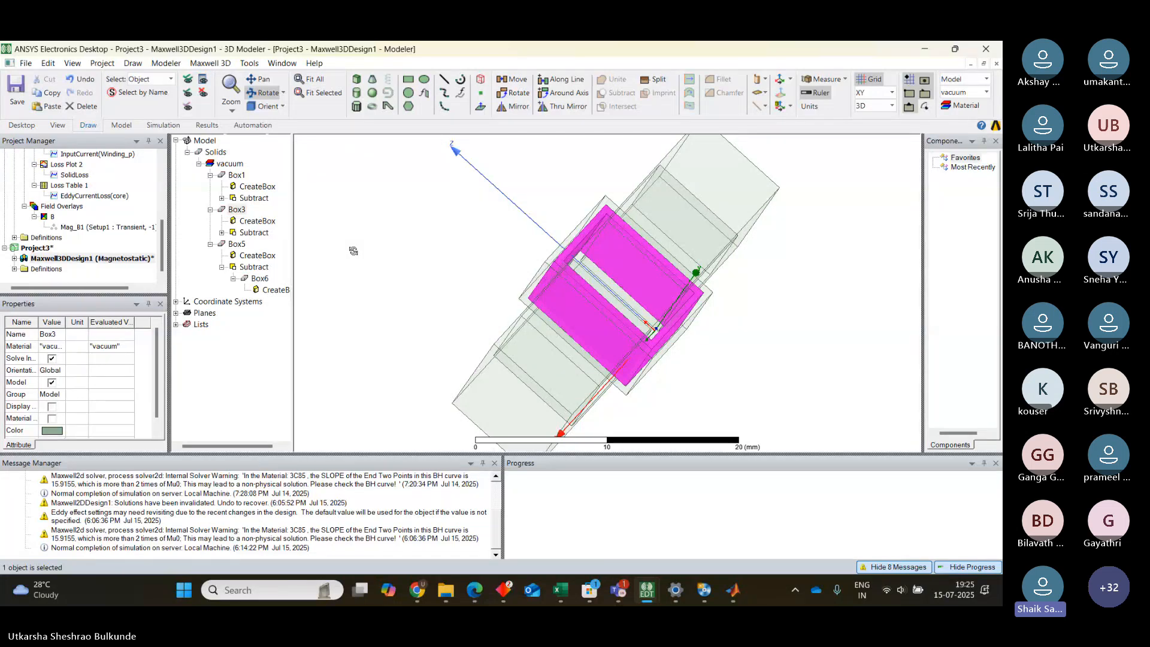
pyautogui.doubleClick(254, 258)
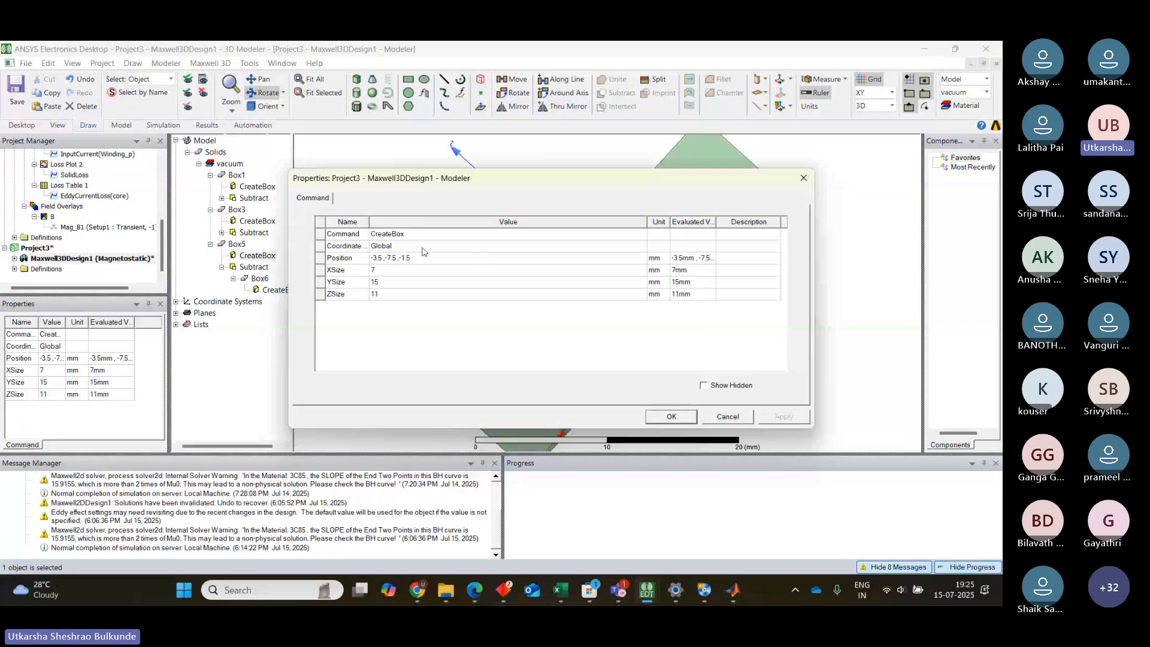
pyautogui.click(381, 270)
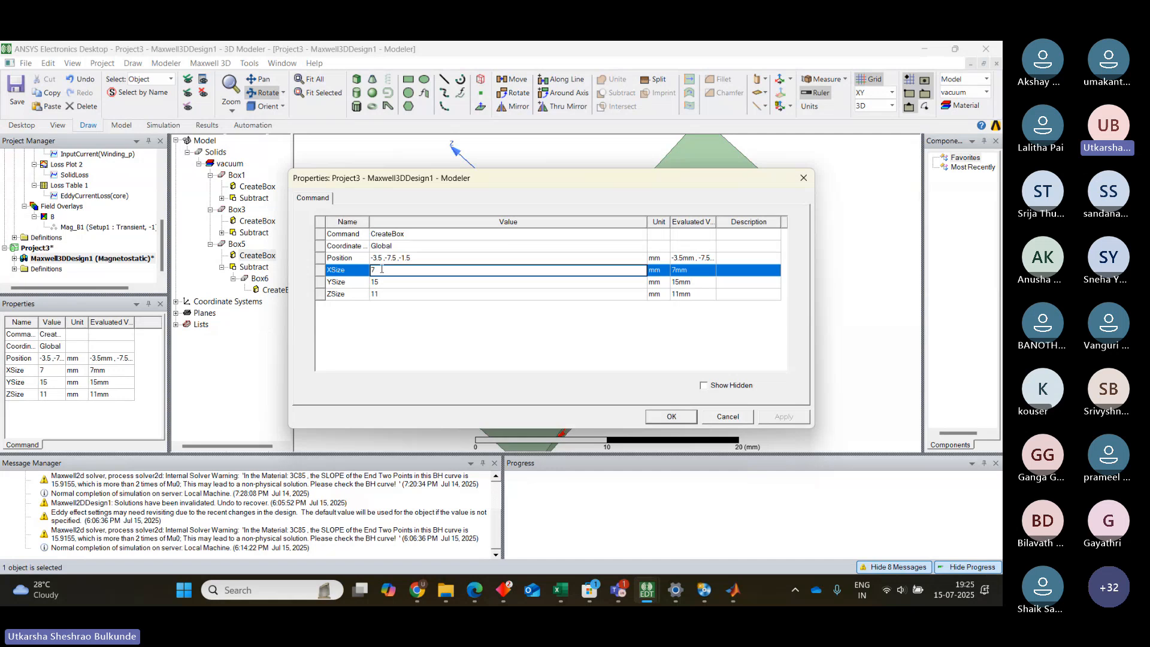
pyautogui.write('8')
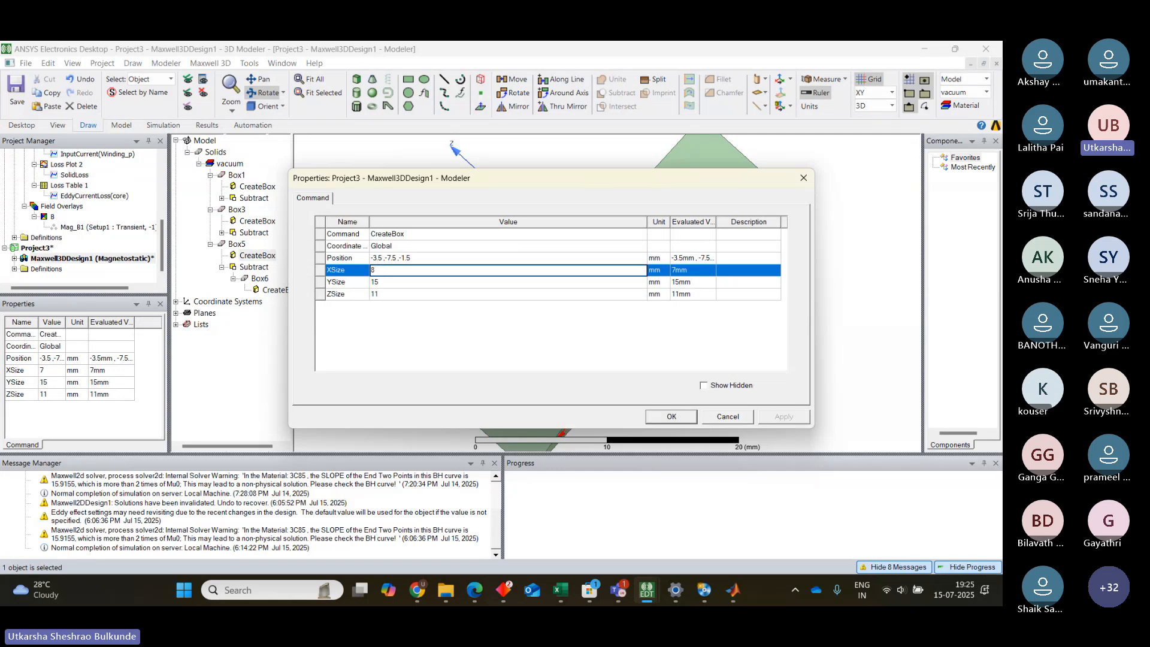
pyautogui.click(383, 282)
pyautogui.click(383, 294)
pyautogui.click(384, 294)
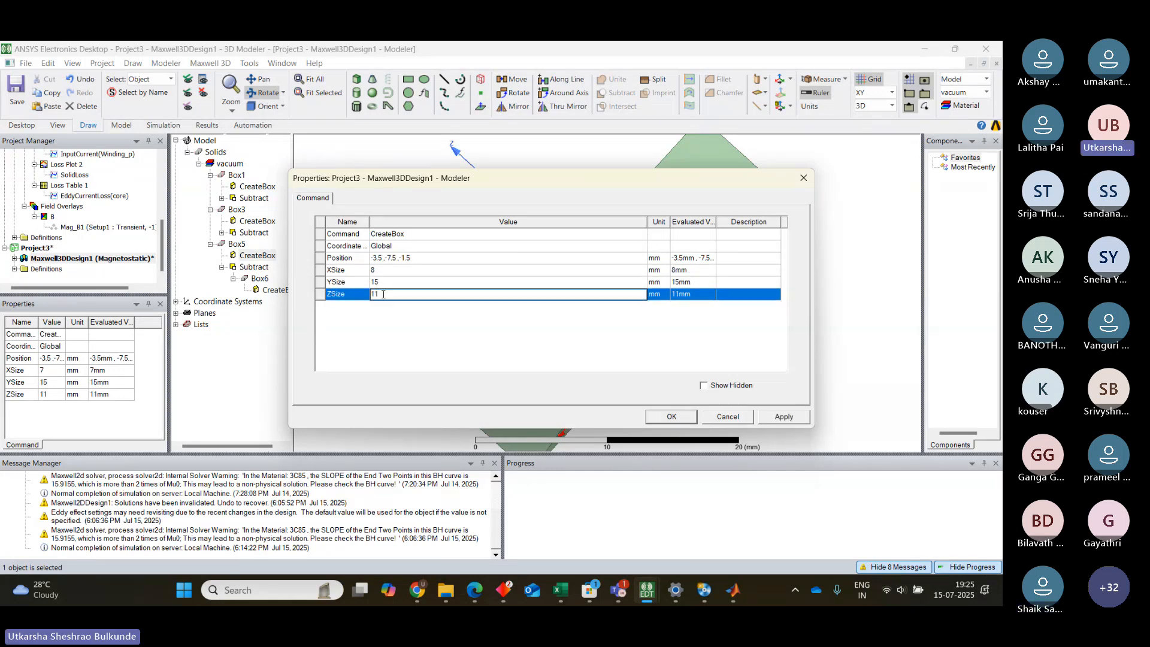
pyautogui.press('BackSpace')
pyautogui.write('2')
# Step: Set Box5's position to -4, -7.5, -2 mm, then apply and accept its edited box properties
pyautogui.click(382, 258)
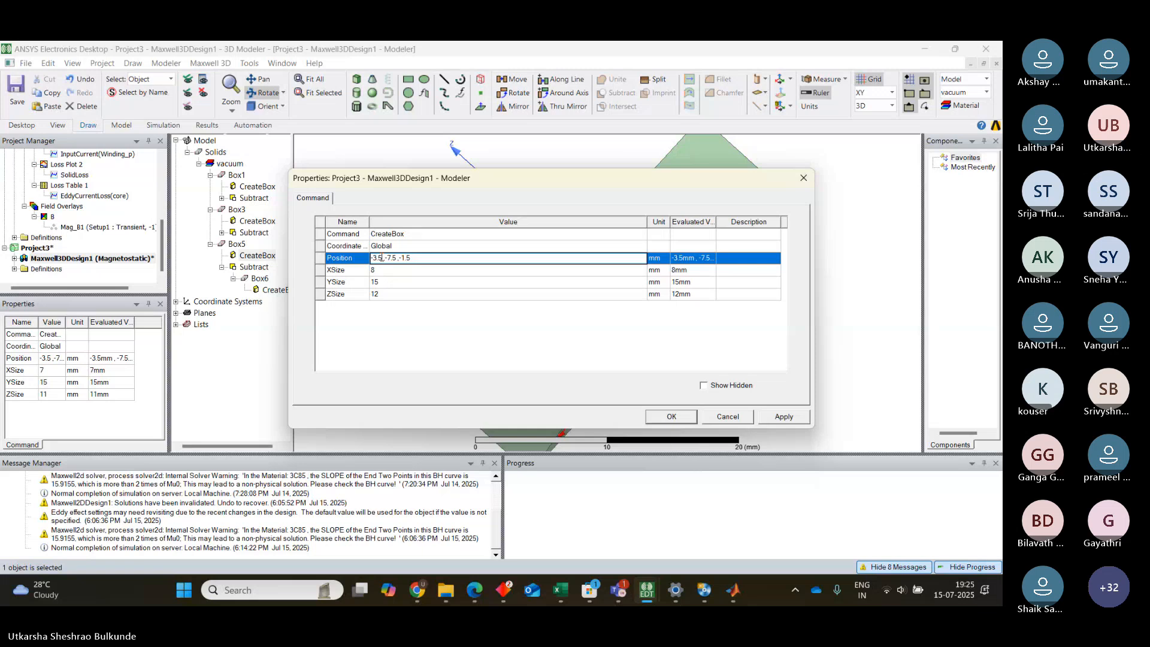
pyautogui.press('BackSpace')
pyautogui.press('BackSpace')
pyautogui.press('BackSpace')
pyautogui.write('4')
pyautogui.press('BackSpace')
pyautogui.press('BackSpace')
pyautogui.press('BackSpace')
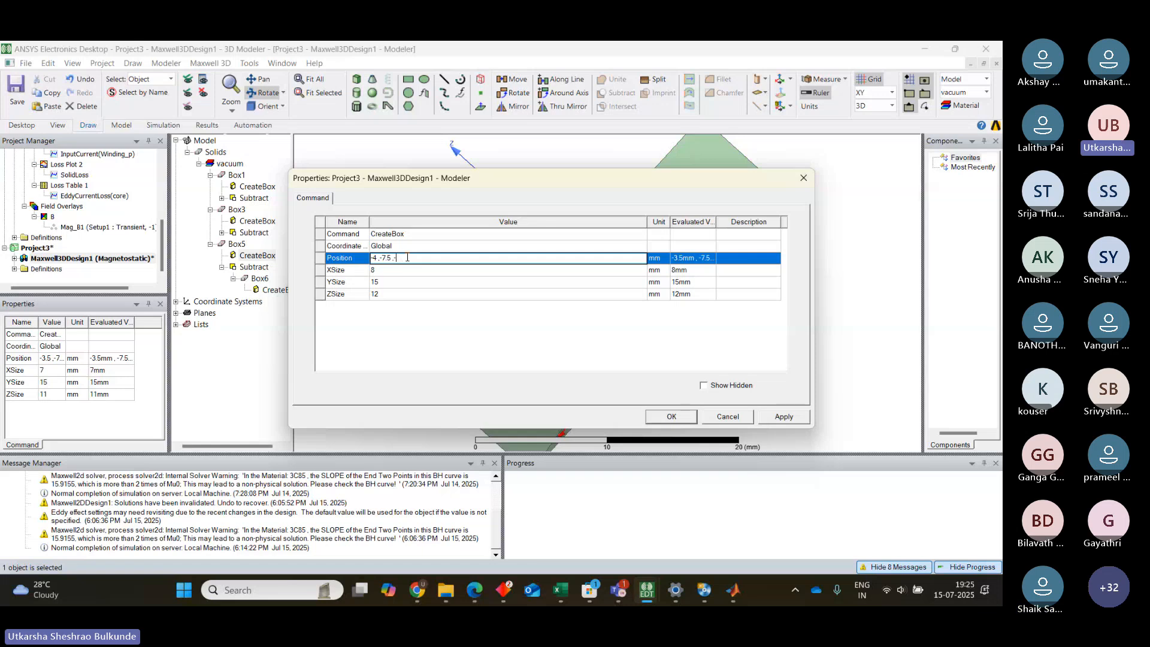
pyautogui.write('2')
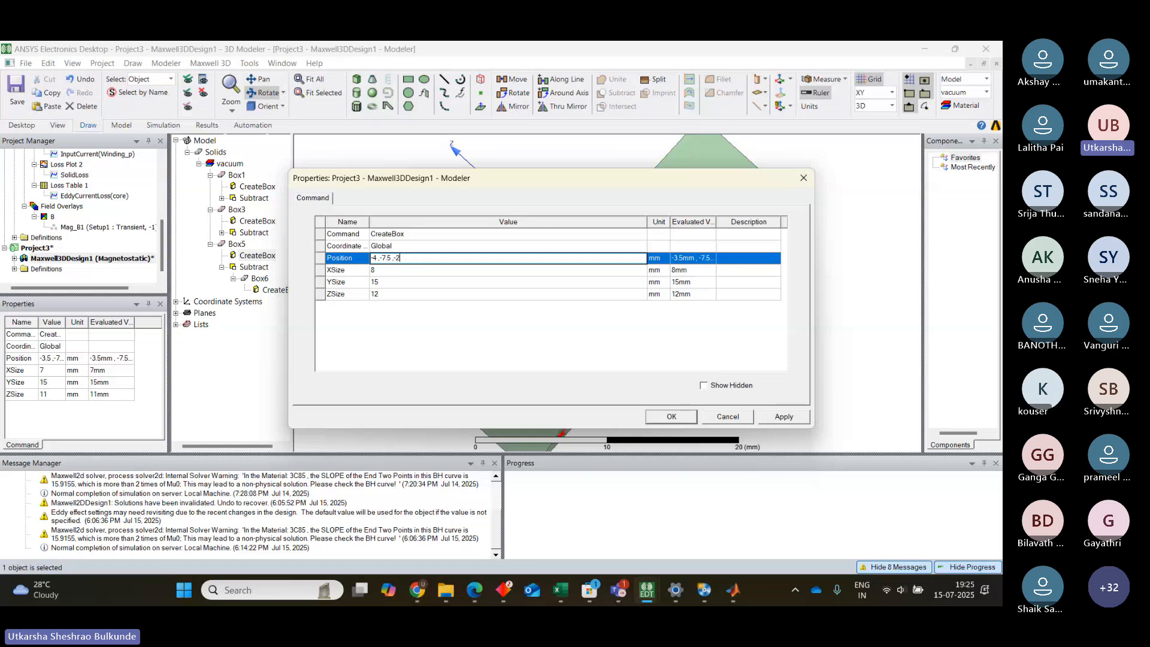
pyautogui.click(784, 417)
pyautogui.click(670, 415)
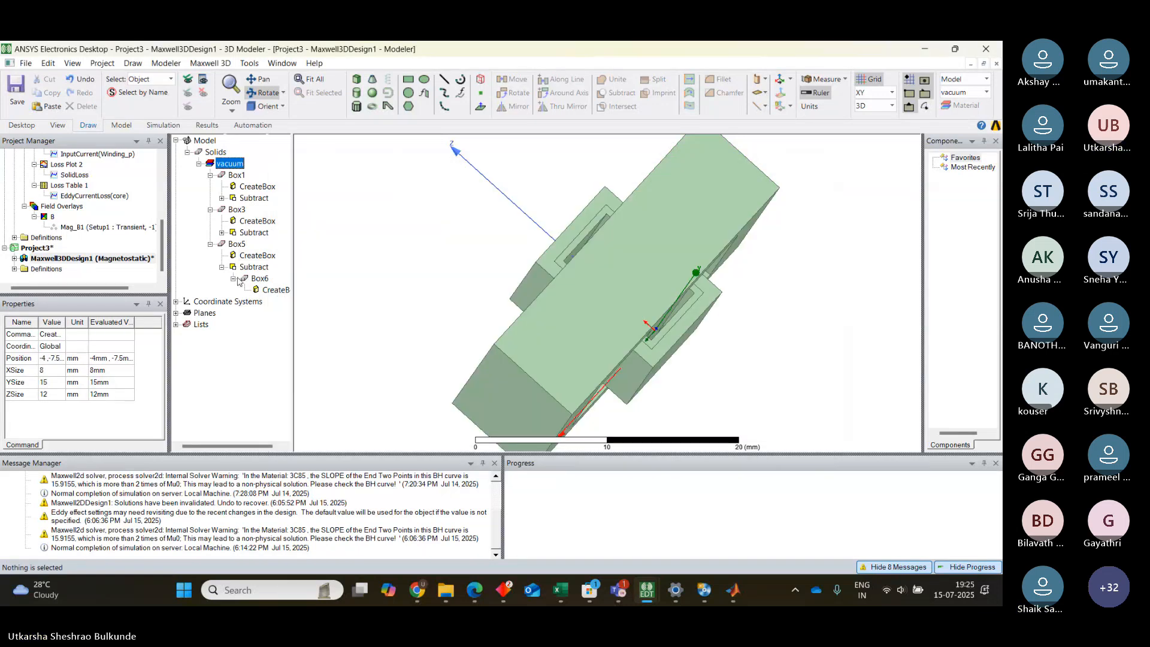
# Step: Set XSize to 7 mm and ZSize to 11 mm for Box6, the tool box in Box5's subtraction
pyautogui.doubleClick(268, 289)
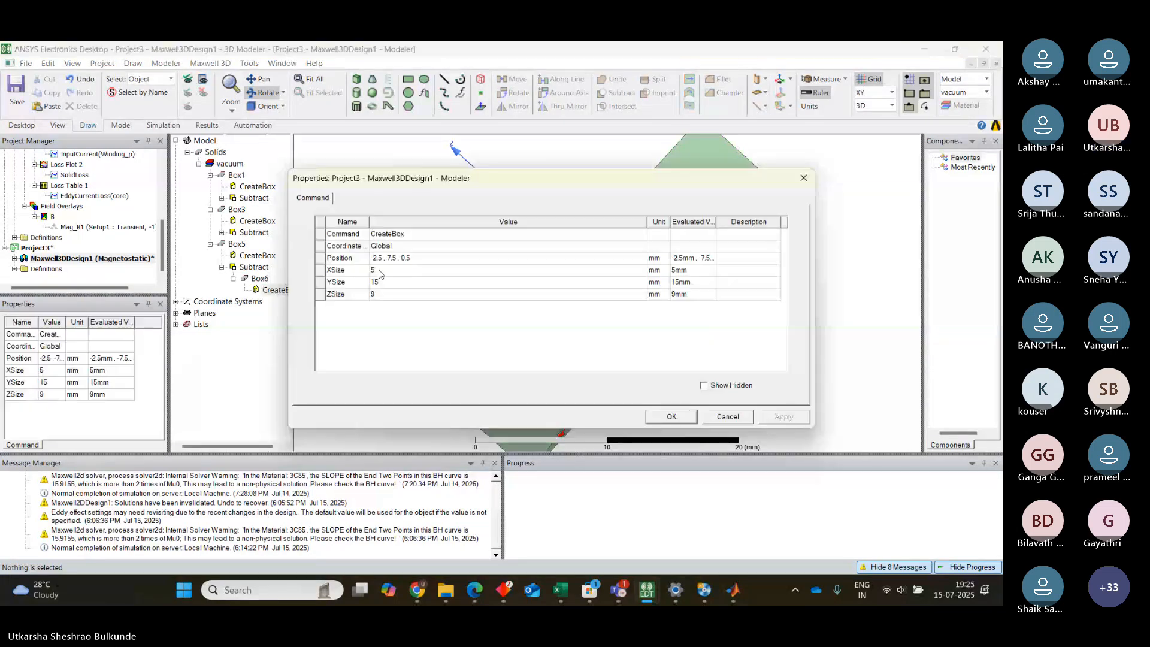
pyautogui.click(379, 272)
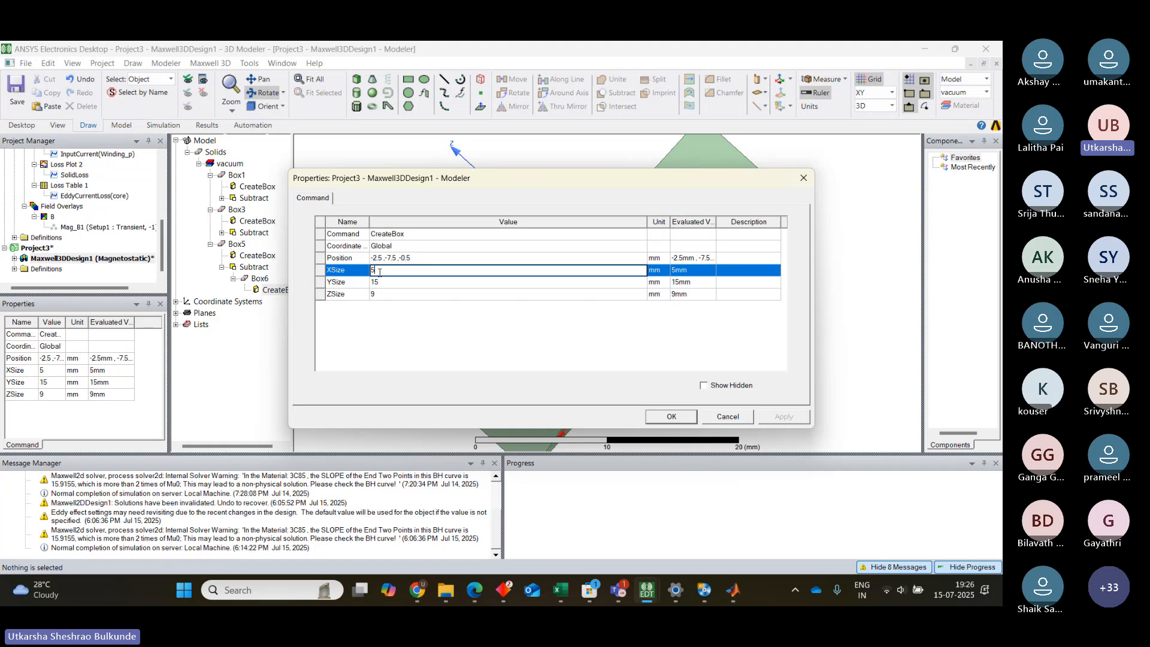
pyautogui.press('BackSpace')
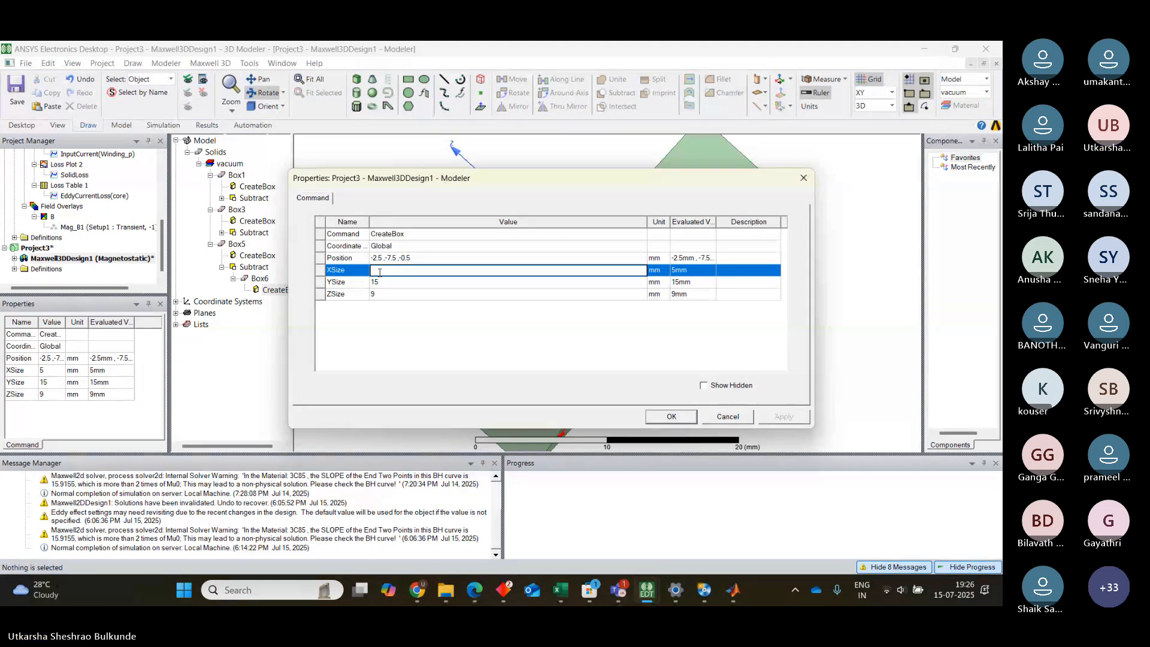
pyautogui.write('7')
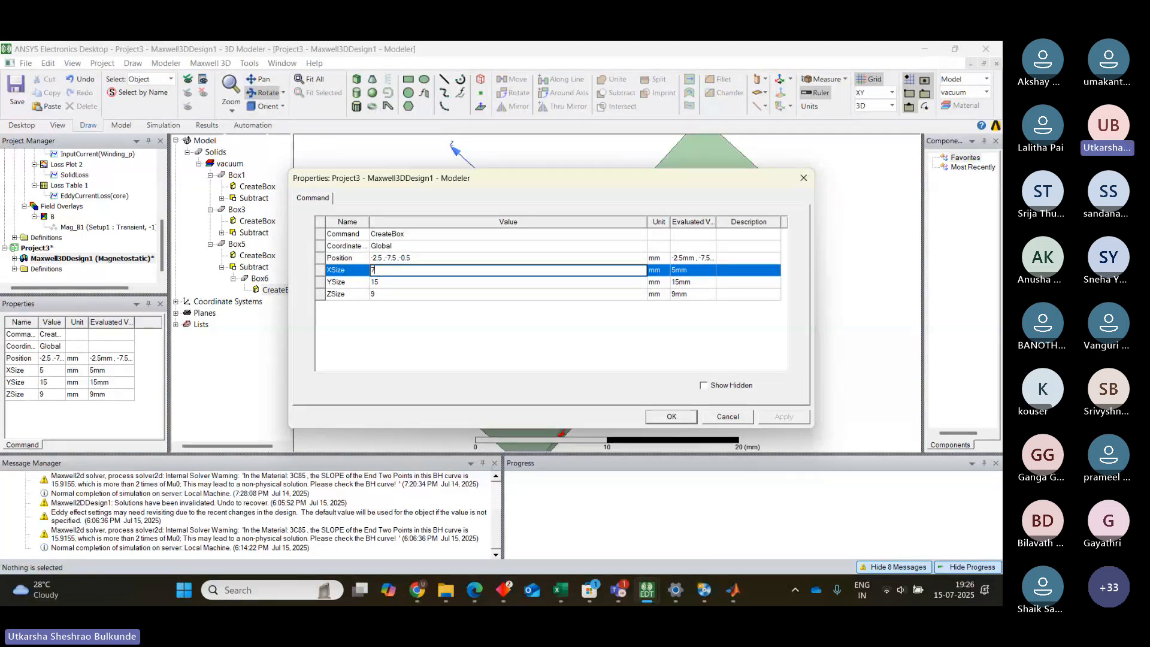
pyautogui.click(378, 293)
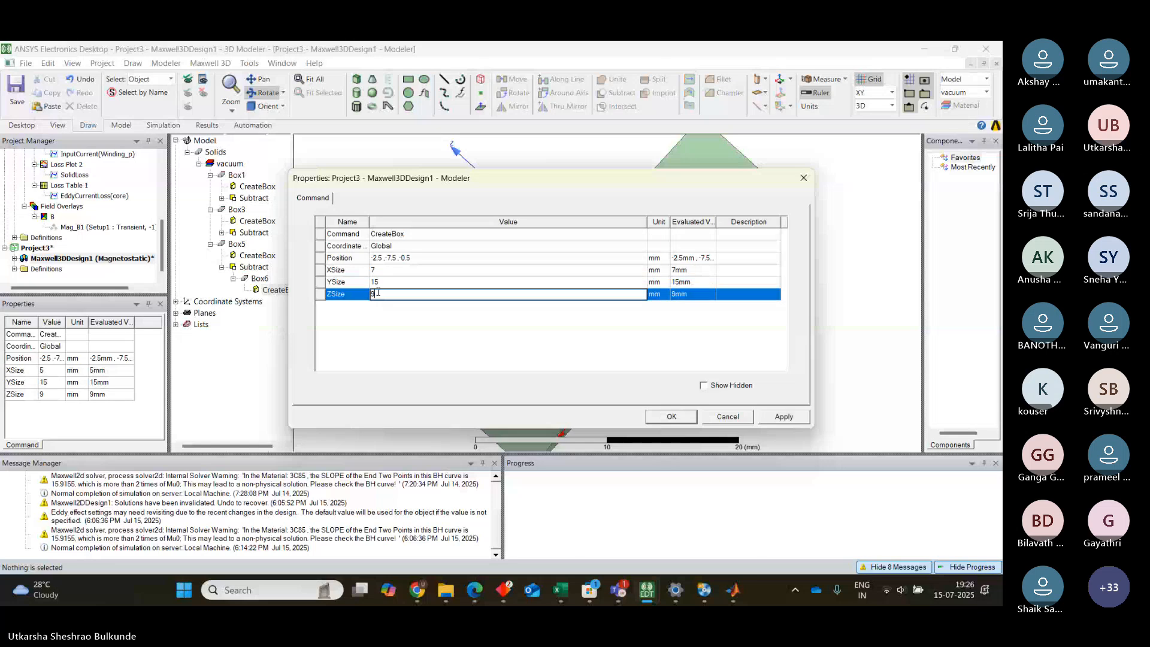
pyautogui.press('BackSpace')
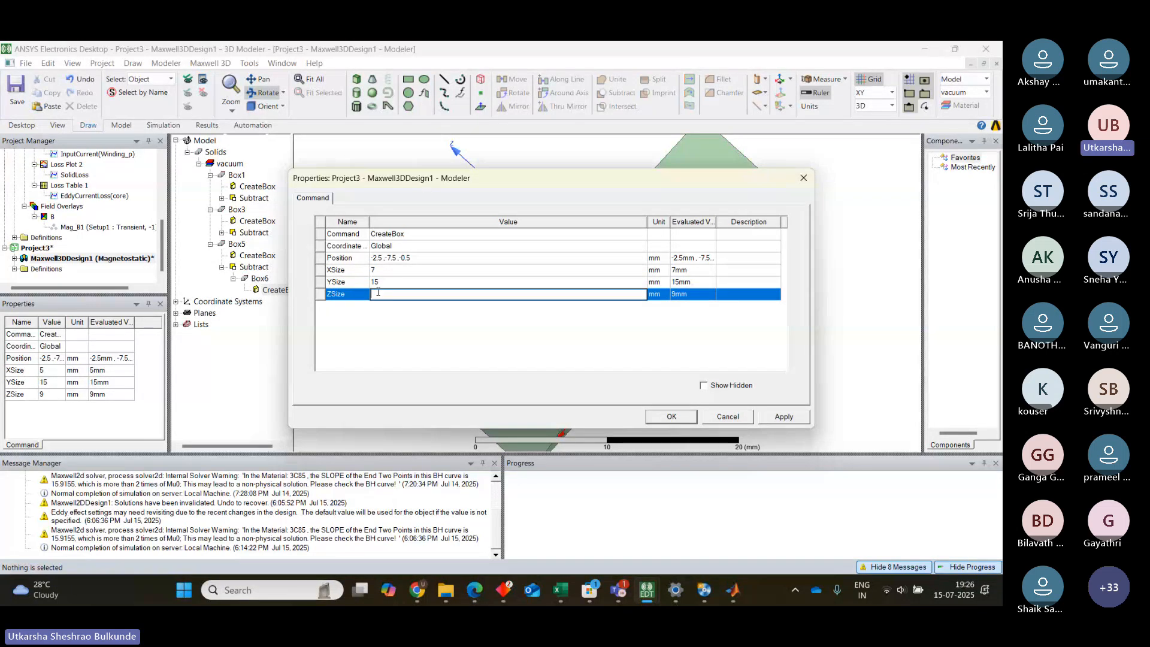
pyautogui.write('11')
# Step: Set Box6's position to -3.5, -7.5, -1.5 mm, then apply and accept its box properties
pyautogui.click(379, 259)
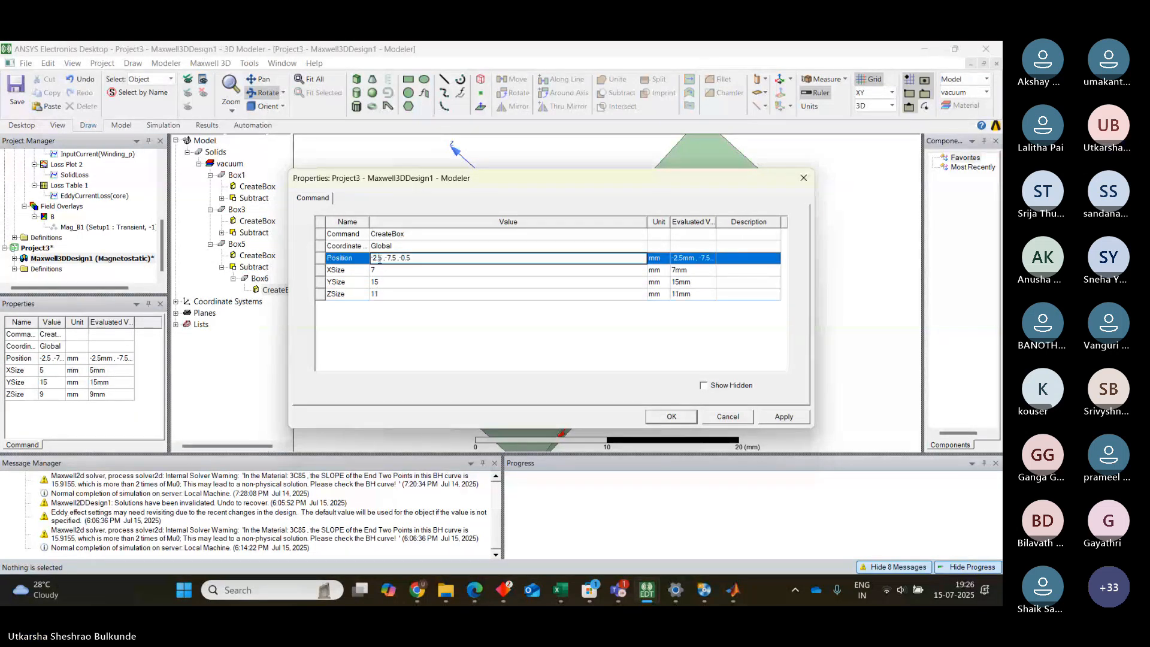
pyautogui.press('BackSpace')
pyautogui.press('BackSpace')
pyautogui.write('3.')
pyautogui.press('BackSpace')
pyautogui.press('BackSpace')
pyautogui.write('1.')
pyautogui.click(792, 419)
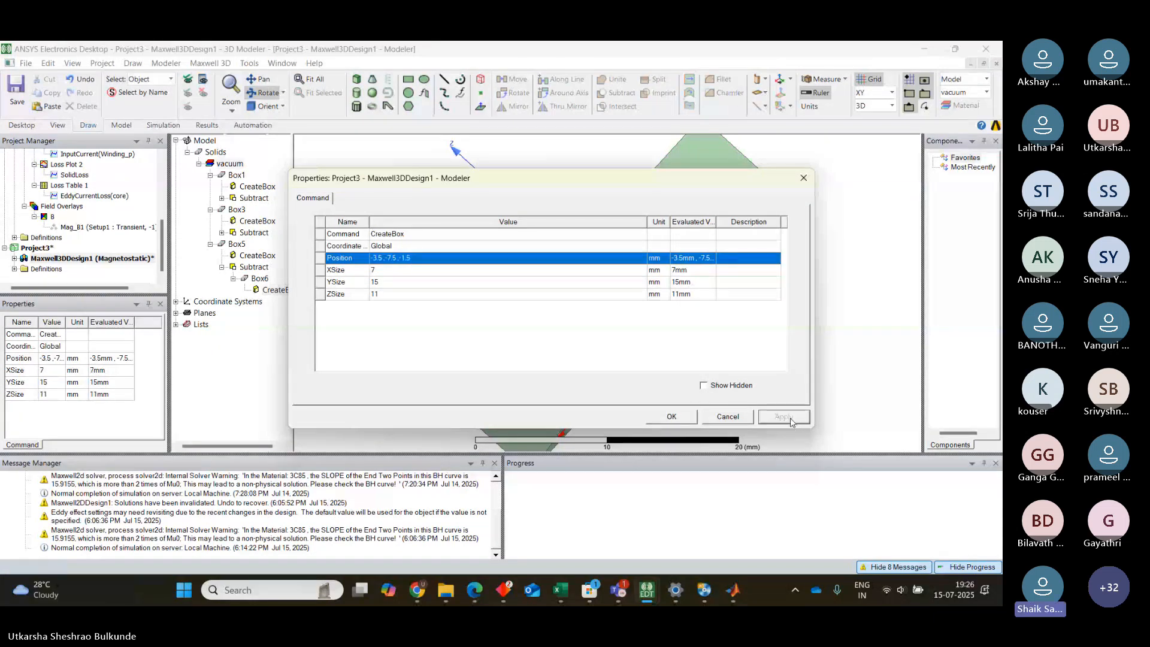
pyautogui.click(672, 417)
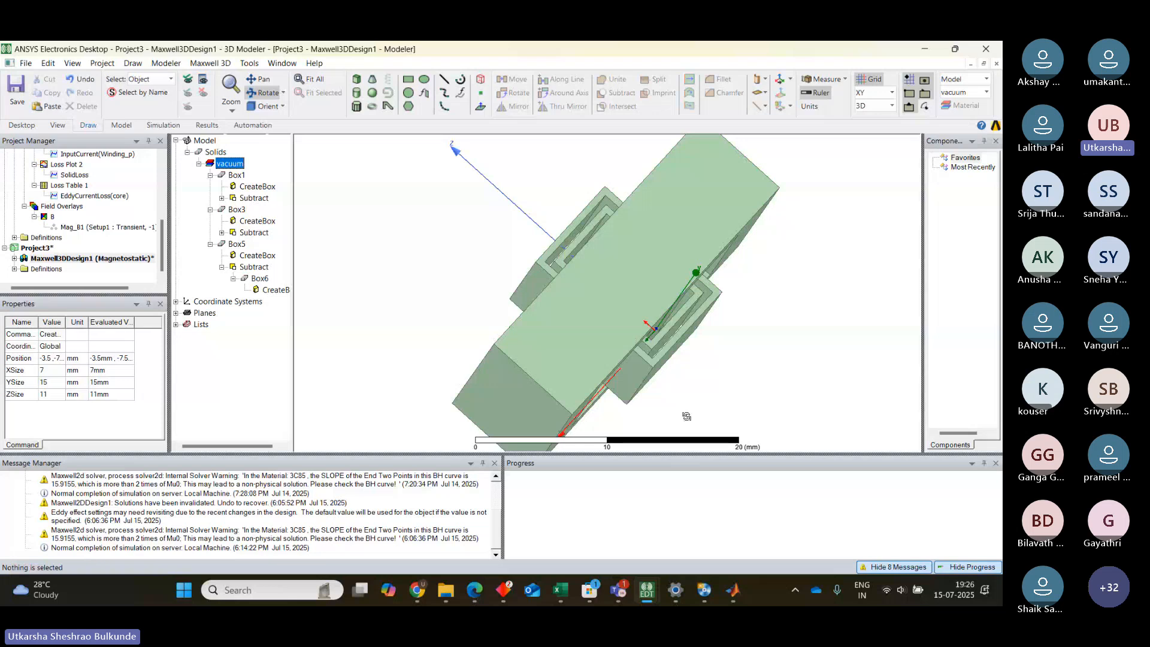
# Step: Rename Box1, the windowed core solid, as core
pyautogui.click(235, 244)
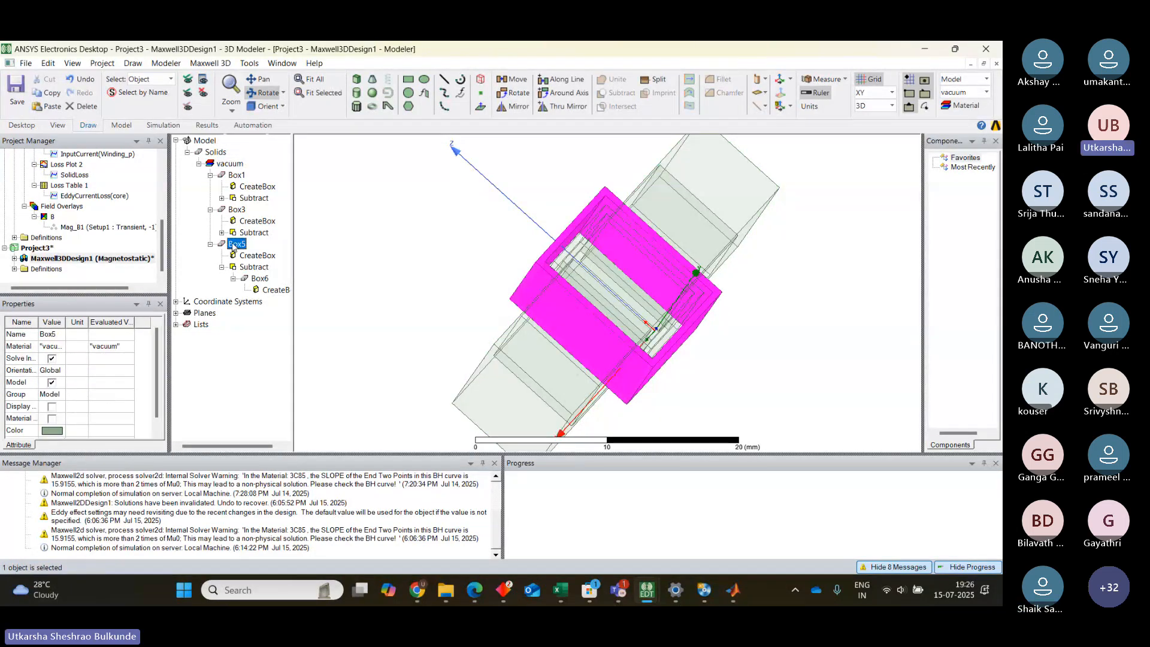
pyautogui.click(237, 210)
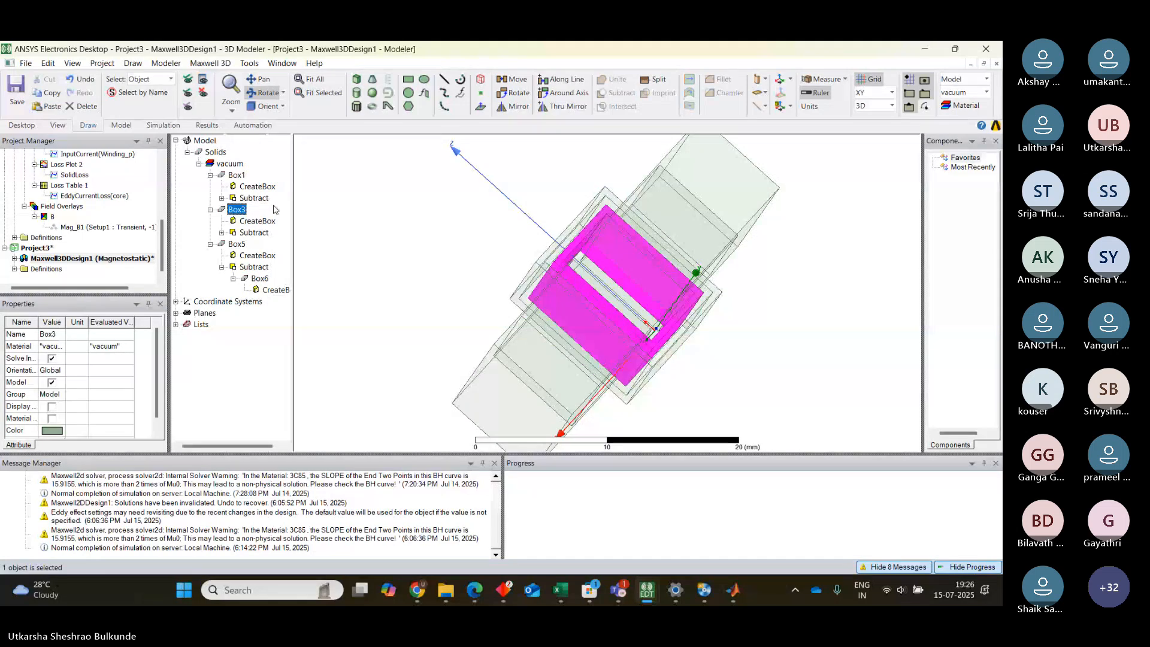
pyautogui.click(211, 245)
pyautogui.click(210, 209)
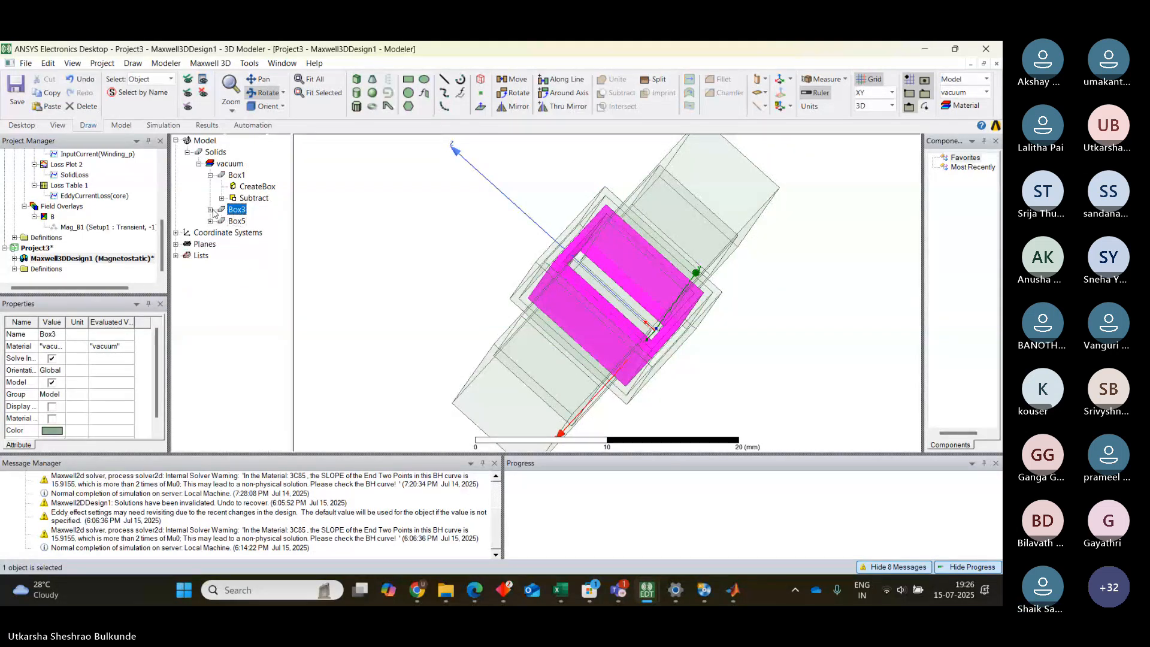
pyautogui.click(210, 175)
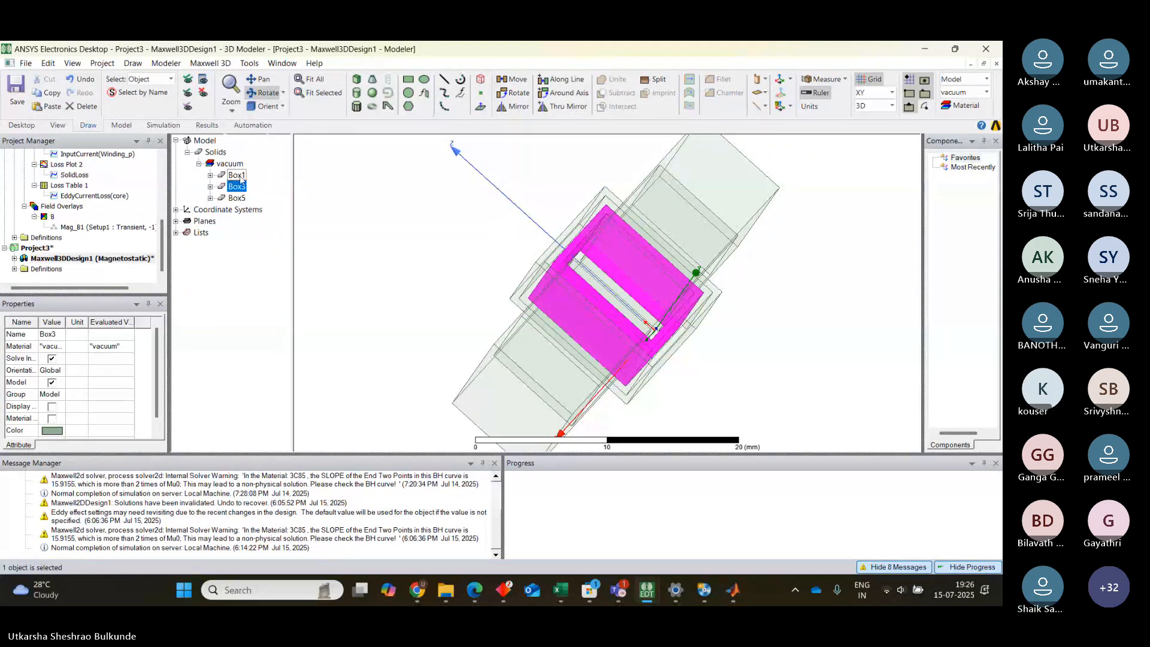
pyautogui.click(237, 175)
pyautogui.rightClick(242, 180)
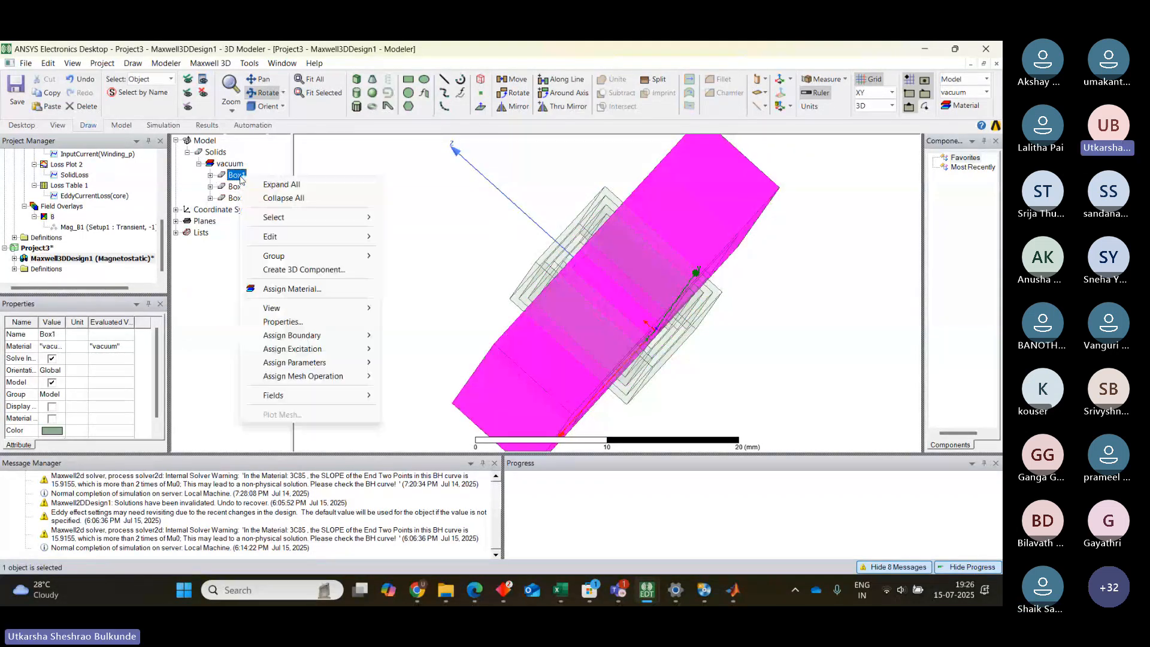
pyautogui.click(276, 323)
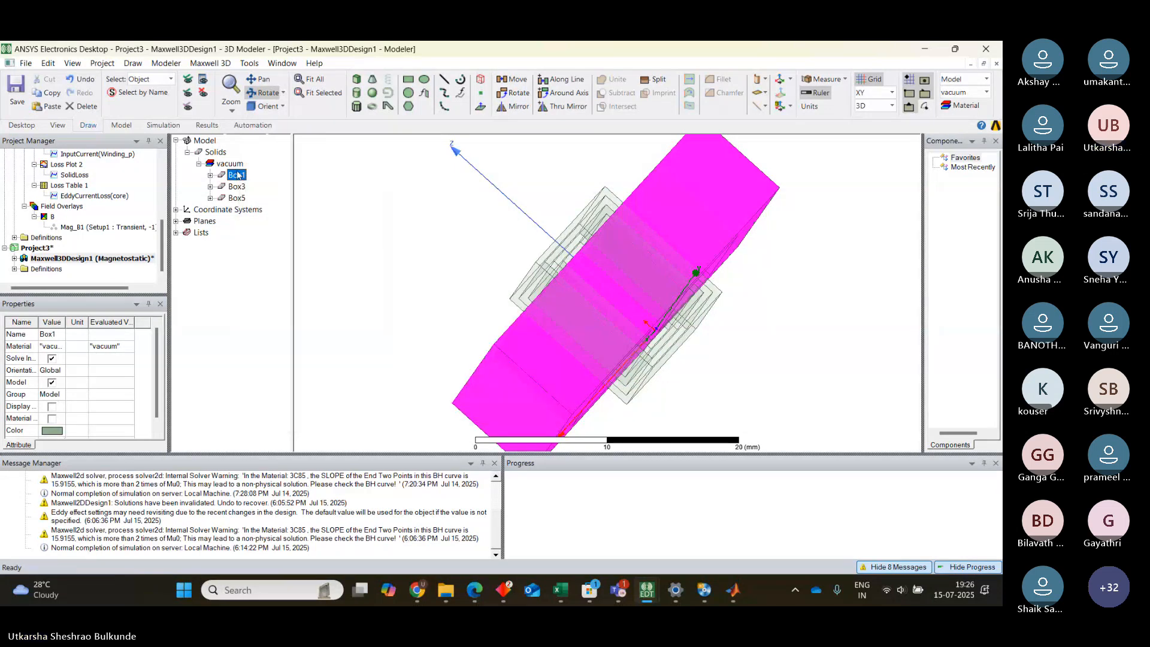
pyautogui.click(403, 234)
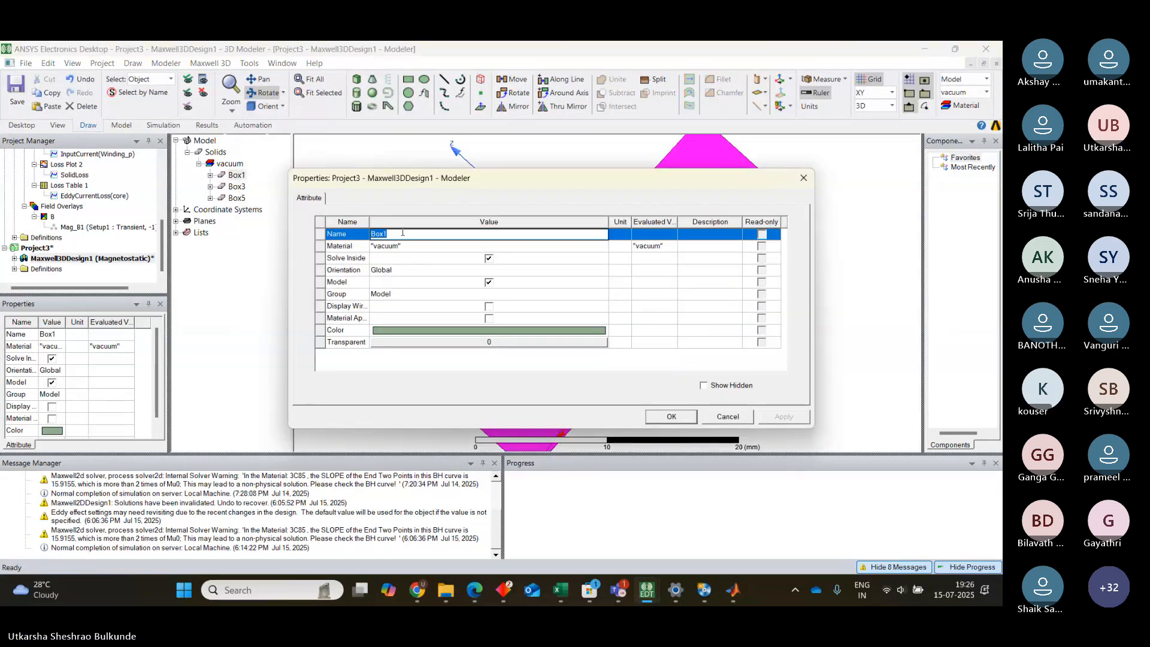
pyautogui.press('BackSpace')
pyautogui.write('core')
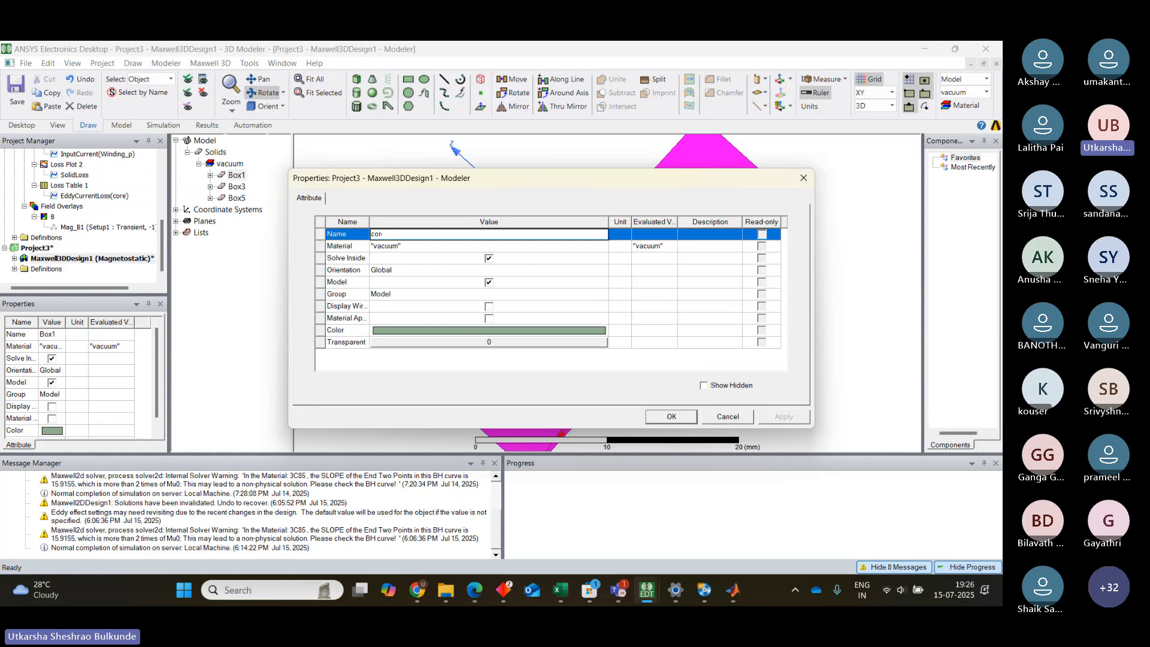
pyautogui.click(672, 416)
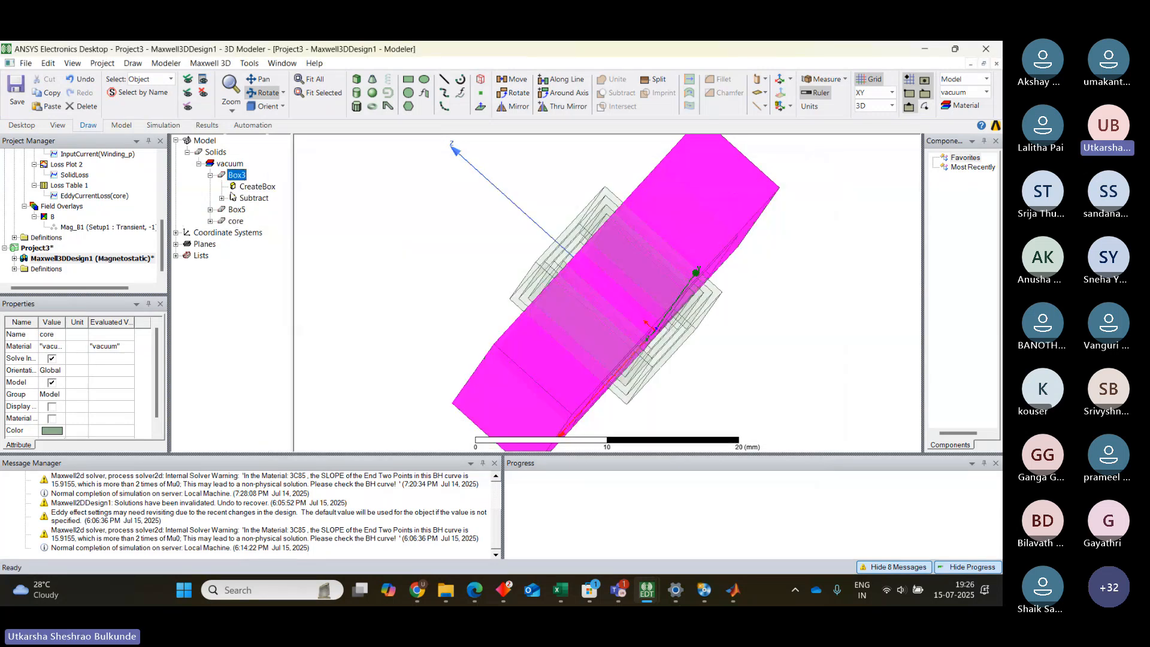
# Step: Try to rename the inner winding solid Box3 as core, and undo the renames of both Box3 and Box1
pyautogui.click(273, 204)
pyautogui.doubleClick(237, 175)
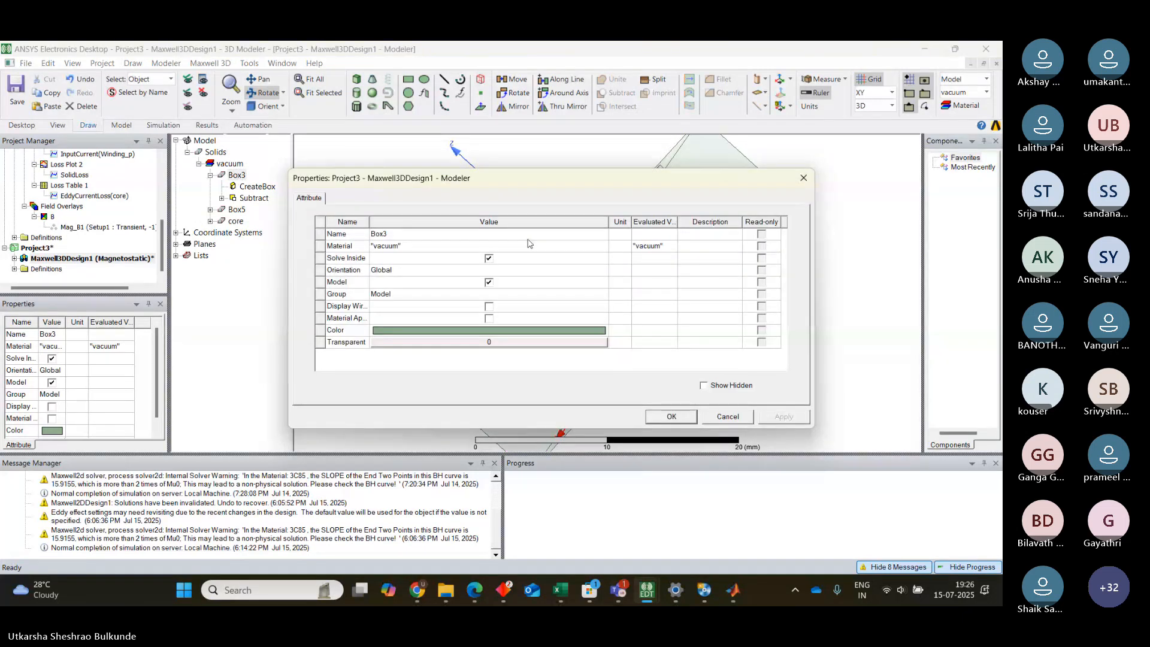
pyautogui.click(396, 235)
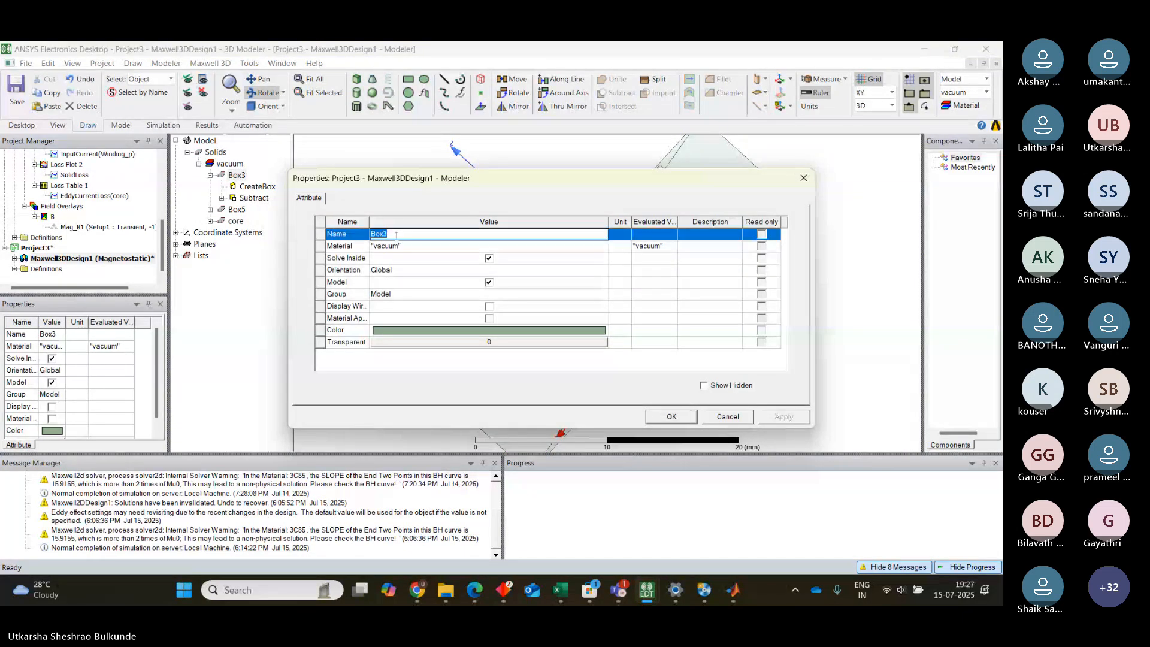
pyautogui.press('BackSpace')
pyautogui.write('core')
pyautogui.click(681, 417)
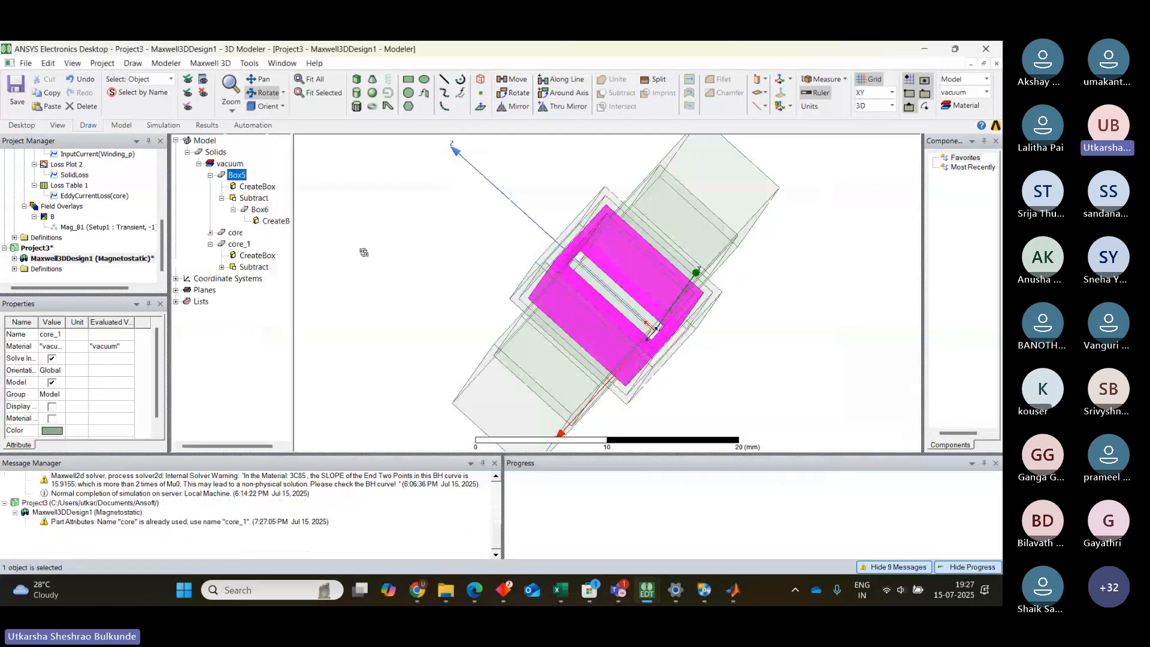
pyautogui.hotkey('ctrl', 'z')
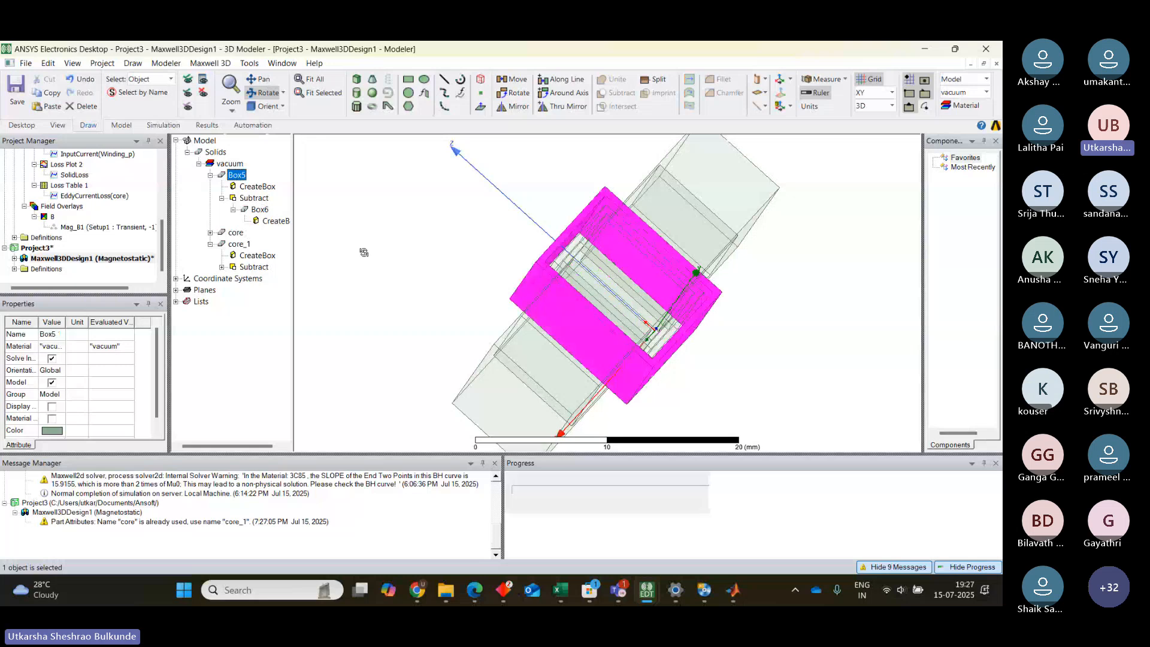
pyautogui.hotkey('ctrl', 'z')
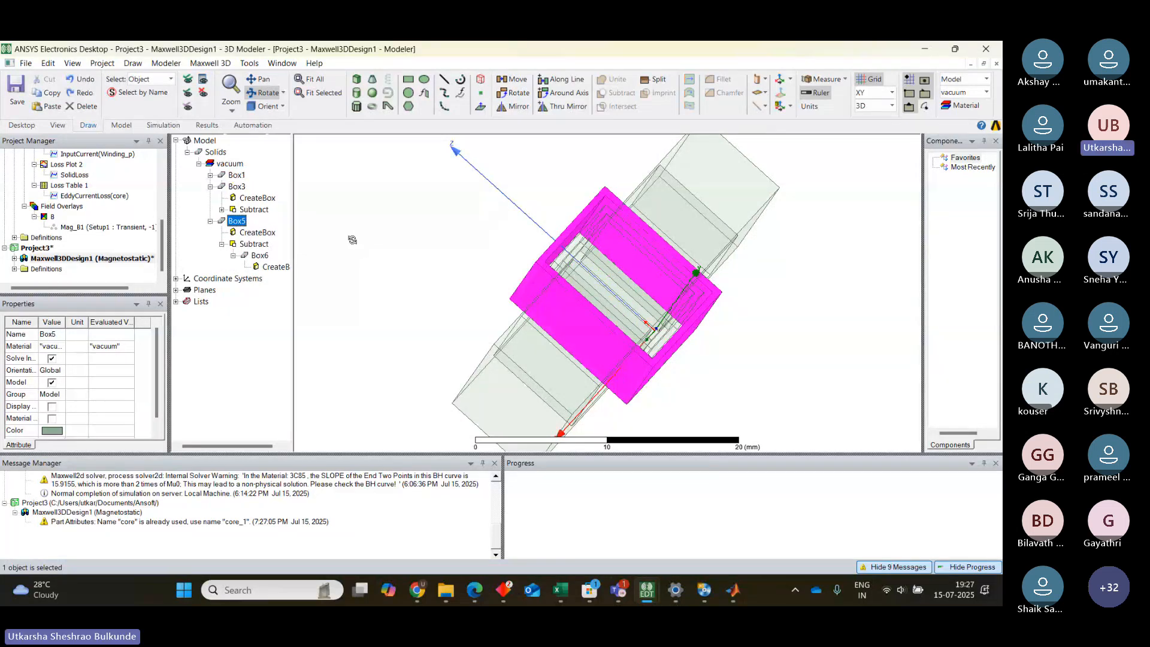
# Step: Rename Box1, the windowed core solid, as core
pyautogui.click(237, 175)
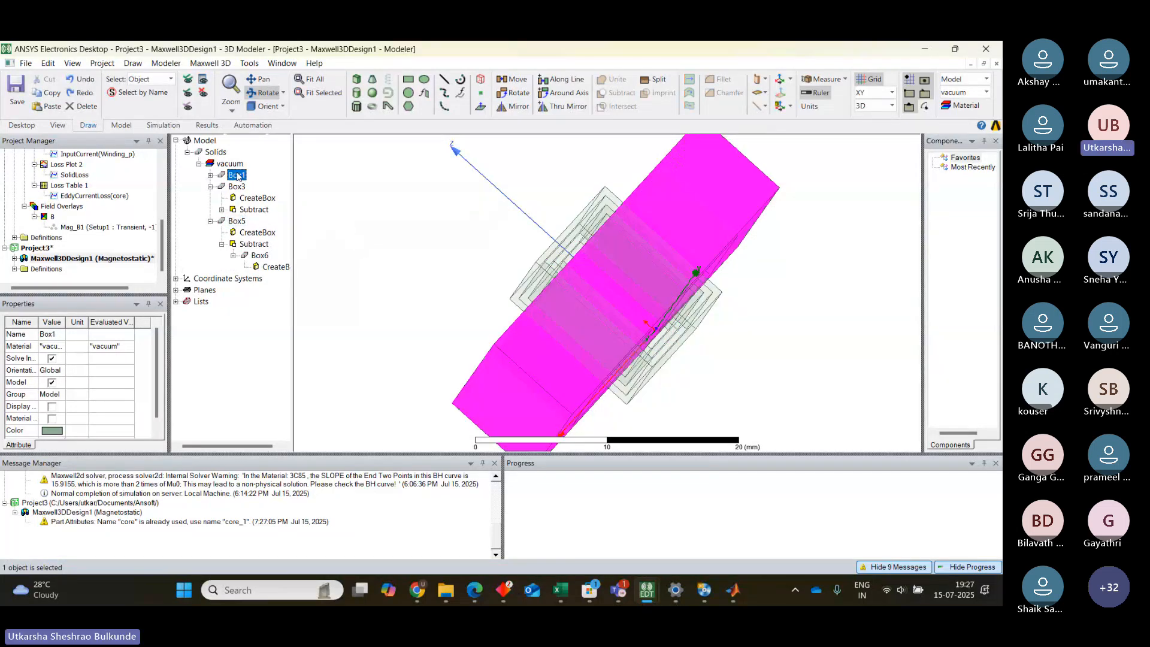
pyautogui.doubleClick(238, 175)
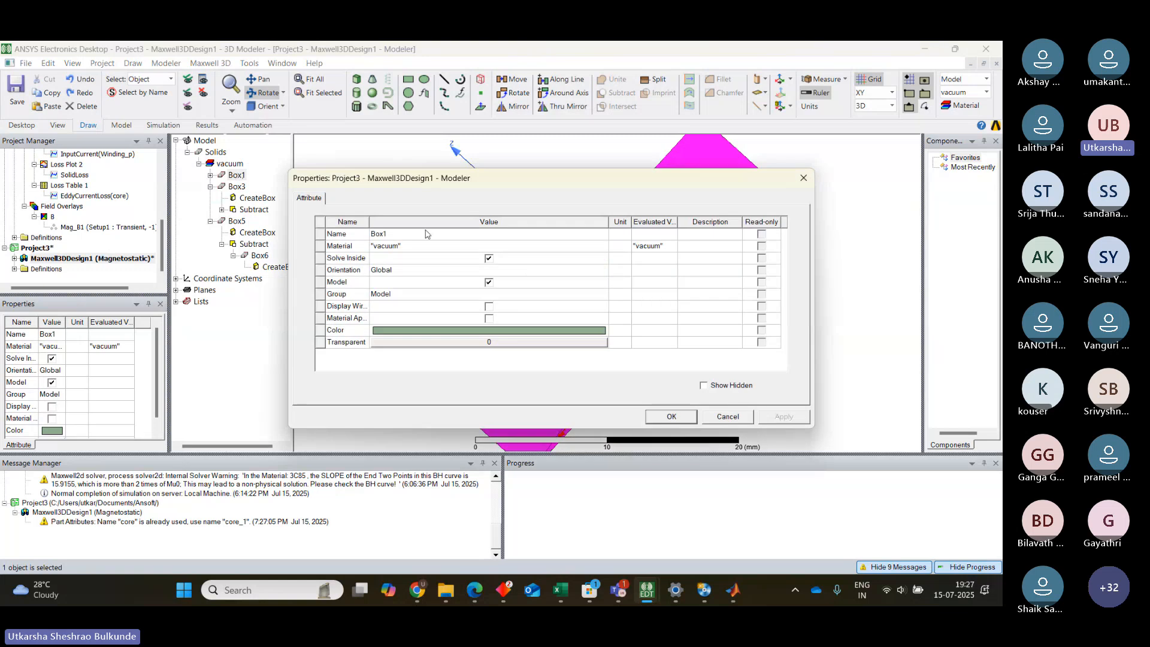
pyautogui.click(388, 234)
pyautogui.press('BackSpace')
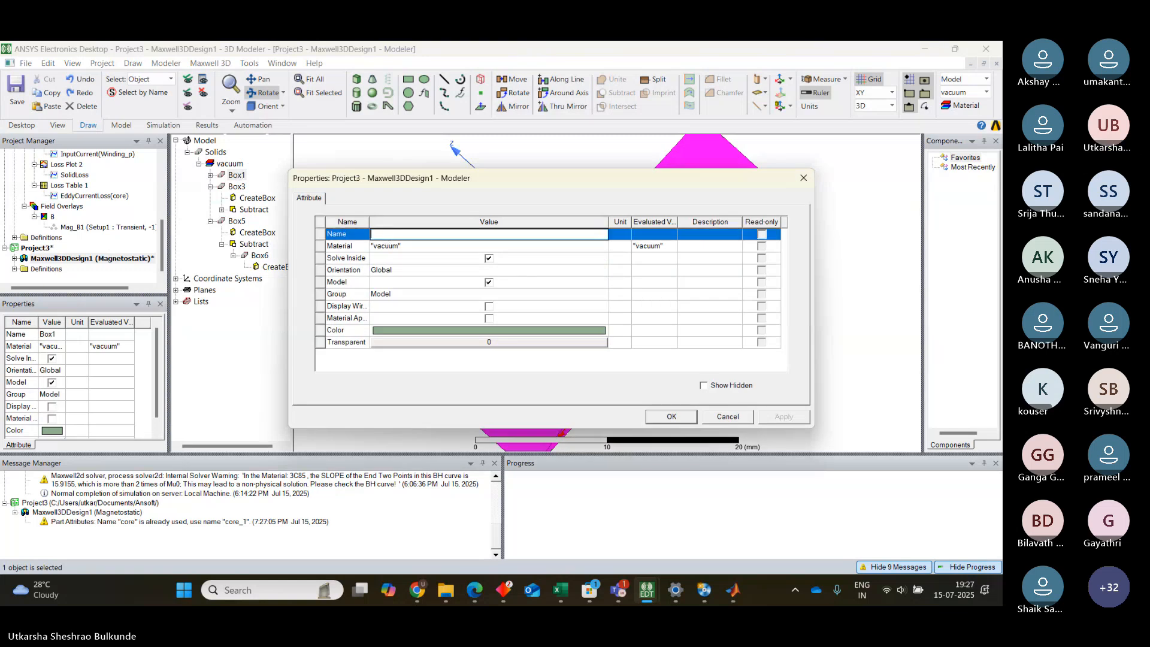
pyautogui.write('core')
pyautogui.click(673, 416)
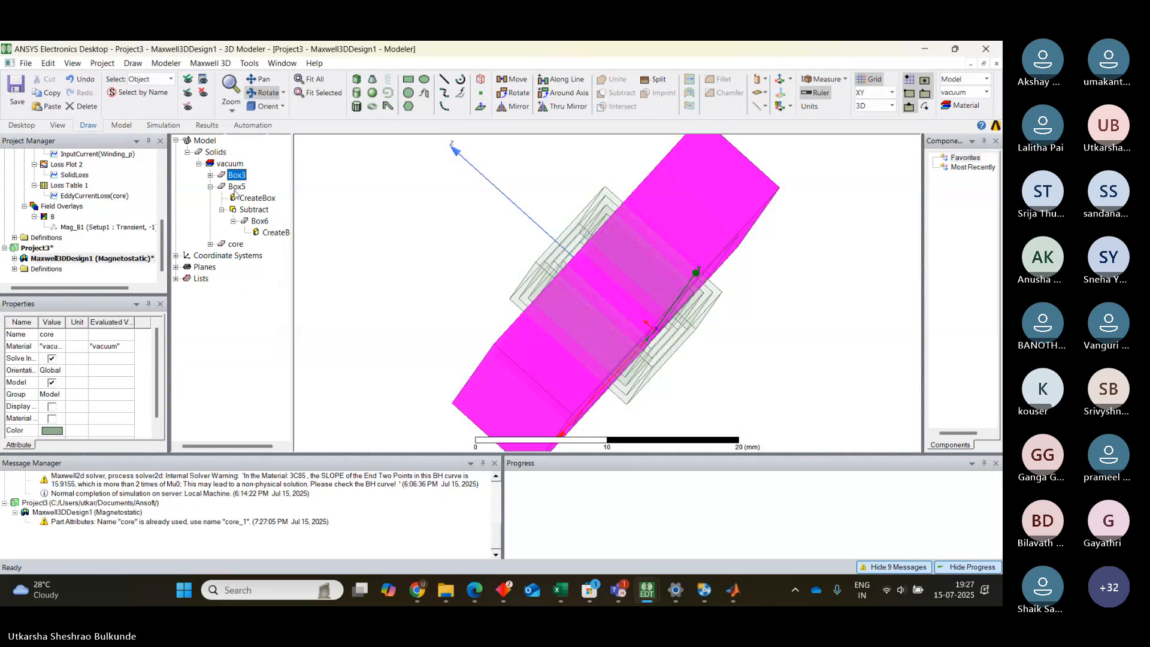
# Step: Rename Box3, the inner winding solid, as secondary_winding
pyautogui.click(236, 187)
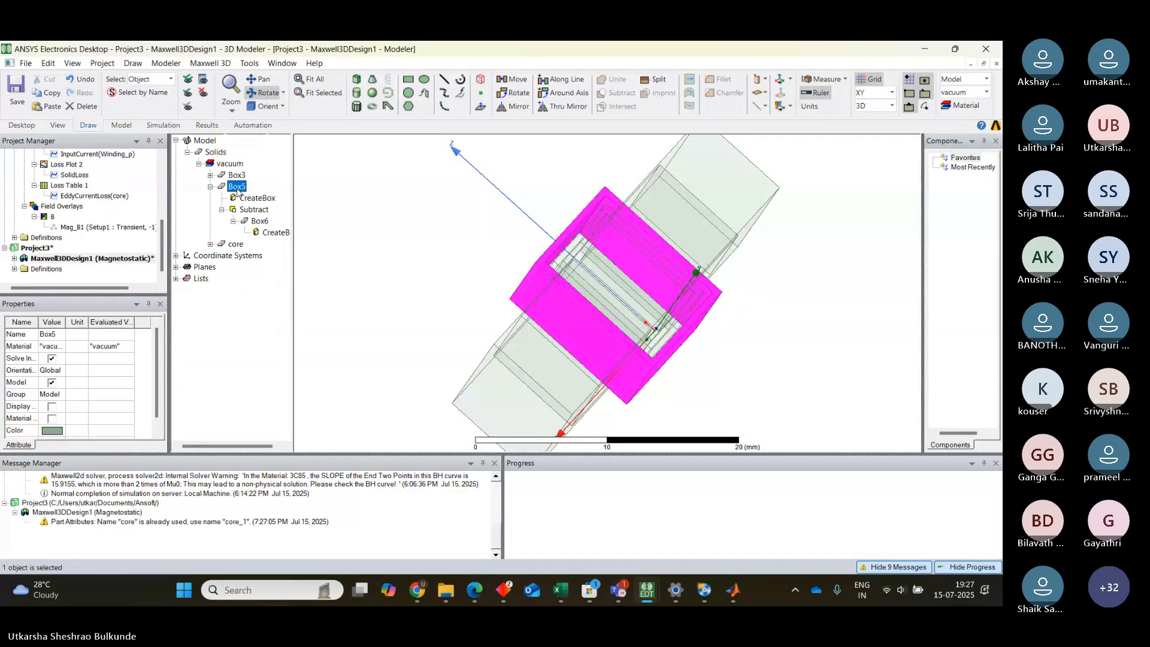
pyautogui.click(237, 175)
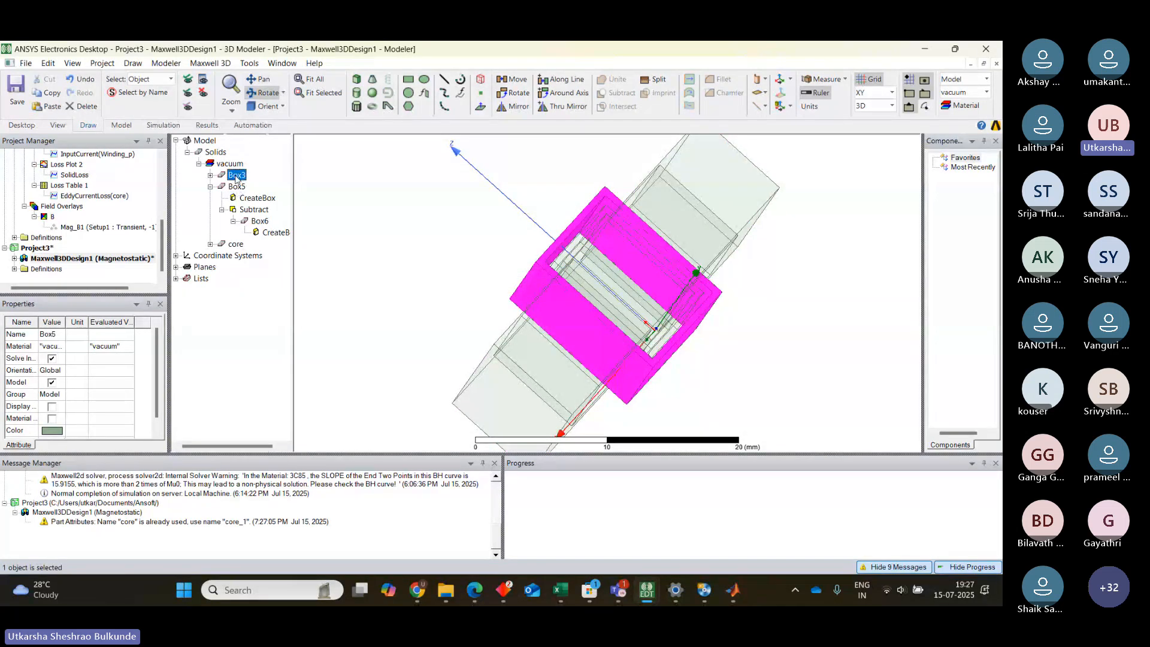
pyautogui.doubleClick(236, 176)
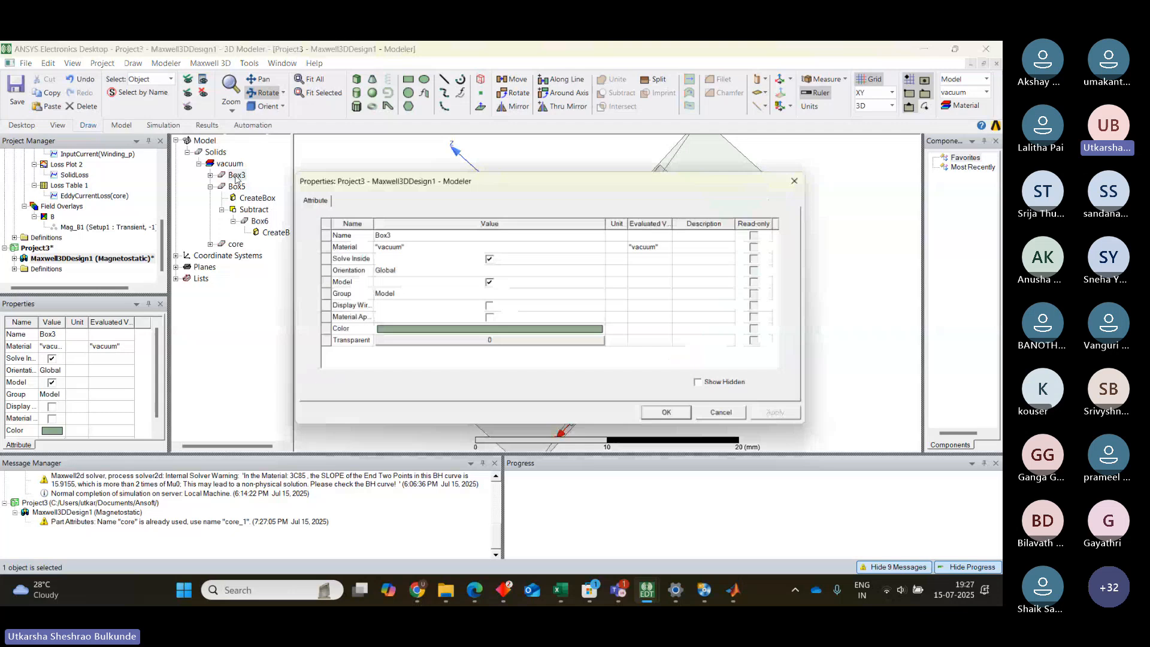
pyautogui.click(396, 238)
pyautogui.write('se')
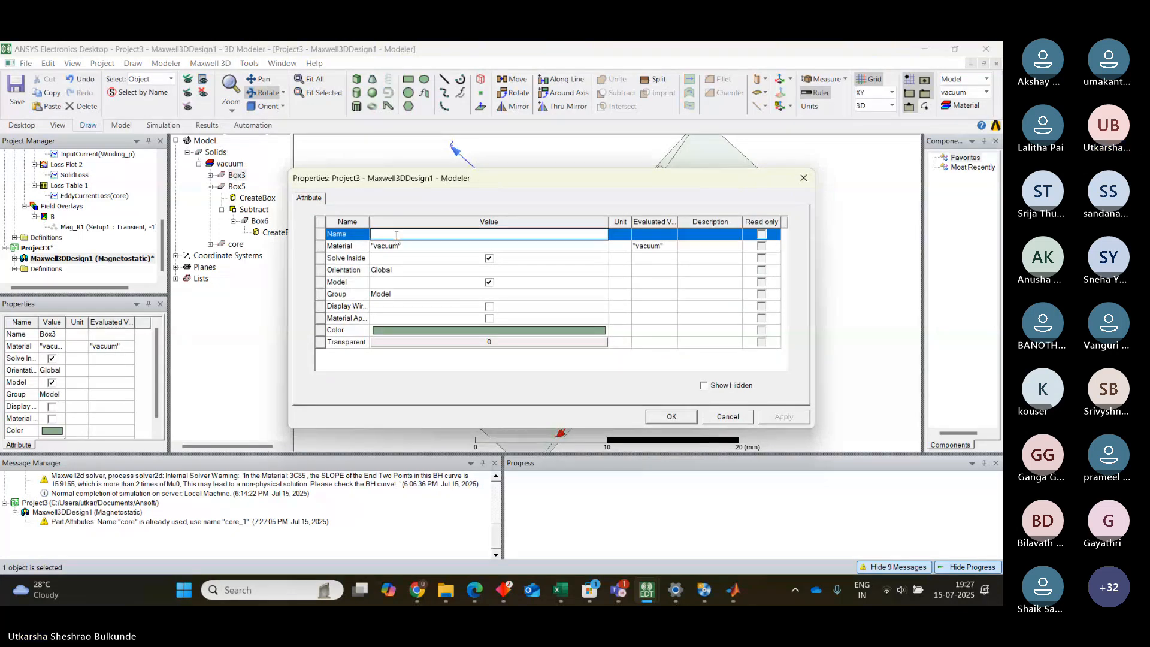
pyautogui.write('co')
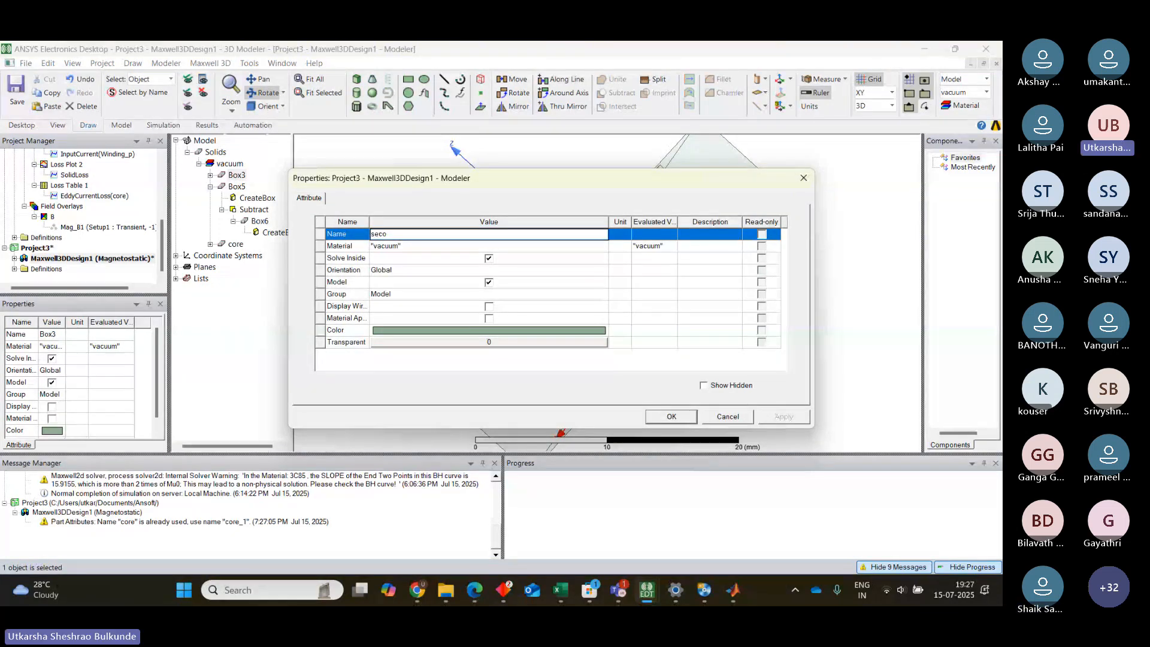
pyautogui.write('ndary_w')
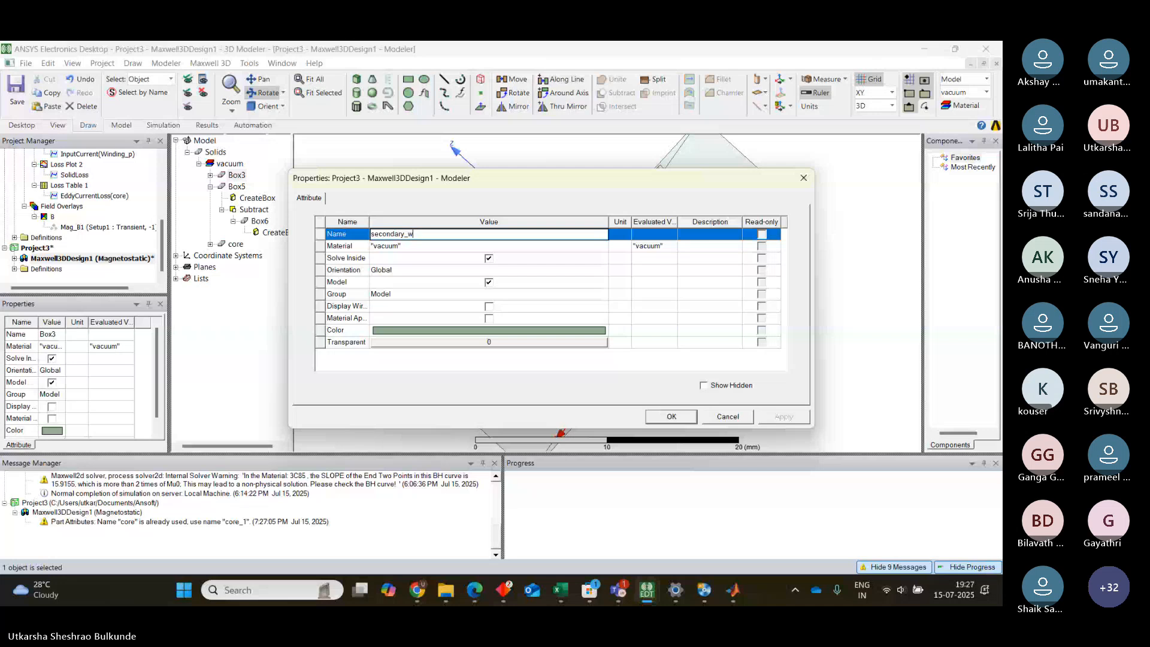
pyautogui.write('inding')
pyautogui.click(672, 417)
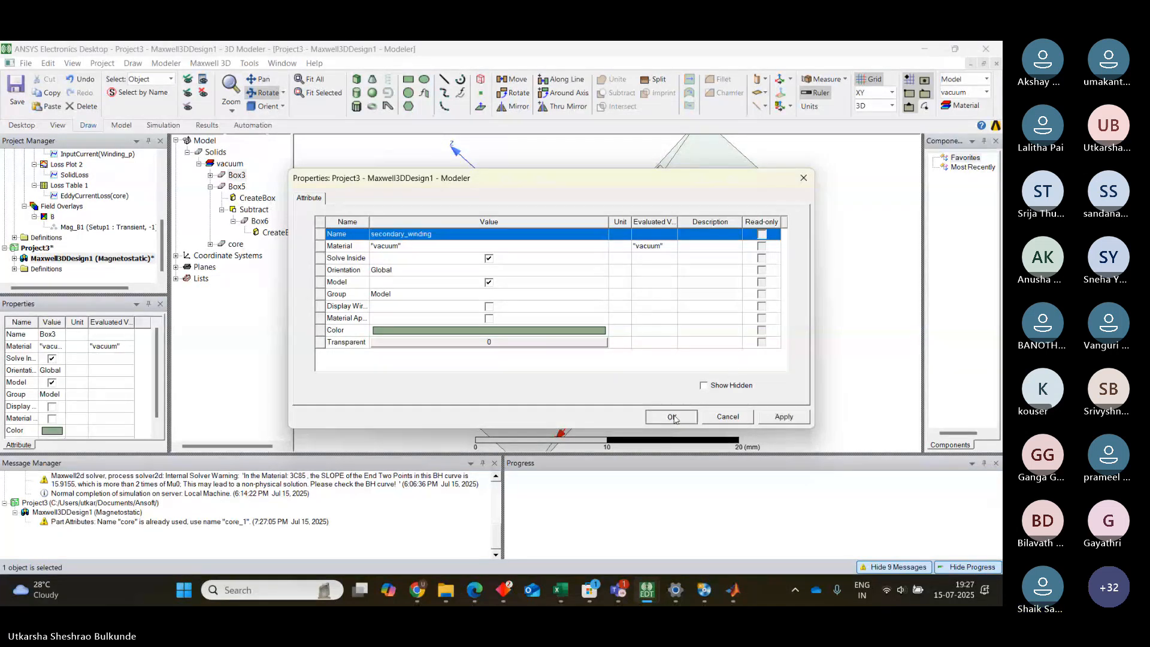
pyautogui.click(673, 417)
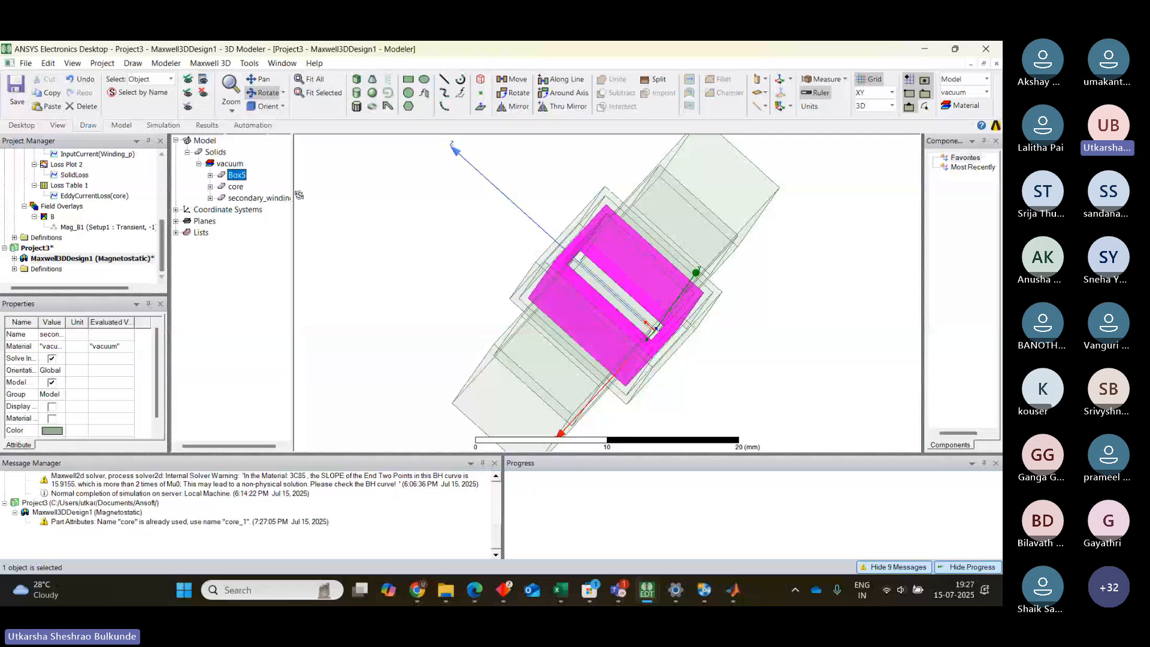
pyautogui.rightClick(236, 175)
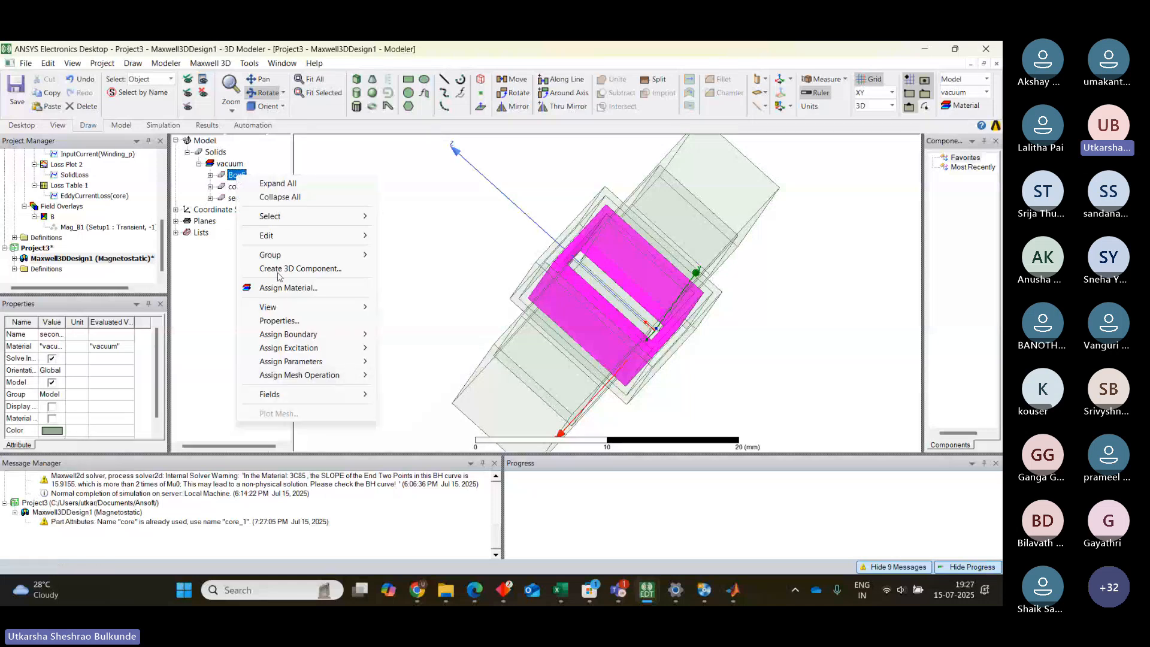
pyautogui.click(279, 320)
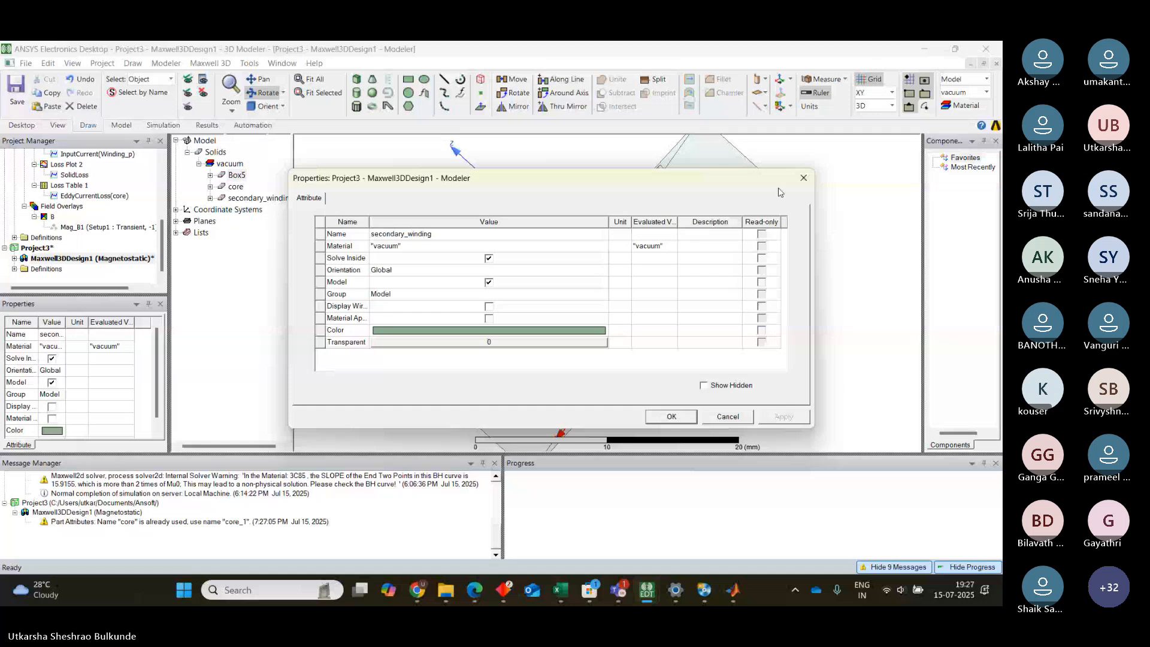
pyautogui.click(804, 178)
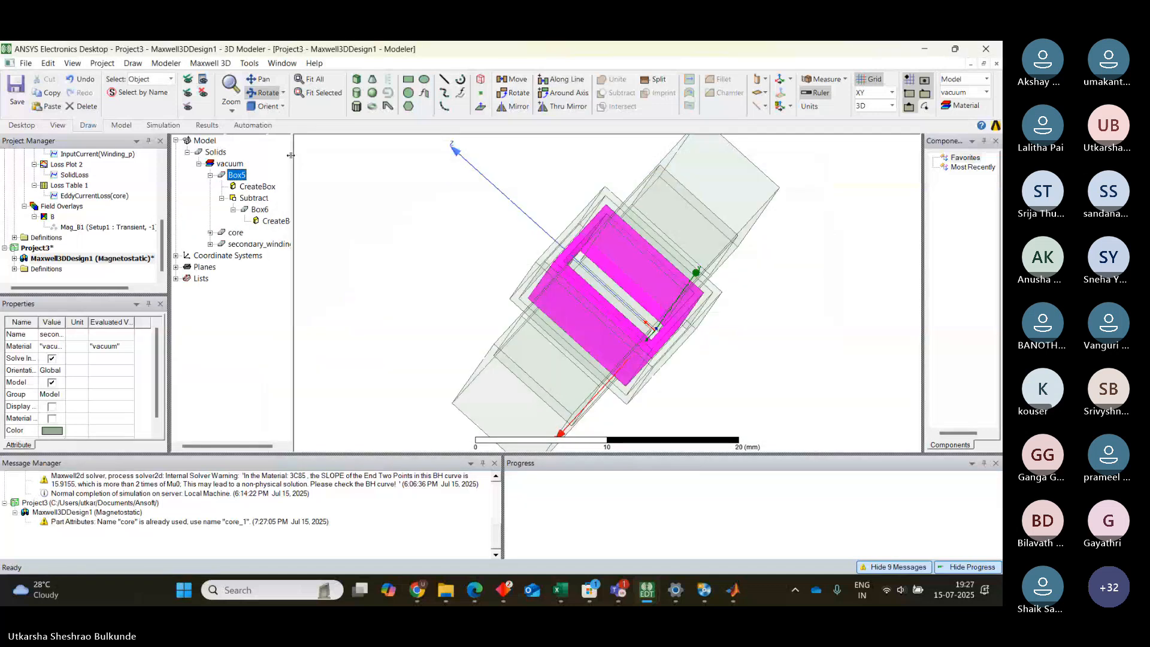
# Step: Change the name of the inner winding solid secondary_winding to primary
pyautogui.doubleClick(237, 175)
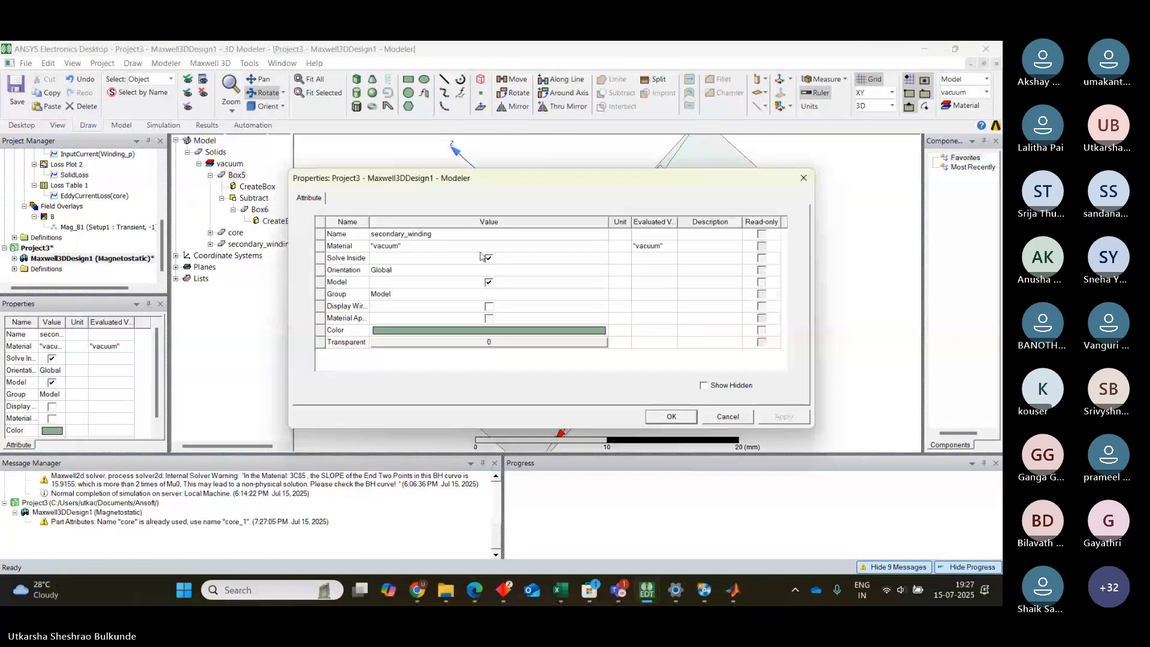
pyautogui.click(447, 236)
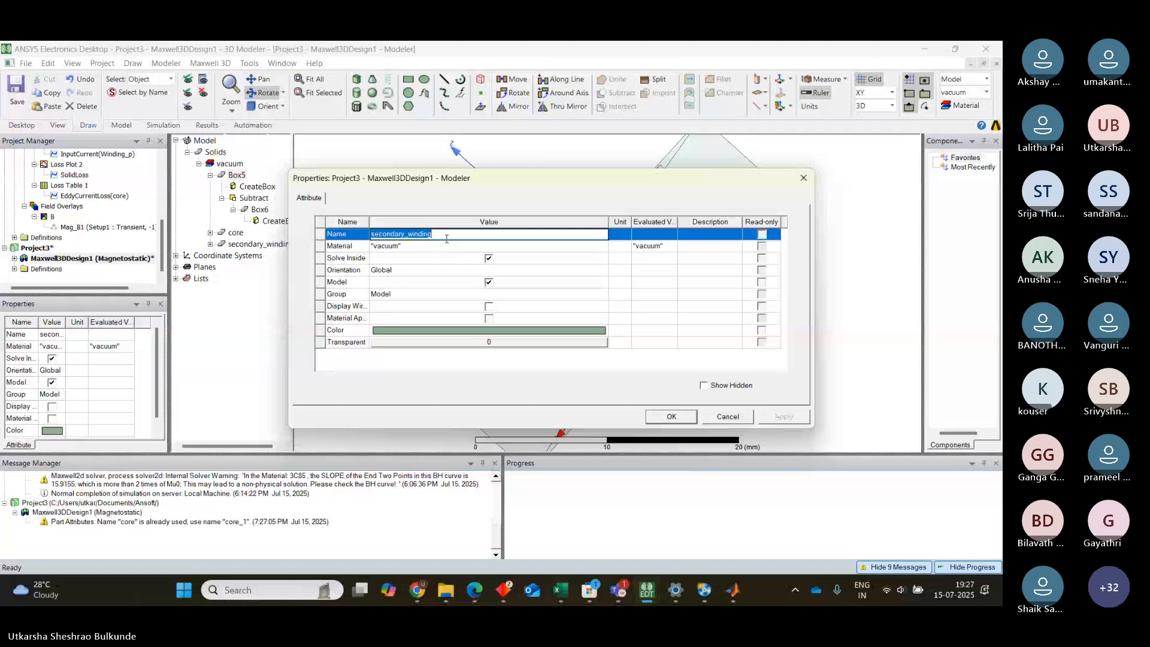
pyautogui.write('prim')
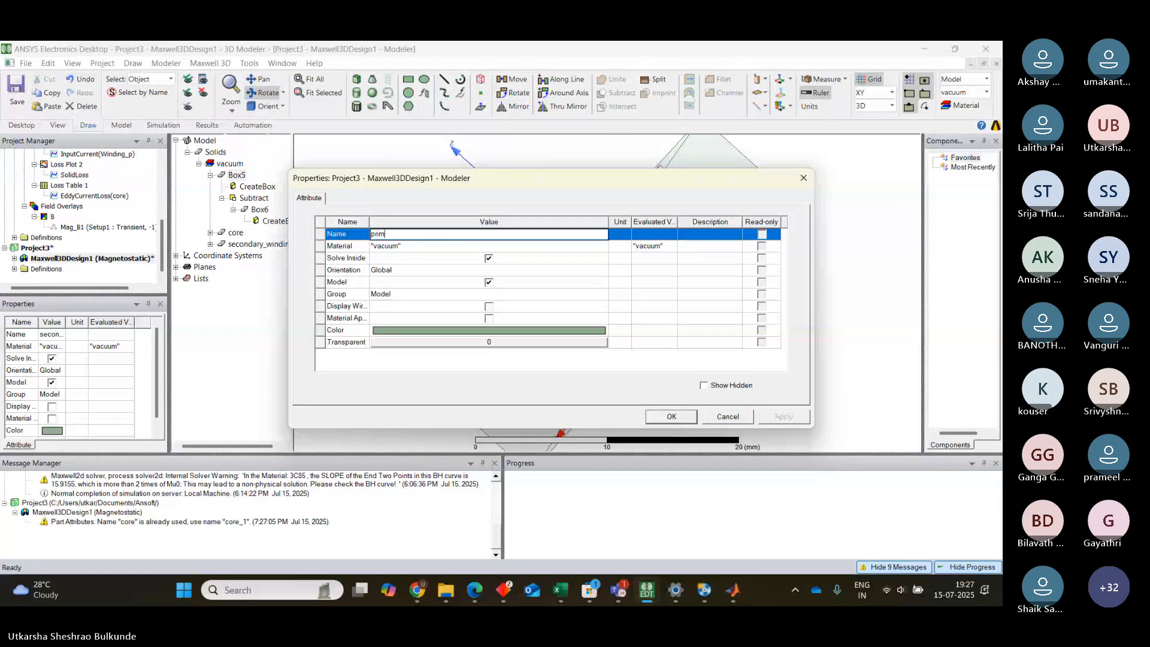
pyautogui.write('r')
pyautogui.press('BackSpace')
pyautogui.write('ary')
pyautogui.click(682, 417)
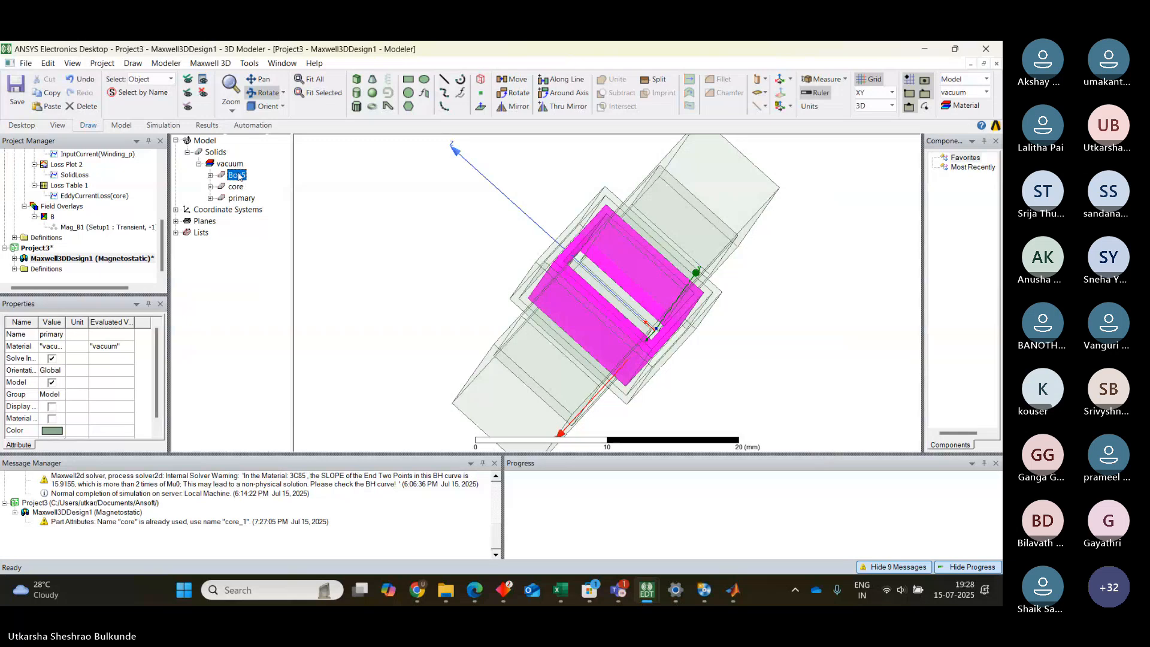
# Step: Rename the inner winding solid, currently called primary, as secondary
pyautogui.doubleClick(240, 198)
pyautogui.click(408, 233)
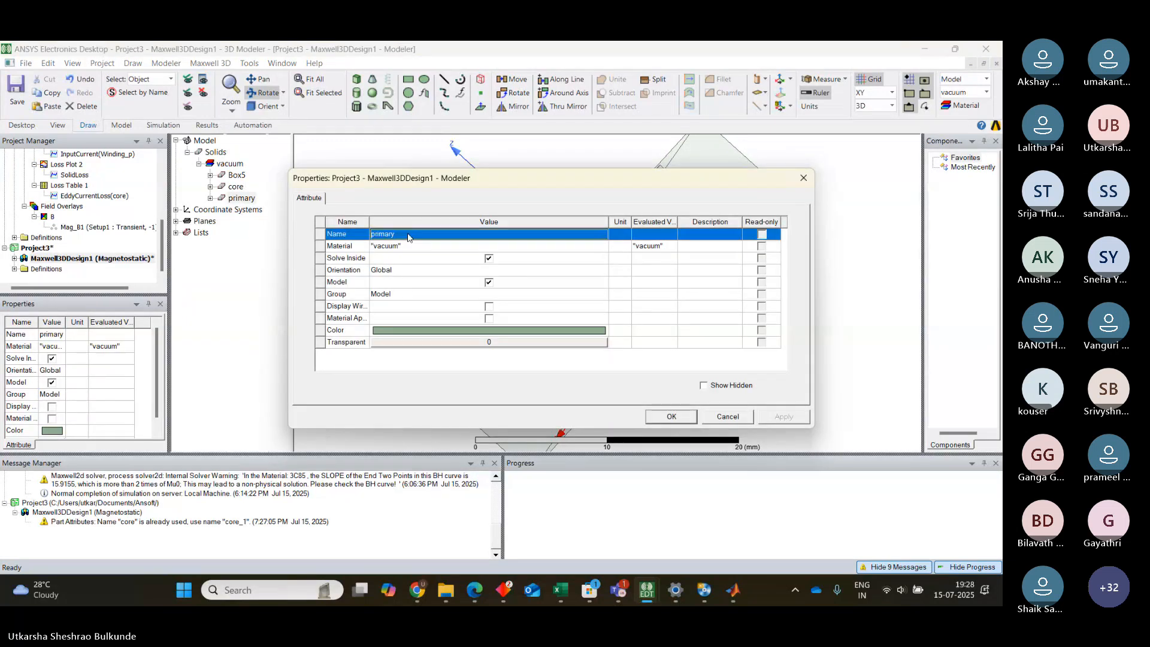
pyautogui.click(408, 233)
pyautogui.press('BackSpace')
pyautogui.write('secondary')
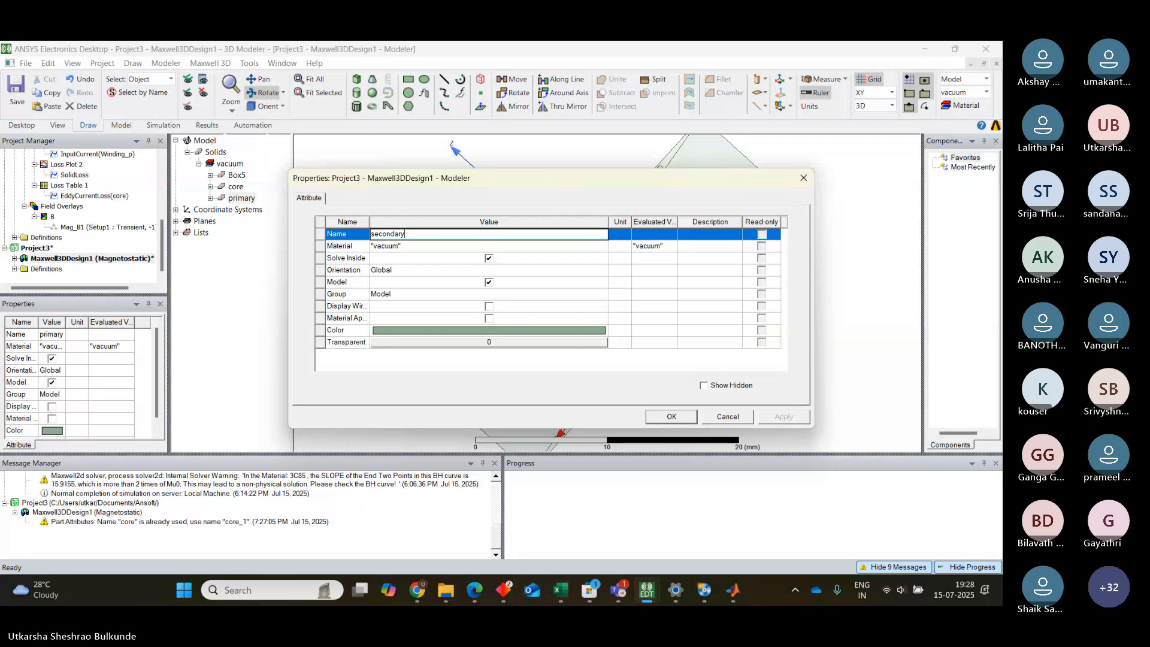
pyautogui.click(665, 416)
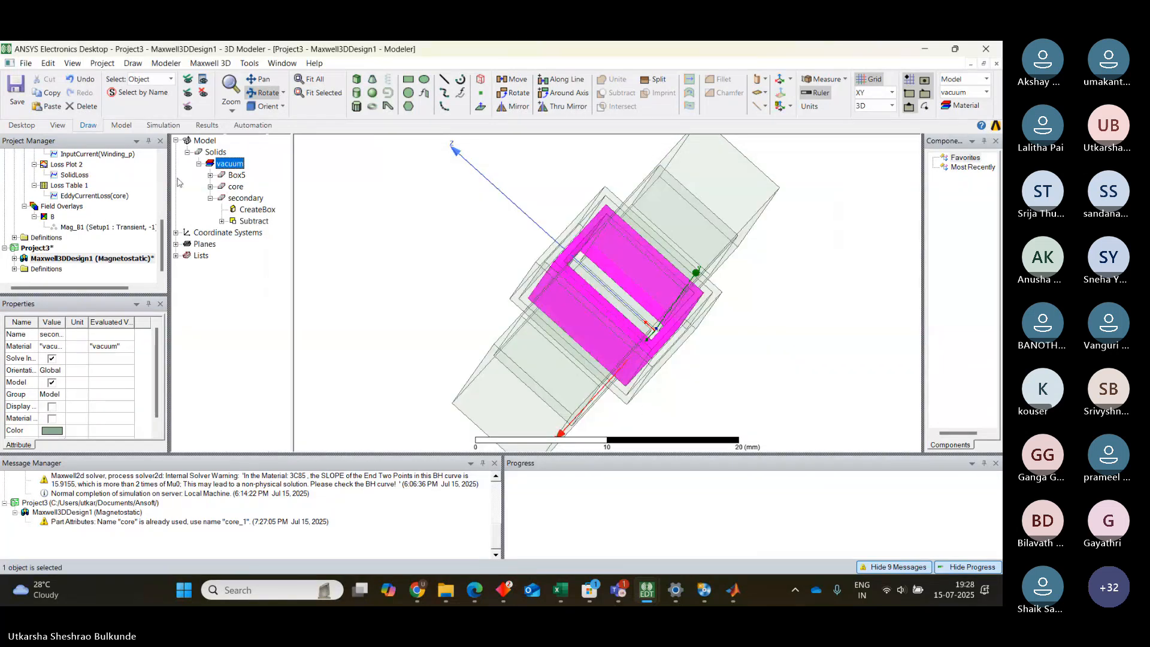
# Step: Rename Box5, the outer winding solid, as primary, and collapse the histories of the core and secondary solids
pyautogui.doubleClick(236, 177)
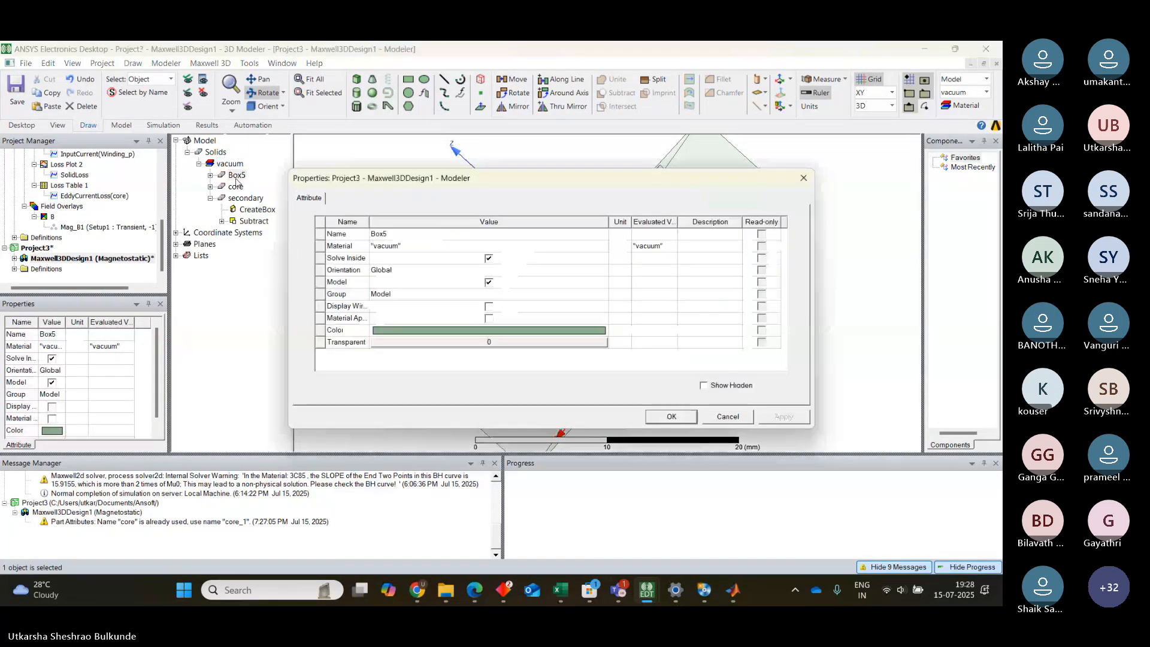
pyautogui.click(406, 238)
pyautogui.click(406, 237)
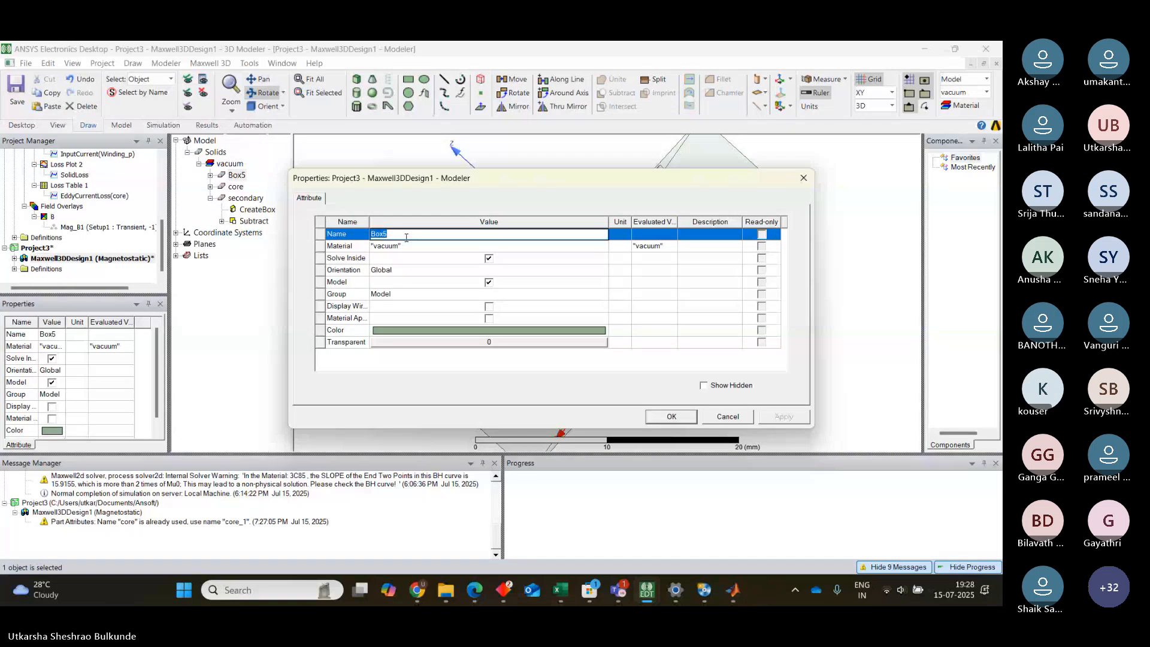
pyautogui.press('BackSpace')
pyautogui.write('se')
pyautogui.press('BackSpace')
pyautogui.press('BackSpace')
pyautogui.write('pr')
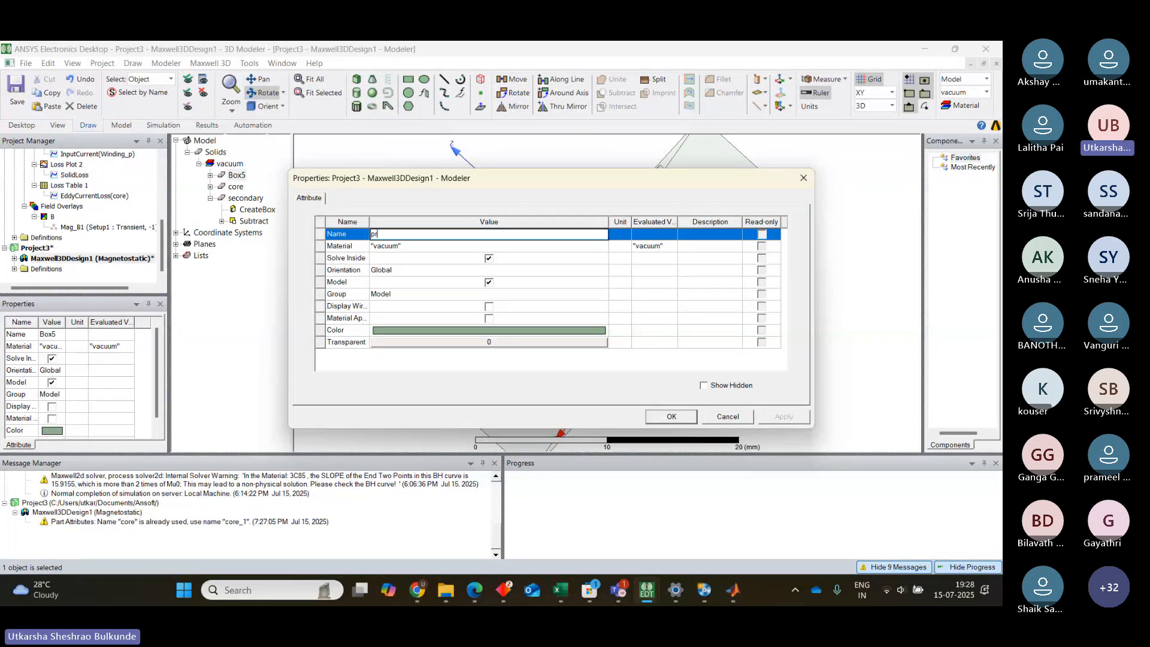
pyautogui.write('imary')
pyautogui.click(682, 419)
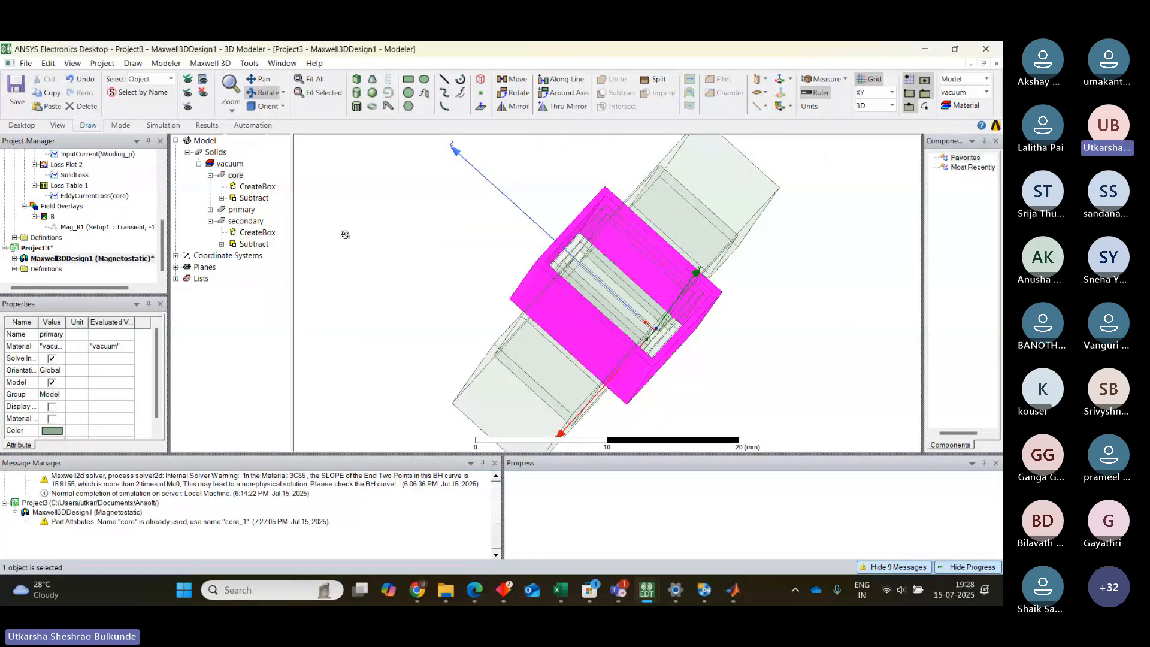
pyautogui.click(211, 175)
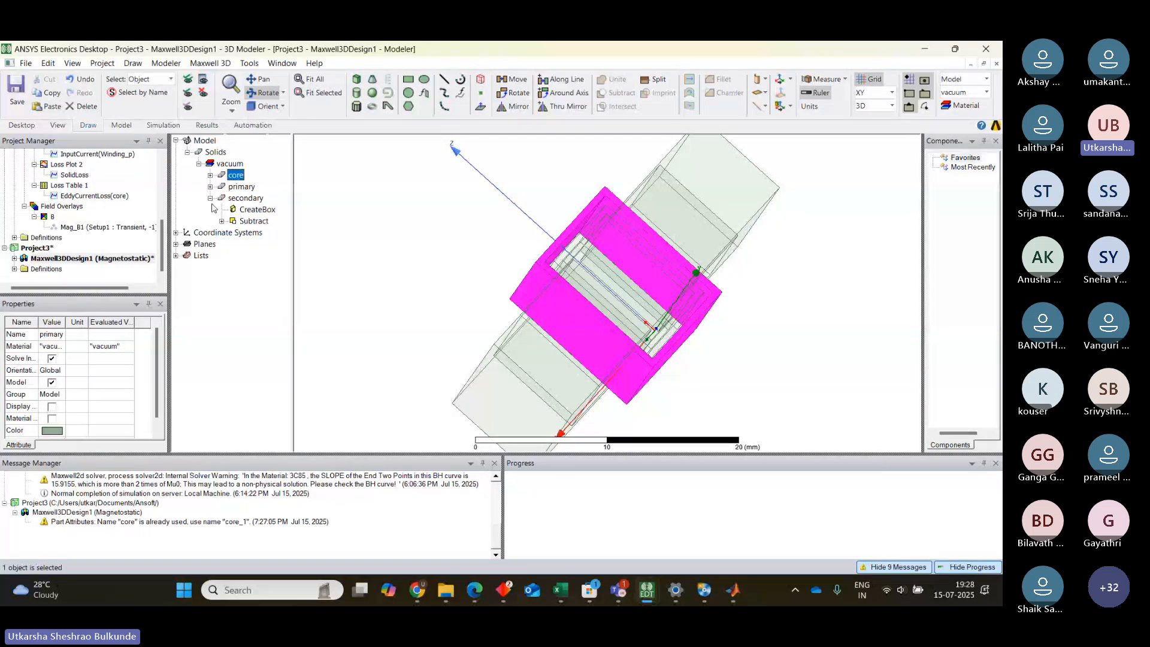
pyautogui.click(210, 198)
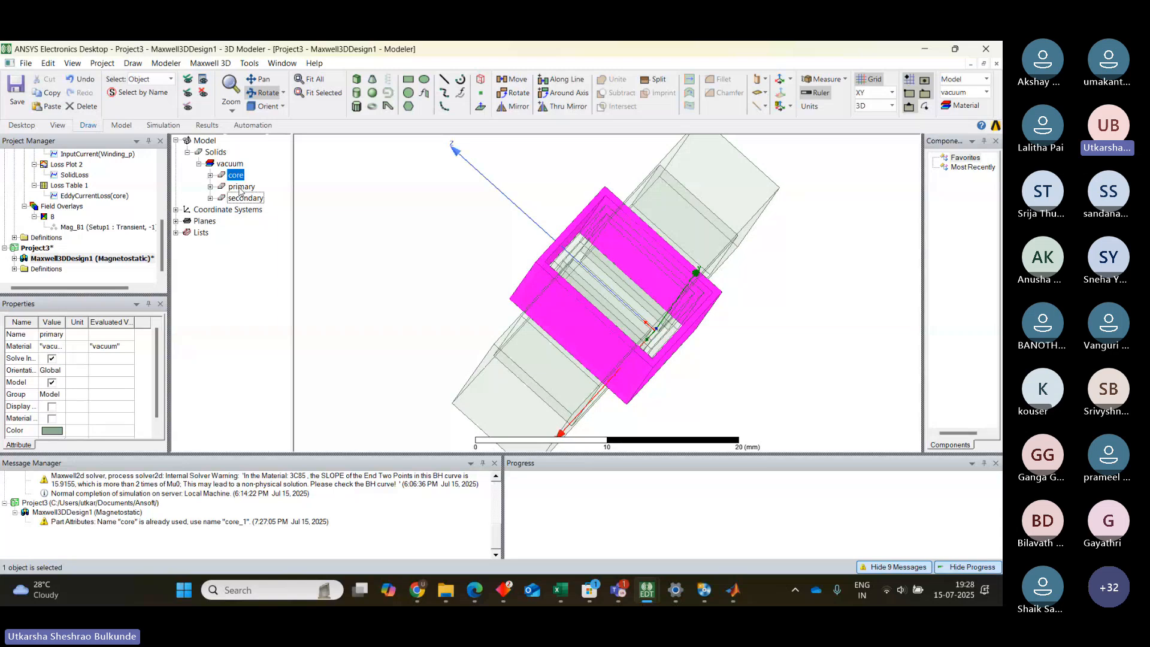
# Step: Admit everyone waiting in the Microsoft Teams meeting lobby, and return to ANSYS Electronics Desktop
pyautogui.click(508, 137)
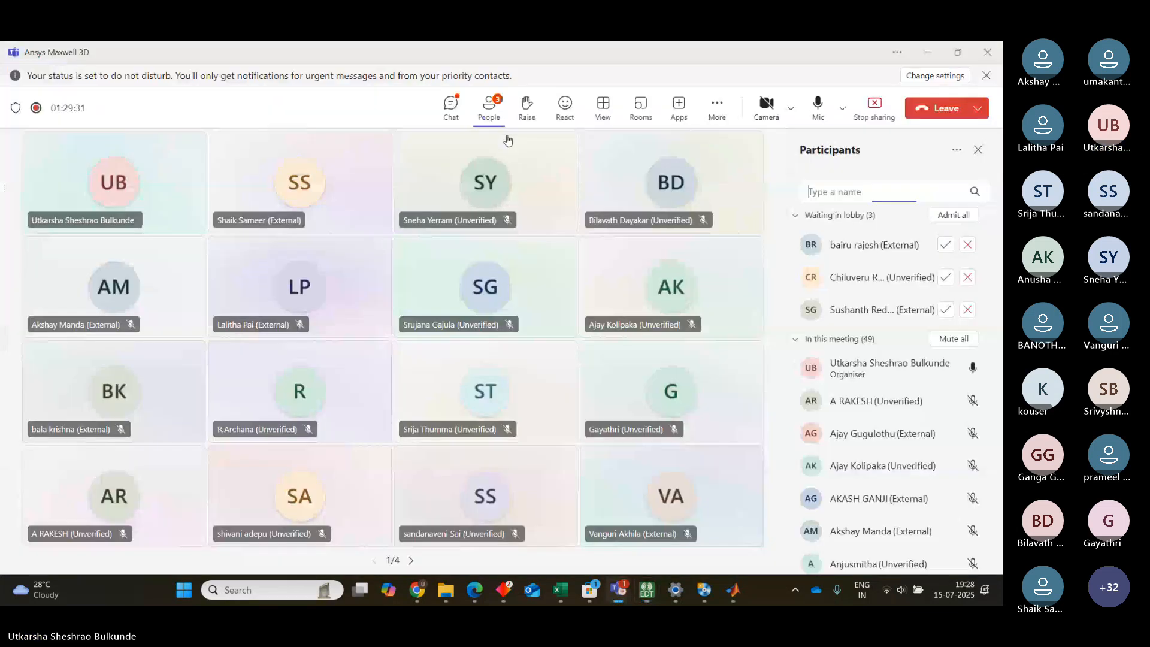
pyautogui.click(948, 217)
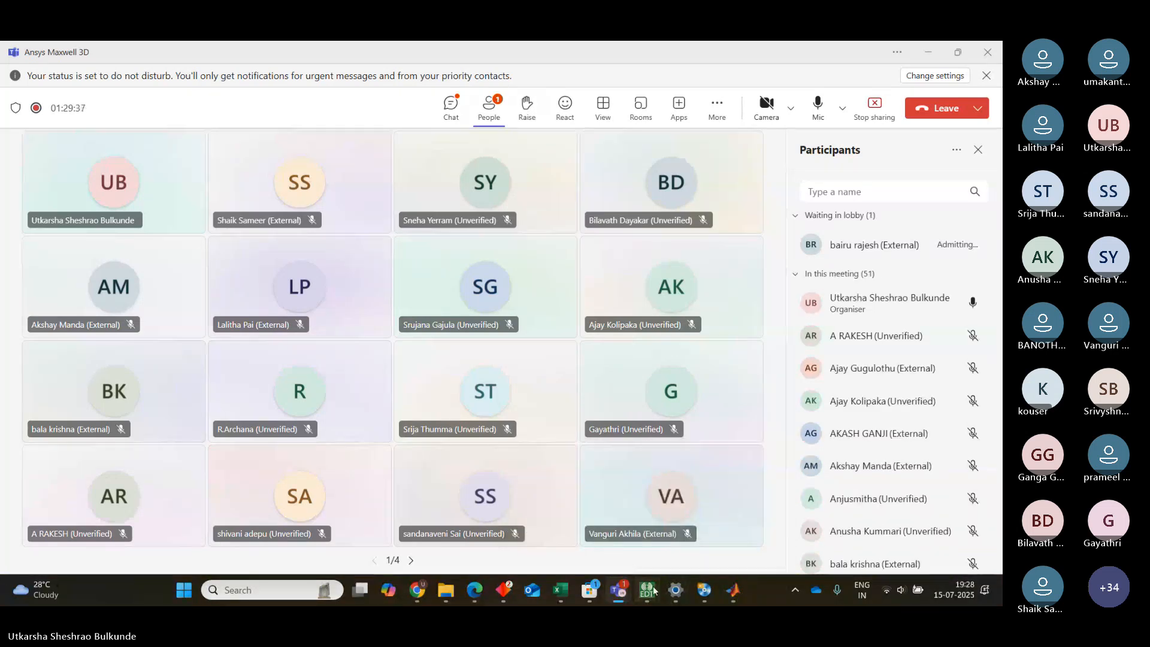
pyautogui.moveTo(648, 590)
pyautogui.click(587, 466)
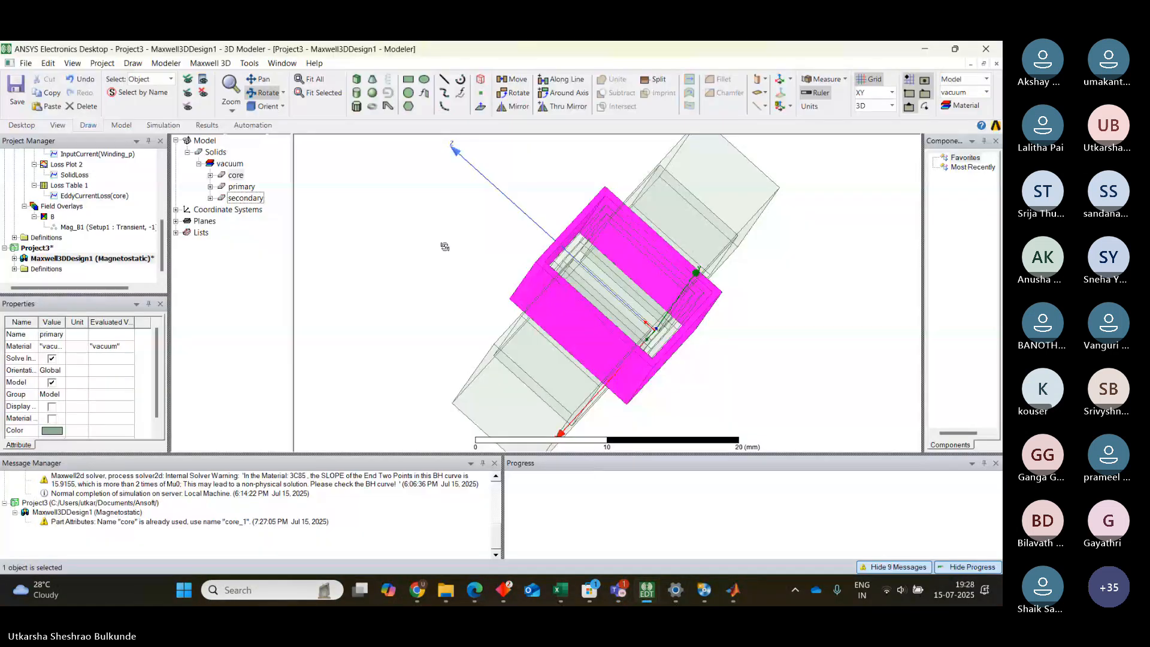
# Step: Orient the transformer in a standard 3D view and check the attributes of the primary winding solid
pyautogui.click(269, 106)
pyautogui.click(281, 230)
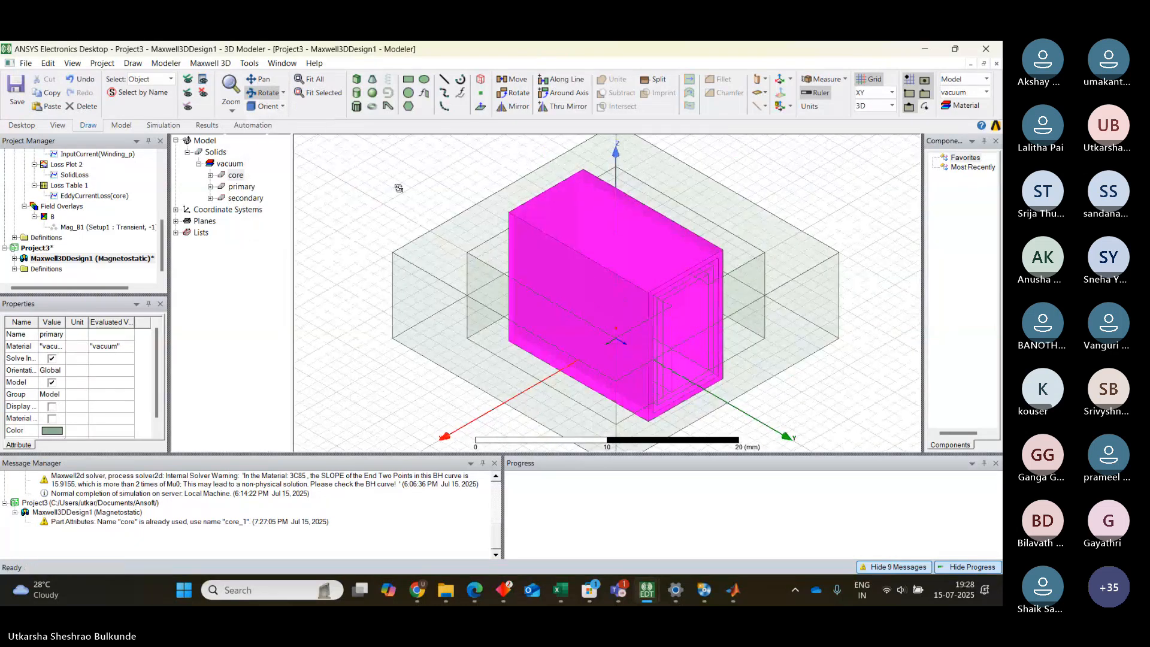
pyautogui.doubleClick(241, 186)
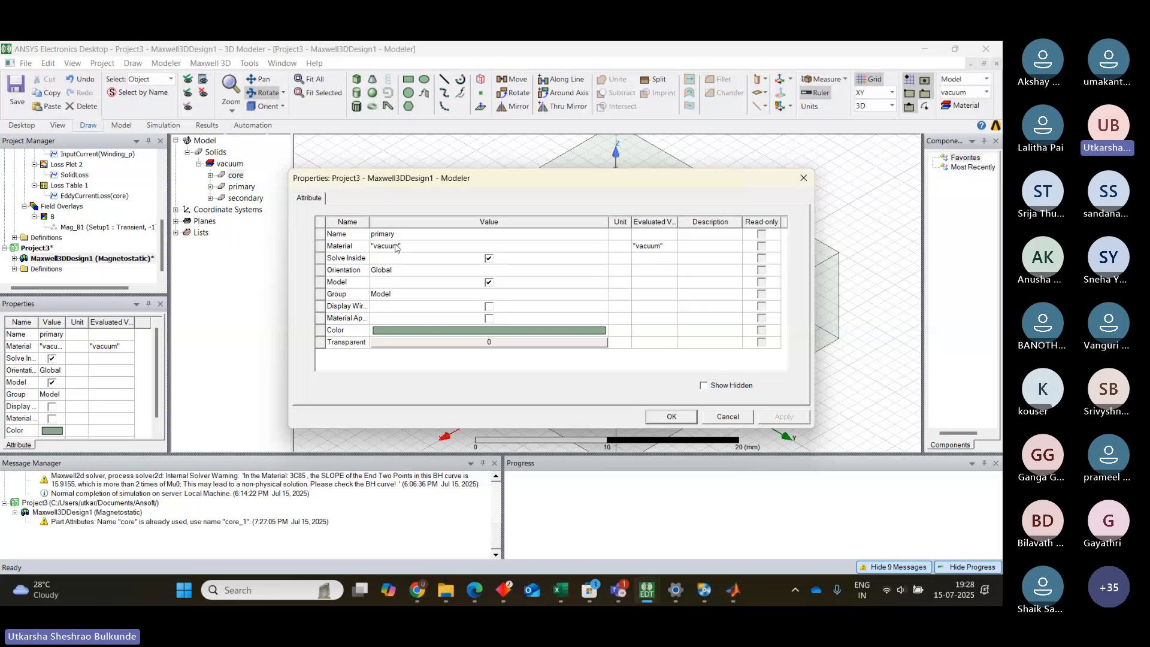
pyautogui.click(802, 176)
# Step: Check the creation parameters of the core's base box in the core solid's history
pyautogui.click(210, 175)
pyautogui.click(257, 188)
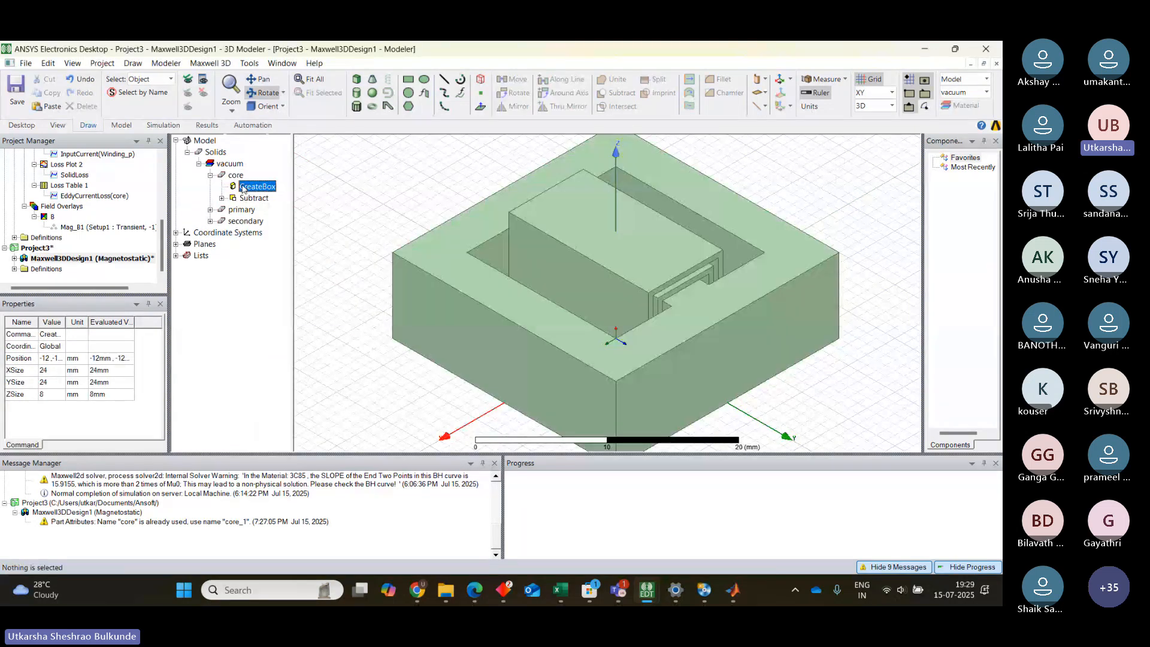
pyautogui.doubleClick(258, 188)
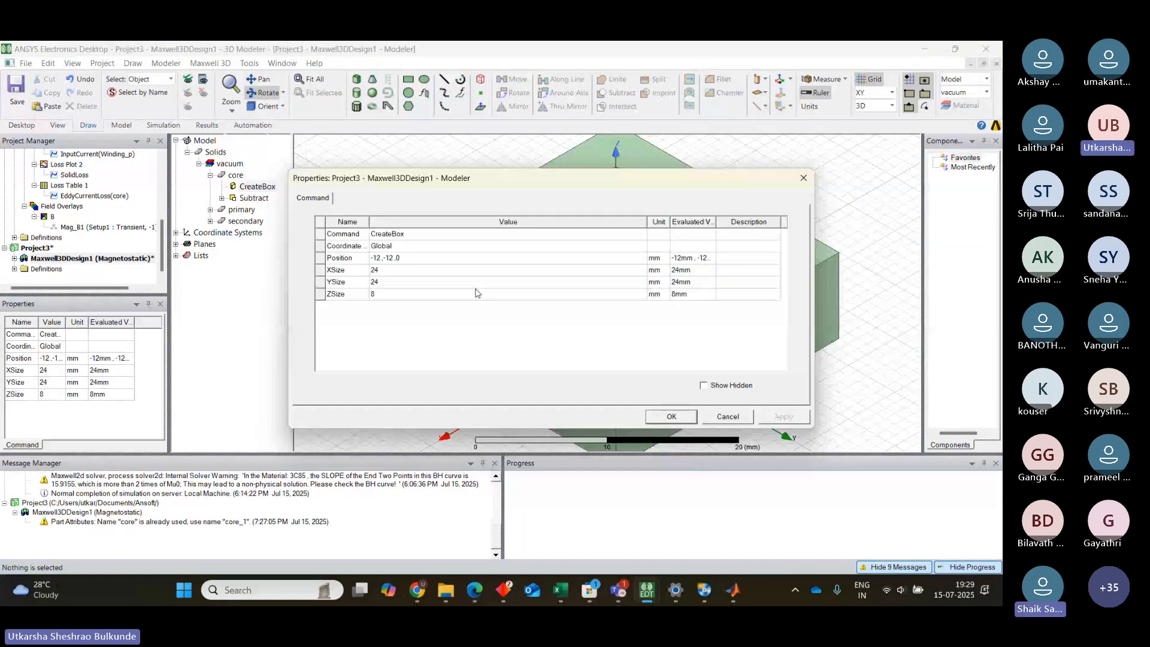
pyautogui.click(804, 178)
# Step: Assign the ferrite material from the system library to the core solid
pyautogui.doubleClick(236, 176)
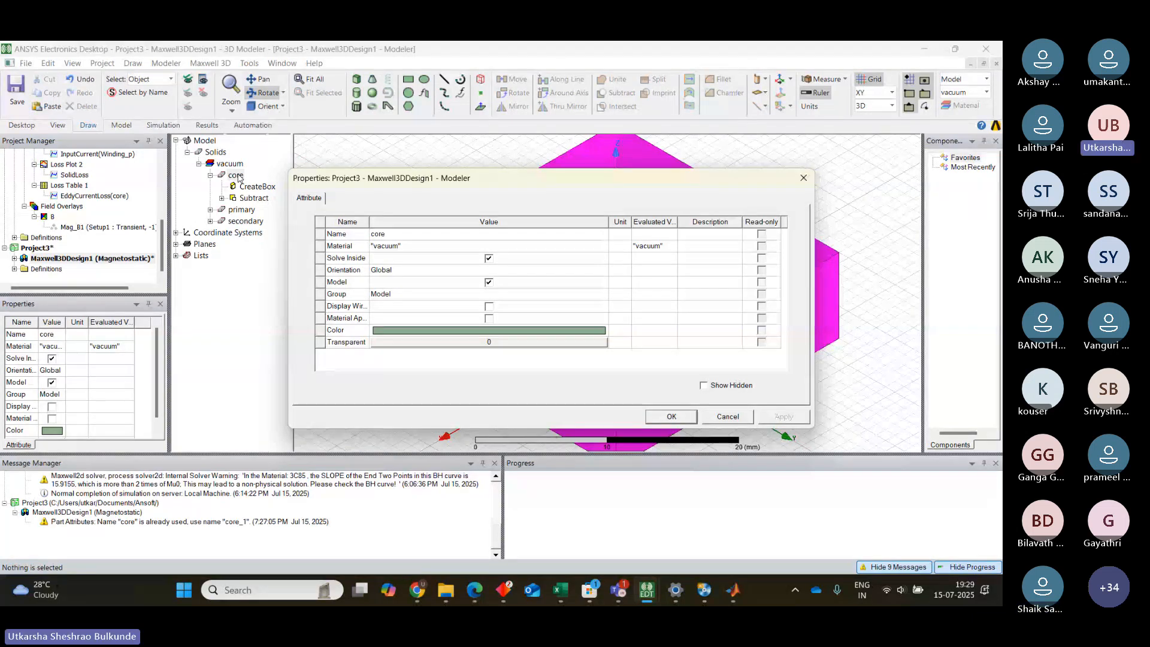
pyautogui.click(378, 244)
pyautogui.click(381, 256)
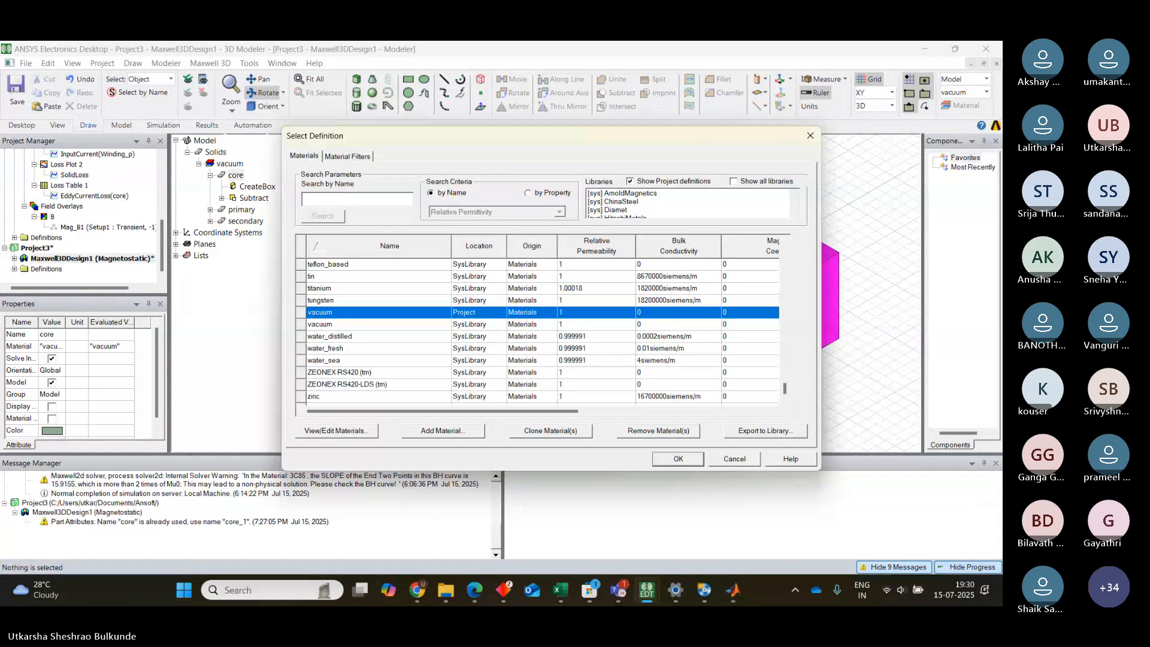
pyautogui.write('ferr')
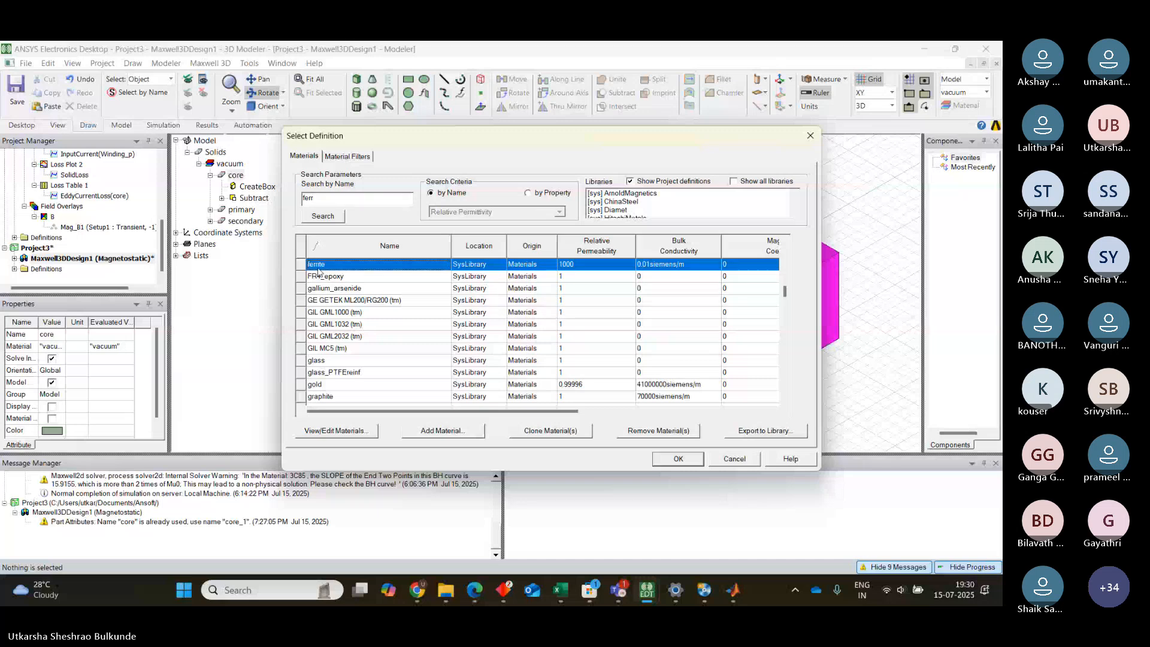
pyautogui.click(676, 459)
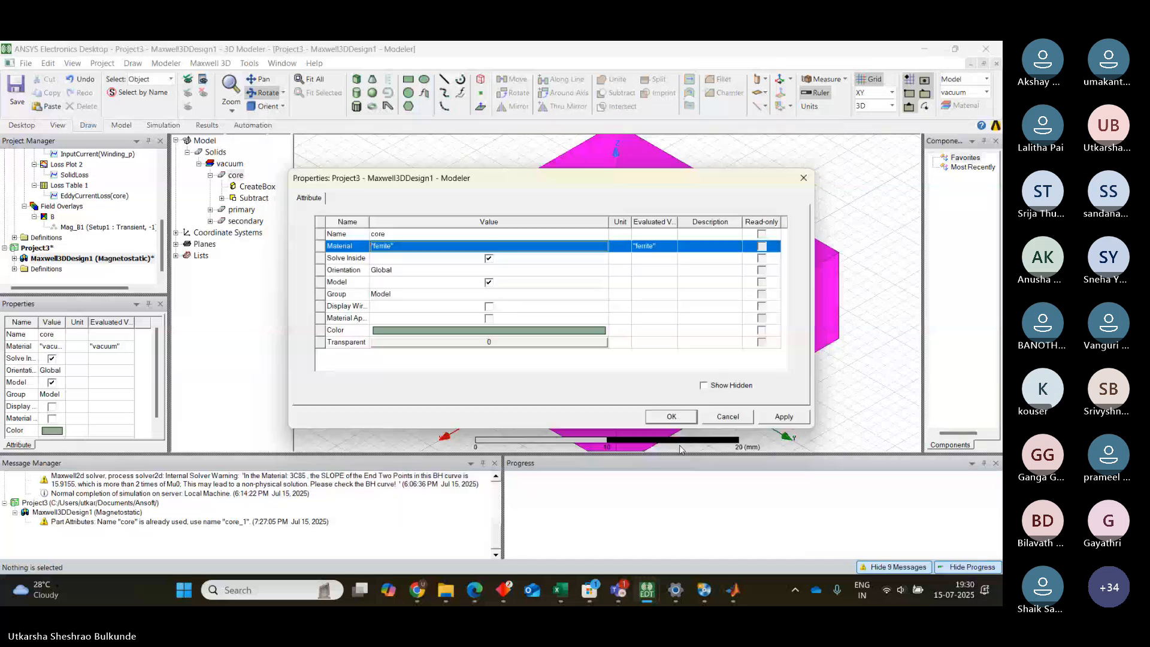
pyautogui.click(771, 417)
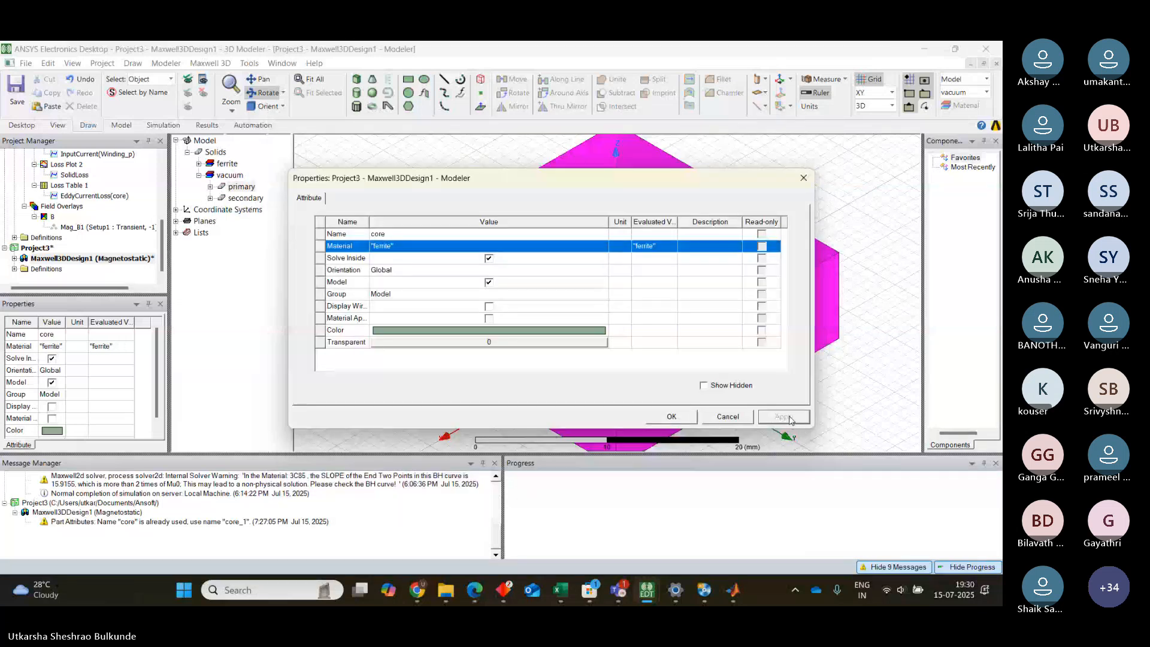
pyautogui.click(672, 418)
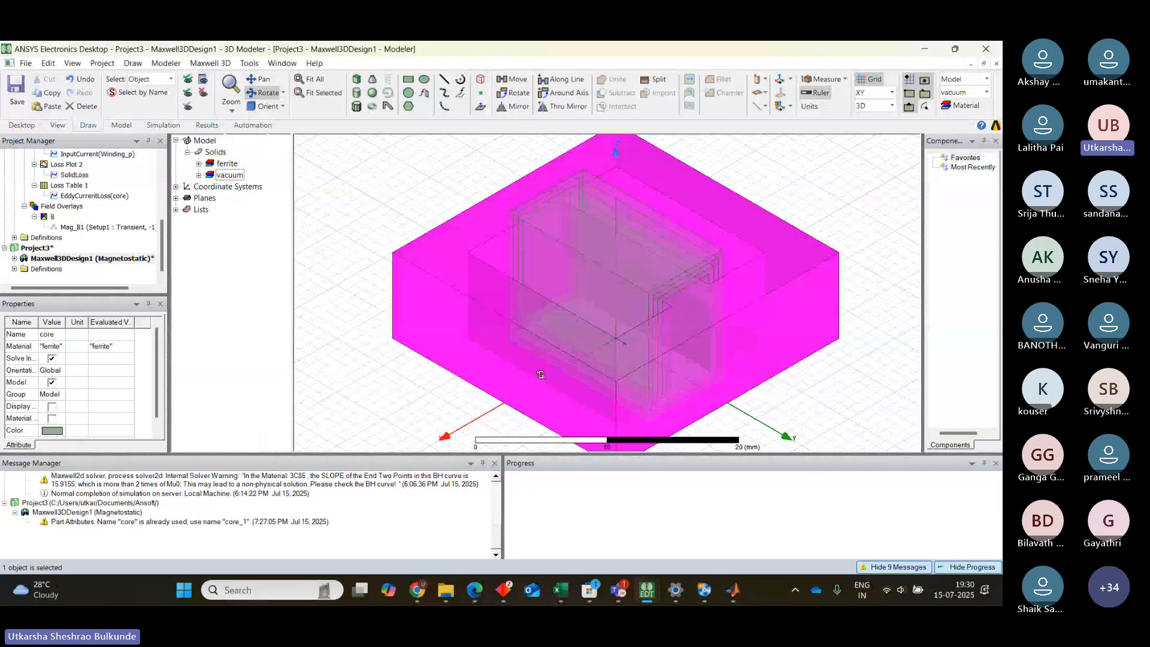
# Step: Expand the vacuum solids group, clear the selection, and switch to the Ansys Manual PDF in Microsoft Edge to consult the transformer instructions
pyautogui.click(199, 176)
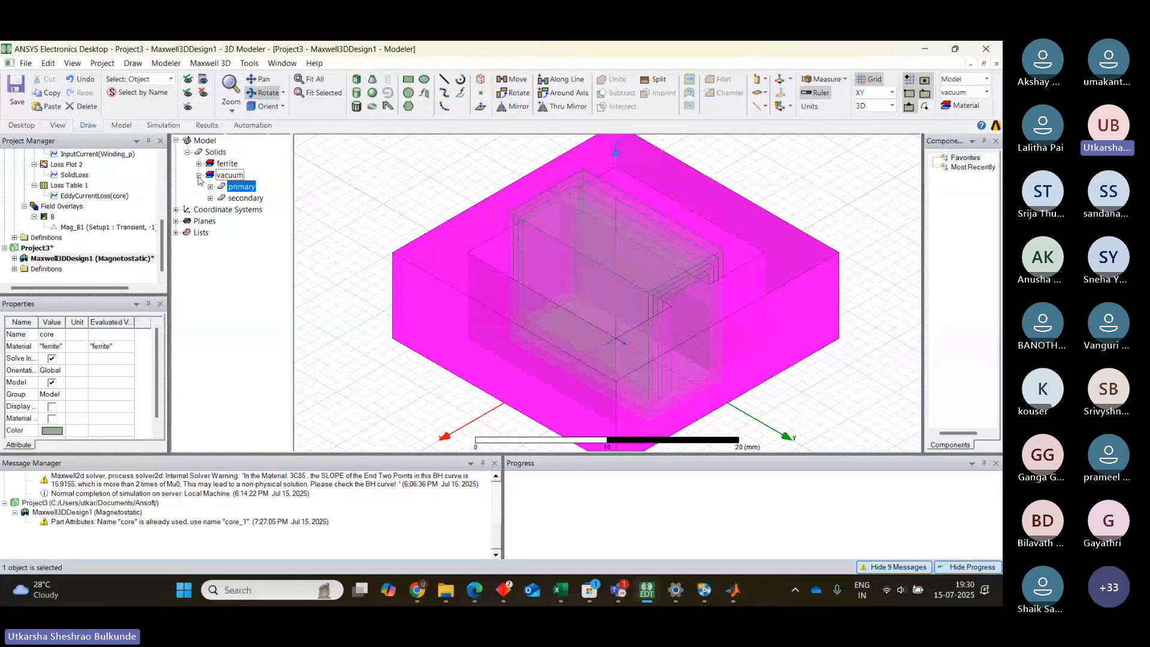
pyautogui.click(228, 271)
pyautogui.click(475, 590)
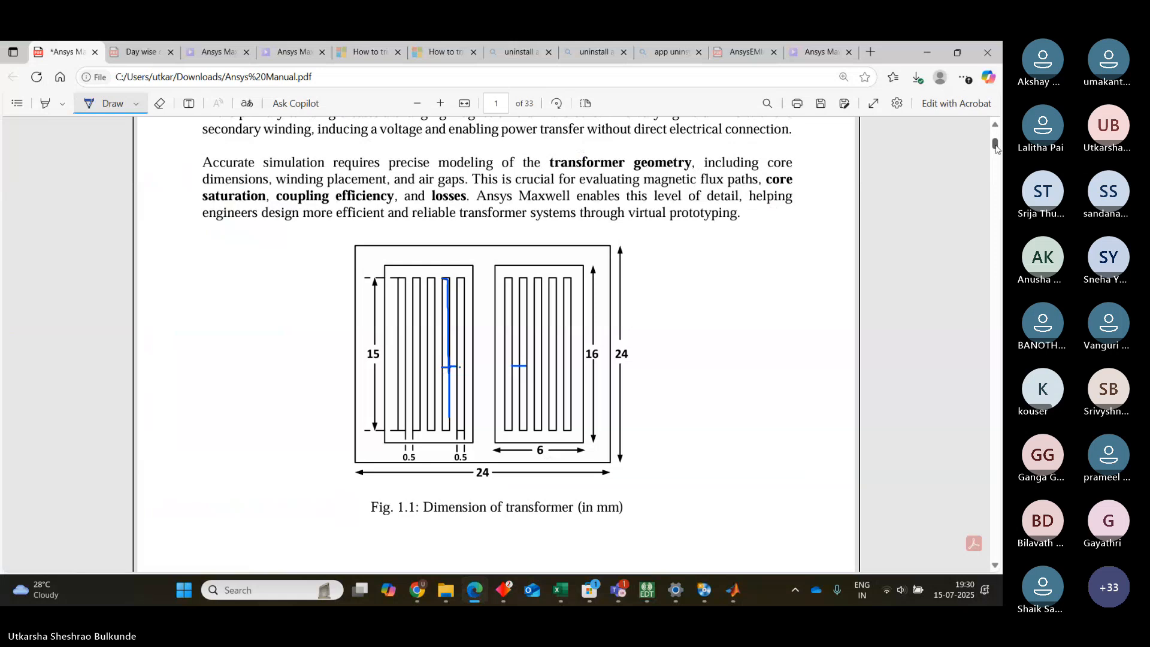
# Step: Look up Experiment 6 in the manual and switch to the ANSYS Electronics Desktop window containing the 3D transformer model
pyautogui.moveTo(996, 147); pyautogui.dragTo(1002, 294)
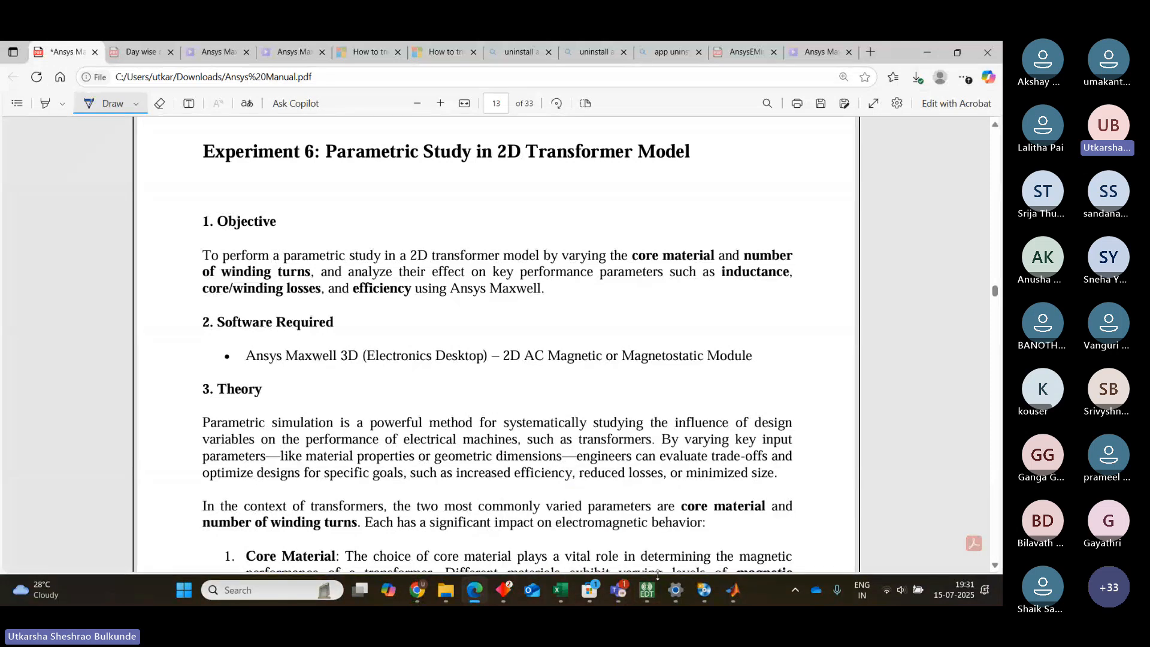
pyautogui.moveTo(647, 591)
pyautogui.click(596, 498)
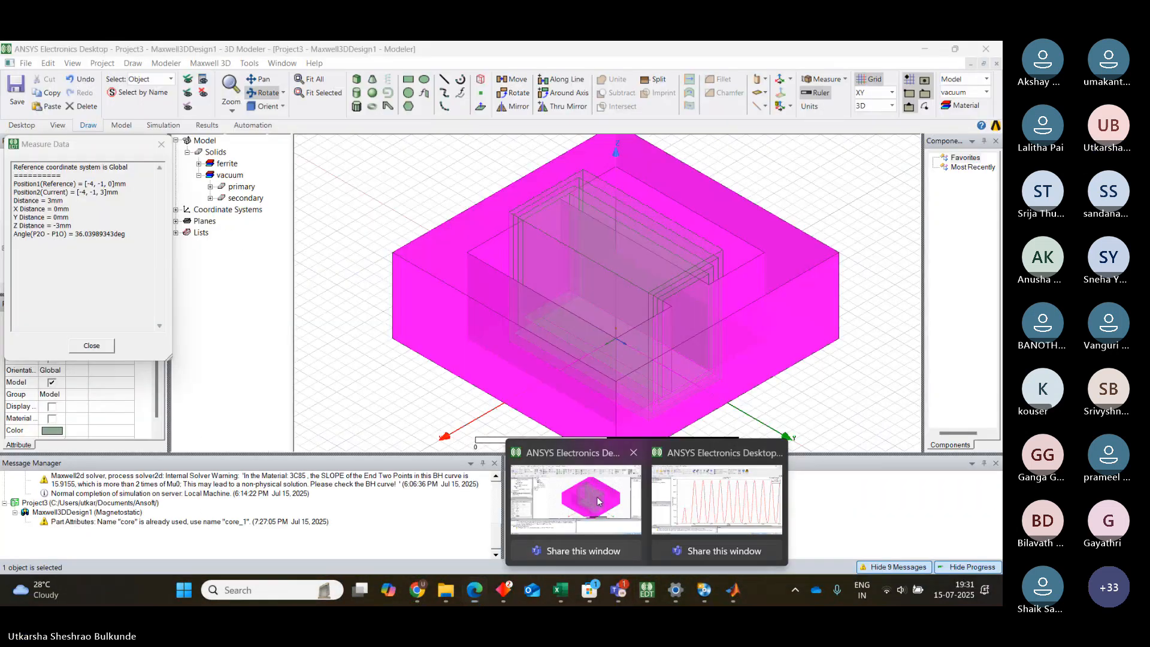
pyautogui.click(597, 498)
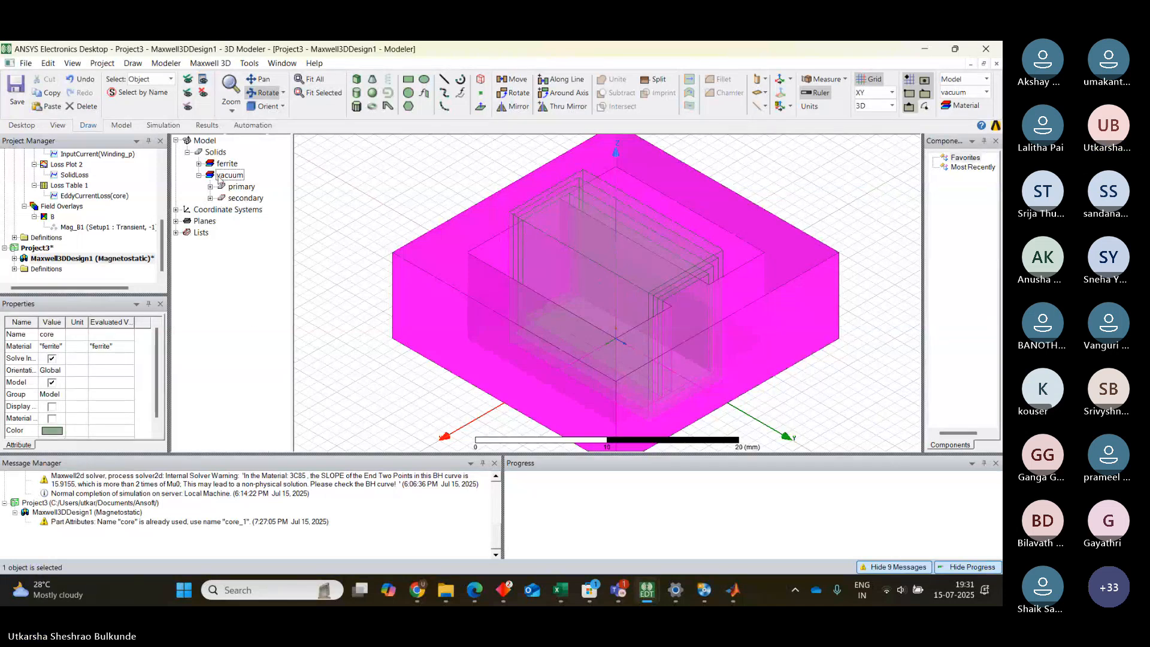
# Step: Assign copper from the material library to the primary winding
pyautogui.doubleClick(252, 187)
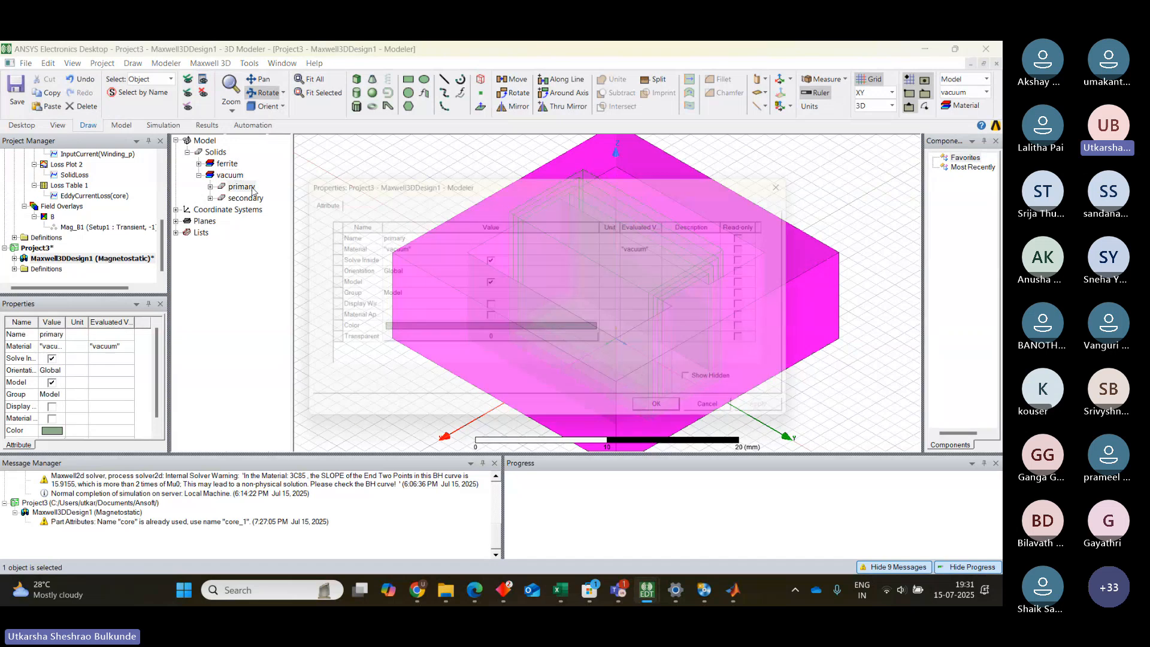
pyautogui.click(389, 250)
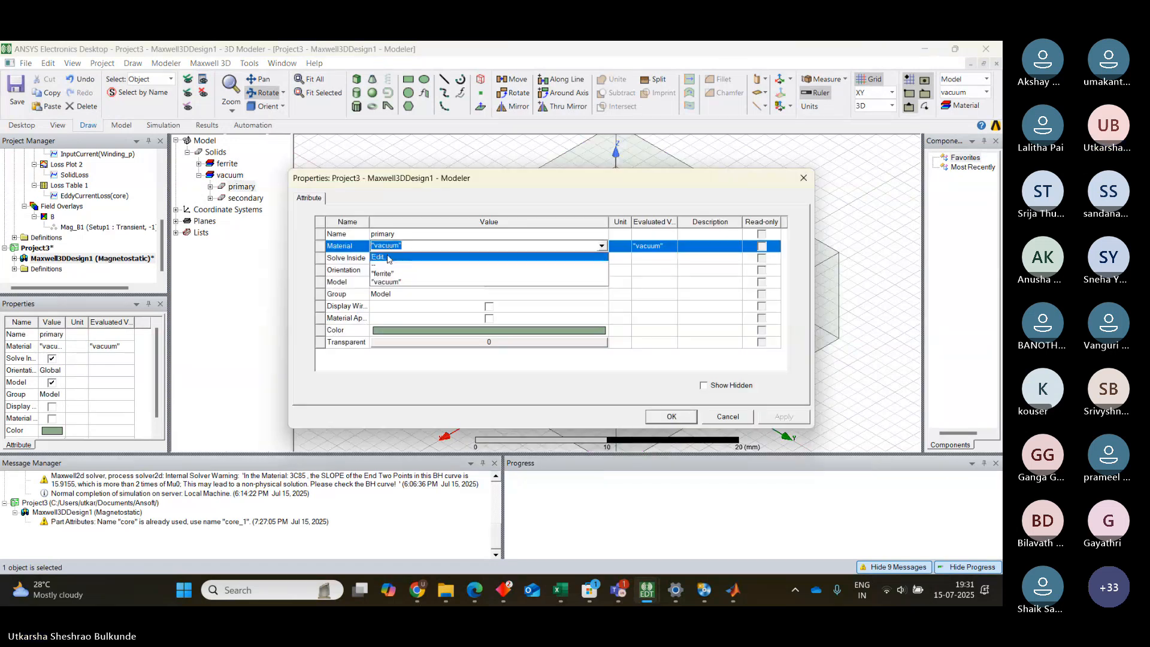
pyautogui.click(387, 260)
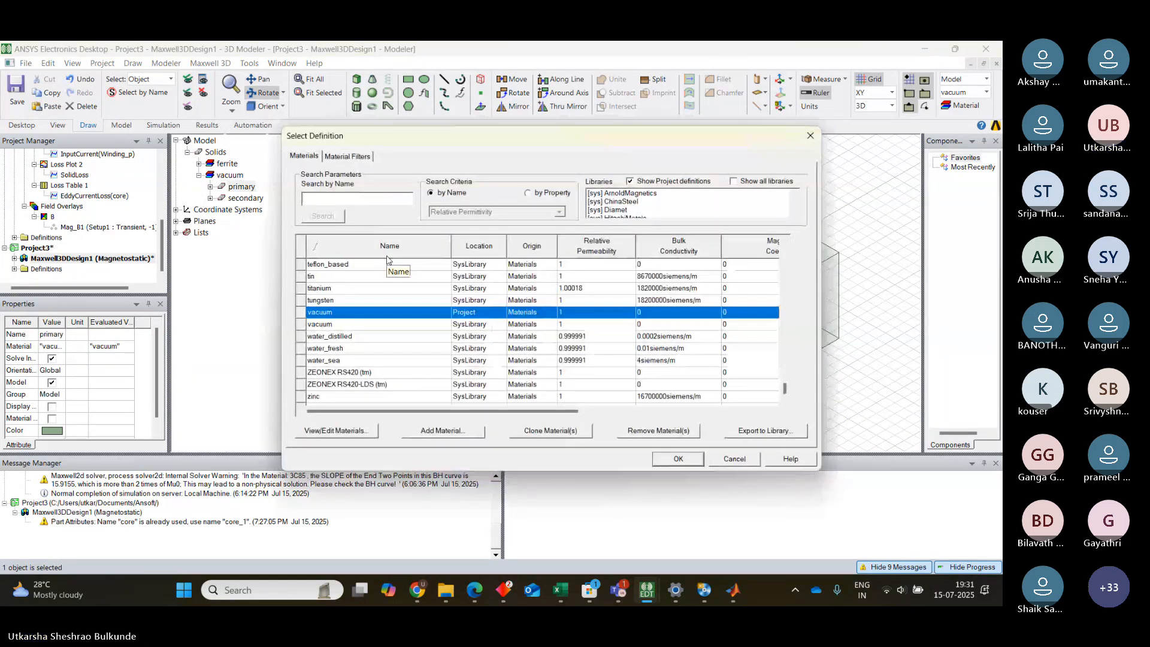
pyautogui.write('copper')
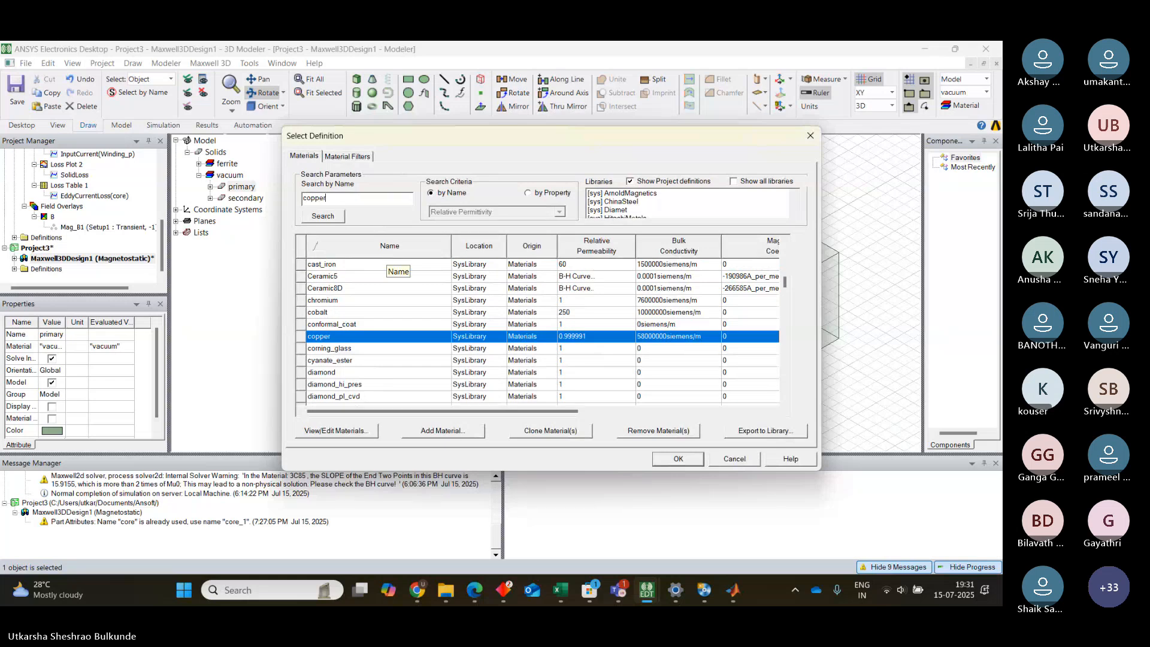
pyautogui.click(692, 458)
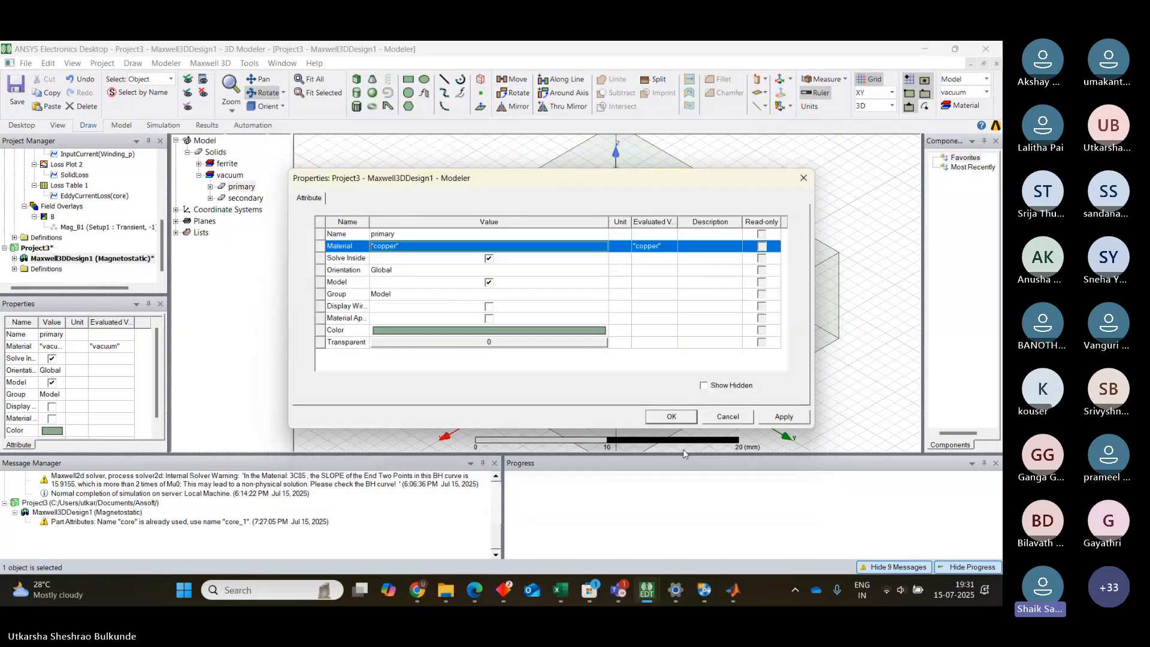
pyautogui.click(672, 416)
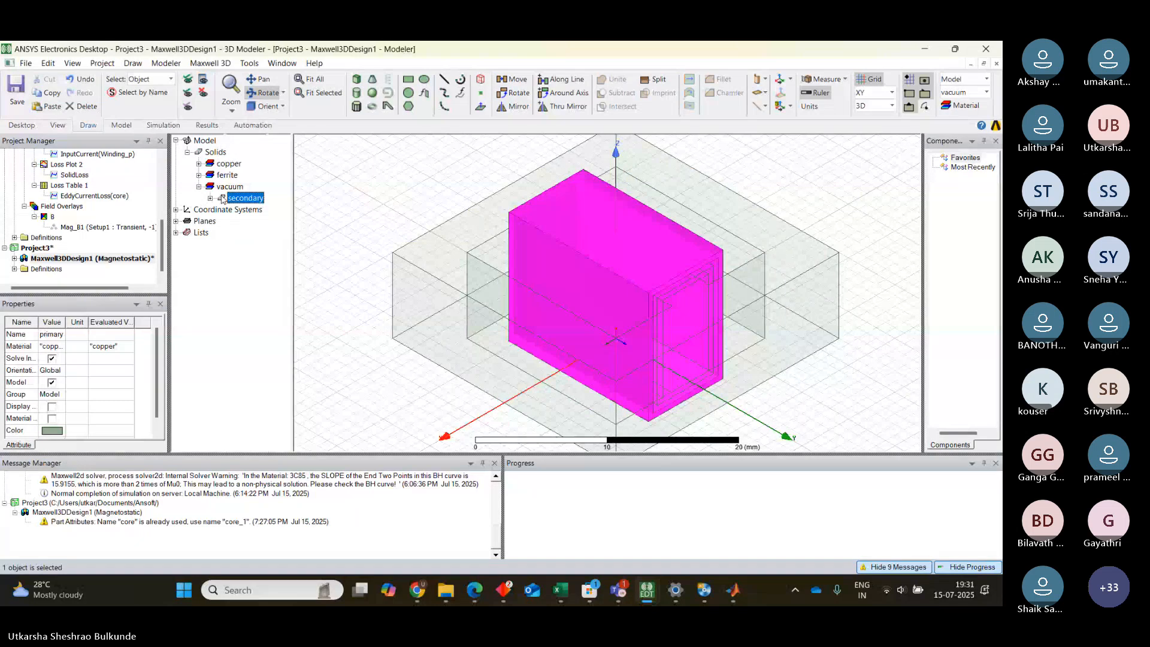
pyautogui.doubleClick(241, 197)
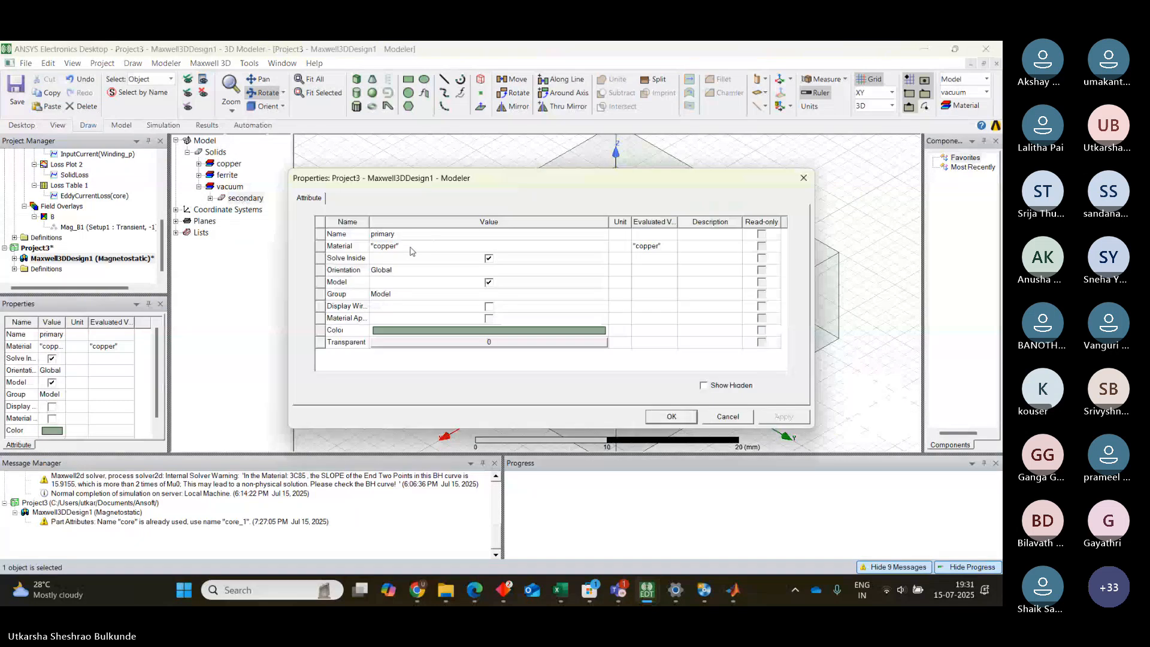
pyautogui.click(804, 178)
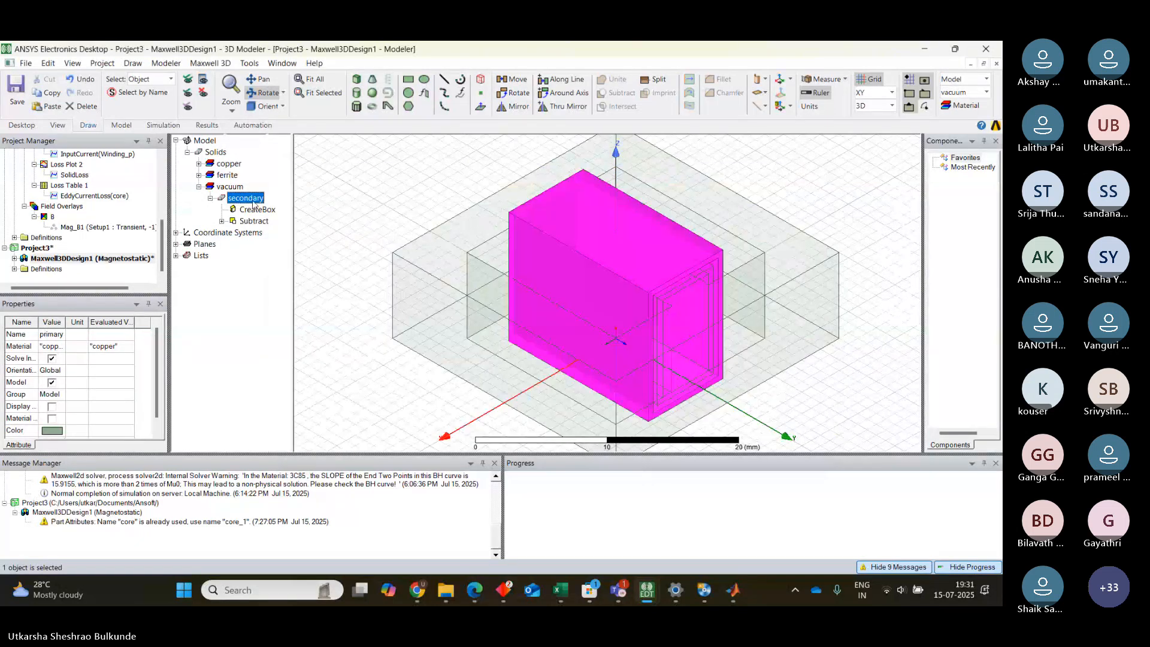
pyautogui.doubleClick(243, 200)
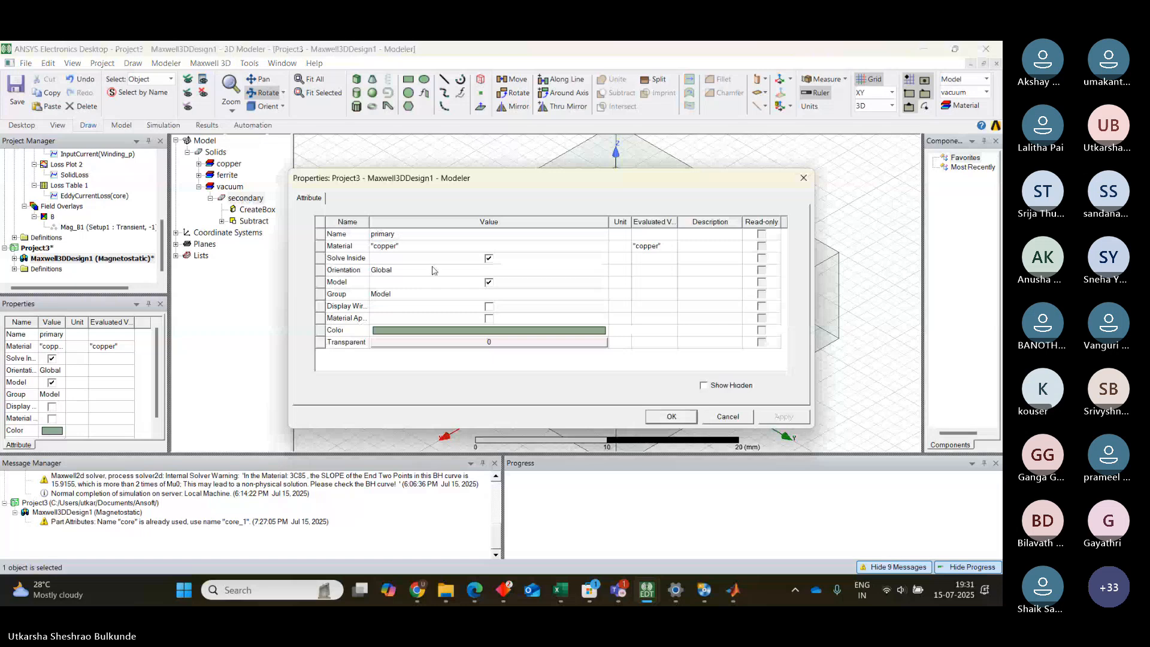
pyautogui.click(803, 178)
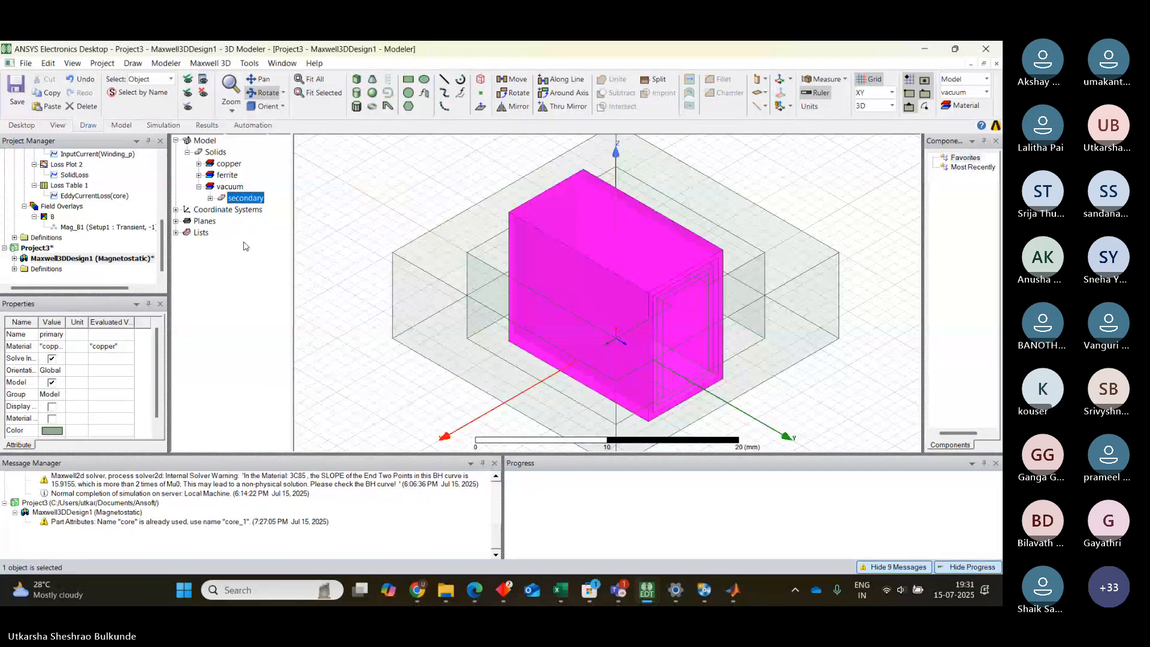
# Step: Change the material of the secondary winding to copper
pyautogui.click(210, 200)
pyautogui.click(250, 208)
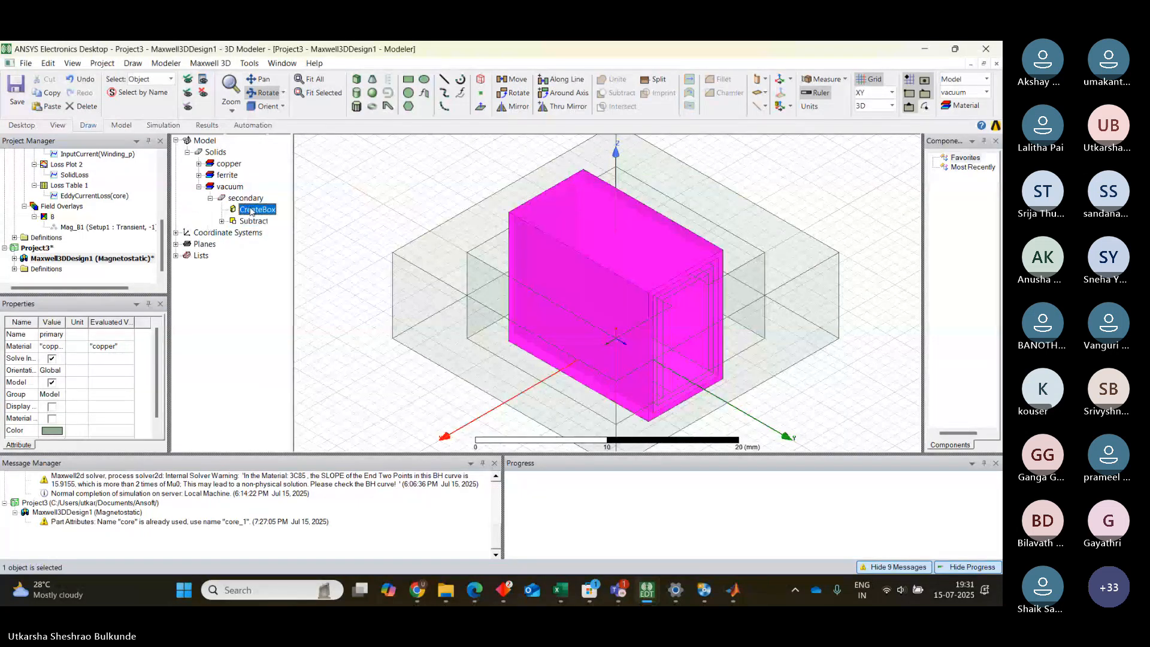
pyautogui.click(234, 198)
pyautogui.doubleClick(235, 200)
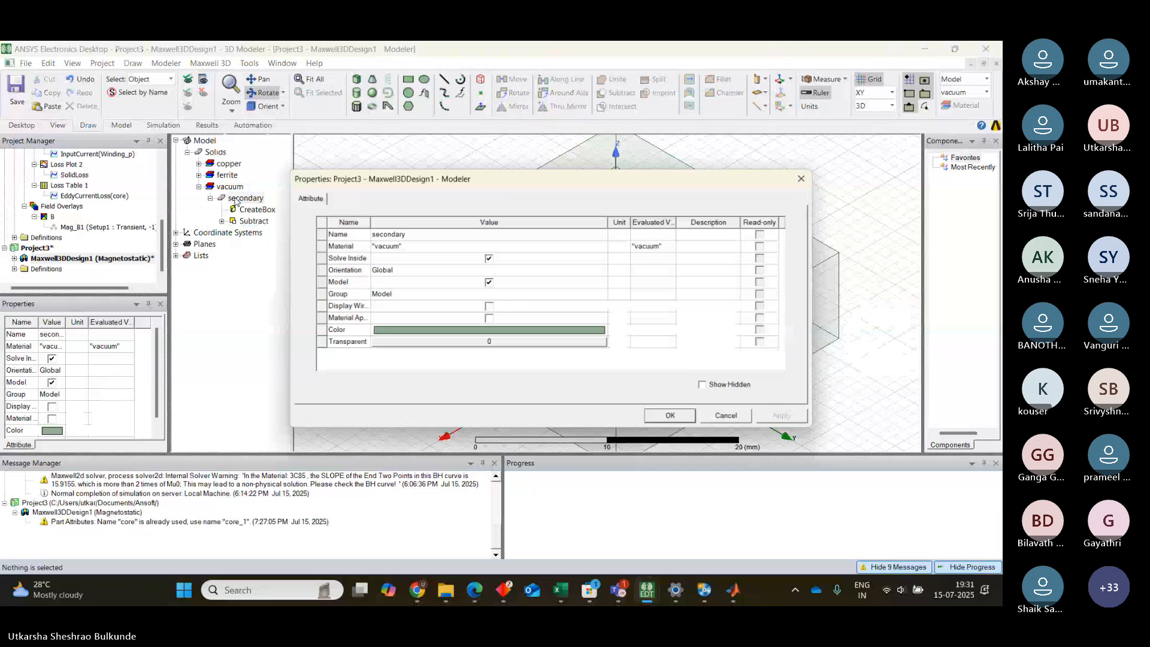
pyautogui.click(420, 246)
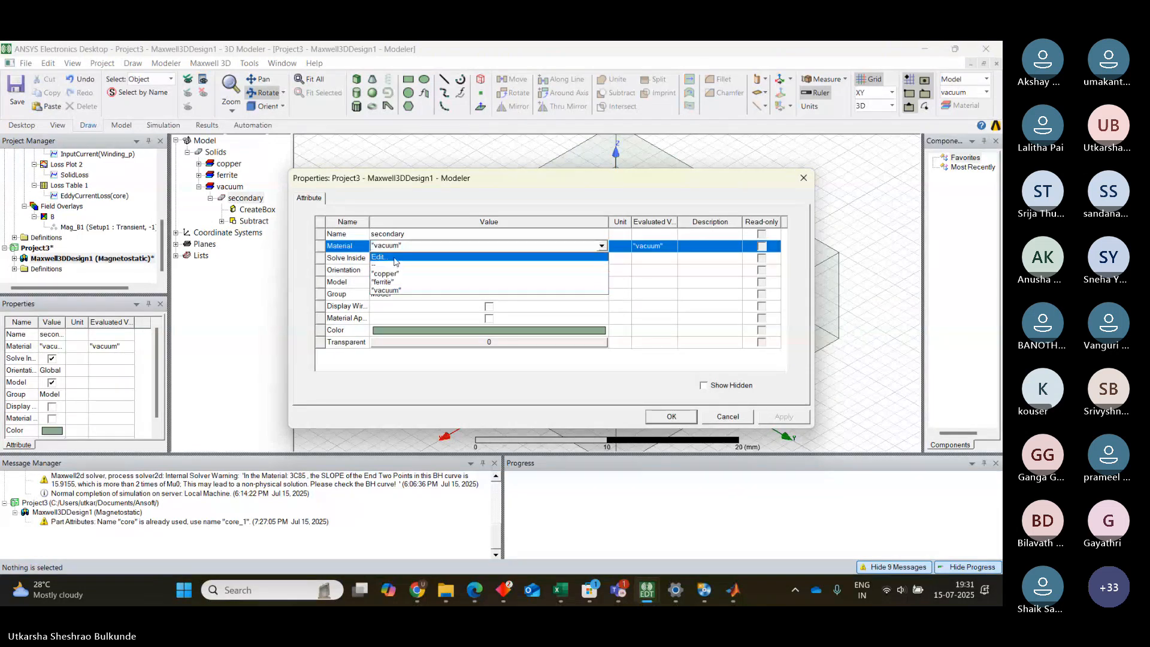
pyautogui.click(379, 257)
pyautogui.click(356, 199)
pyautogui.write('c')
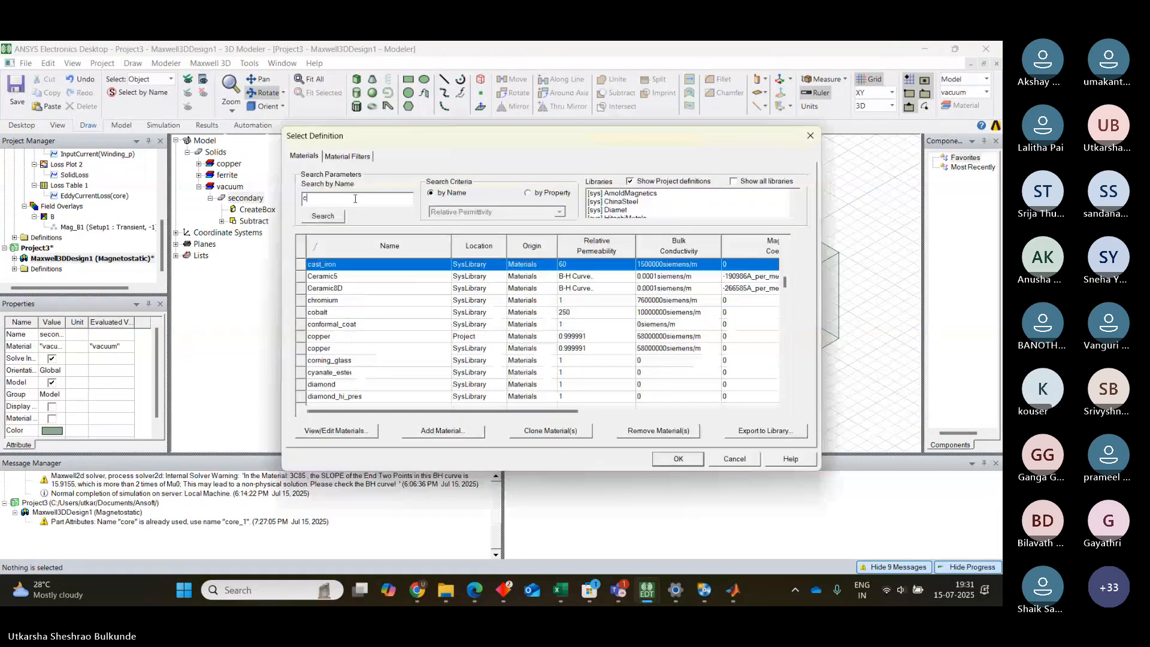
pyautogui.write('opper')
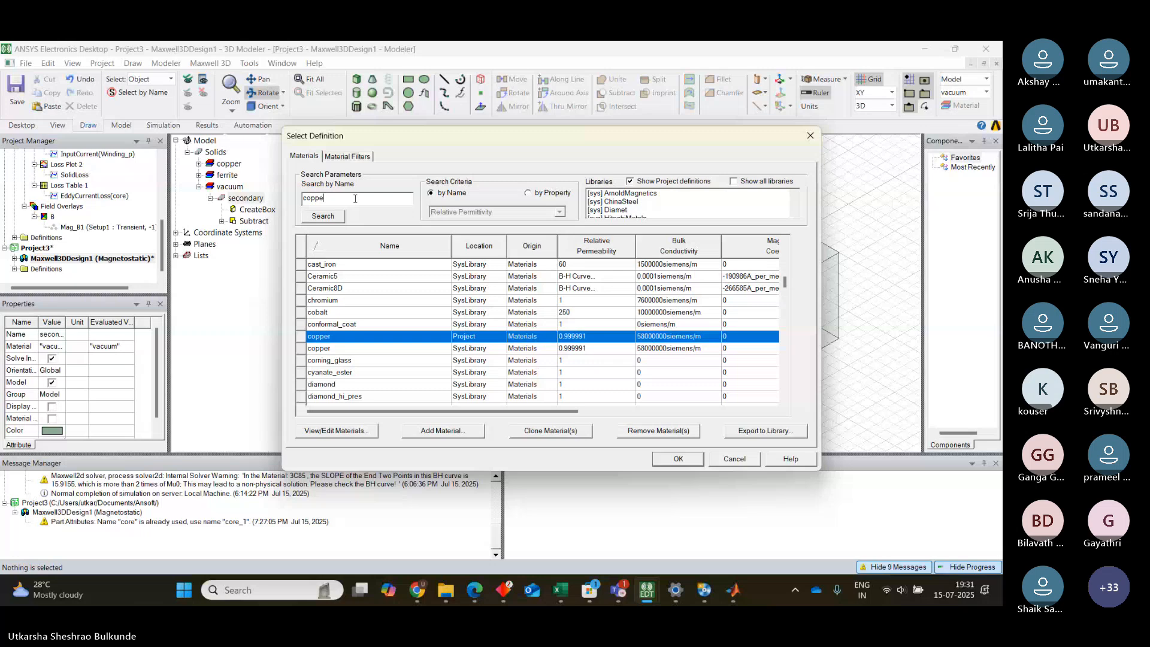
pyautogui.click(679, 459)
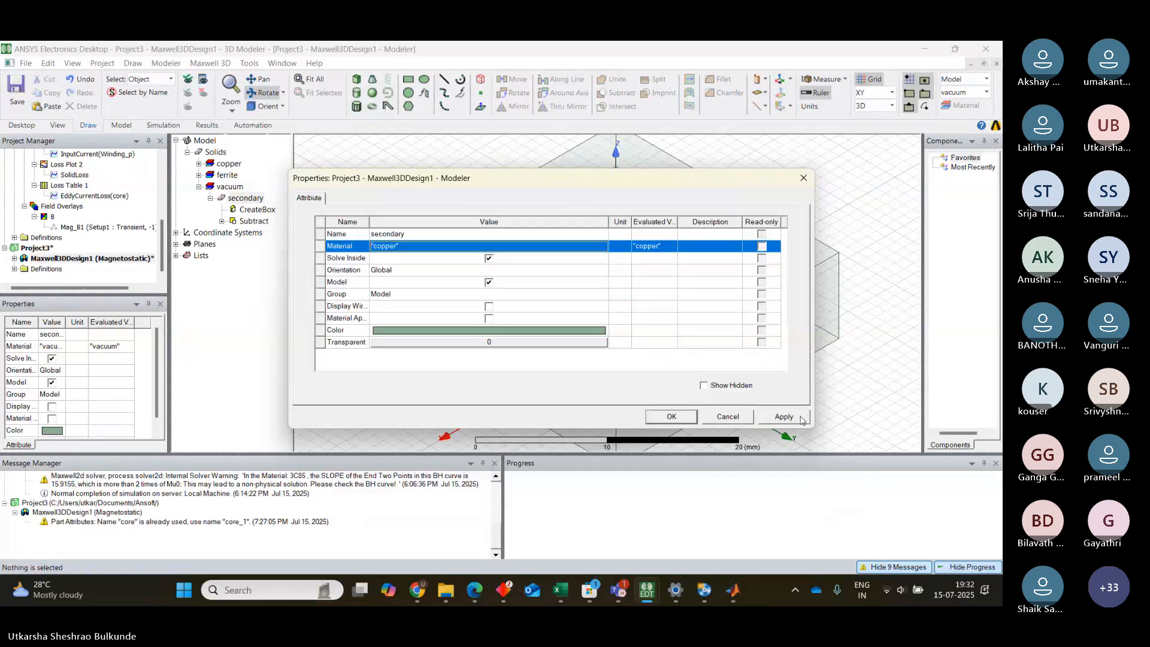
pyautogui.click(672, 418)
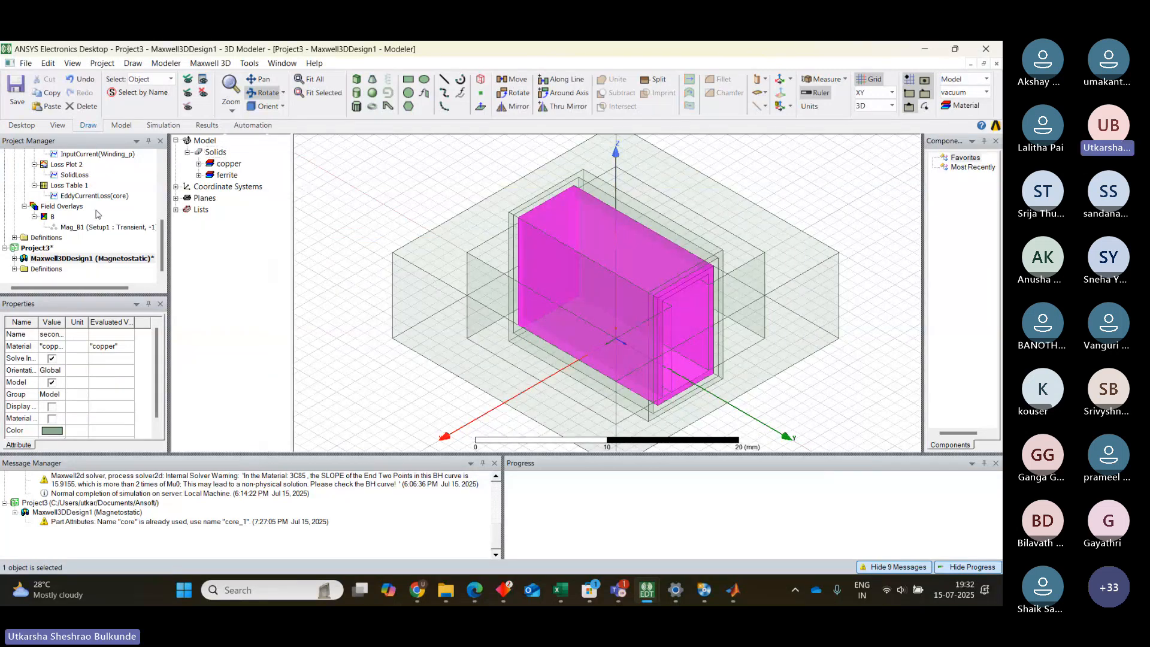
# Step: Set the solution type of Maxwell3DDesign1 in Project3 to Eddy Current
pyautogui.rightClick(115, 260)
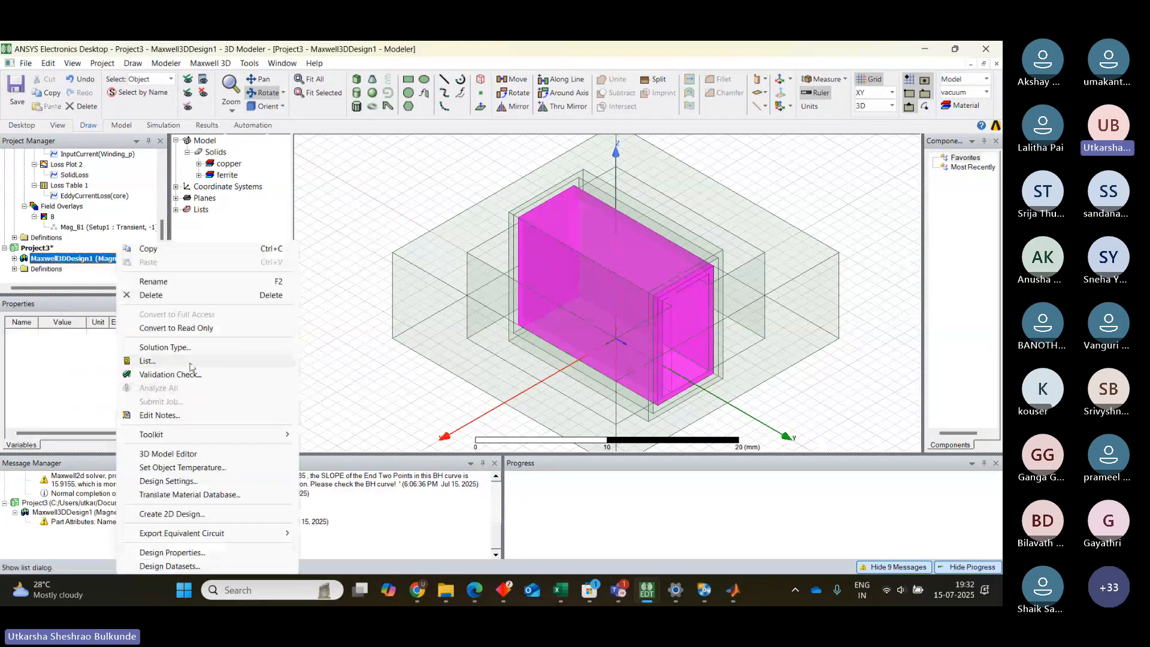
pyautogui.click(179, 349)
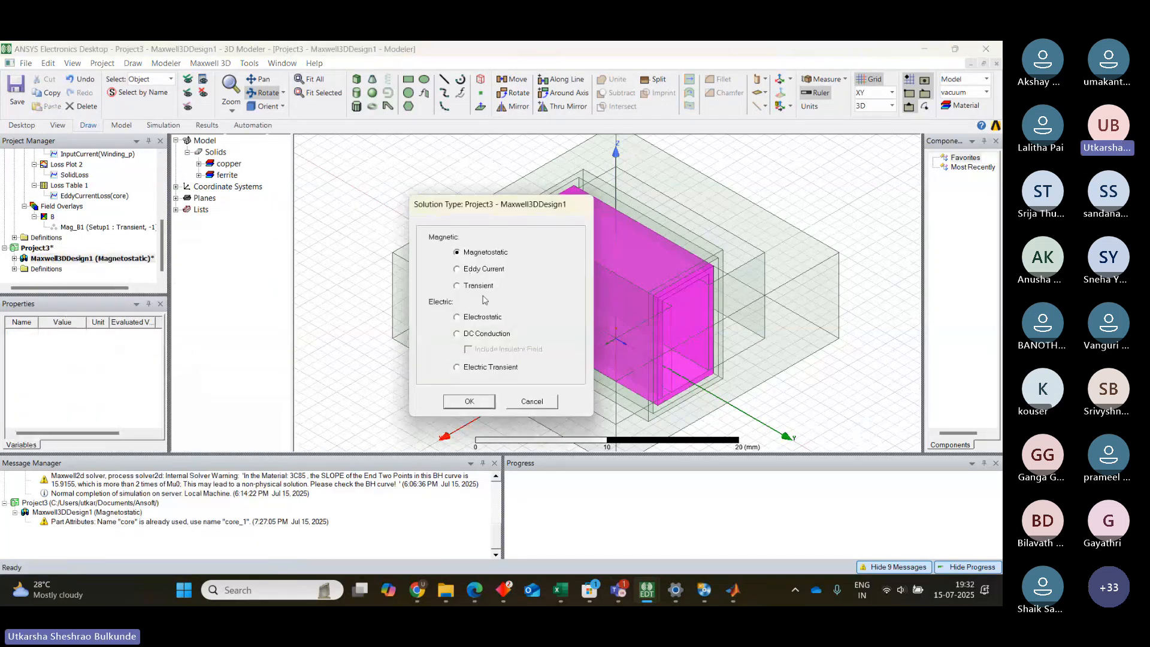
pyautogui.click(459, 269)
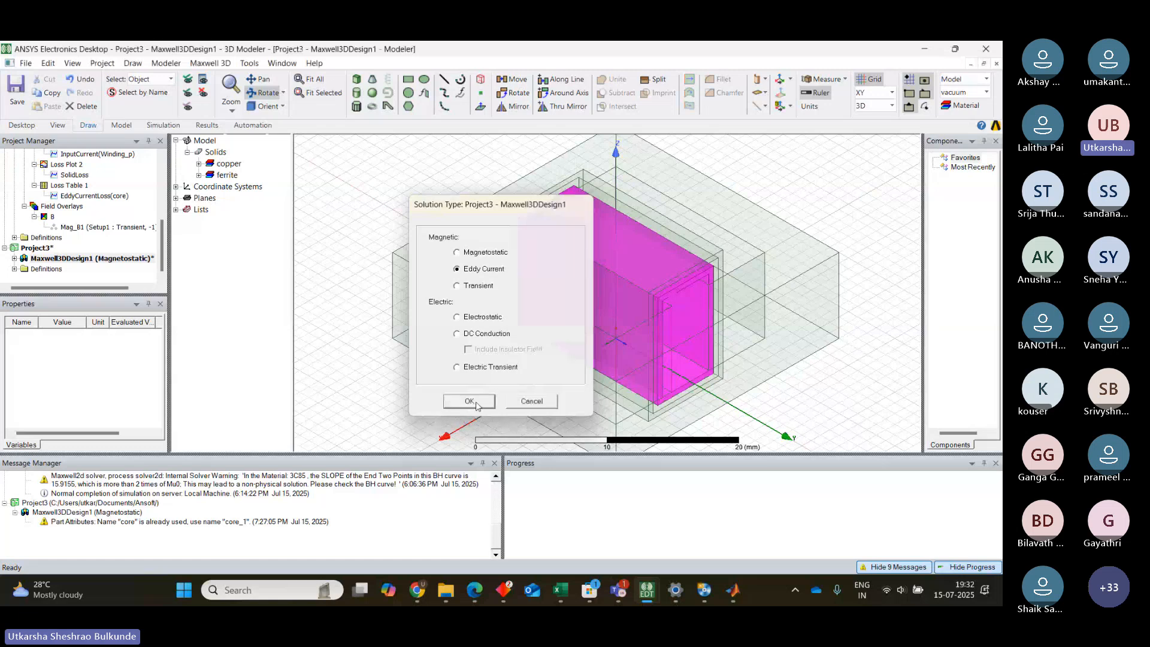
pyautogui.click(475, 402)
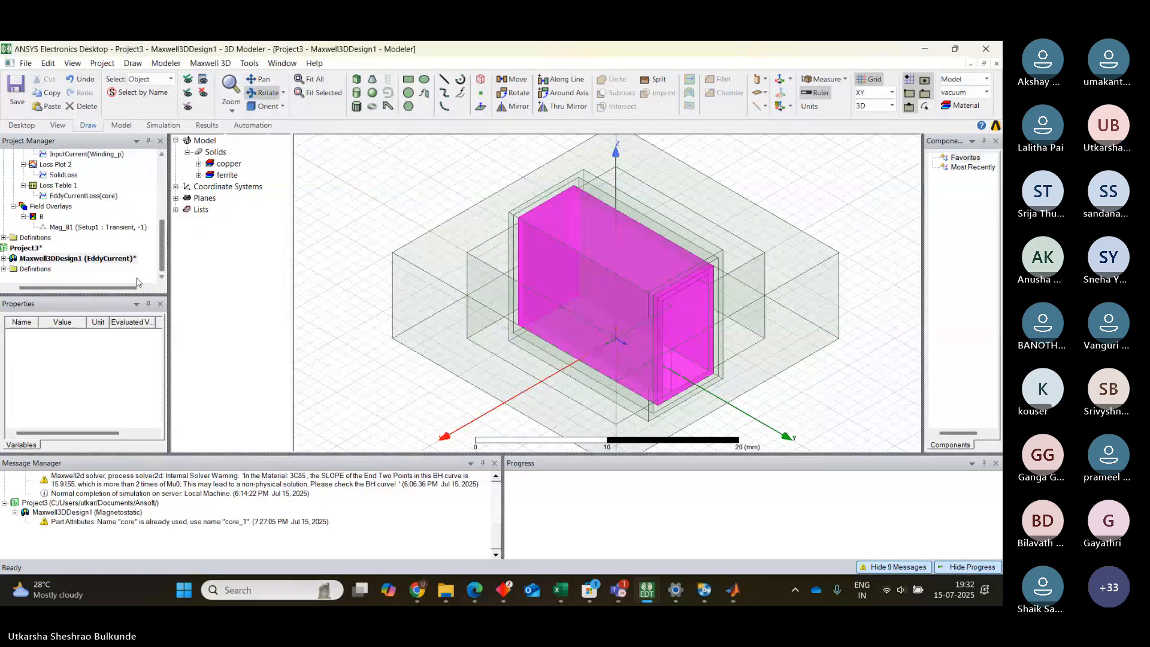
pyautogui.moveTo(133, 289); pyautogui.dragTo(120, 289)
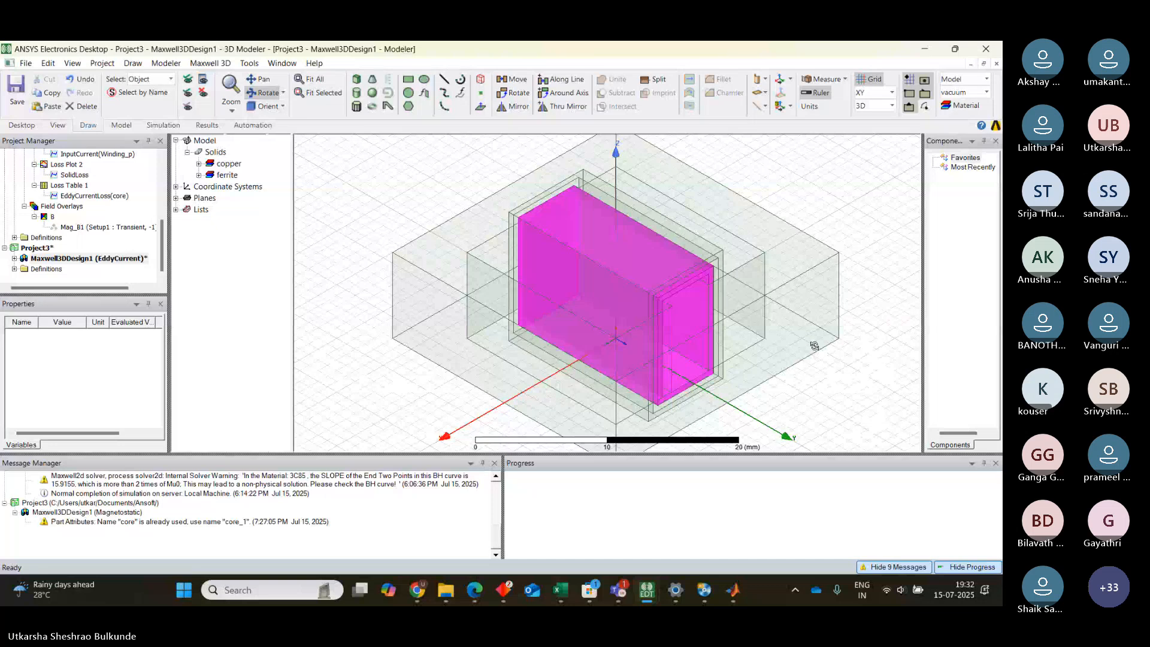
# Step: Clear the selection of the secondary winding in the 3D model view
pyautogui.click(854, 385)
pyautogui.click(390, 197)
pyautogui.press('Escape')
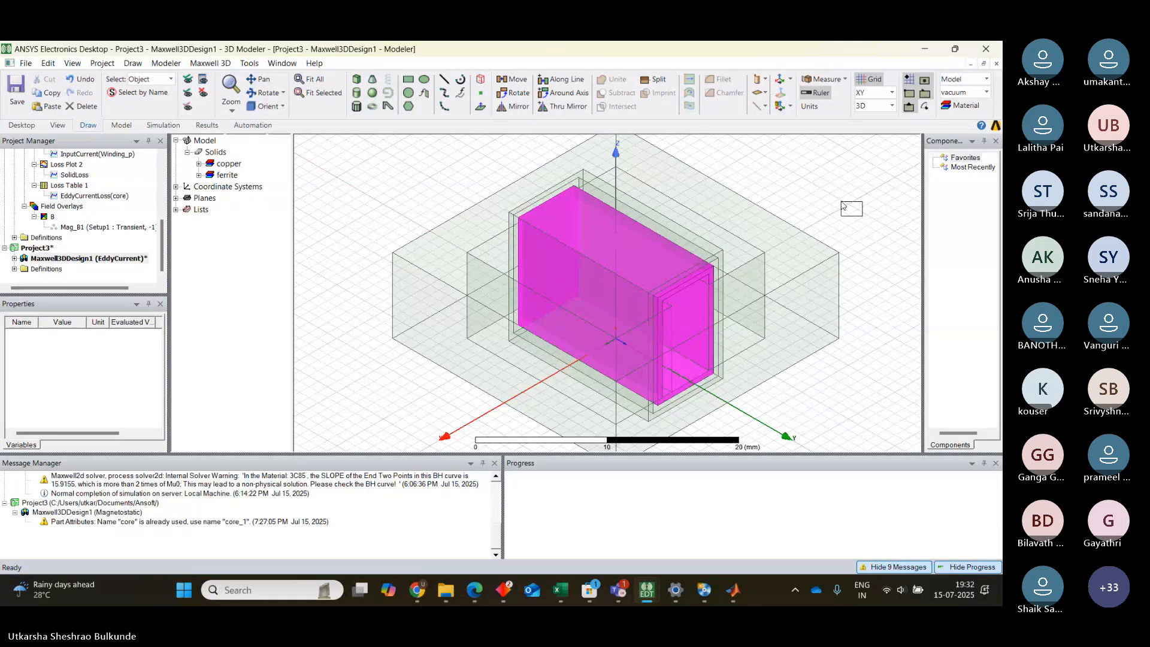
pyautogui.click(862, 220)
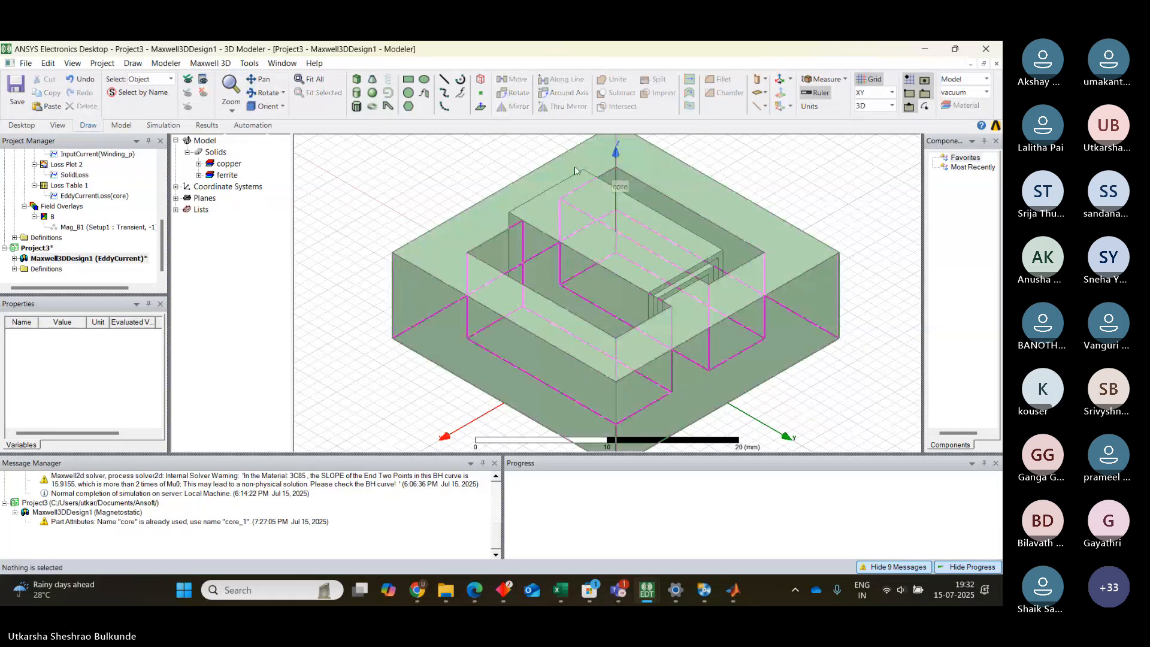
pyautogui.click(270, 108)
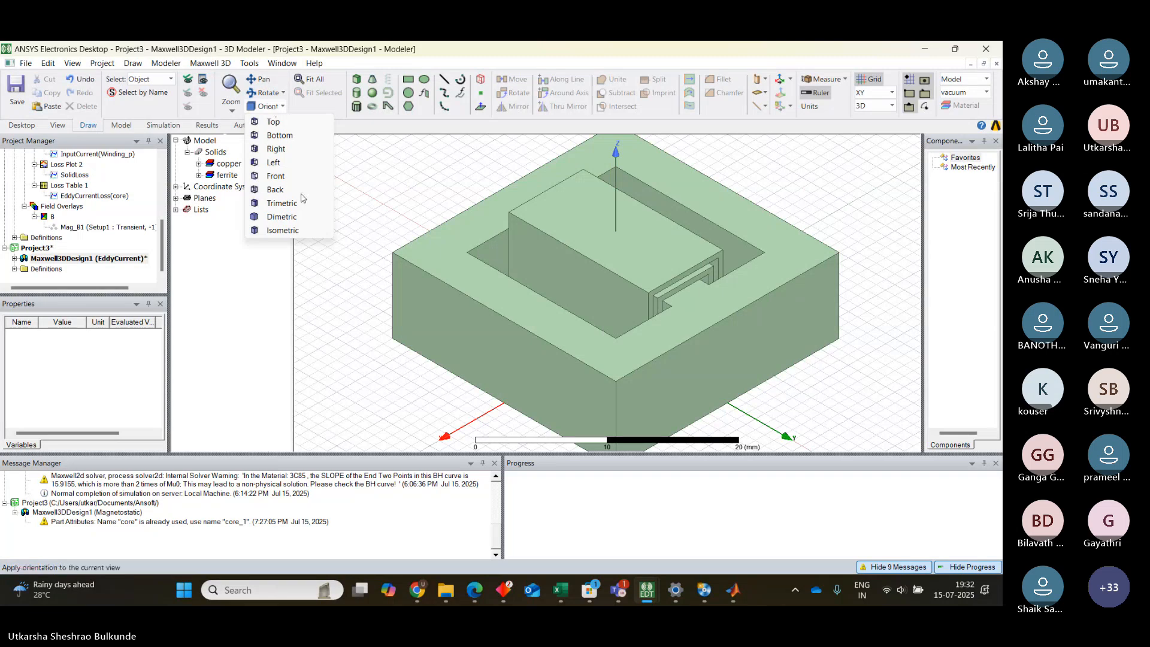
pyautogui.click(546, 164)
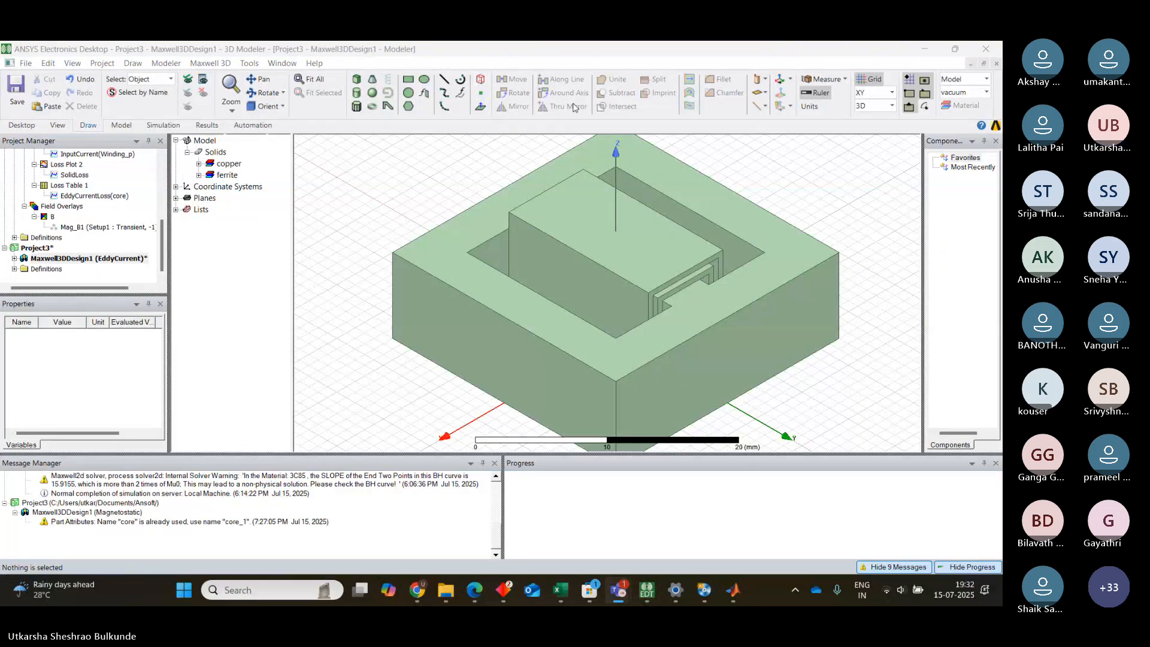
pyautogui.click(483, 84)
pyautogui.click(483, 83)
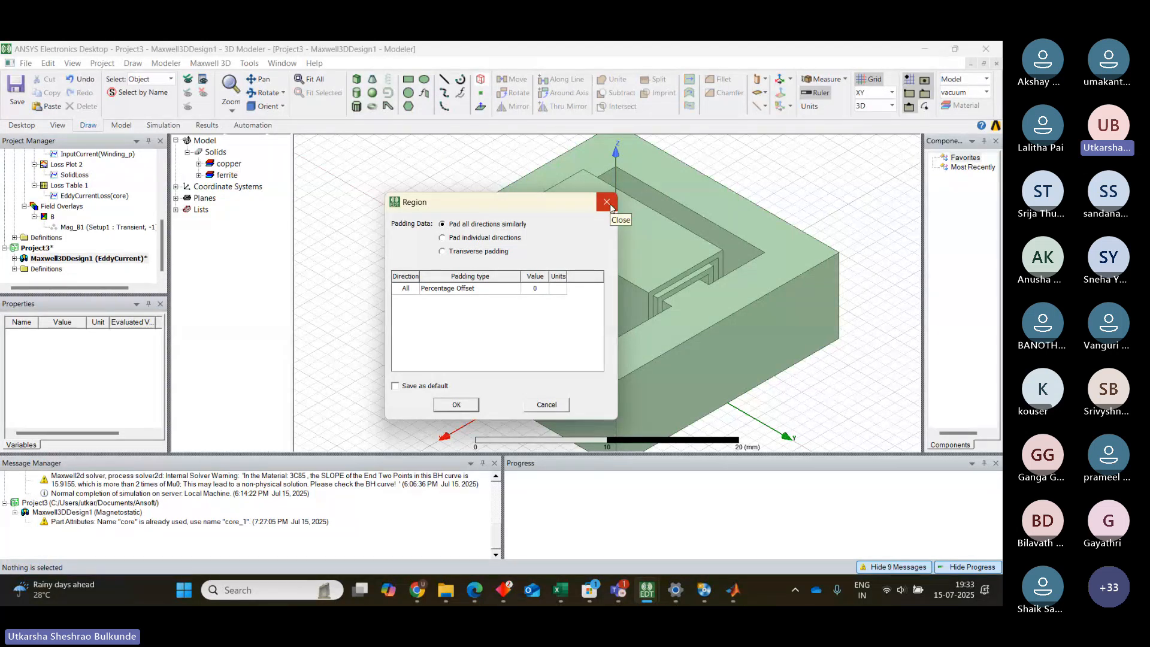
pyautogui.click(607, 203)
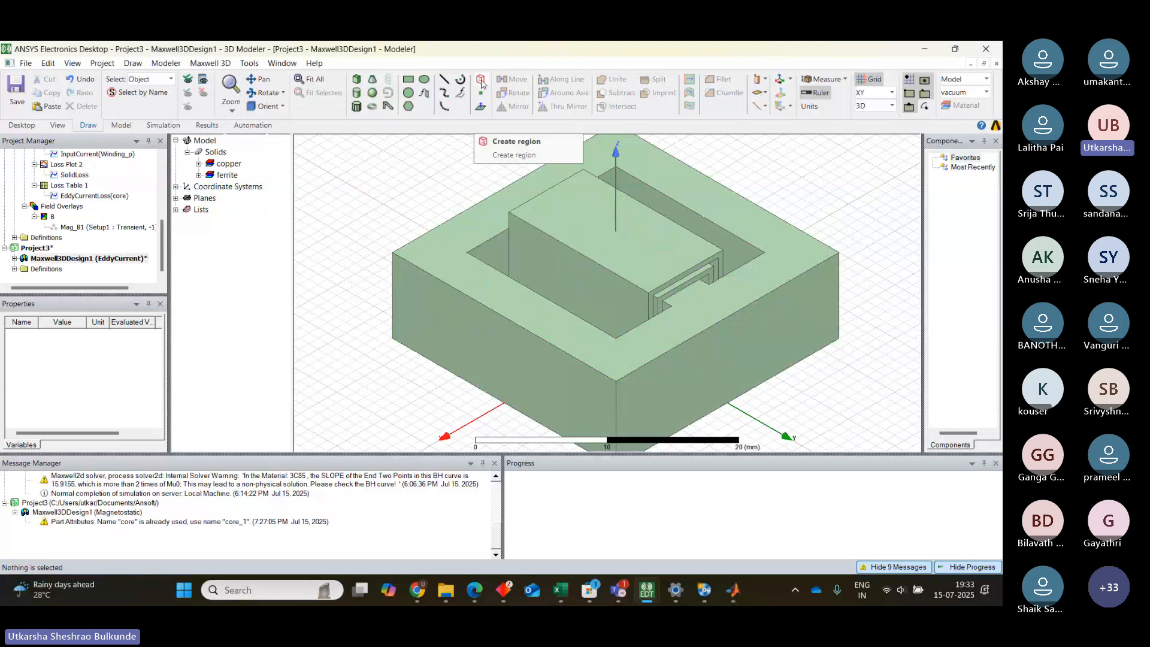
# Step: Create a region around the transformer with a 50 percentage offset padded similarly in all directions, and clear its selection
pyautogui.click(481, 80)
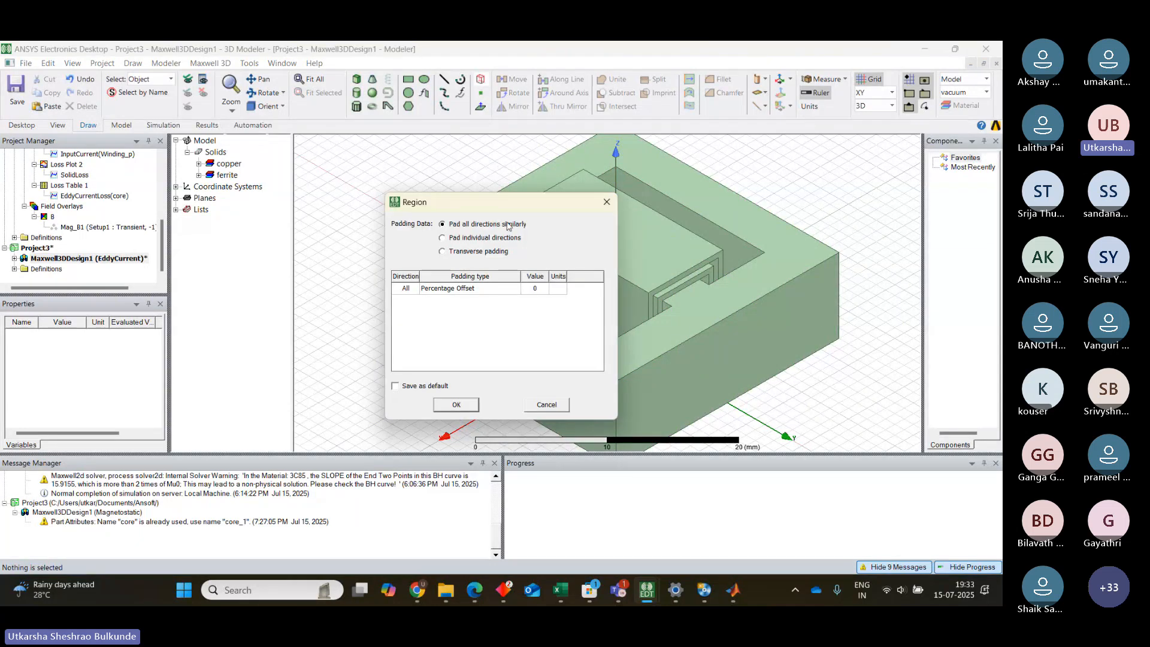
pyautogui.click(443, 239)
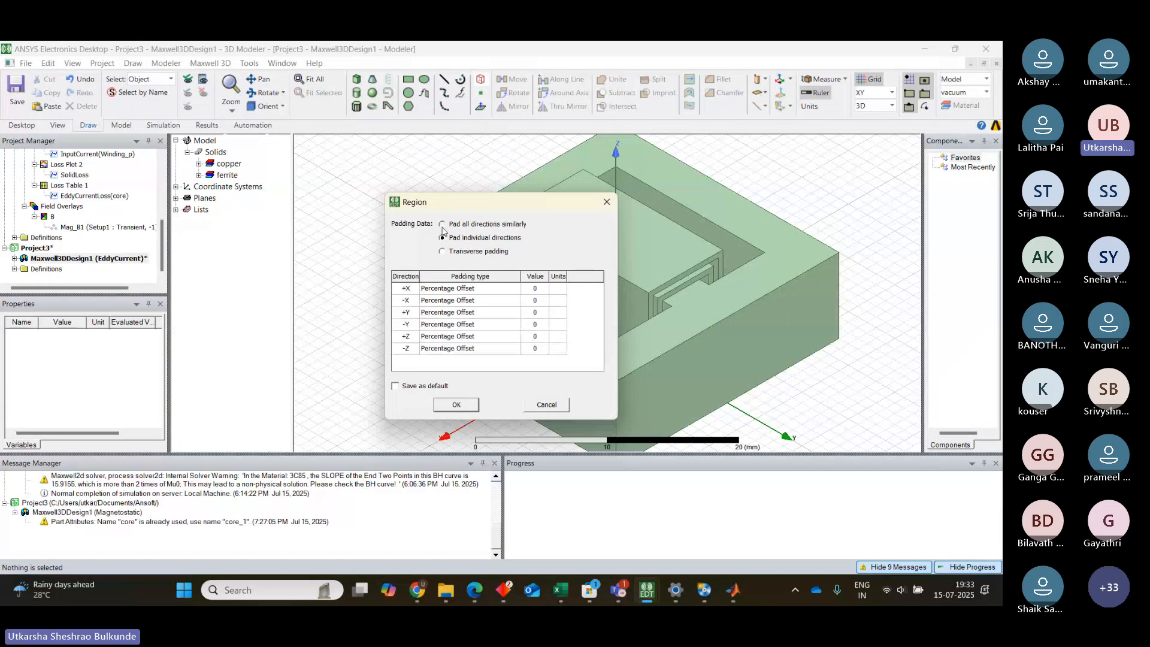
pyautogui.click(443, 226)
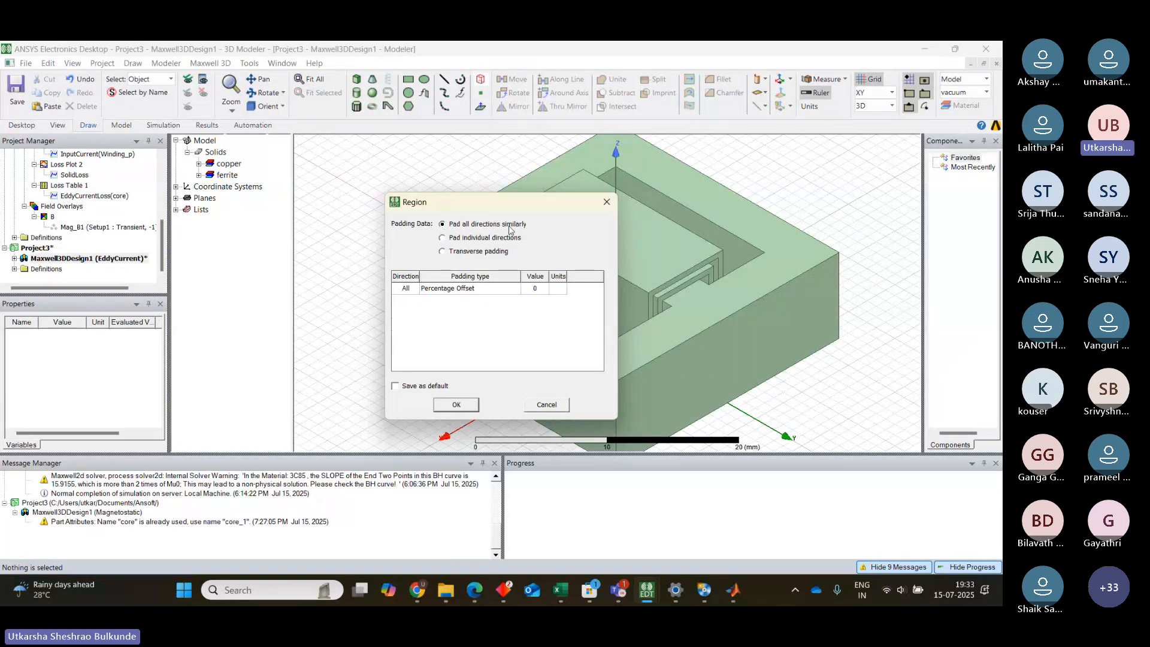
pyautogui.doubleClick(544, 288)
pyautogui.press('BackSpace')
pyautogui.write('50')
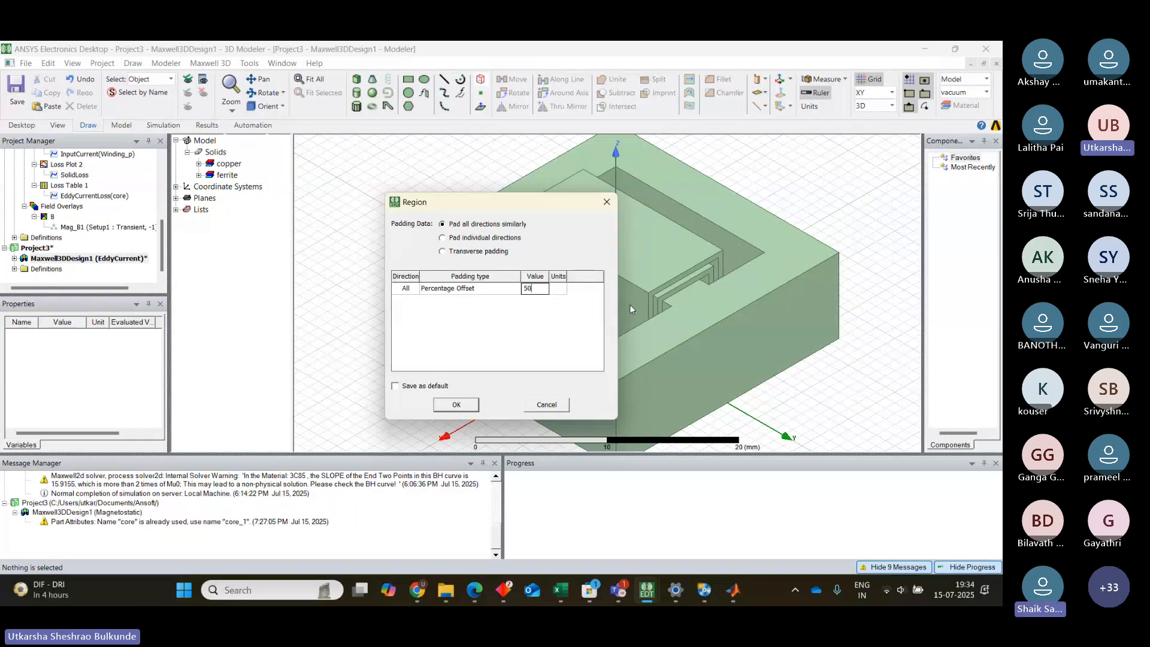
pyautogui.click(457, 406)
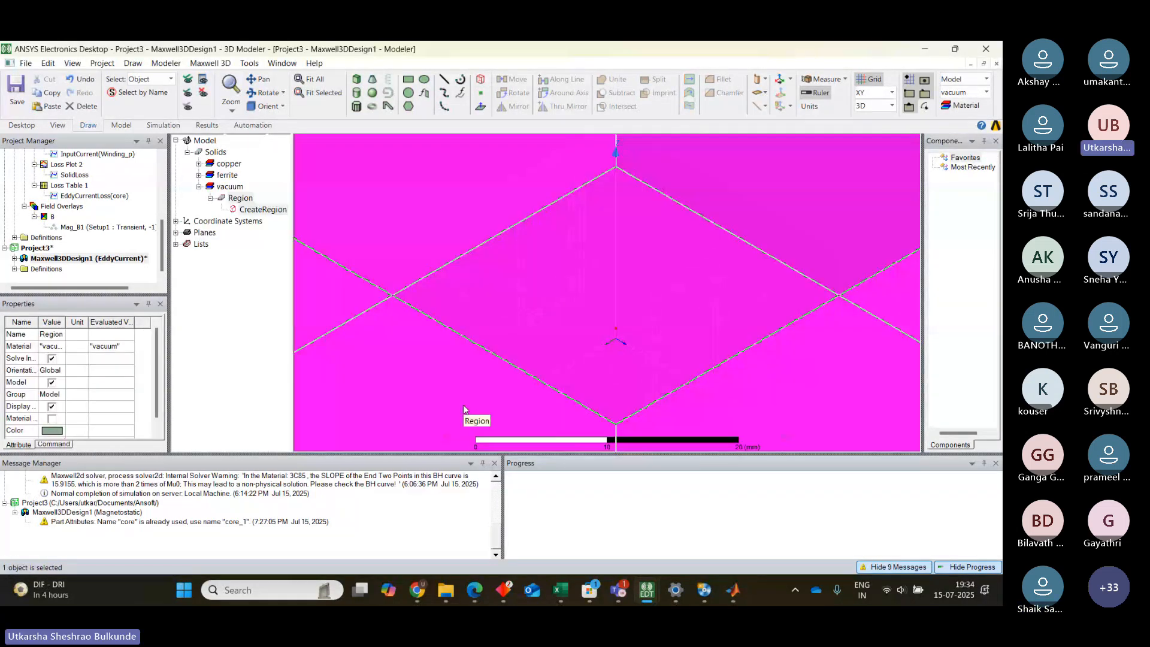
pyautogui.click(306, 84)
pyautogui.click(307, 80)
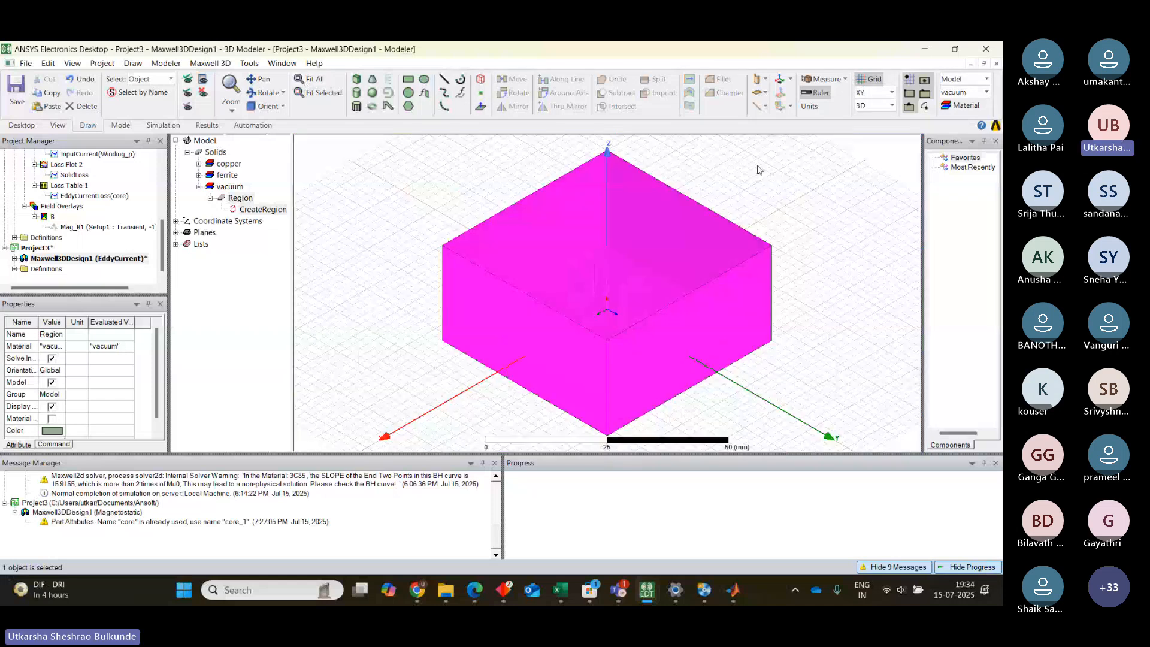
pyautogui.click(758, 170)
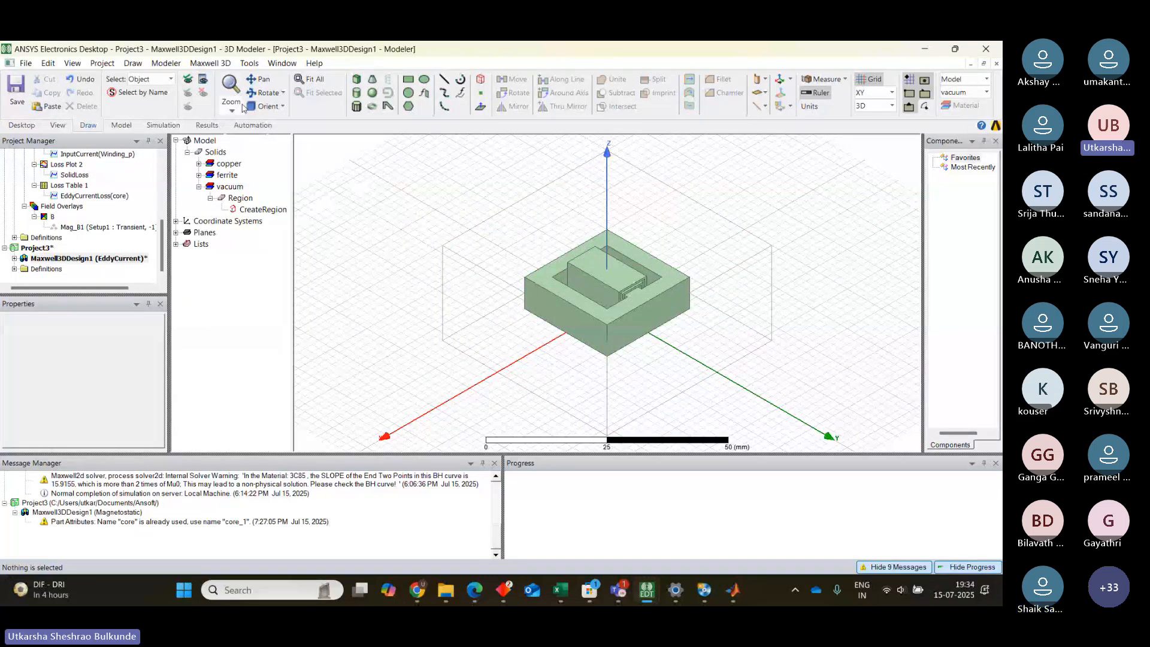
pyautogui.click(271, 107)
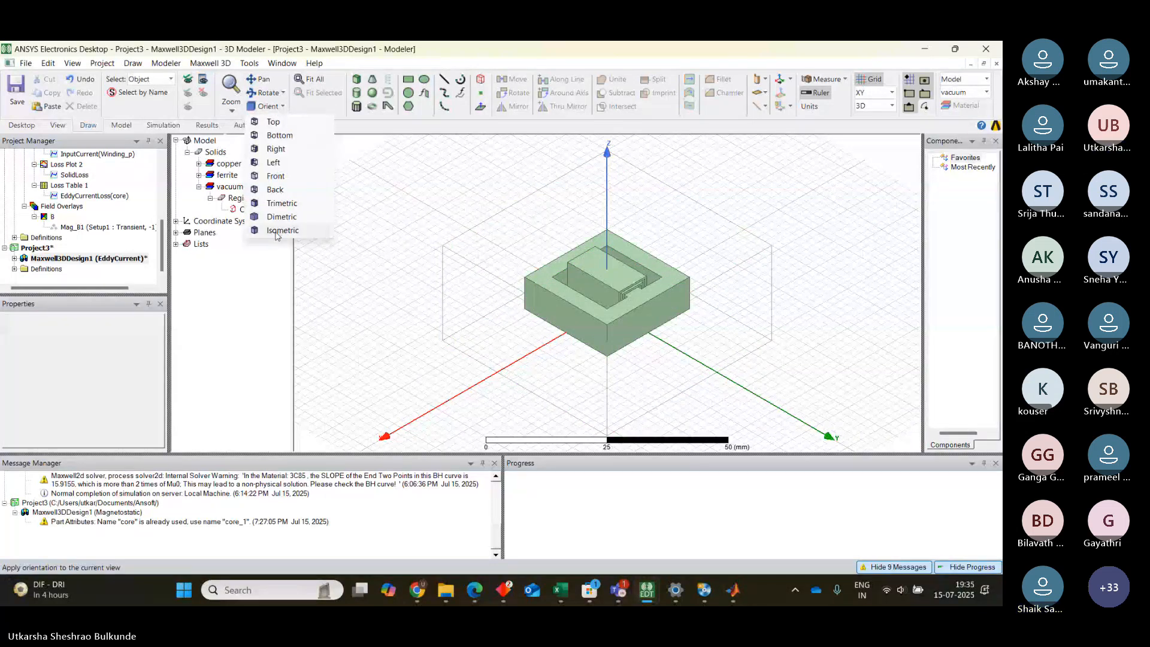
pyautogui.click(264, 96)
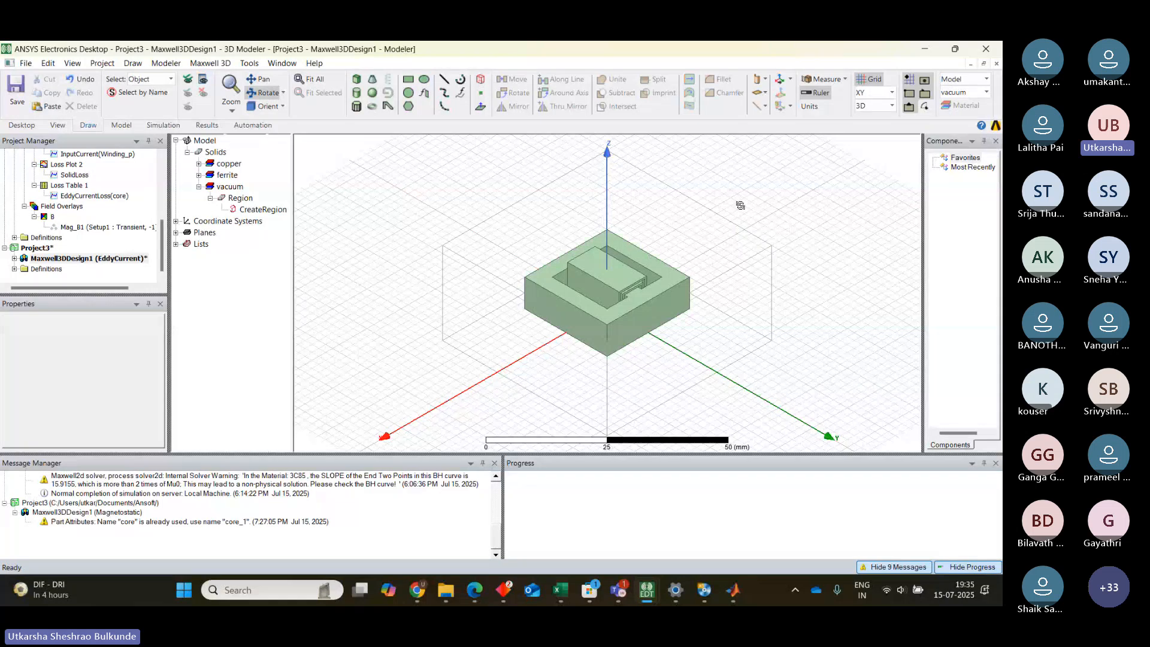
pyautogui.moveTo(741, 205); pyautogui.dragTo(817, 198)
pyautogui.click(254, 95)
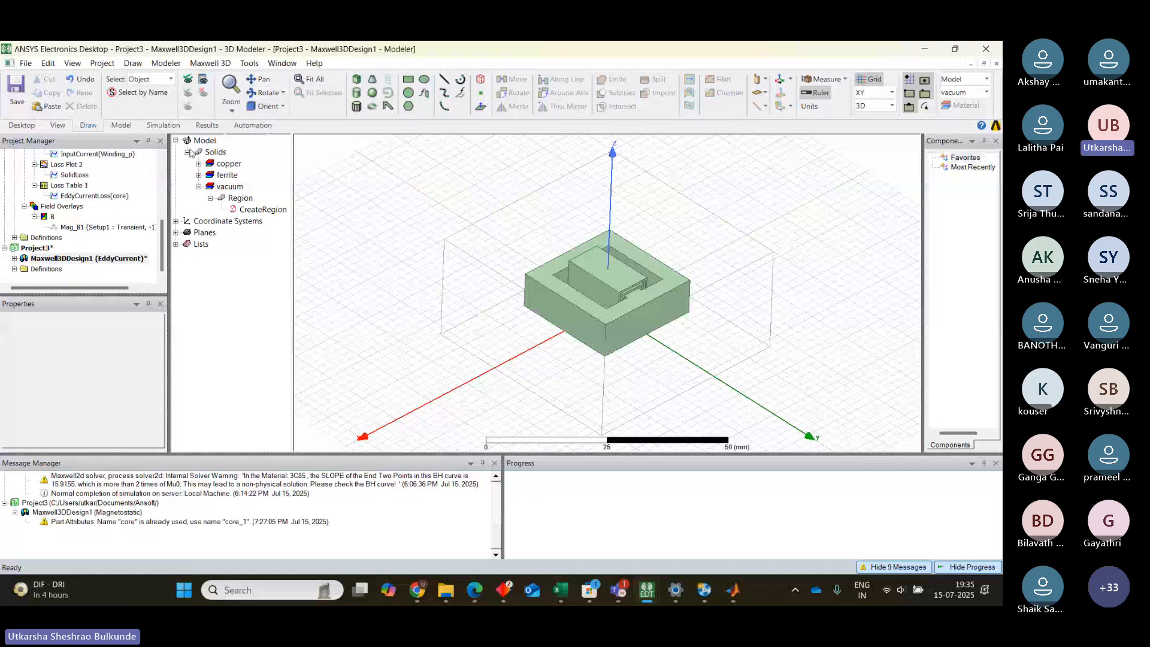
pyautogui.click(262, 95)
pyautogui.moveTo(773, 198); pyautogui.dragTo(831, 205)
pyautogui.doubleClick(831, 206)
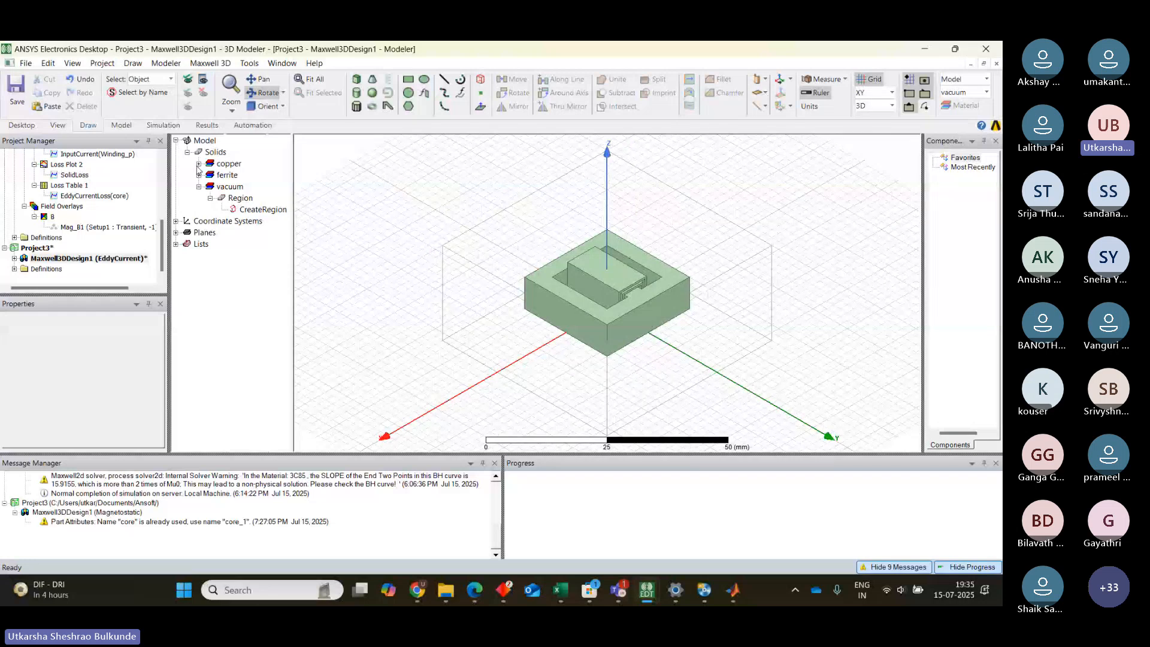
# Step: Open the material library to choose a new material for the region
pyautogui.doubleClick(239, 200)
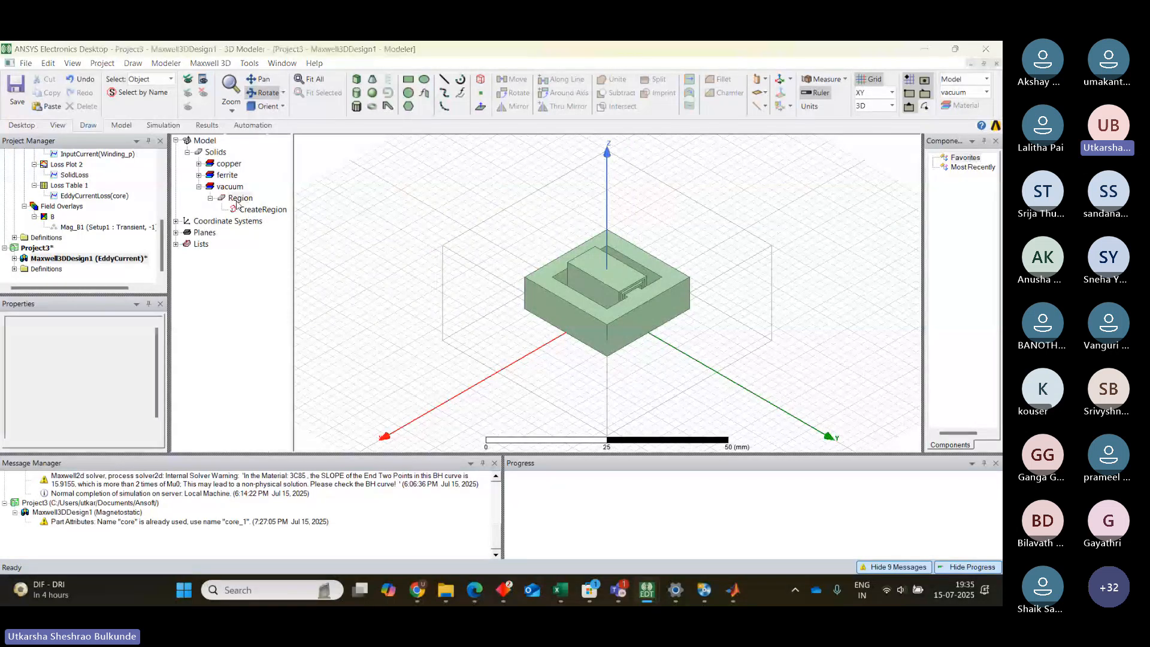
pyautogui.click(402, 247)
pyautogui.click(403, 247)
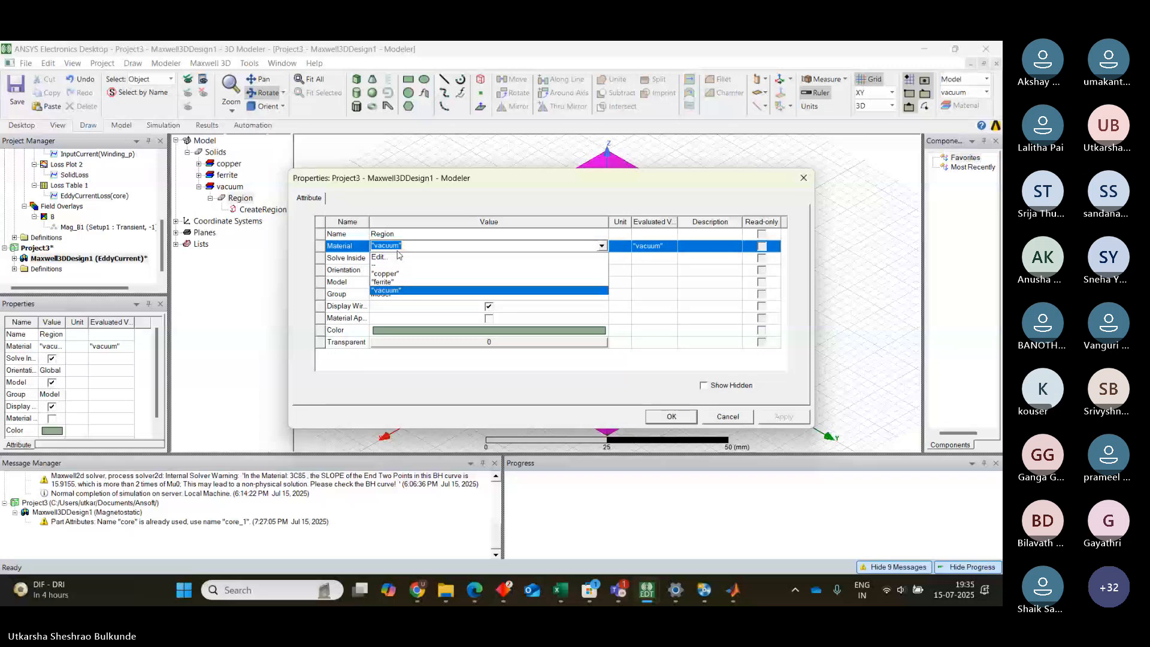
pyautogui.click(391, 256)
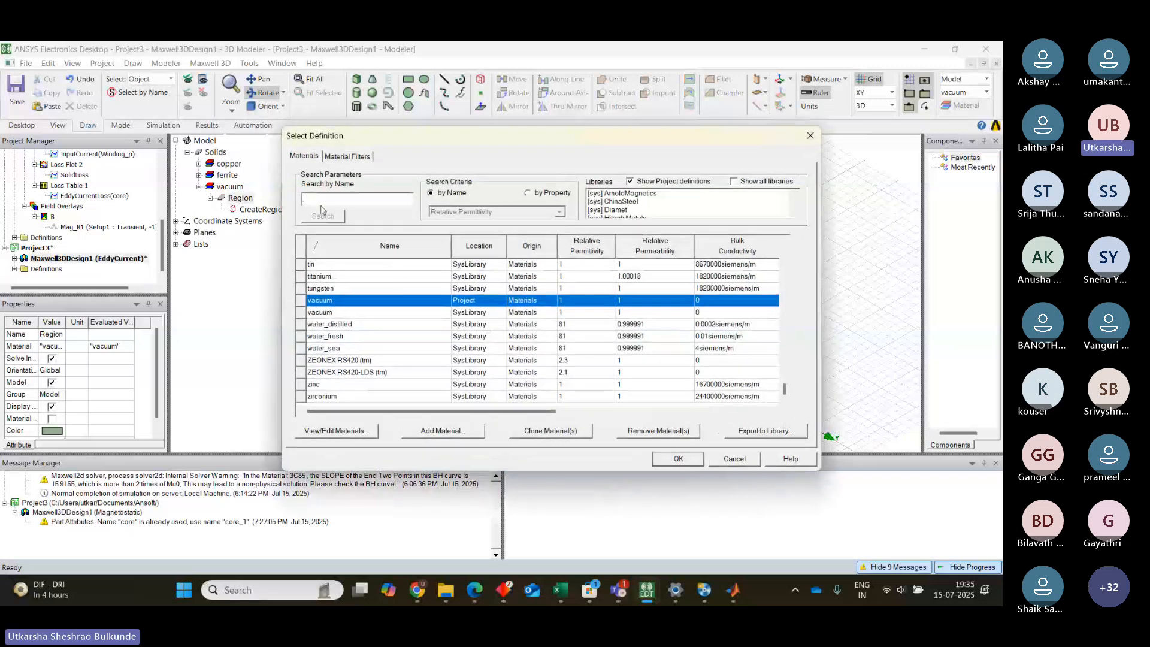
pyautogui.click(325, 202)
pyautogui.write('ai')
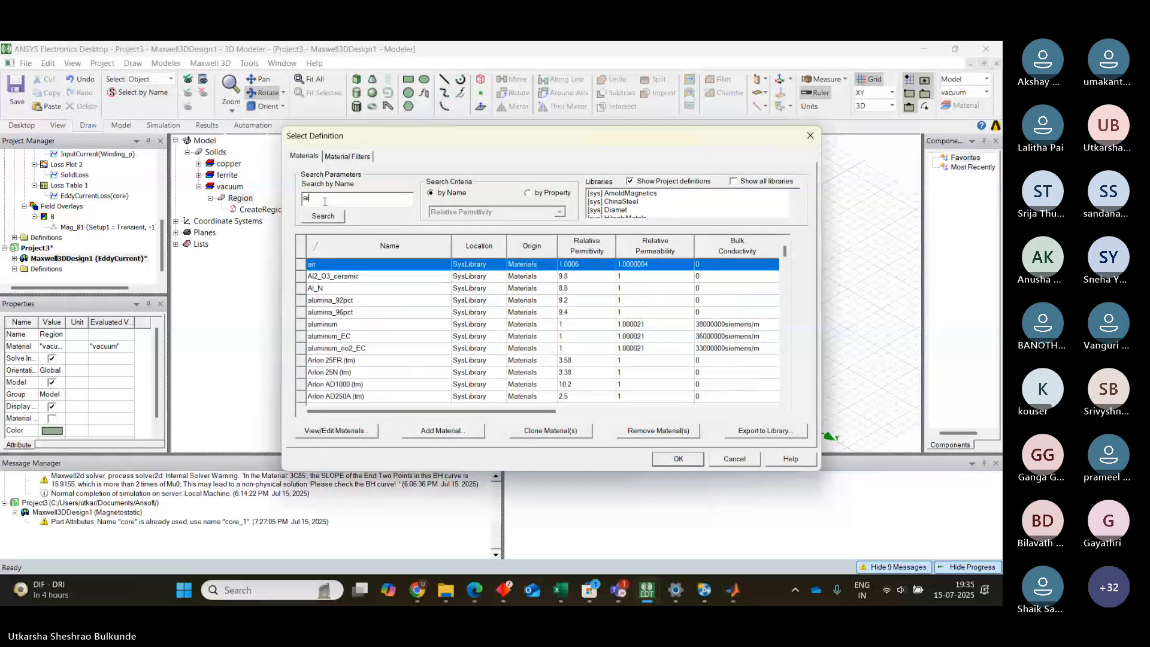
pyautogui.write('r')
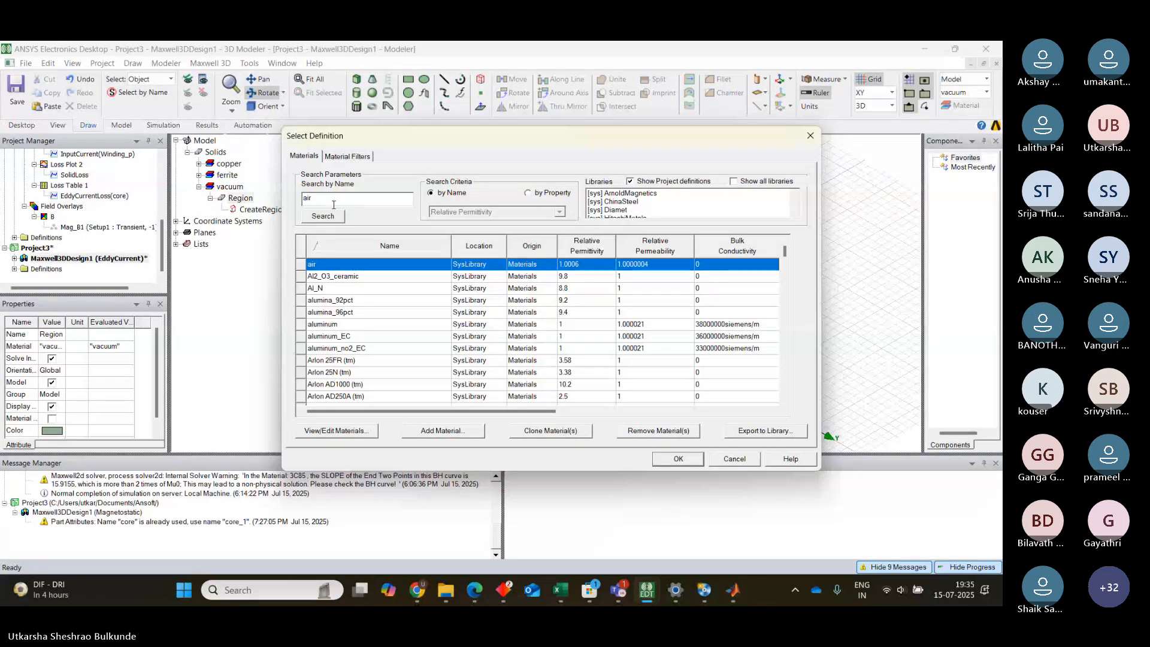
pyautogui.press('BackSpace')
pyautogui.press('BackSpace')
pyautogui.write('wa')
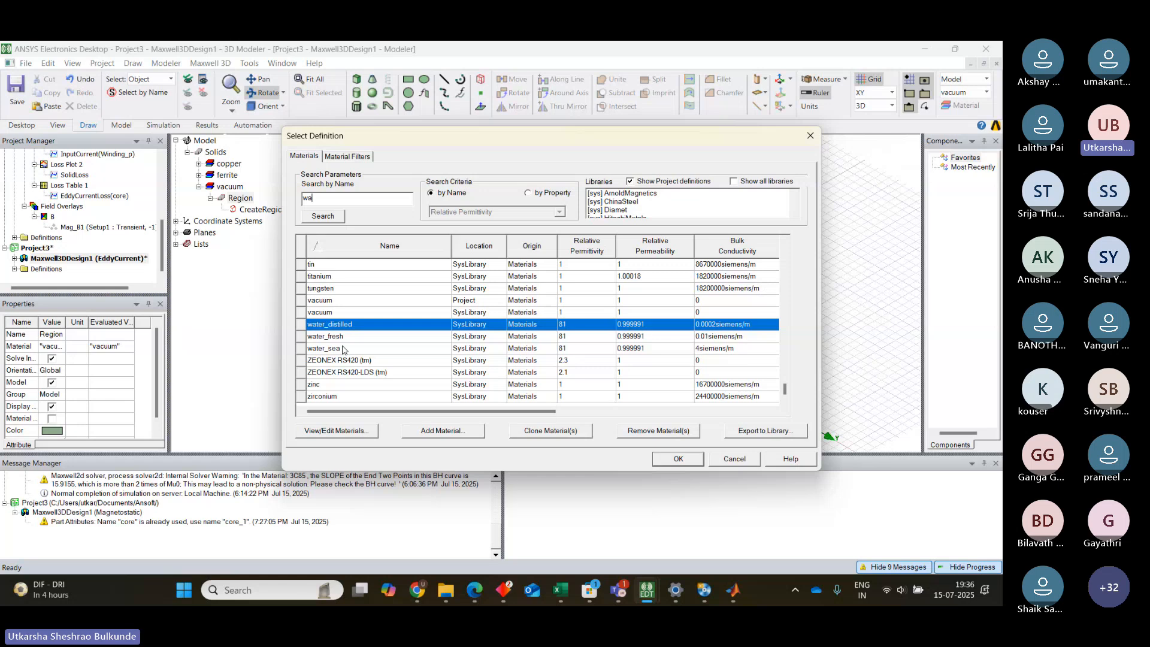
pyautogui.press('BackSpace')
pyautogui.press('BackSpace')
# Step: Find air in the material library and assign it to the region
pyautogui.write('air')
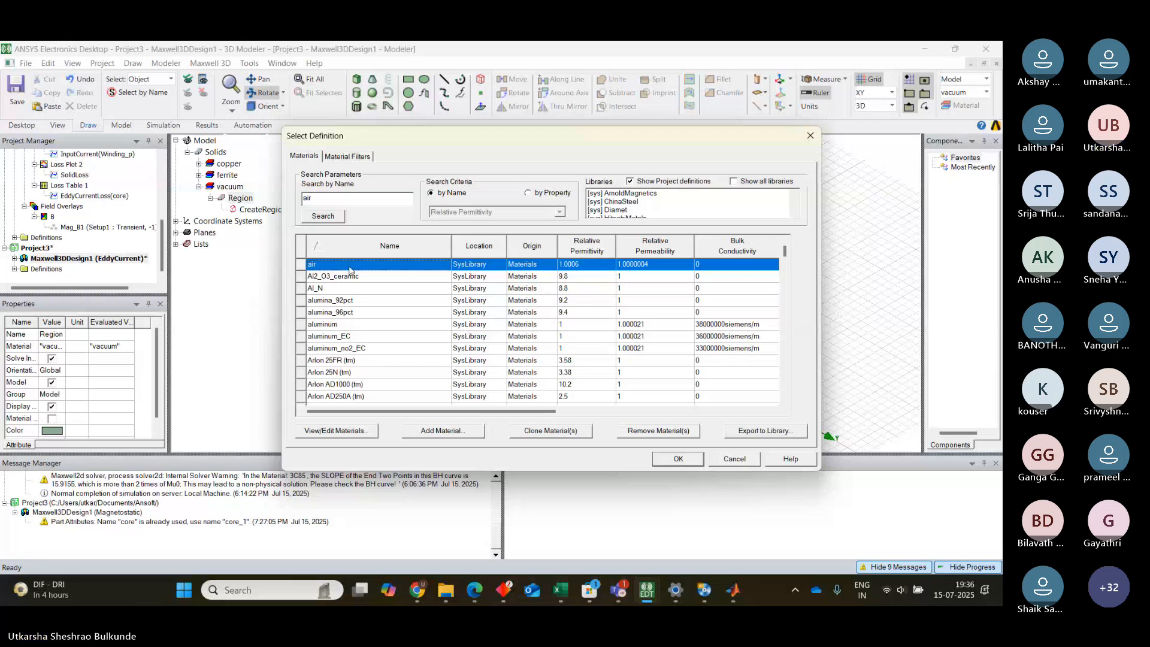
pyautogui.click(678, 459)
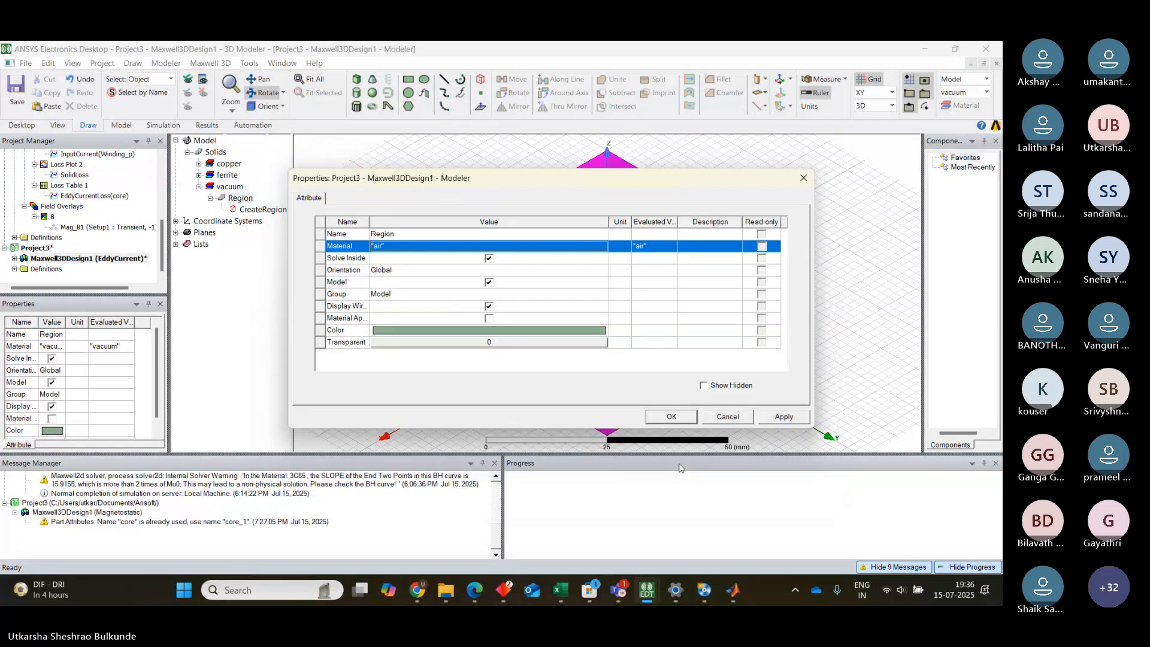
pyautogui.click(672, 416)
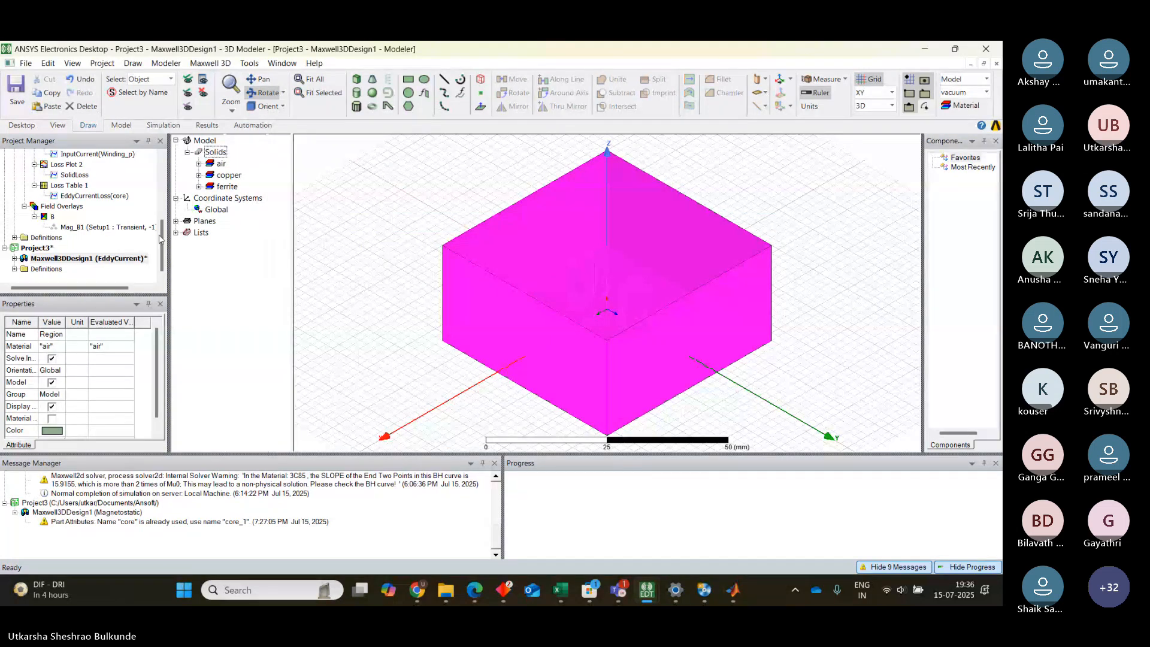
# Step: Expand Maxwell3DDesign1 under Project3 to list its boundaries, excitations and analysis items
pyautogui.doubleClick(68, 259)
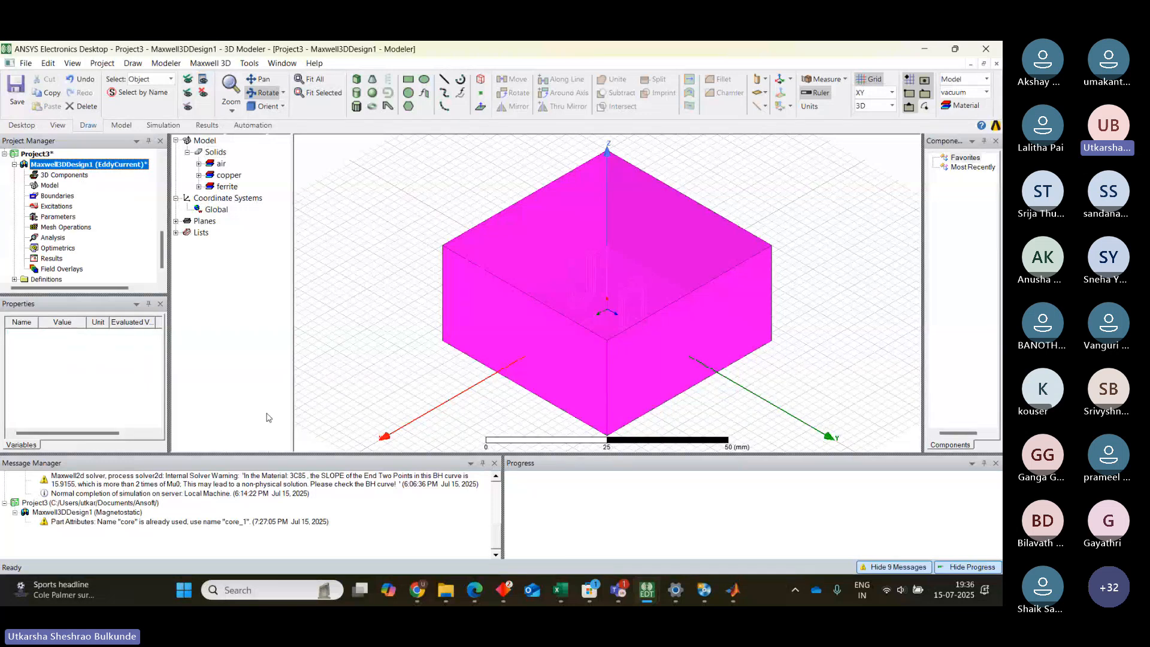
pyautogui.click(374, 369)
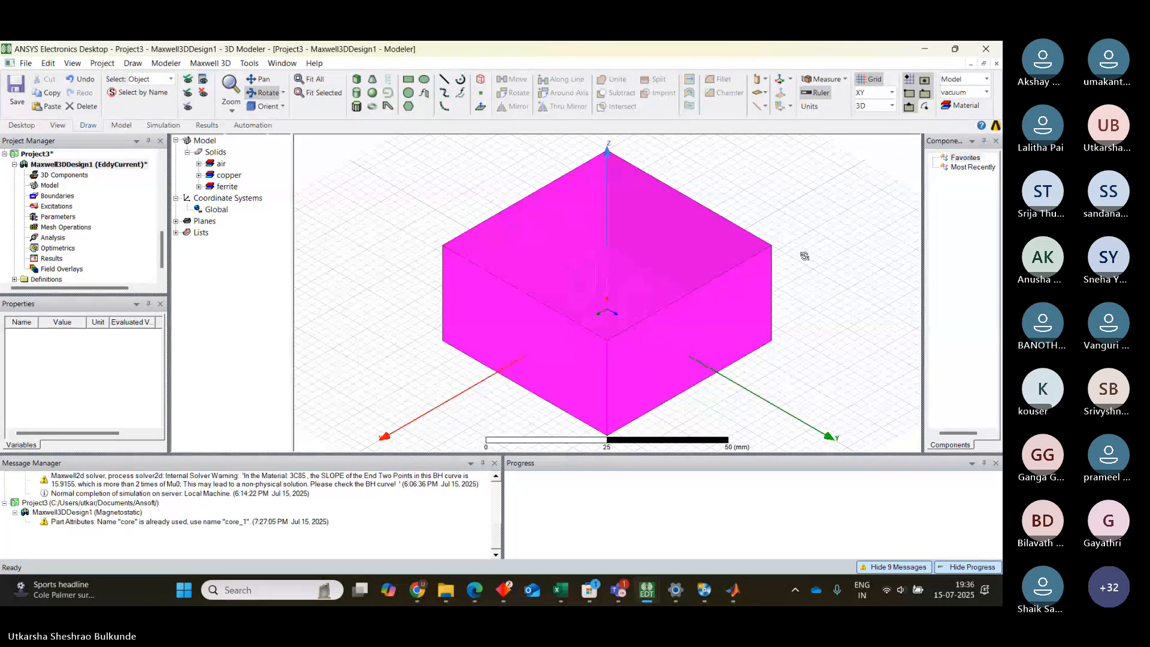
pyautogui.click(235, 327)
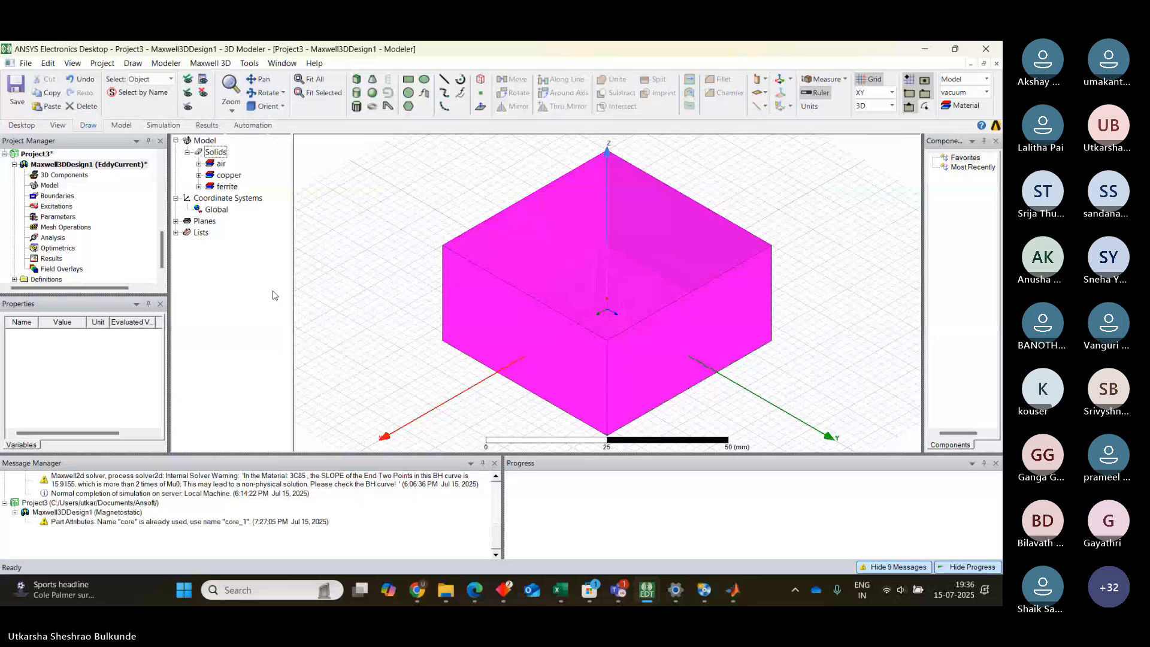
# Step: Hide the air region in the active view and expand the copper group in the model tree
pyautogui.click(390, 282)
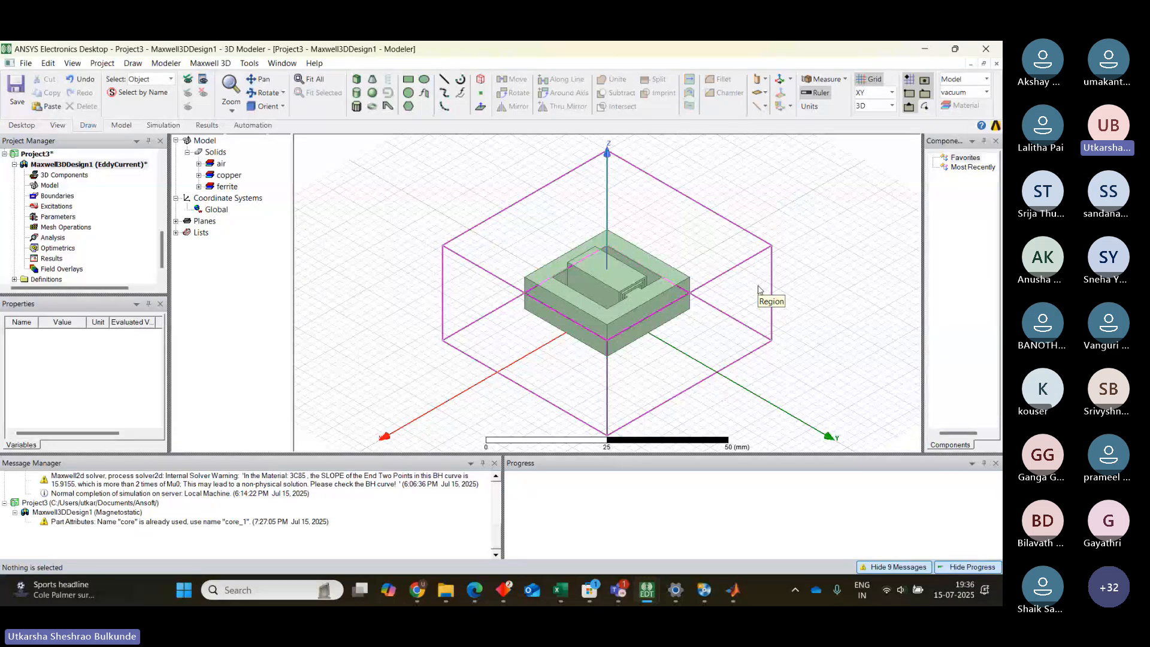
pyautogui.click(724, 252)
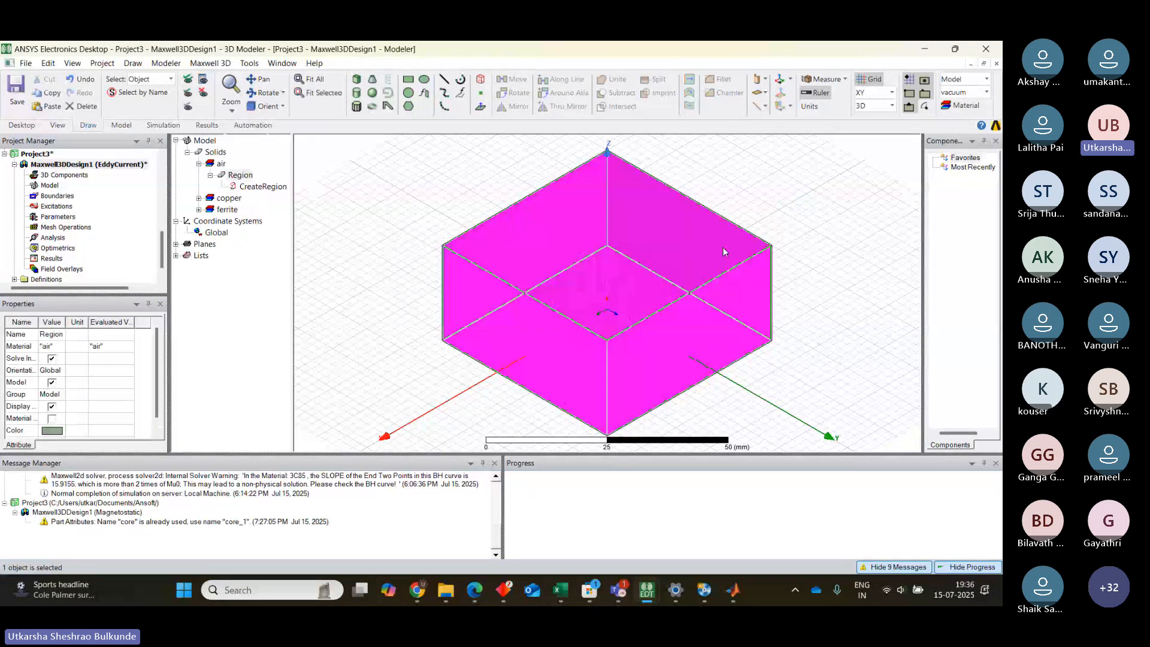
pyautogui.click(203, 96)
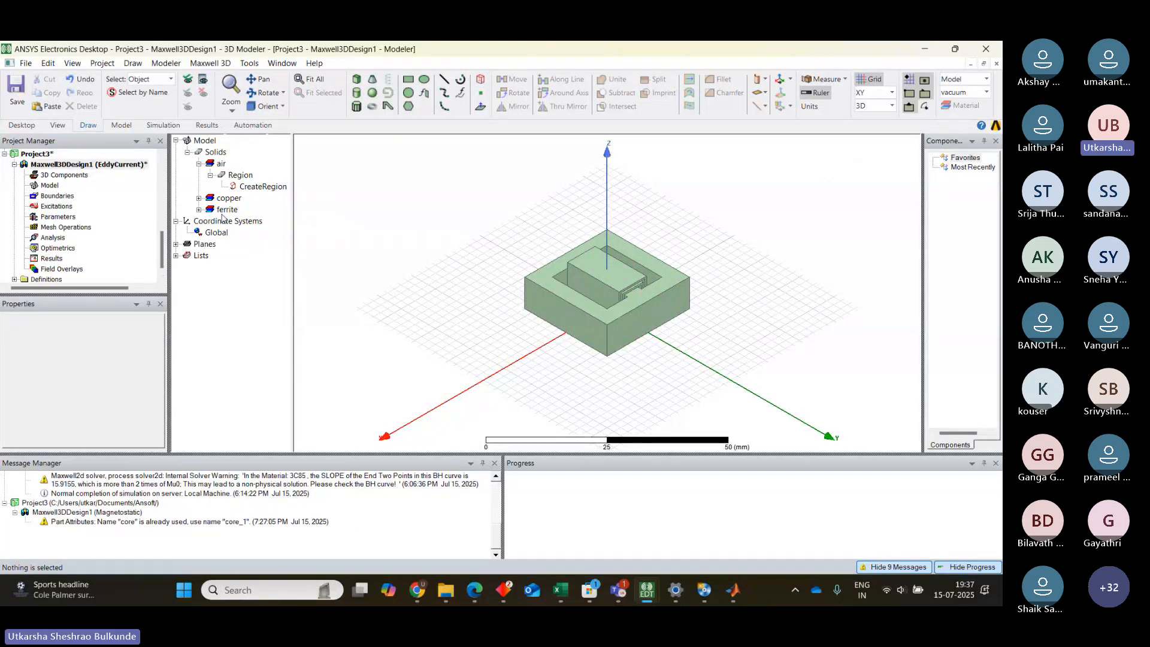
pyautogui.click(199, 198)
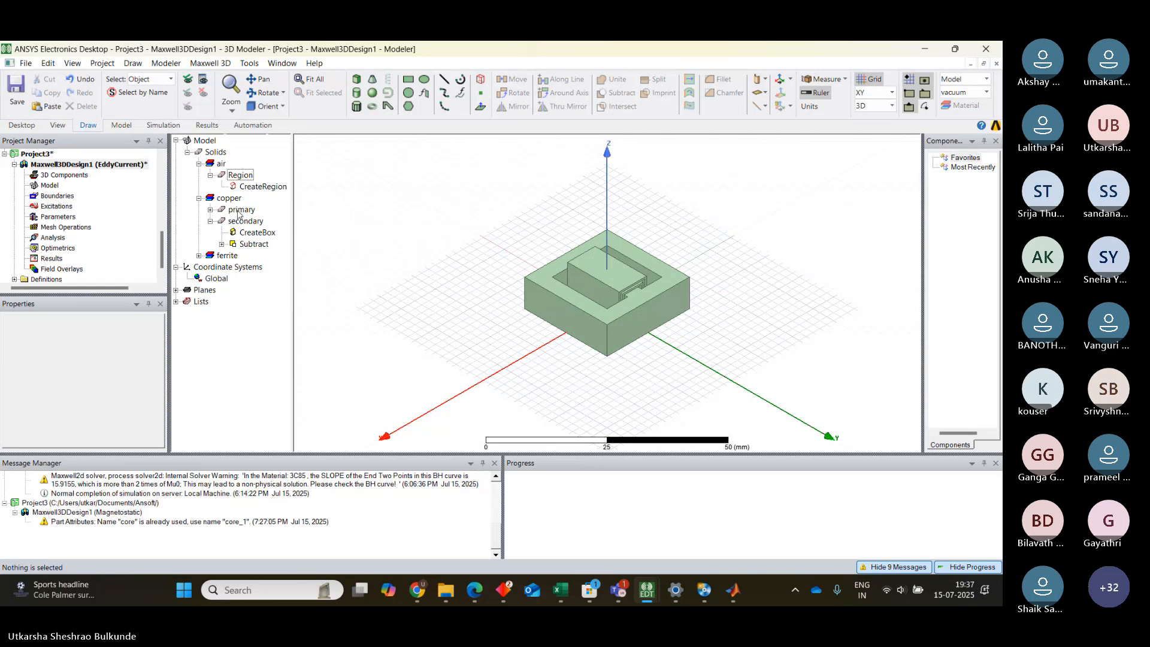
# Step: Hide the primary winding in the 3D view, show it again and clear the selection
pyautogui.click(240, 209)
pyautogui.click(204, 93)
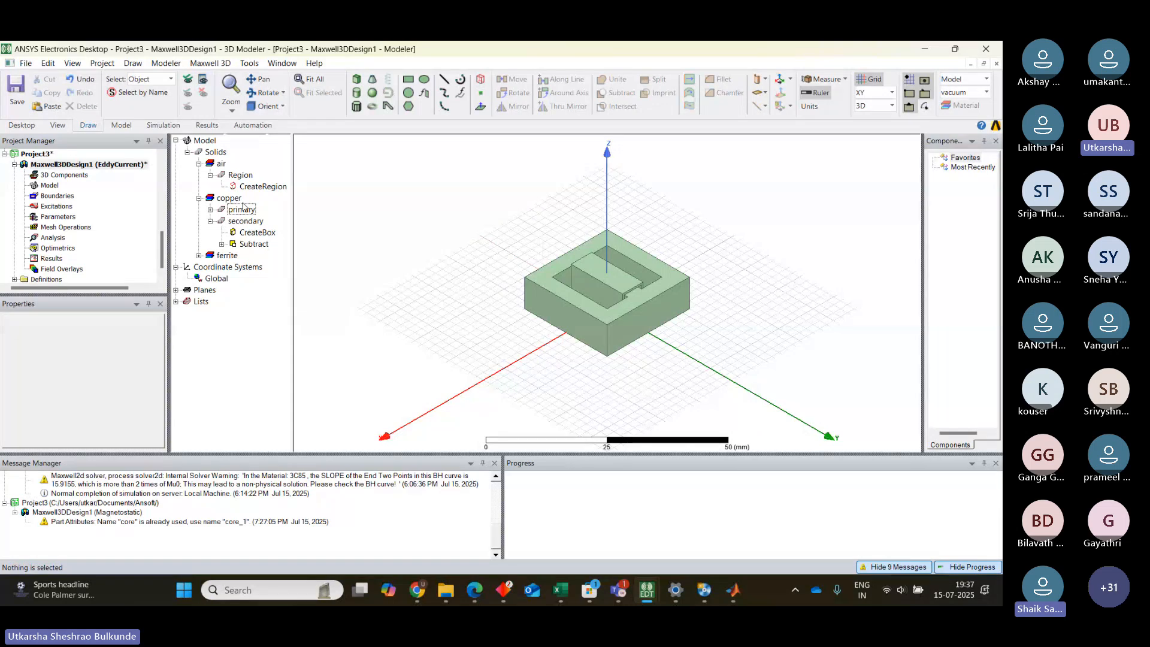
pyautogui.click(240, 210)
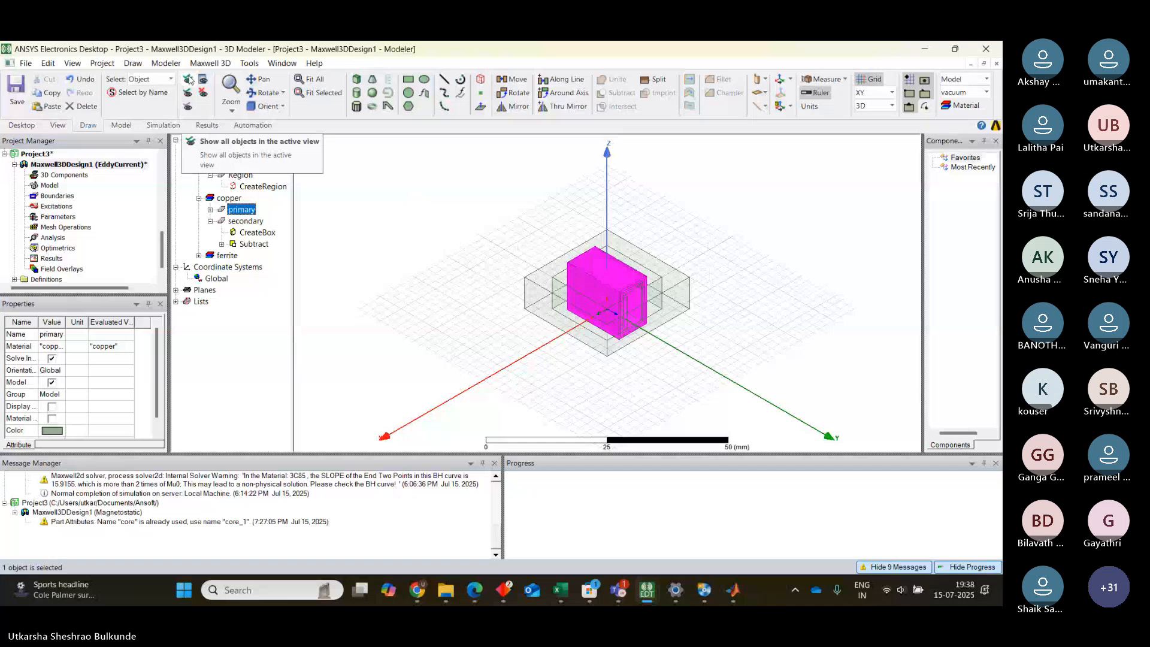
pyautogui.click(397, 241)
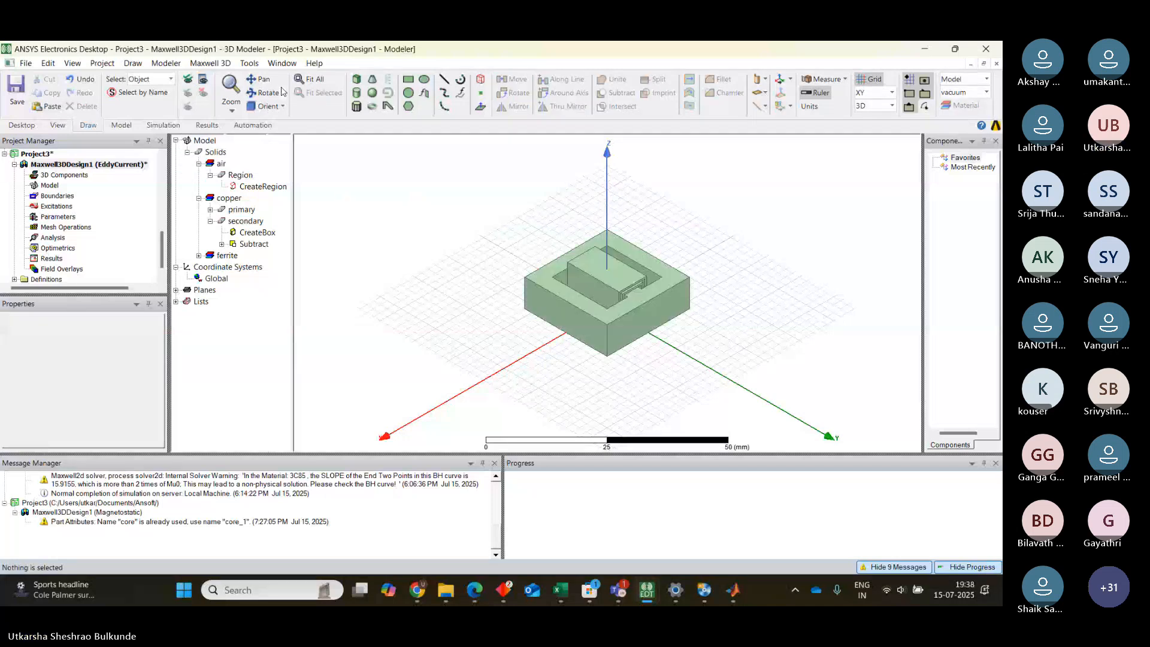
# Step: Select the primary winding in the copper group for a closer view
pyautogui.click(231, 111)
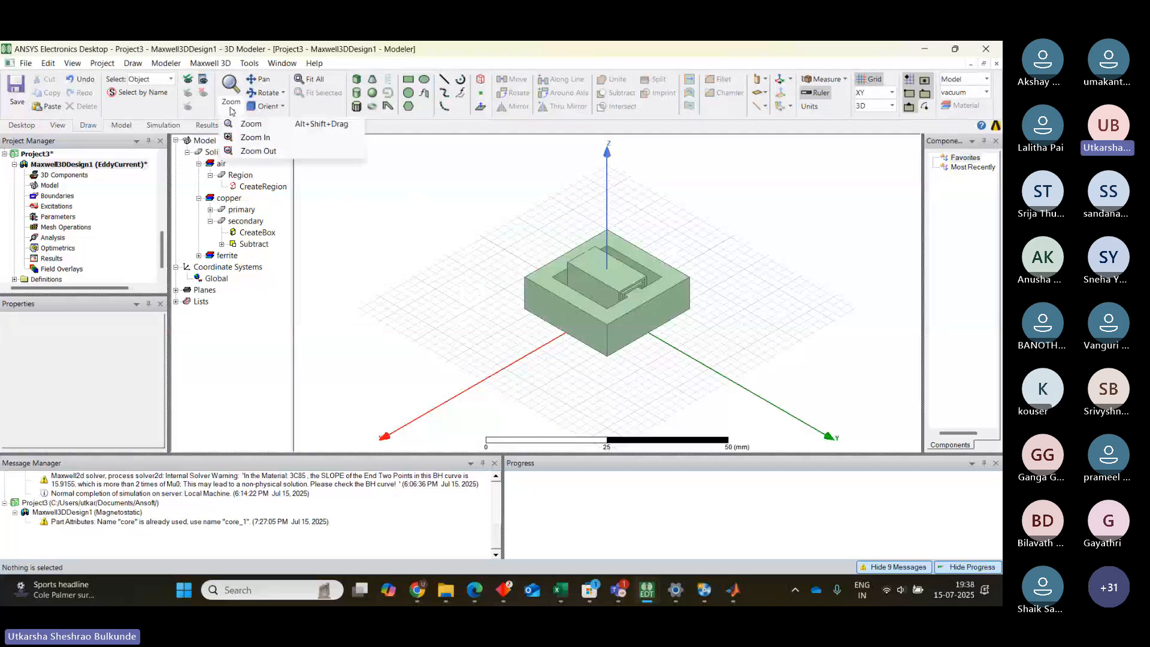
pyautogui.click(256, 142)
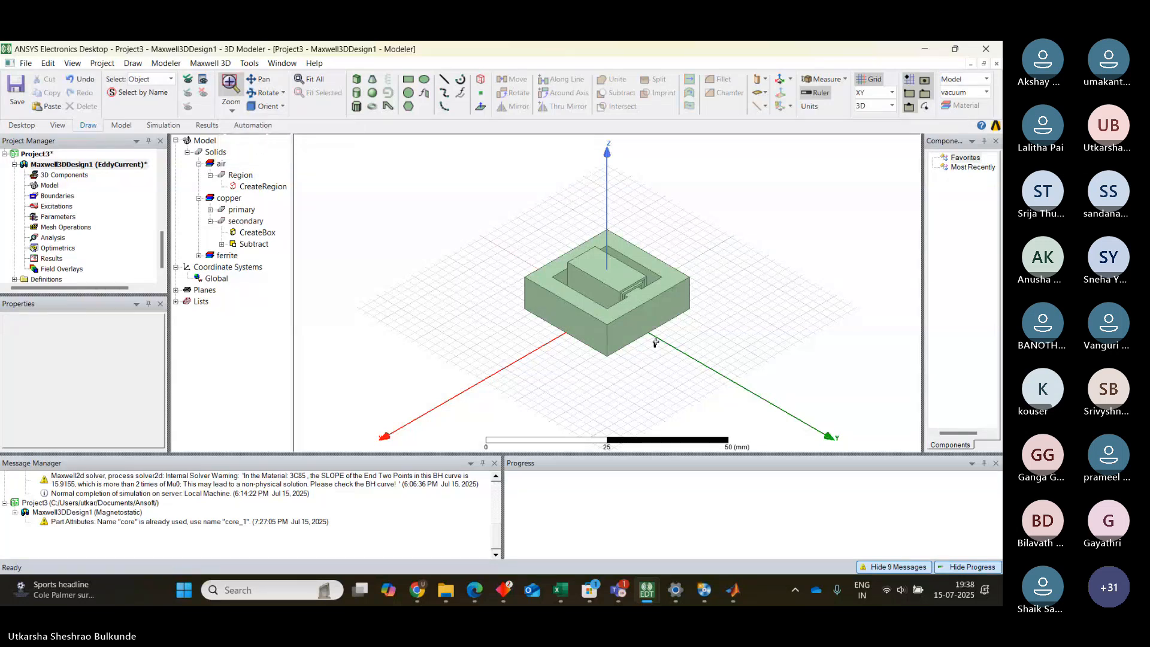
pyautogui.moveTo(655, 348); pyautogui.dragTo(770, 218)
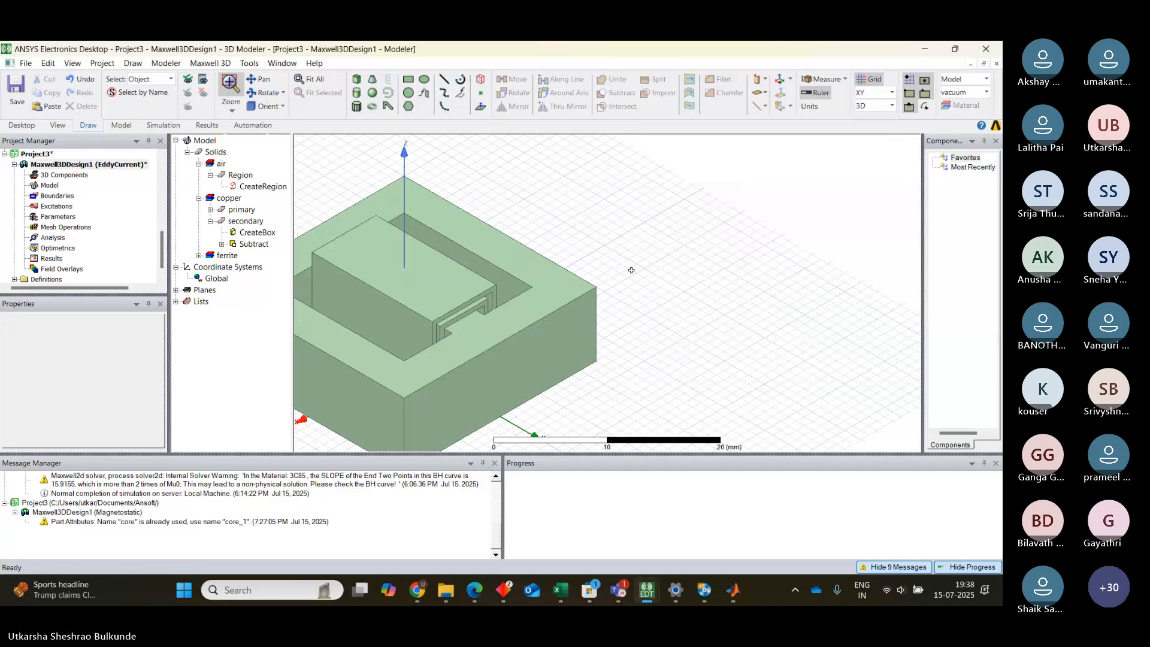
pyautogui.press('Escape')
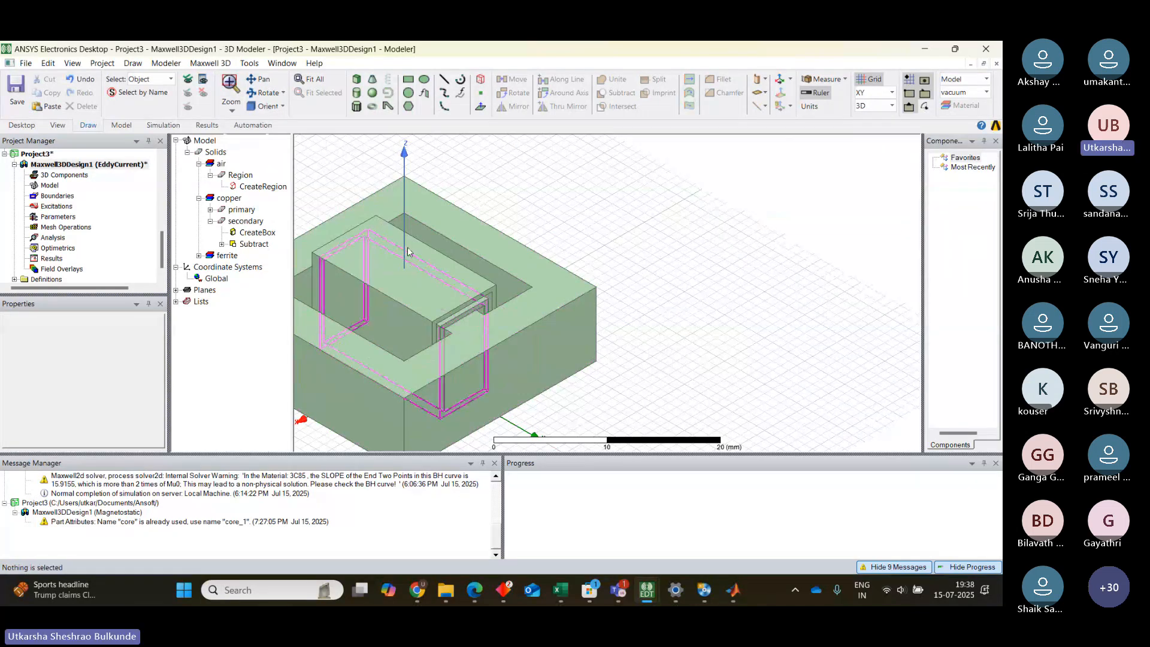
pyautogui.click(242, 210)
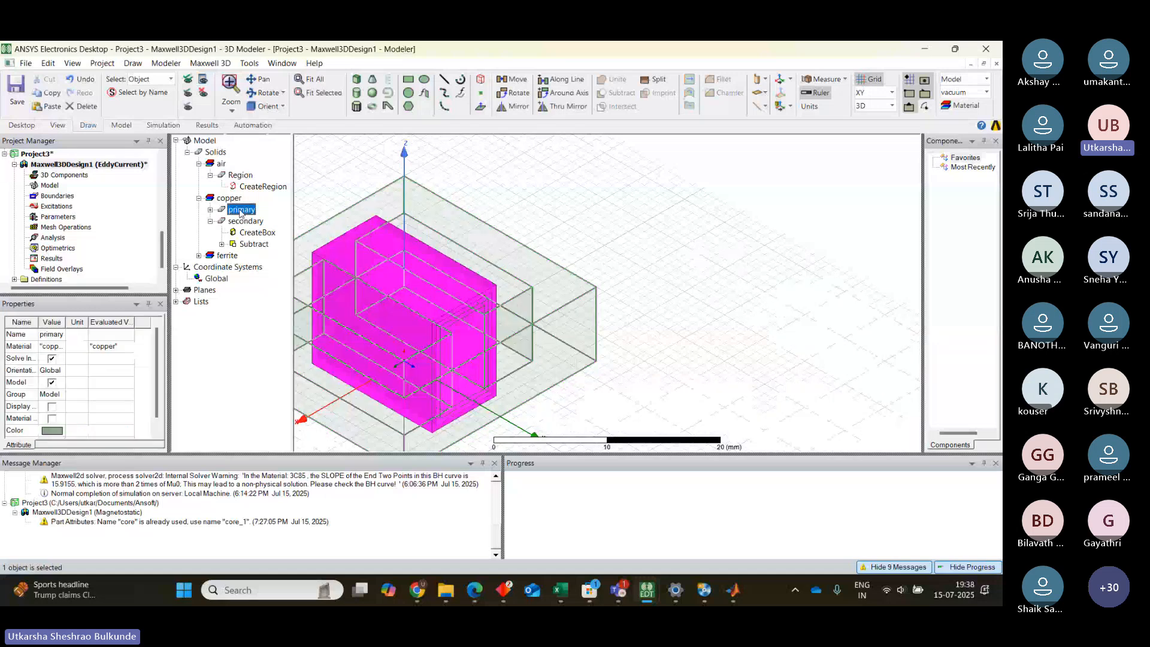
# Step: Hide the primary winding in the active 3D view
pyautogui.click(204, 94)
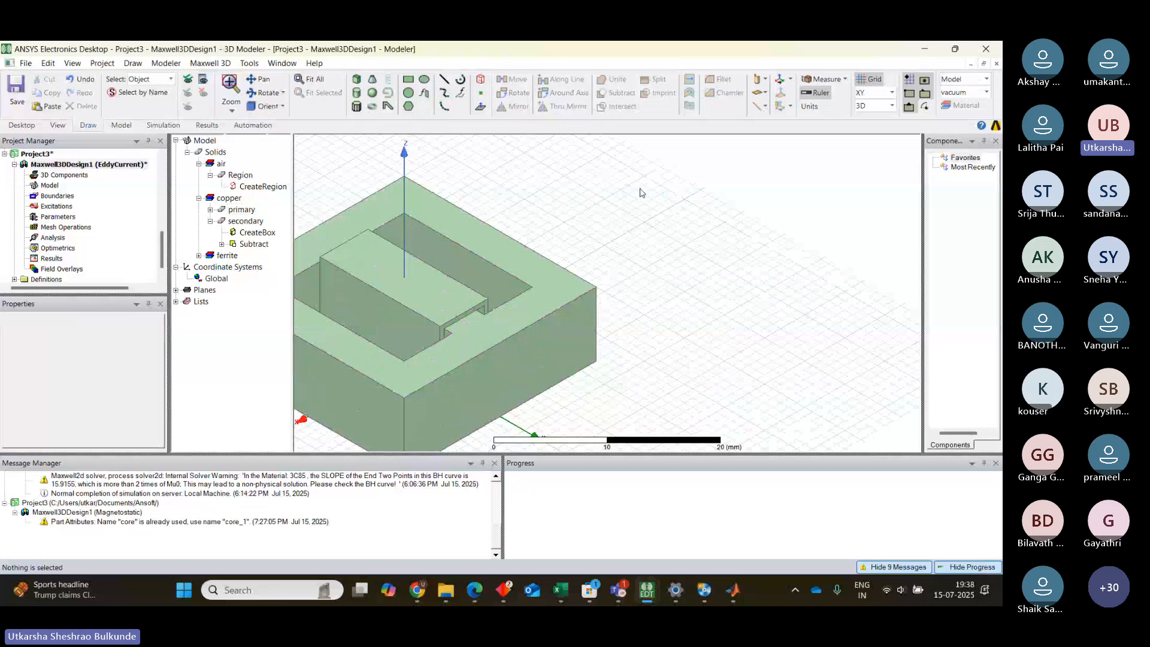
pyautogui.click(259, 79)
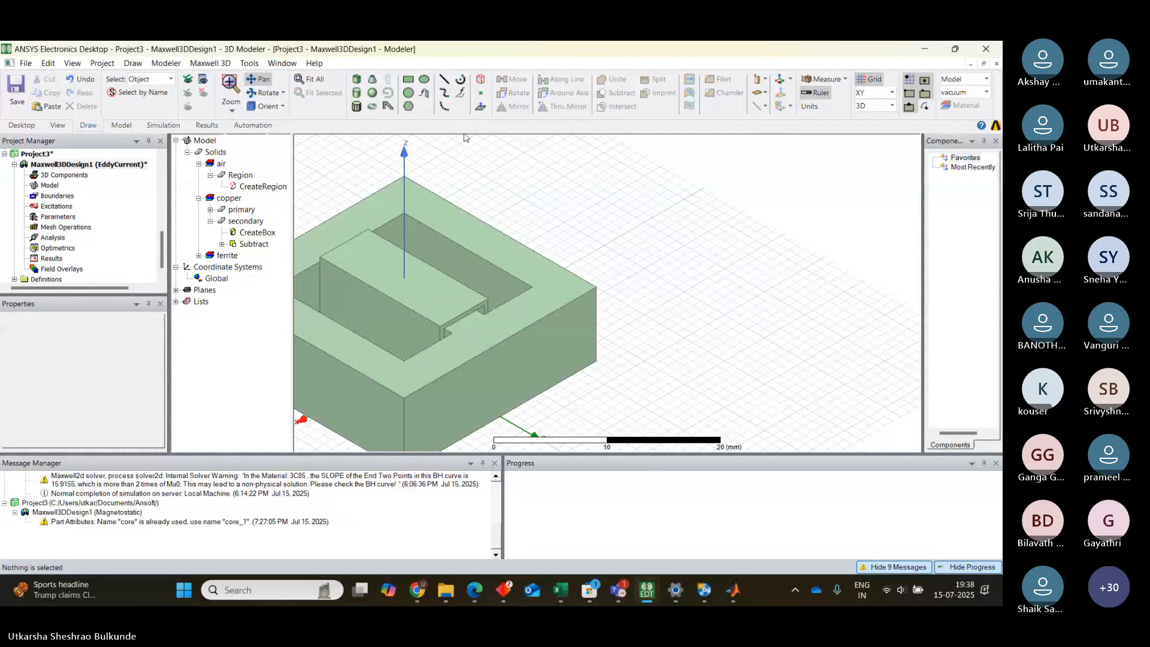
pyautogui.moveTo(648, 370); pyautogui.dragTo(788, 338)
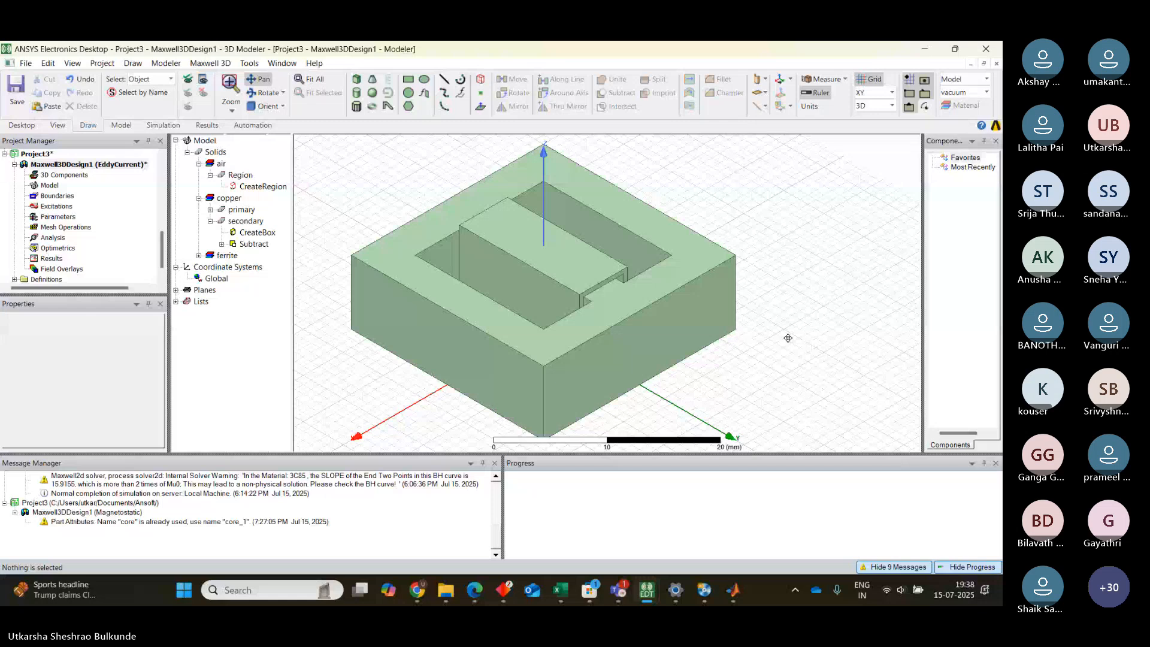
pyautogui.press('Escape')
# Step: Examine the core and the secondary winding's box outline in the model, clearing the selection after each
pyautogui.click(737, 259)
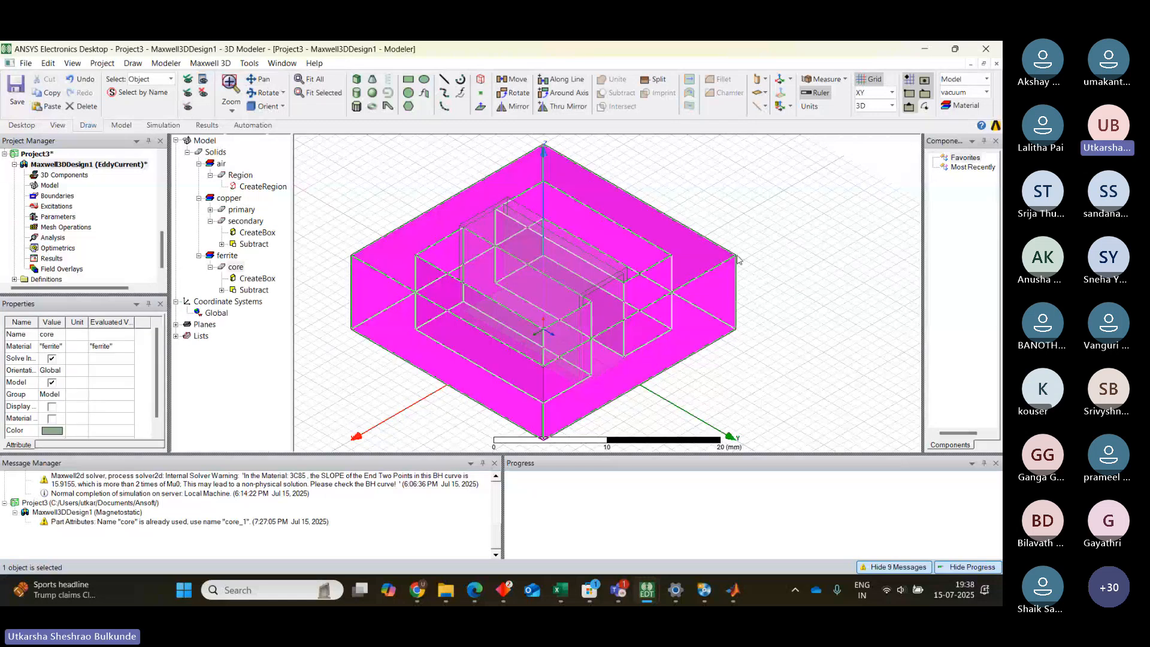
pyautogui.click(763, 257)
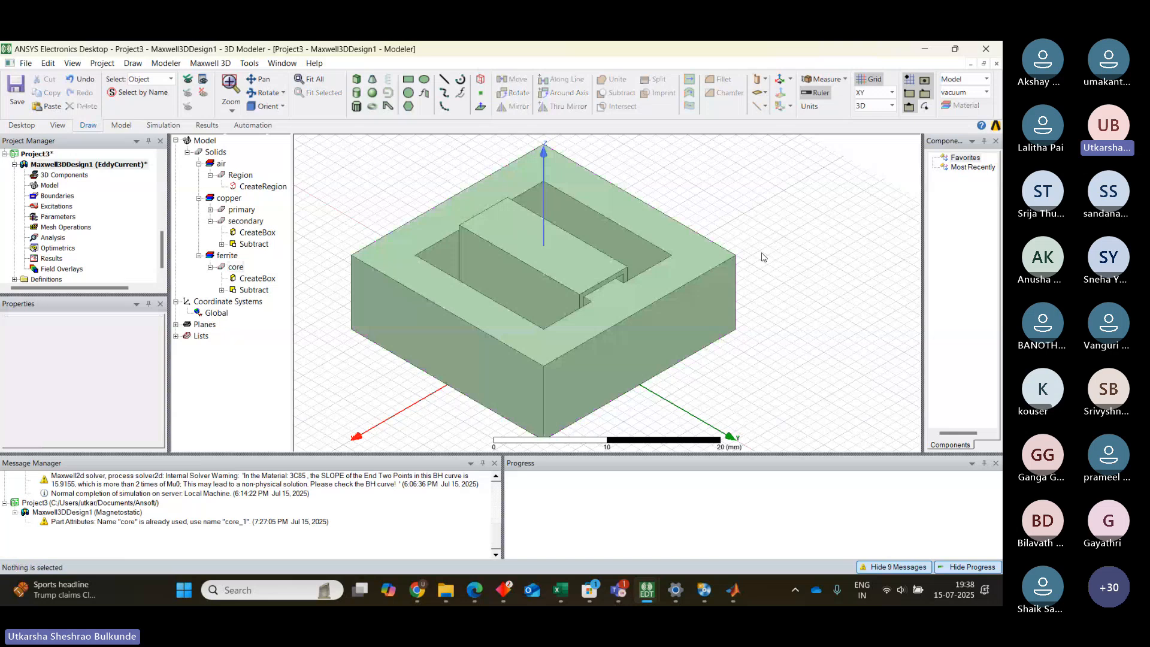
pyautogui.click(258, 233)
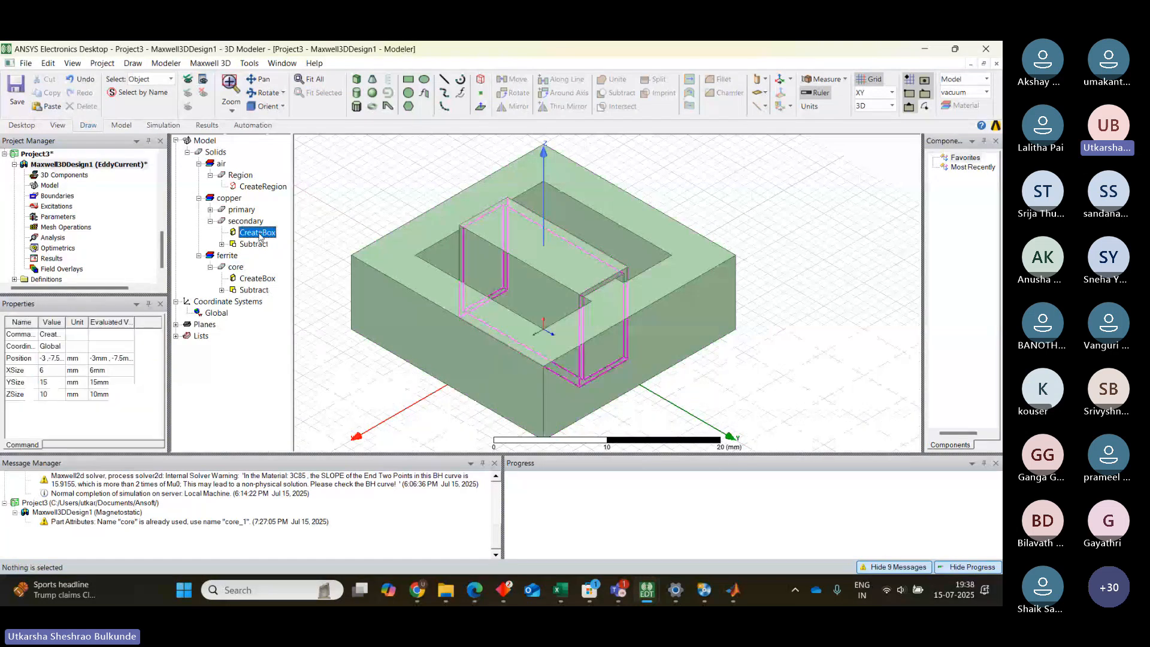
pyautogui.click(387, 186)
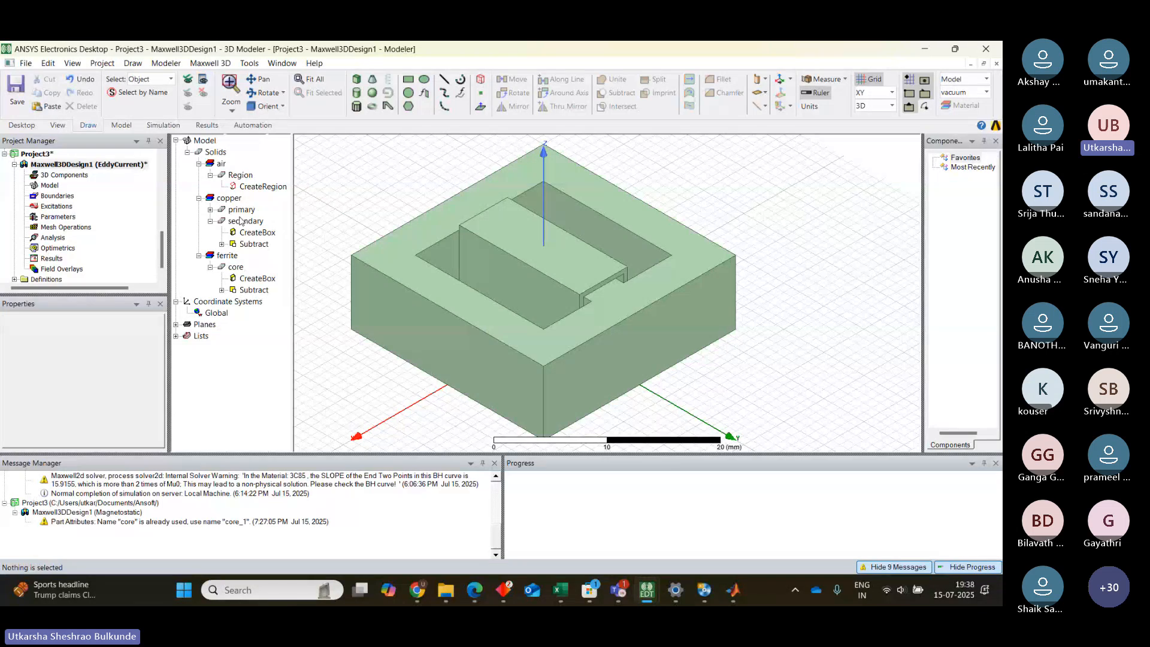
# Step: Draw a rectangle about 1 mm by 14.5 mm in the XY plane along the secondary winding's long positive-X side
pyautogui.click(264, 92)
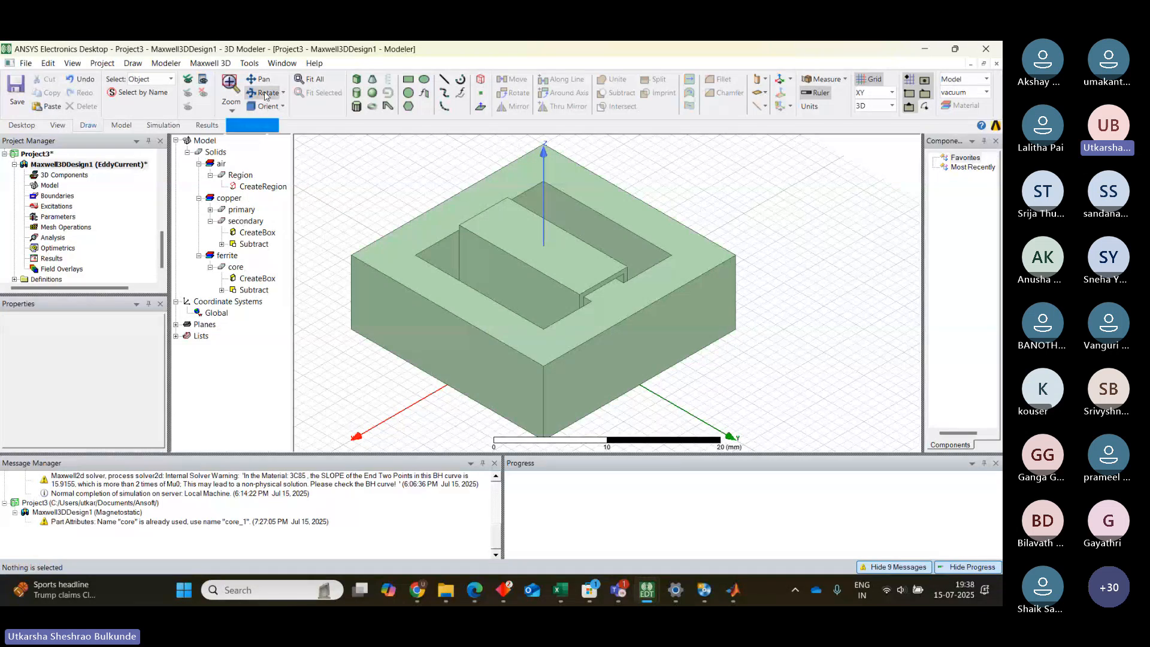
pyautogui.moveTo(770, 396); pyautogui.dragTo(786, 210)
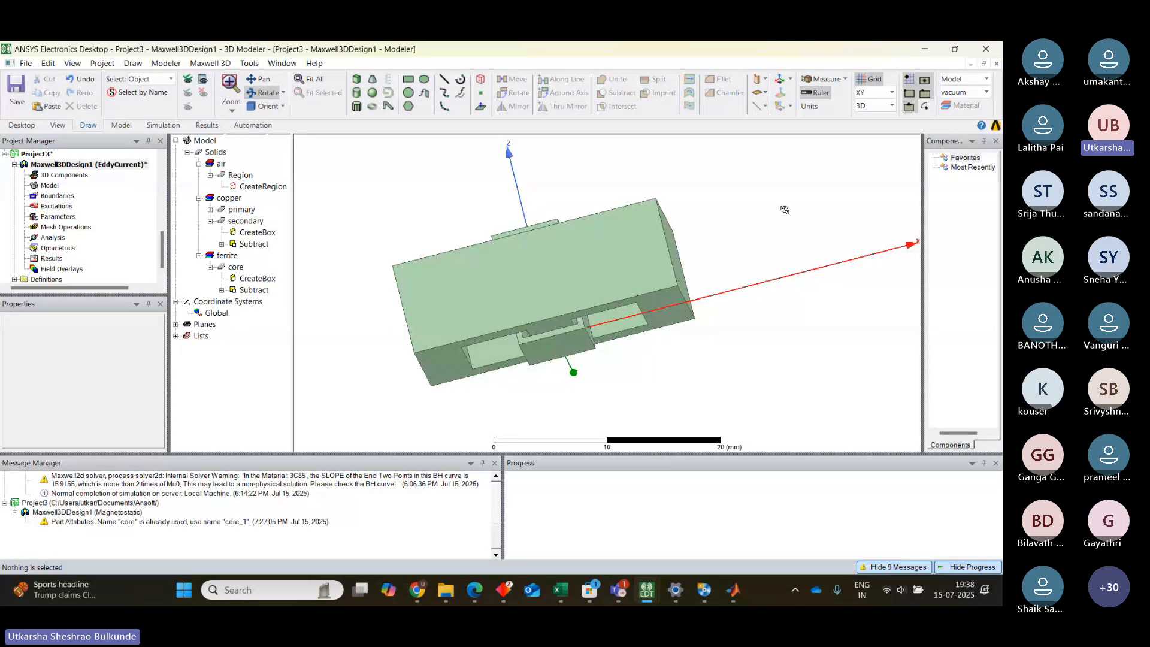
pyautogui.moveTo(667, 181); pyautogui.dragTo(712, 222)
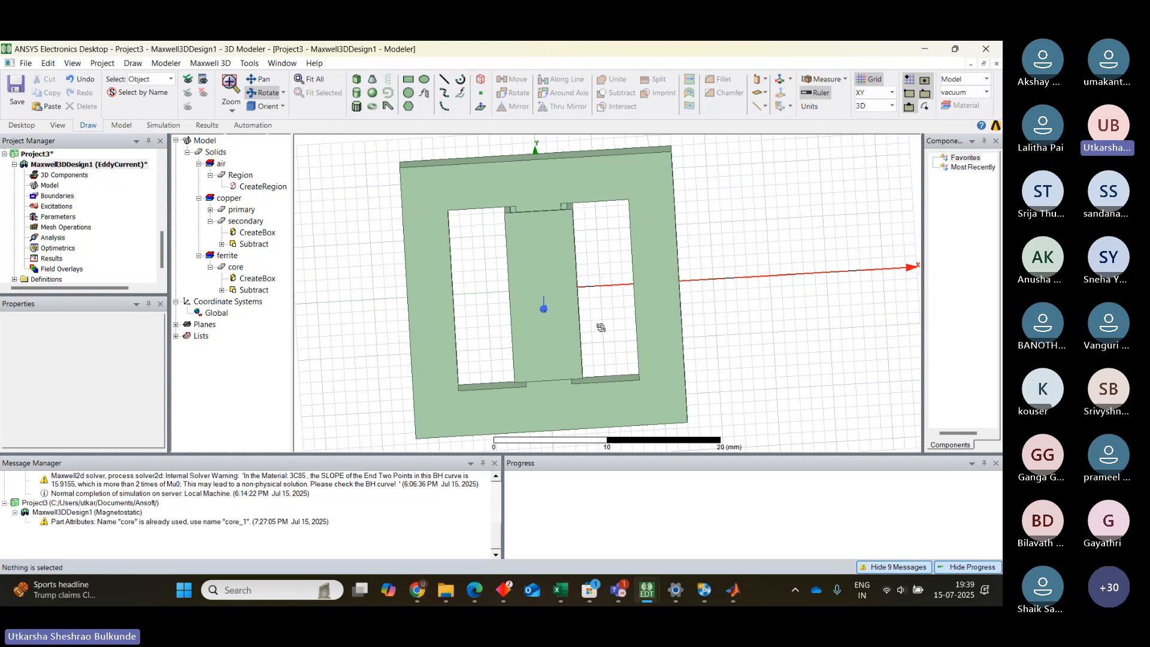
pyautogui.moveTo(601, 328)
pyautogui.mouseDown()
pyautogui.moveTo(591, 331)
pyautogui.moveTo(604, 325)
pyautogui.mouseUp()
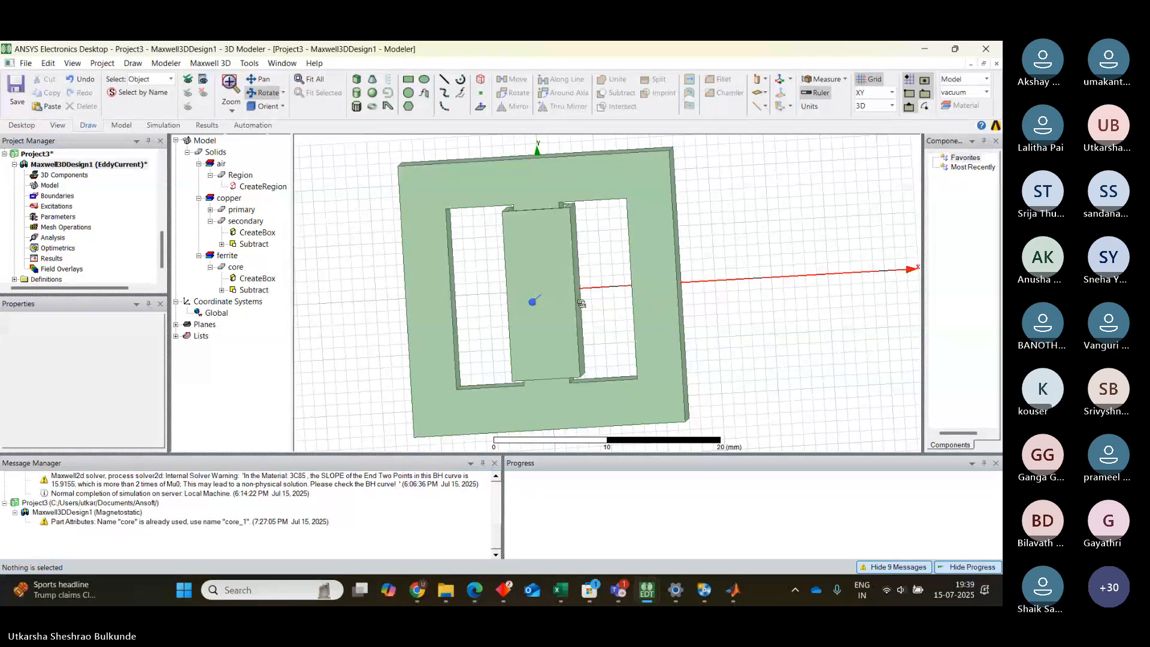
pyautogui.moveTo(567, 304); pyautogui.dragTo(567, 303)
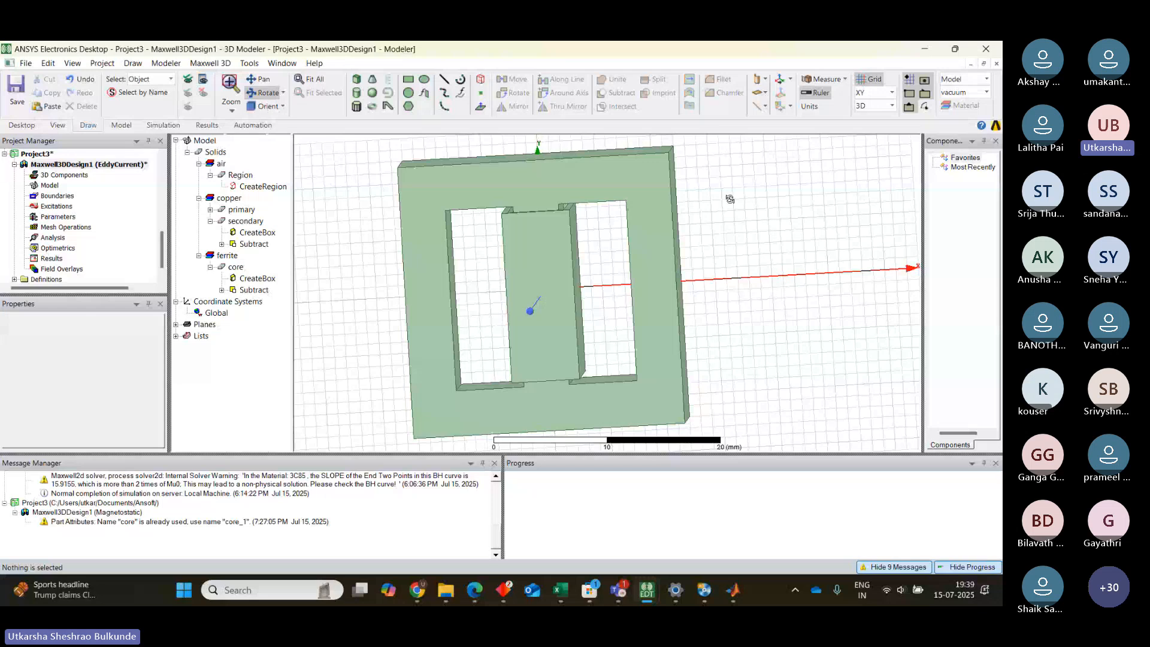
pyautogui.press('Escape')
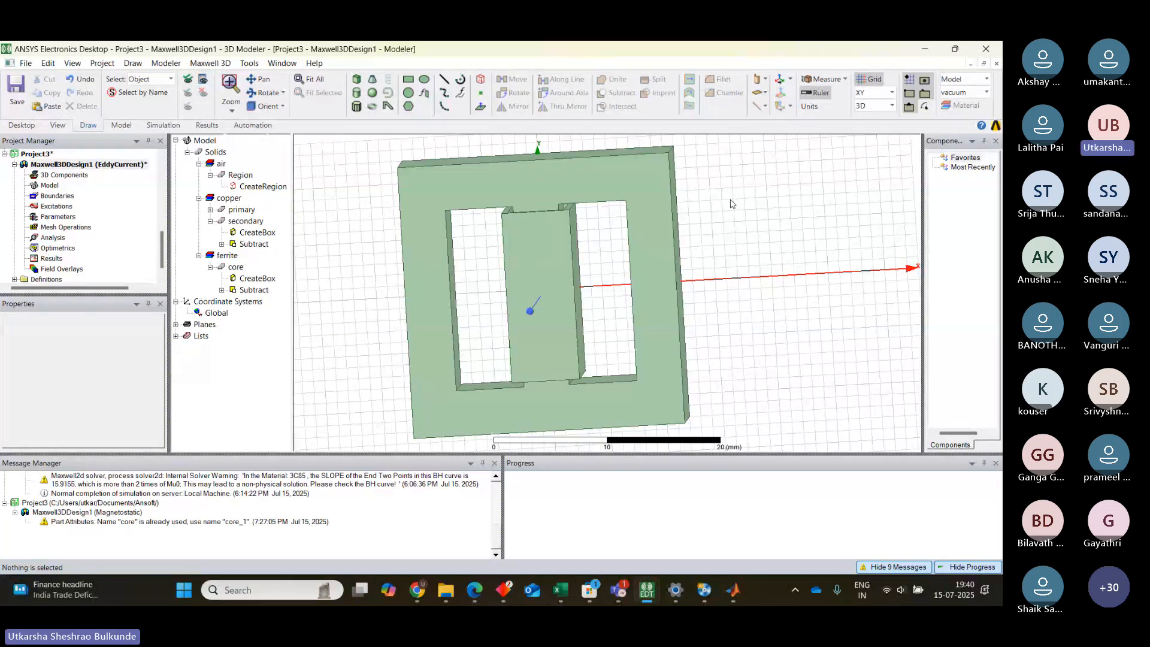
pyautogui.click(408, 80)
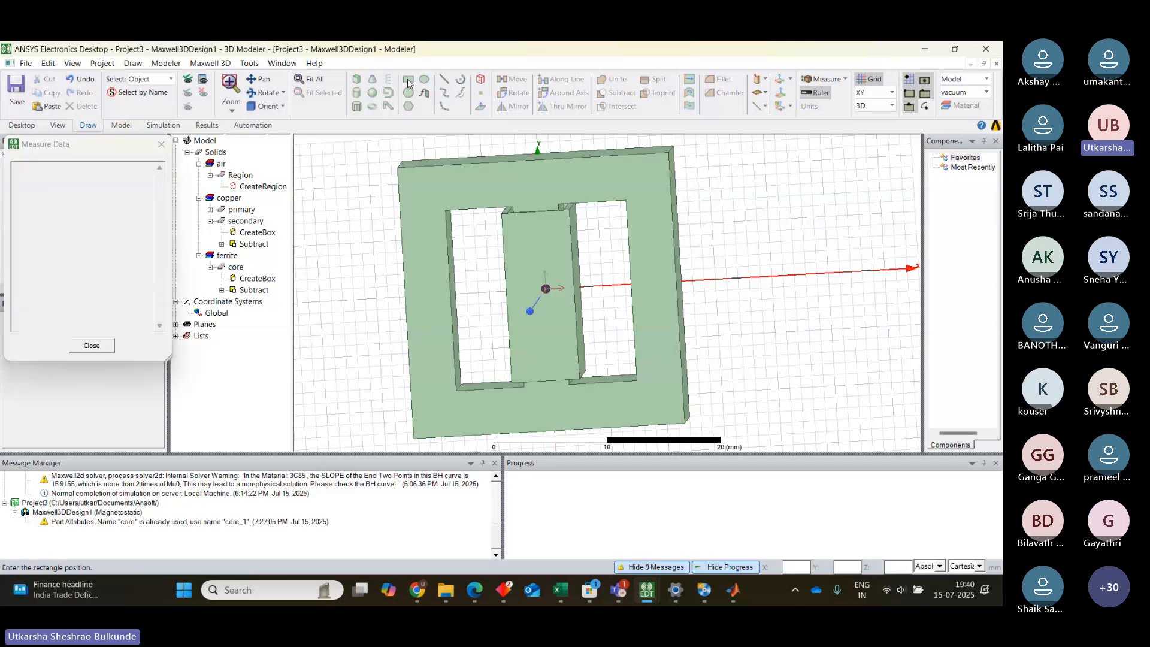
pyautogui.click(569, 208)
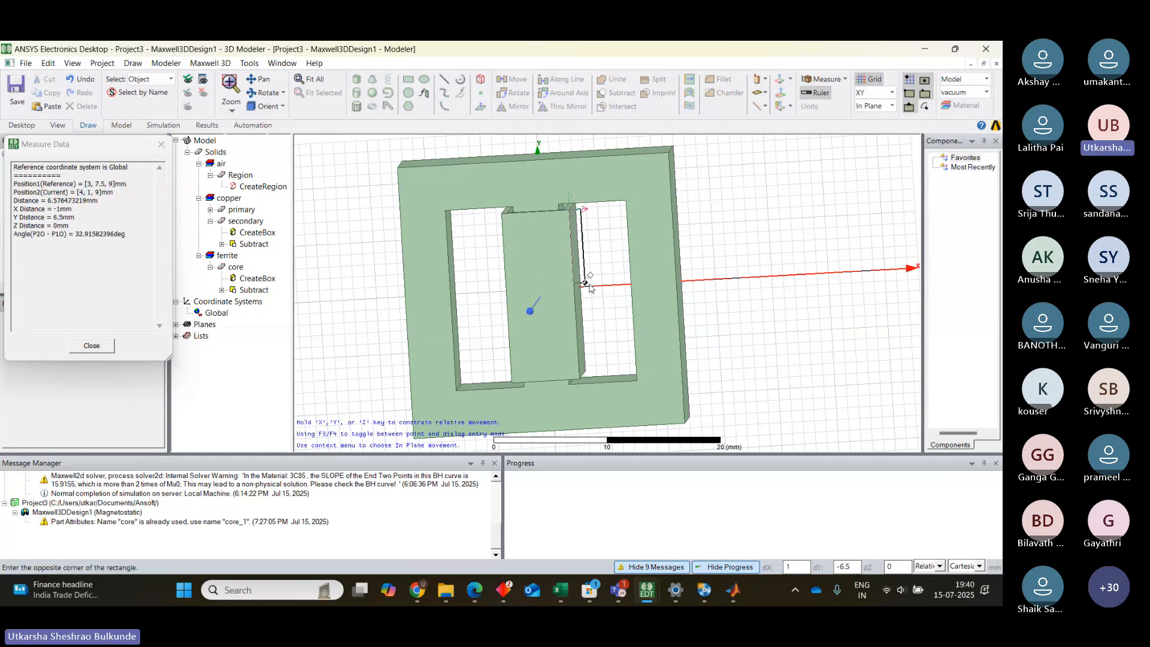
pyautogui.click(591, 373)
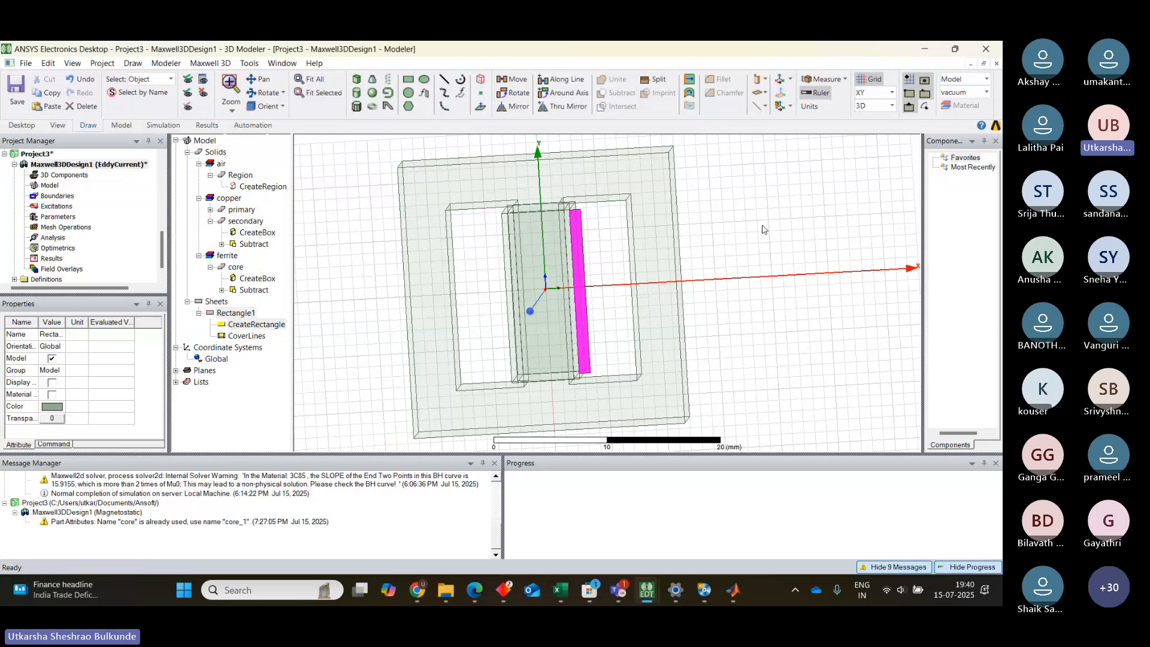
pyautogui.click(747, 216)
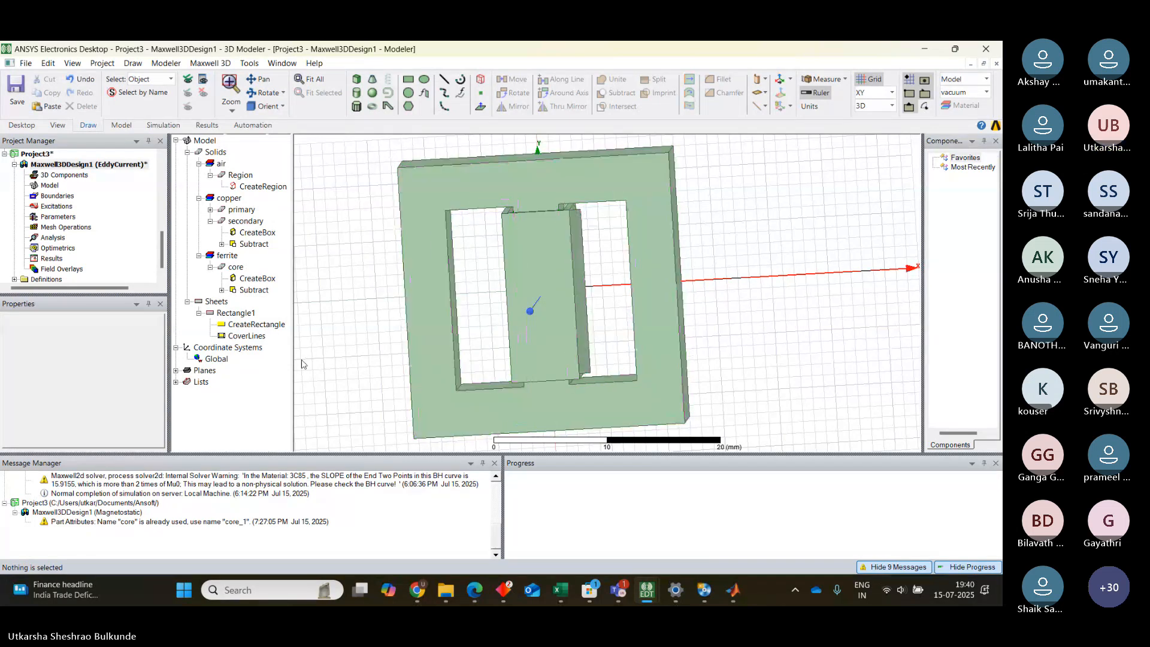
# Step: Set Rectangle1's X size to 0.5 mm and its Y size to 15 mm
pyautogui.click(236, 314)
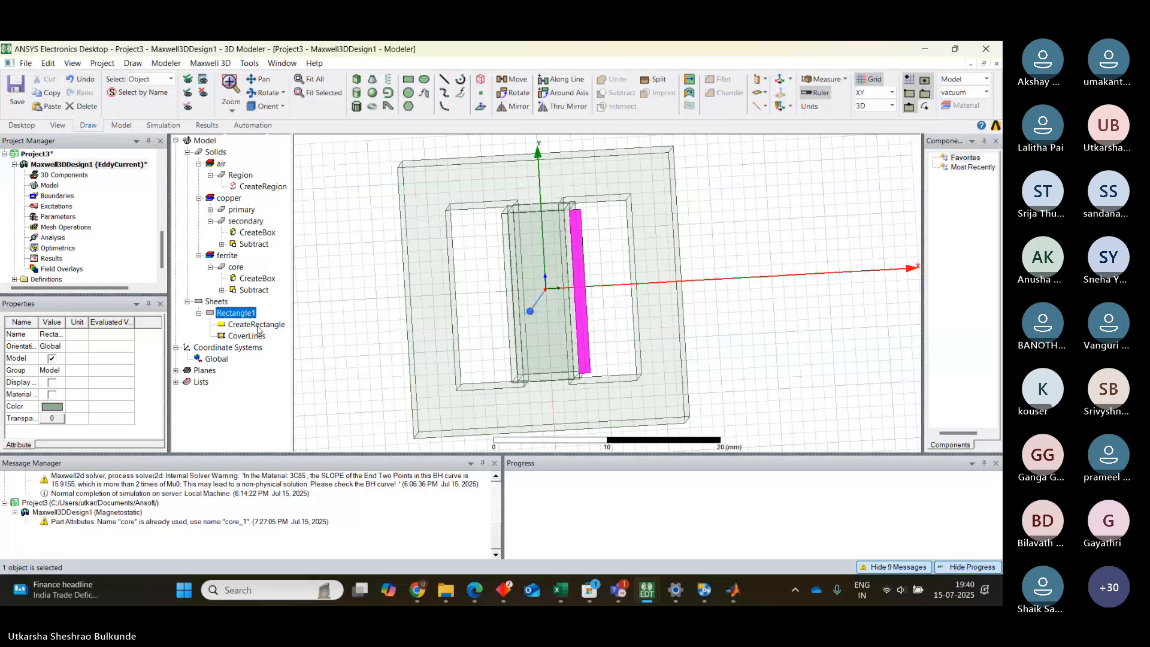
pyautogui.doubleClick(258, 325)
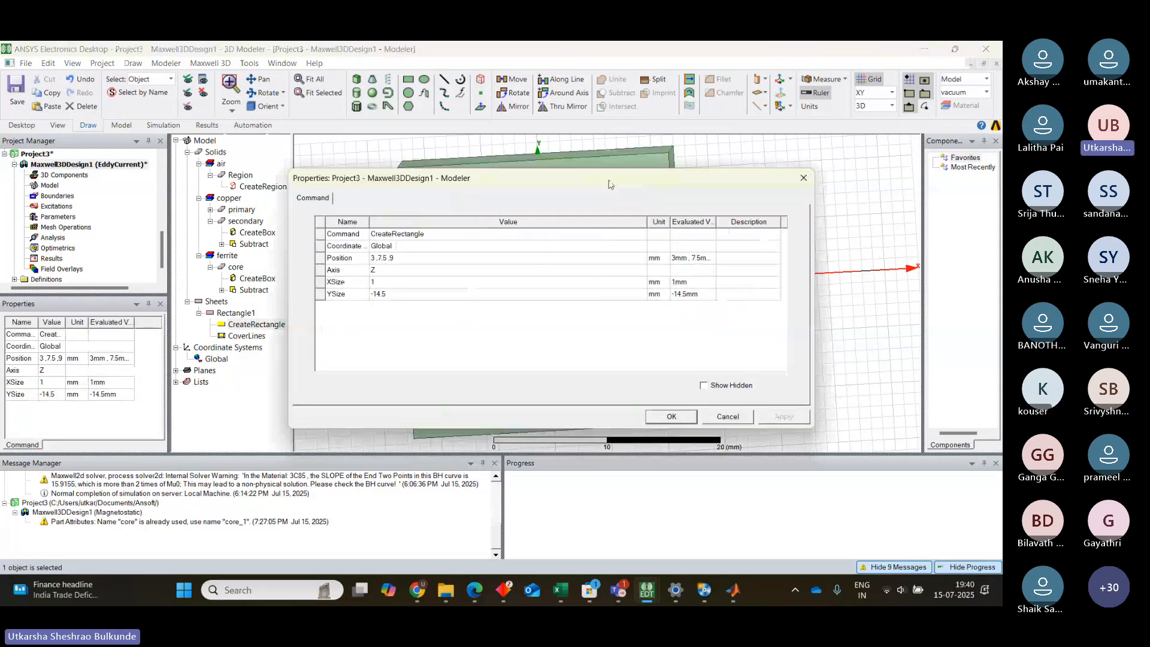
pyautogui.moveTo(609, 184); pyautogui.dragTo(336, 315)
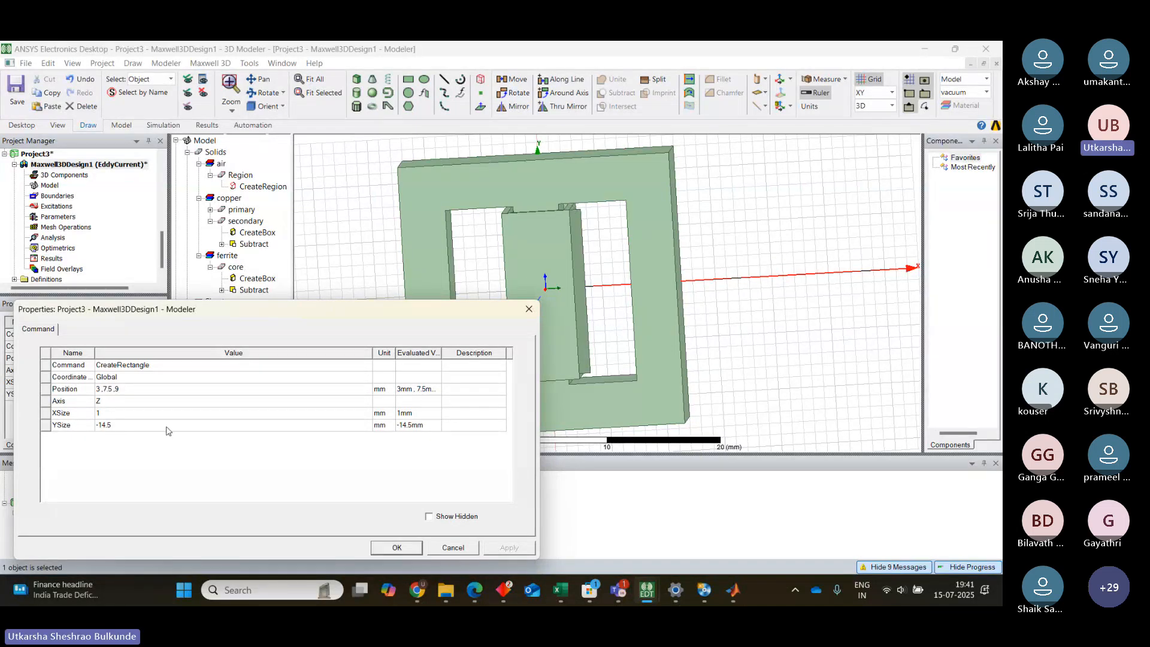
pyautogui.click(105, 414)
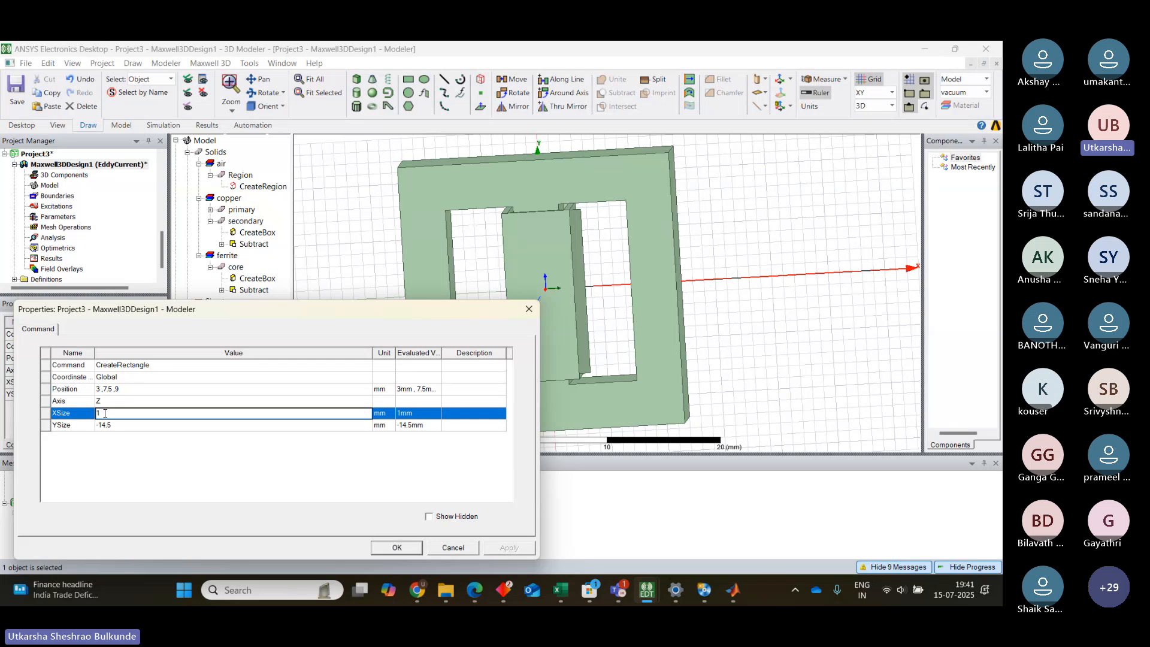
pyautogui.write('0.5')
pyautogui.click(109, 425)
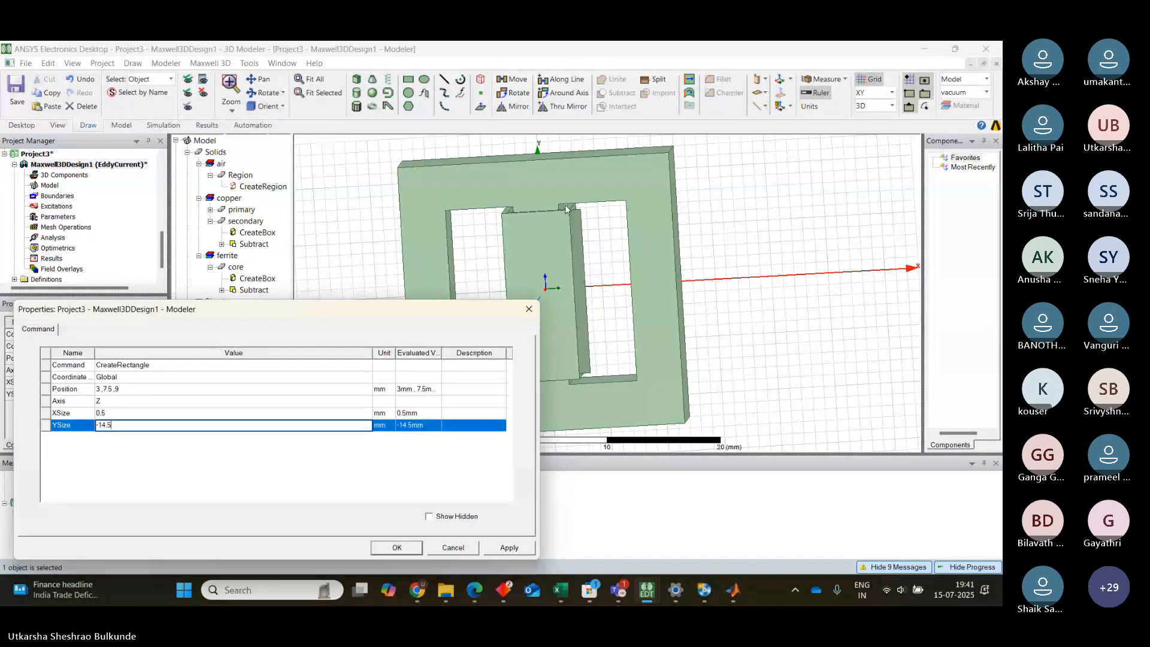
pyautogui.press('BackSpace')
pyautogui.press('BackSpace')
pyautogui.press('BackSpace')
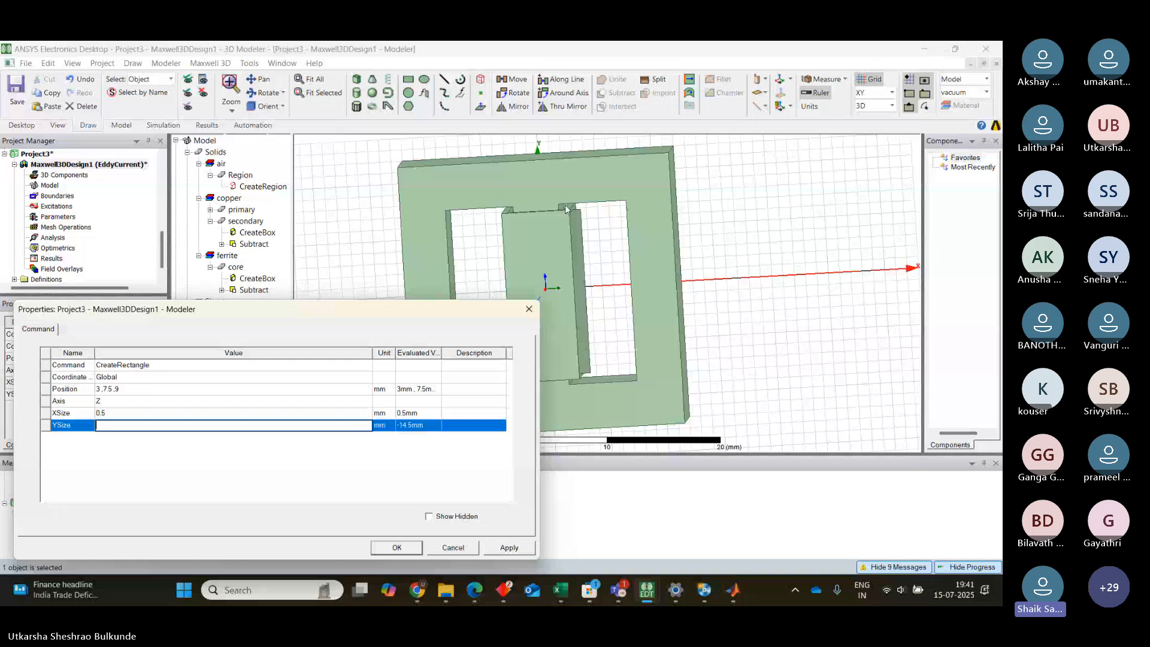
pyautogui.write('15')
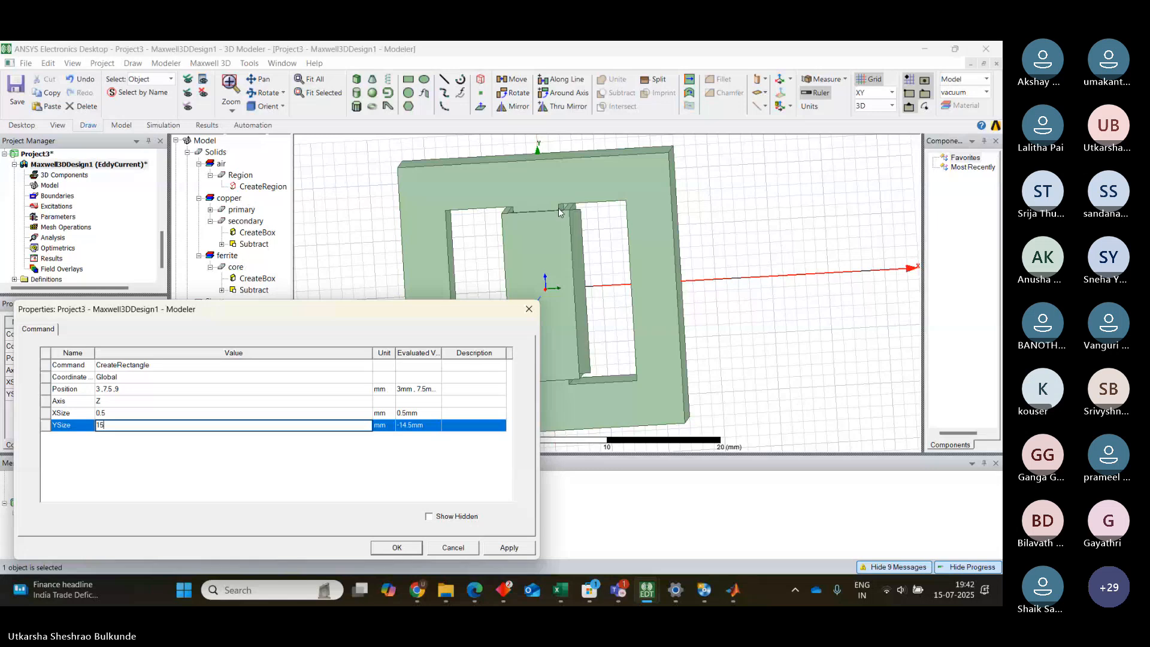
# Step: Set Rectangle1's position to 2.5, -7.5, 4 mm and apply the changes
pyautogui.click(101, 389)
pyautogui.press('BackSpace')
pyautogui.write('2.5')
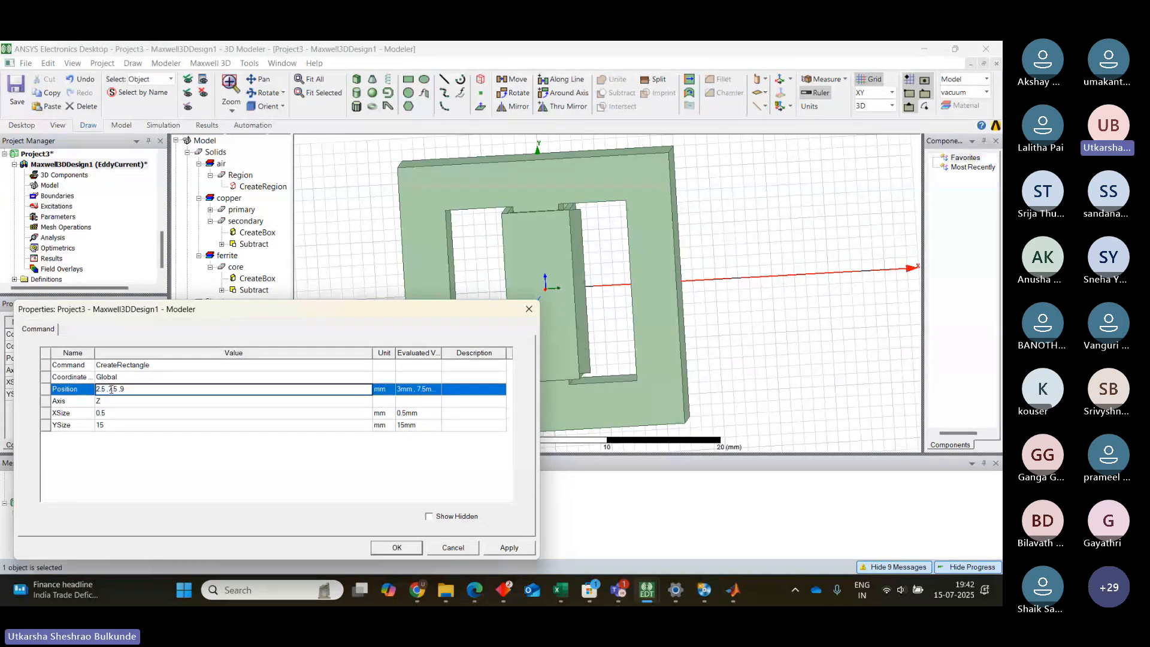
pyautogui.write('-')
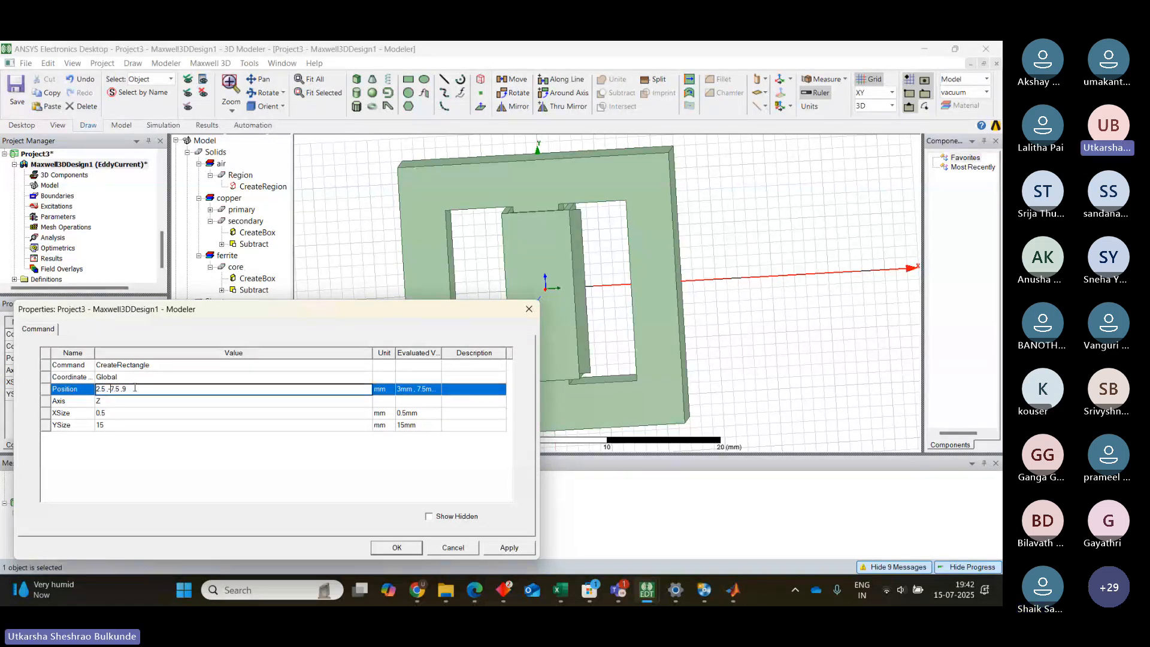
pyautogui.press('BackSpace')
pyautogui.write('4')
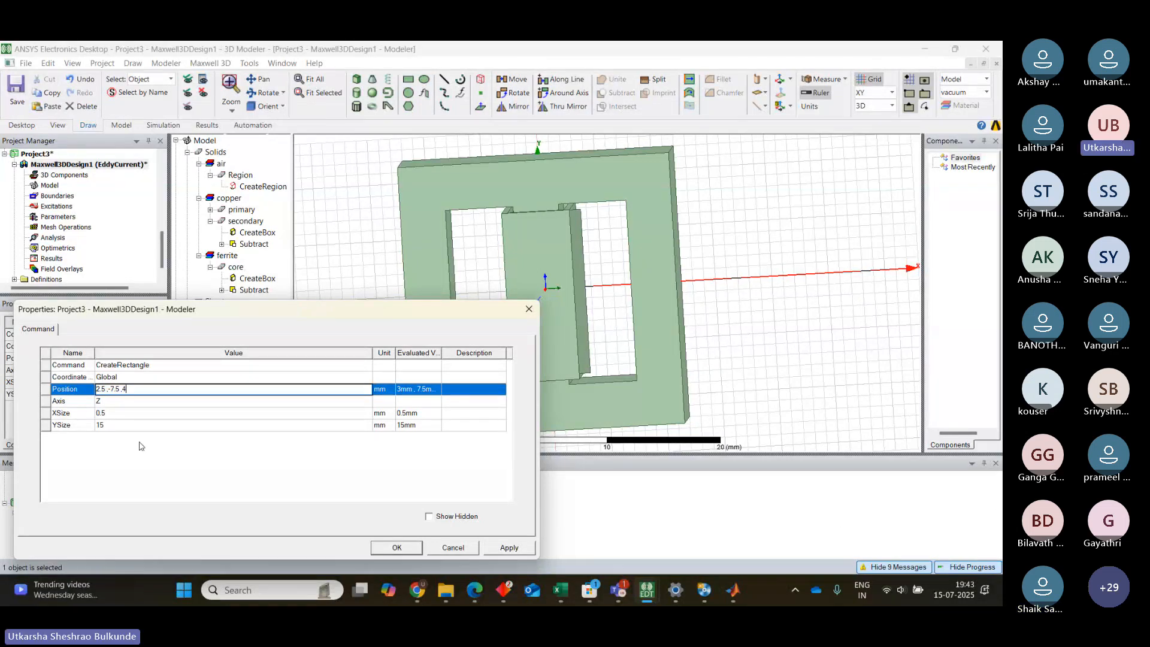
pyautogui.click(508, 549)
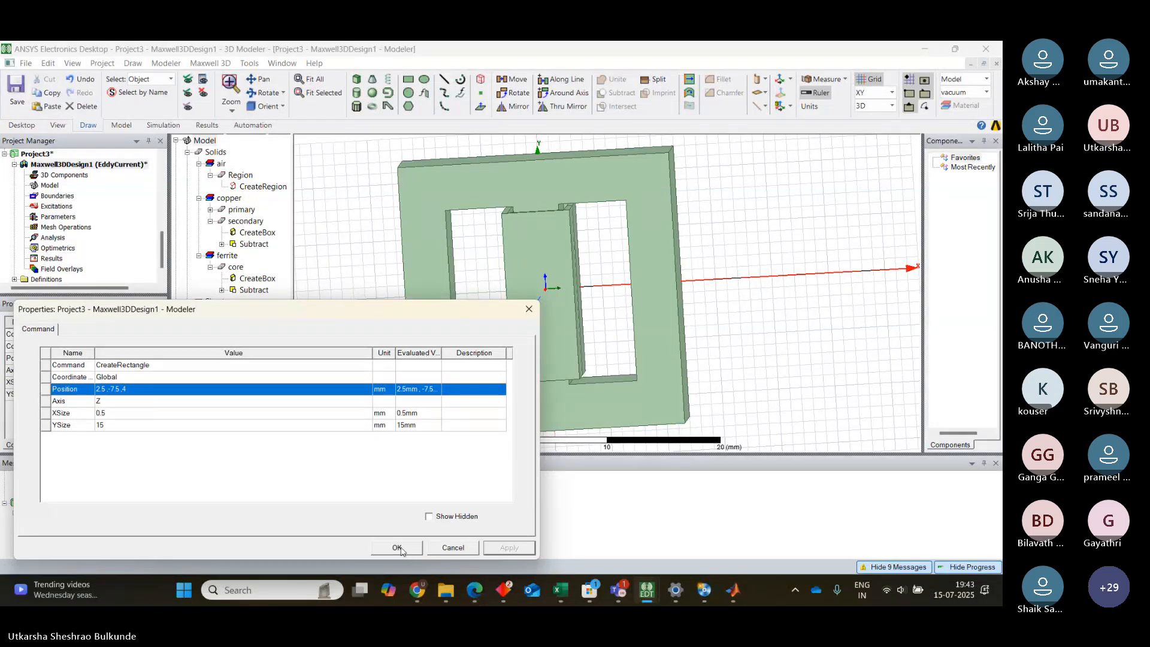
pyautogui.click(405, 552)
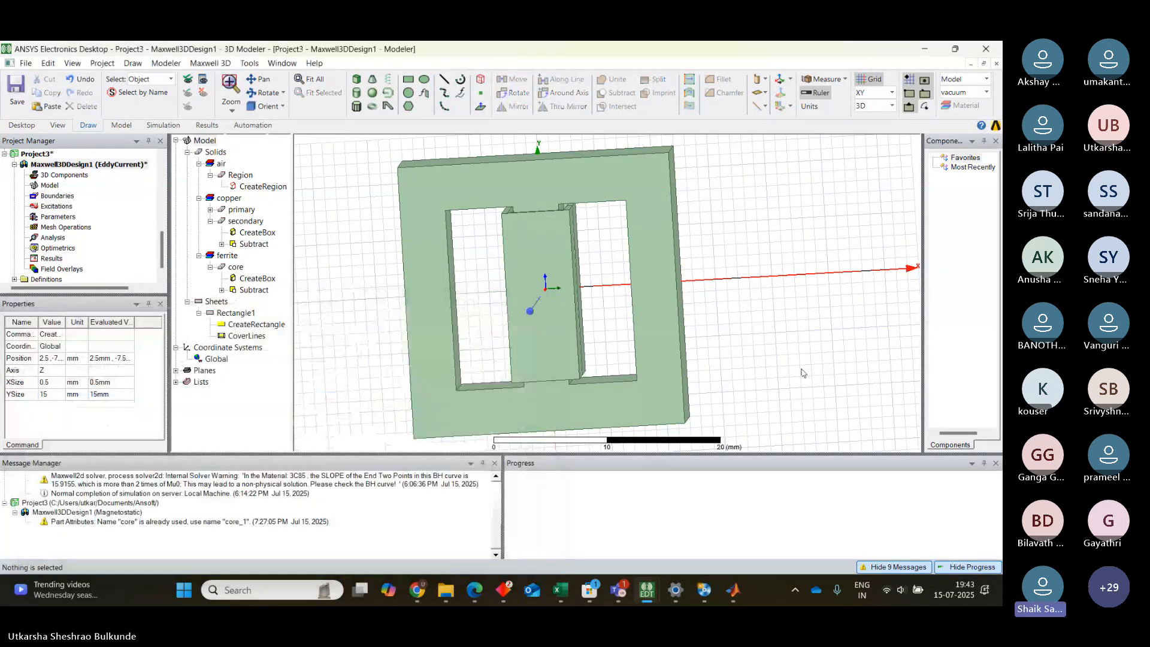
# Step: Highlight Rectangle1 to check its placement inside the secondary winding, and clear the selection
pyautogui.click(724, 253)
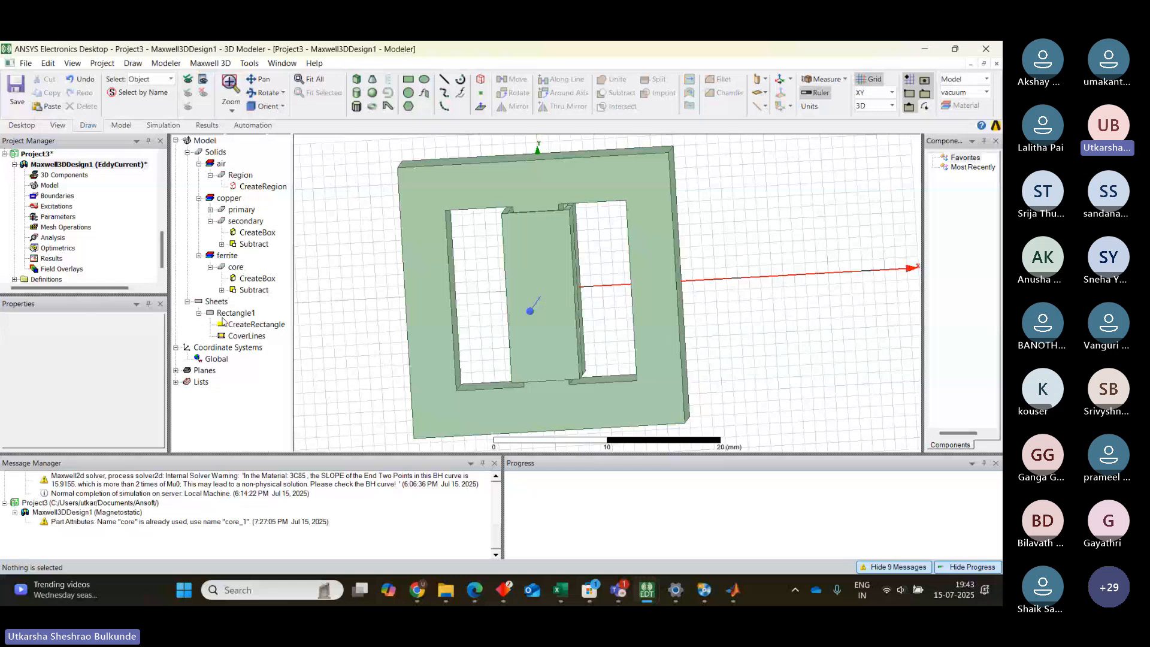
pyautogui.click(226, 315)
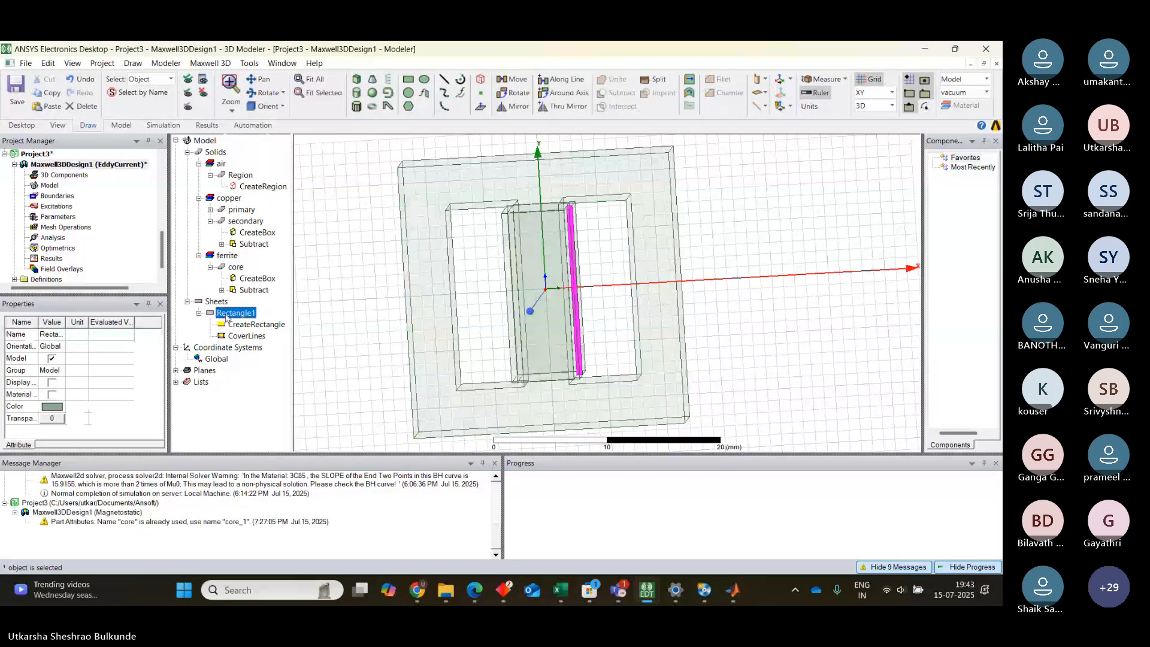
pyautogui.click(717, 223)
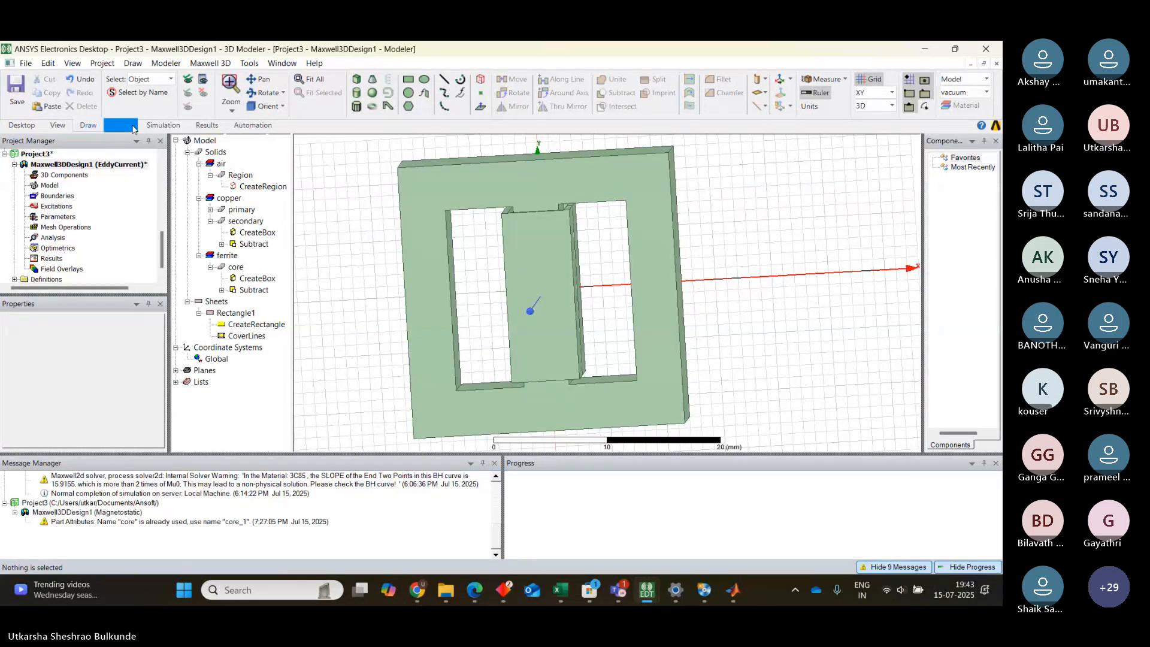
# Step: Run a validation check on Maxwell3DDesign1 and close its report
pyautogui.click(163, 126)
pyautogui.click(197, 90)
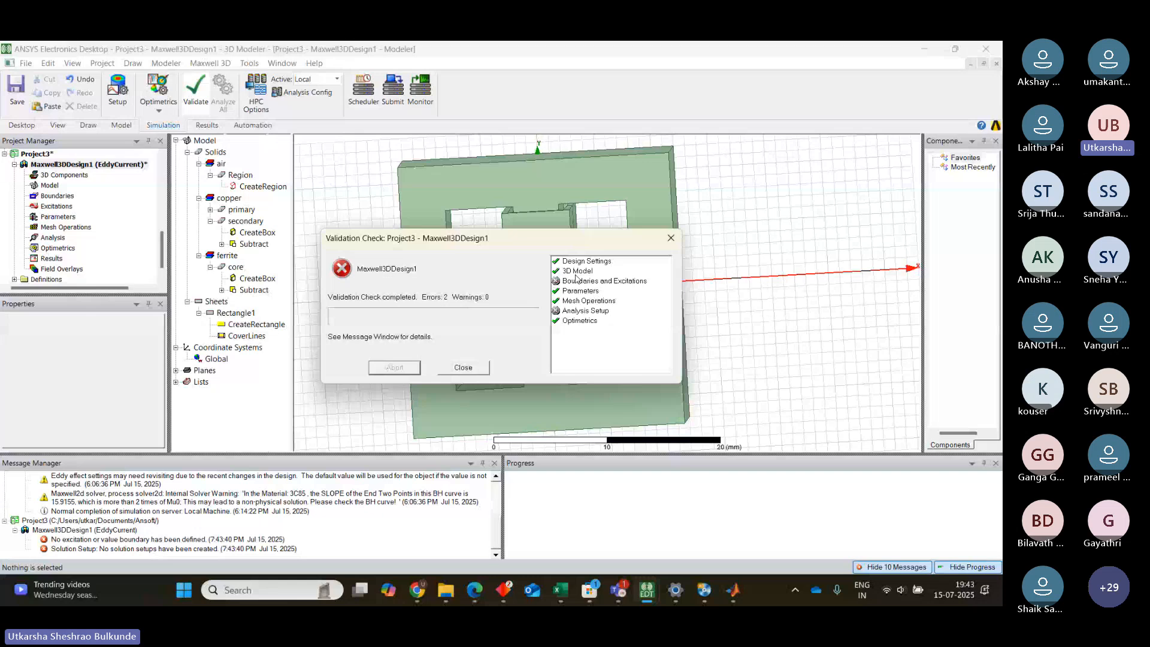
pyautogui.click(671, 239)
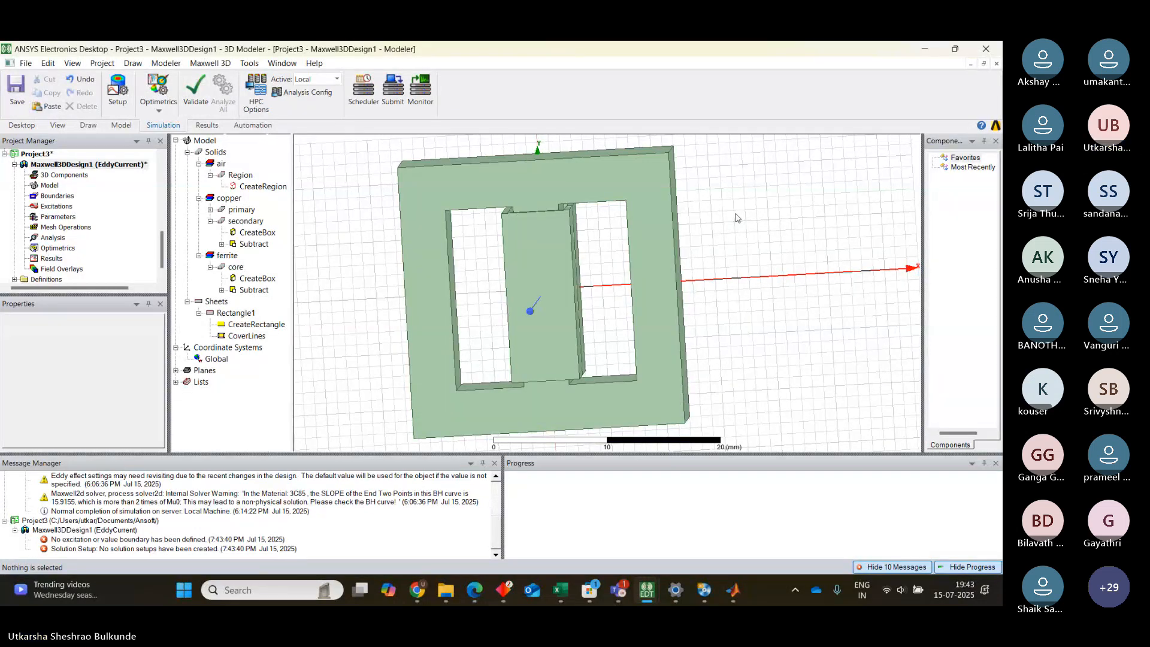
# Step: Highlight the secondary winding and the Rectangle1 sheet to check their placement in the core
pyautogui.click(573, 250)
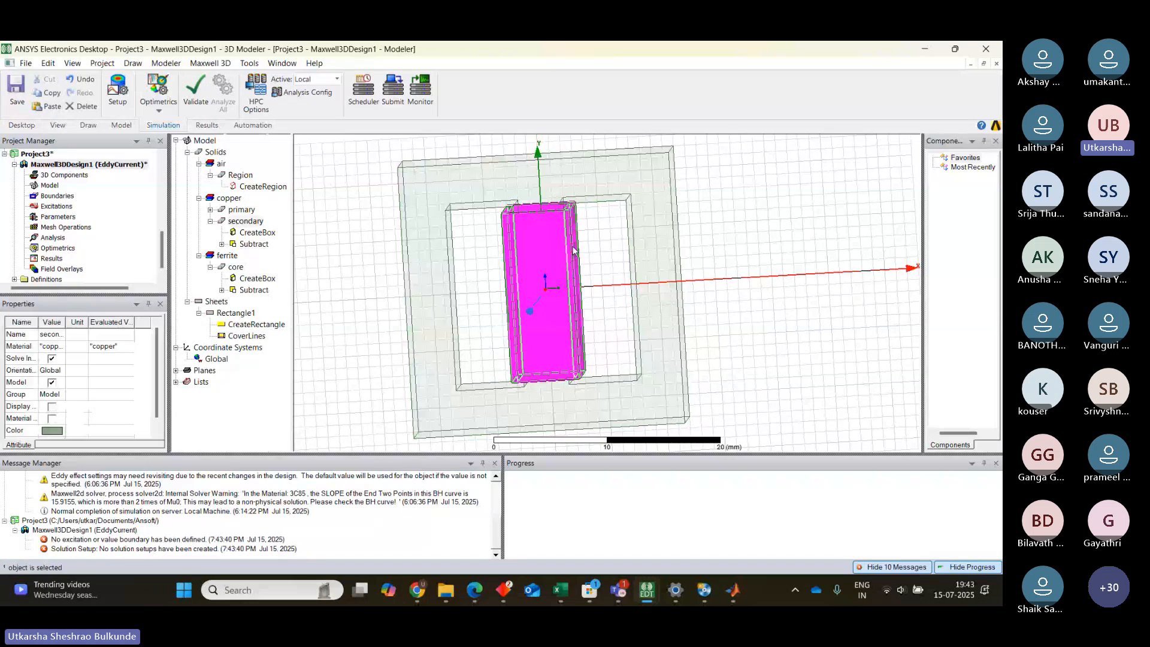
pyautogui.click(330, 222)
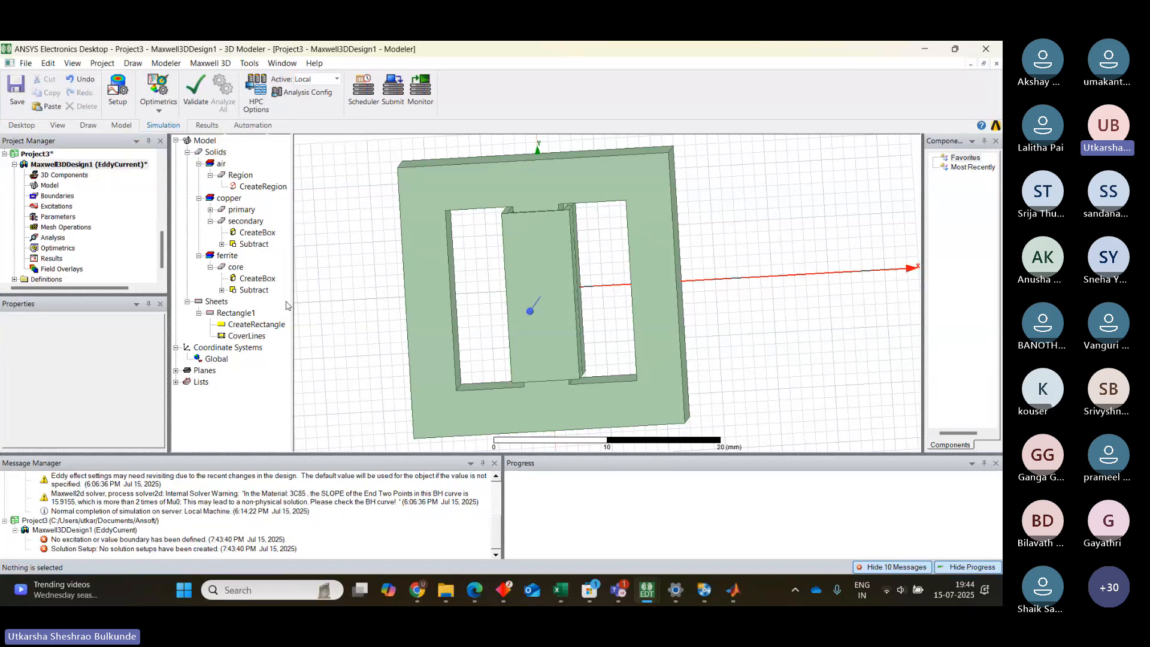
pyautogui.click(235, 314)
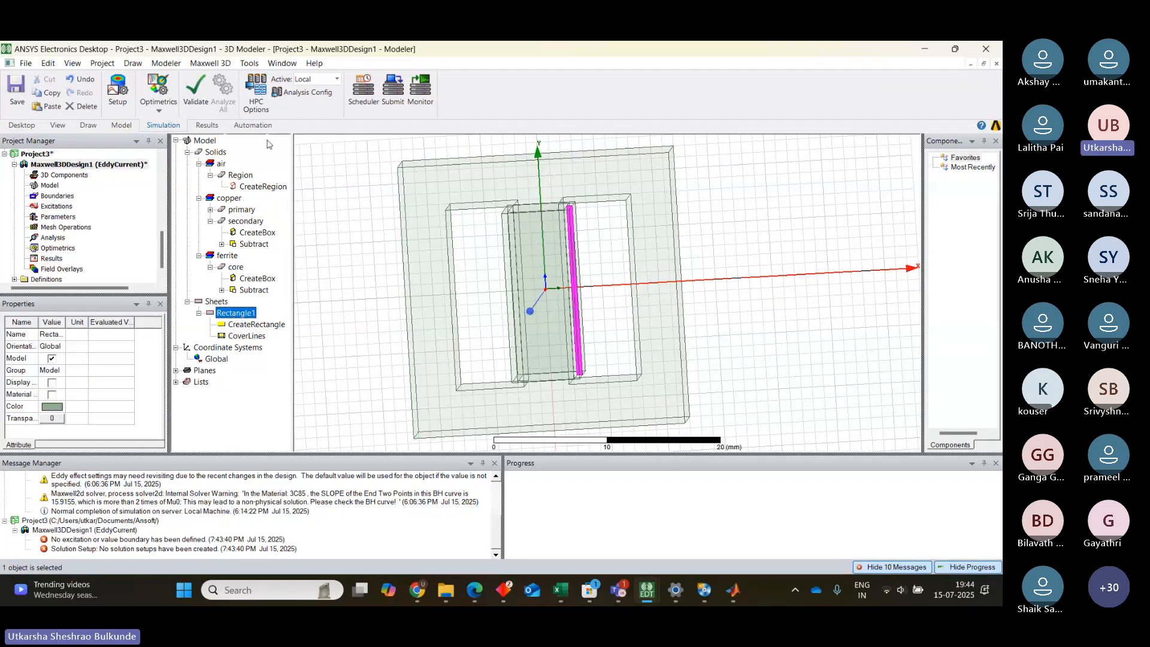
# Step: Show the hidden primary winding in the model view and clear the selection
pyautogui.click(121, 125)
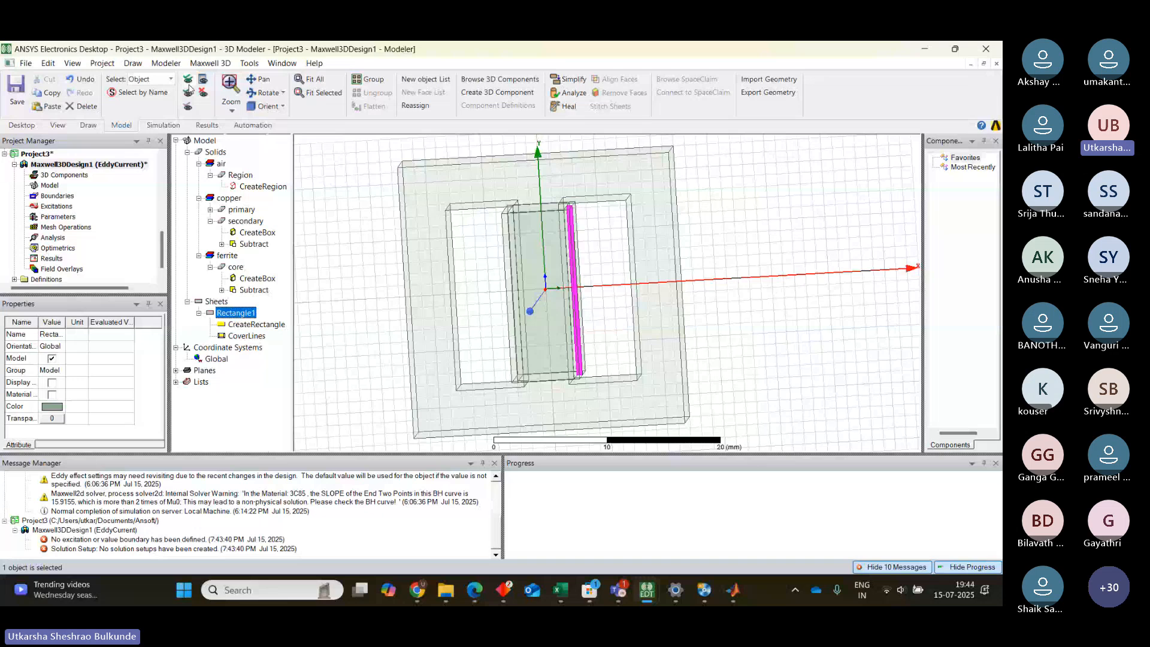
pyautogui.click(242, 210)
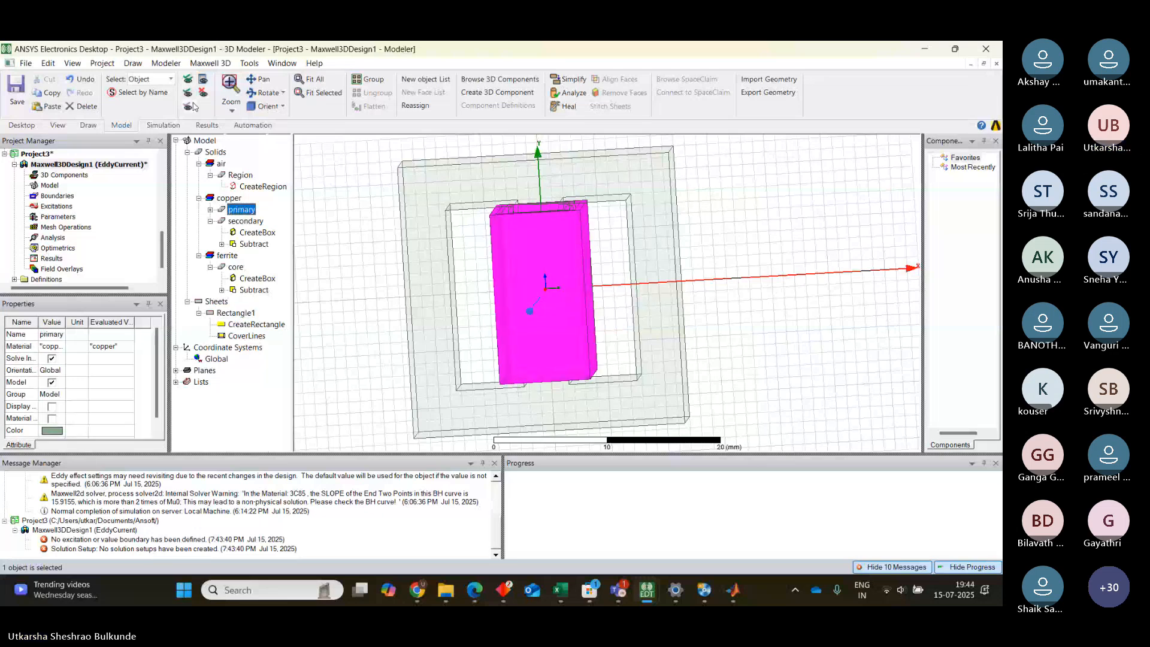
pyautogui.click(322, 221)
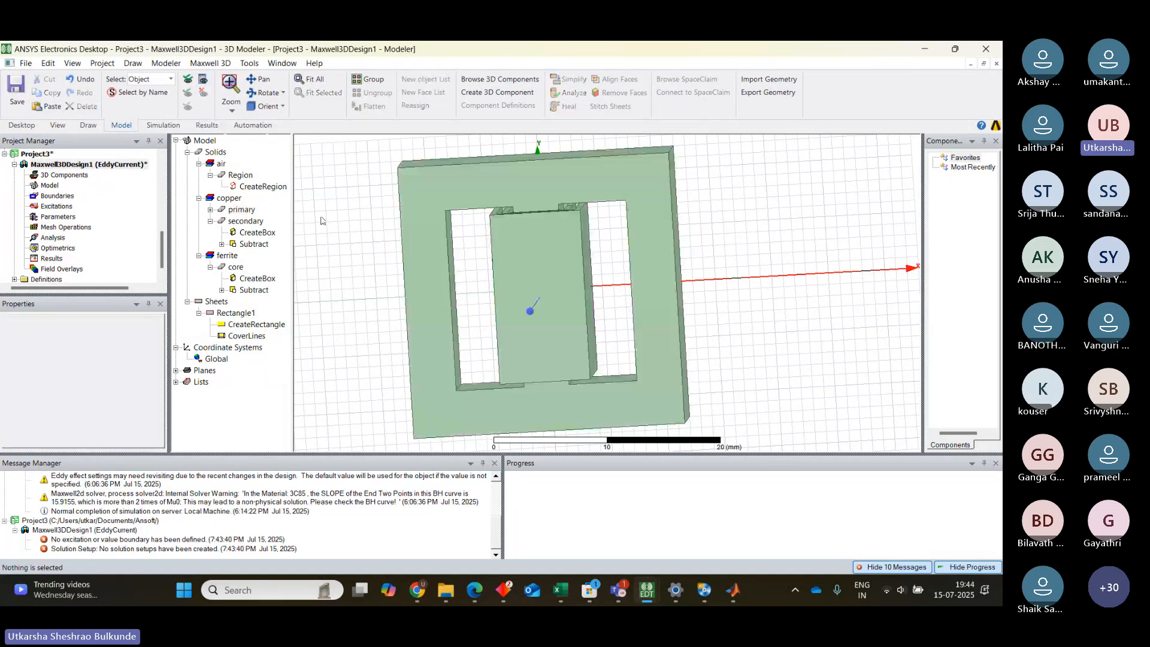
# Step: Duplicate the Rectangle1 sheet in place and add a Move operation with zero displacement to the copy
pyautogui.click(237, 314)
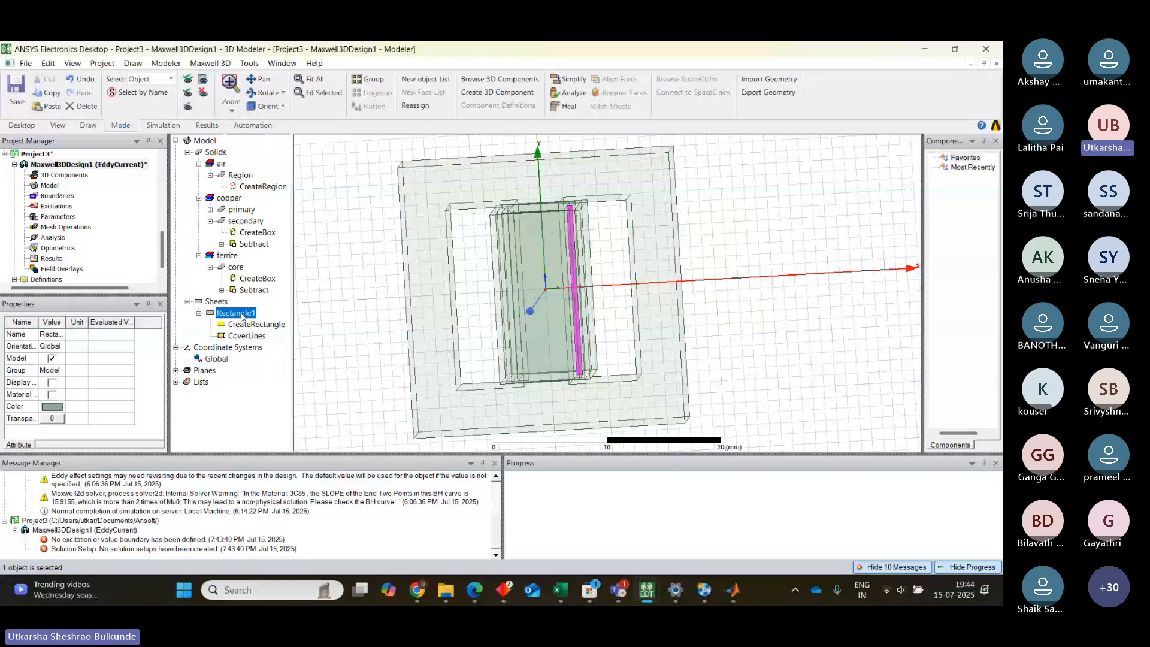
pyautogui.hotkey('ctrl', 'v')
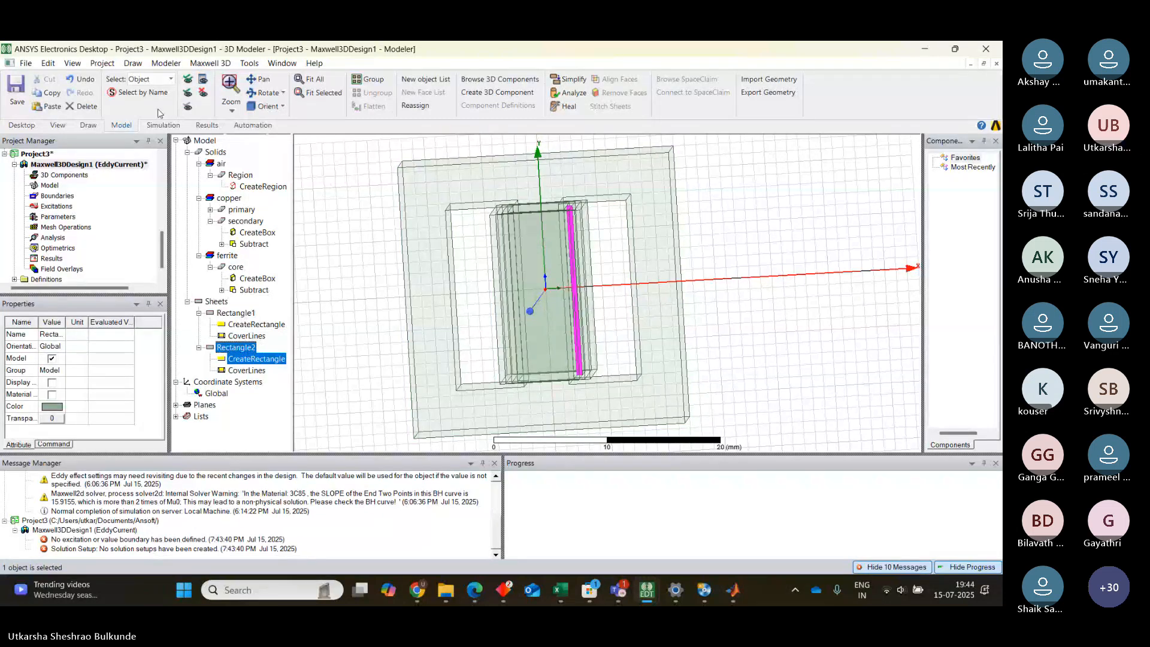
pyautogui.click(172, 126)
pyautogui.click(93, 126)
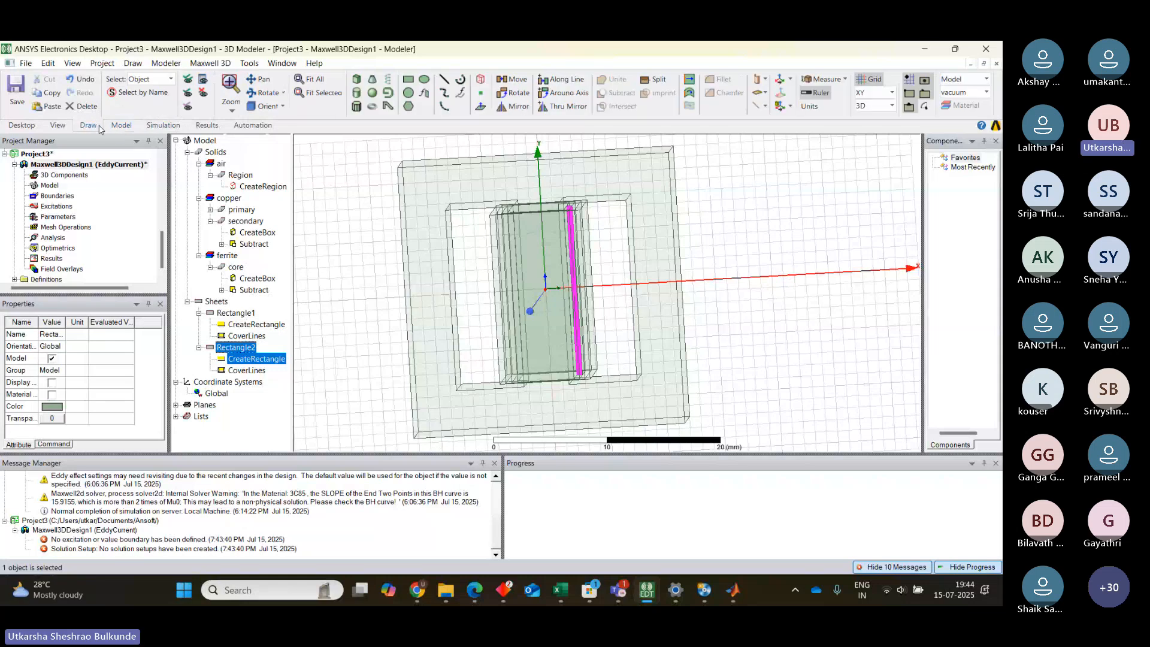
pyautogui.click(510, 83)
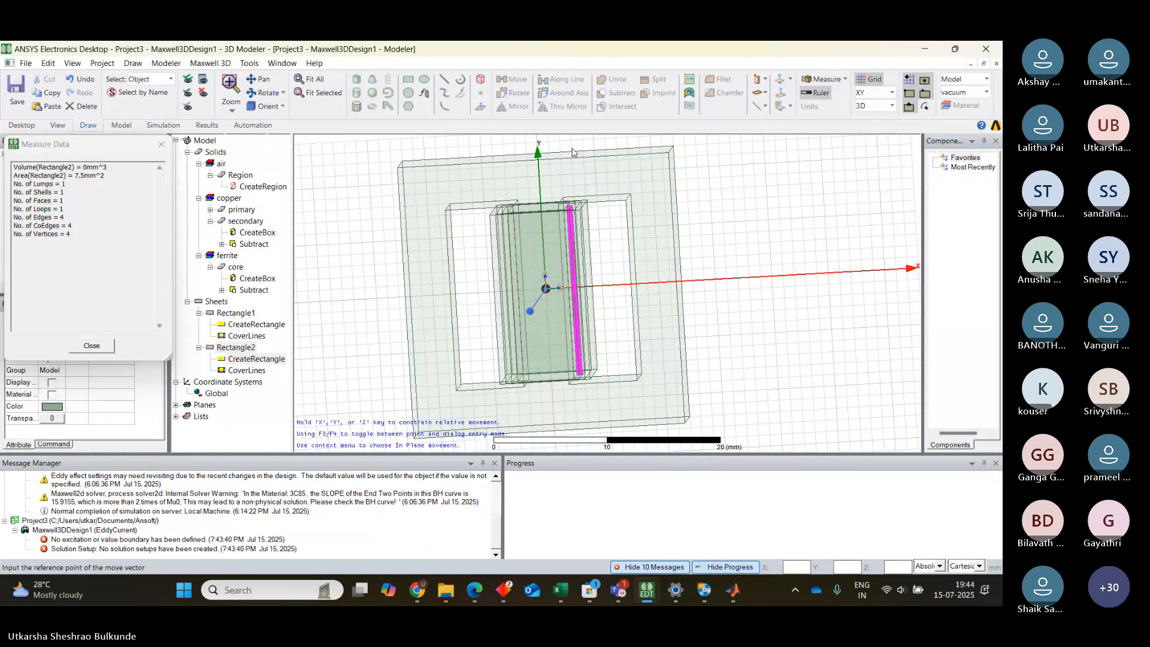
pyautogui.click(587, 286)
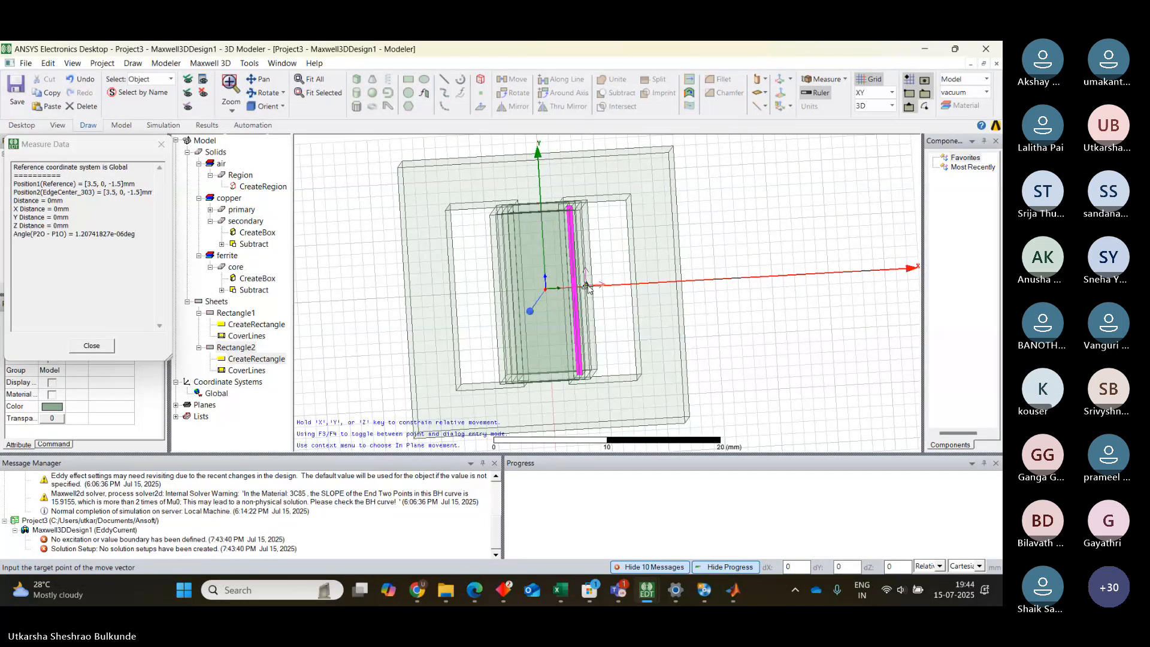
pyautogui.click(587, 286)
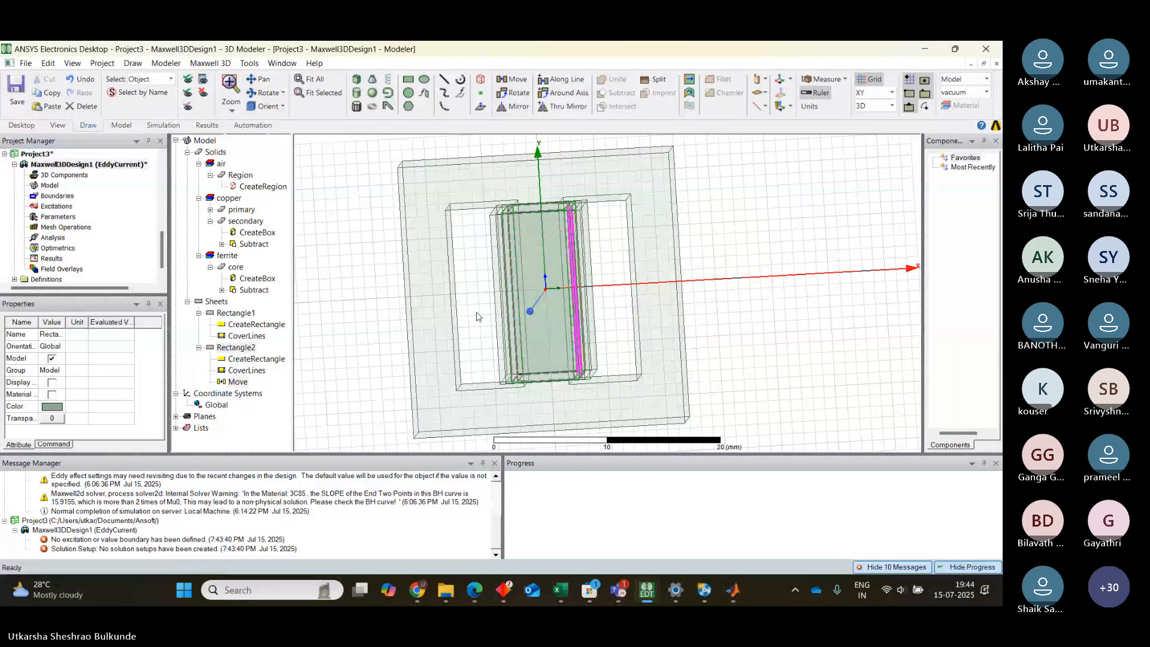
# Step: Set the move vector of Rectangle2 to 1, 0, 0 mm and accept the change
pyautogui.doubleClick(233, 382)
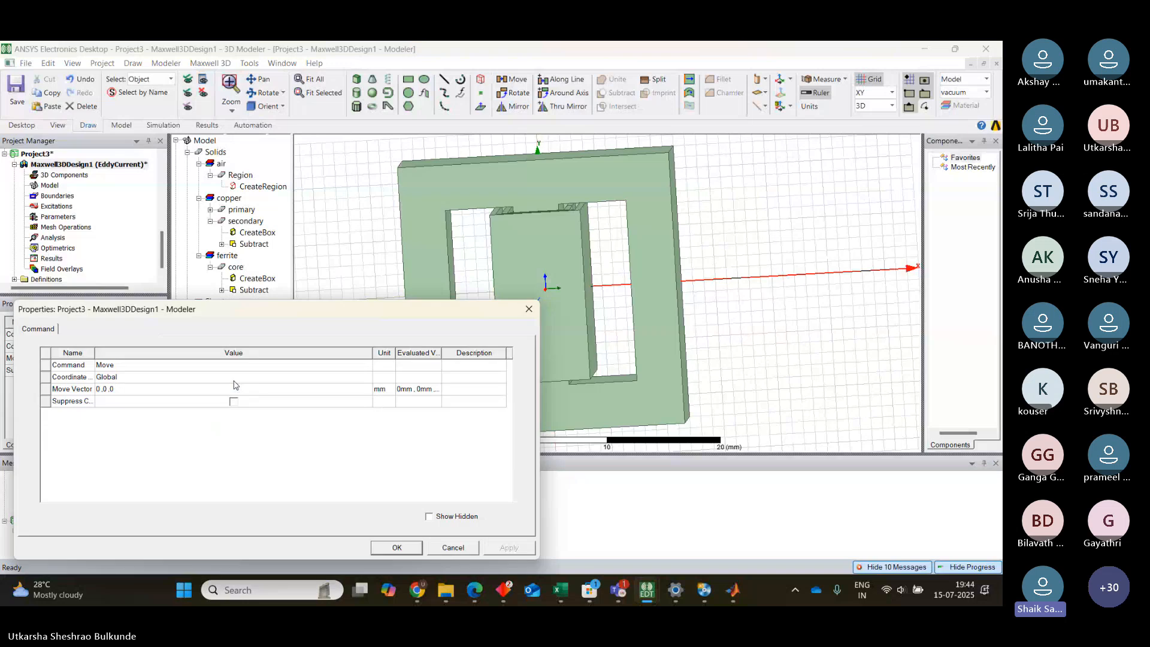
pyautogui.click(103, 389)
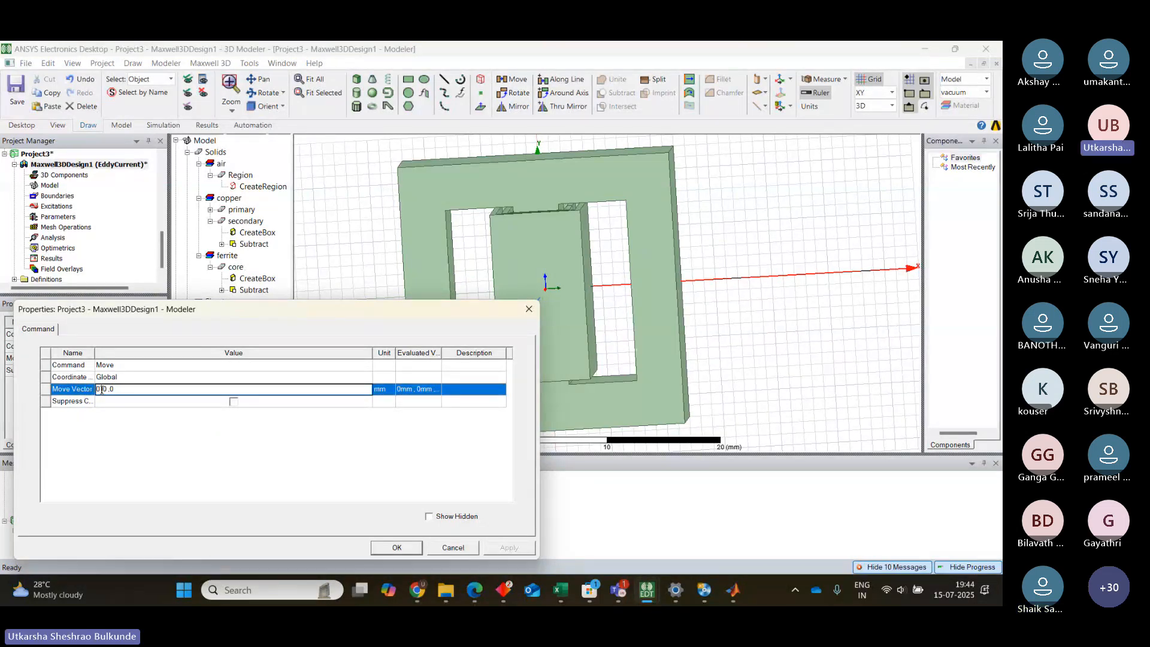
pyautogui.press('BackSpace')
pyautogui.press('BackSpace')
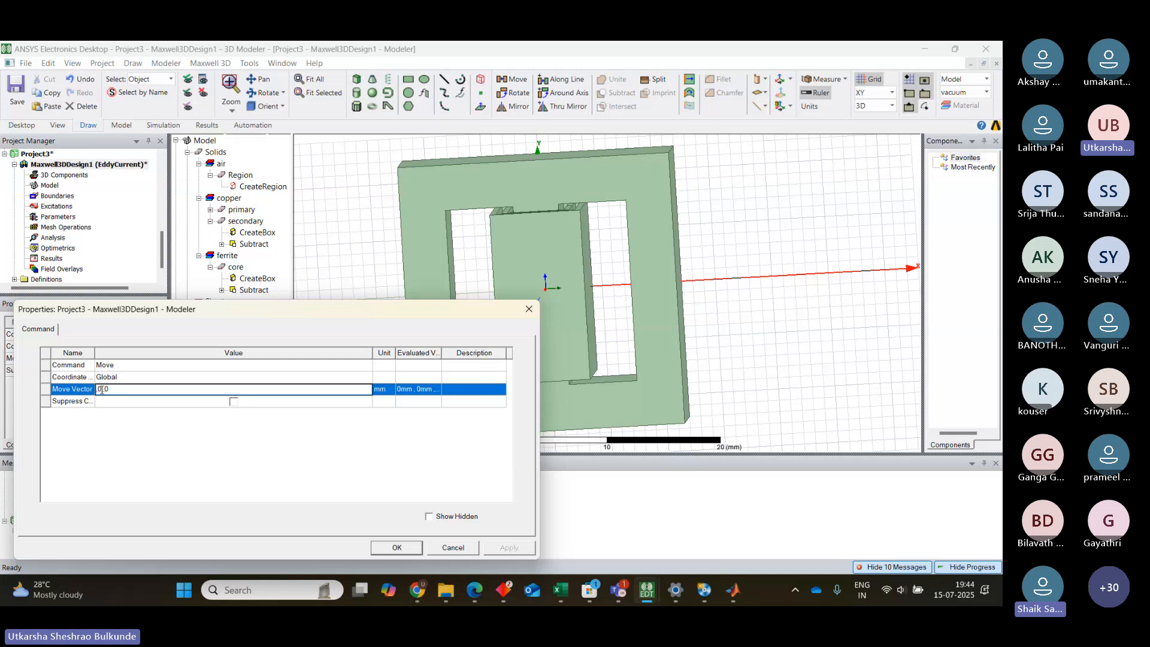
pyautogui.write('1,')
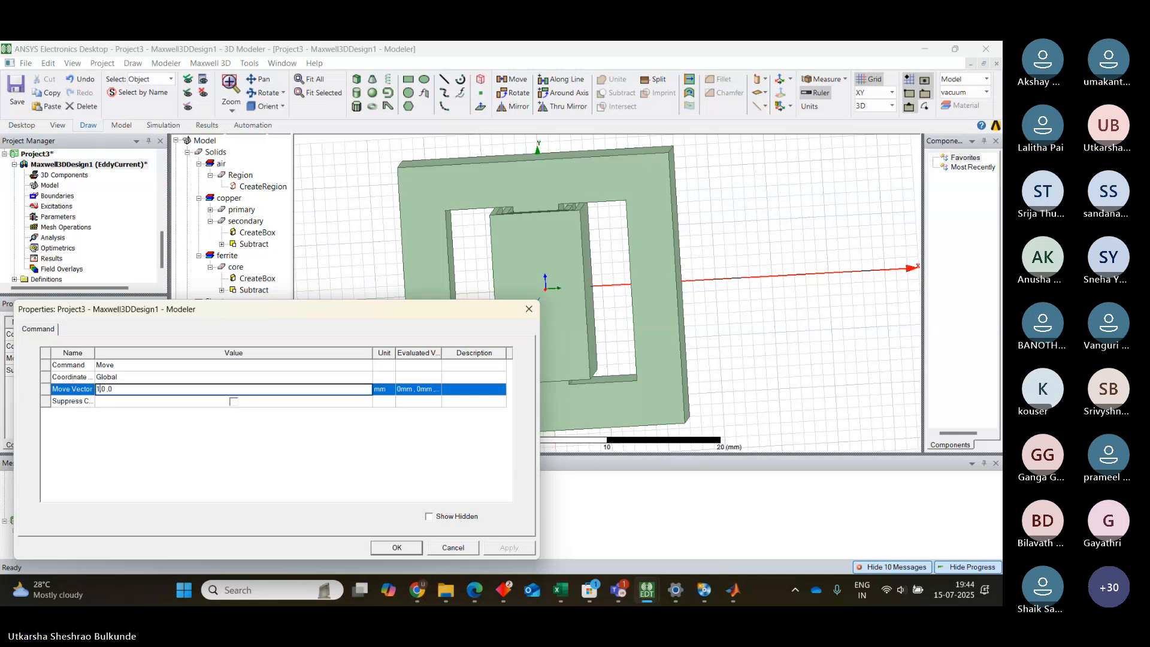
pyautogui.click(395, 548)
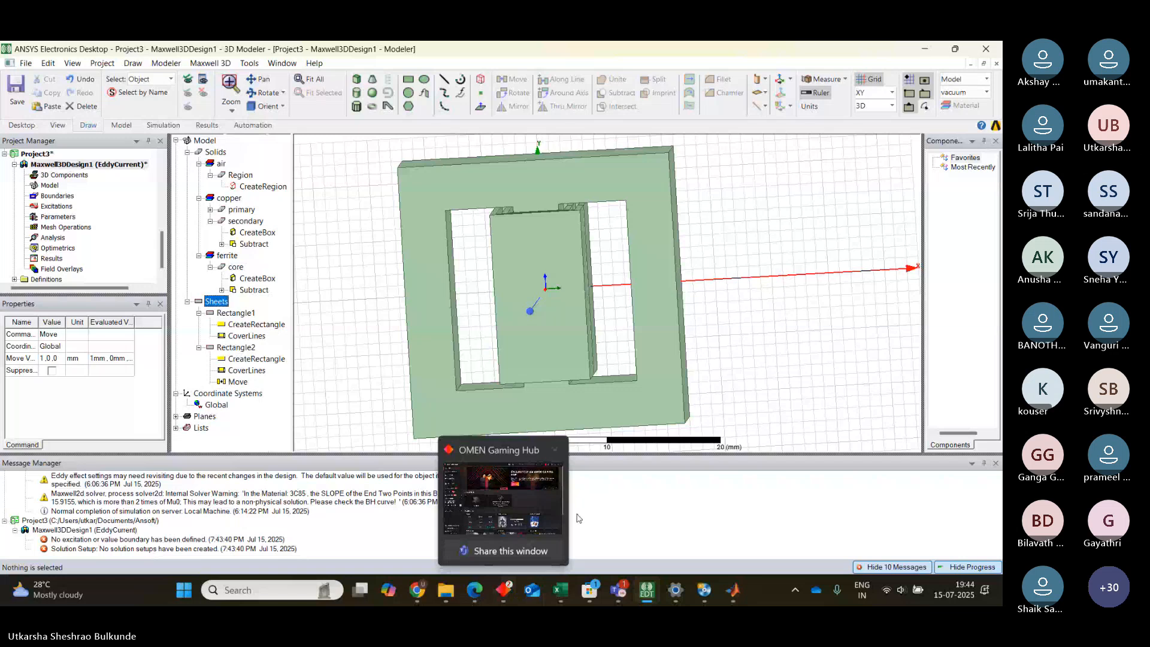
# Step: Consult the dimensioned transformer drawing on page 1 of Ansys Manual.pdf in the browser, and return to Ansys Electronics Desktop
pyautogui.moveTo(475, 584)
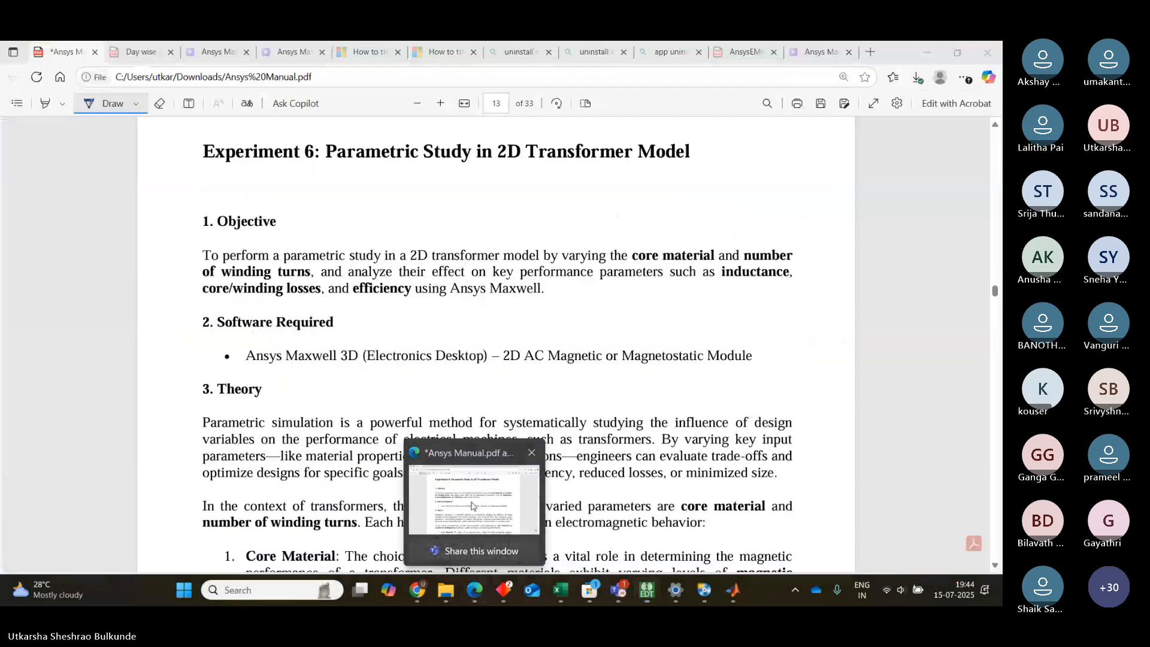
pyautogui.click(472, 503)
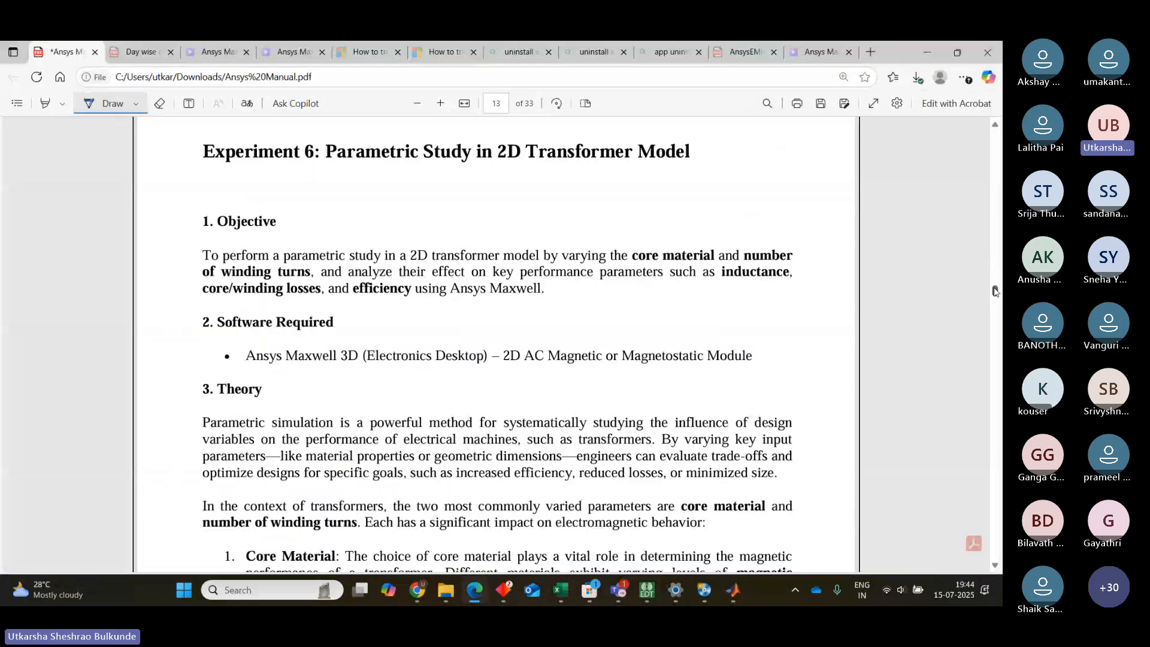
pyautogui.moveTo(996, 290); pyautogui.dragTo(990, 142)
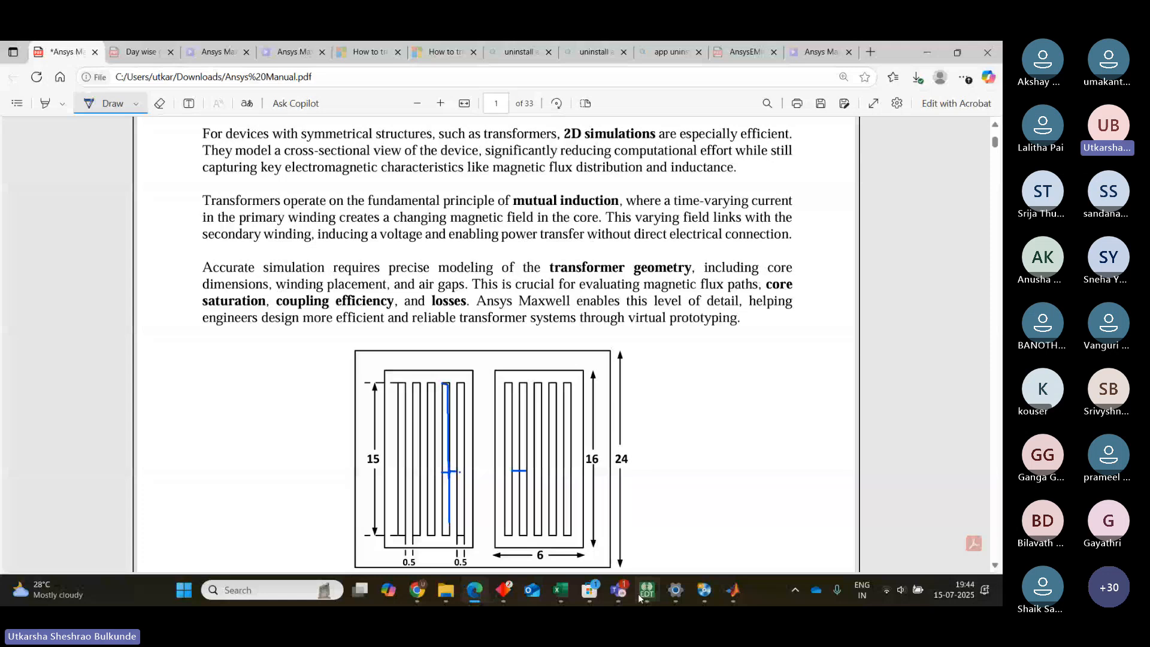
pyautogui.moveTo(640, 597)
pyautogui.click(602, 521)
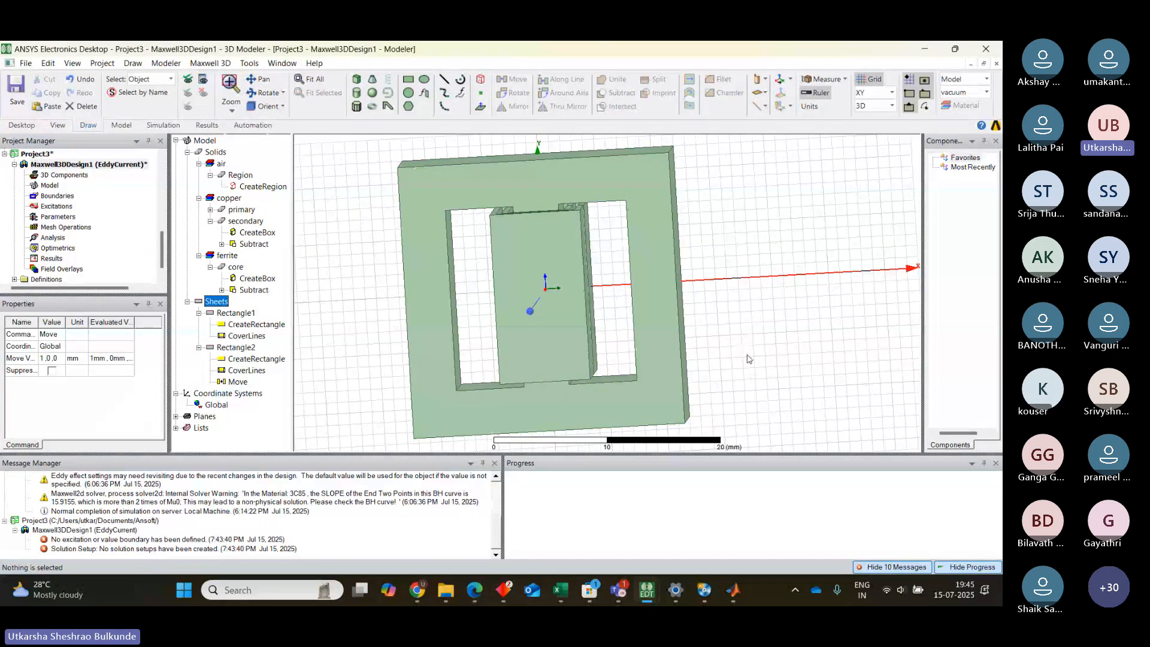
pyautogui.click(592, 263)
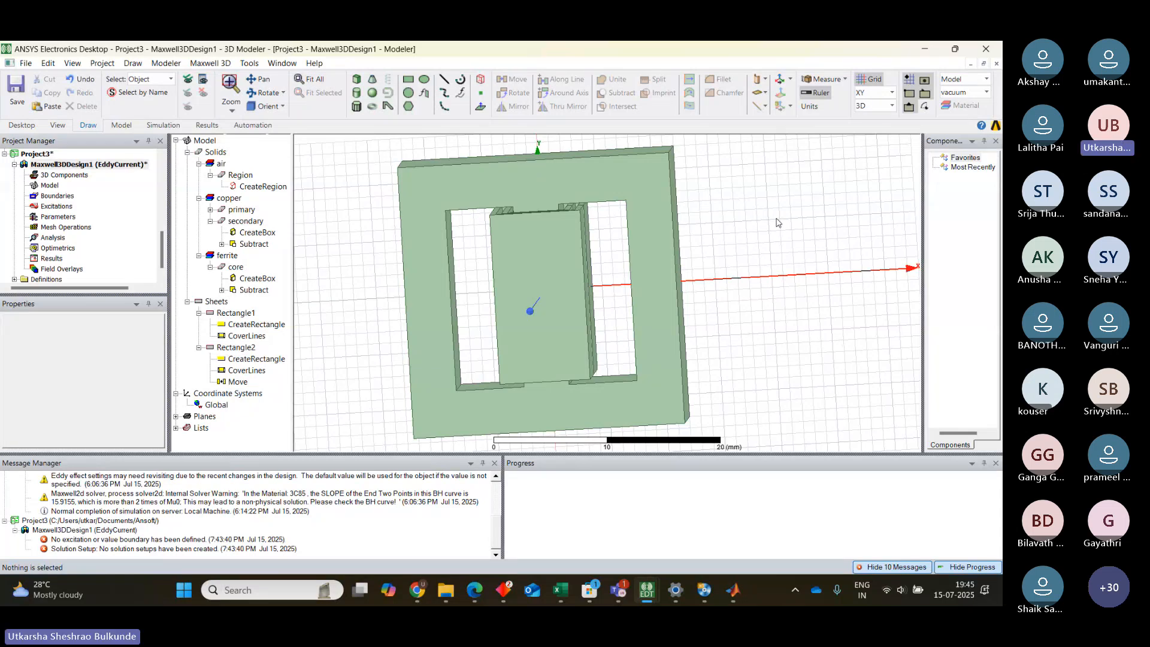
pyautogui.click(263, 93)
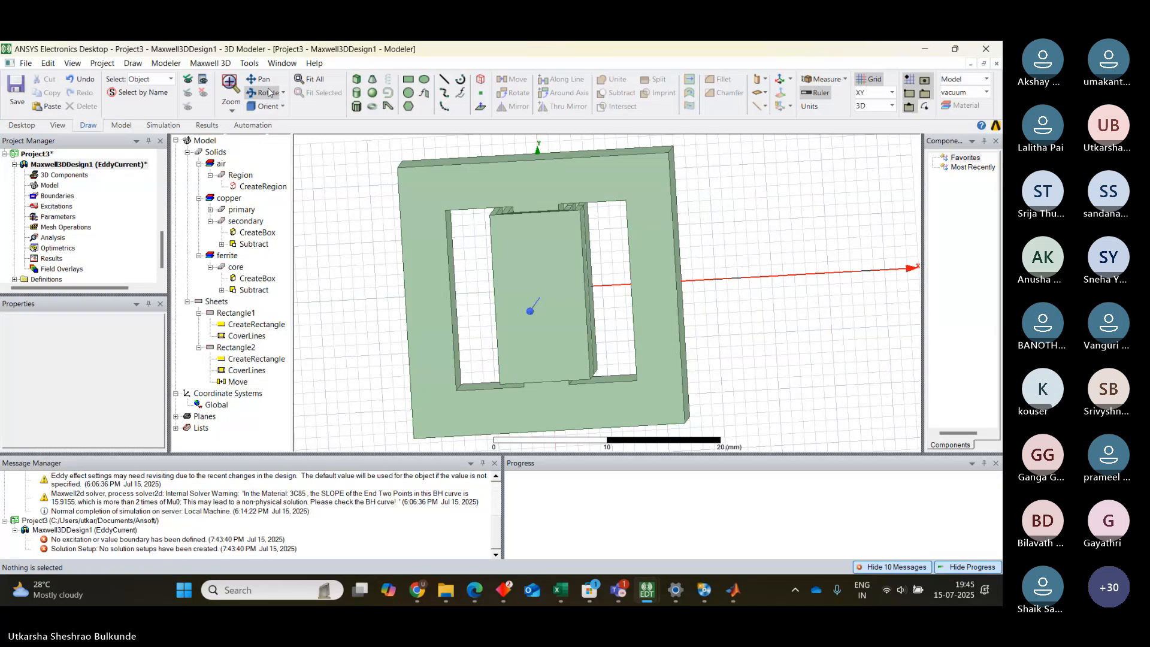
pyautogui.moveTo(797, 235); pyautogui.dragTo(799, 233)
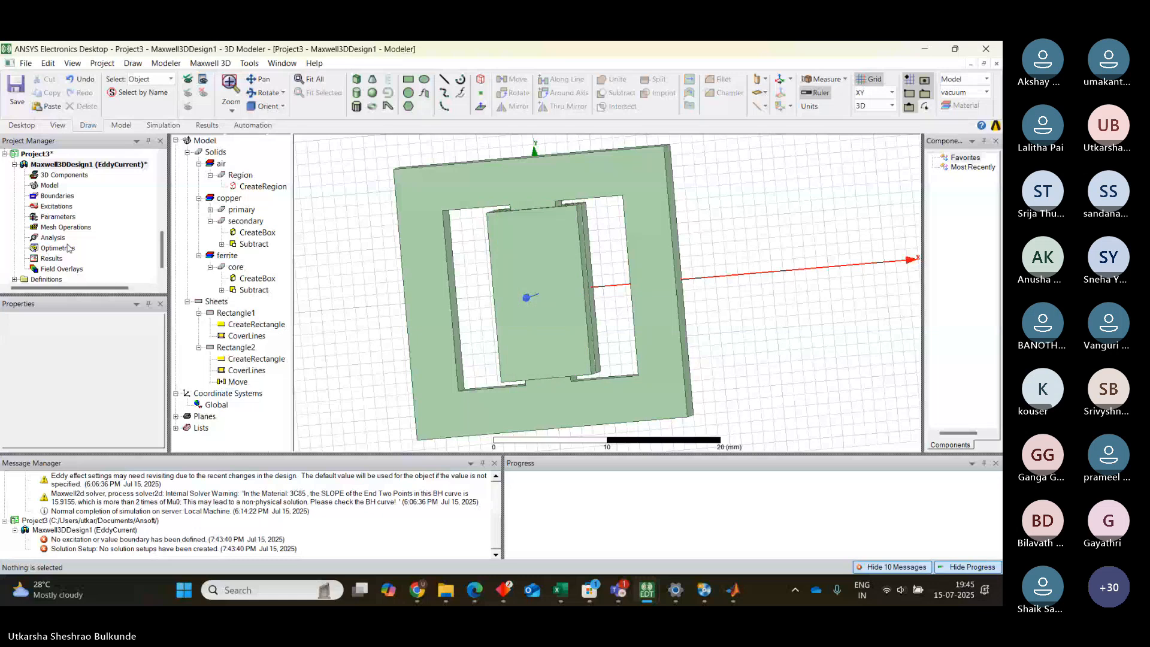
# Step: Add a solid, current-type winding named Winding1 with 10 A to the excitations, and list it in the project tree
pyautogui.scroll(-1, 163, 258)
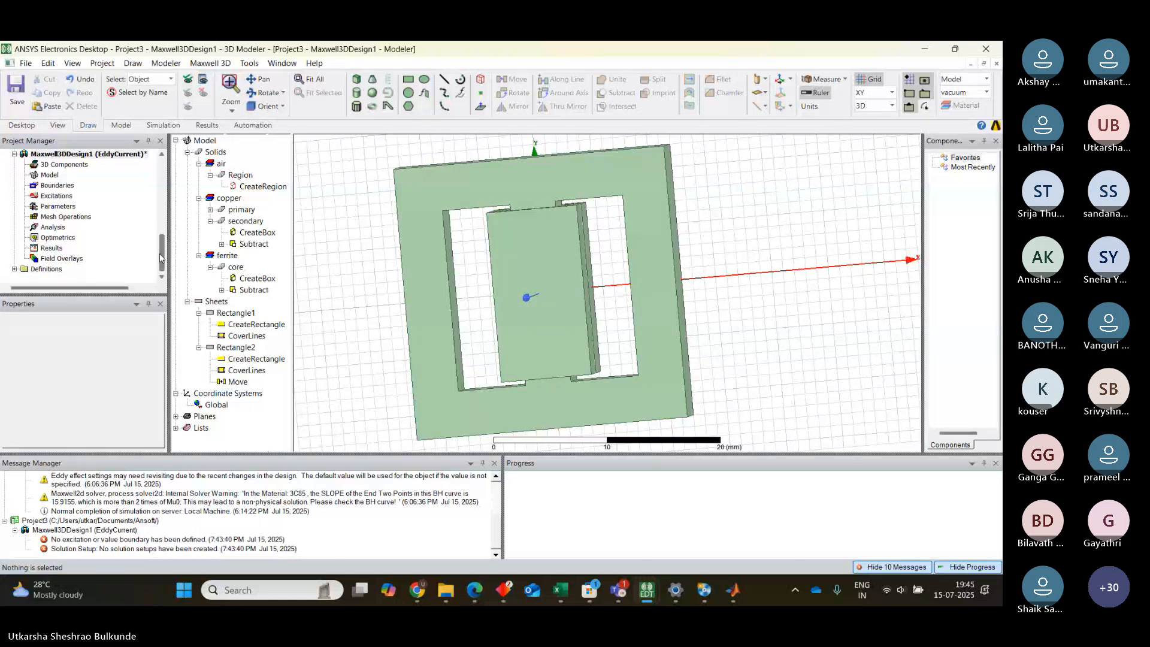
pyautogui.click(53, 198)
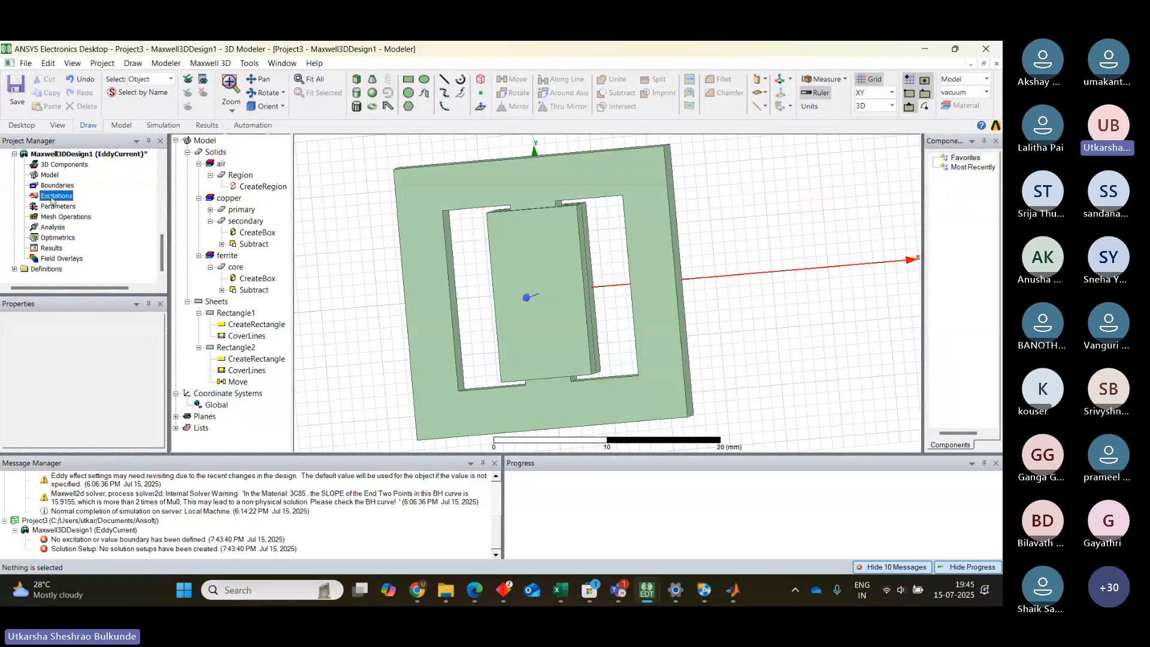
pyautogui.rightClick(51, 199)
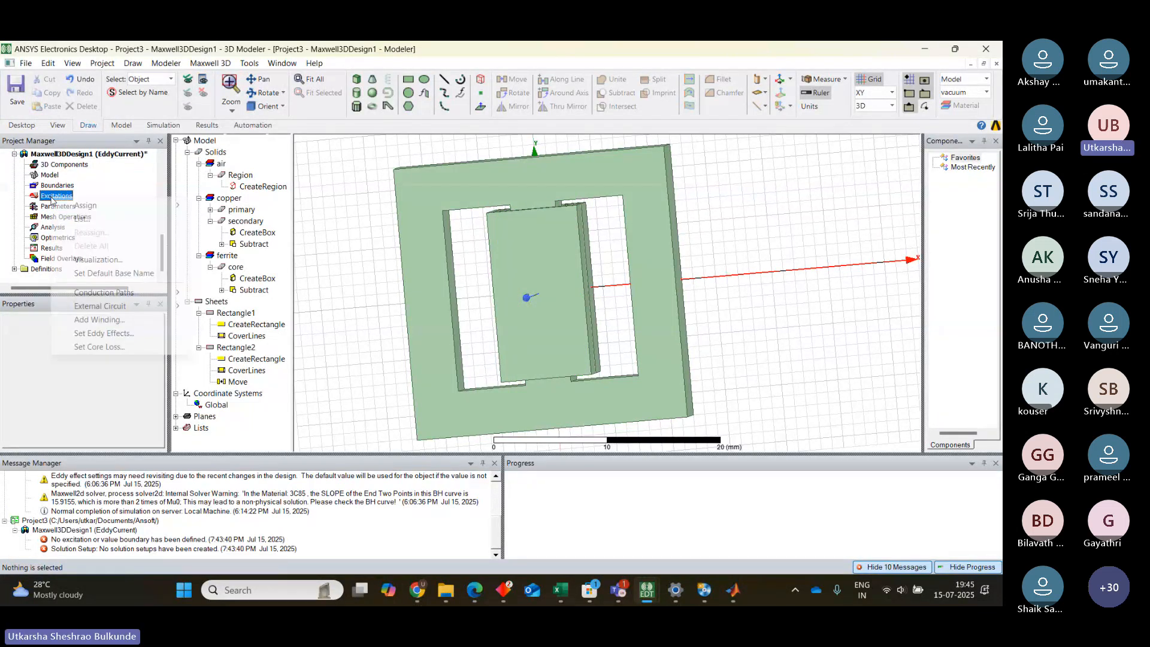
pyautogui.click(168, 325)
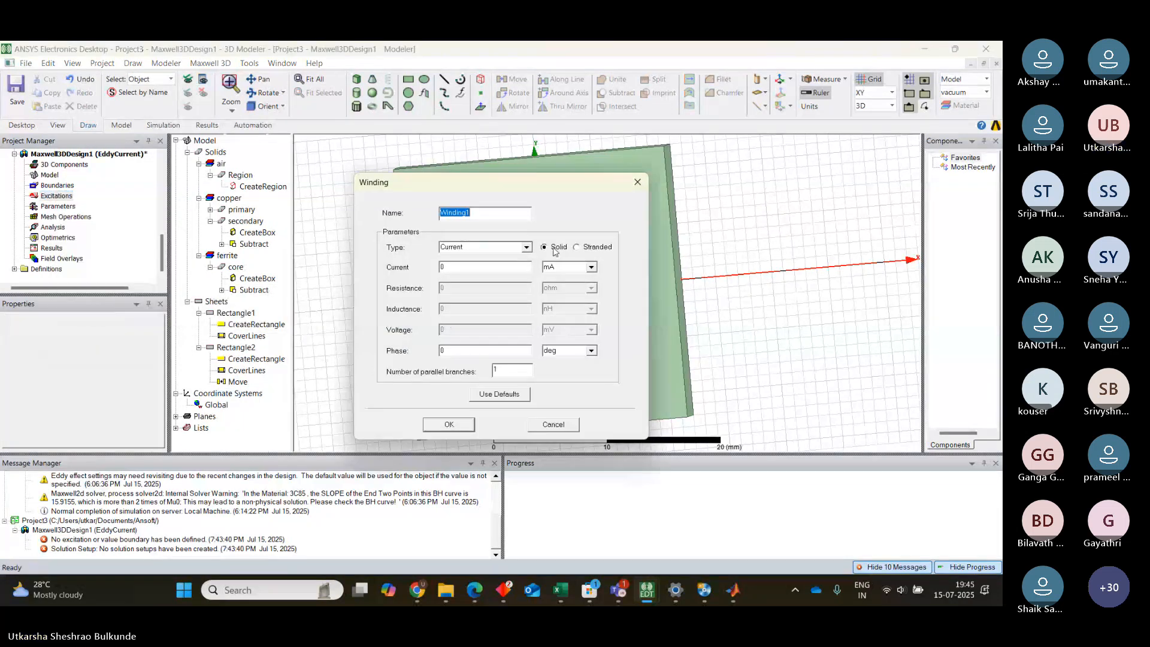
pyautogui.click(488, 269)
pyautogui.press('BackSpace')
pyautogui.write('10')
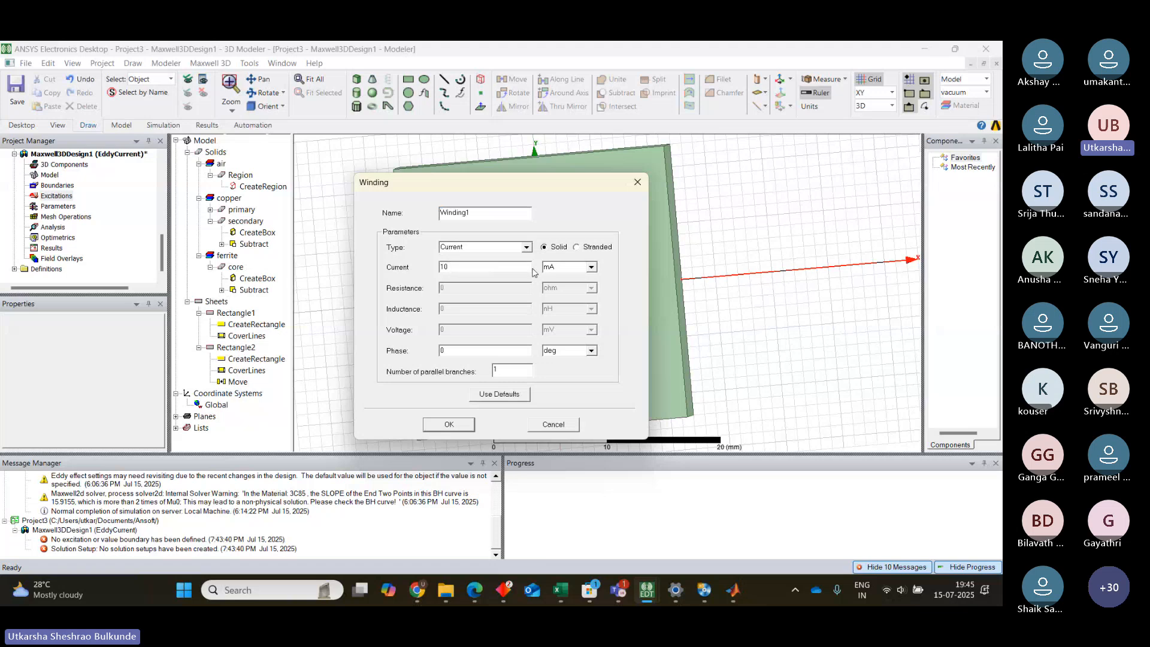
pyautogui.click(592, 267)
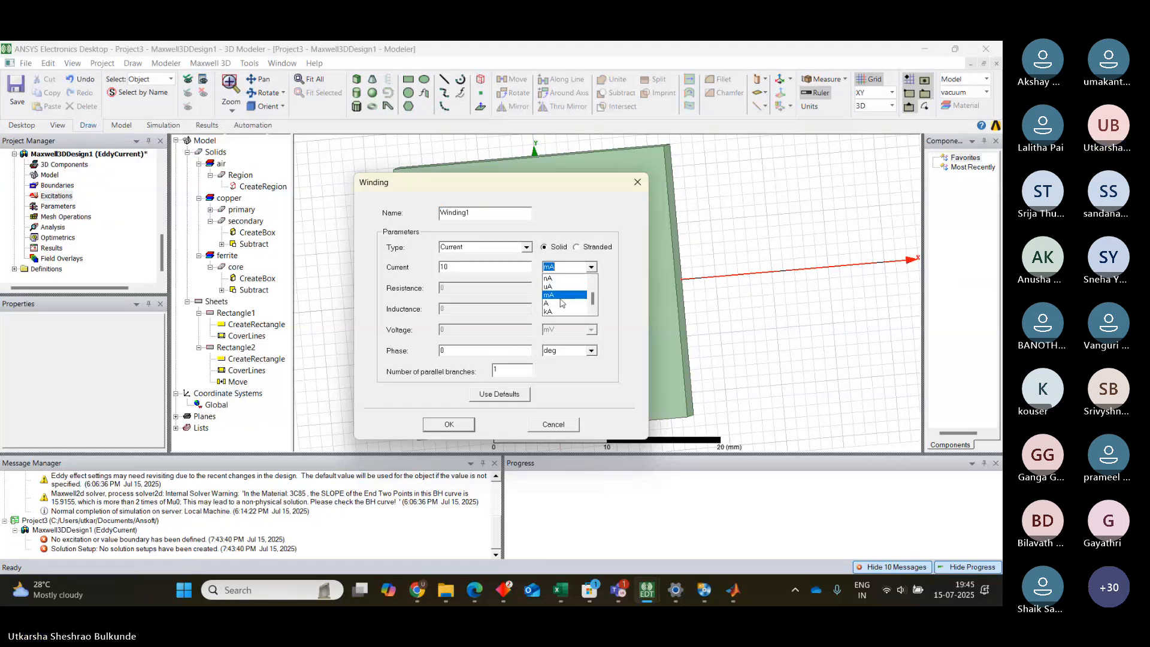
pyautogui.click(562, 303)
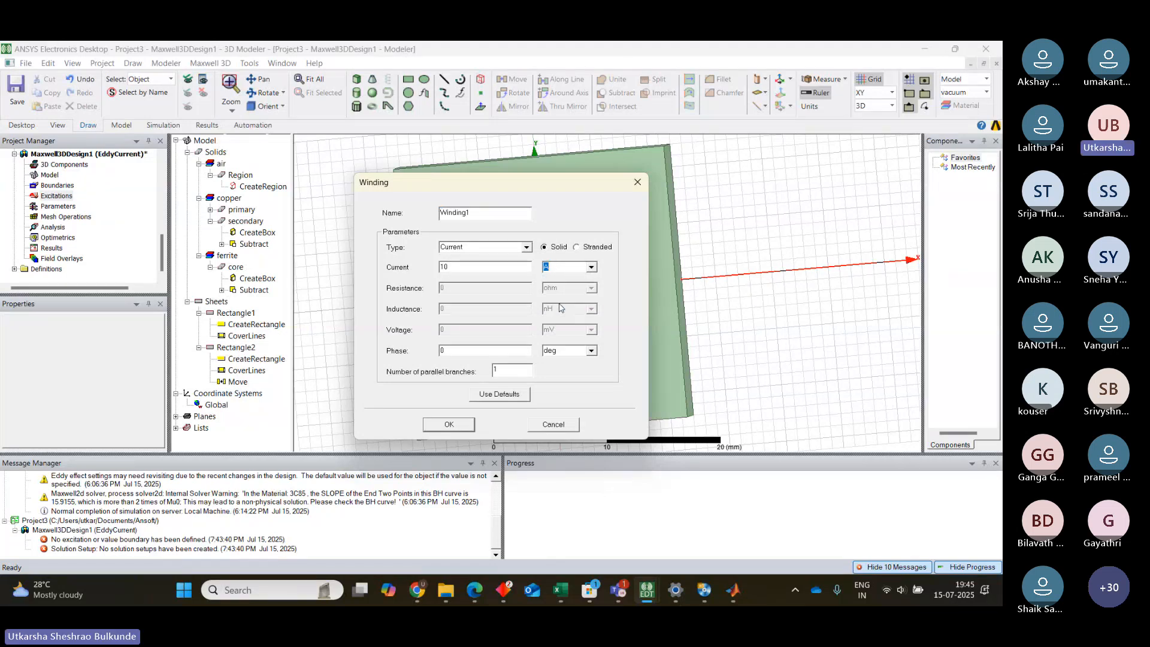
pyautogui.click(452, 422)
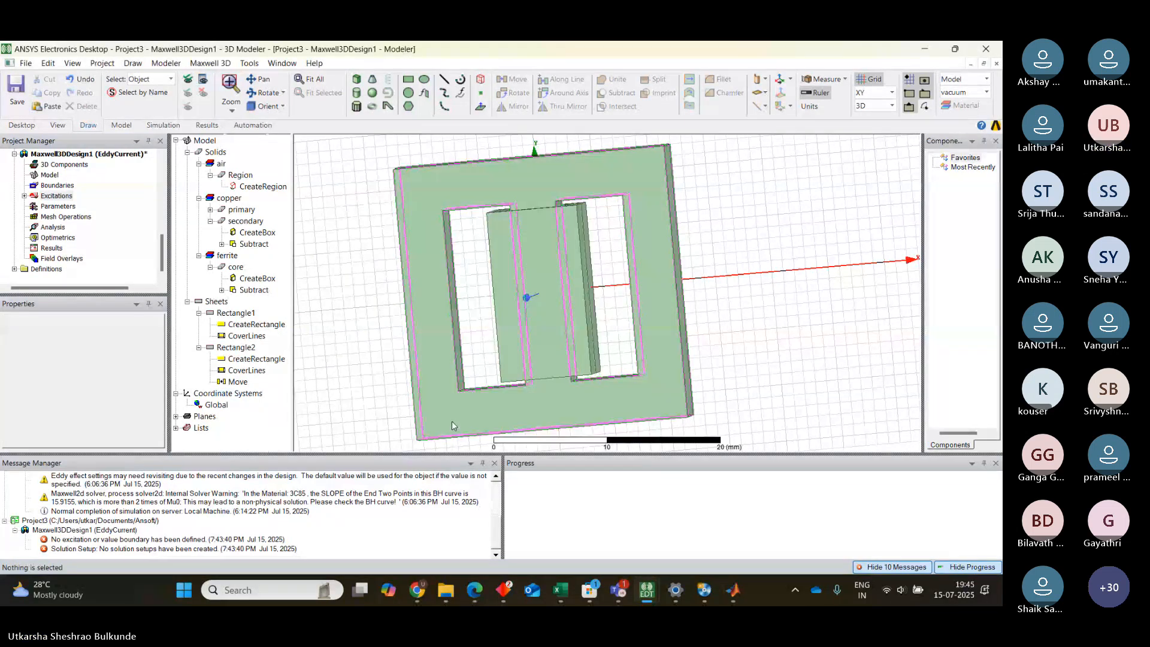
pyautogui.click(24, 196)
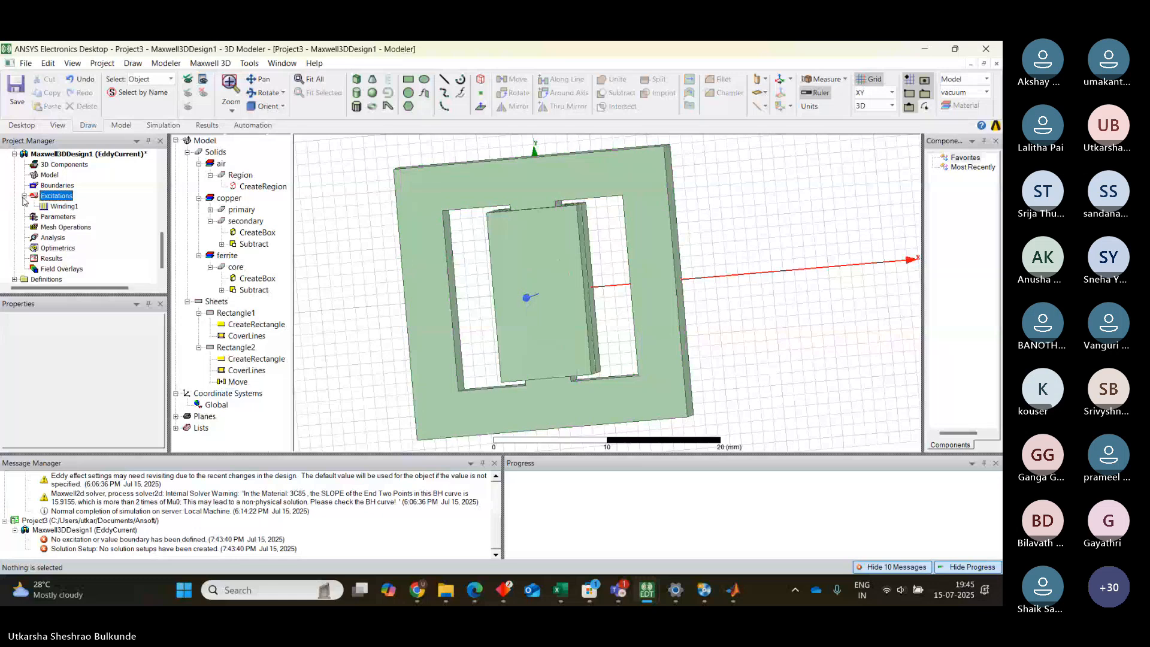
# Step: Add a second solid, current-type winding named Winding2 with a current of 10 A to the excitations
pyautogui.rightClick(58, 198)
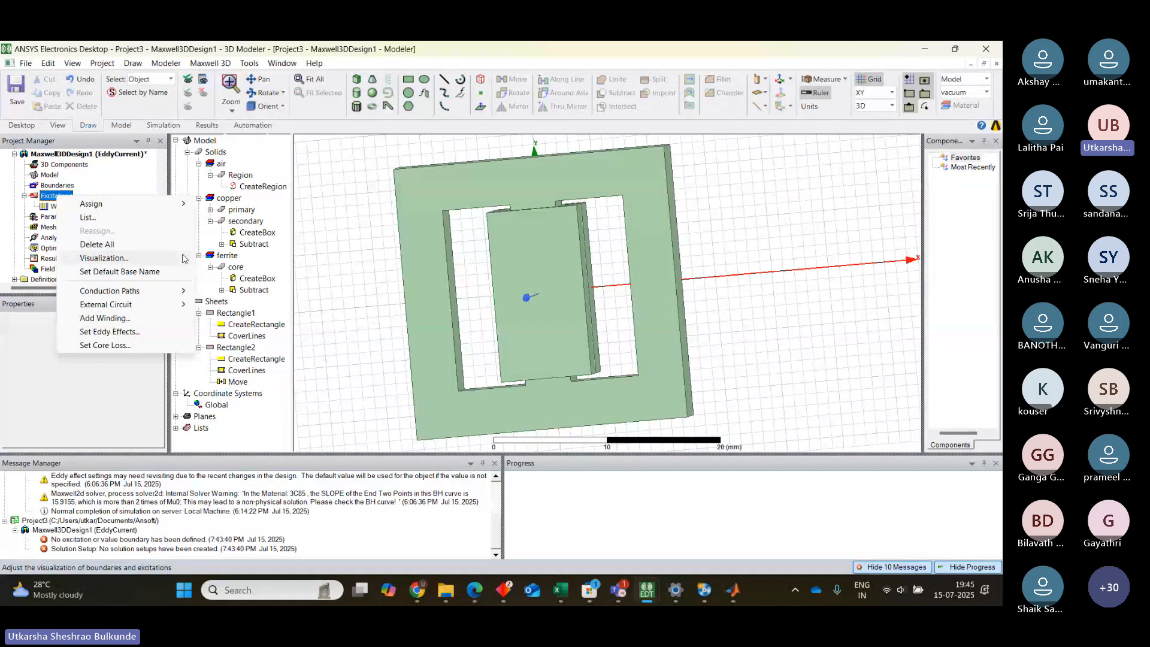
pyautogui.click(140, 321)
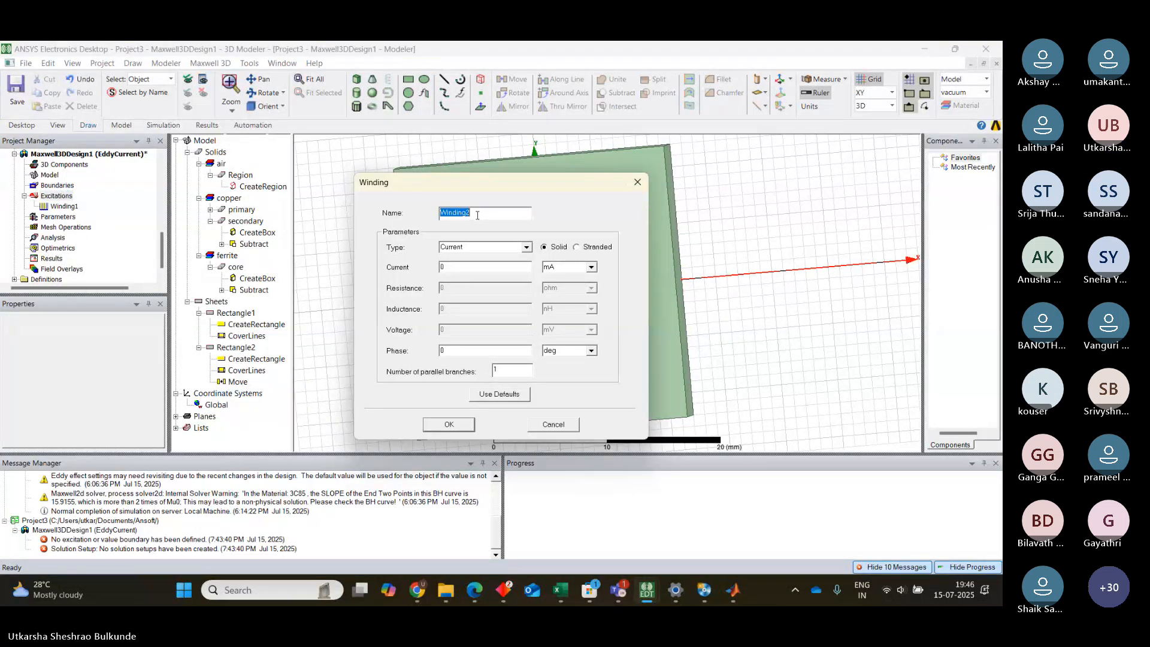
pyautogui.click(476, 264)
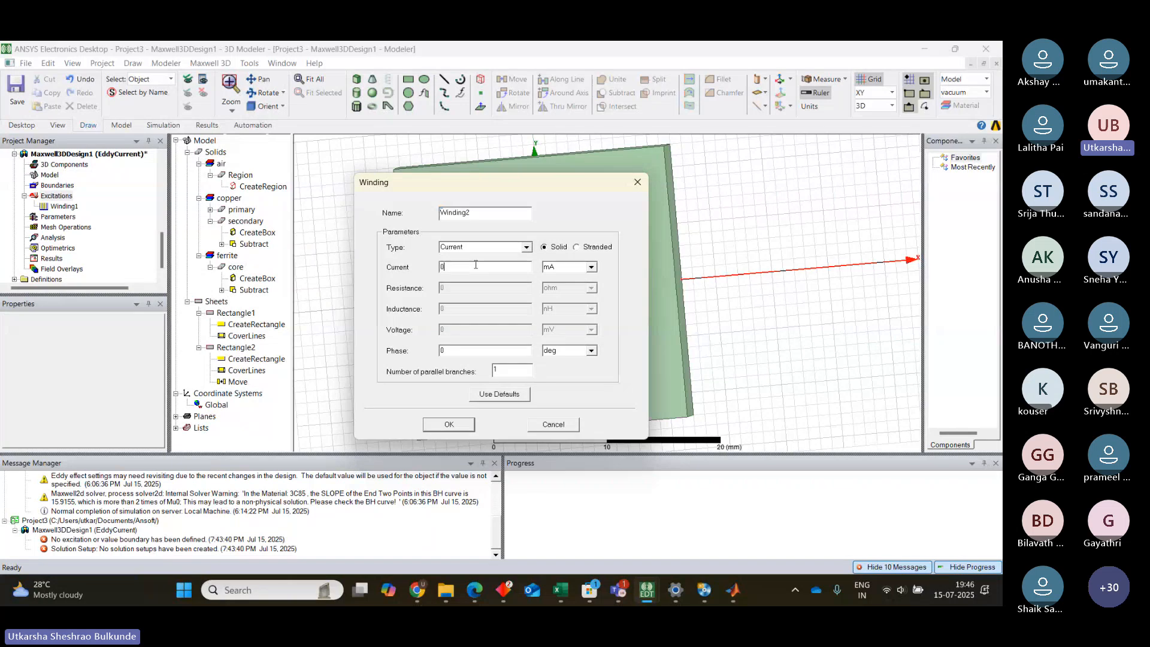
pyautogui.press('BackSpace')
pyautogui.write('10')
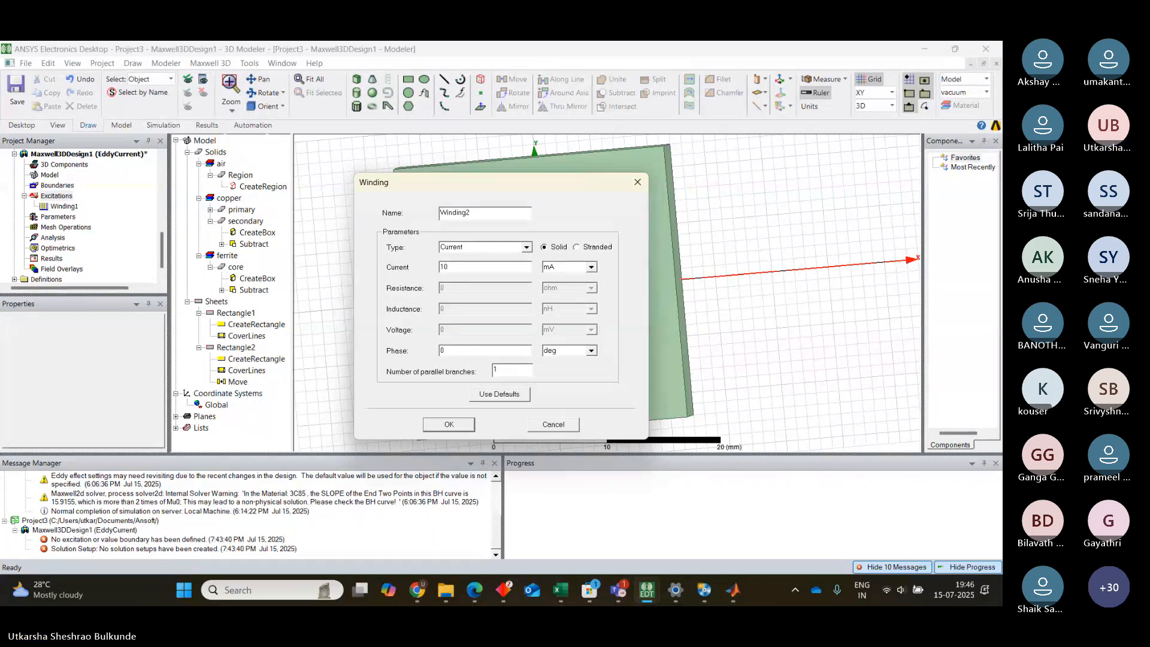
pyautogui.click(590, 267)
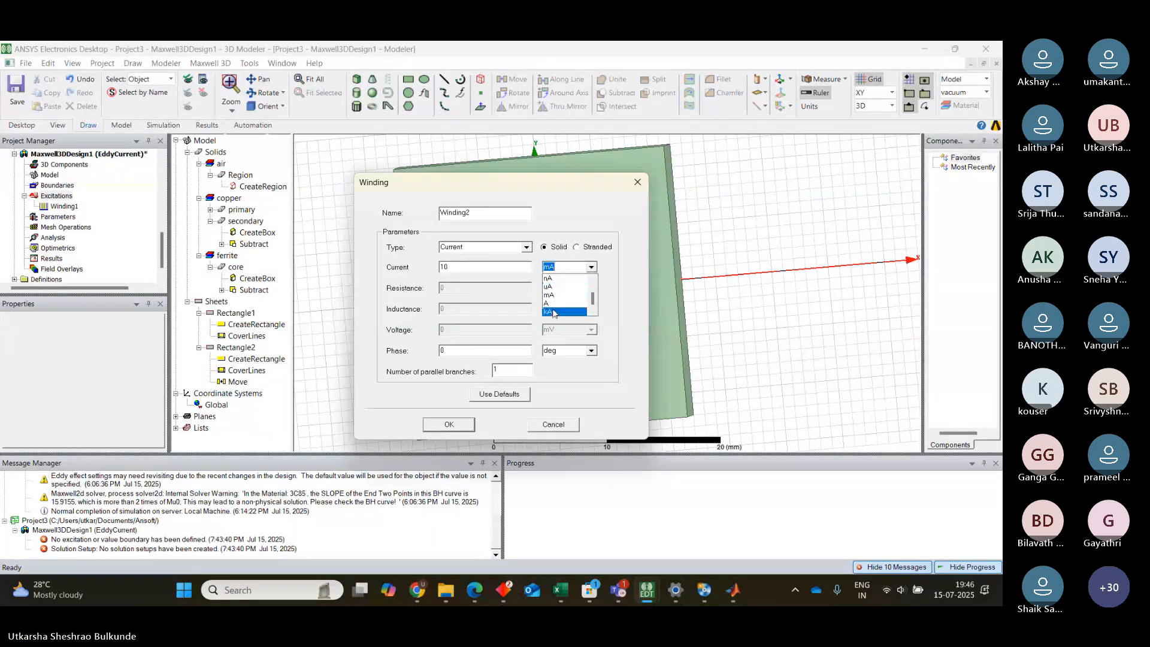
pyautogui.click(551, 303)
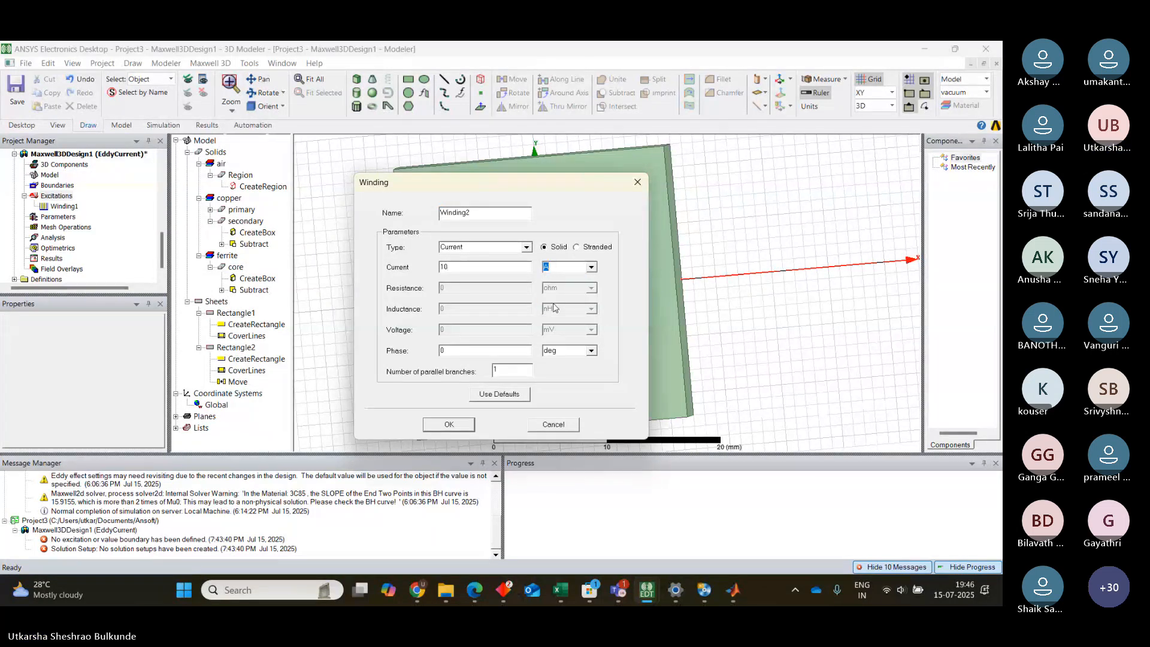
pyautogui.click(450, 425)
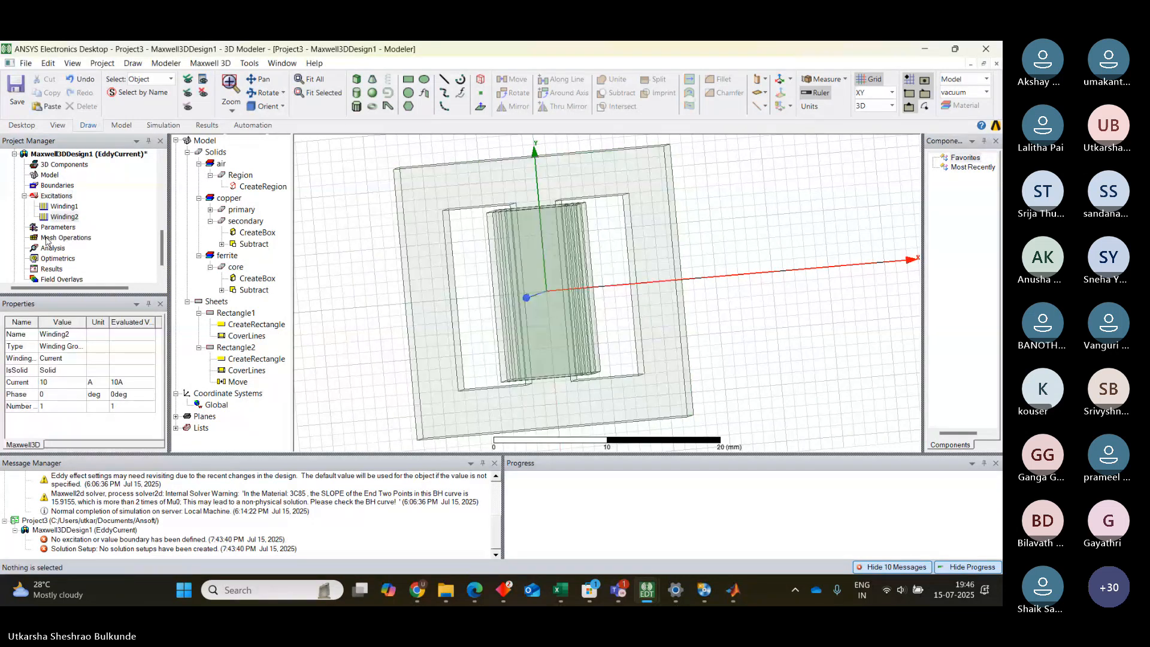
# Step: Rename the excitation Winding1 as Winding_Primary in its winding properties
pyautogui.click(68, 207)
pyautogui.rightClick(69, 207)
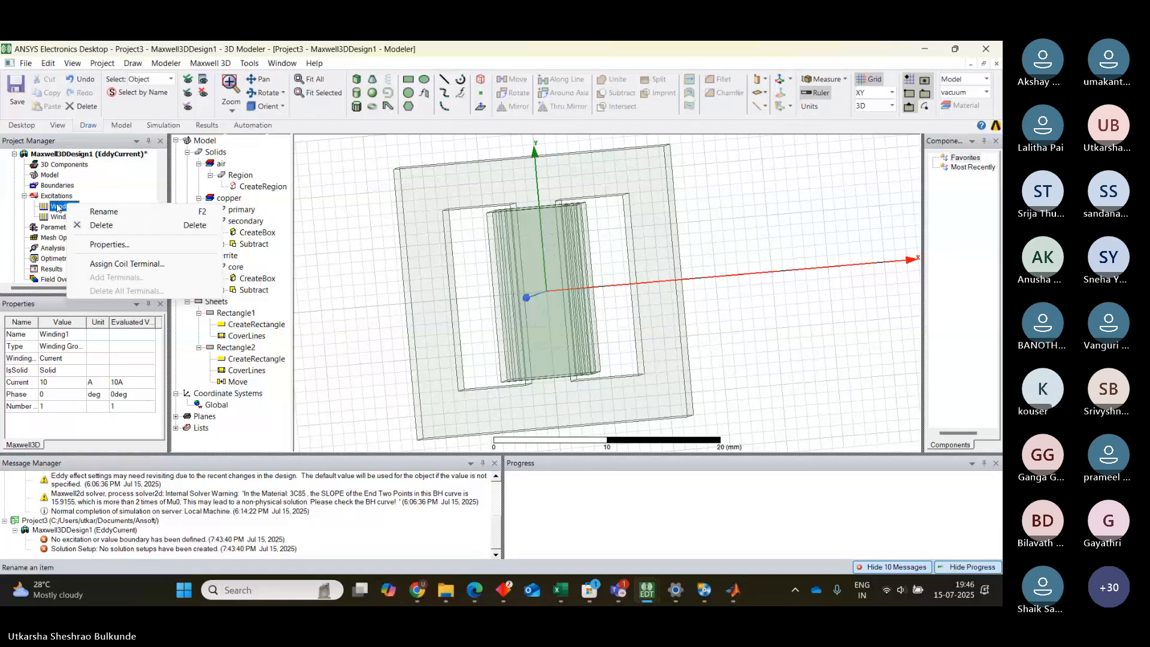
pyautogui.click(109, 244)
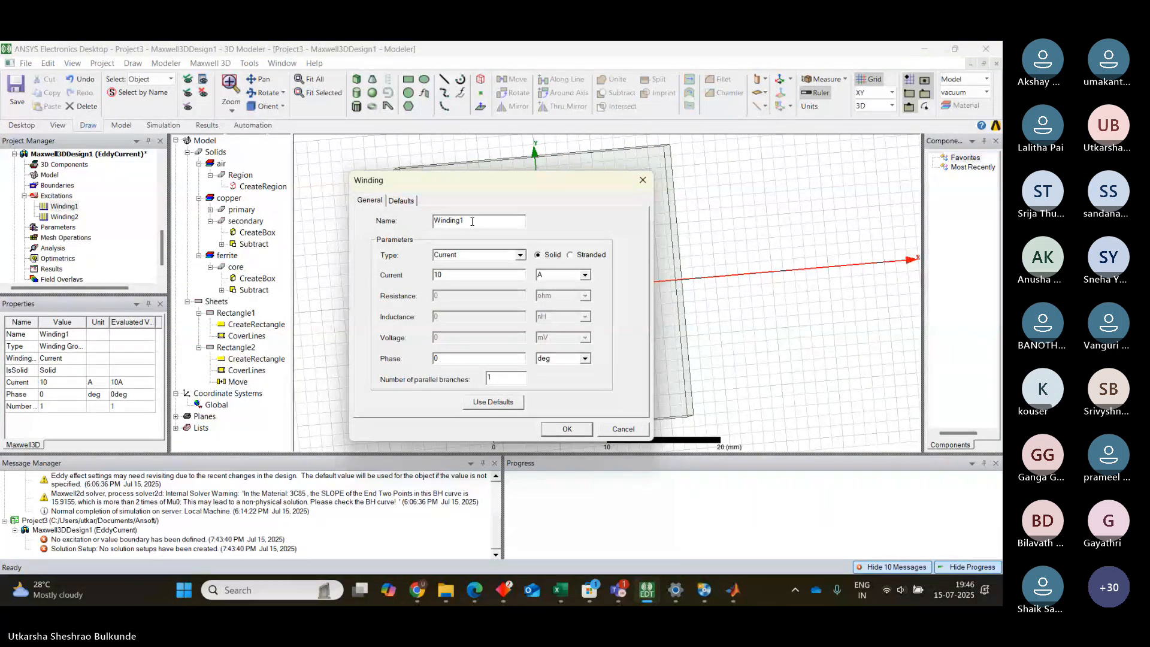
pyautogui.press('BackSpace')
pyautogui.write('_')
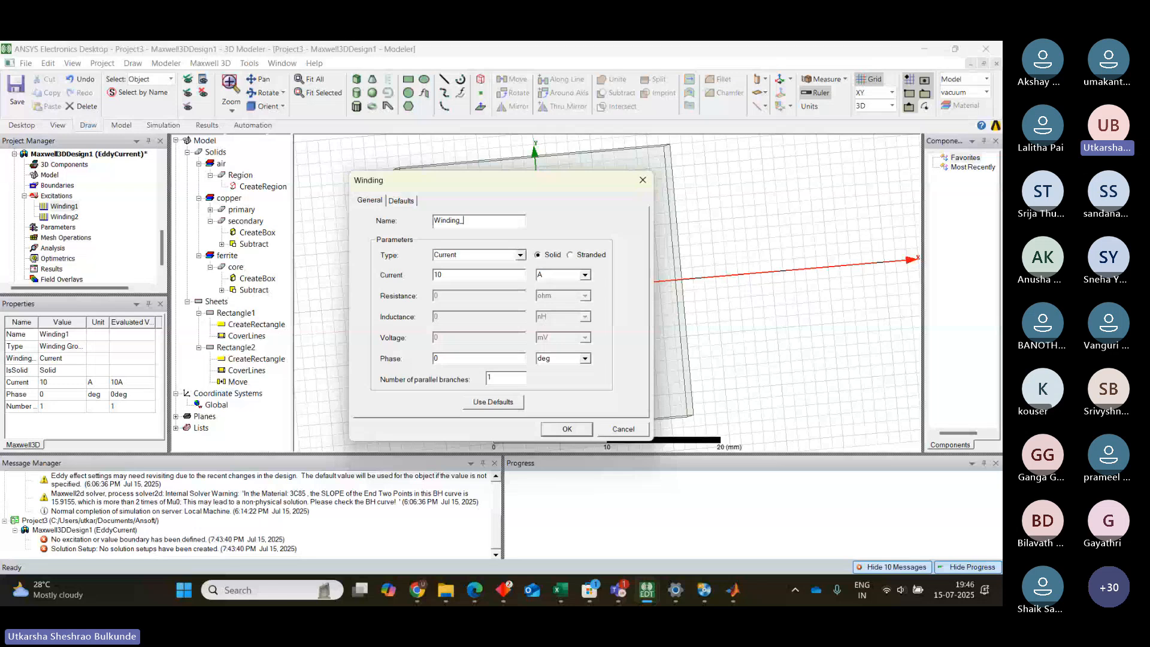
pyautogui.write('Primary')
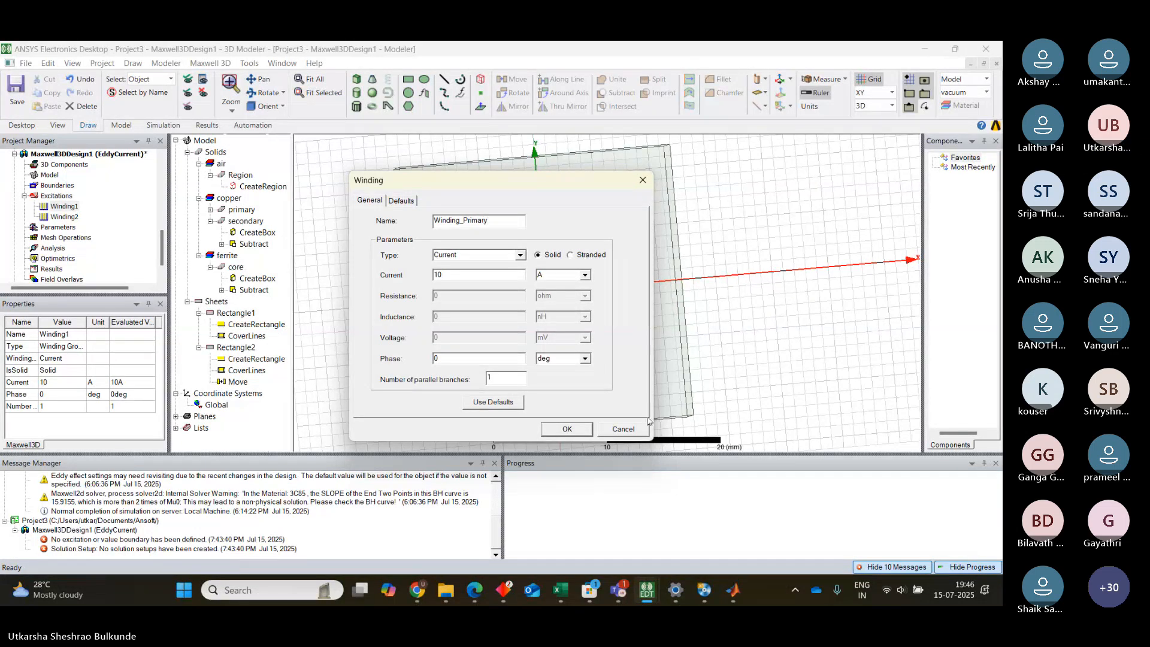
pyautogui.click(567, 429)
# Step: Rename the excitation Winding2 as Winding_secondary in the project tree
pyautogui.rightClick(66, 217)
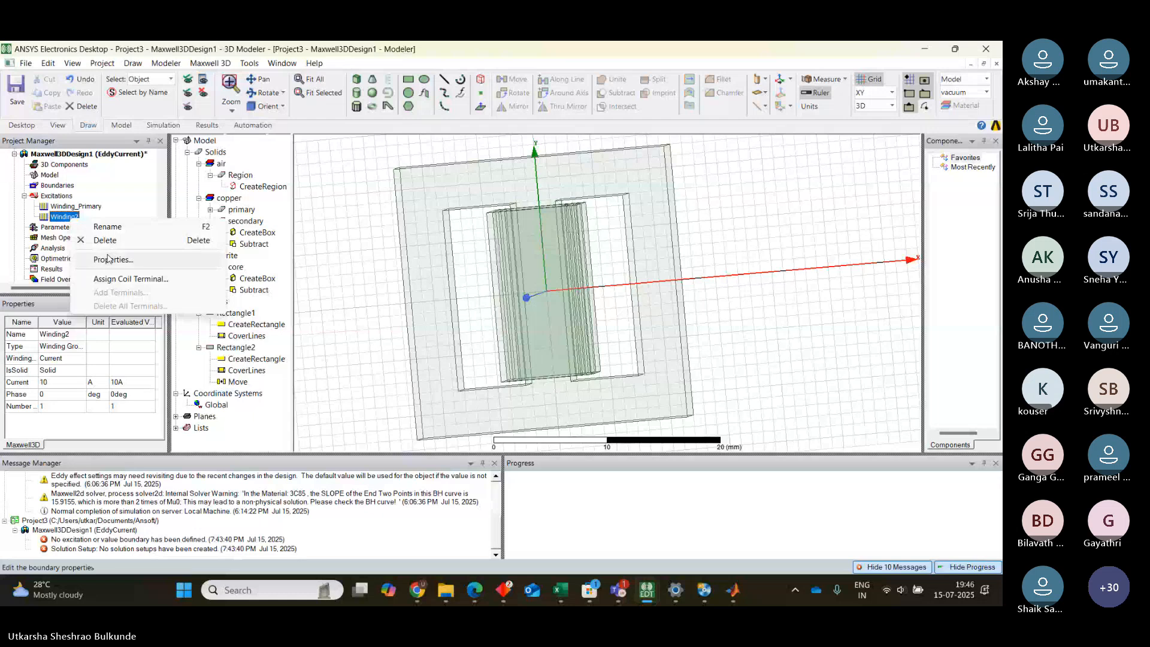
pyautogui.click(108, 228)
pyautogui.click(81, 218)
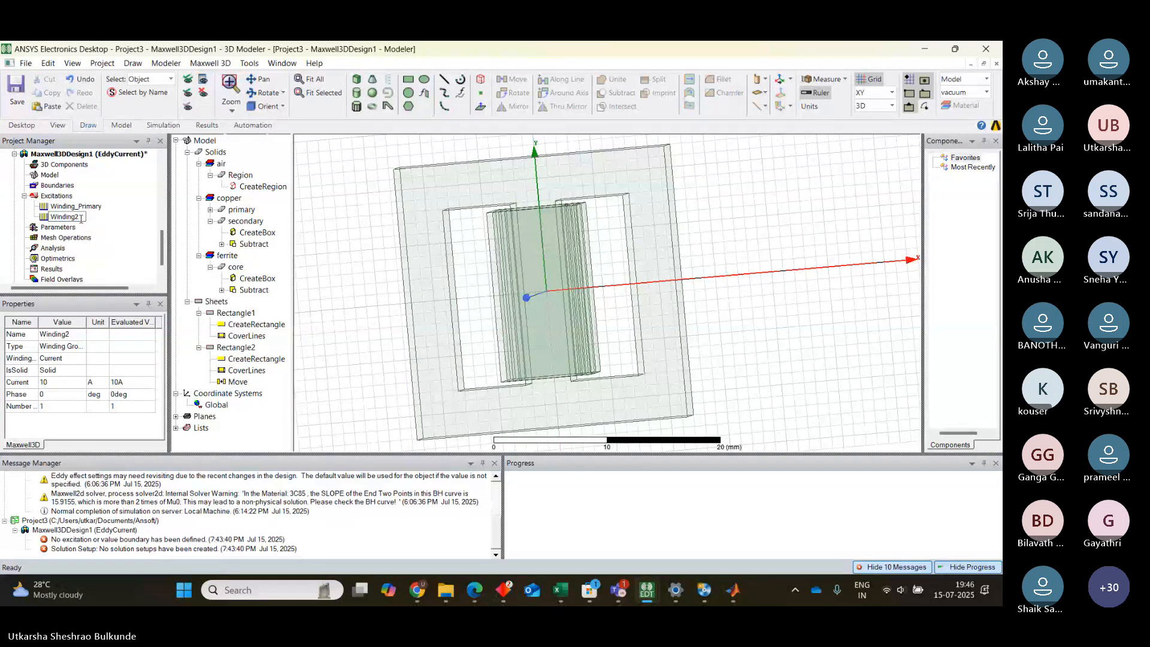
pyautogui.press('BackSpace')
pyautogui.write('_secondary')
pyautogui.click(345, 189)
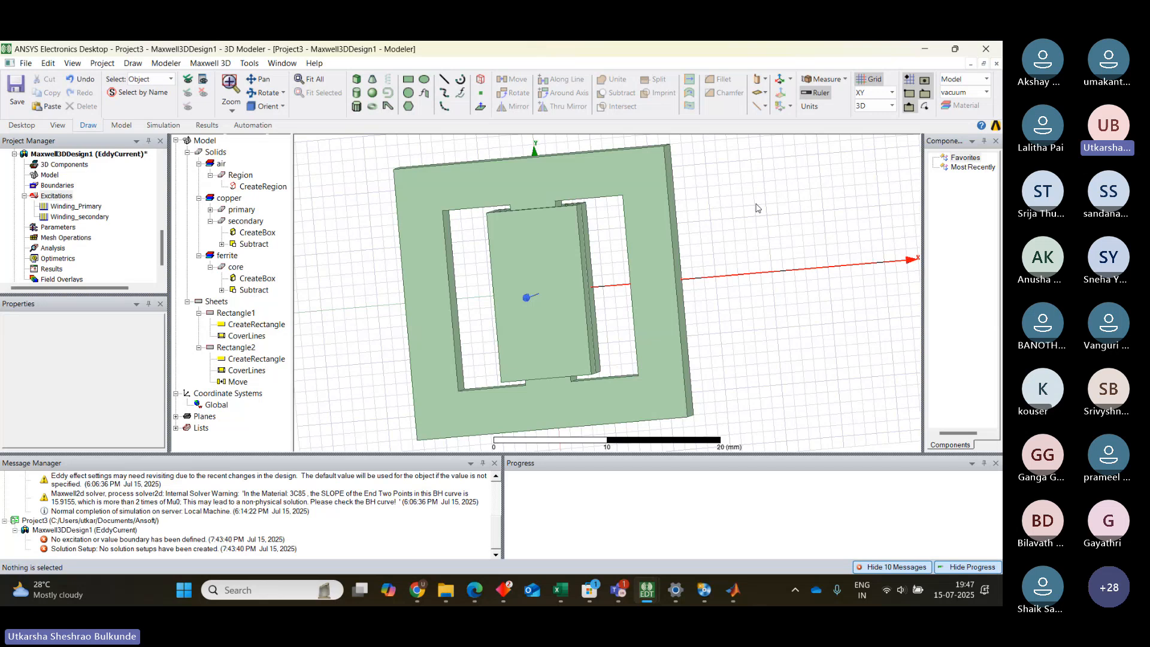
pyautogui.click(587, 250)
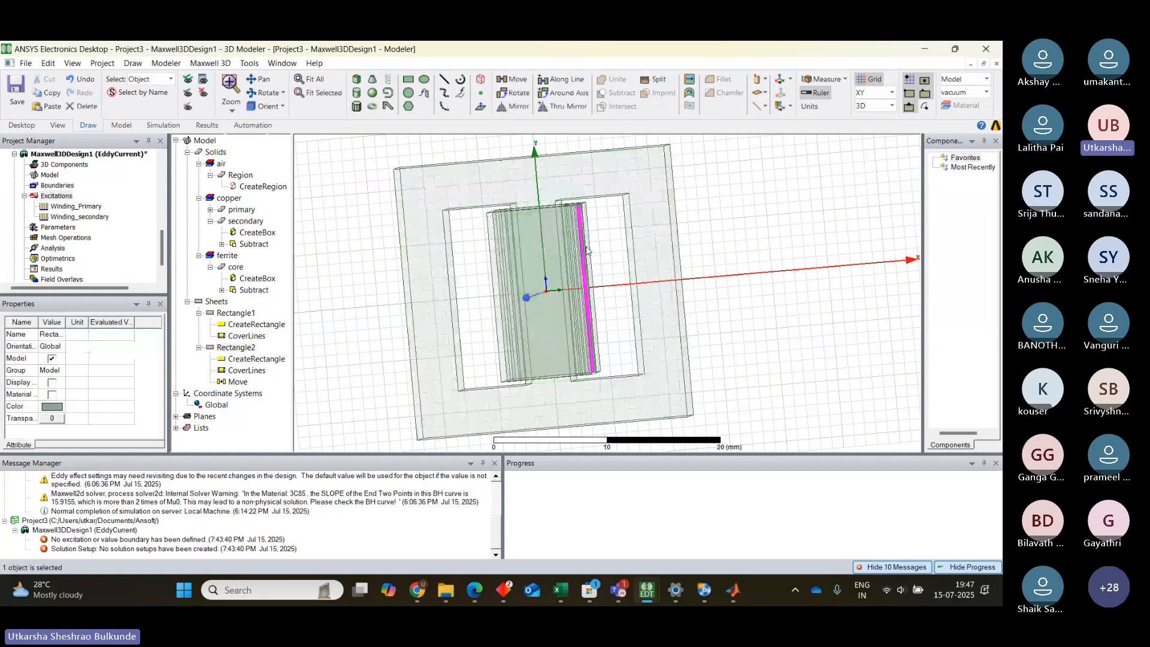
pyautogui.click(257, 302)
pyautogui.click(233, 313)
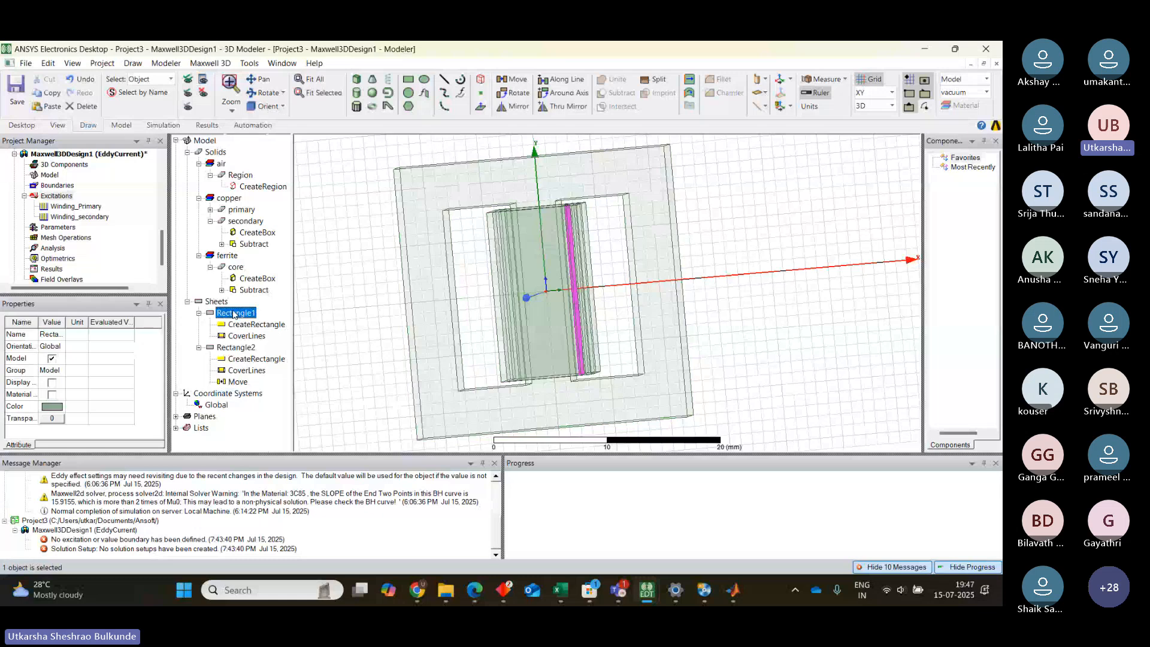
pyautogui.rightClick(234, 313)
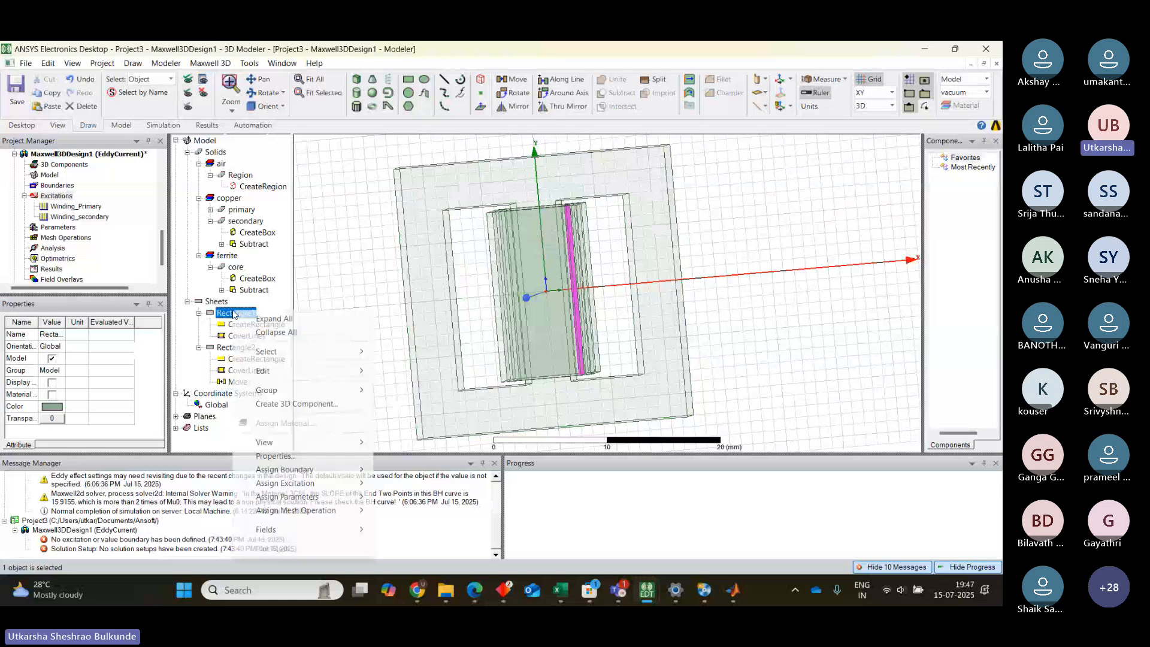
pyautogui.click(333, 257)
pyautogui.click(334, 256)
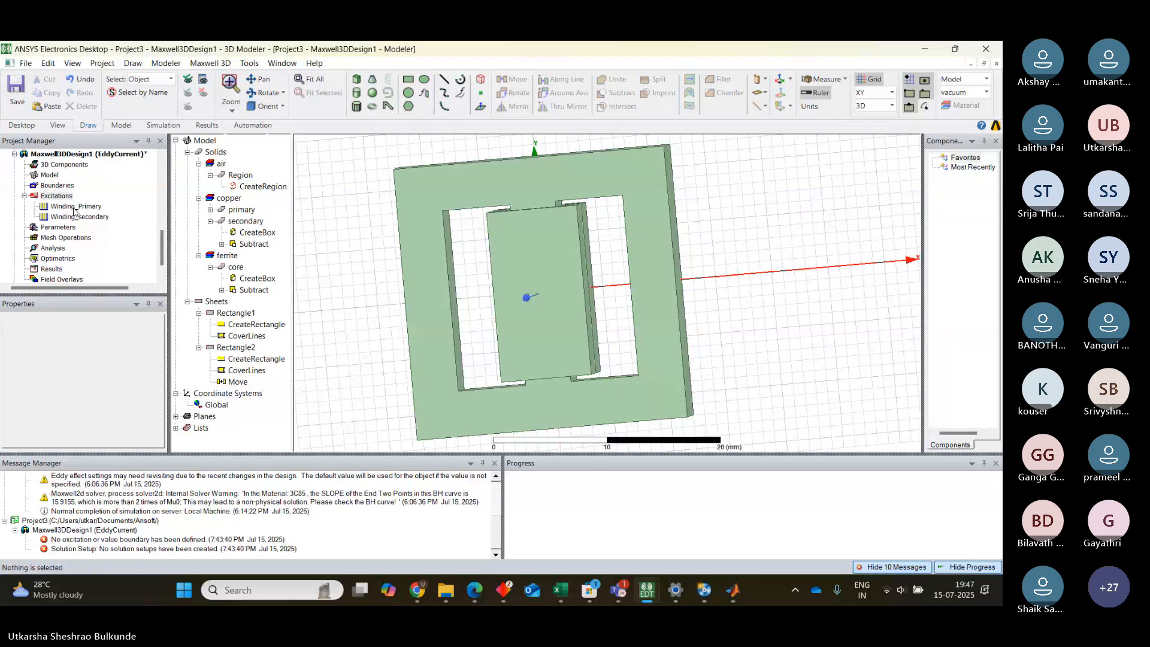
pyautogui.click(236, 314)
pyautogui.rightClick(236, 315)
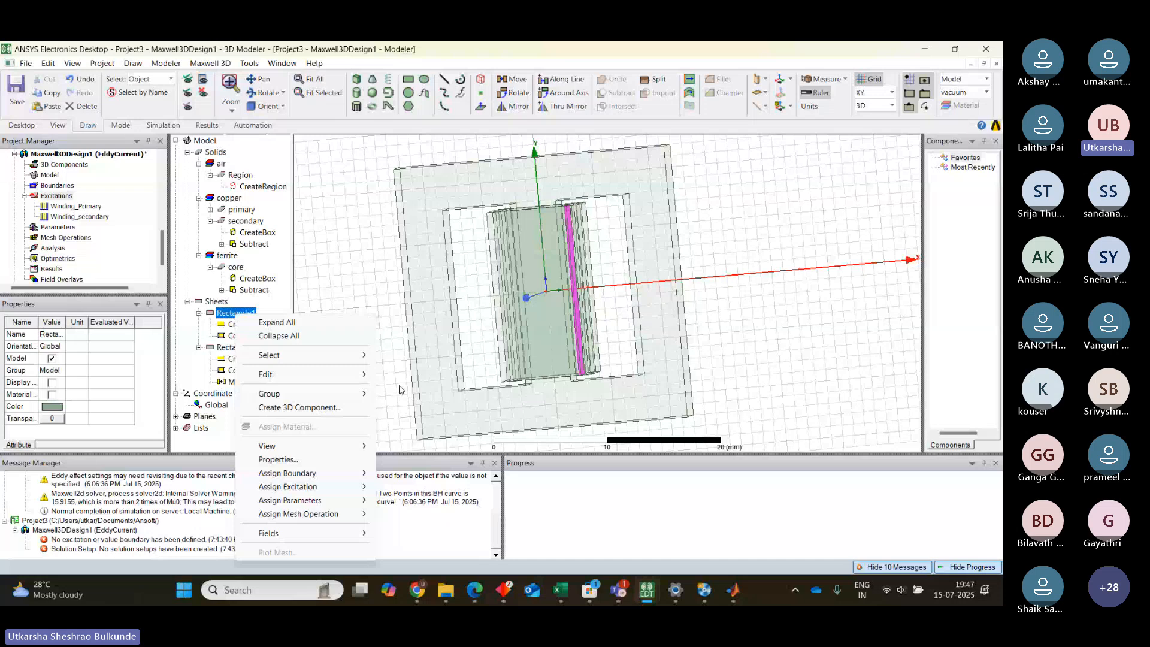
pyautogui.doubleClick(76, 207)
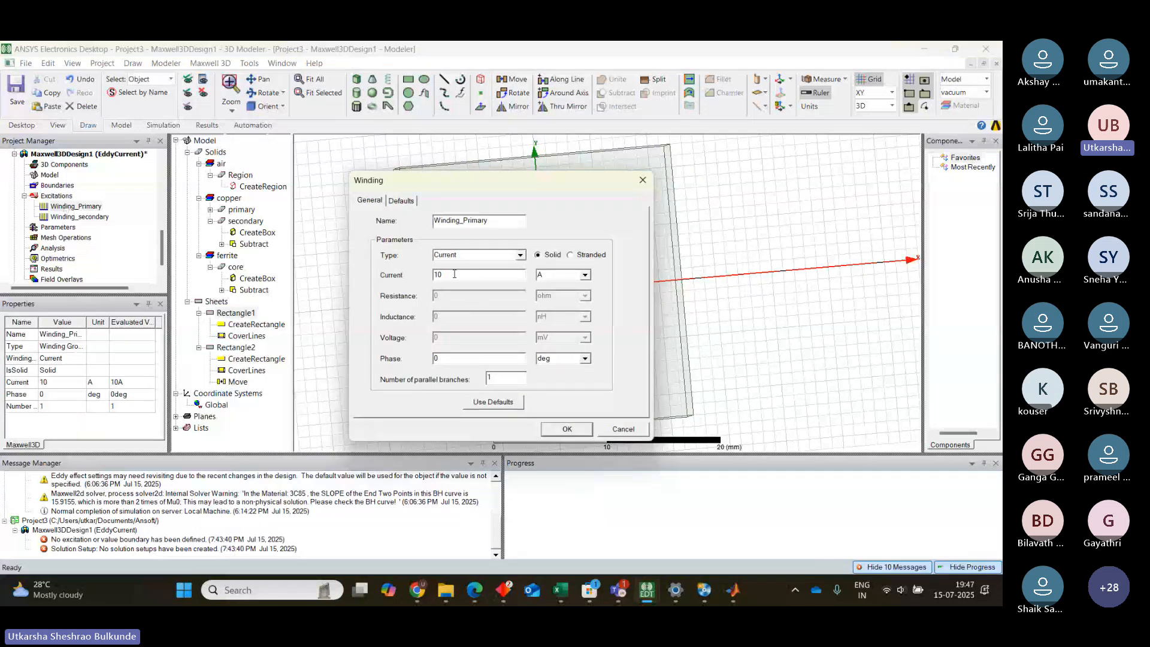
pyautogui.moveTo(422, 590)
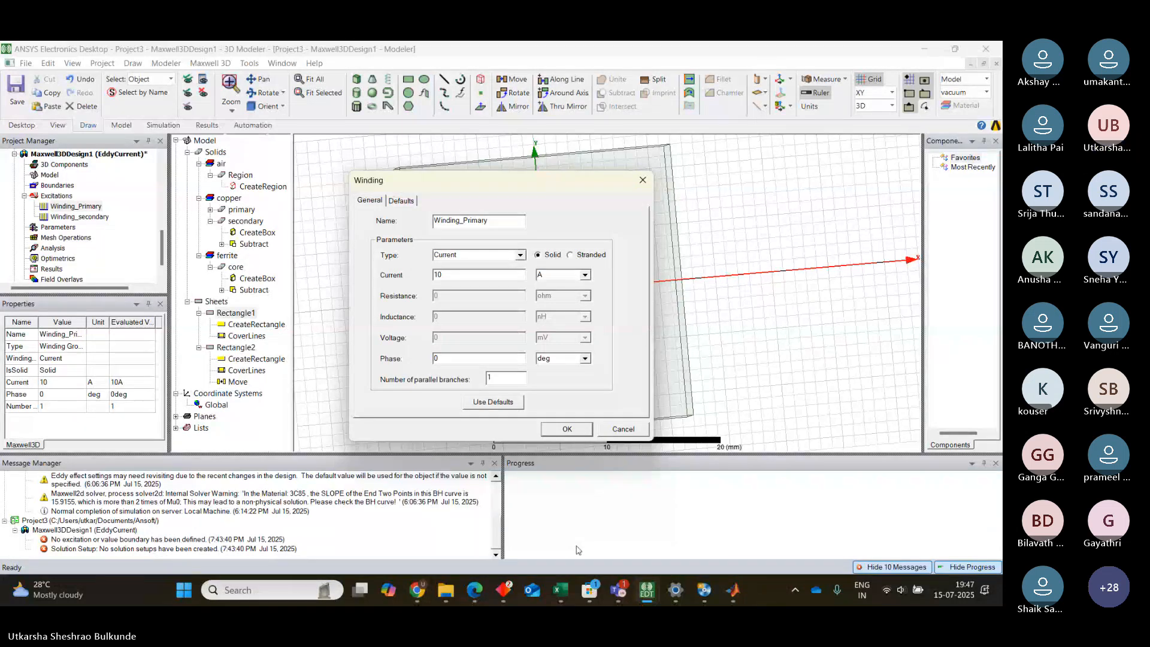
pyautogui.click(643, 180)
# Step: Switch to the other Ansys Electronics Desktop window and check the Primary_1 excitation and design variables of the 2D transformer_1_Parametric design
pyautogui.moveTo(161, 234); pyautogui.dragTo(167, 279)
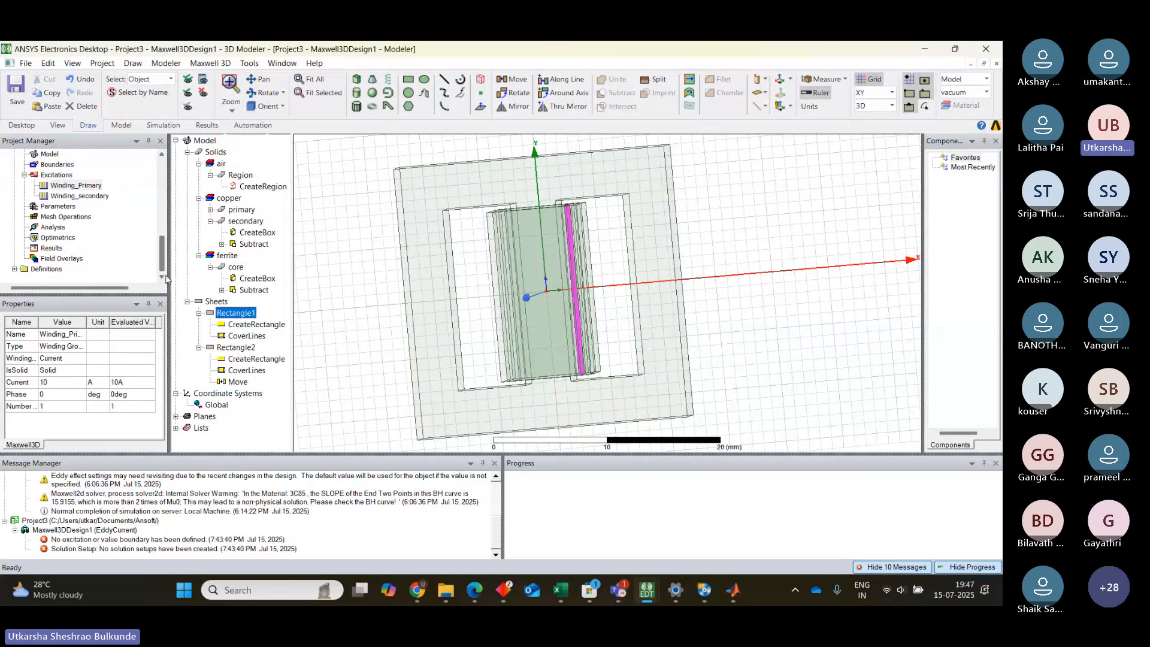
pyautogui.moveTo(657, 595)
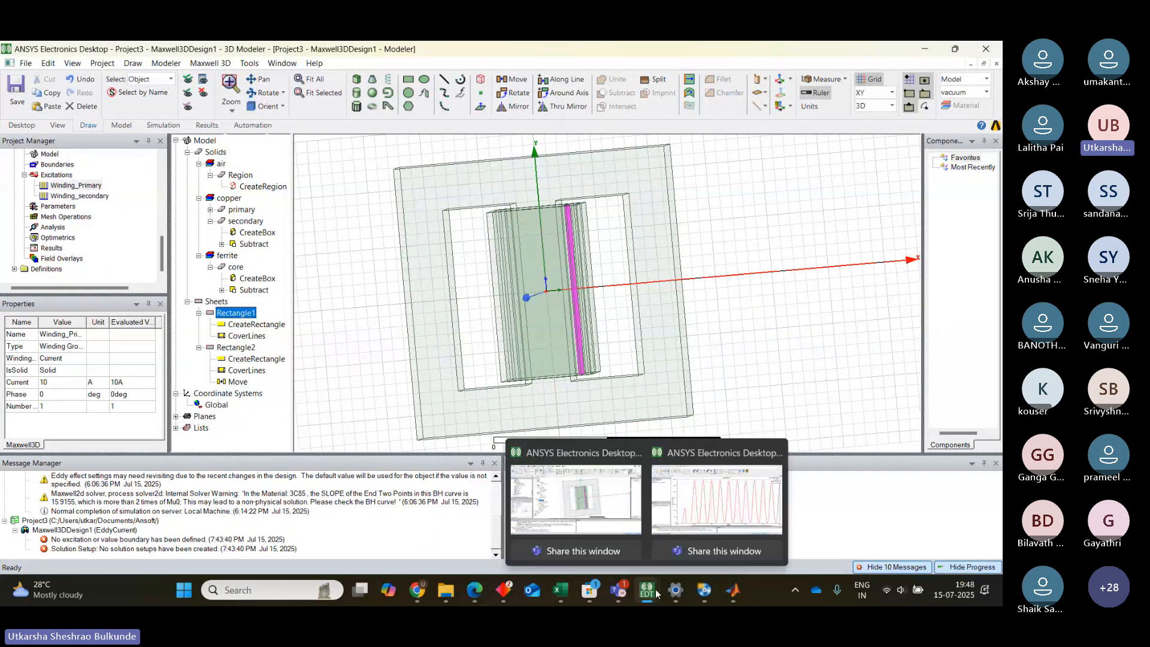
pyautogui.moveTo(693, 490)
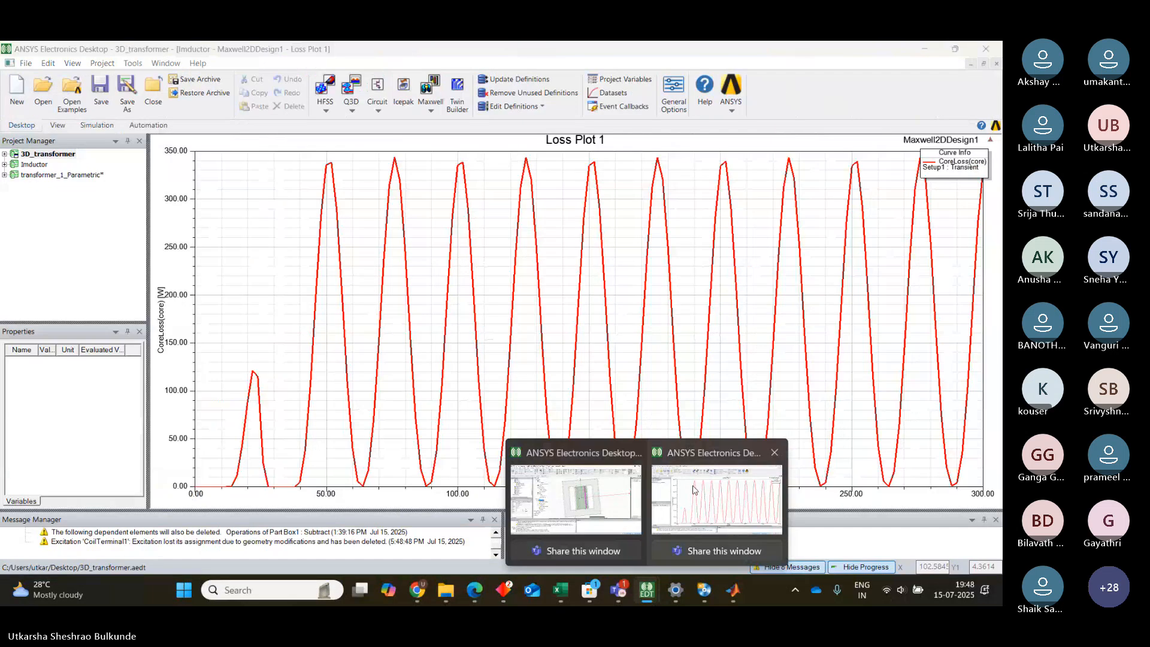
pyautogui.click(693, 490)
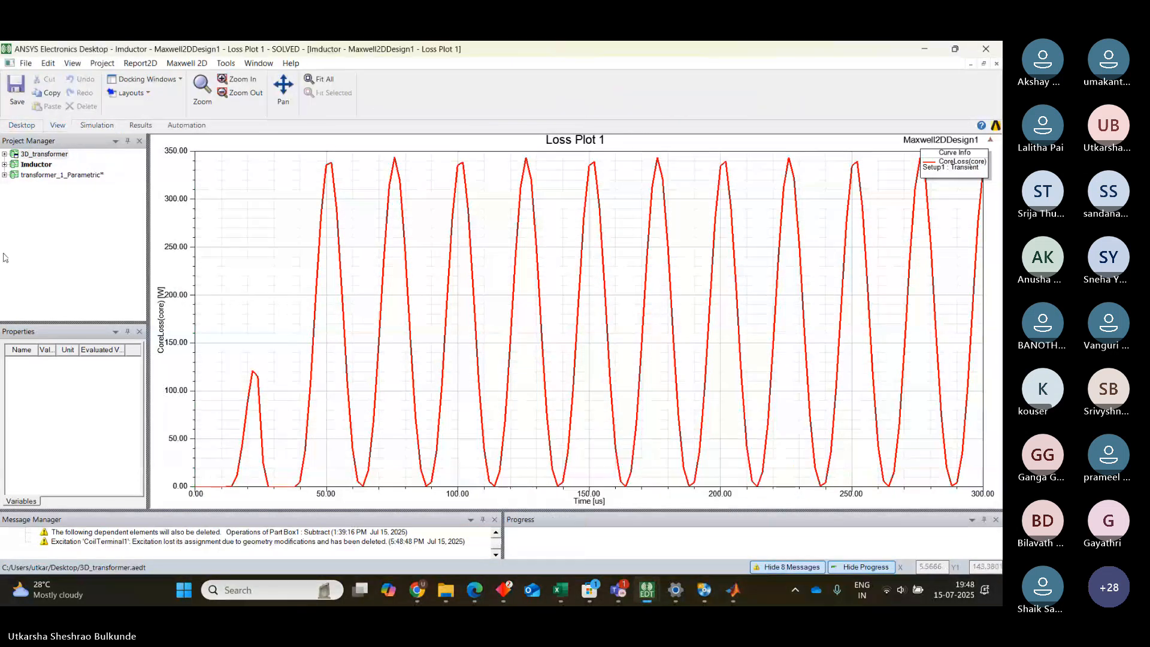
pyautogui.click(5, 174)
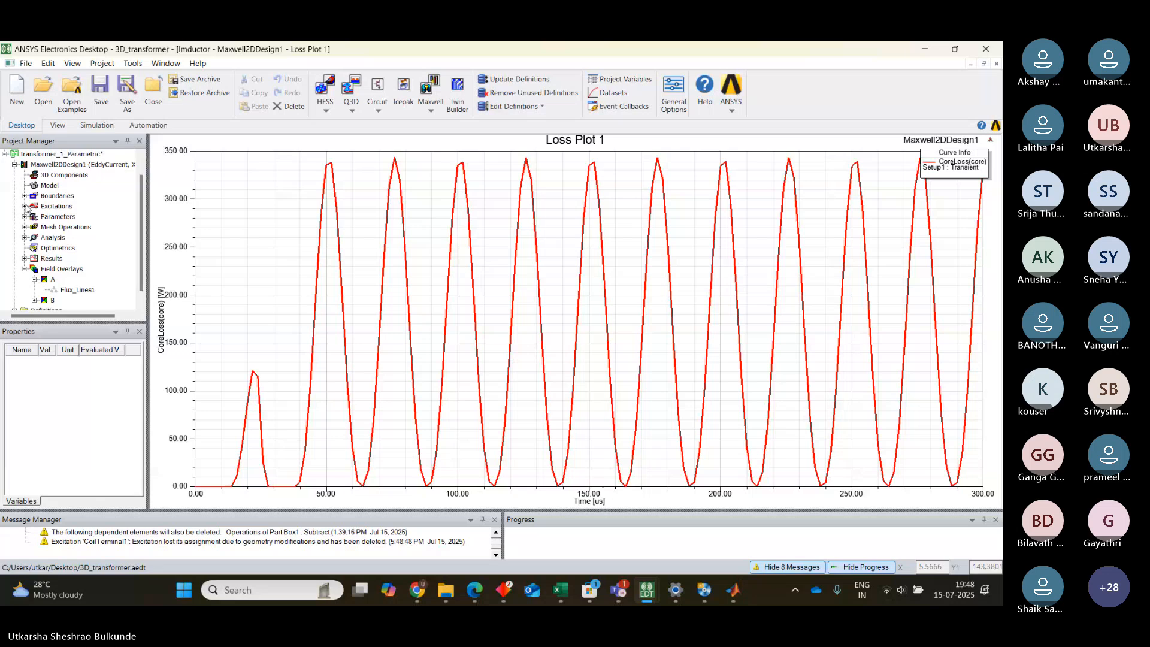
pyautogui.click(25, 206)
pyautogui.doubleClick(65, 207)
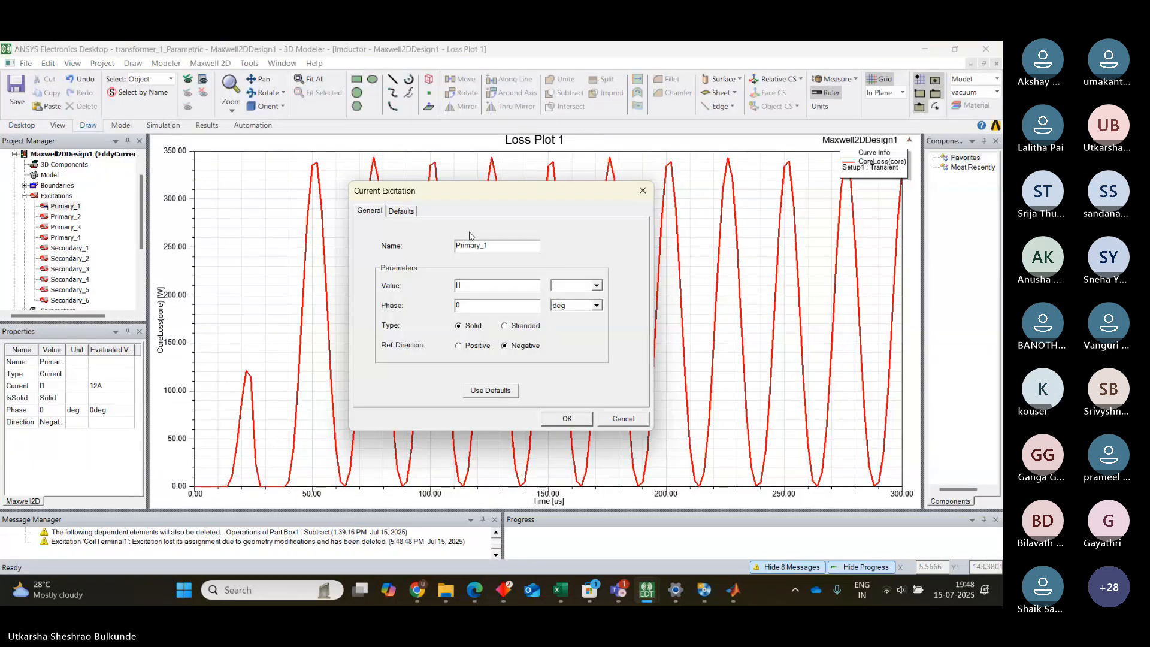
pyautogui.click(648, 197)
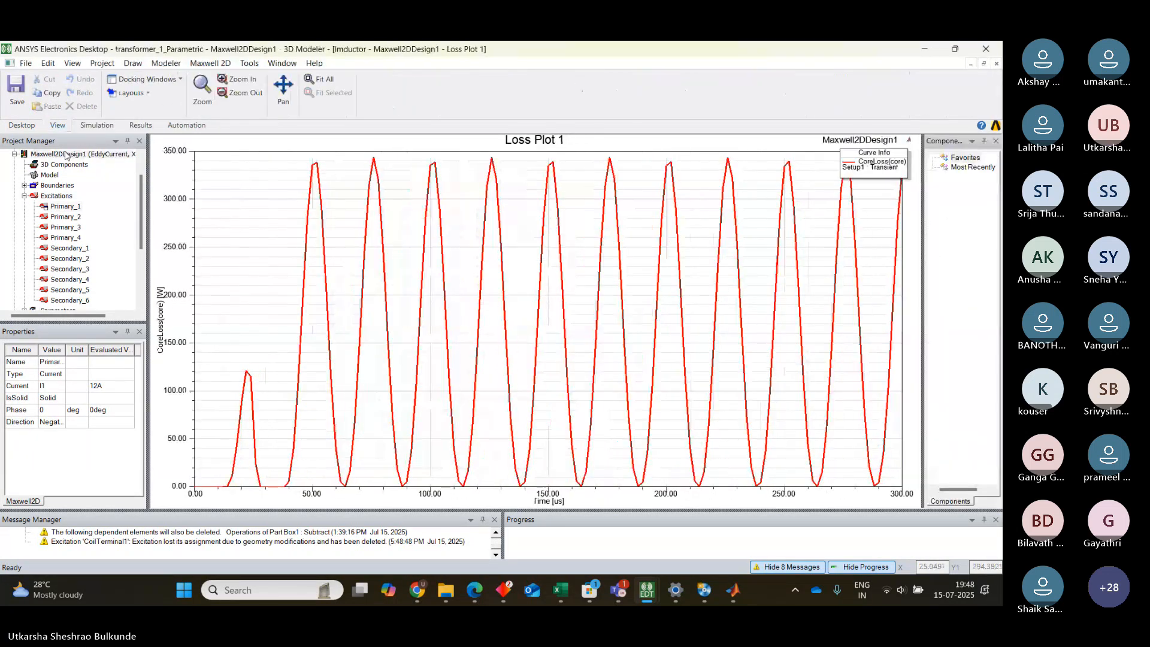
pyautogui.doubleClick(65, 155)
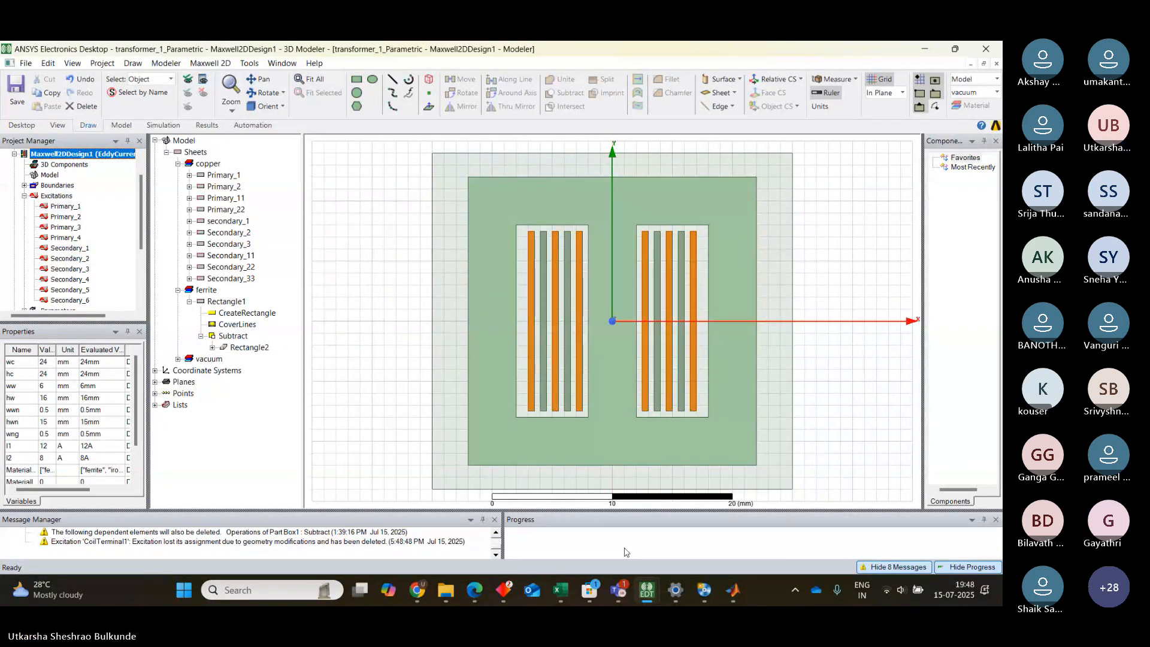
# Step: Return to the Project3 3D transformer window and set the current of Winding_Primary to 12 A
pyautogui.moveTo(646, 588)
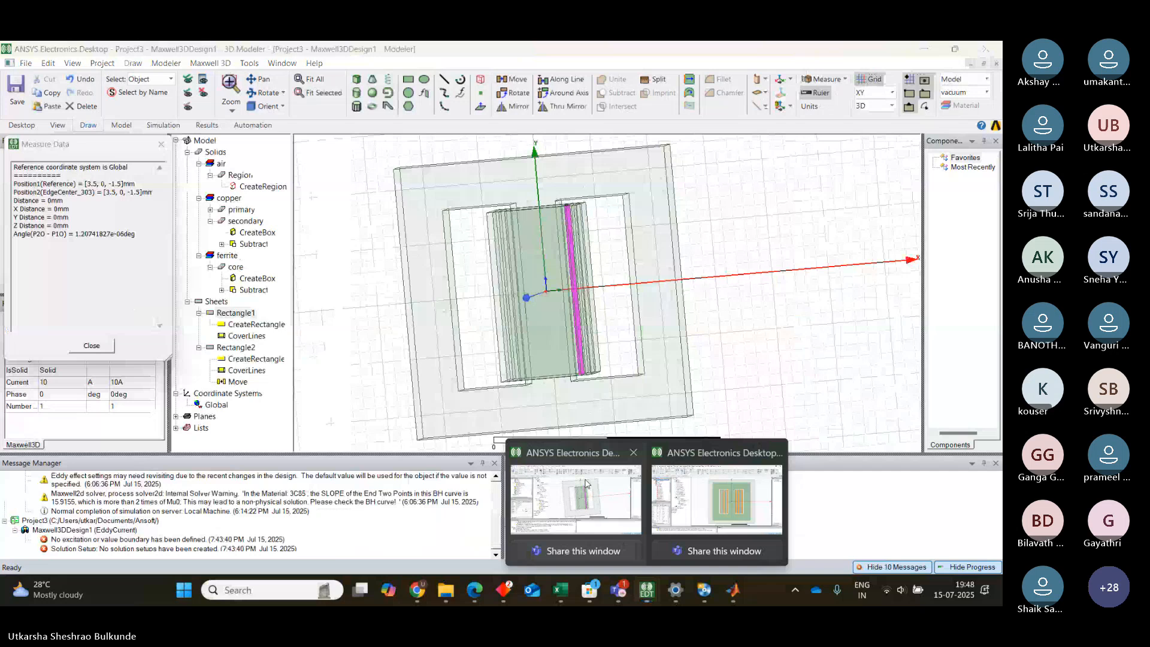
pyautogui.click(586, 484)
pyautogui.doubleClick(77, 185)
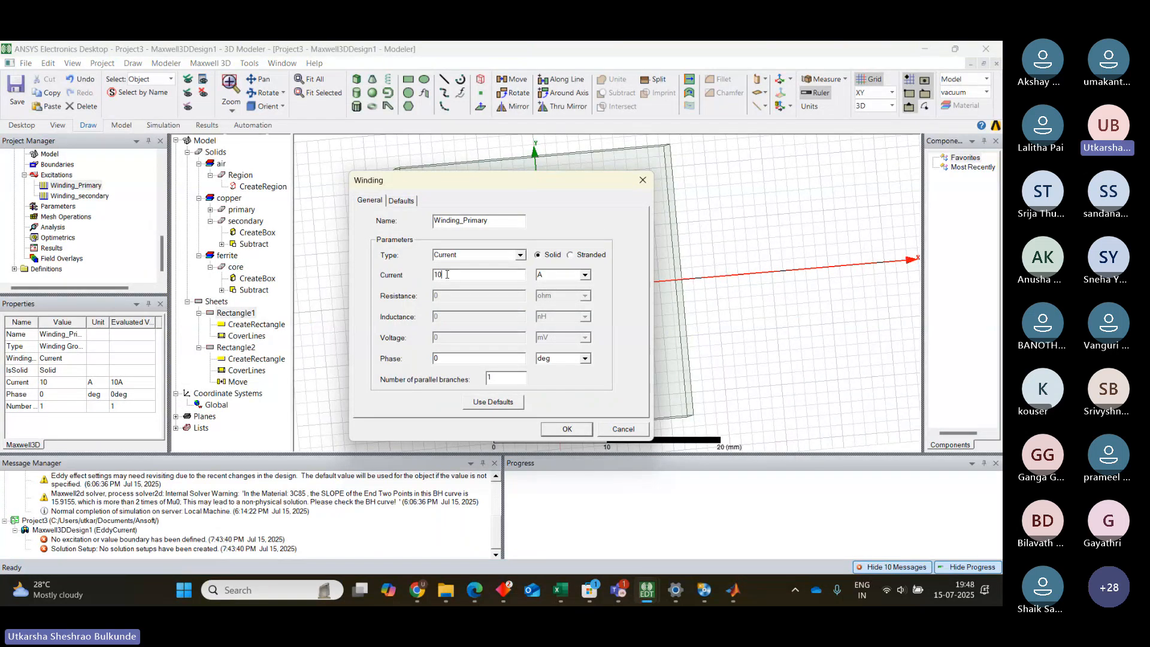
pyautogui.press('BackSpace')
pyautogui.write('2')
pyautogui.click(562, 427)
# Step: Set the current of Winding_secondary to 8 A and accept the winding settings
pyautogui.doubleClick(84, 197)
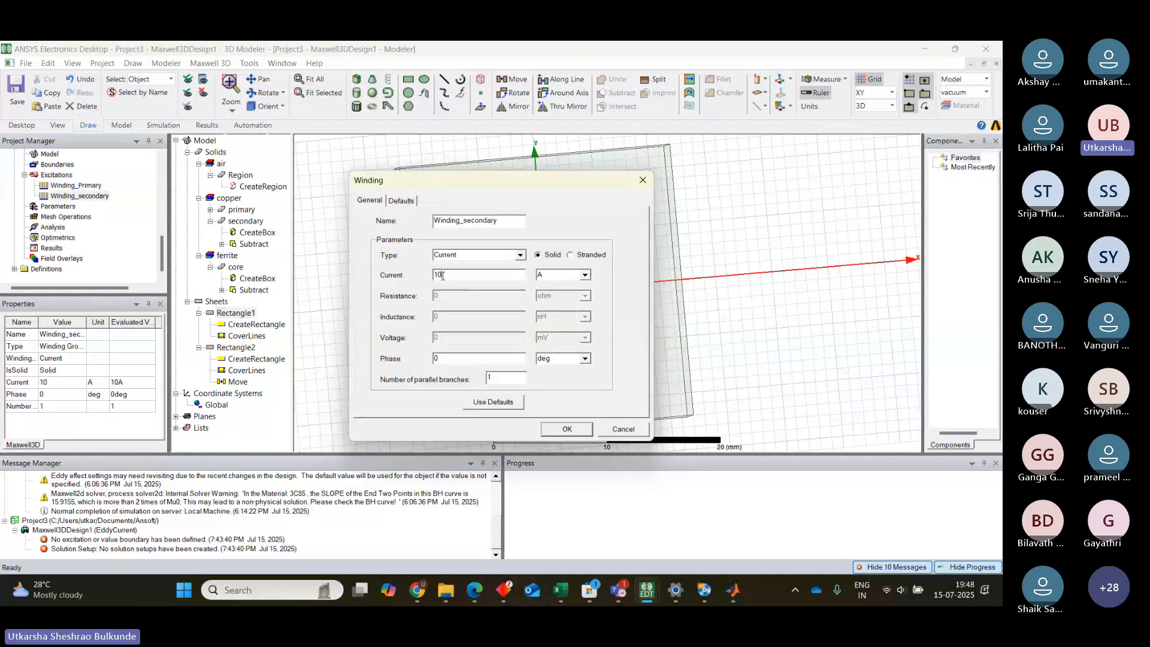
pyautogui.click(443, 276)
pyautogui.press('BackSpace')
pyautogui.press('BackSpace')
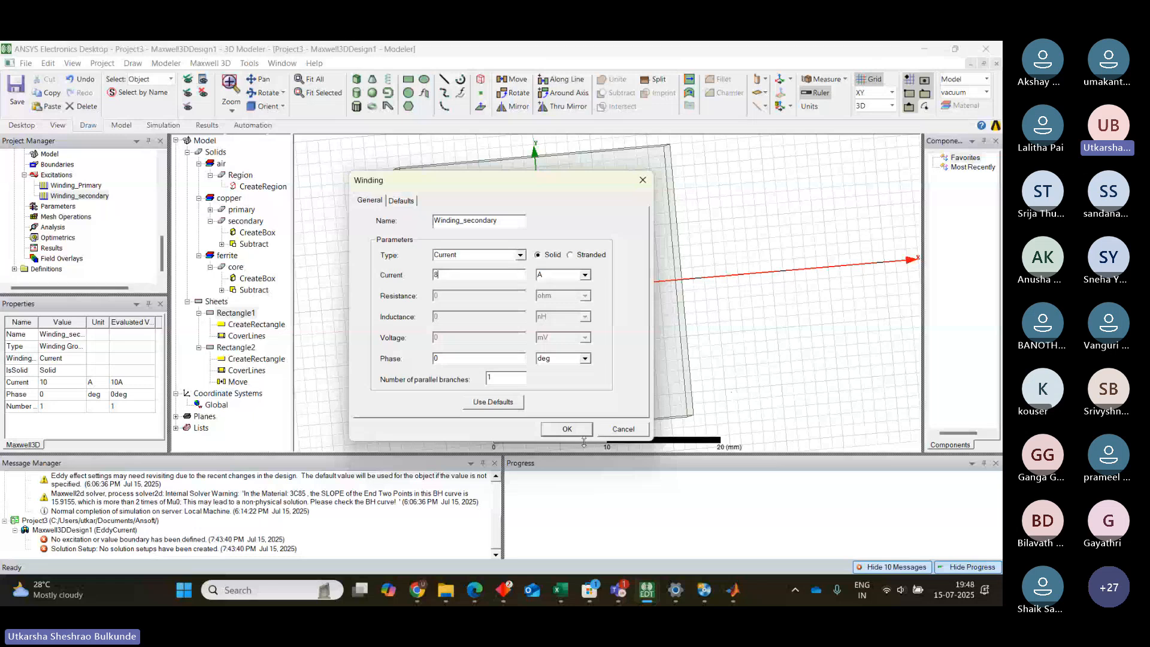
pyautogui.click(570, 429)
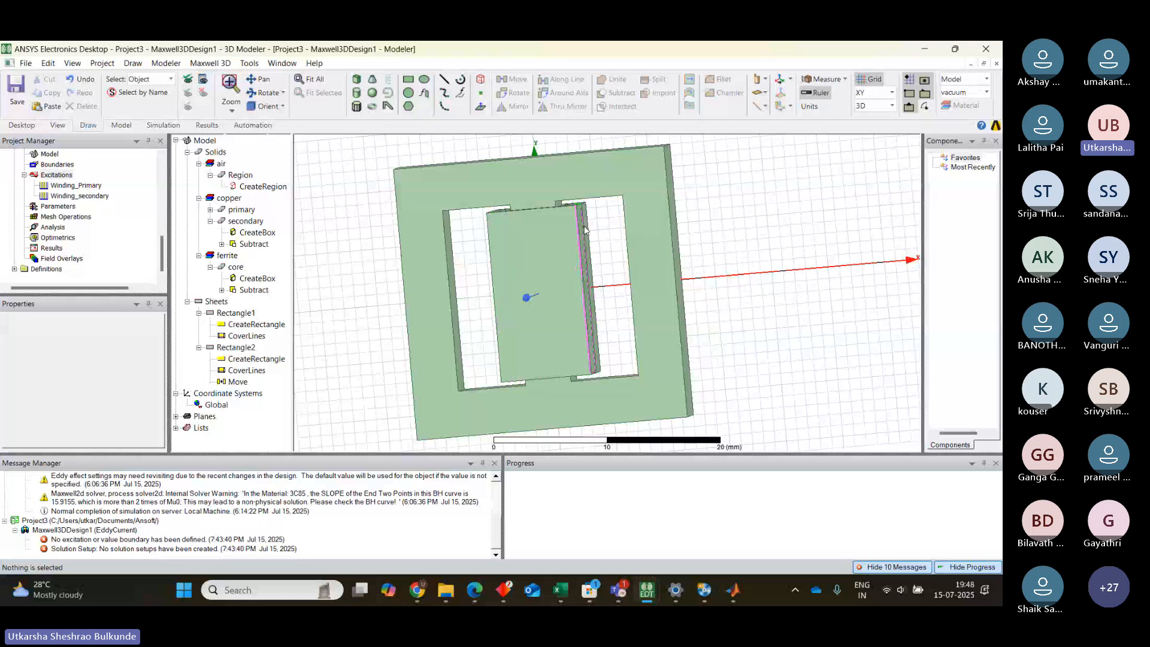
# Step: Start a coil terminal excitation on the primary winding's cross-section sheet (Rectangle2) and name it Primary
pyautogui.click(585, 228)
pyautogui.rightClick(581, 232)
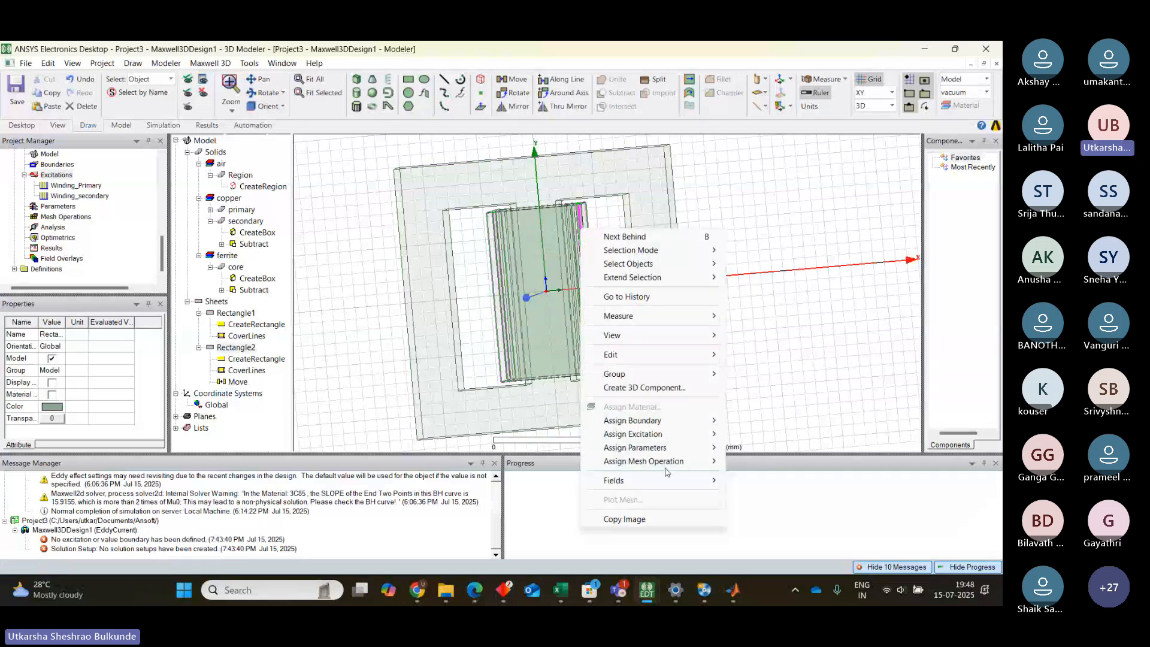
pyautogui.moveTo(689, 434)
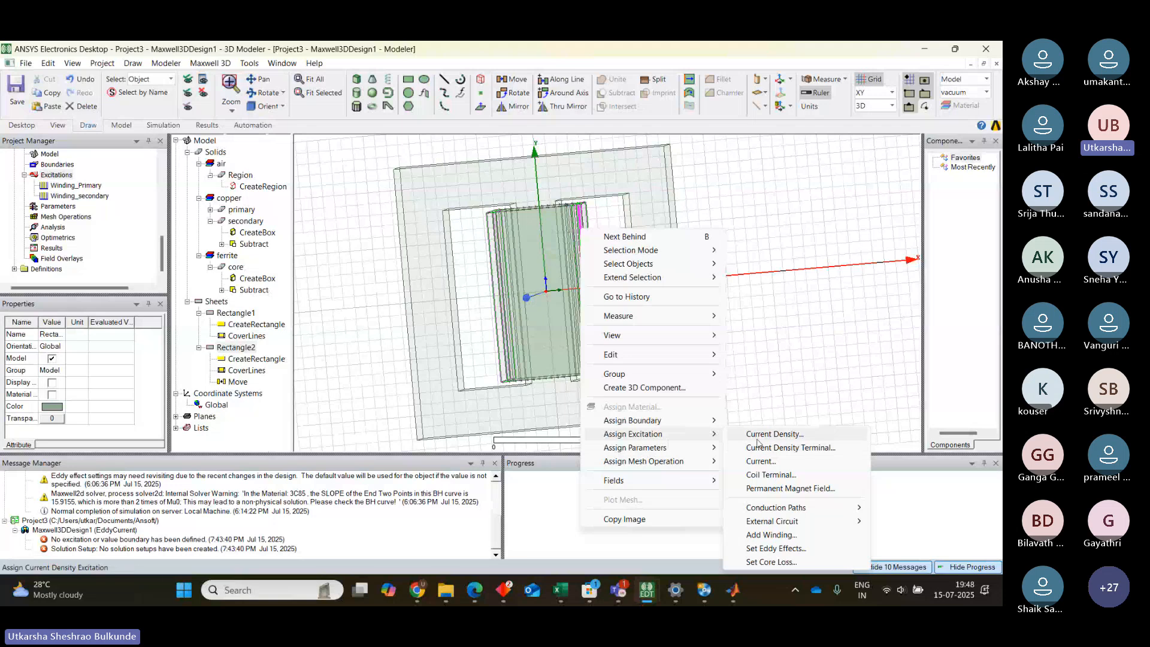
pyautogui.click(758, 476)
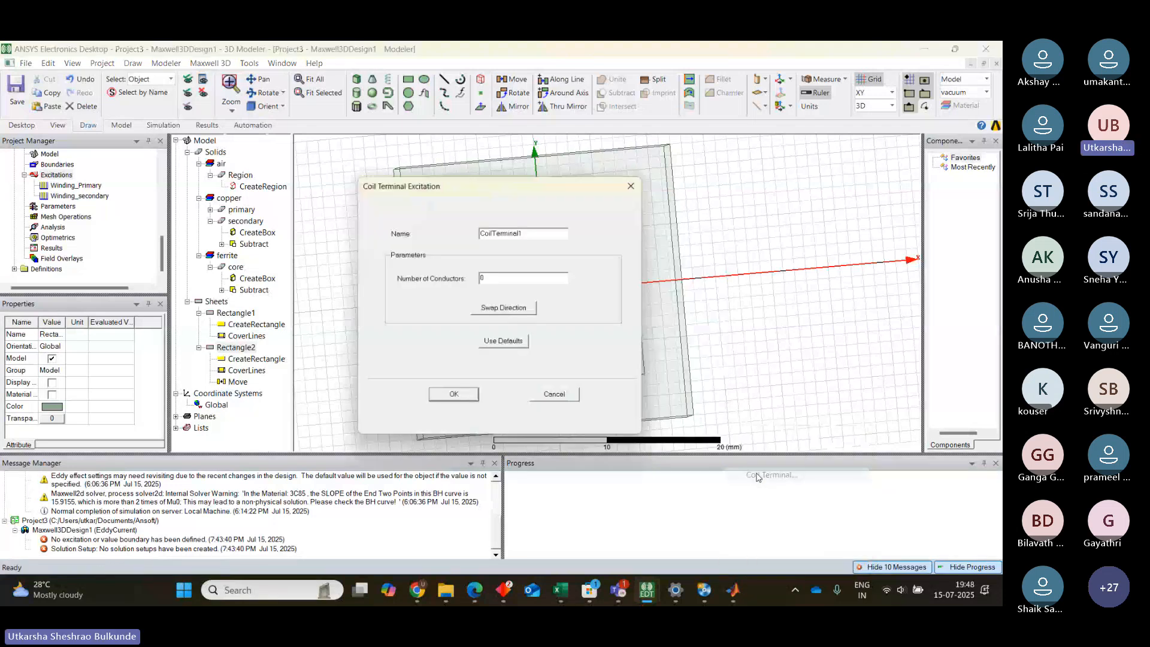
pyautogui.click(538, 233)
pyautogui.press('BackSpace')
pyautogui.press('BackSpace')
pyautogui.press('BackSpace')
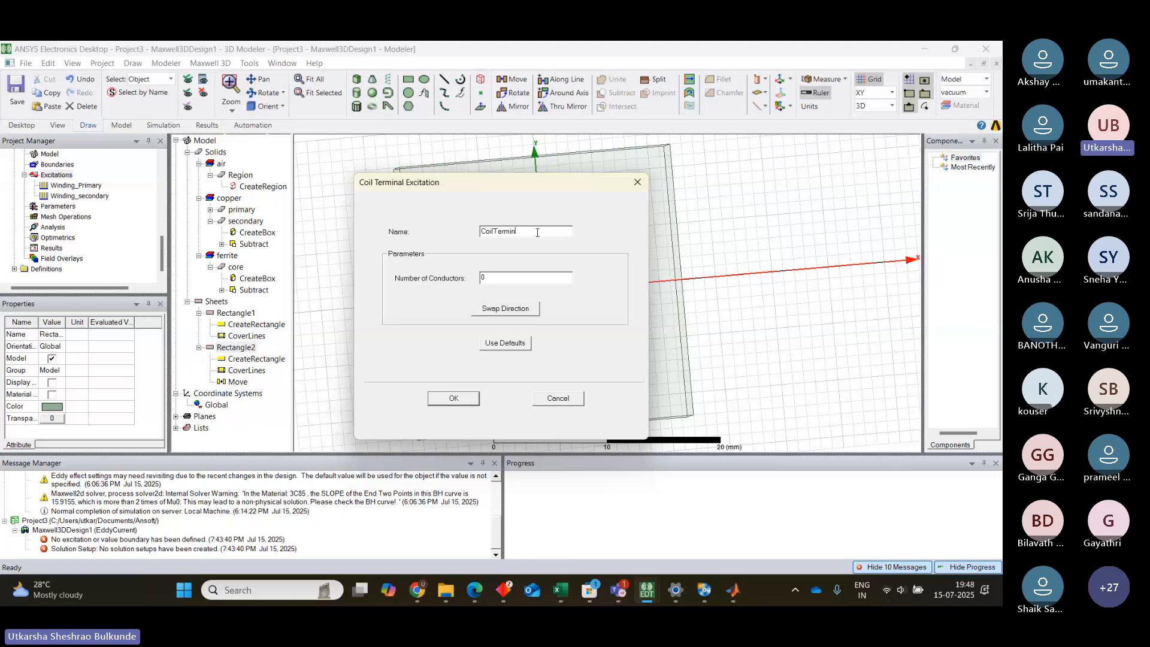
pyautogui.press('BackSpace')
pyautogui.press('BackSpace')
pyautogui.press('BackSpace')
pyautogui.press('BackSpace')
pyautogui.press('BackSpace')
pyautogui.press('BackSpace')
pyautogui.press('BackSpace')
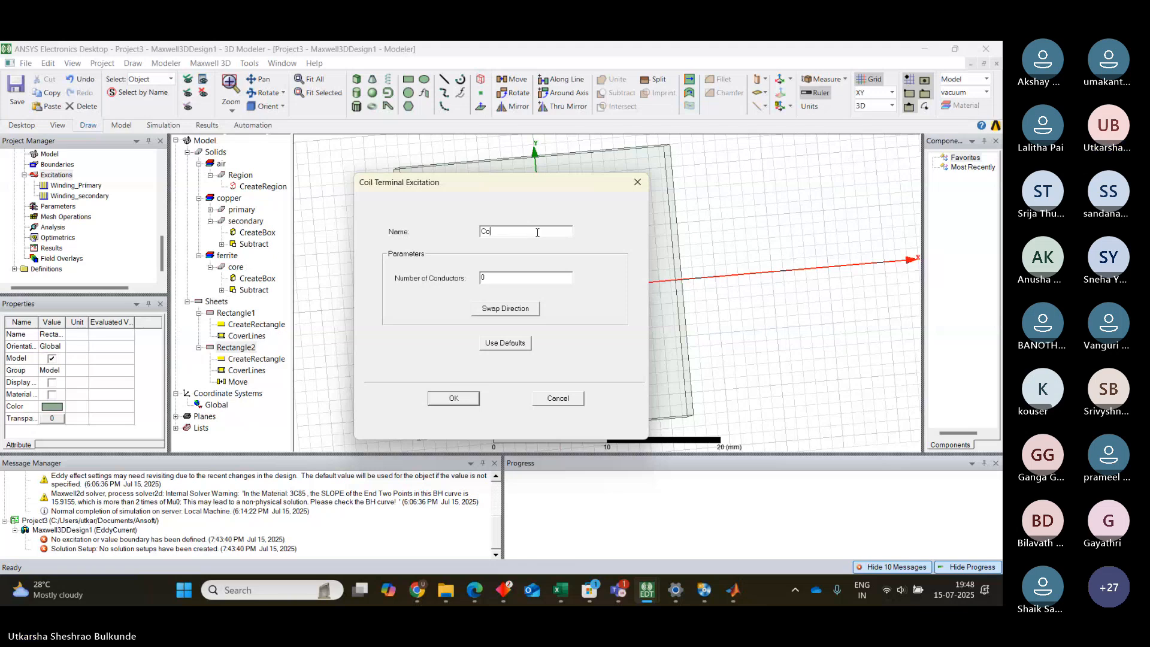
pyautogui.press('BackSpace')
pyautogui.press('BackSpace')
pyautogui.write('Primary')
pyautogui.click(507, 277)
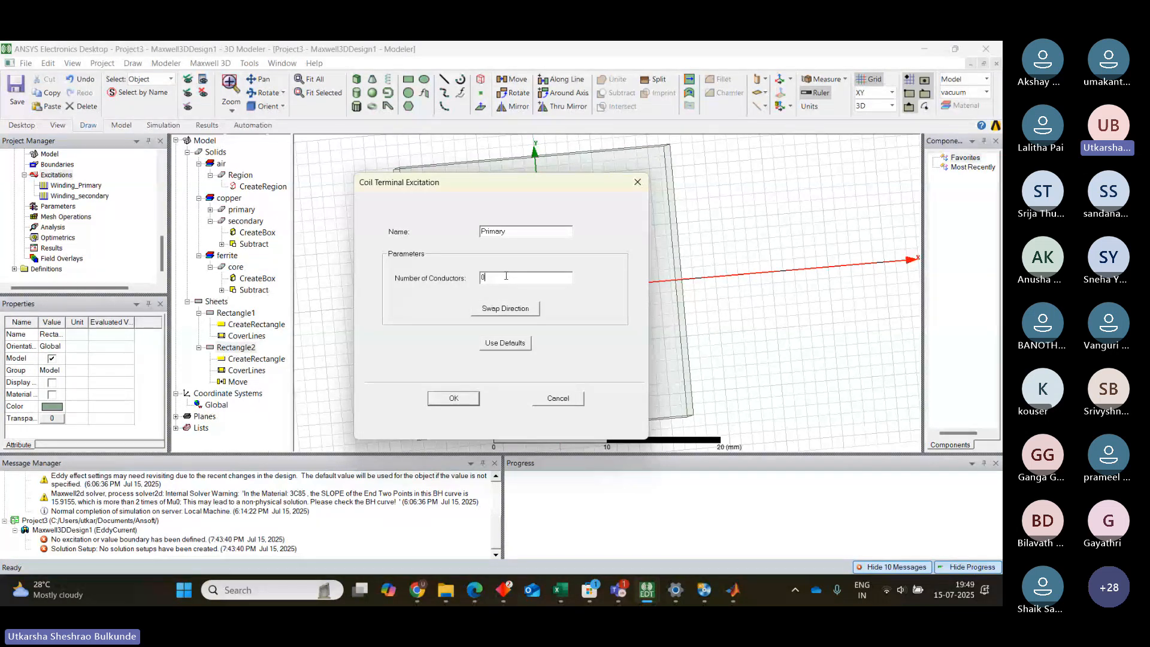
# Step: Switch to the Ansys Manual PDF in the browser and sketch coil turns along the innermost bar of the transformer figure's left window
pyautogui.moveTo(475, 590)
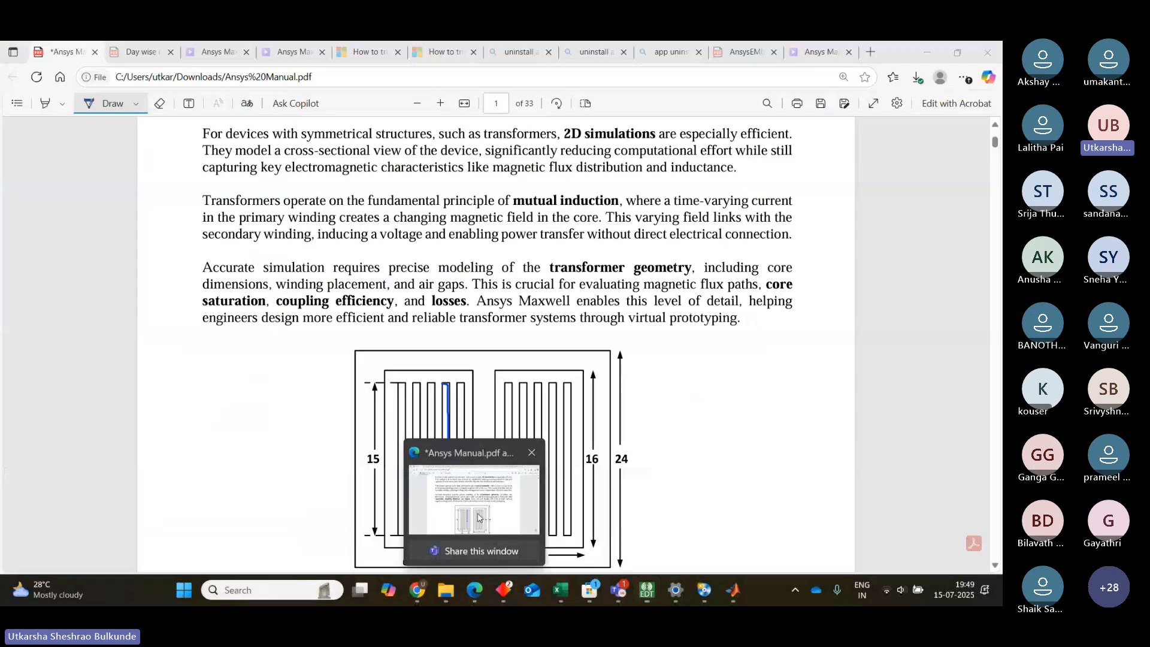
pyautogui.click(479, 519)
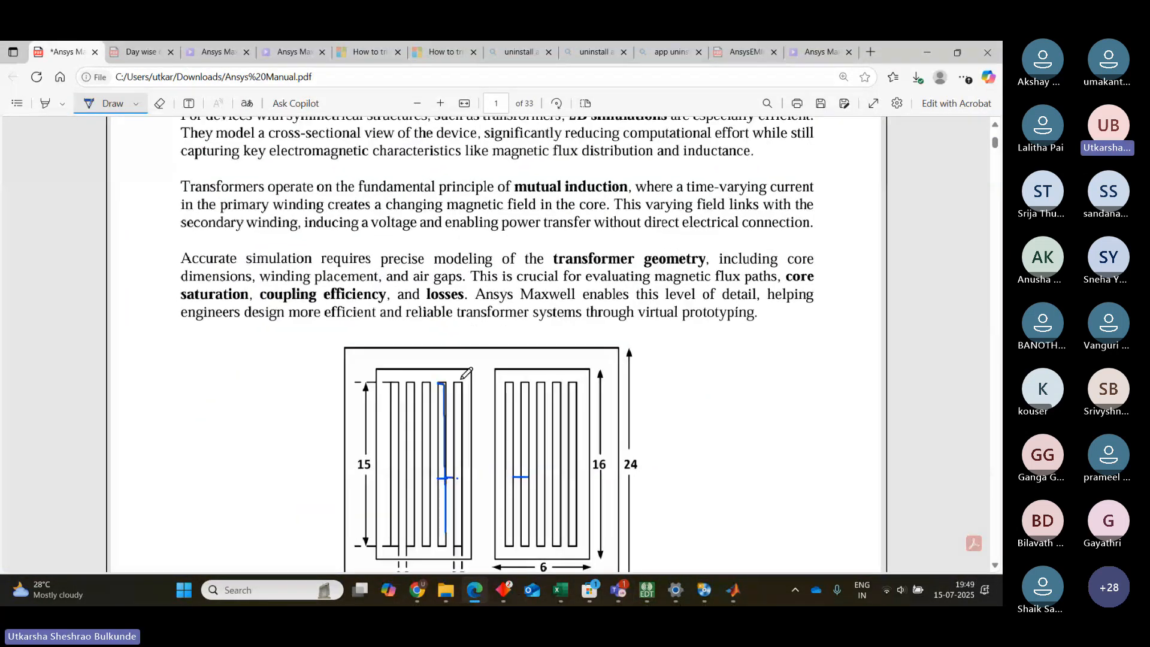
pyautogui.keyDown('ctrl'); pyautogui.scroll(1, 461, 379); pyautogui.keyUp('ctrl')
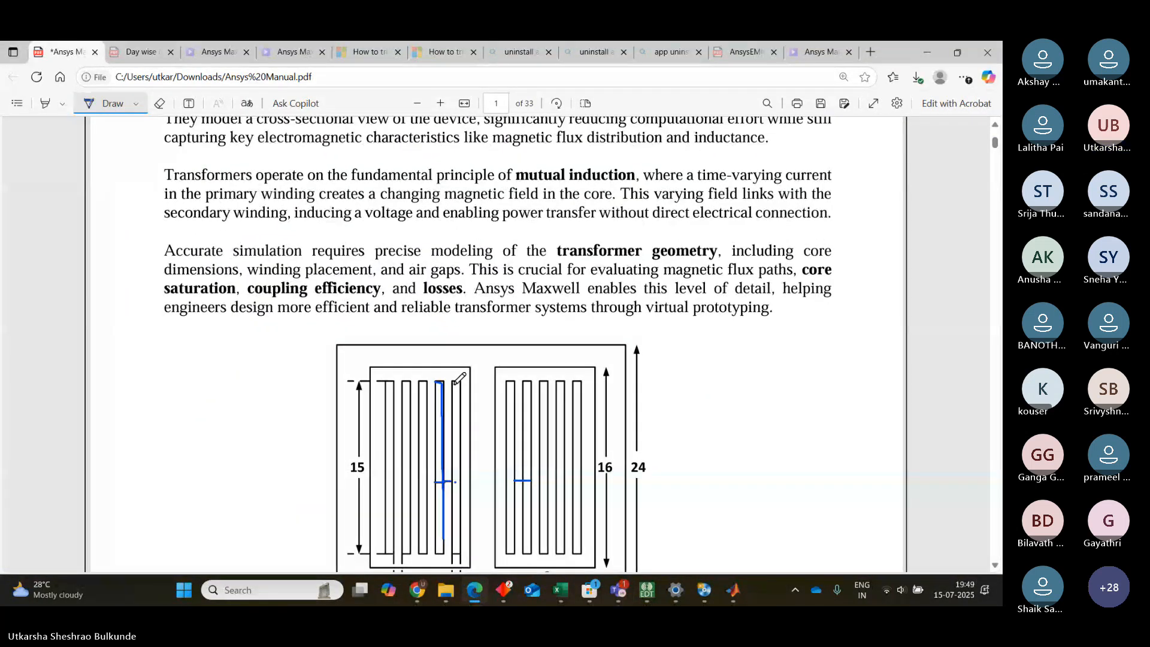
pyautogui.moveTo(455, 384); pyautogui.dragTo(466, 407)
pyautogui.moveTo(461, 406); pyautogui.dragTo(468, 421)
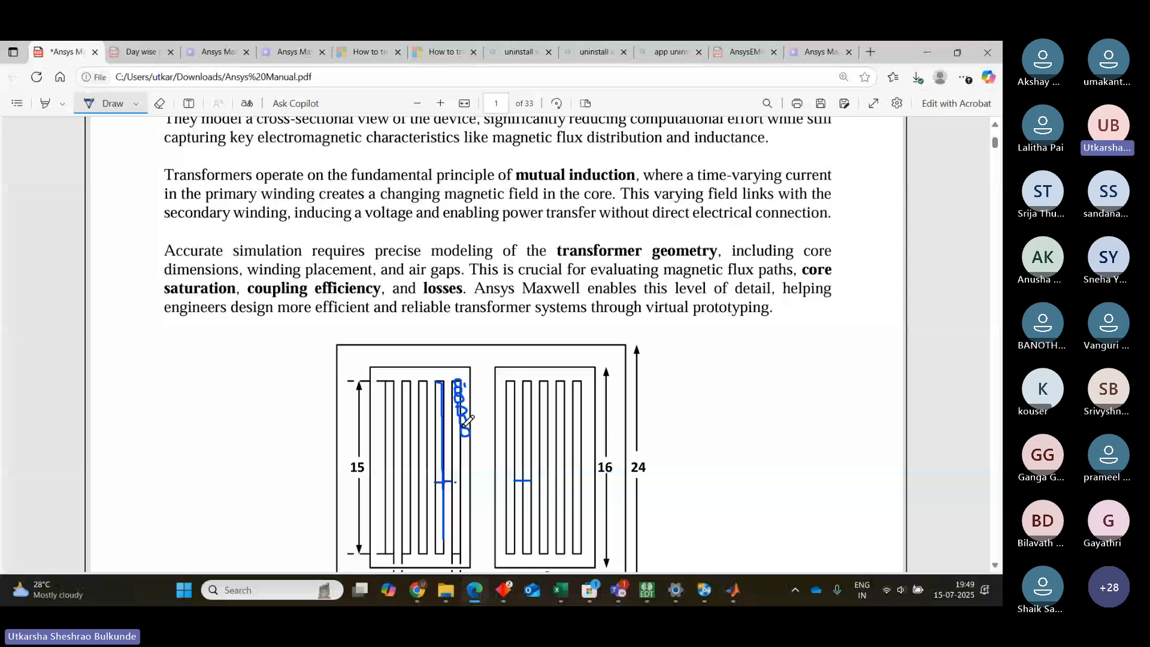
# Step: Erase the pen strokes along the bars in the figure's left window and redraw the coil turns on the innermost bar
pyautogui.click(160, 104)
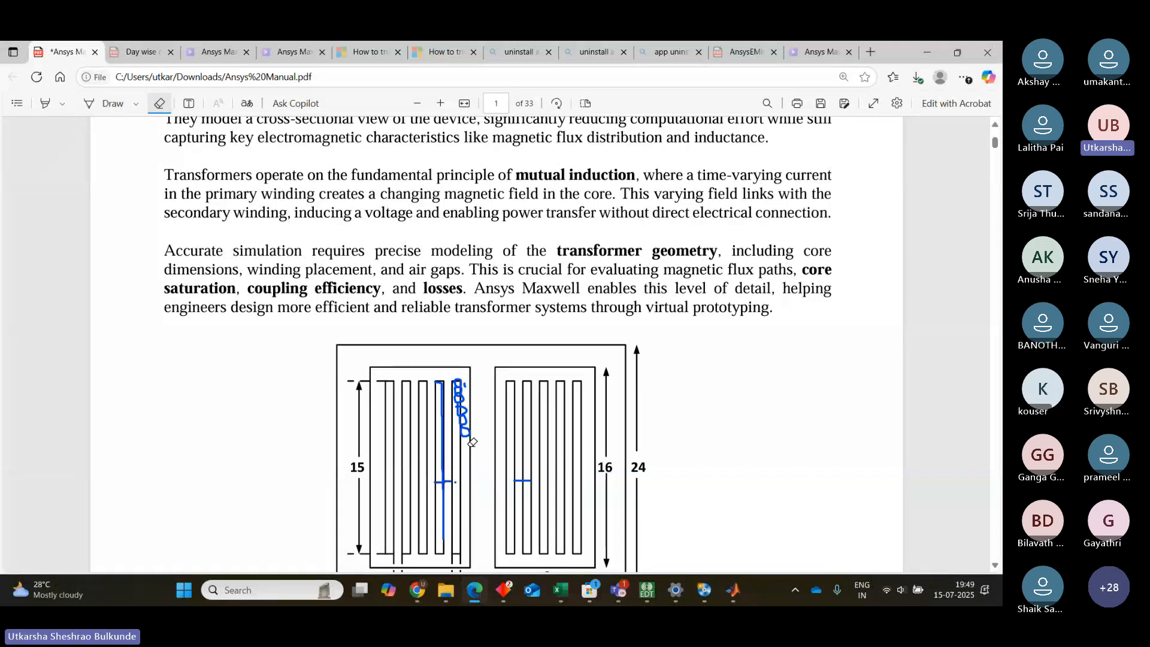
pyautogui.moveTo(473, 442)
pyautogui.mouseDown()
pyautogui.moveTo(458, 402)
pyautogui.moveTo(447, 497)
pyautogui.mouseUp()
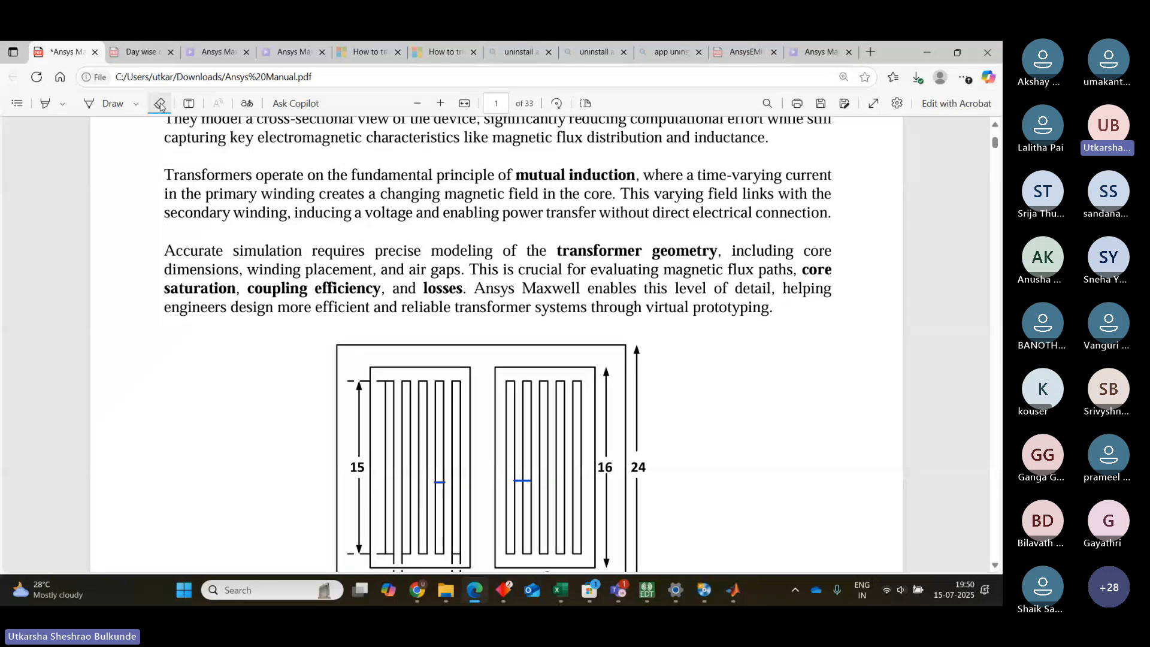
pyautogui.click(90, 105)
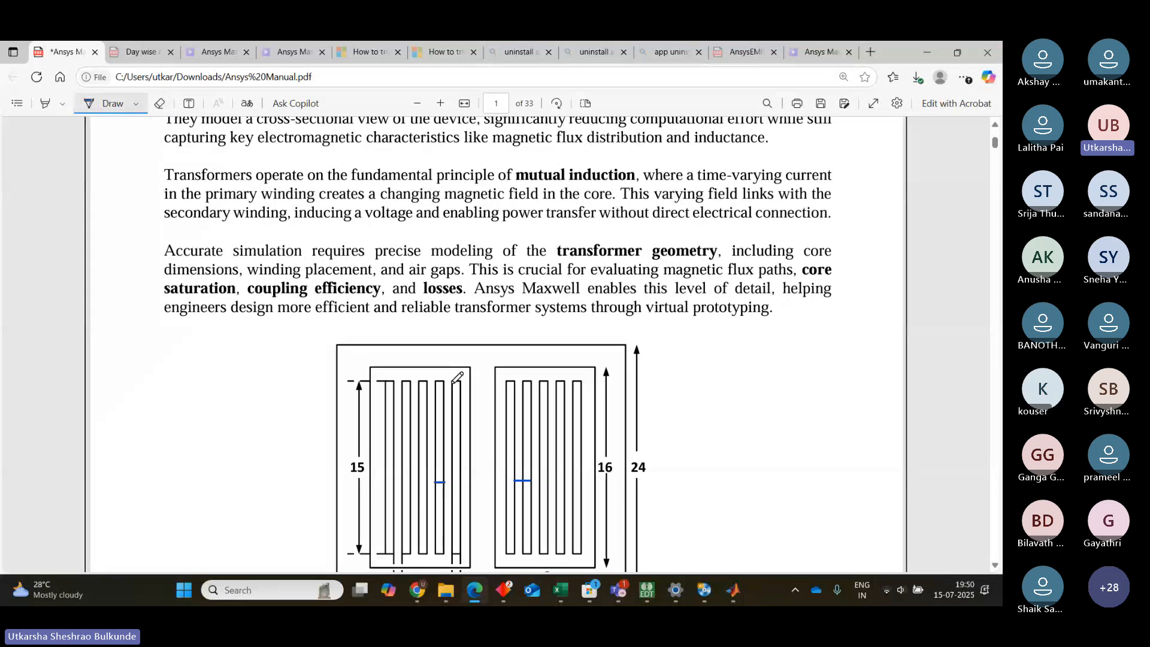
pyautogui.moveTo(453, 385); pyautogui.dragTo(457, 406)
pyautogui.moveTo(461, 399); pyautogui.dragTo(460, 412)
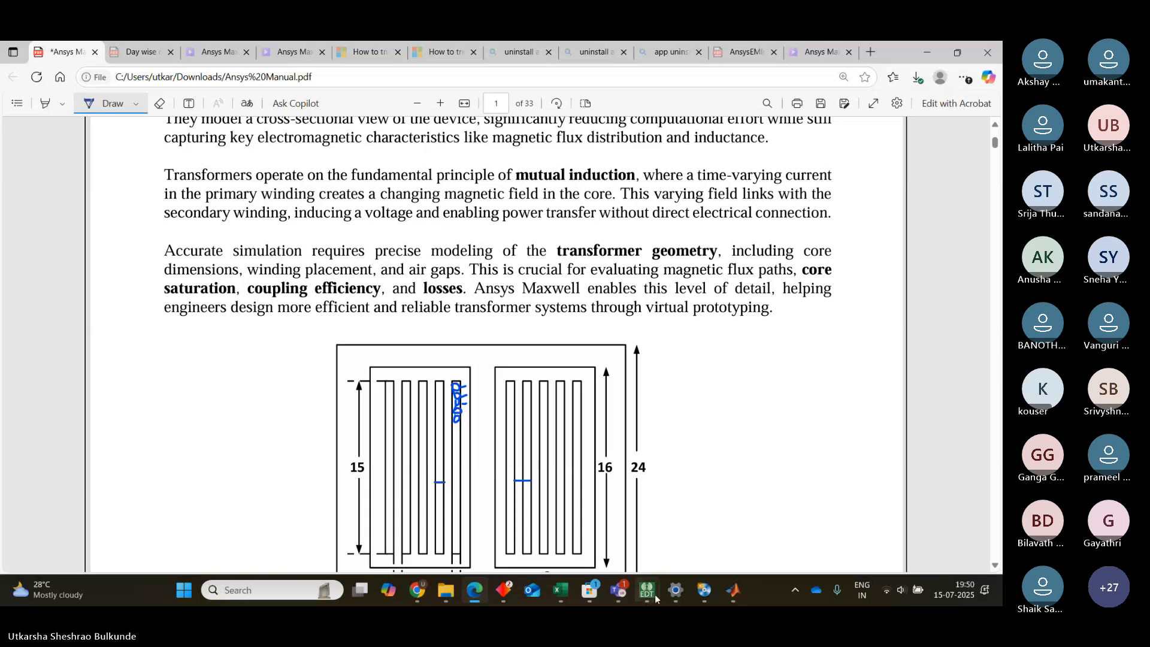
# Step: Return to the Project3 window in Ansys Electronics Desktop, set the Primary terminal's number of conductors to 100 and accept it
pyautogui.moveTo(655, 598)
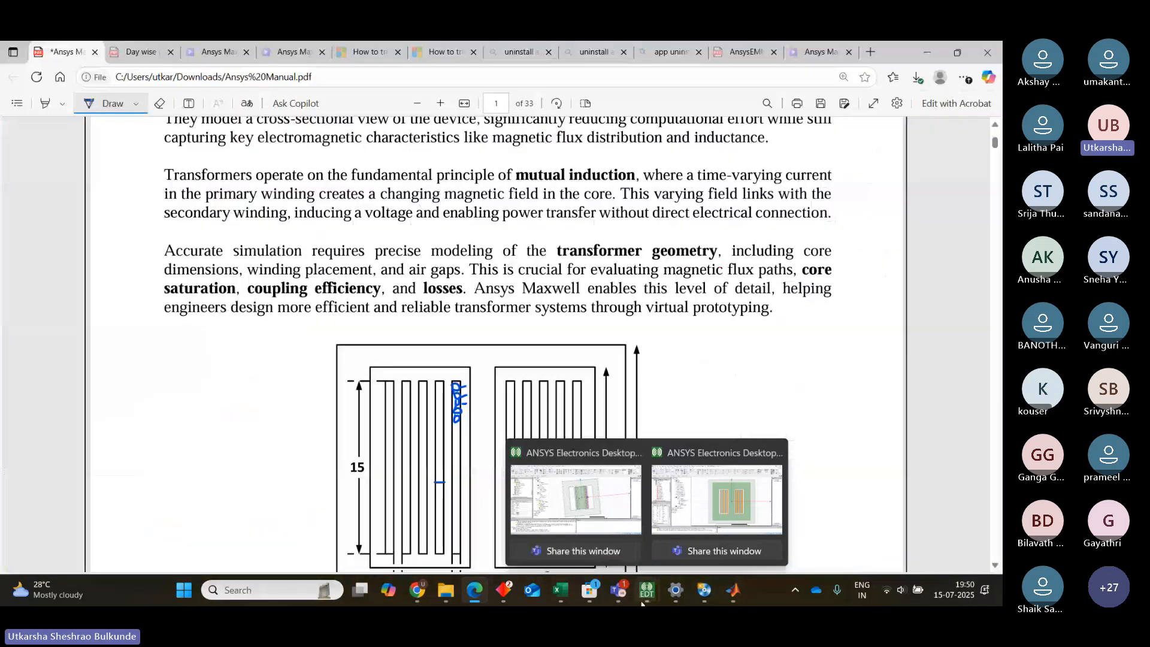
pyautogui.click(623, 527)
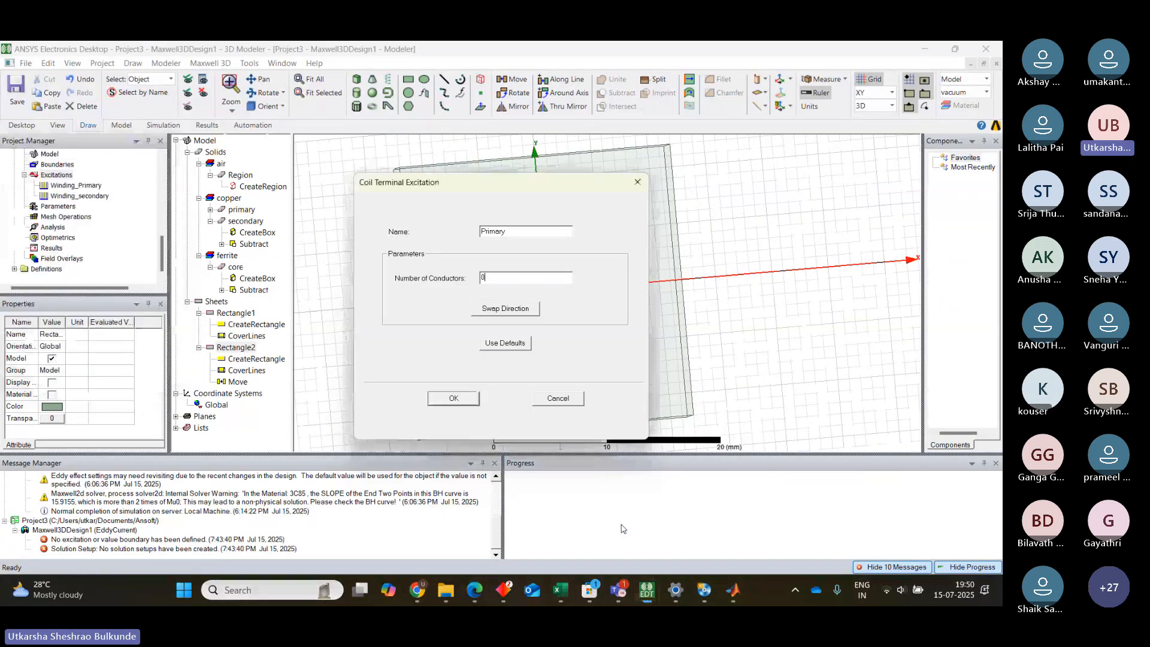
pyautogui.click(492, 280)
pyautogui.press('BackSpace')
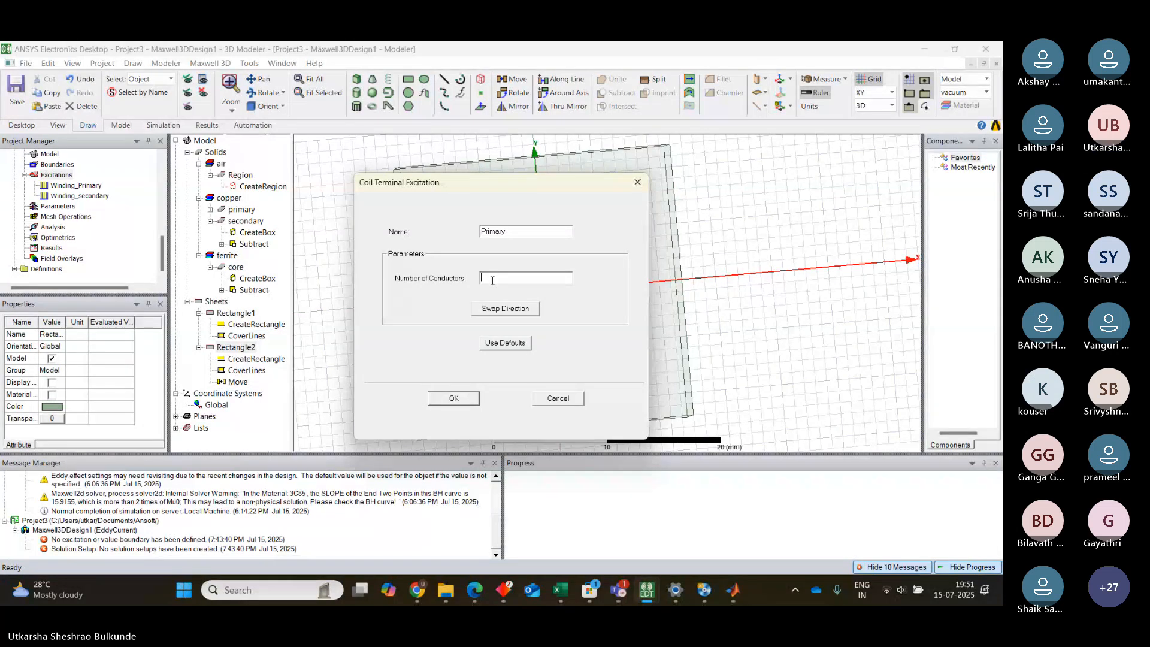
pyautogui.write('1')
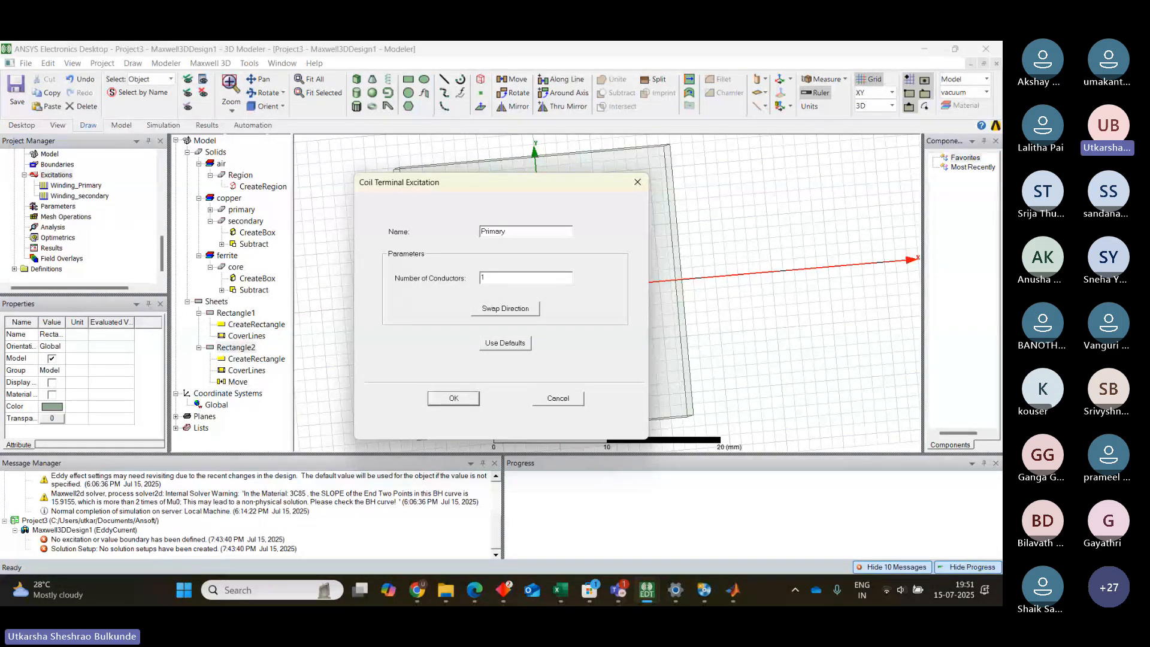
pyautogui.write('00')
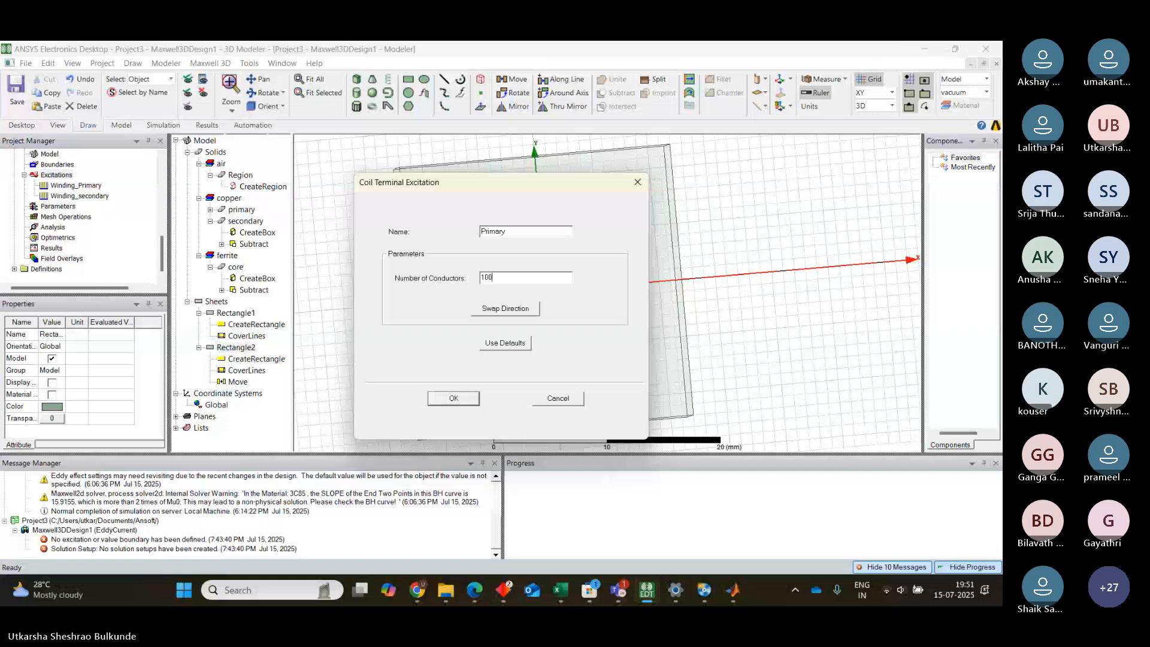
pyautogui.click(461, 405)
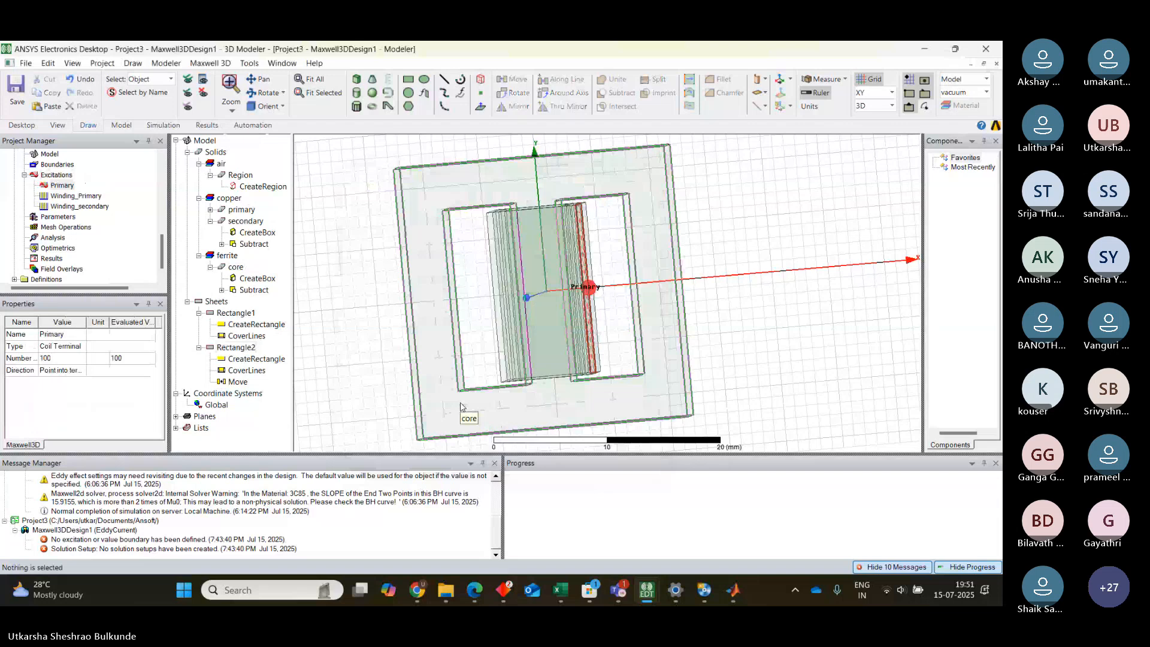
# Step: Check the Winding_secondary excitation's settings and close them without changes
pyautogui.click(757, 231)
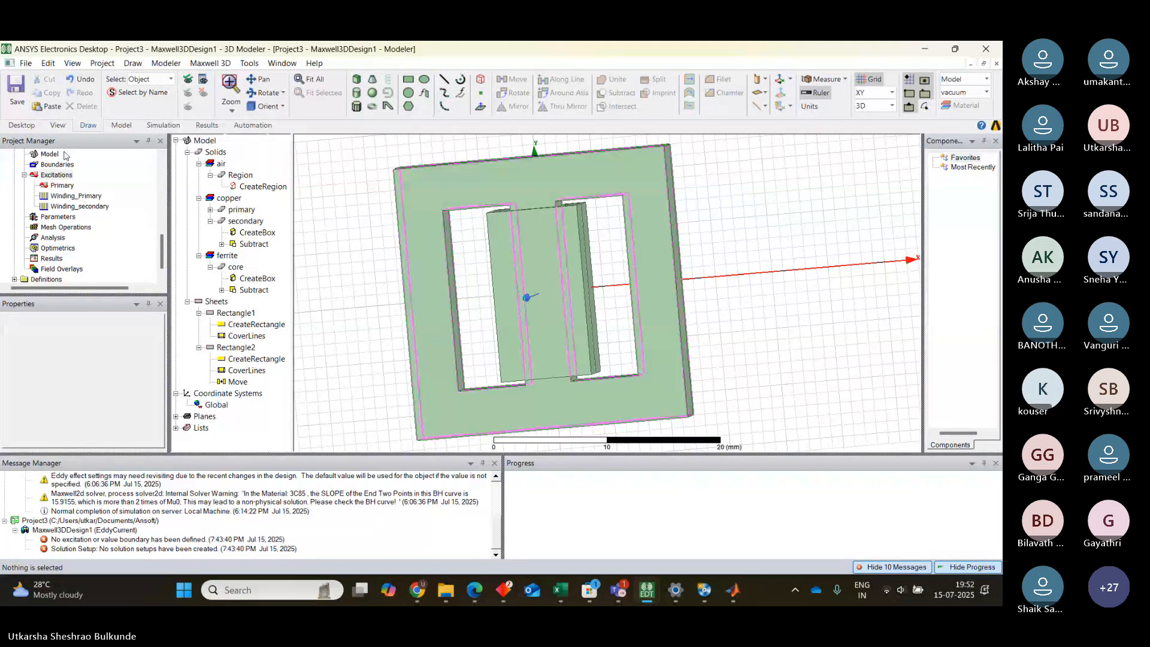
pyautogui.doubleClick(77, 208)
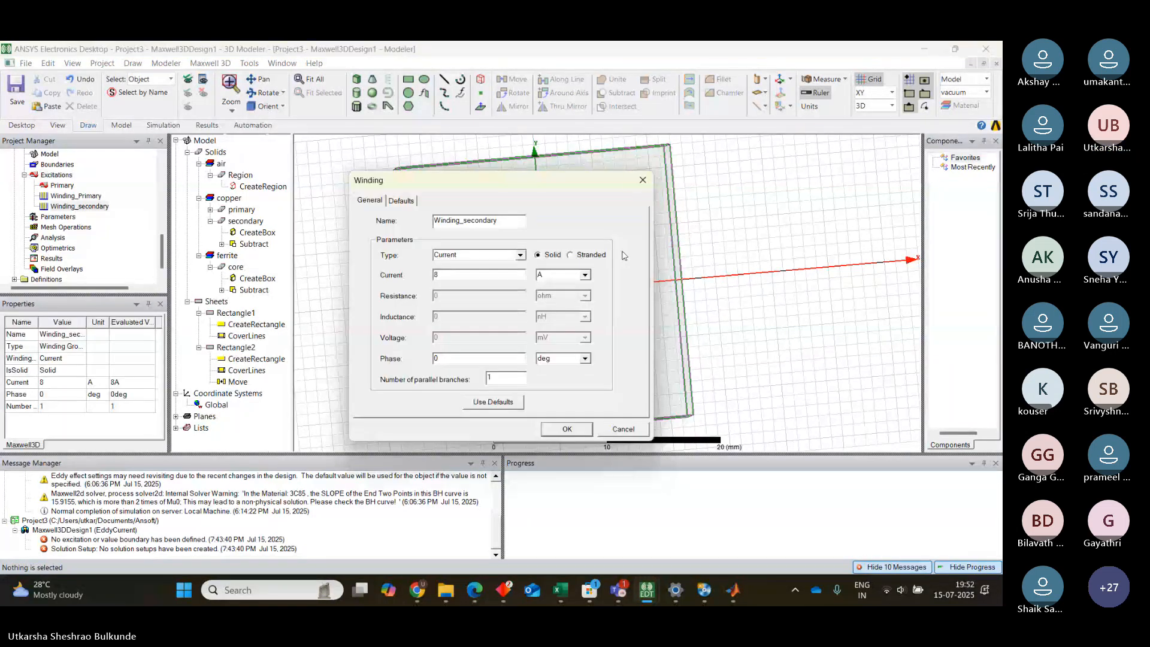
pyautogui.press('Escape')
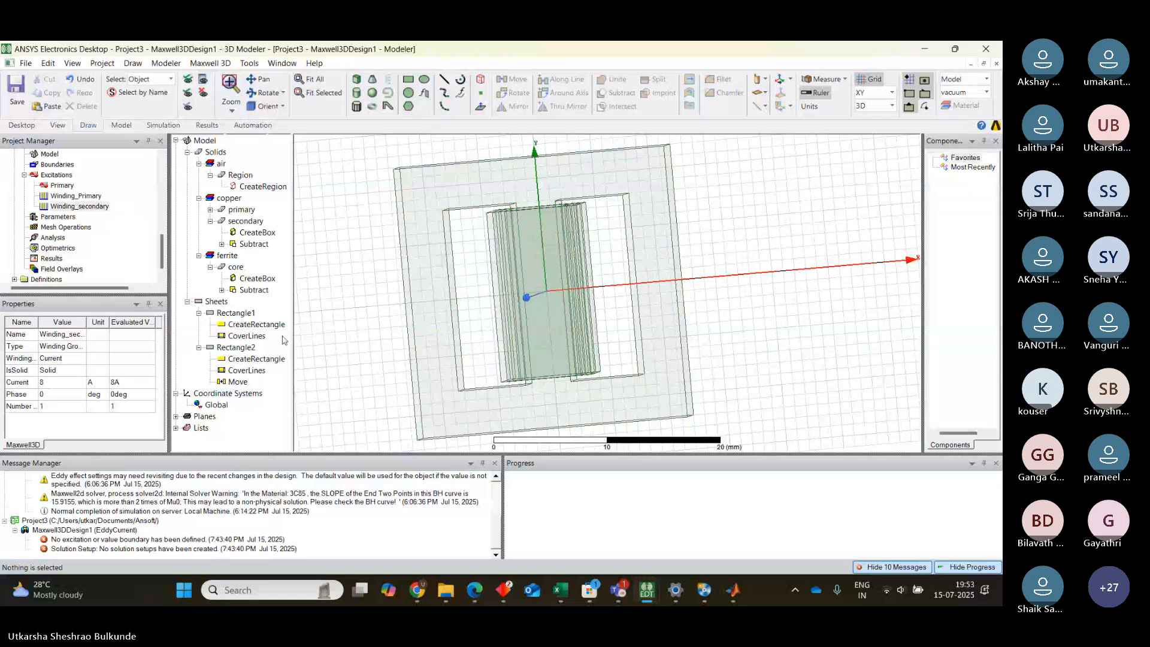
# Step: Assign a coil terminal excitation with 150 conductors to the Rectangle1 sheet
pyautogui.click(239, 314)
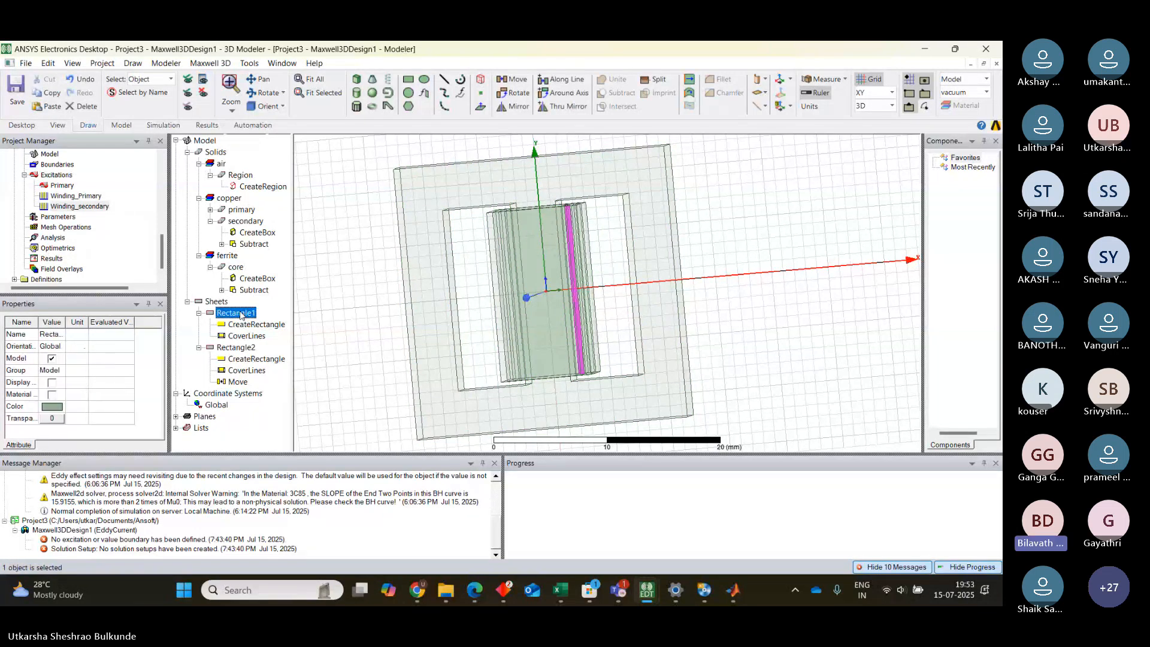
pyautogui.rightClick(240, 315)
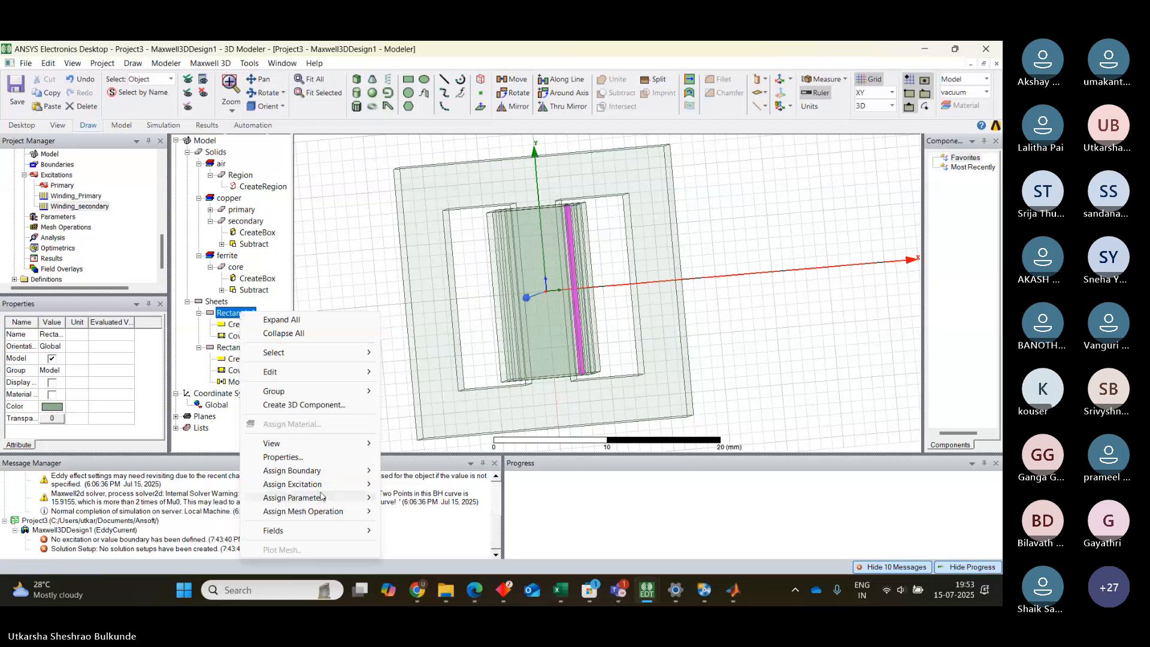
pyautogui.moveTo(321, 497)
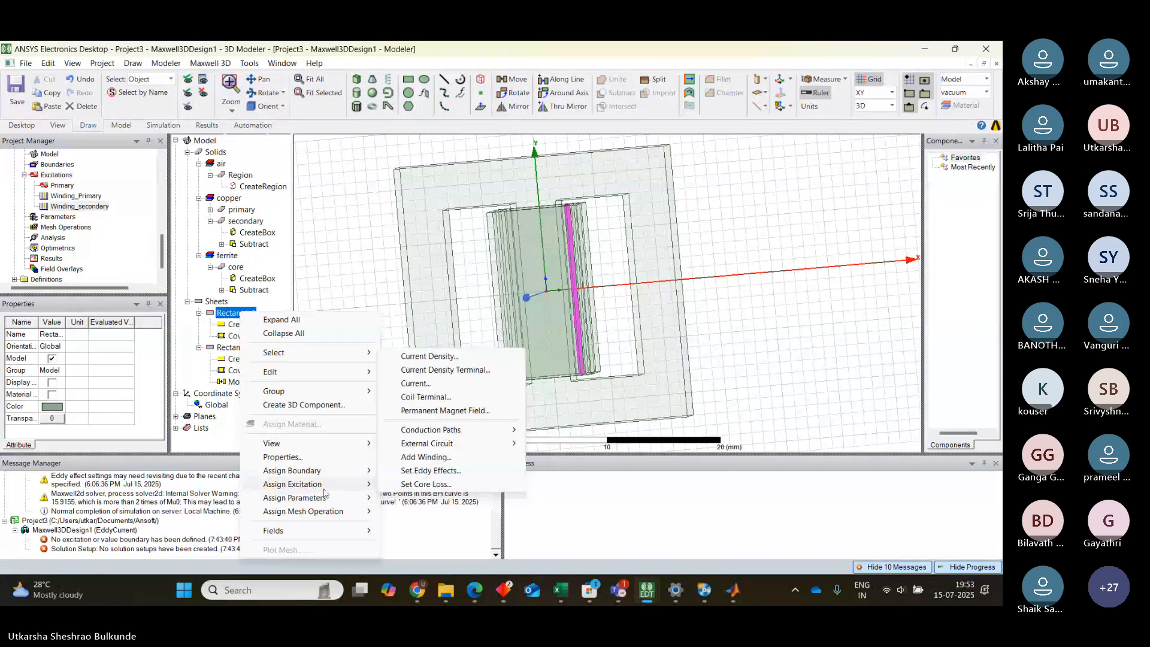
pyautogui.click(427, 398)
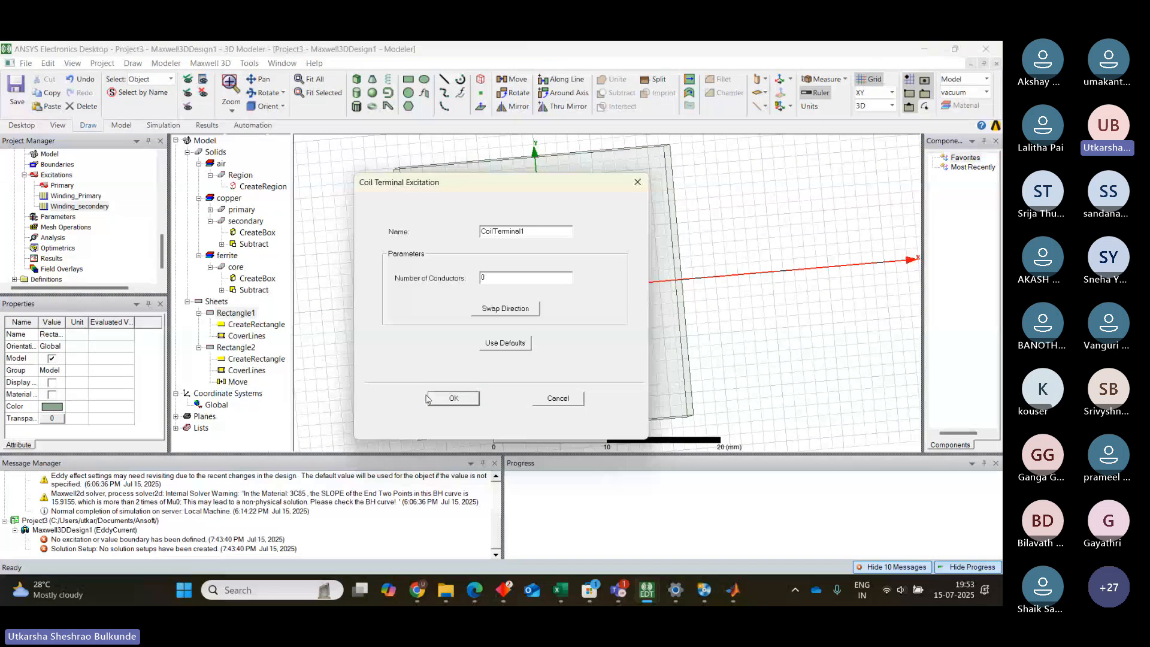
pyautogui.click(497, 277)
pyautogui.press('BackSpace')
pyautogui.write('150')
pyautogui.click(454, 399)
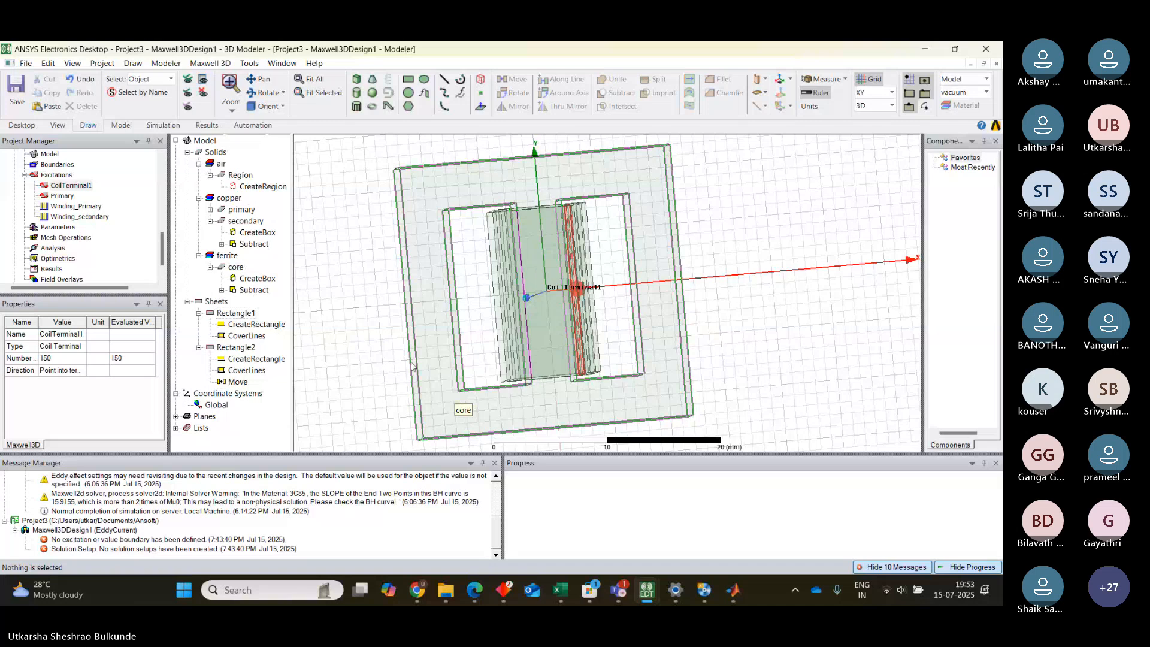
# Step: Rename the CoilTerminal1 excitation as secondary in its properties
pyautogui.click(362, 292)
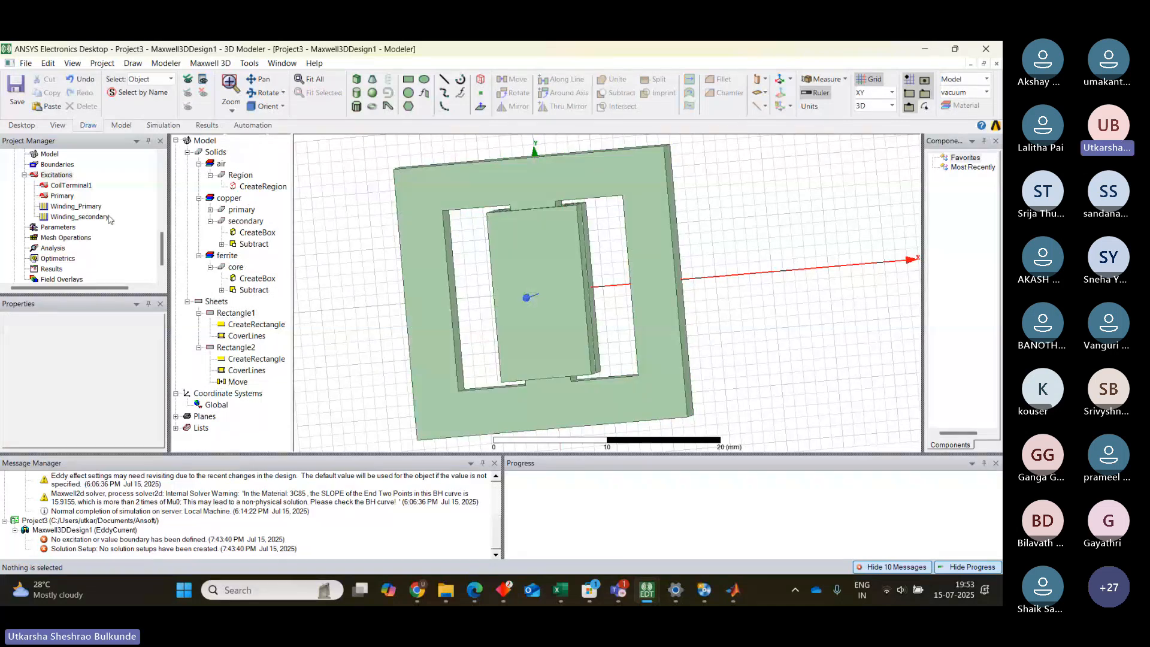
pyautogui.click(68, 185)
pyautogui.rightClick(68, 187)
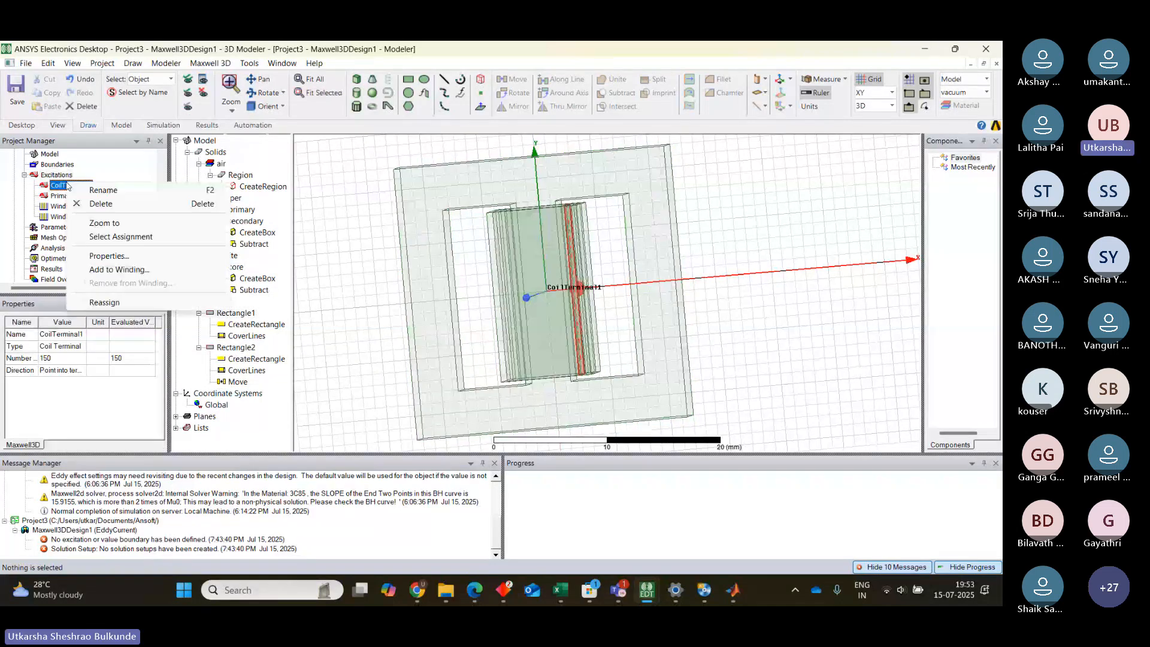
pyautogui.click(109, 255)
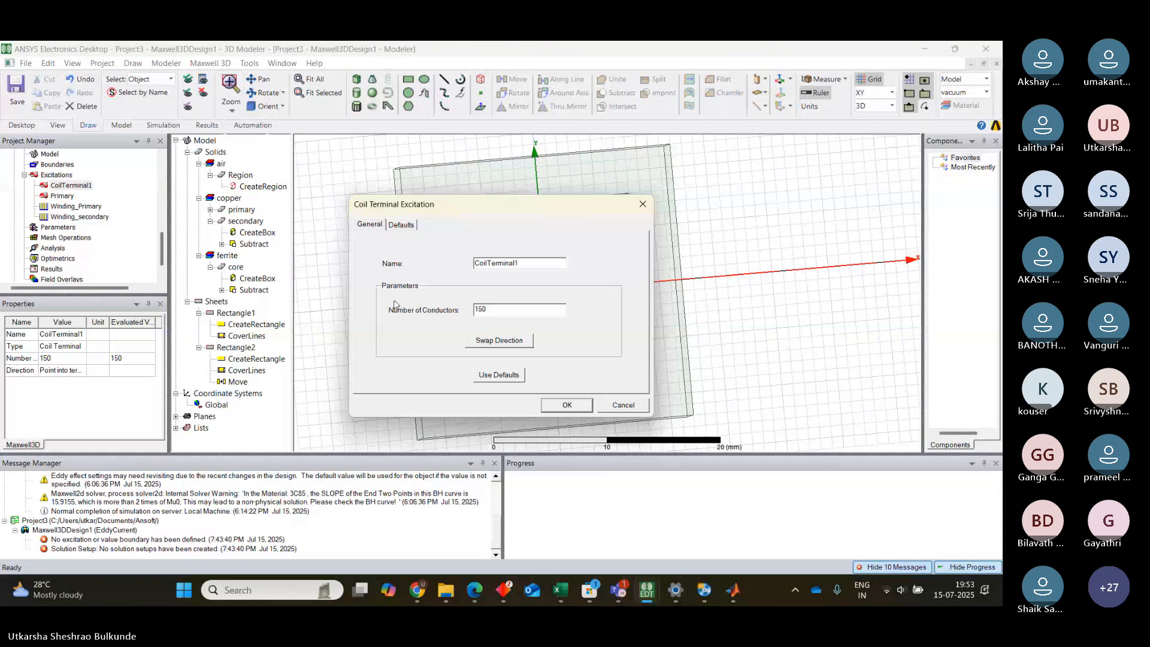
pyautogui.press('BackSpace')
pyautogui.press('BackSpace')
pyautogui.press('BackSpace')
pyautogui.press('BackSpace')
pyautogui.press('BackSpace')
pyautogui.press('BackSpace')
pyautogui.press('BackSpace')
pyautogui.press('BackSpace')
pyautogui.press('BackSpace')
pyautogui.press('BackSpace')
pyautogui.write('secondary')
pyautogui.click(566, 406)
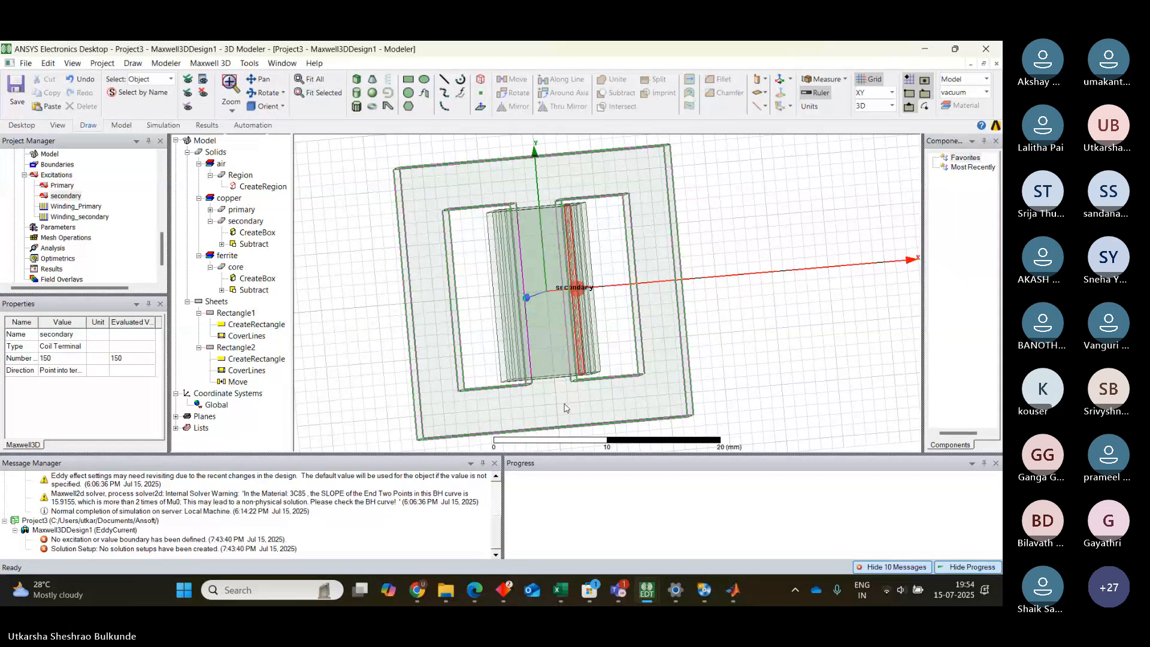
# Step: Try to add the existing Primary coil terminal to Winding_Primary with Add Terminals
pyautogui.click(566, 408)
pyautogui.click(81, 208)
pyautogui.rightClick(84, 213)
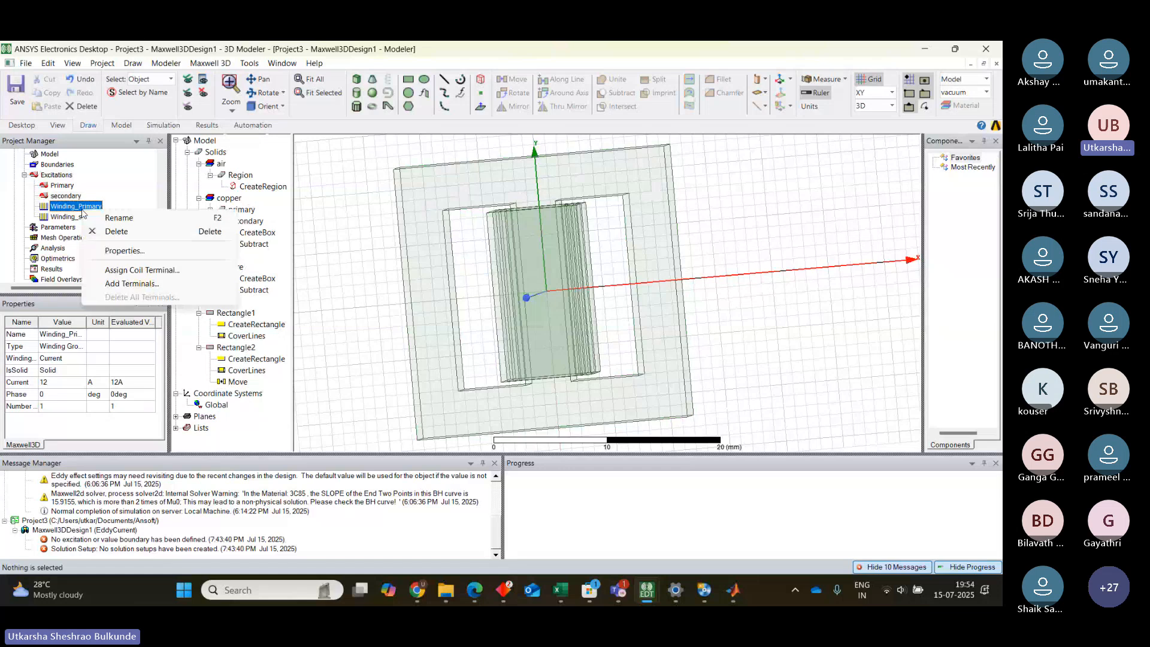
pyautogui.click(159, 284)
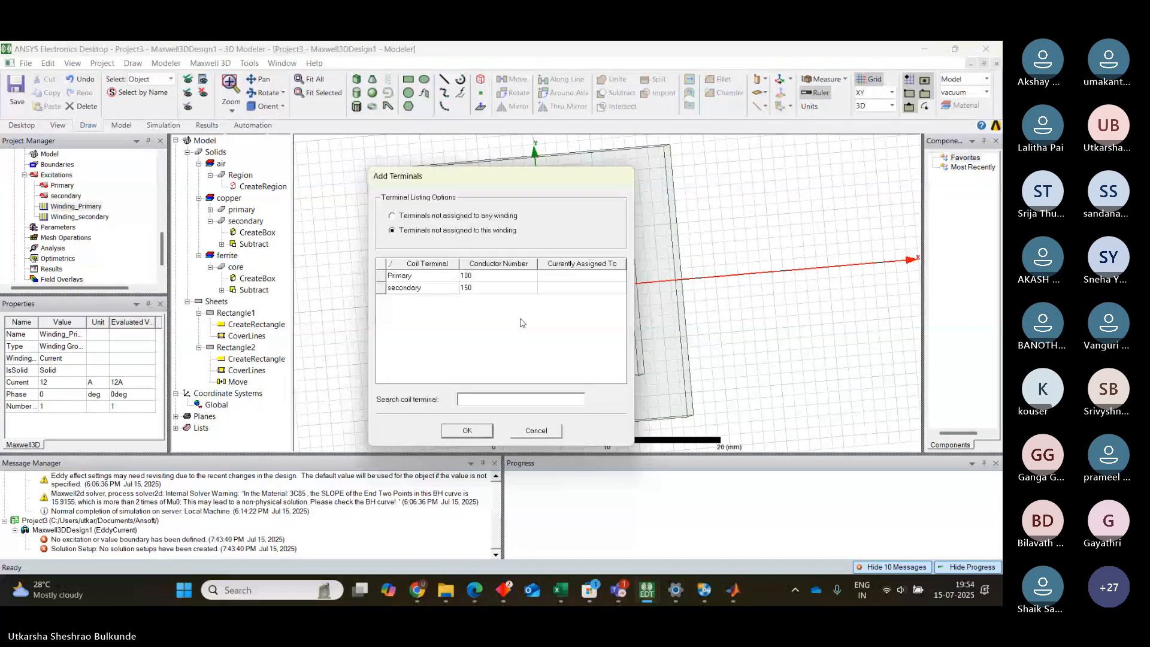
pyautogui.click(476, 278)
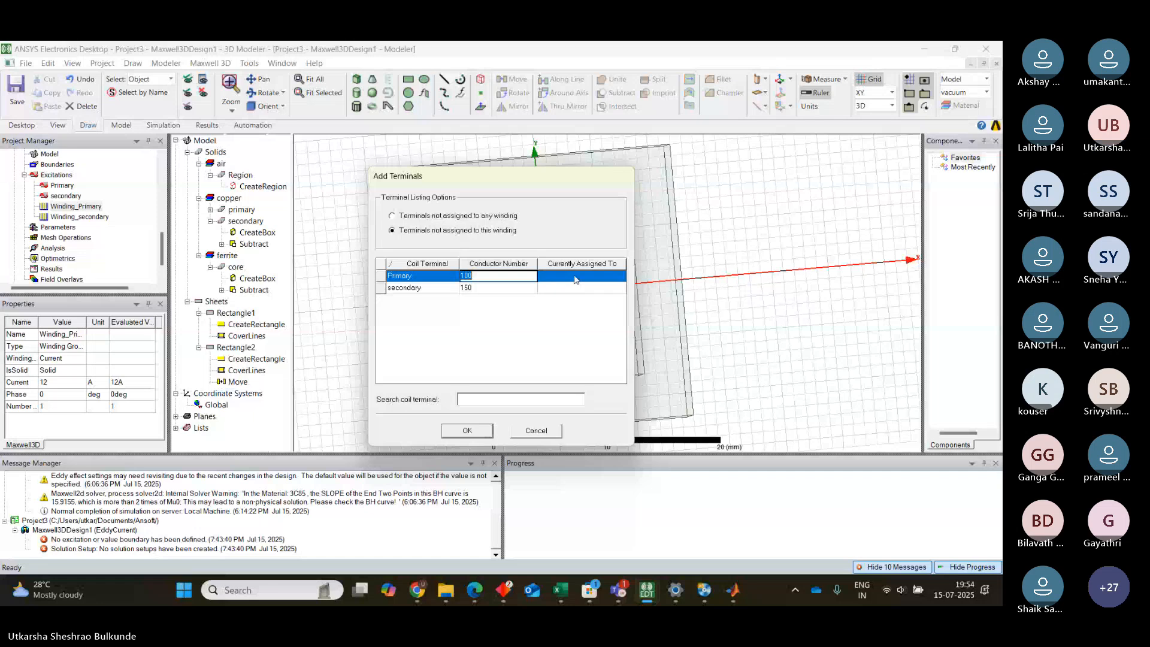
pyautogui.click(468, 431)
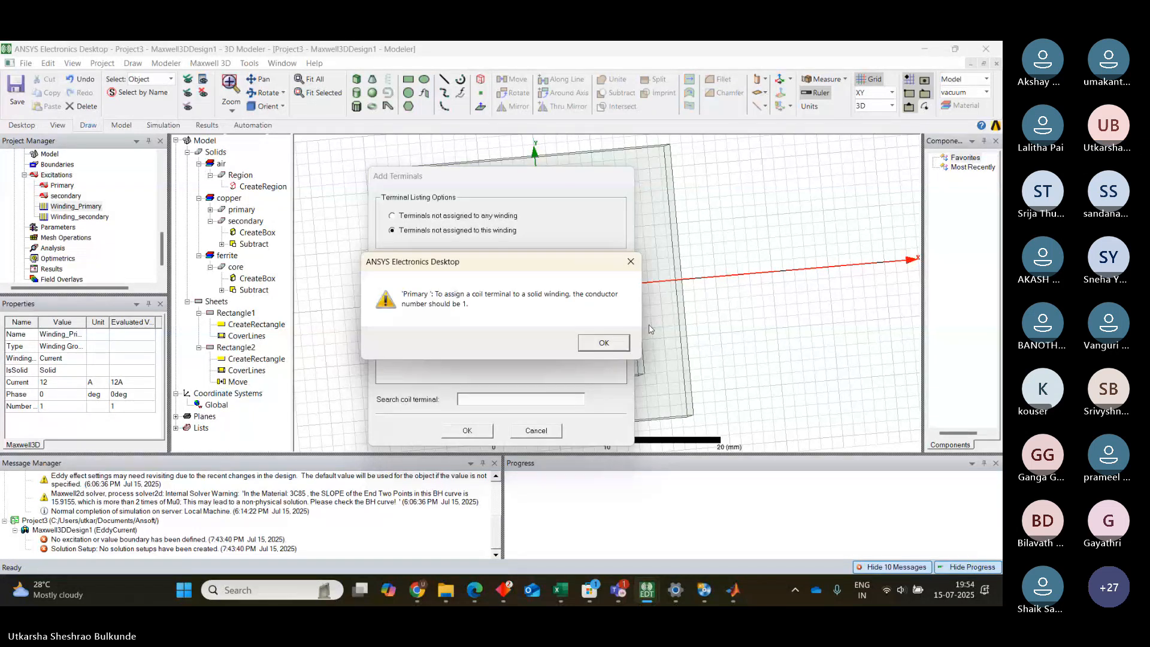
pyautogui.click(605, 343)
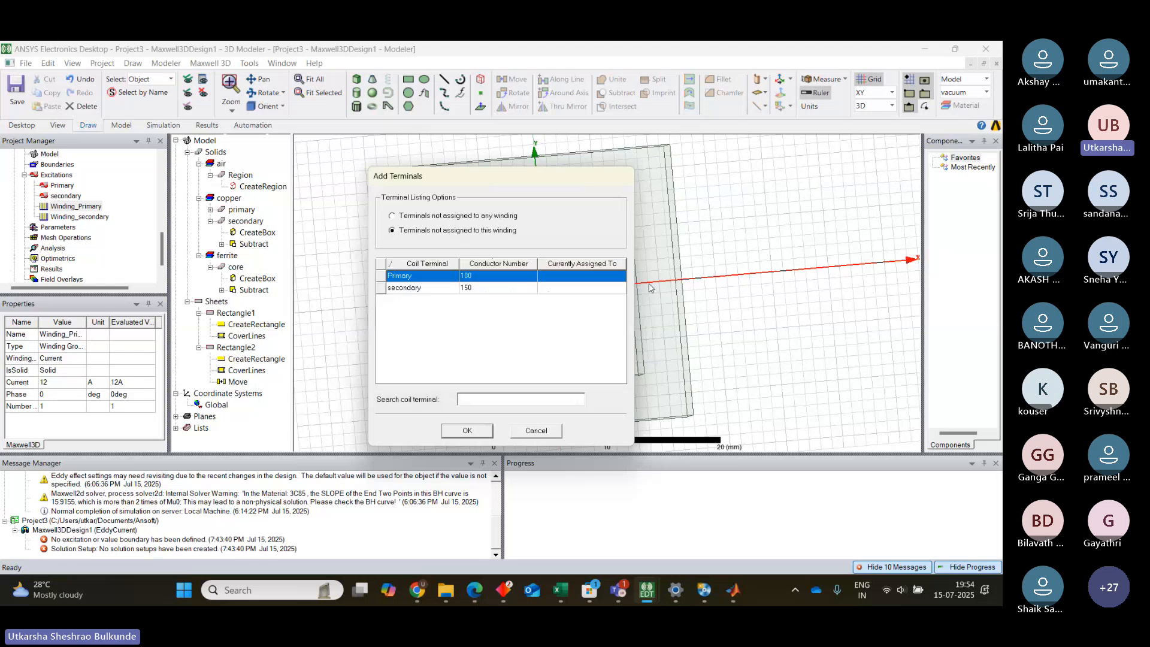
pyautogui.click(536, 432)
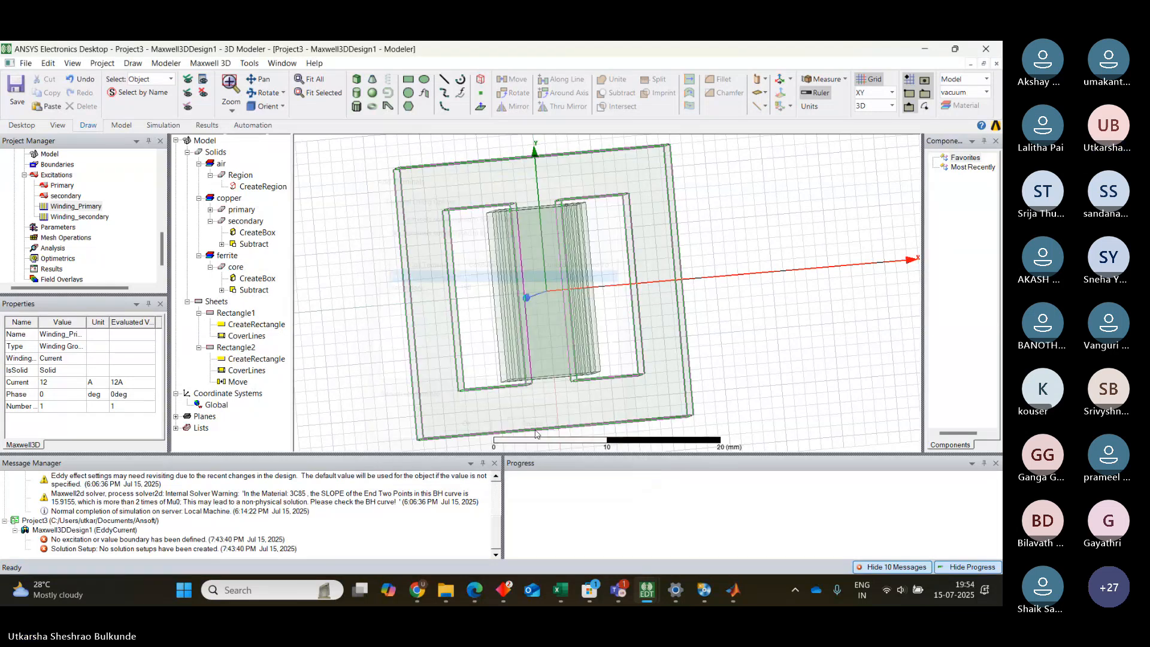
# Step: Try to assign a new coil terminal directly to Winding_Primary without any geometry selected
pyautogui.rightClick(82, 208)
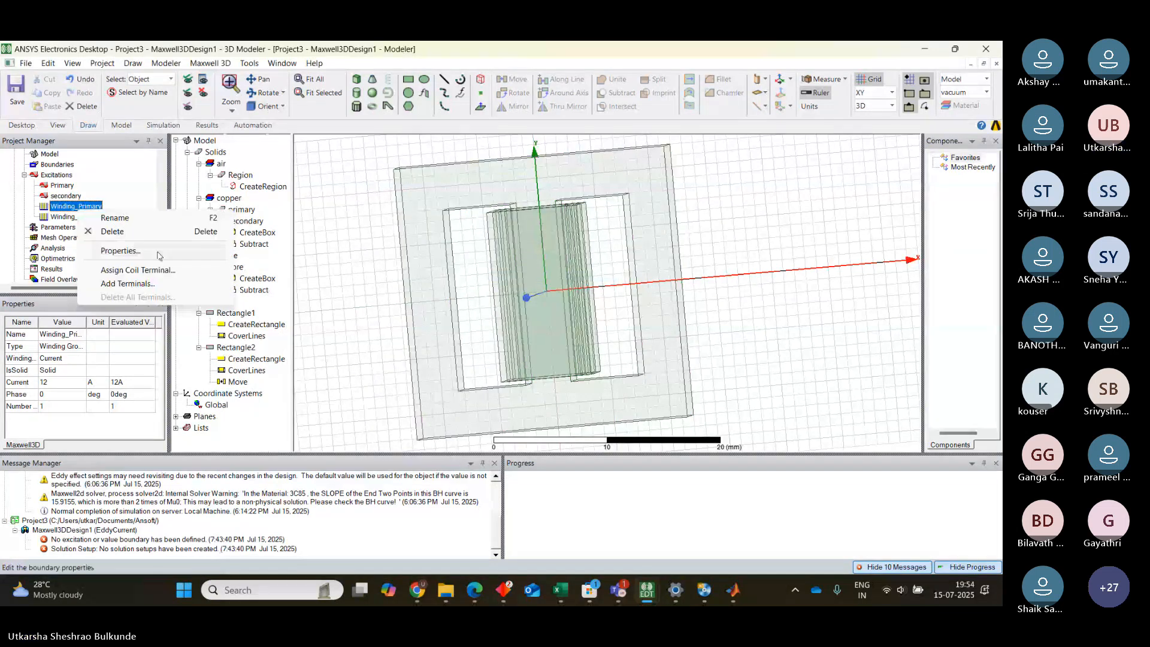
pyautogui.click(137, 270)
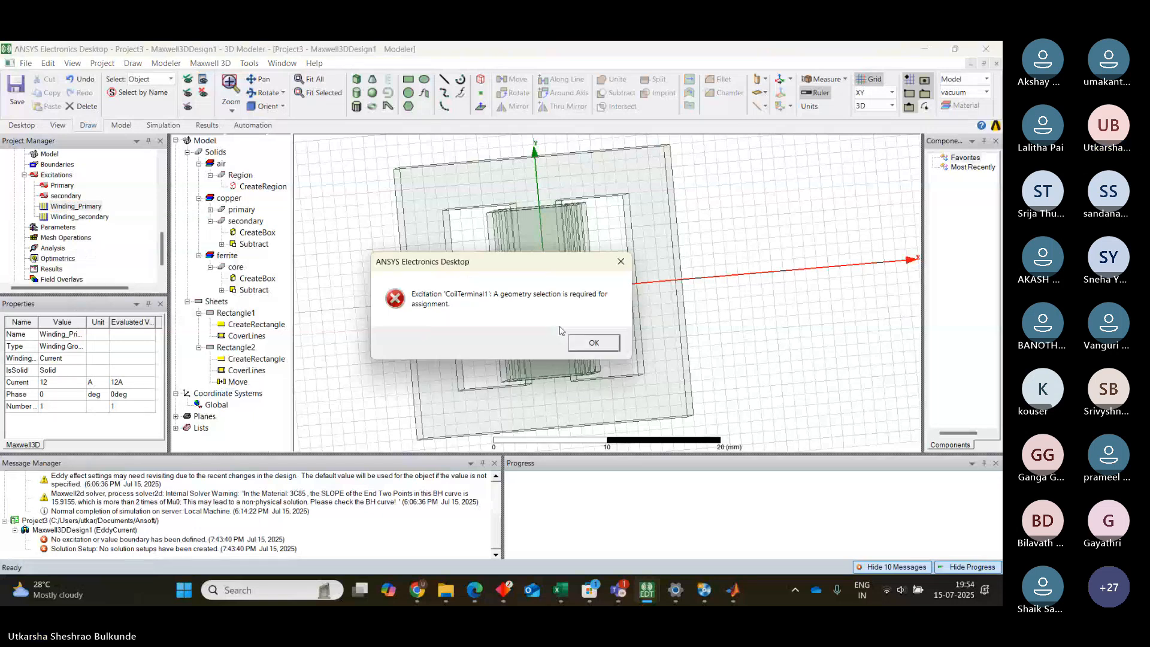
pyautogui.click(593, 343)
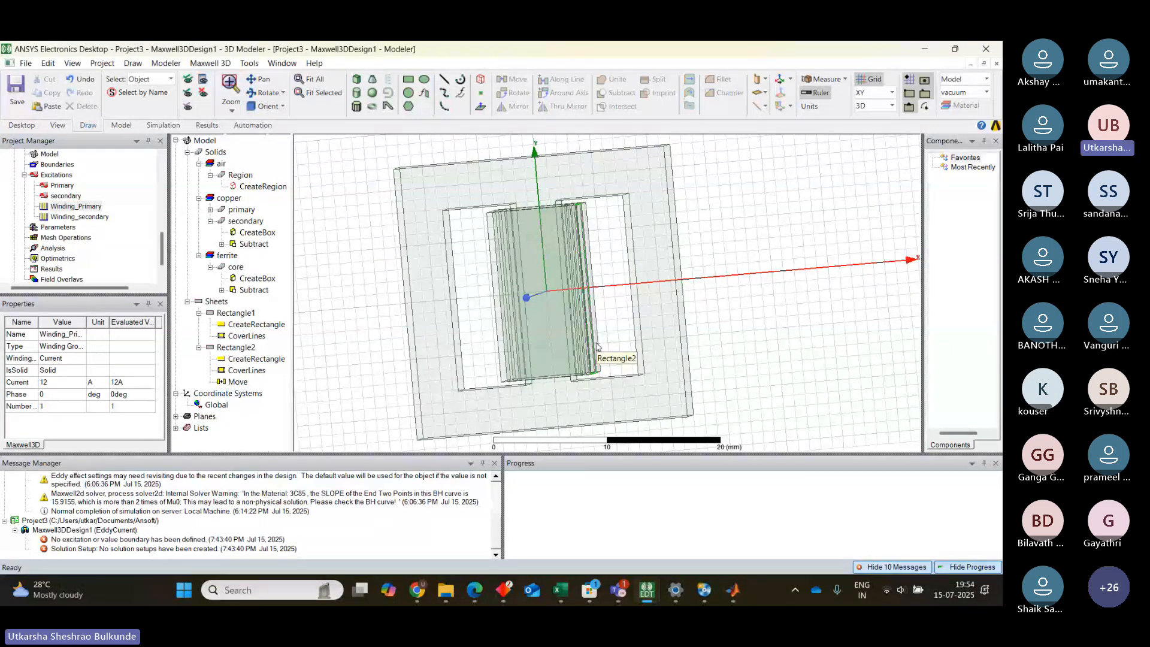
# Step: Add the Primary coil terminal to the Winding_Primary winding
pyautogui.click(67, 187)
pyautogui.rightClick(67, 188)
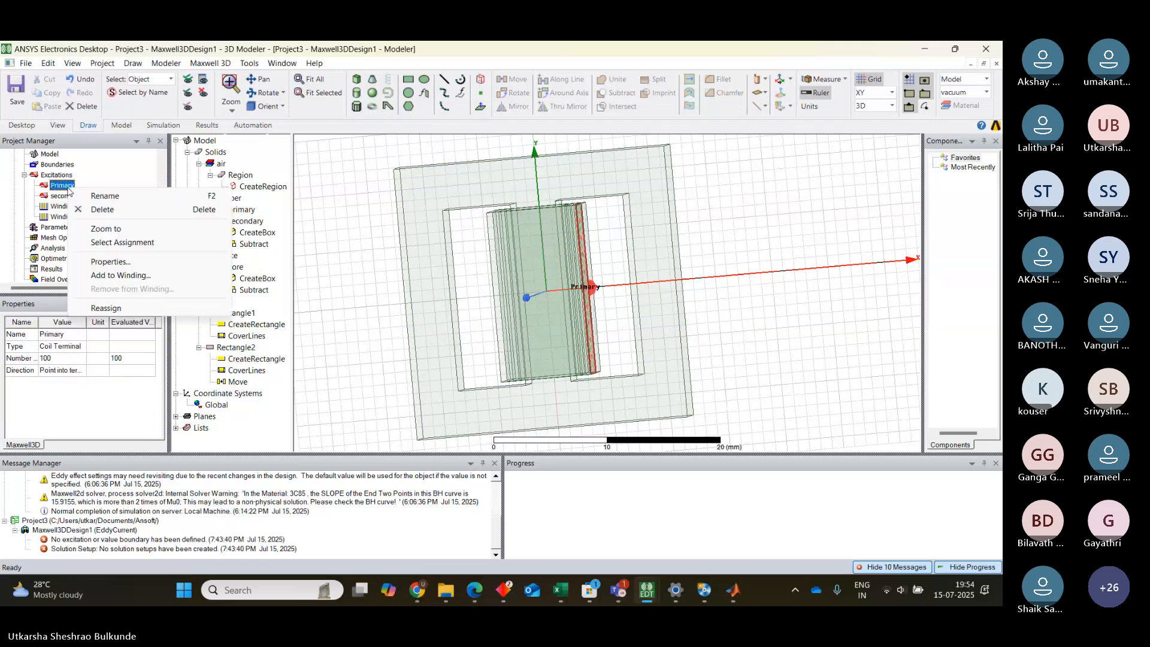
pyautogui.click(128, 275)
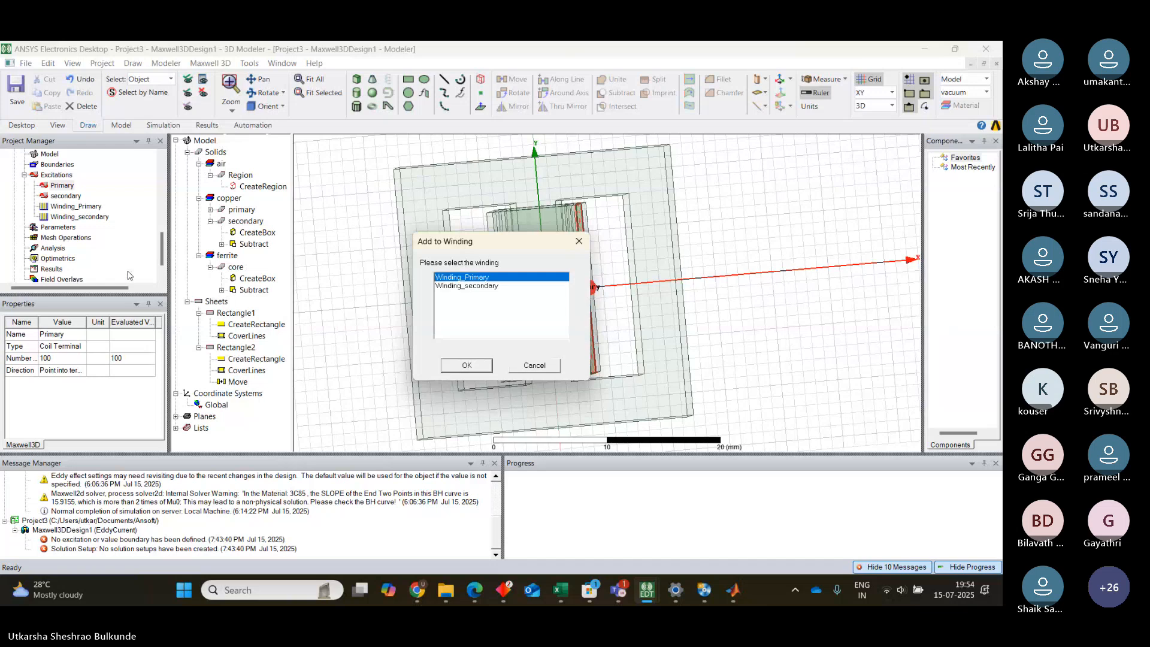
pyautogui.press('Return')
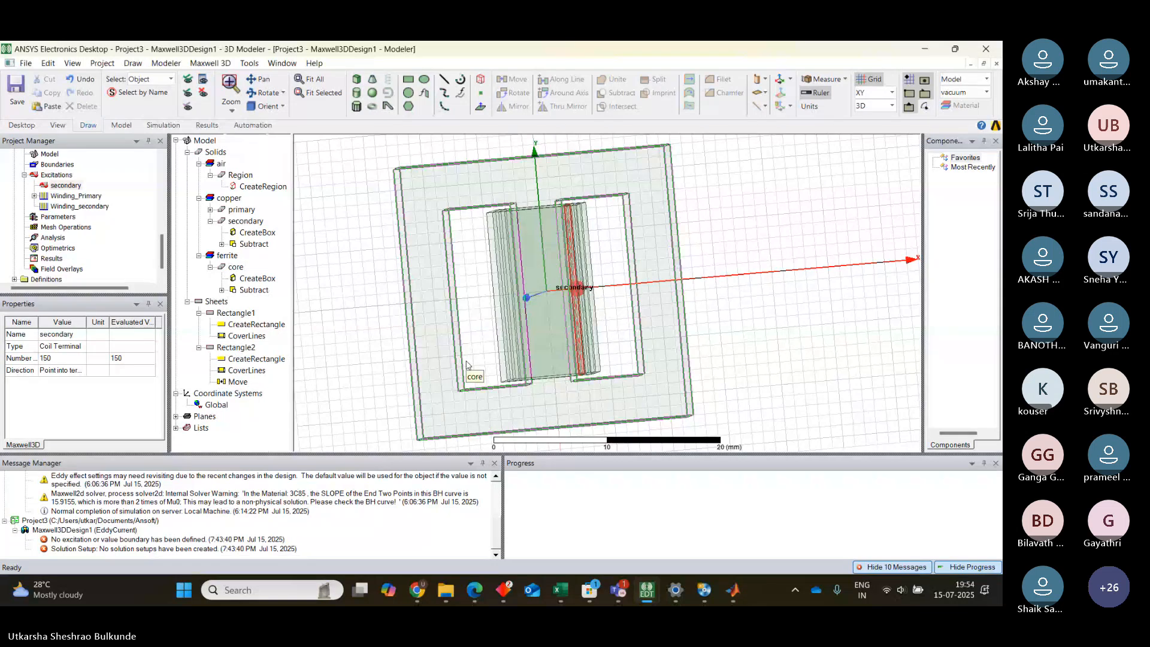
# Step: Add the secondary coil terminal to the Winding_secondary winding
pyautogui.click(67, 186)
pyautogui.rightClick(67, 187)
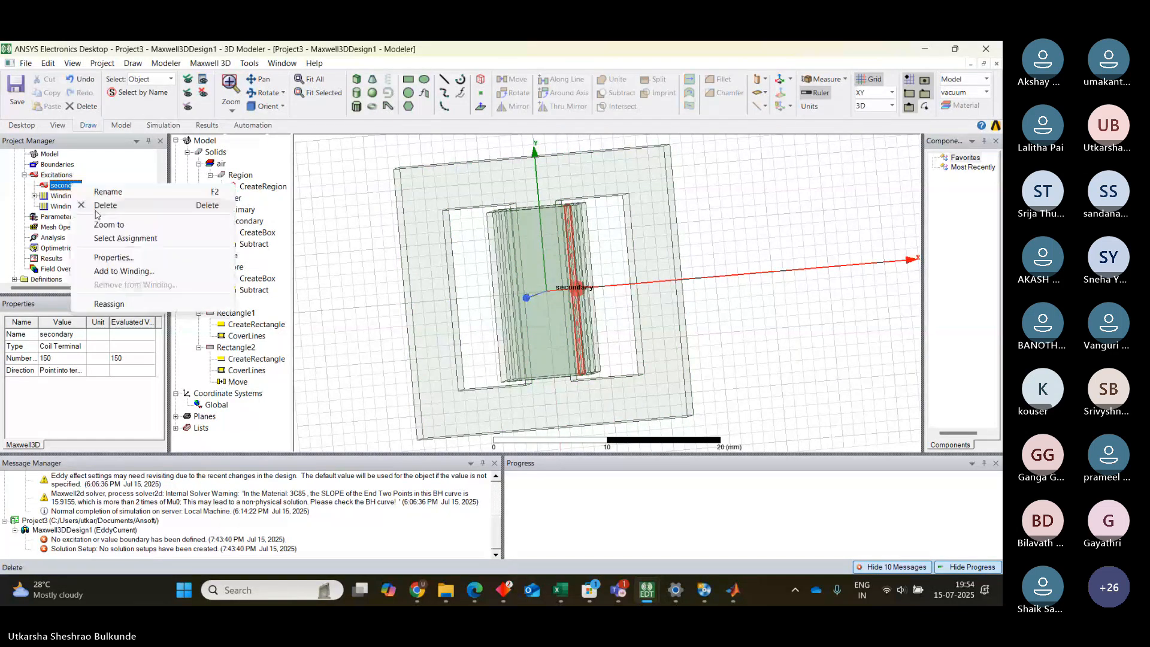
pyautogui.click(128, 273)
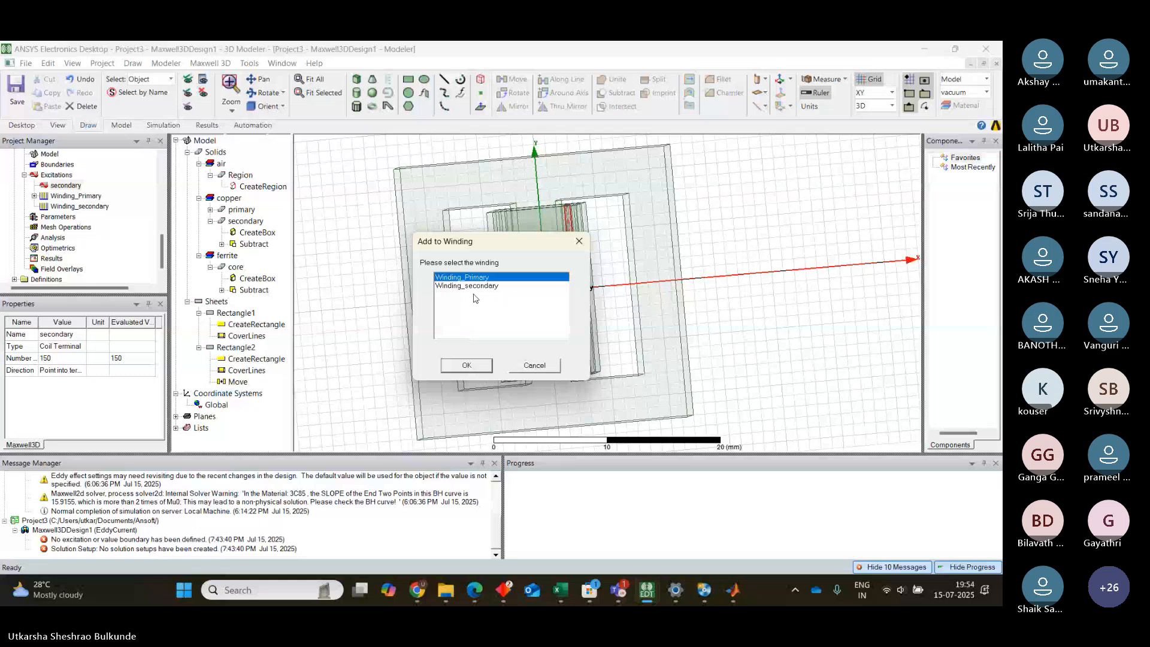
pyautogui.click(472, 366)
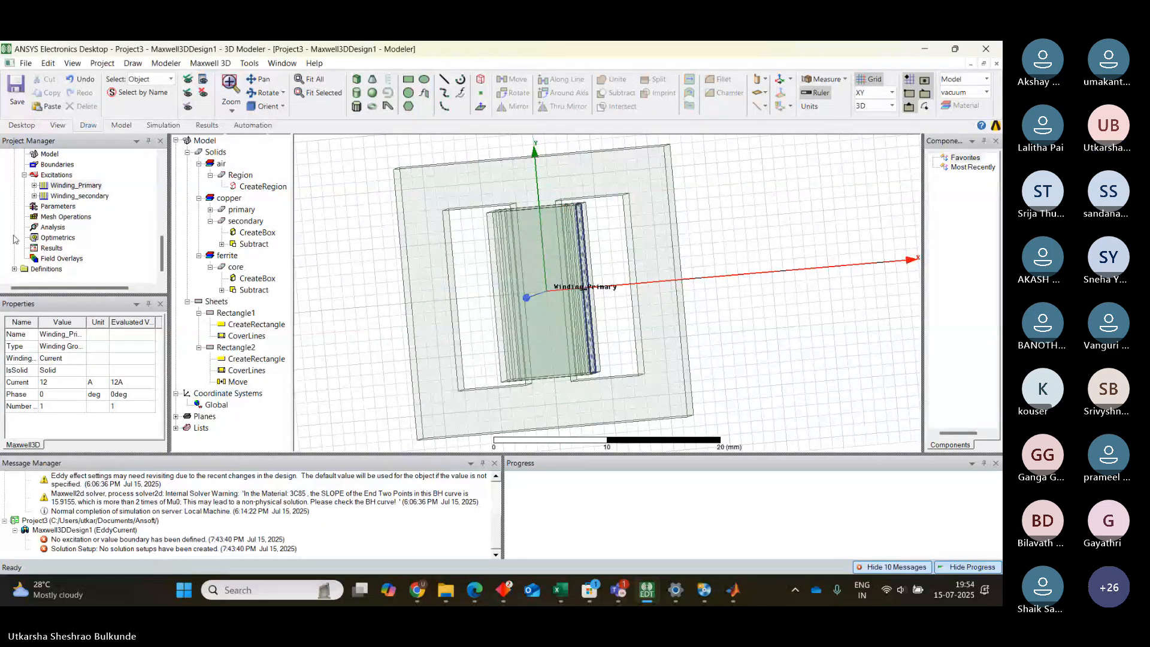
# Step: Check the Primary coil terminal's settings and its direction on the model, and close them without changes
pyautogui.click(39, 186)
pyautogui.doubleClick(74, 195)
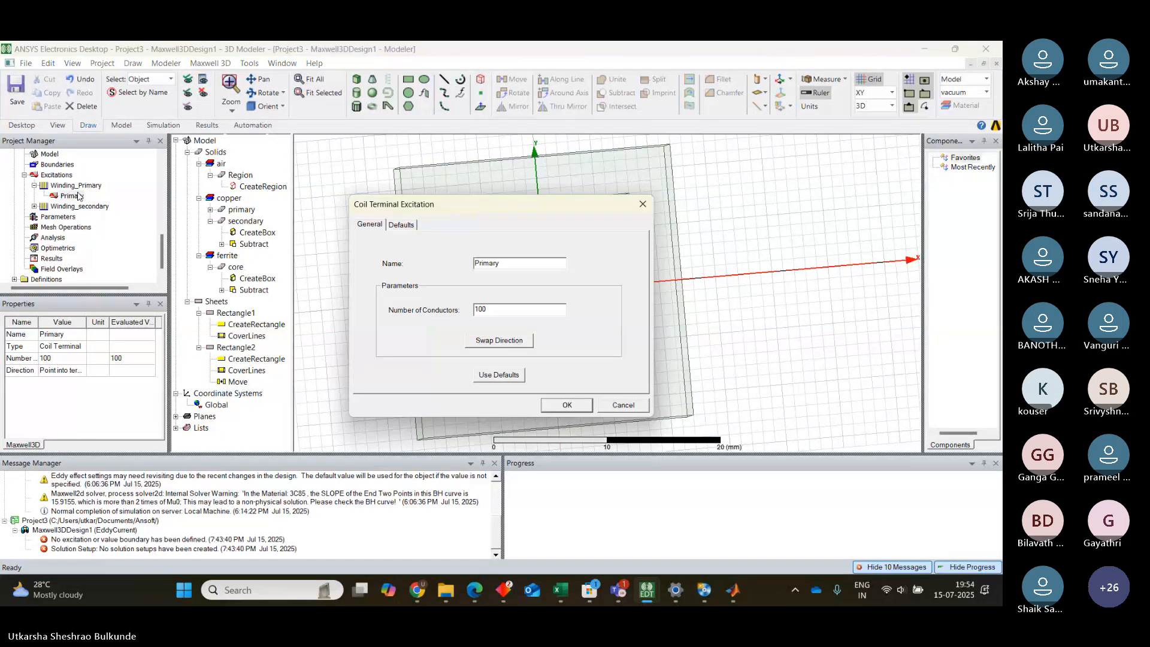
pyautogui.click(644, 204)
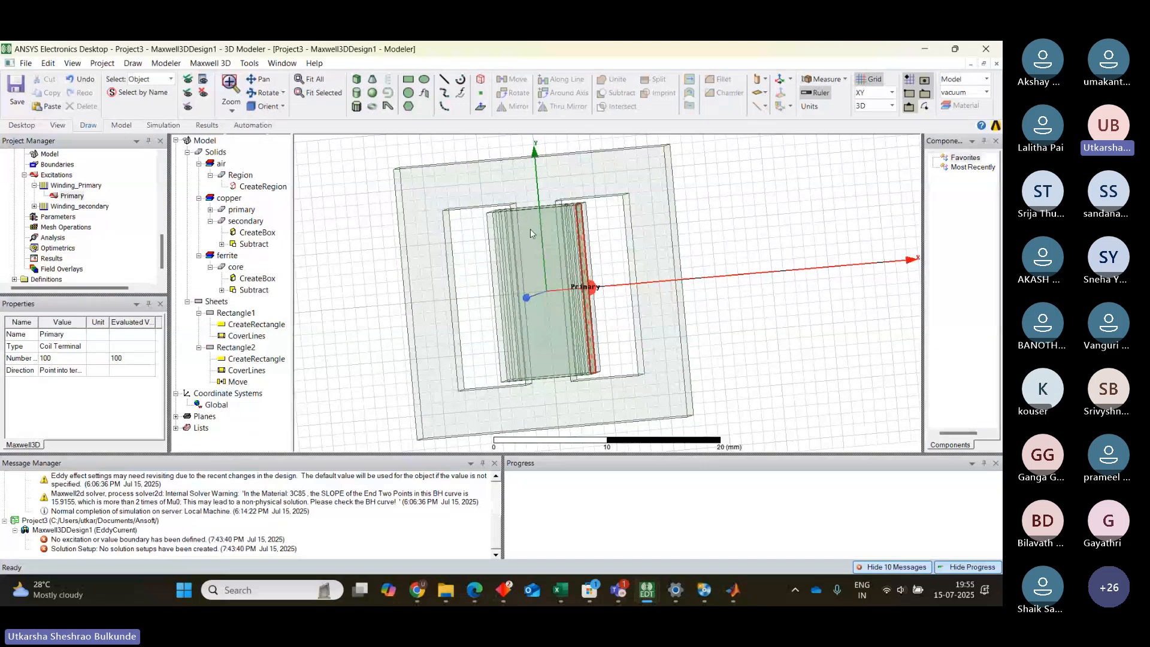
pyautogui.click(740, 207)
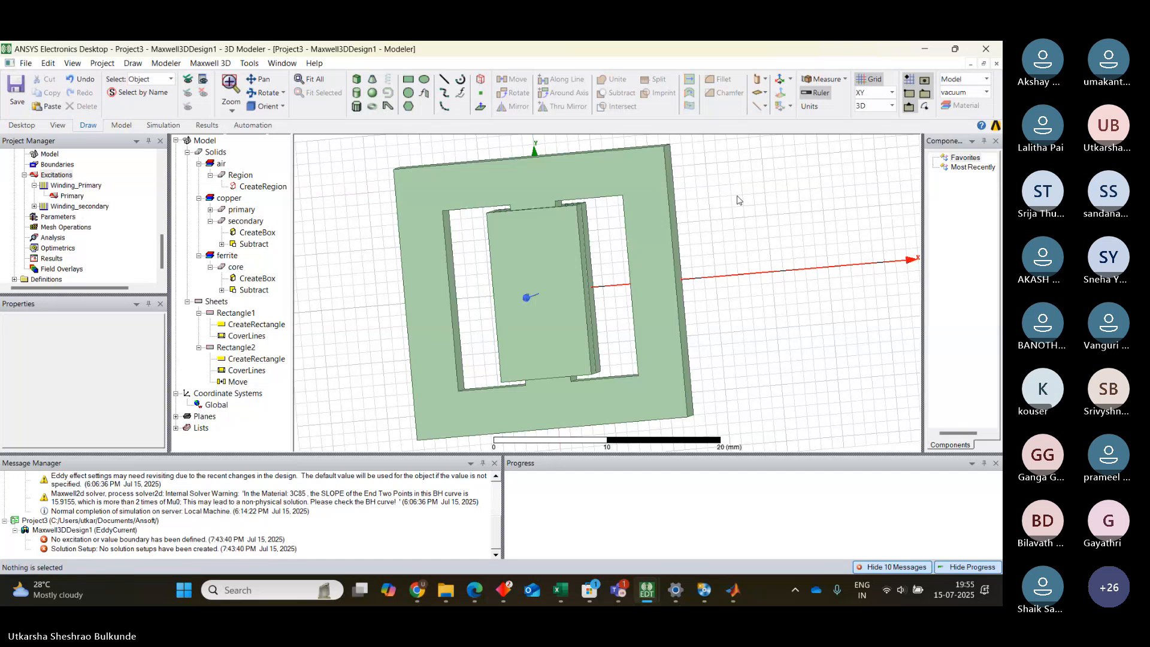
pyautogui.doubleClick(68, 196)
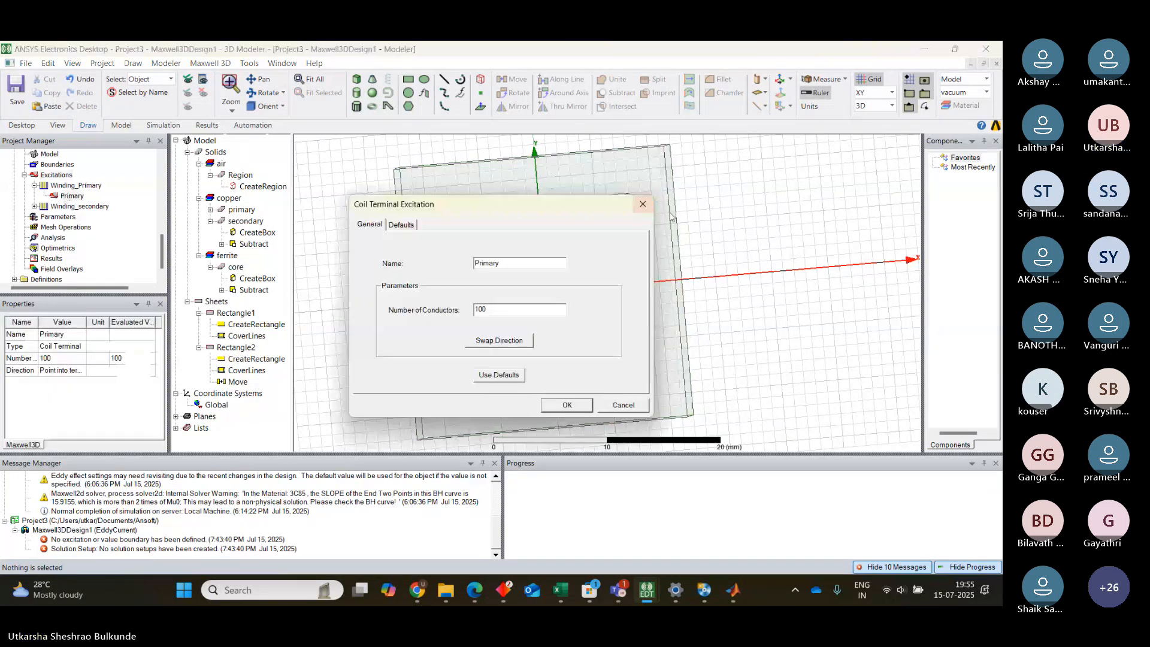
pyautogui.moveTo(575, 208); pyautogui.dragTo(540, 345)
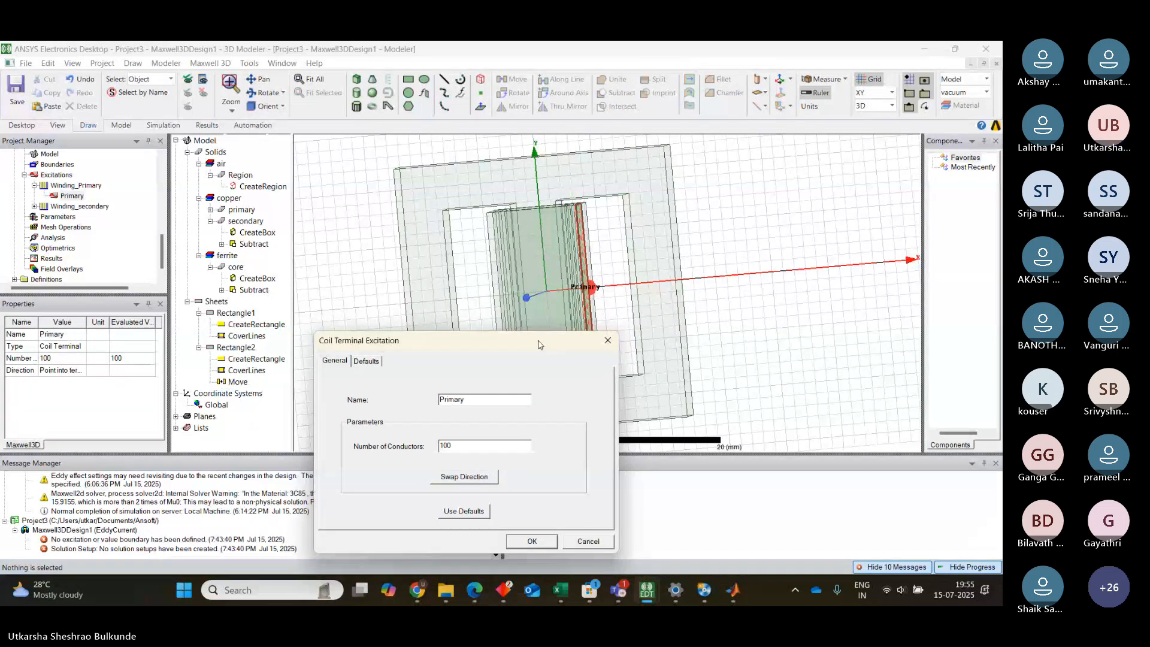
pyautogui.click(608, 340)
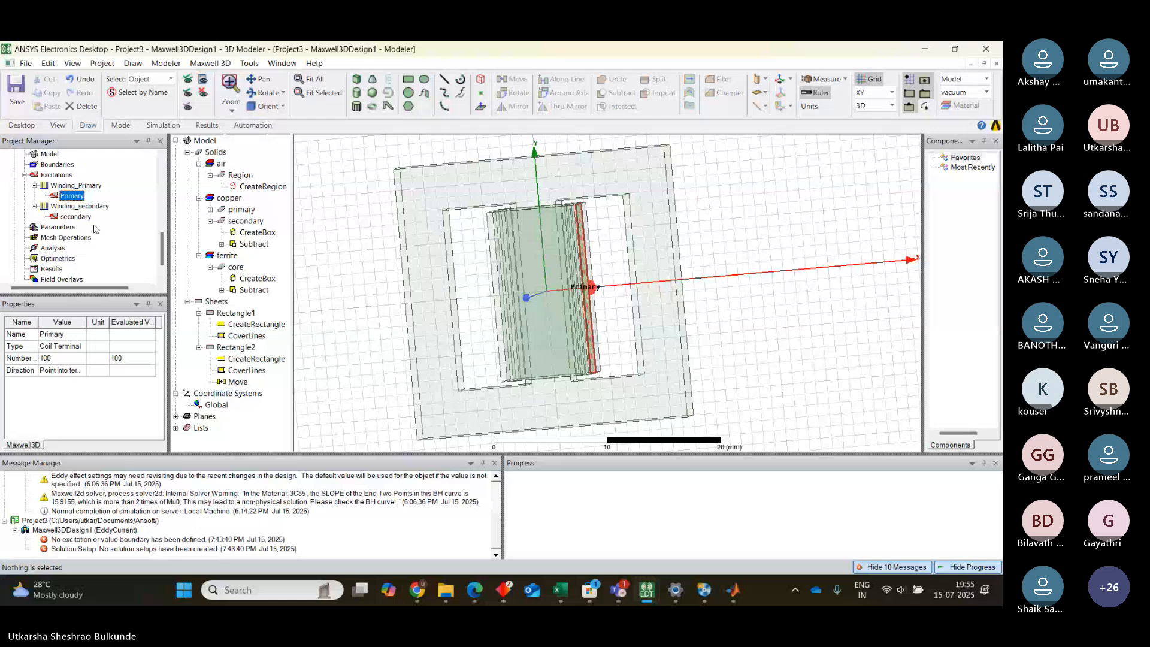
# Step: Try to swap the direction of the secondary coil terminal under Winding_secondary
pyautogui.doubleClick(75, 216)
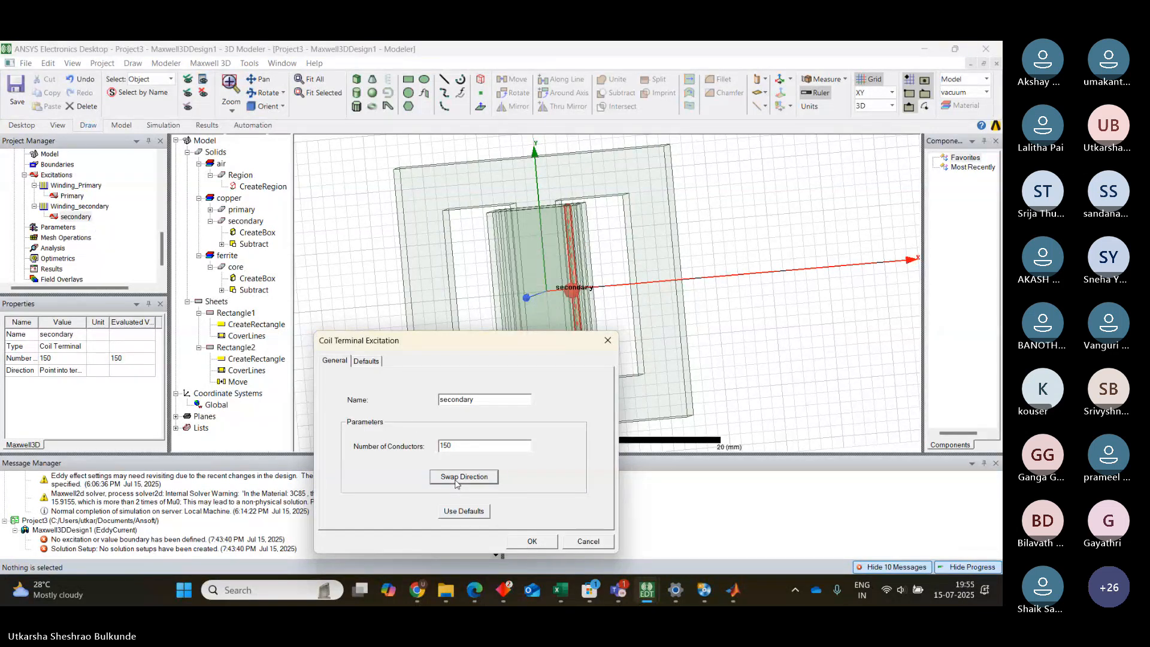
pyautogui.click(534, 542)
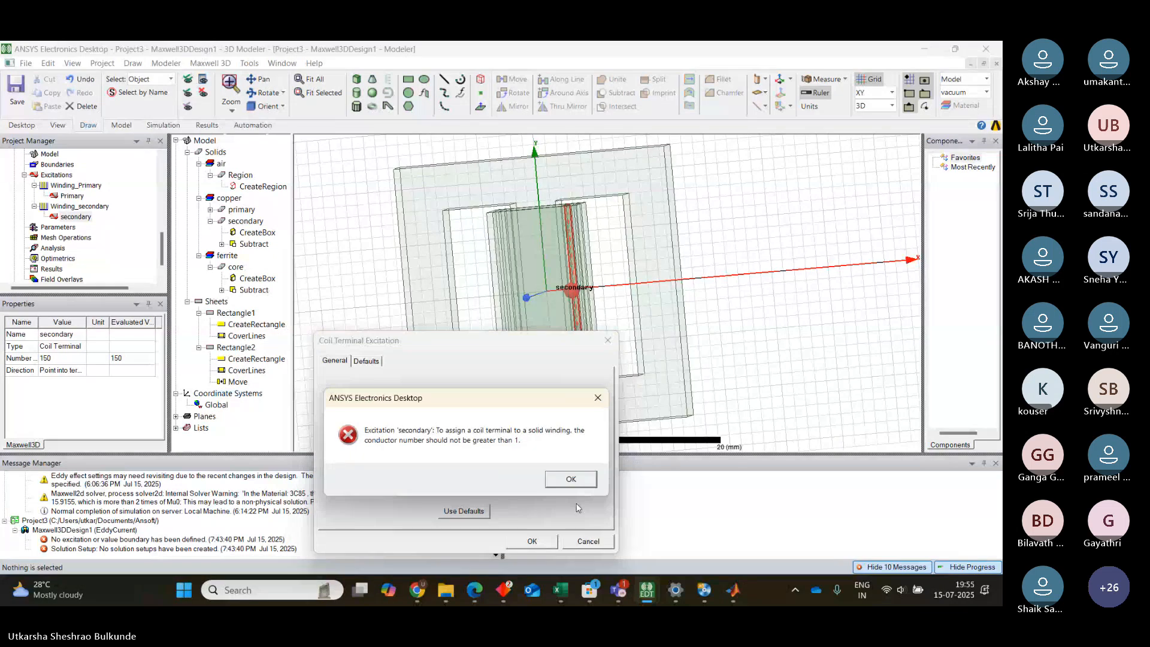
pyautogui.click(571, 480)
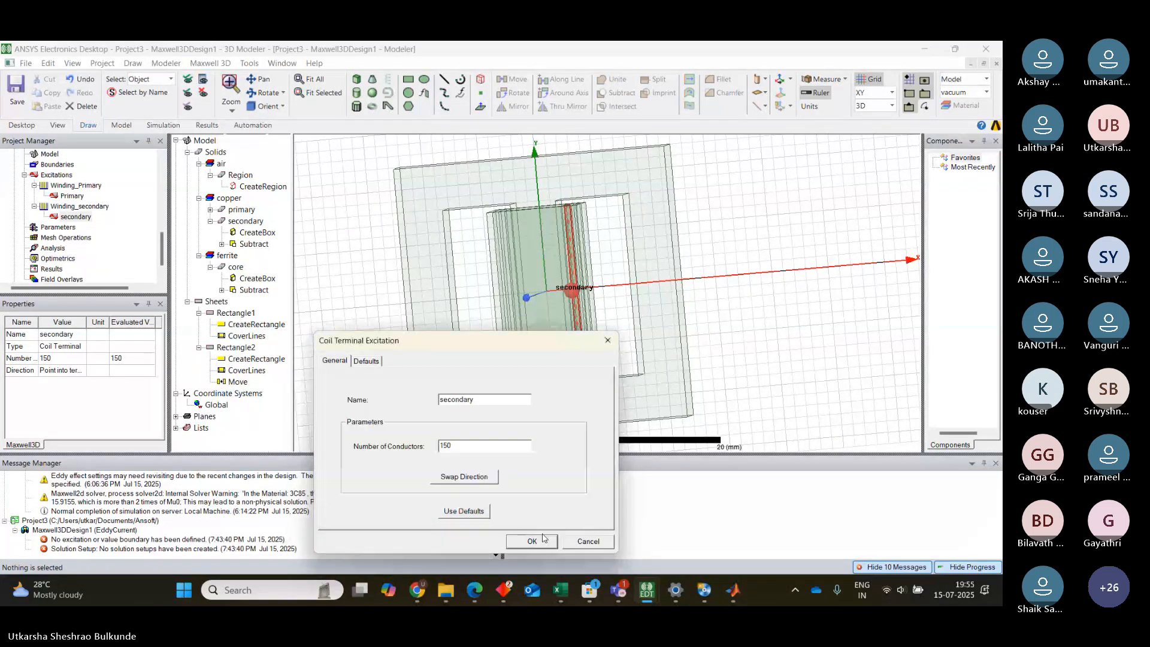
pyautogui.click(543, 539)
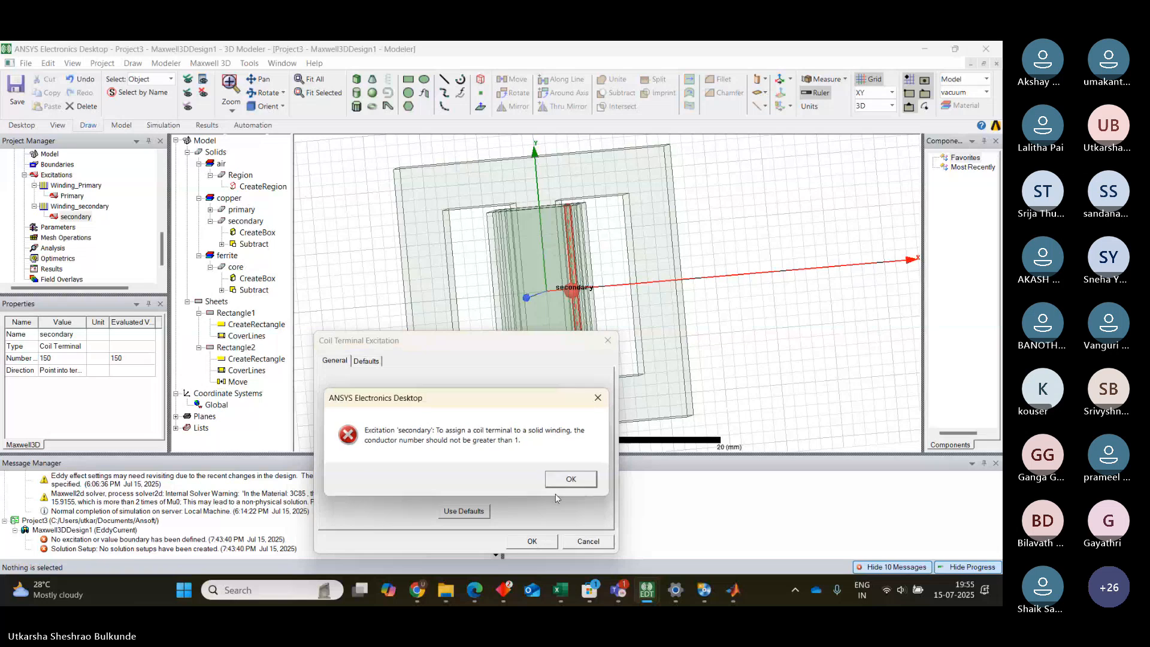
pyautogui.click(570, 480)
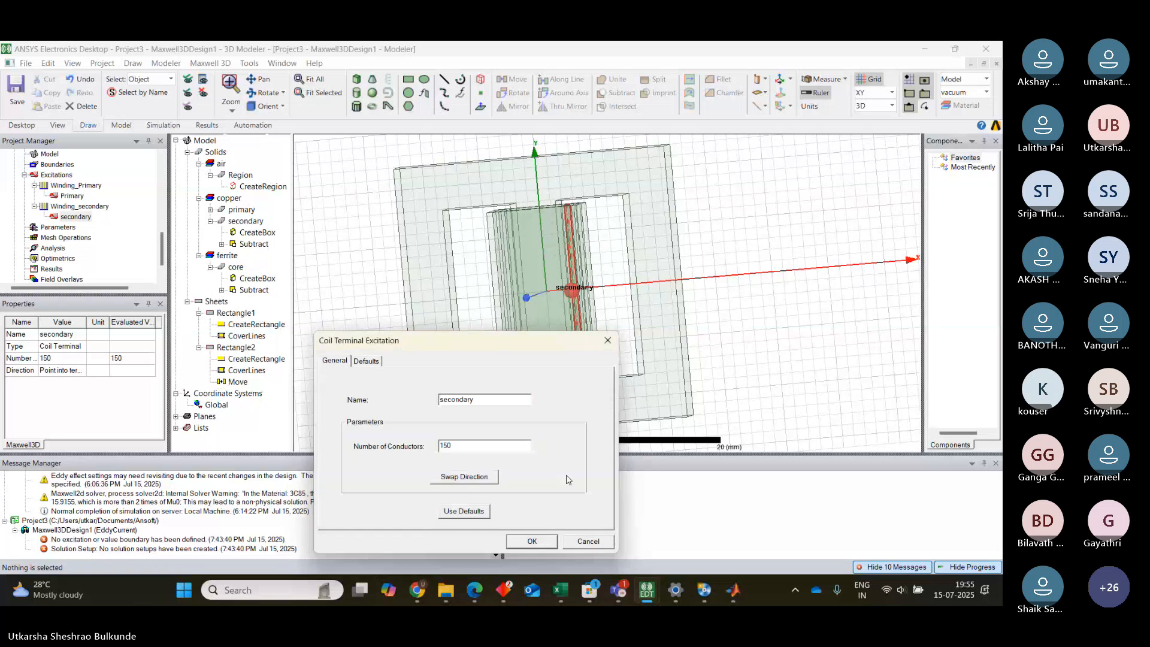
pyautogui.click(607, 341)
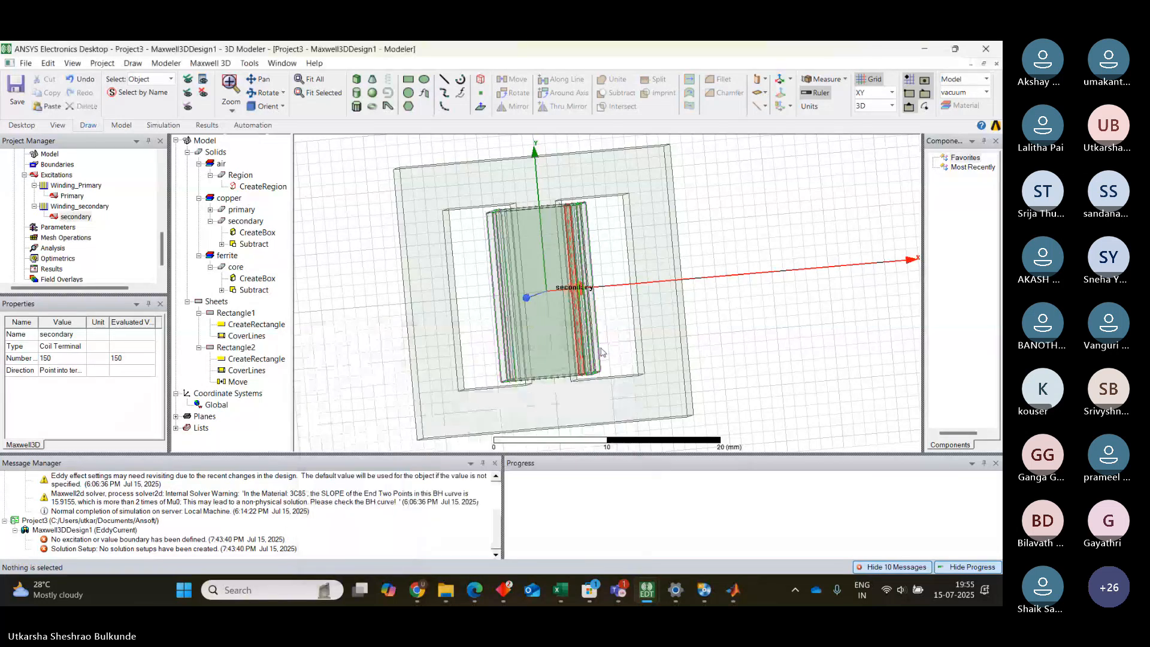
# Step: Examine the secondary and Primary coil terminals' positions and directions on the model, and collapse both windings
pyautogui.click(750, 310)
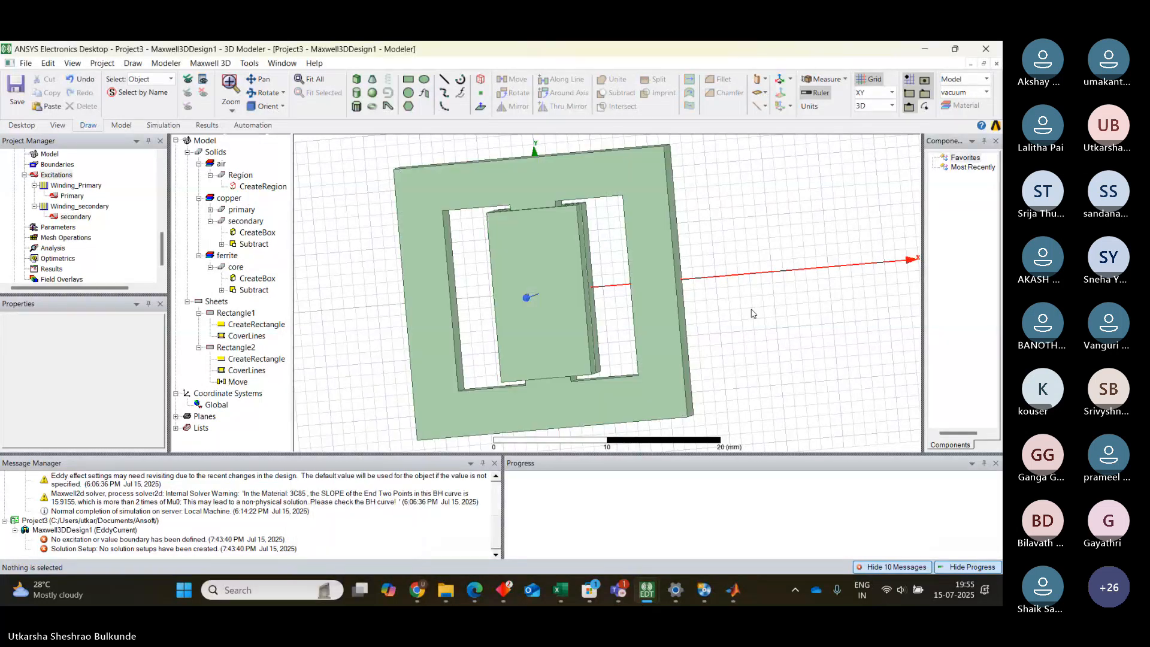
pyautogui.click(69, 216)
pyautogui.click(68, 217)
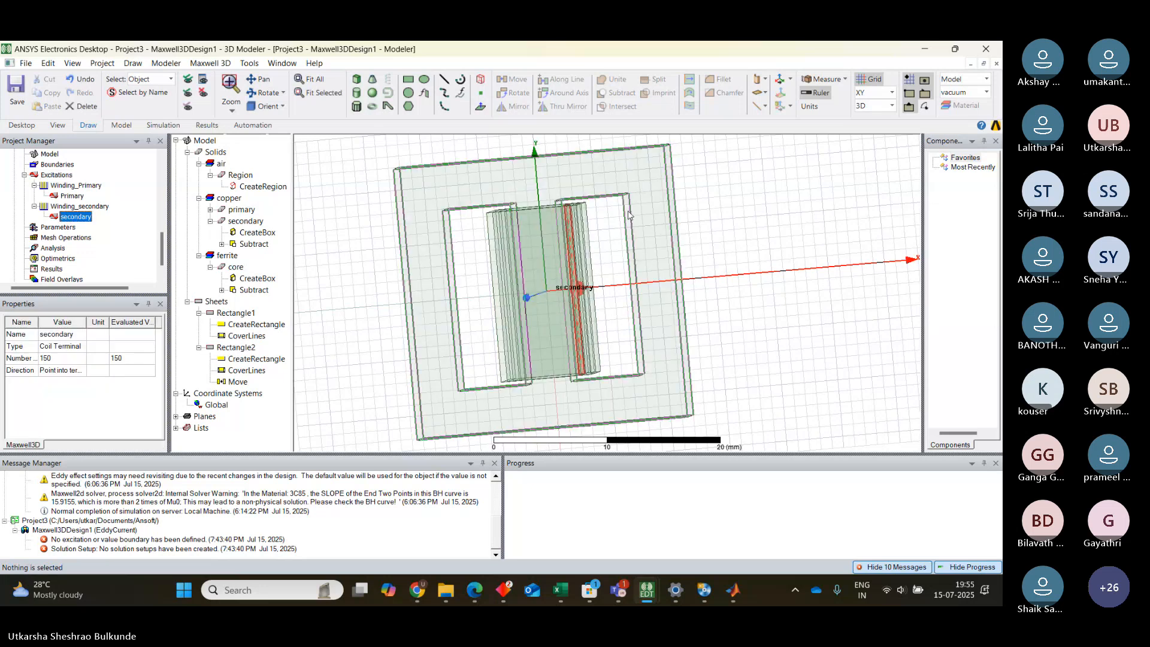
pyautogui.click(754, 223)
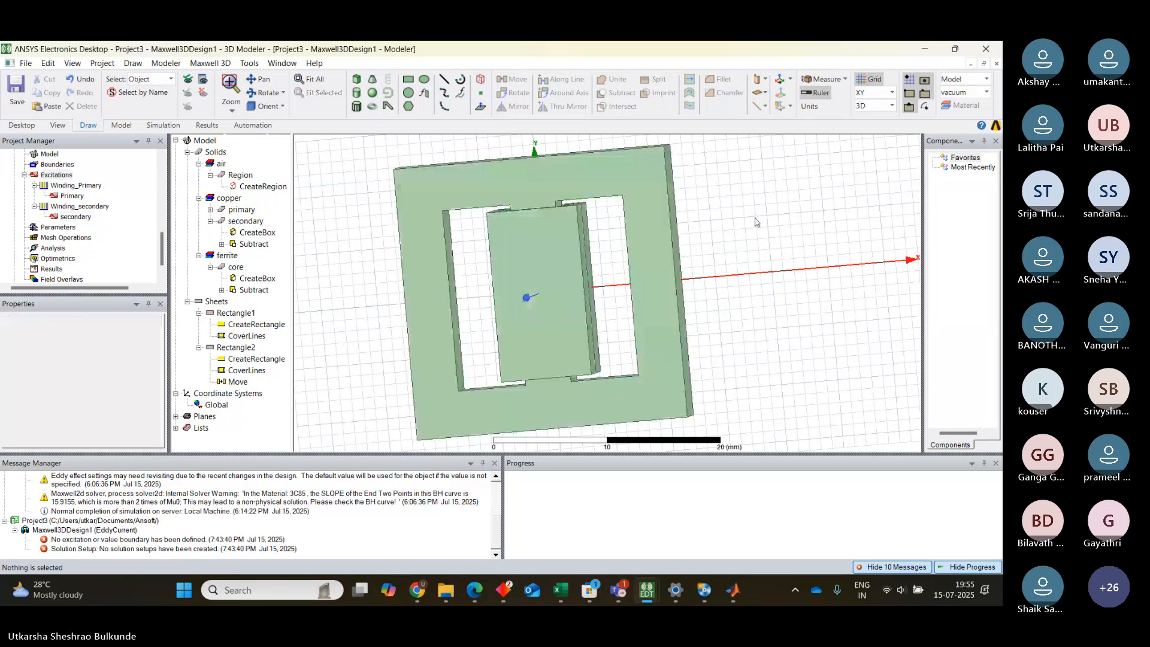
pyautogui.click(258, 97)
pyautogui.moveTo(754, 206); pyautogui.dragTo(776, 369)
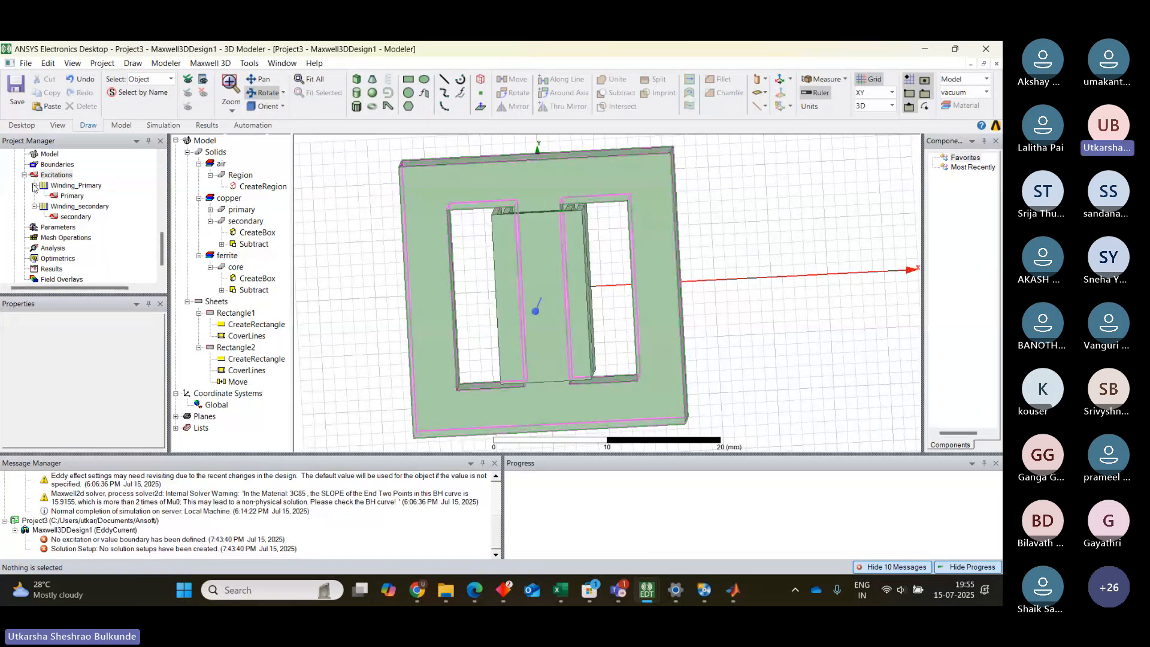
pyautogui.doubleClick(69, 196)
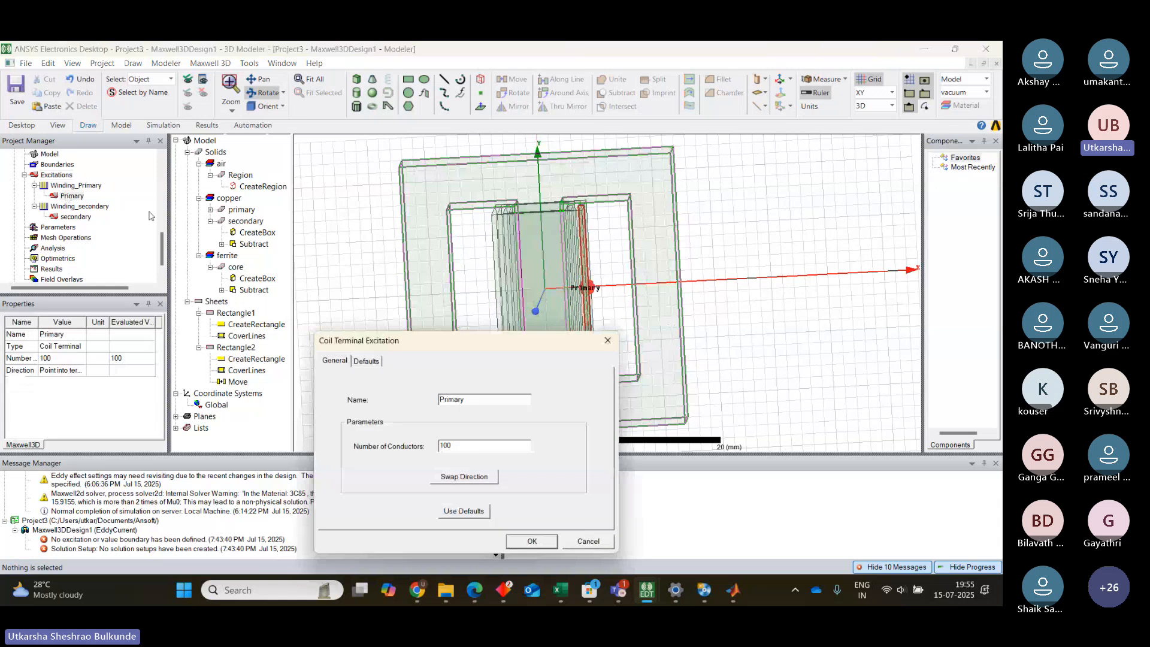
pyautogui.click(607, 341)
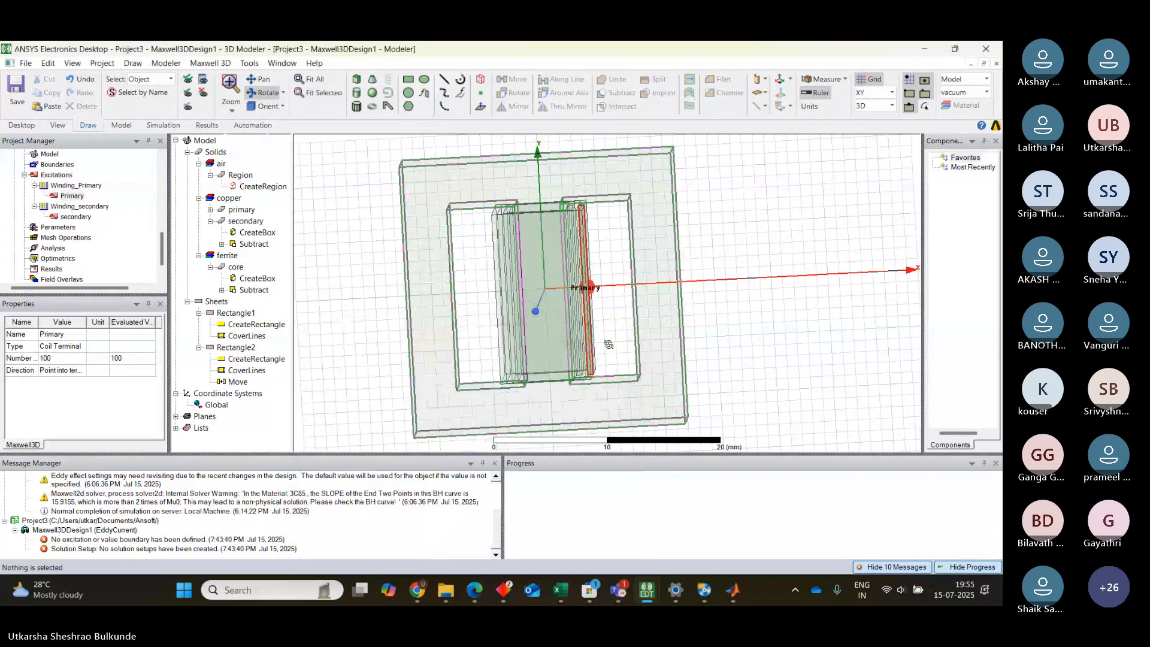
pyautogui.click(68, 218)
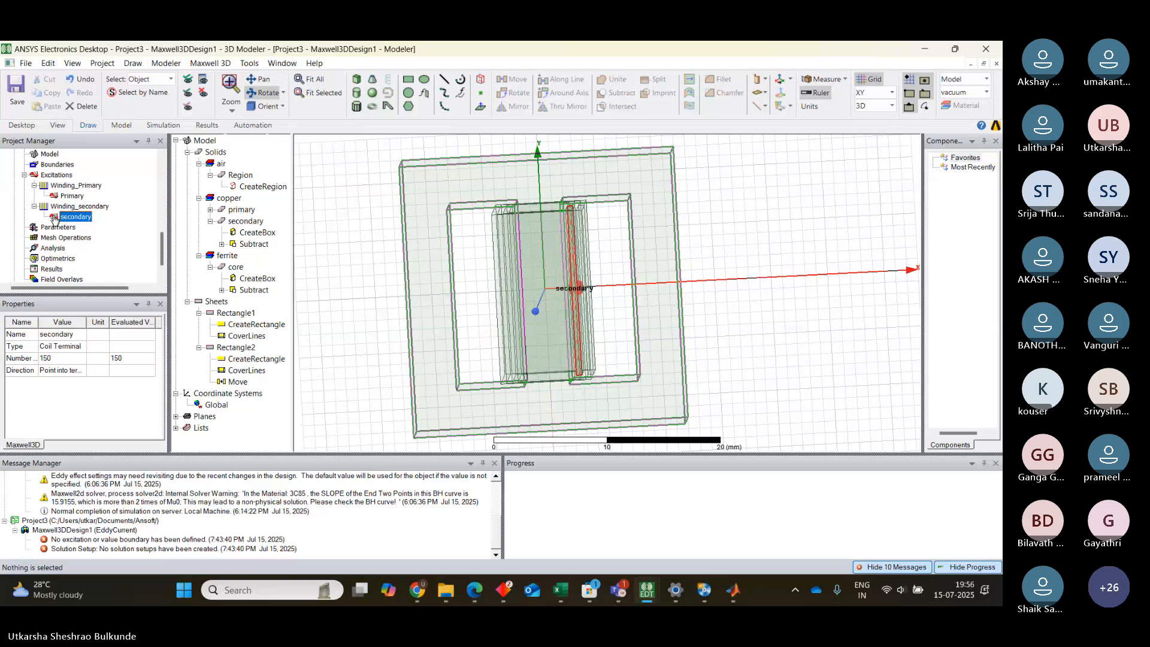
pyautogui.click(34, 206)
pyautogui.click(34, 185)
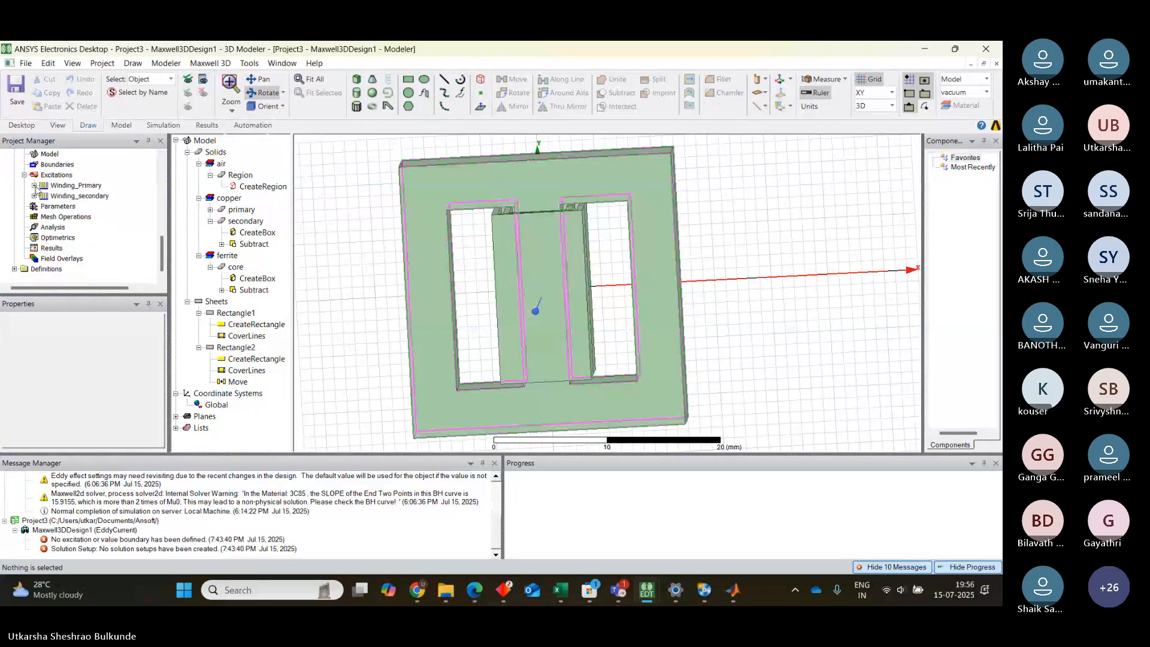
# Step: Check the design list for assigned parameters and close it without changes
pyautogui.click(67, 207)
pyautogui.doubleClick(66, 208)
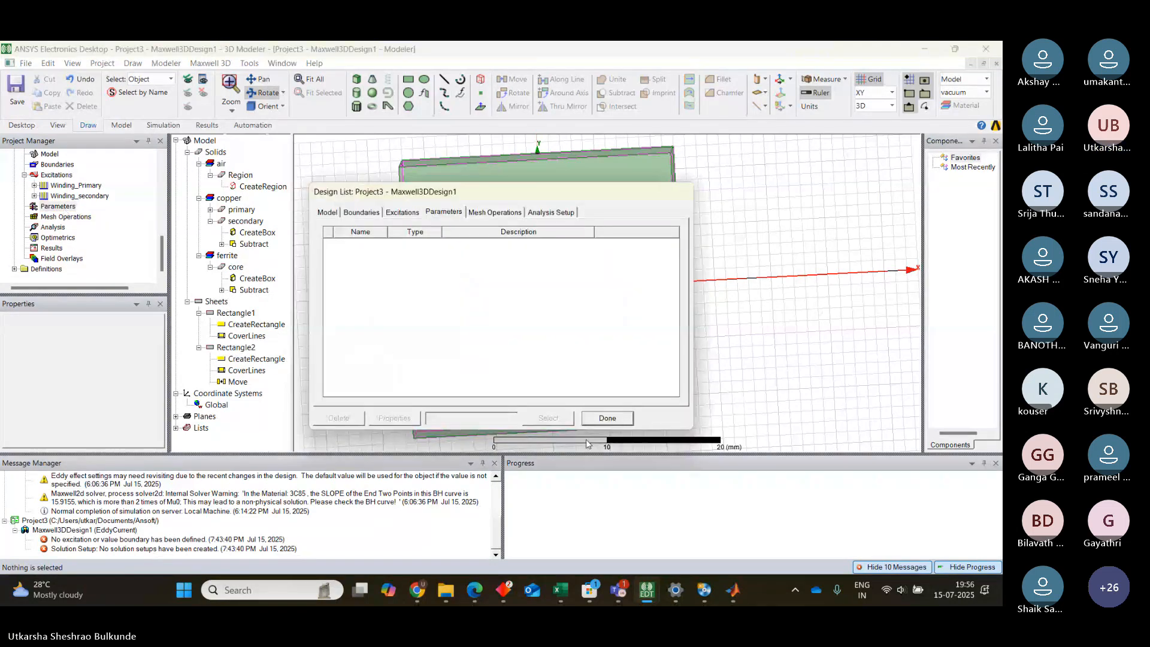
pyautogui.click(607, 419)
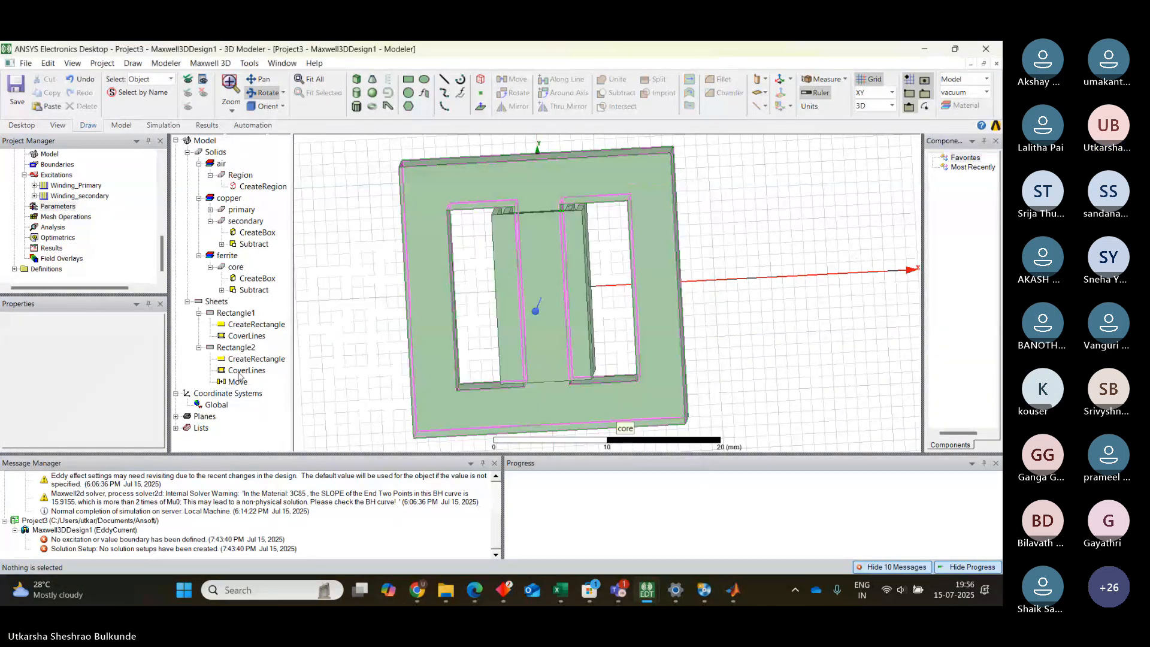
# Step: Try to assign a length-based mesh operation inside the selection
pyautogui.click(73, 217)
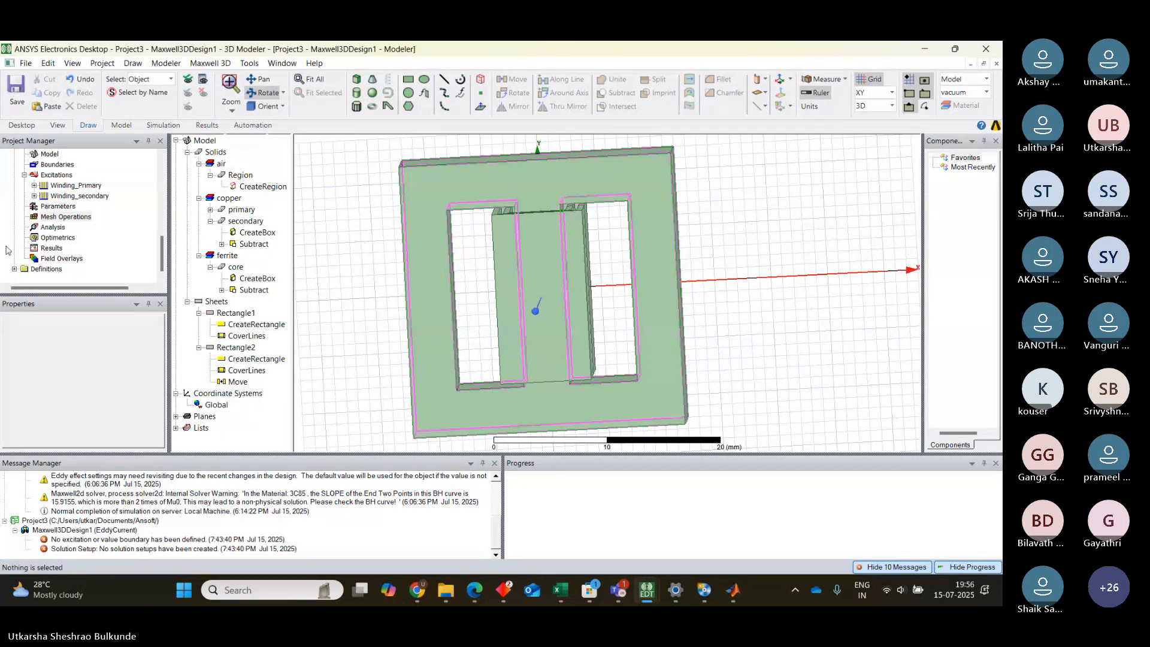
pyautogui.click(52, 222)
pyautogui.rightClick(53, 218)
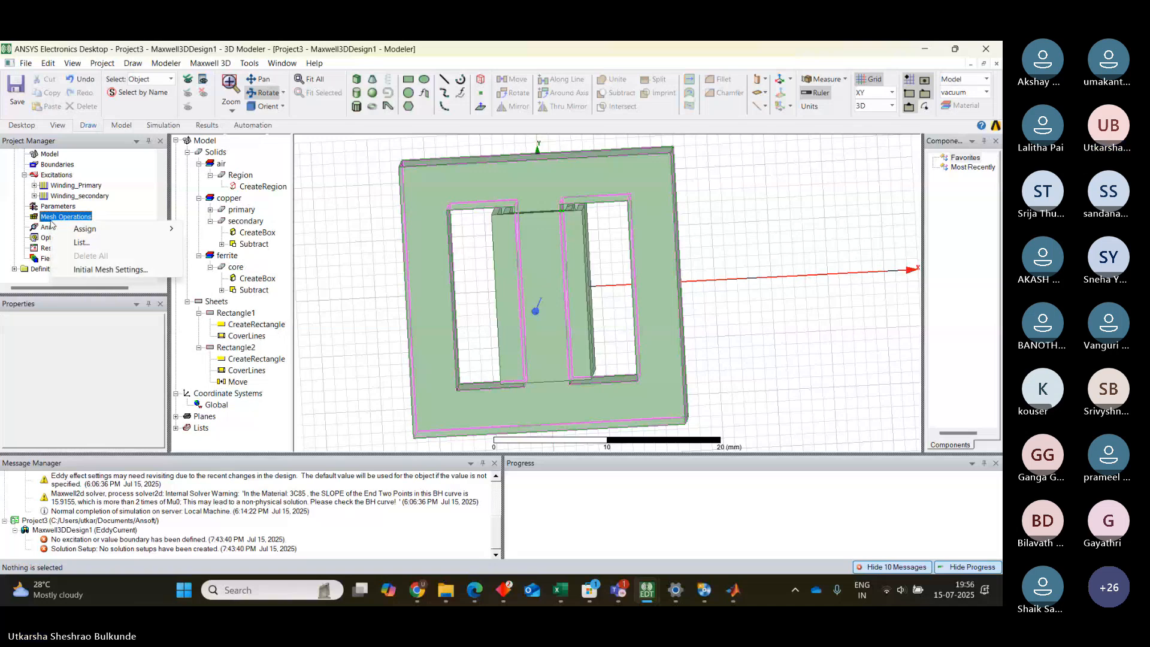
pyautogui.moveTo(79, 233)
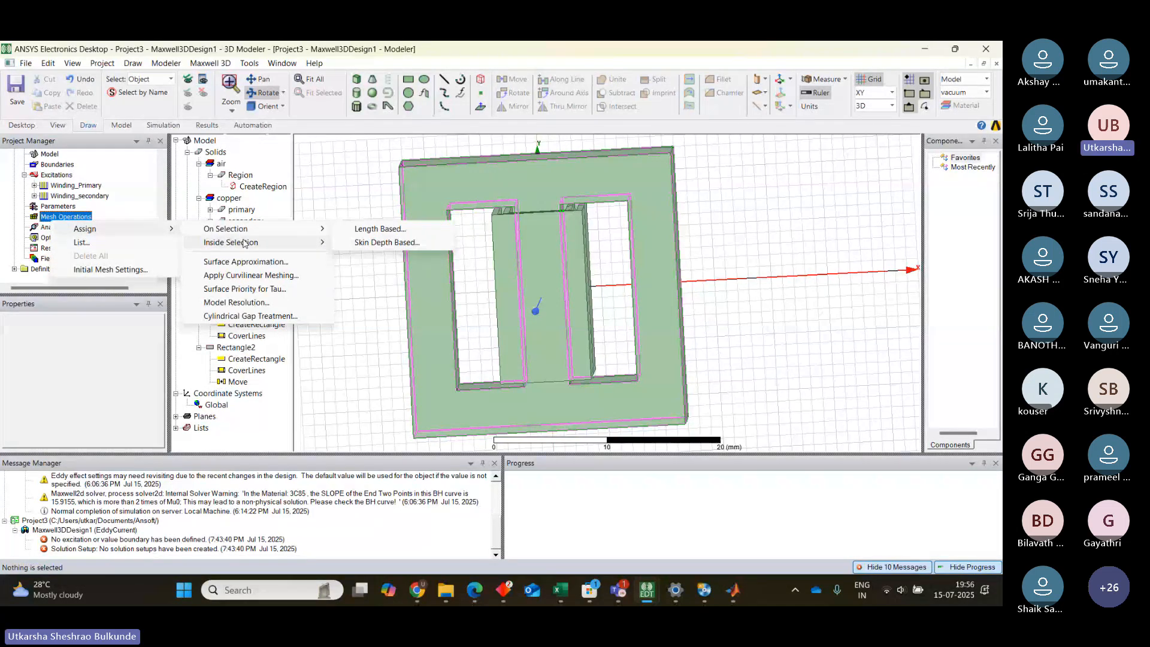
pyautogui.moveTo(270, 242)
pyautogui.click(364, 247)
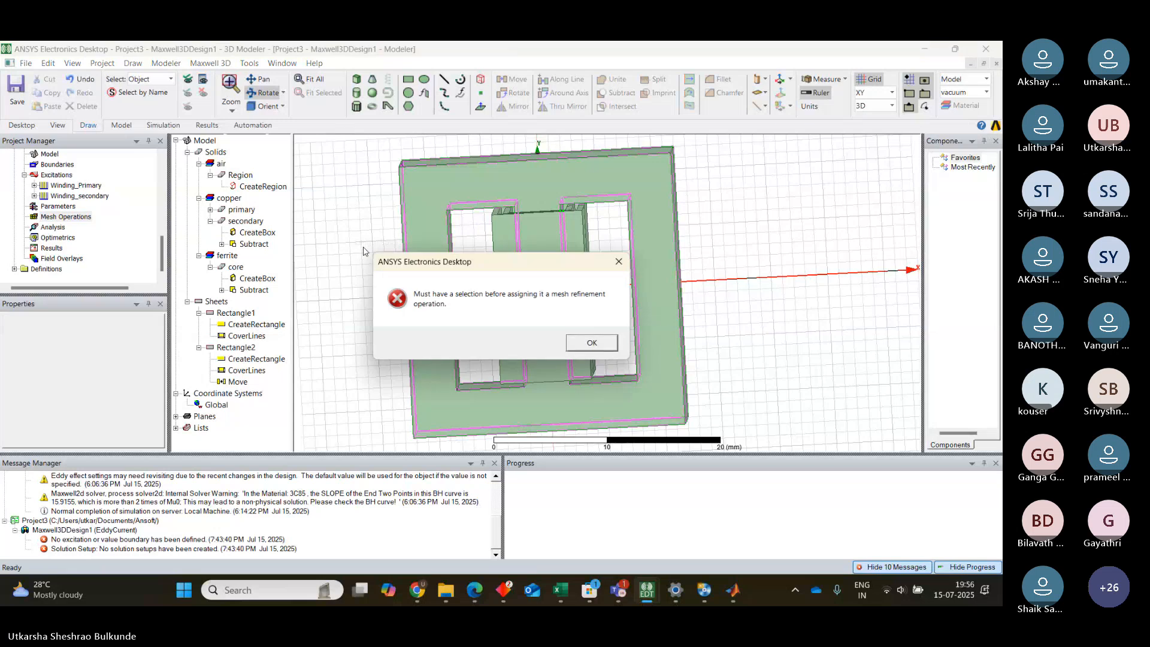
pyautogui.click(593, 343)
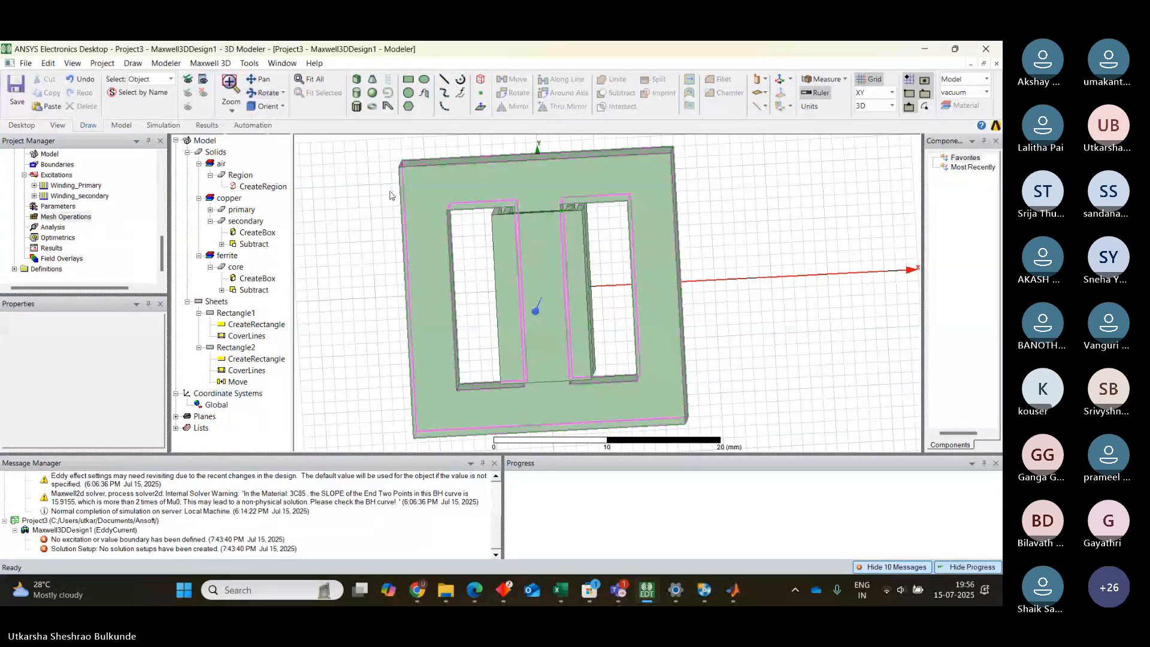
# Step: Assign a length-based mesh refinement inside the ferrite core with a maximum element length of 2 mm
pyautogui.click(356, 189)
pyautogui.click(446, 189)
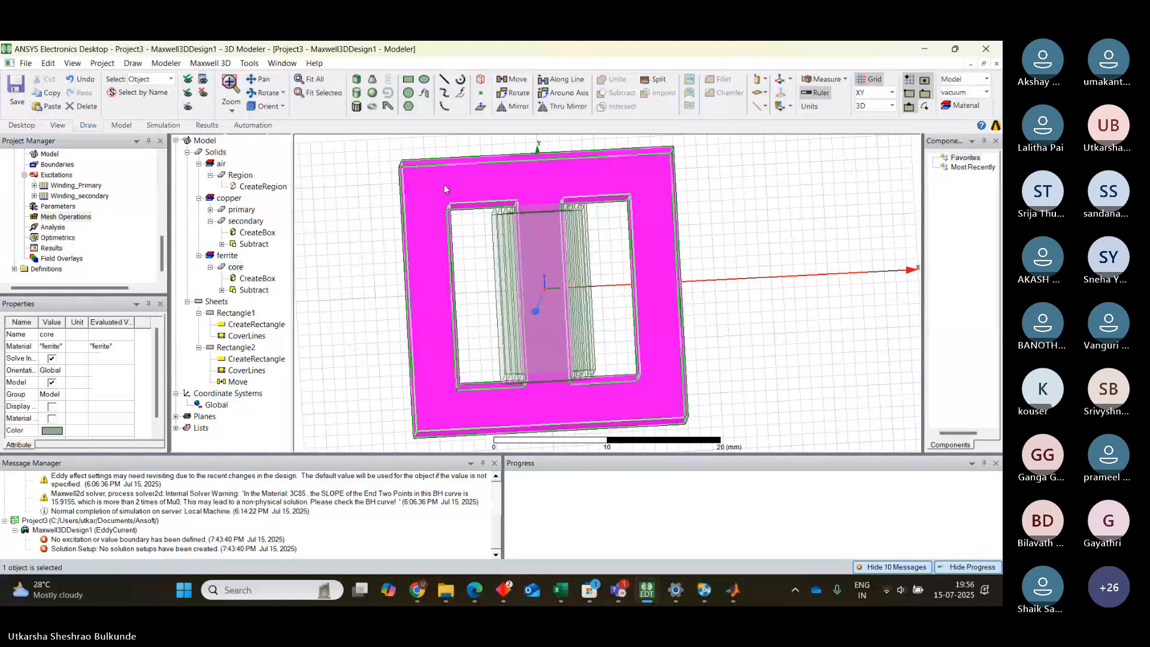
pyautogui.rightClick(65, 216)
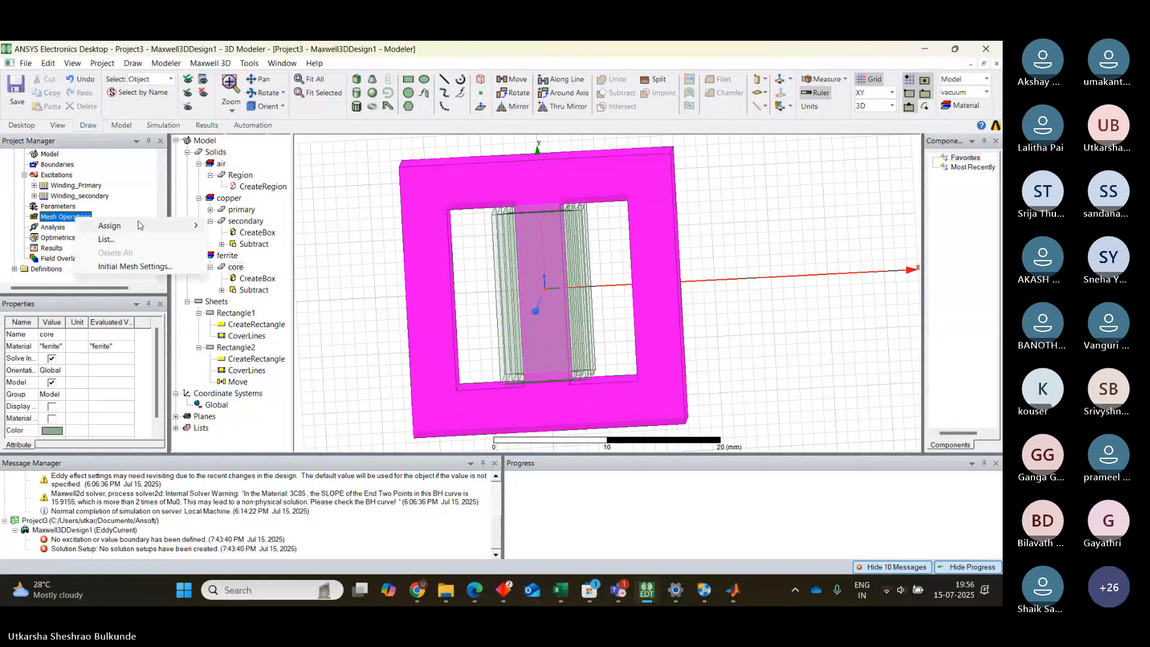
pyautogui.moveTo(139, 226)
pyautogui.moveTo(281, 239)
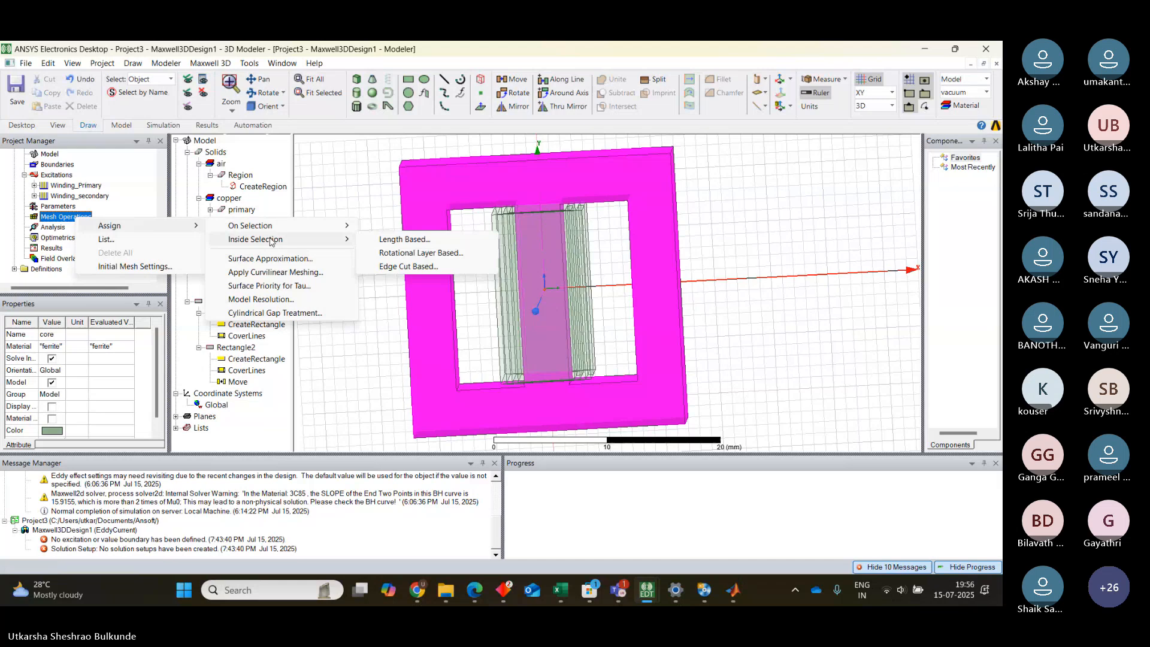
pyautogui.click(404, 239)
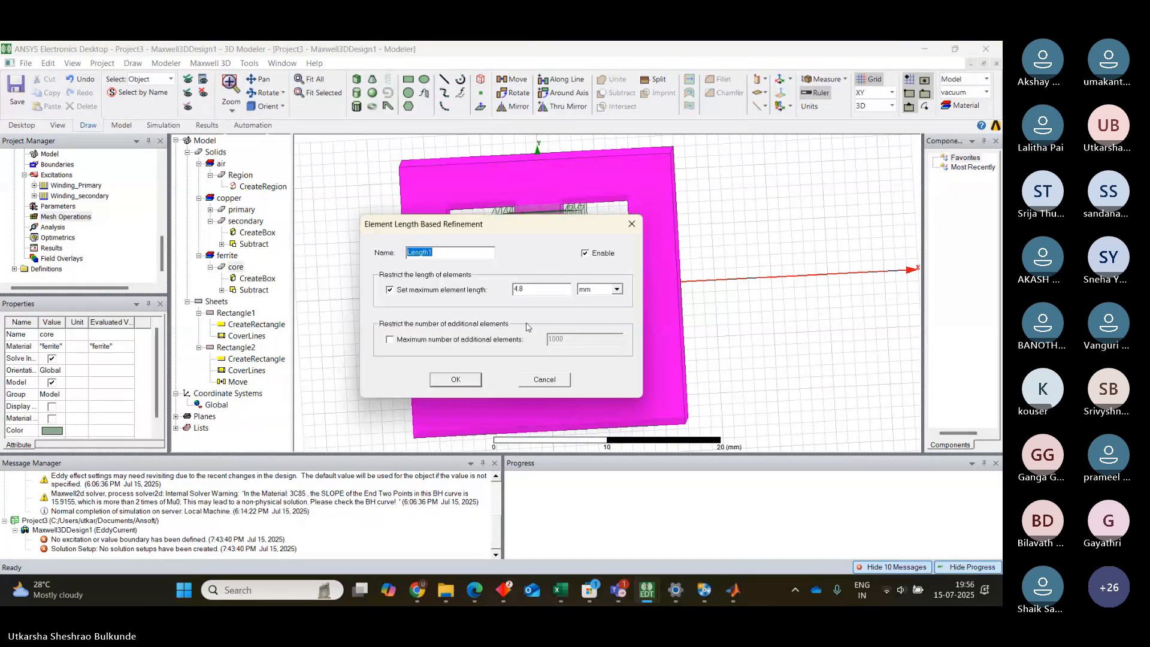
pyautogui.click(532, 289)
pyautogui.press('BackSpace')
pyautogui.press('BackSpace')
pyautogui.write('2')
pyautogui.click(456, 380)
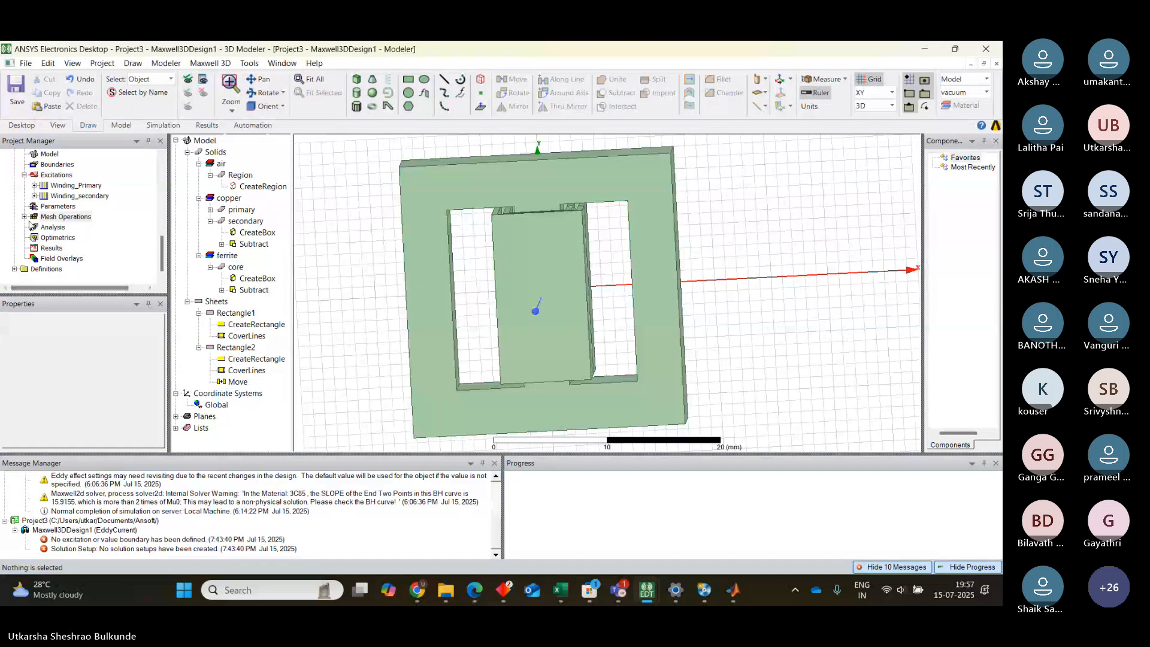
# Step: Assign a length-based mesh refinement inside the primary and secondary copper windings with a maximum element length of 1 mm
pyautogui.click(578, 322)
pyautogui.click(821, 232)
pyautogui.click(242, 210)
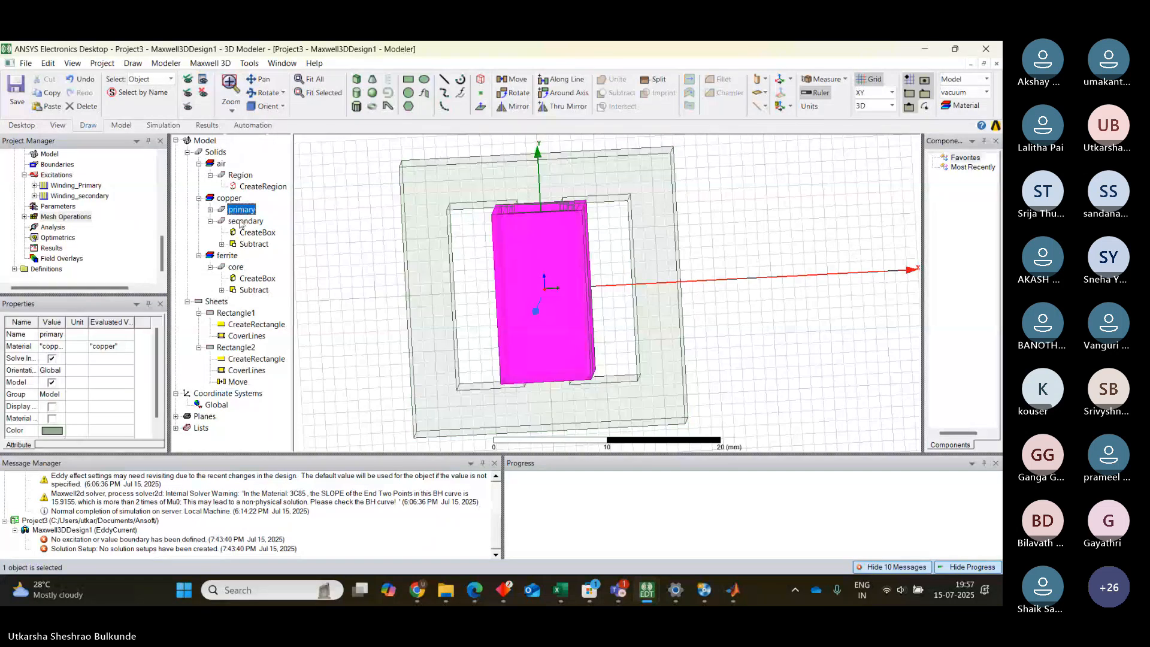
pyautogui.keyDown('ctrl'); pyautogui.click(244, 221); pyautogui.keyUp('ctrl')
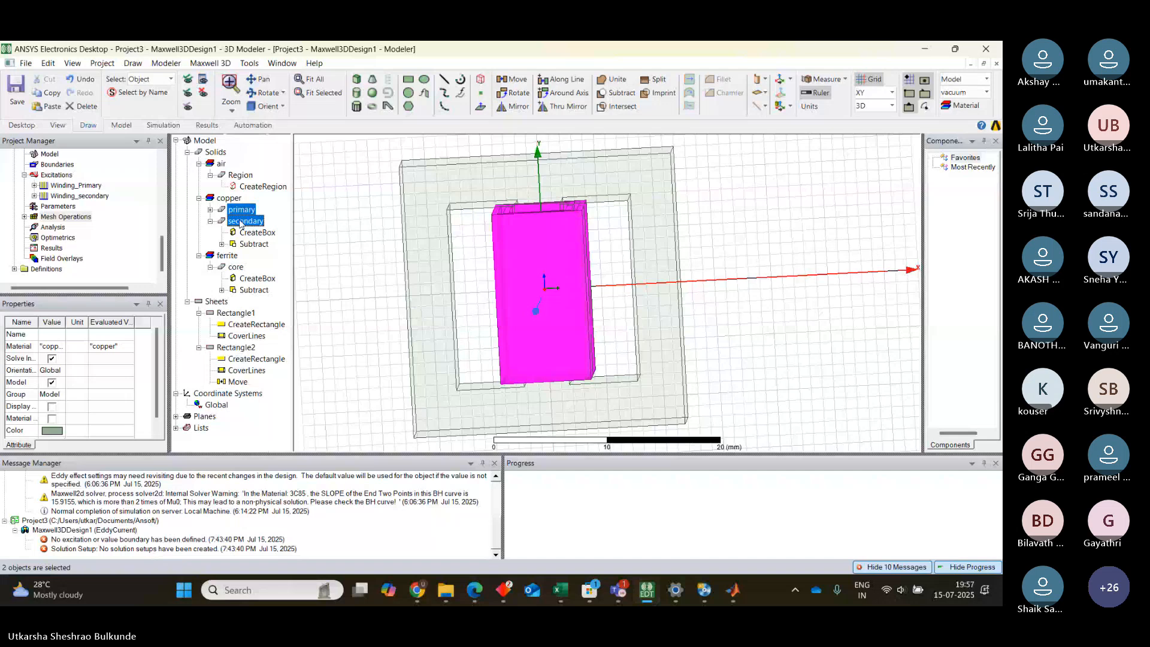
pyautogui.rightClick(241, 223)
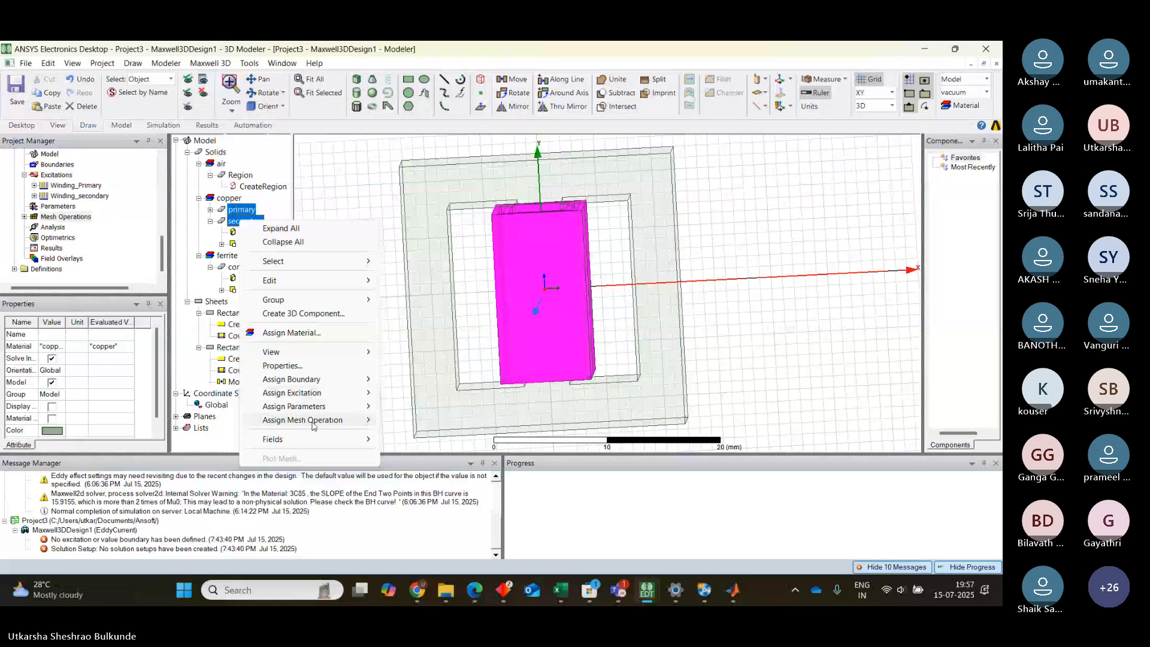
pyautogui.moveTo(313, 423)
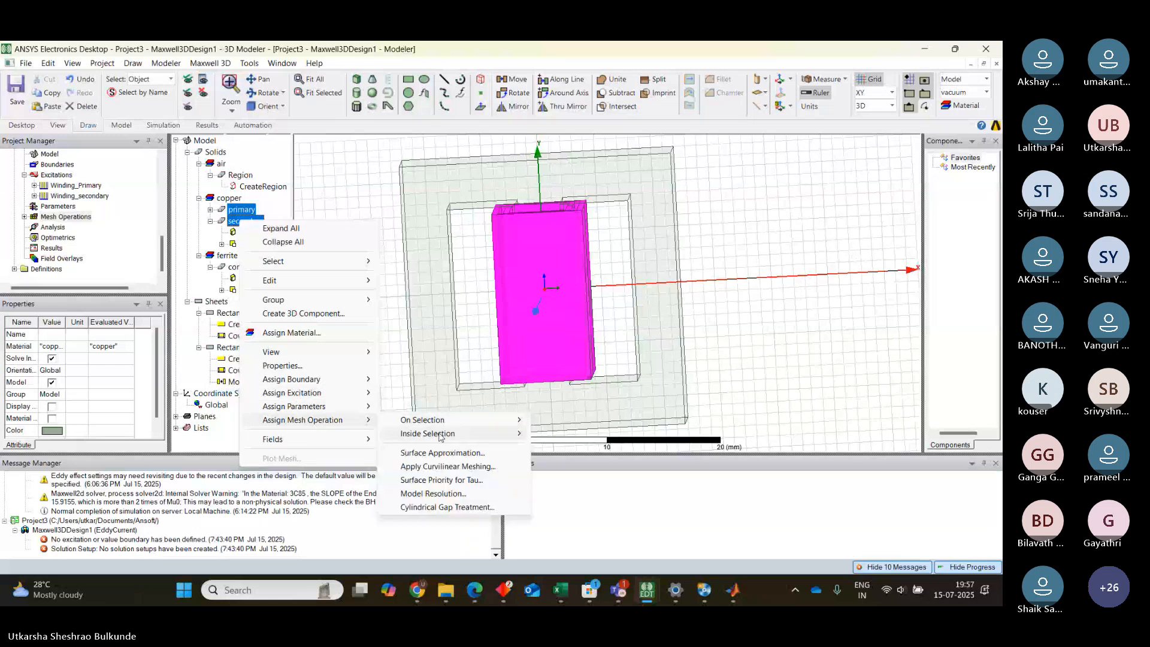
pyautogui.moveTo(441, 438)
pyautogui.click(575, 434)
pyautogui.click(528, 290)
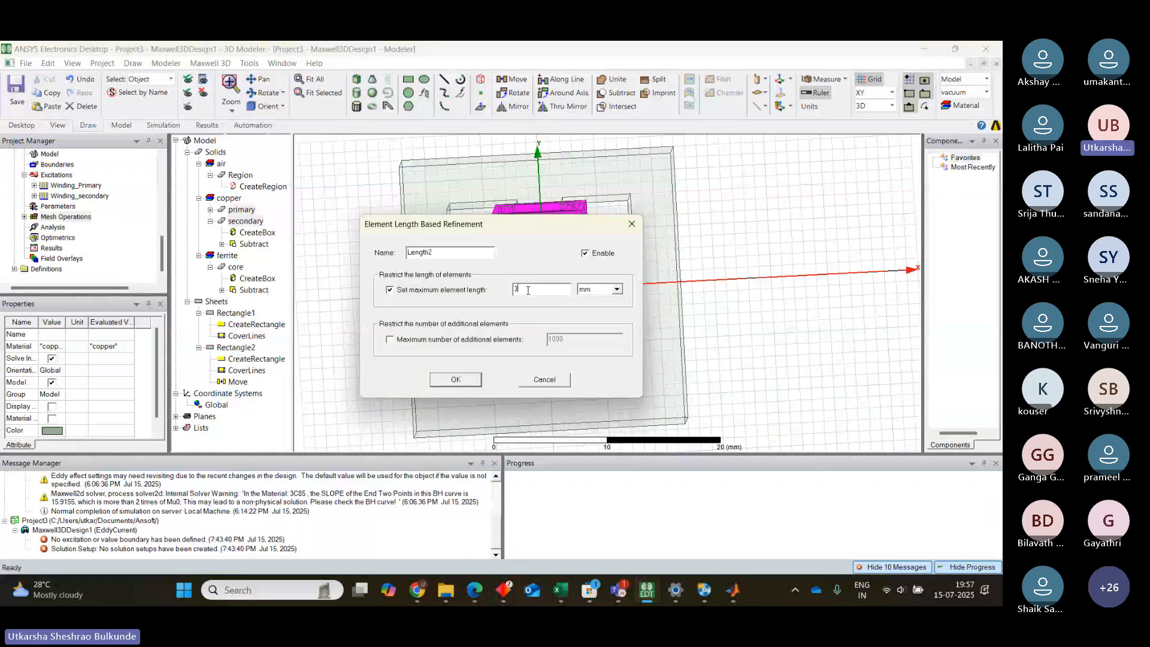
pyautogui.press('BackSpace')
pyautogui.write('1')
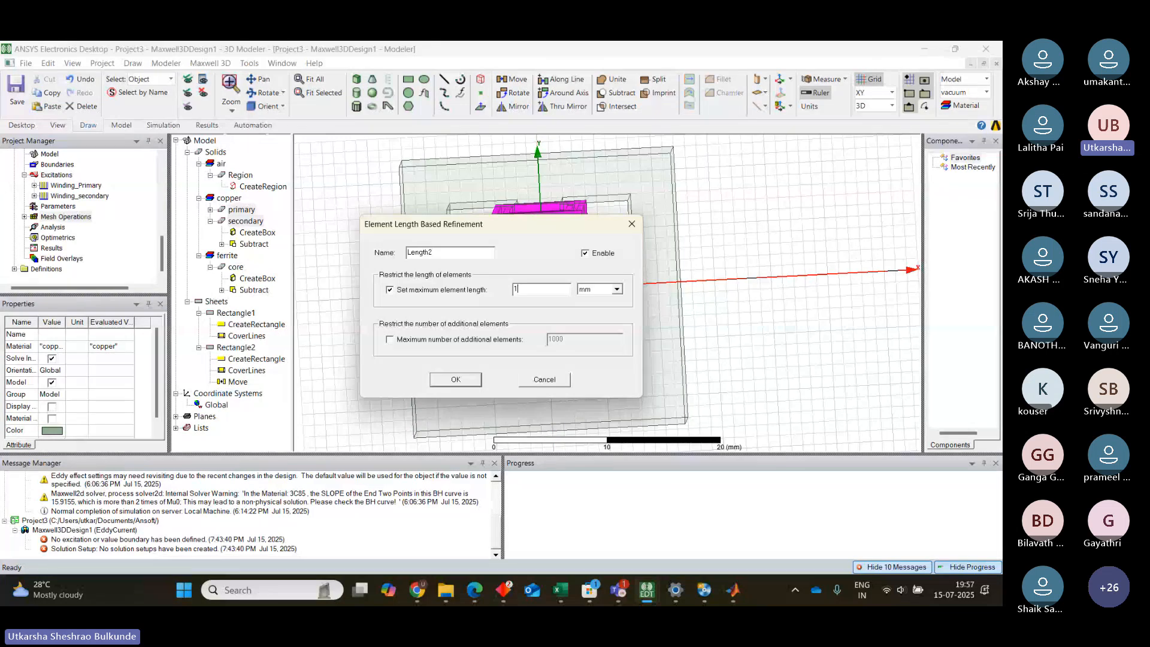
pyautogui.click(466, 387)
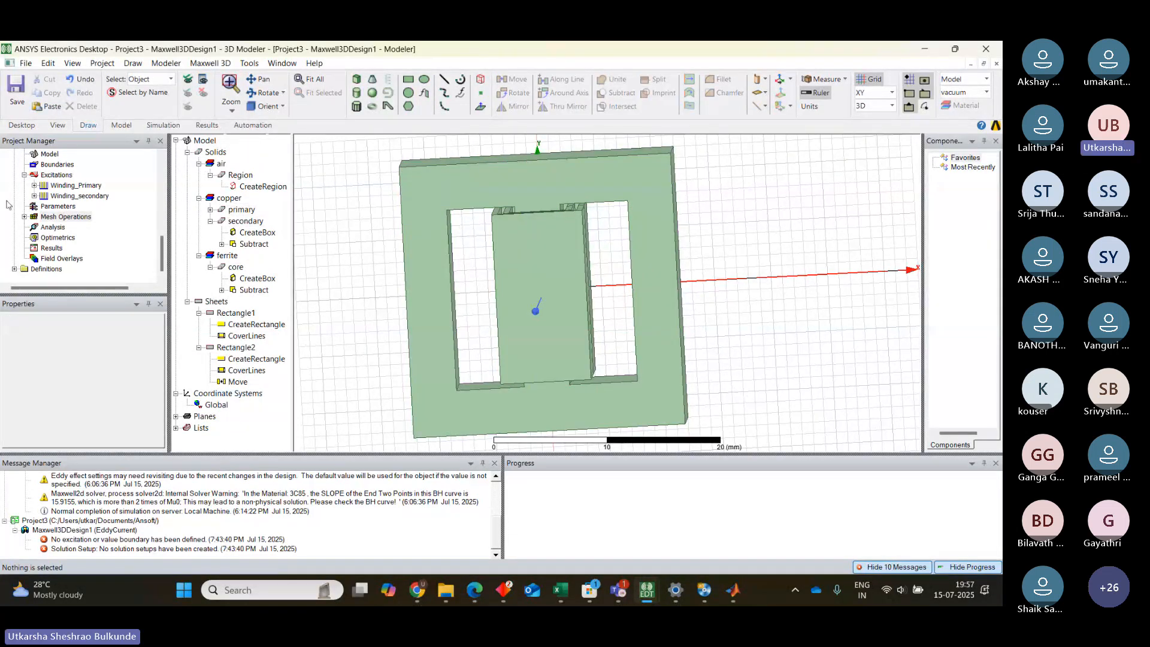
# Step: Add a solution setup to the analysis with a percent error of 5
pyautogui.click(24, 216)
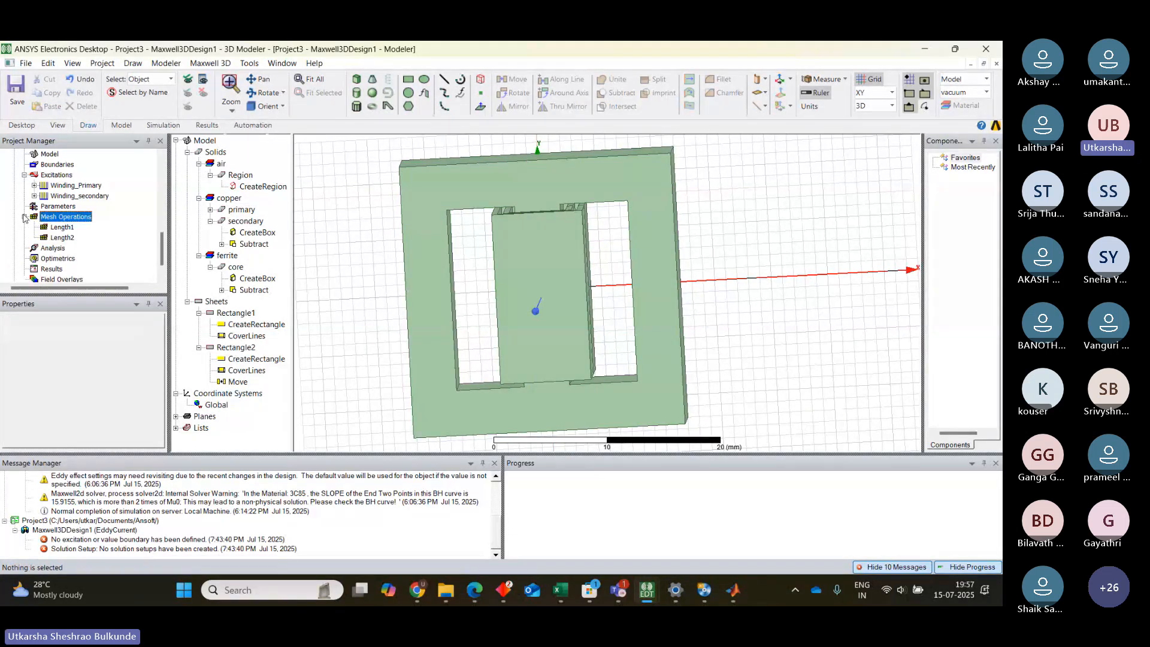
pyautogui.click(49, 250)
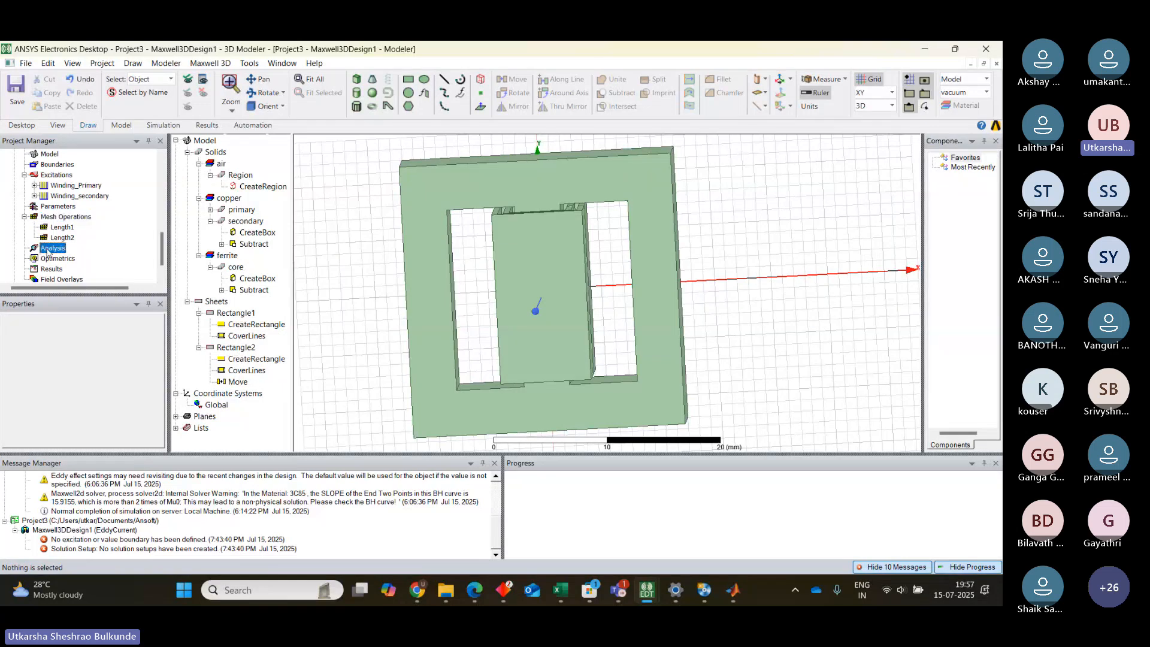
pyautogui.click(24, 217)
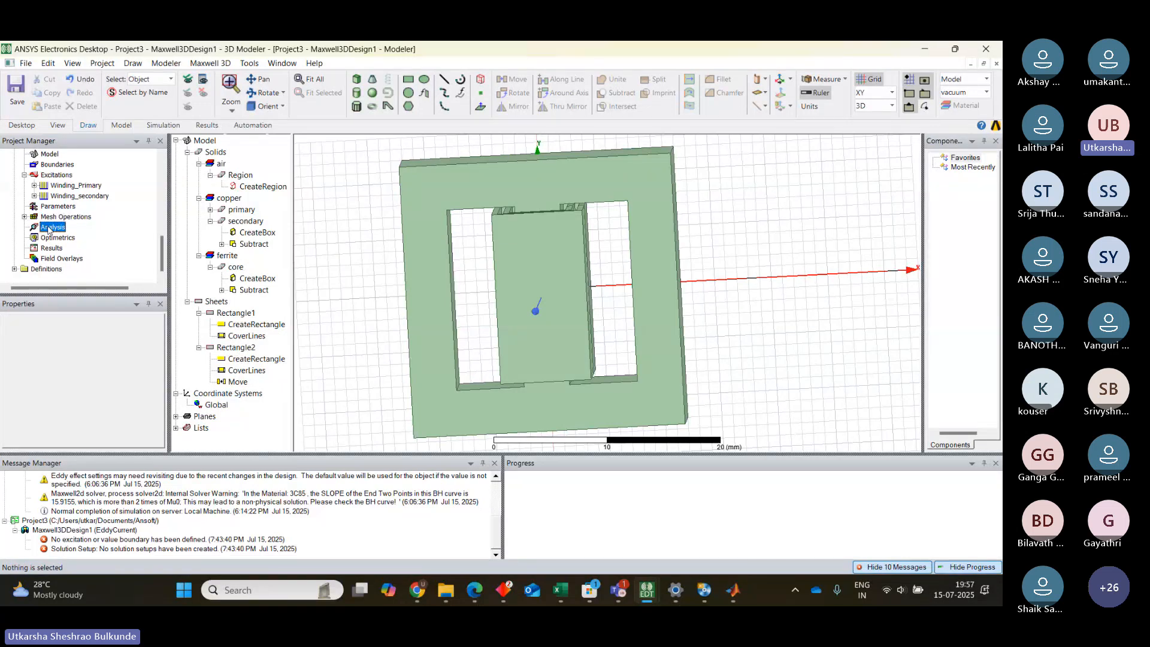
pyautogui.rightClick(50, 228)
pyautogui.click(110, 255)
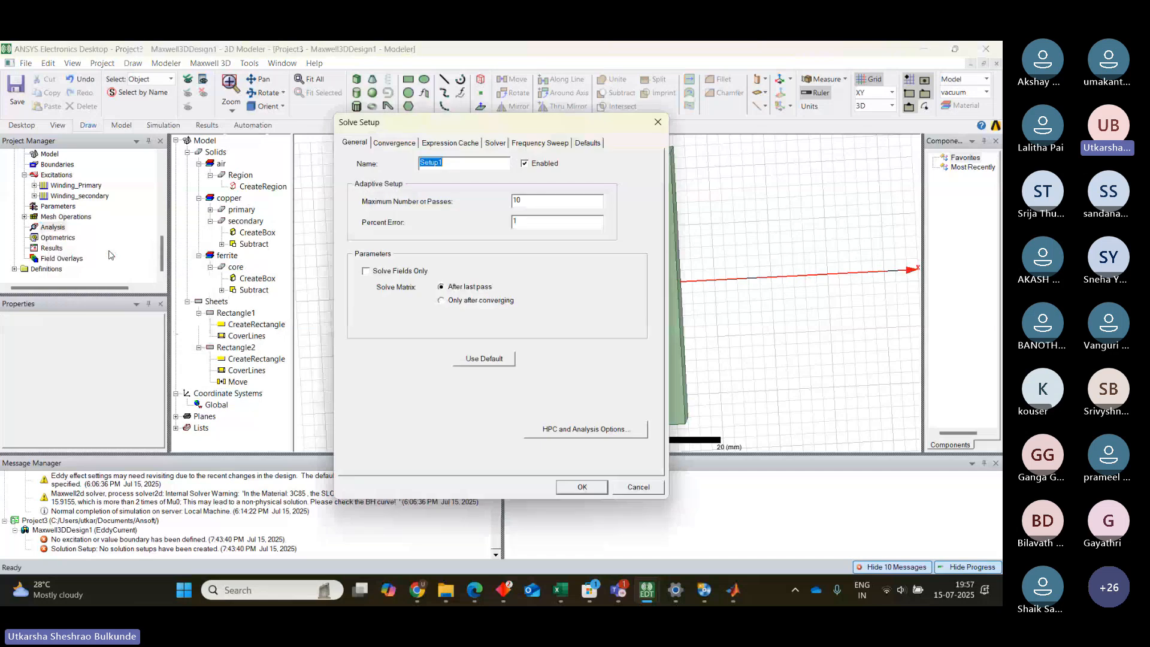
pyautogui.click(522, 223)
pyautogui.press('BackSpace')
pyautogui.write('5')
# Step: Set the adaptive frequency to 150, consulting the transformer_1_Parametric 2D design in between, and save the solution setup
pyautogui.click(386, 142)
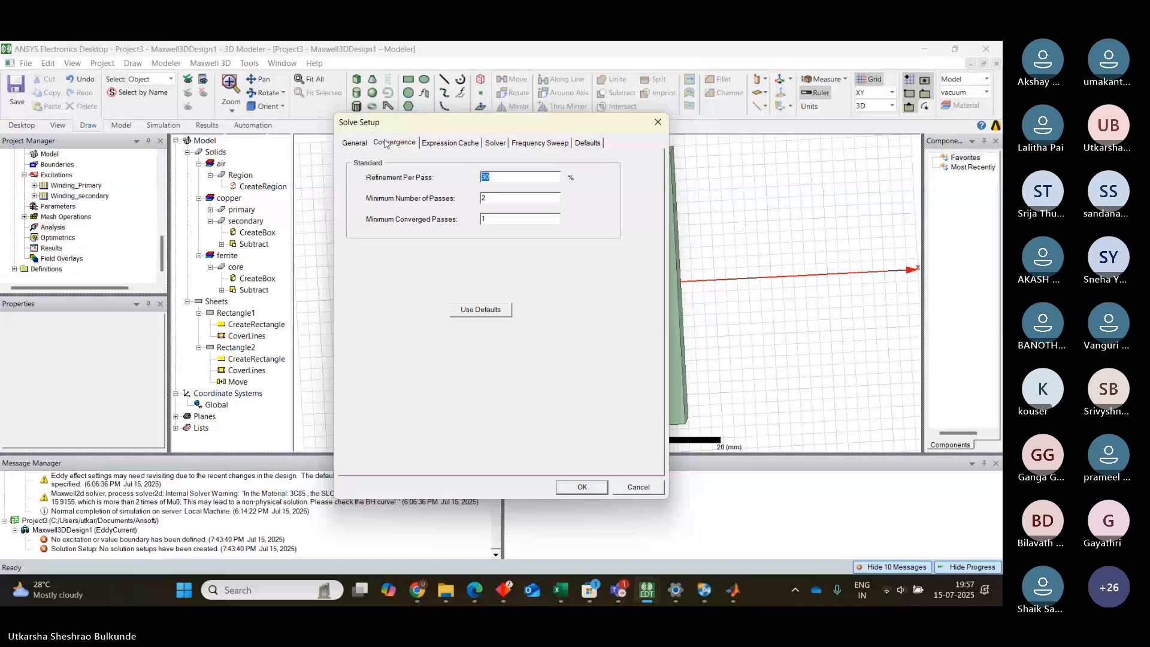
pyautogui.click(438, 144)
pyautogui.click(493, 143)
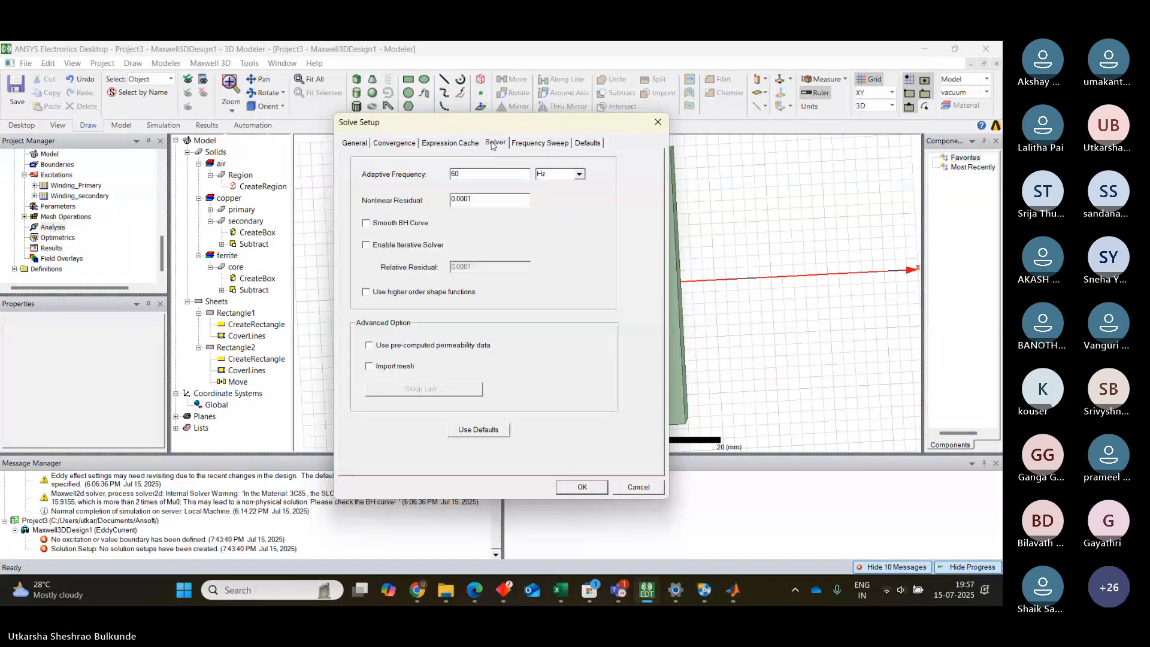
pyautogui.click(459, 177)
pyautogui.press('BackSpace')
pyautogui.press('BackSpace')
pyautogui.moveTo(657, 595)
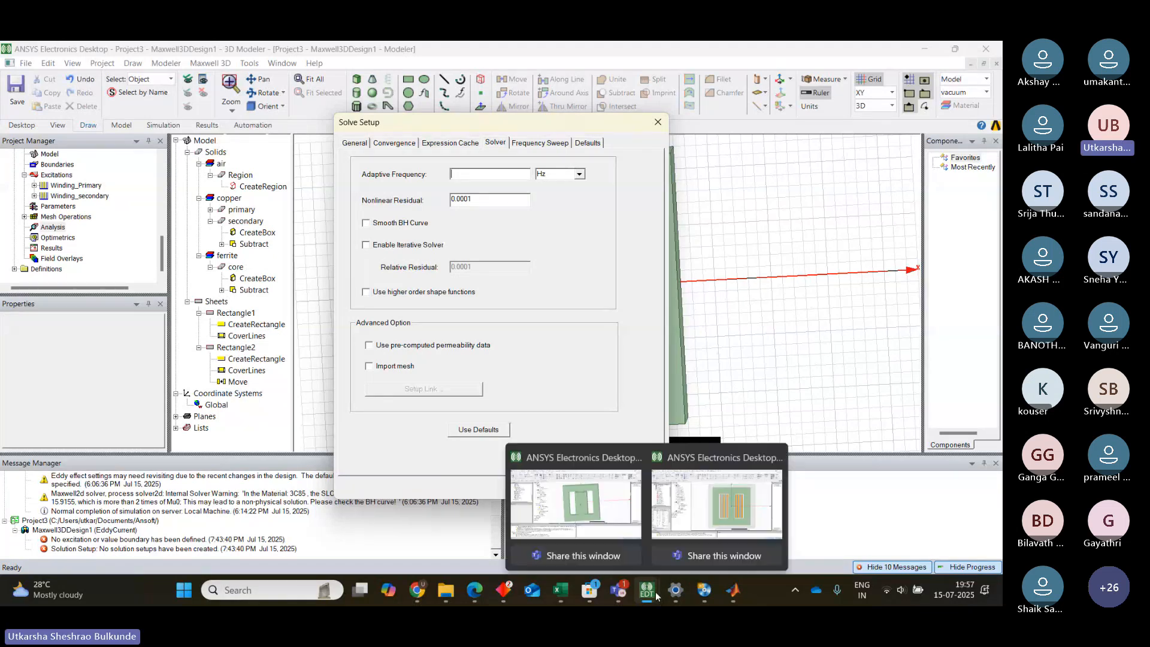
pyautogui.click(716, 503)
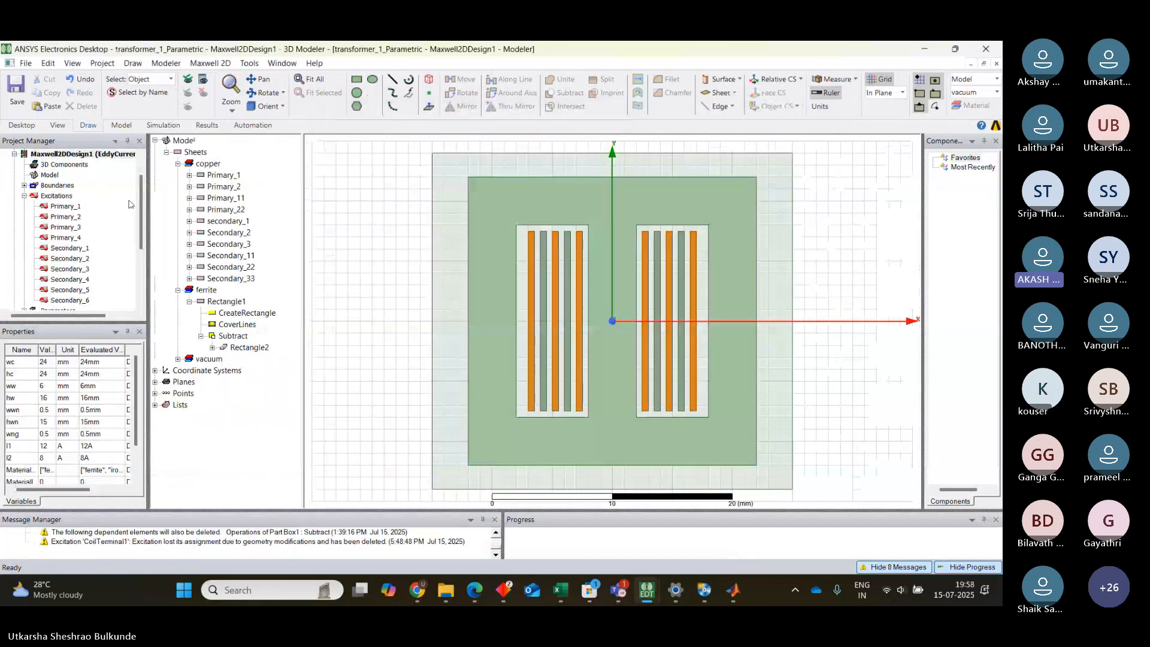
pyautogui.moveTo(142, 210); pyautogui.dragTo(141, 230)
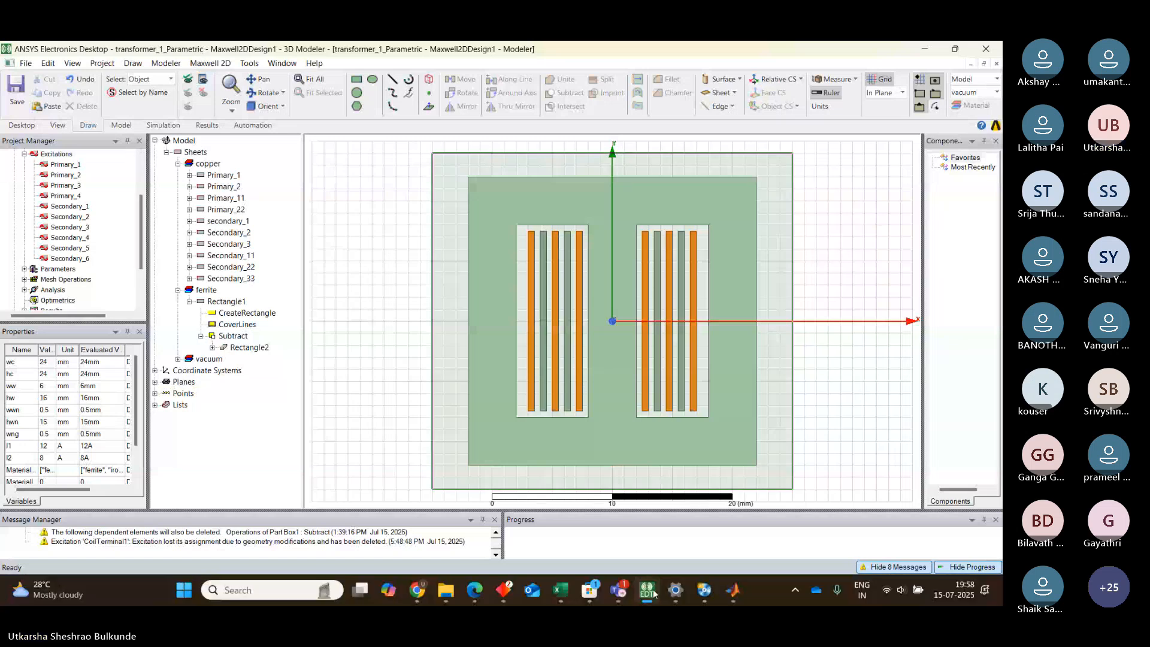
pyautogui.moveTo(647, 591)
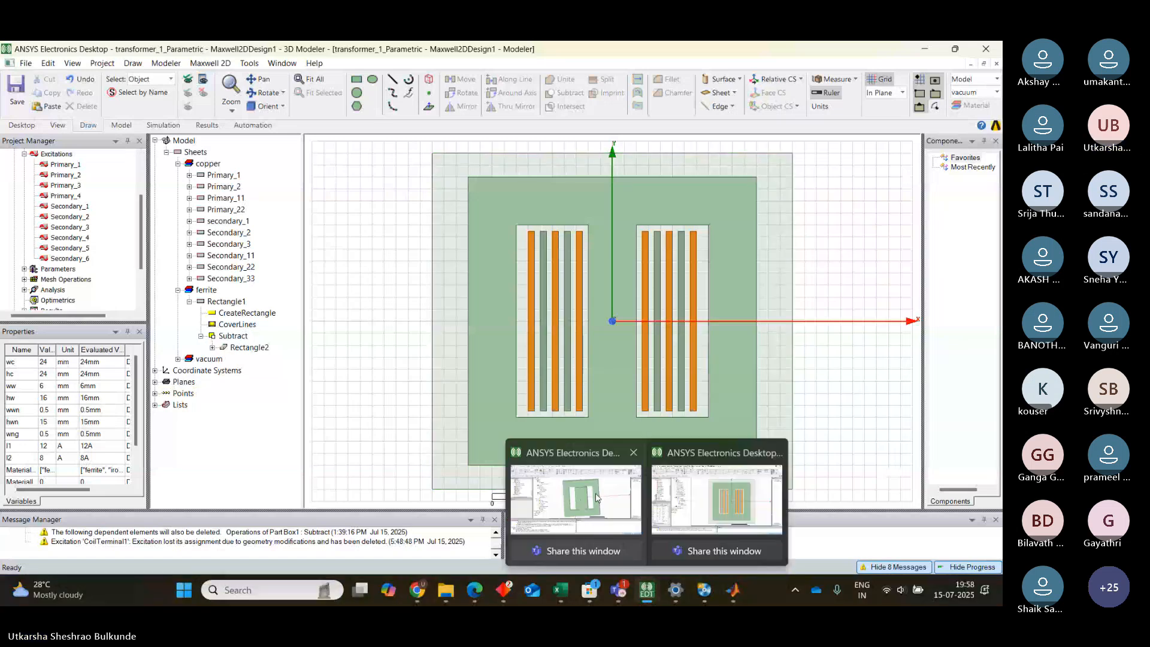
pyautogui.click(596, 497)
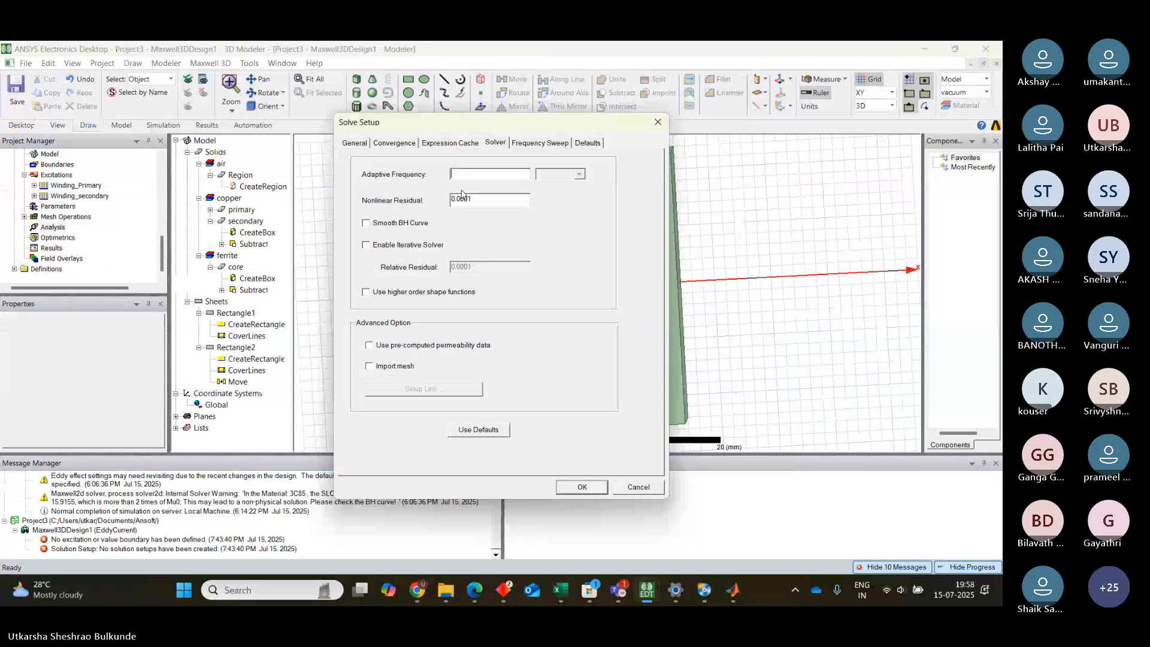
pyautogui.write('150')
pyautogui.click(581, 488)
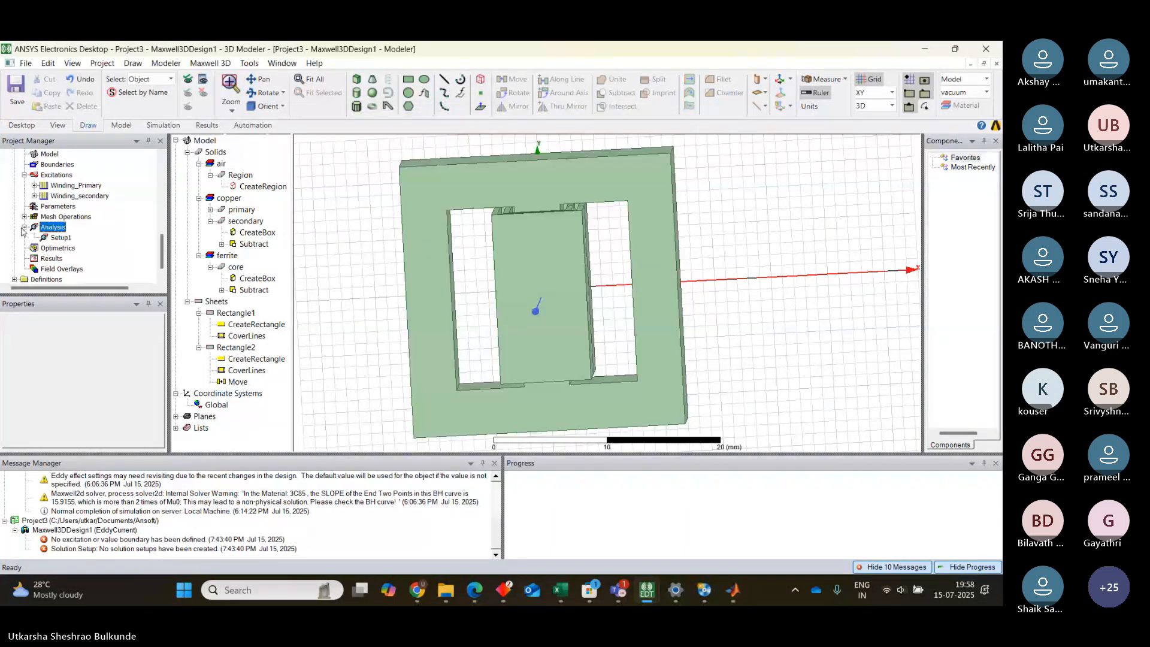
# Step: Set the adaptive frequency unit of Setup1 to kHz and save the solution setup
pyautogui.doubleClick(57, 238)
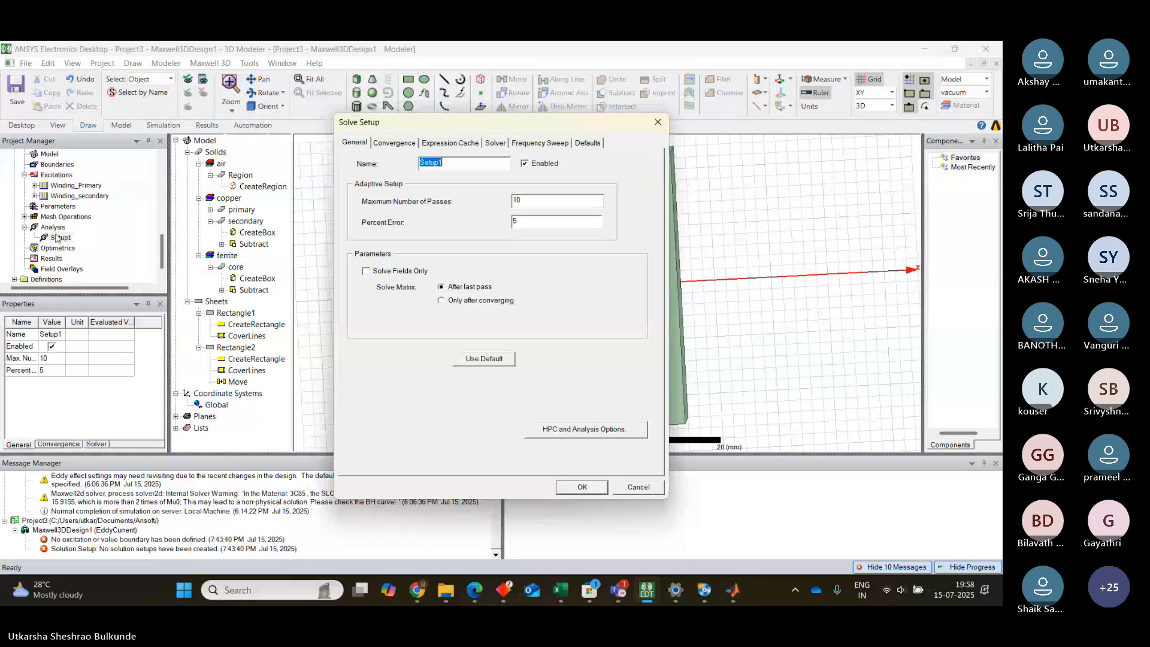
pyautogui.click(497, 143)
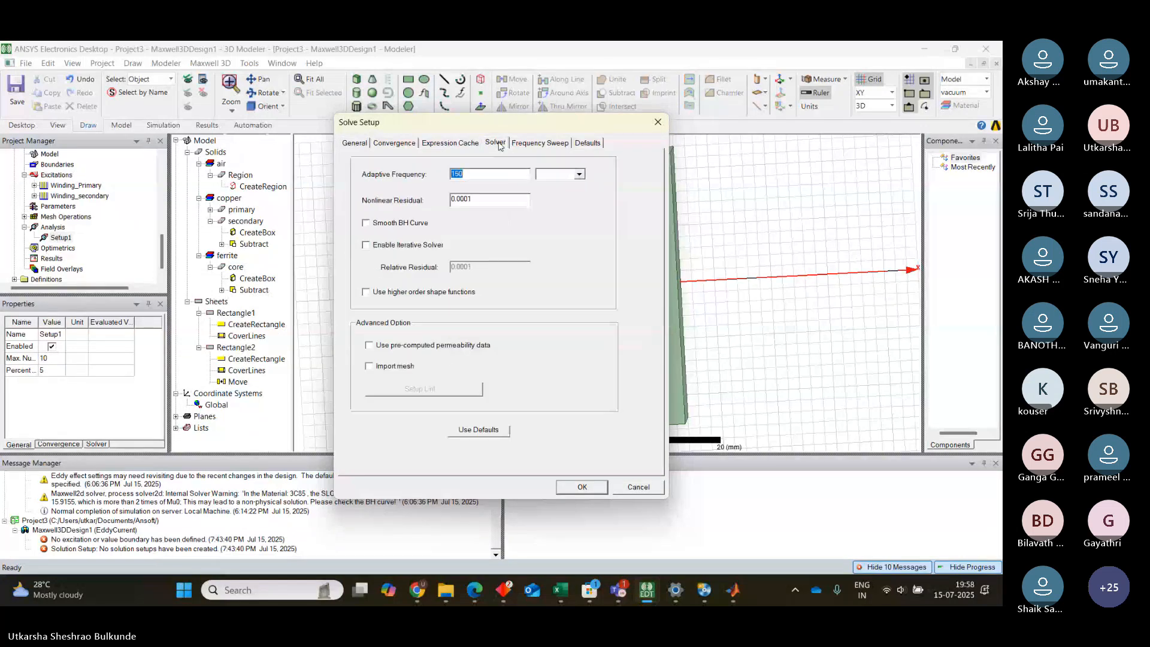
pyautogui.click(579, 174)
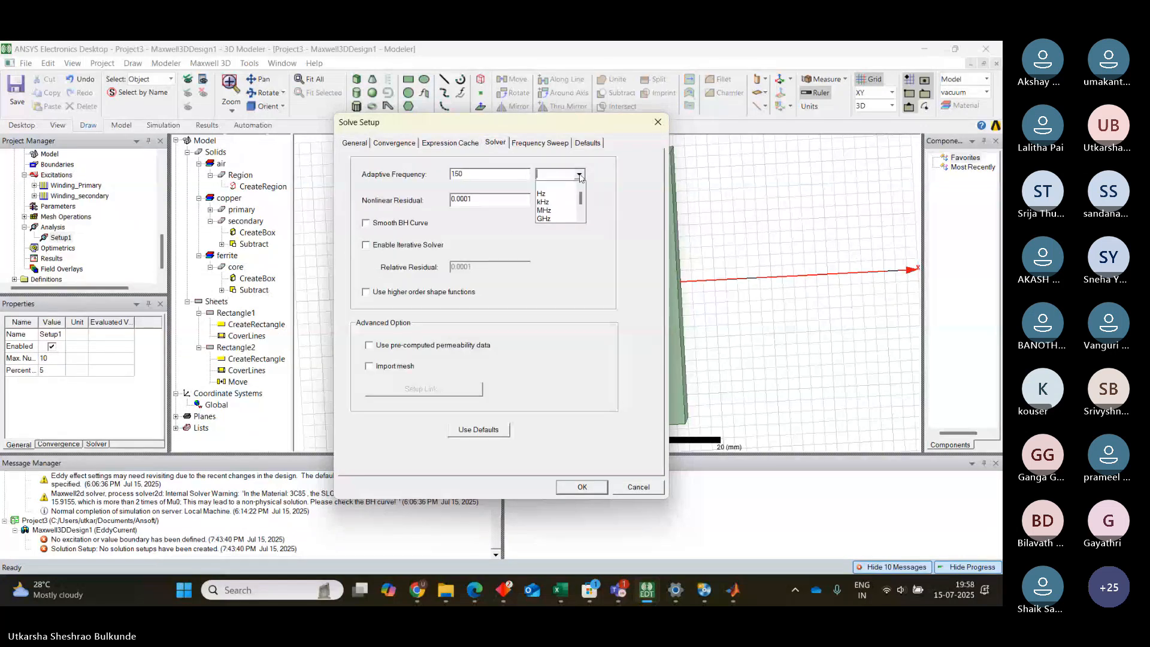
pyautogui.click(561, 203)
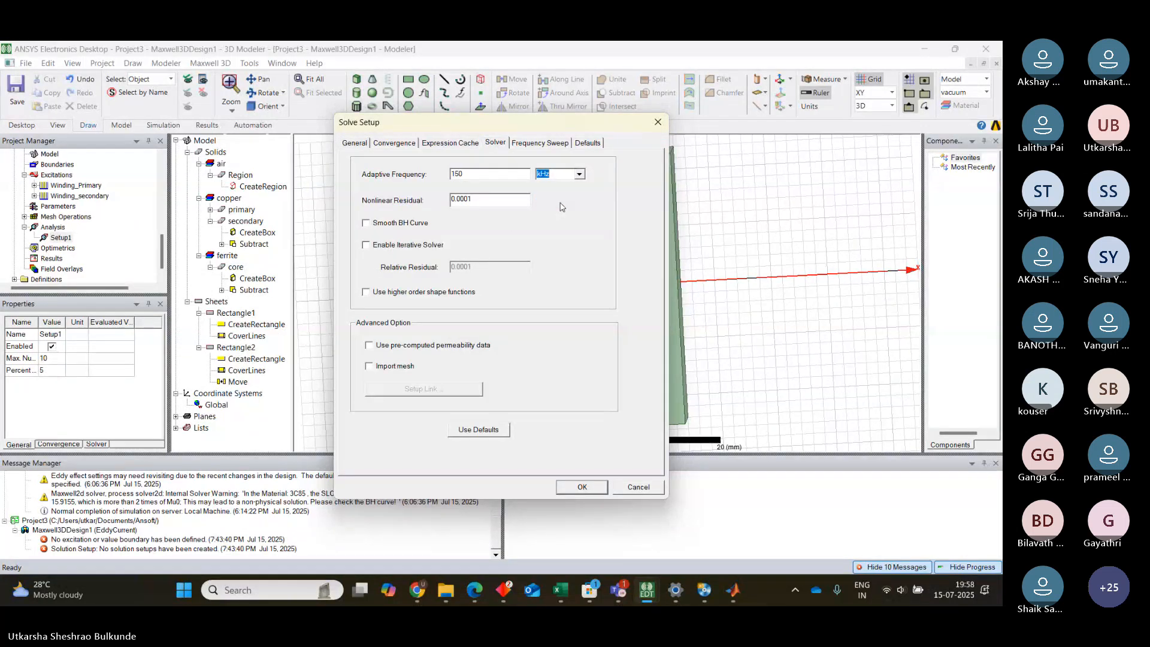
pyautogui.click(582, 487)
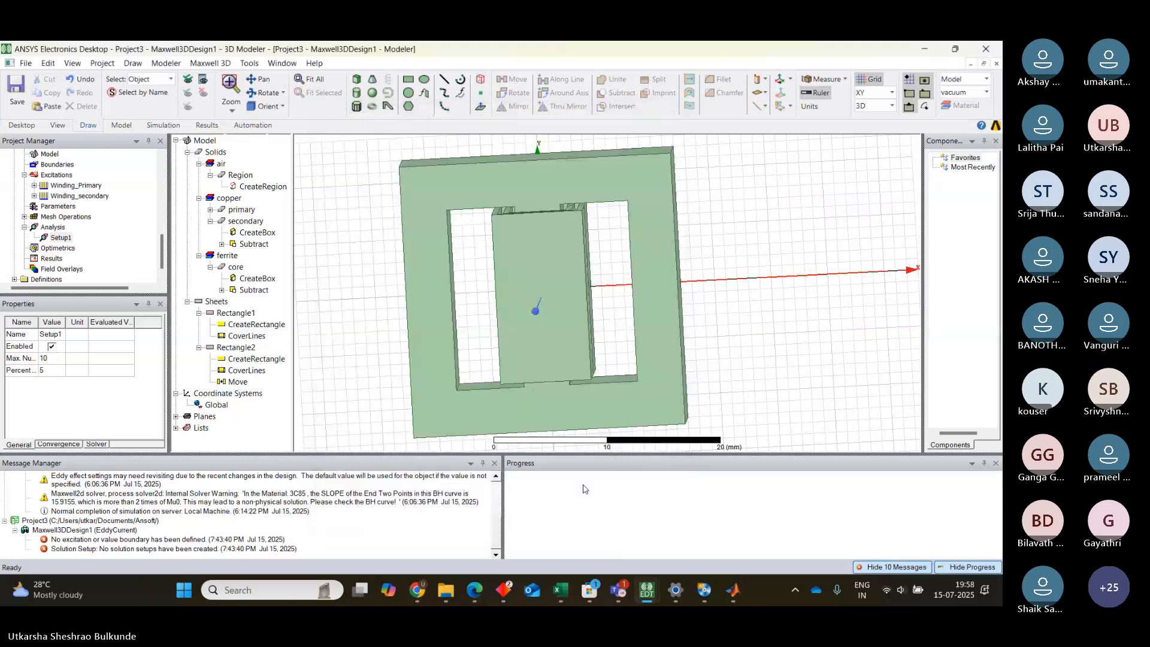
# Step: Run a validation check on Maxwell3DDesign1 and close its report
pyautogui.click(47, 251)
pyautogui.click(53, 248)
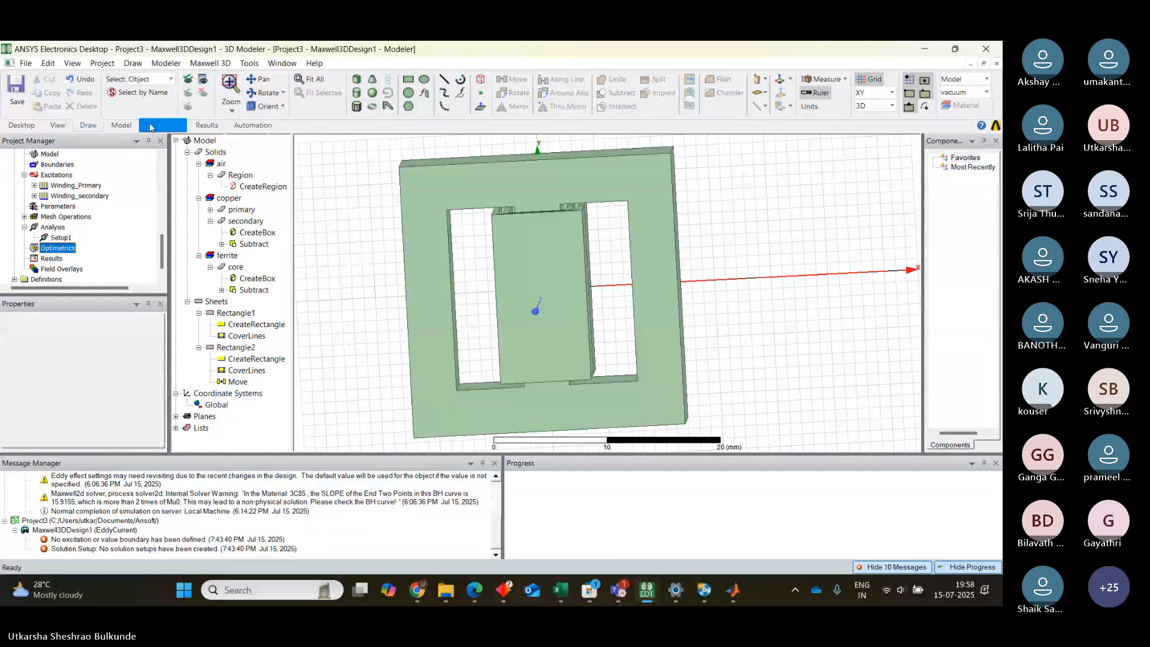
pyautogui.click(161, 125)
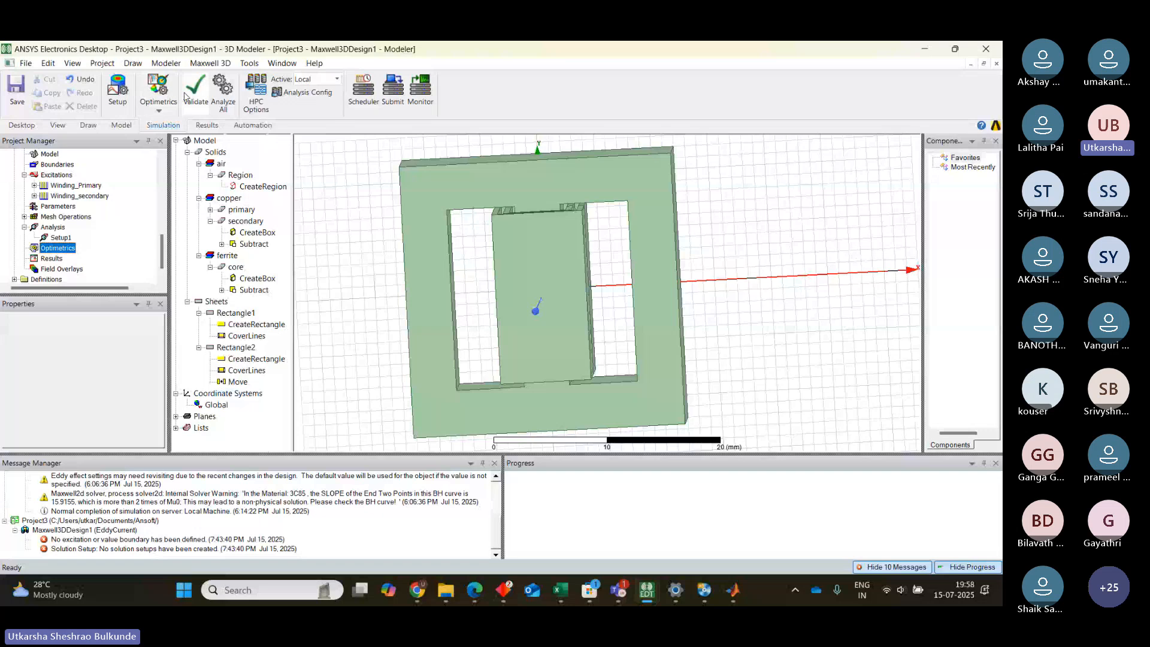
pyautogui.click(190, 93)
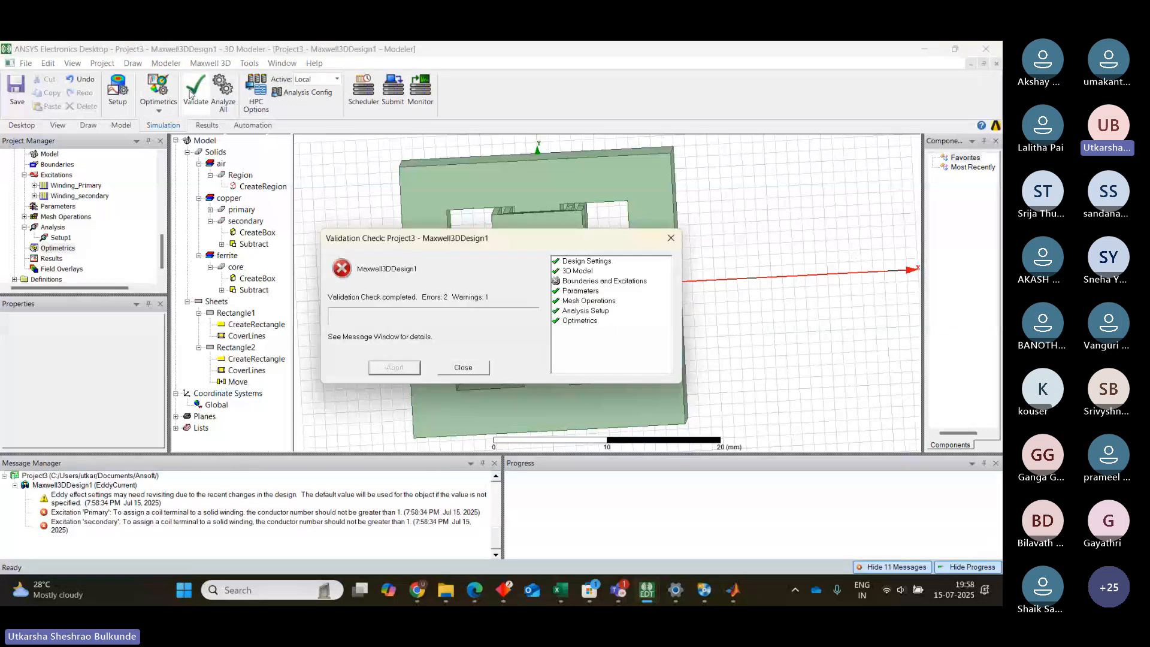
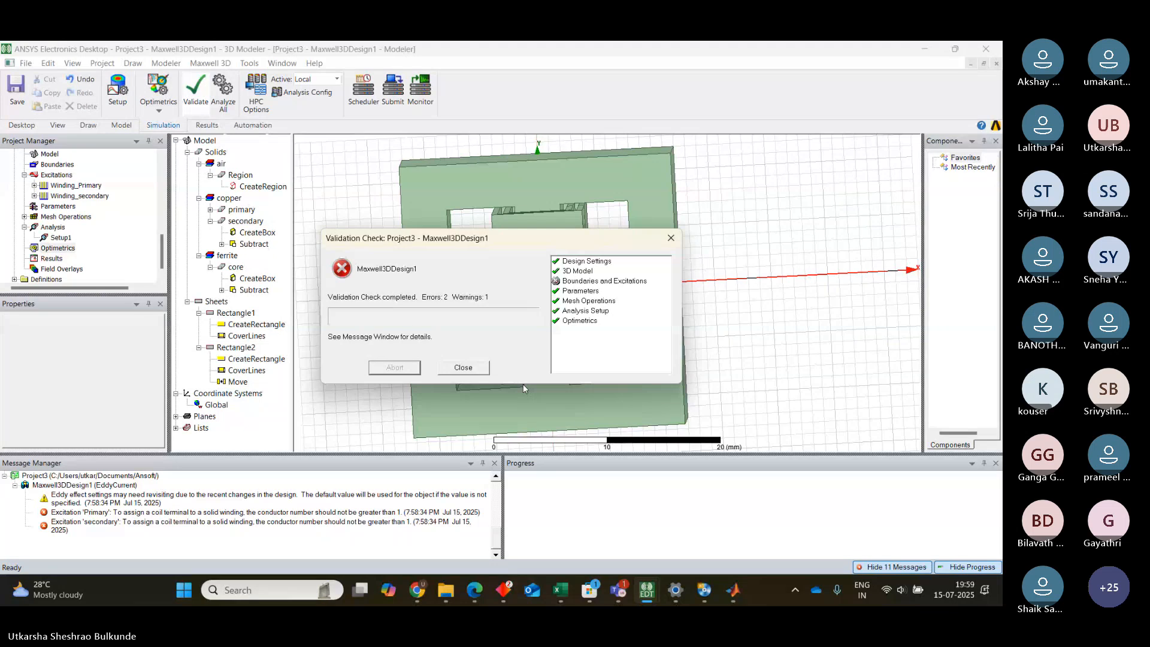
pyautogui.click(463, 367)
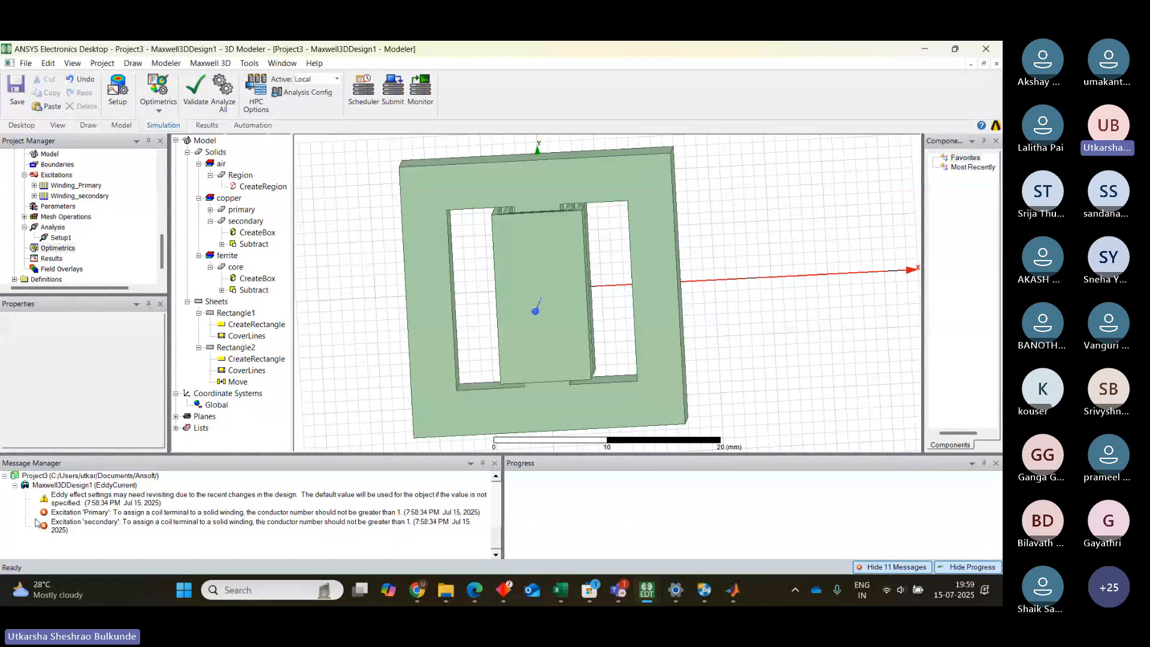
pyautogui.click(65, 519)
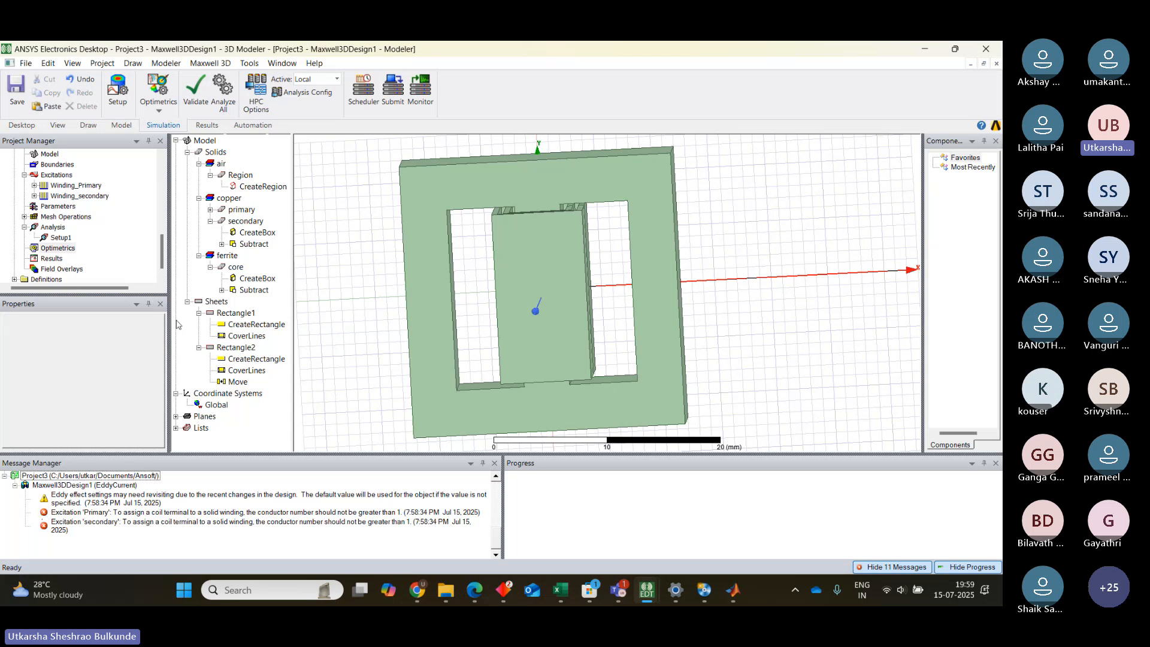
pyautogui.scroll(1, 165, 243)
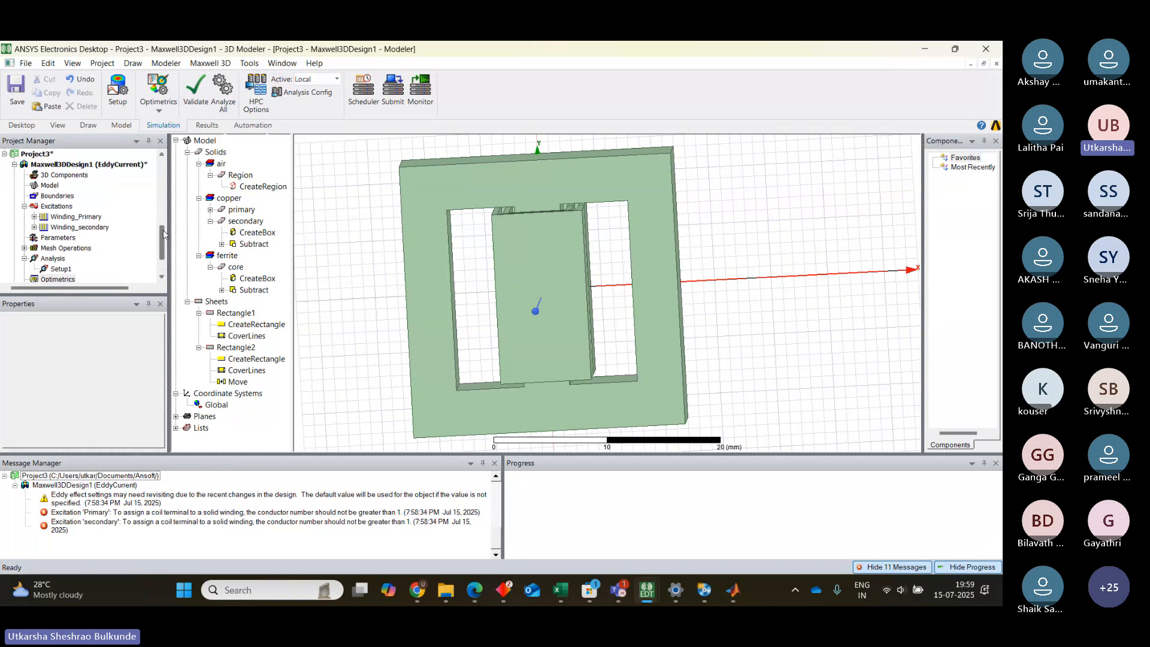
pyautogui.click(34, 217)
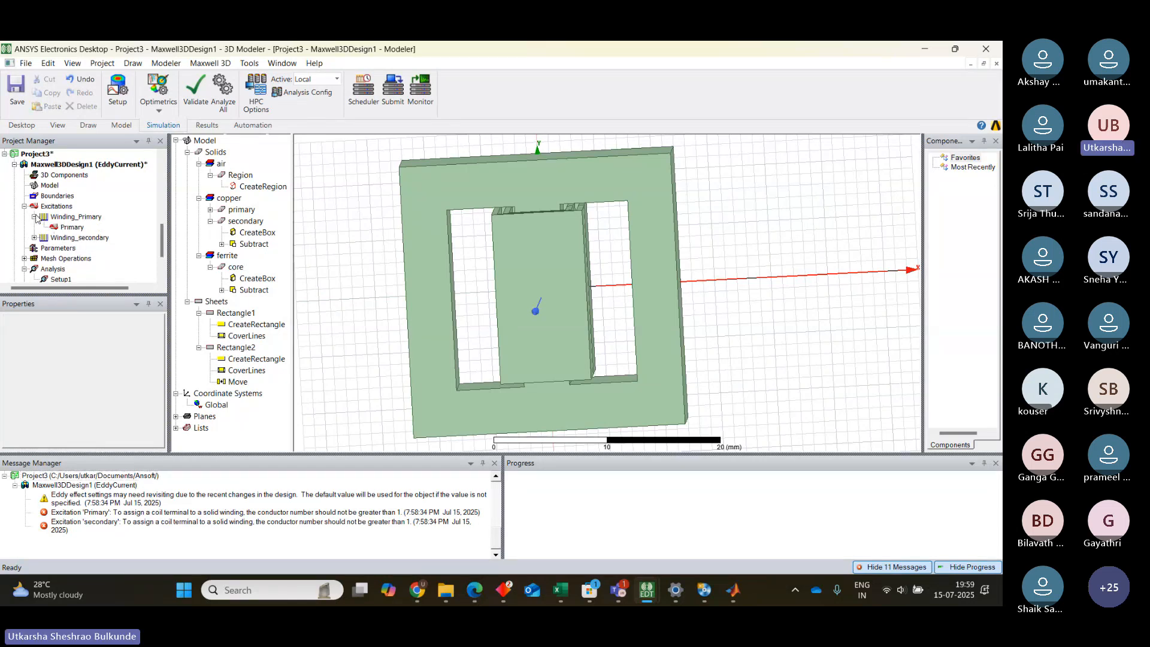
pyautogui.click(587, 231)
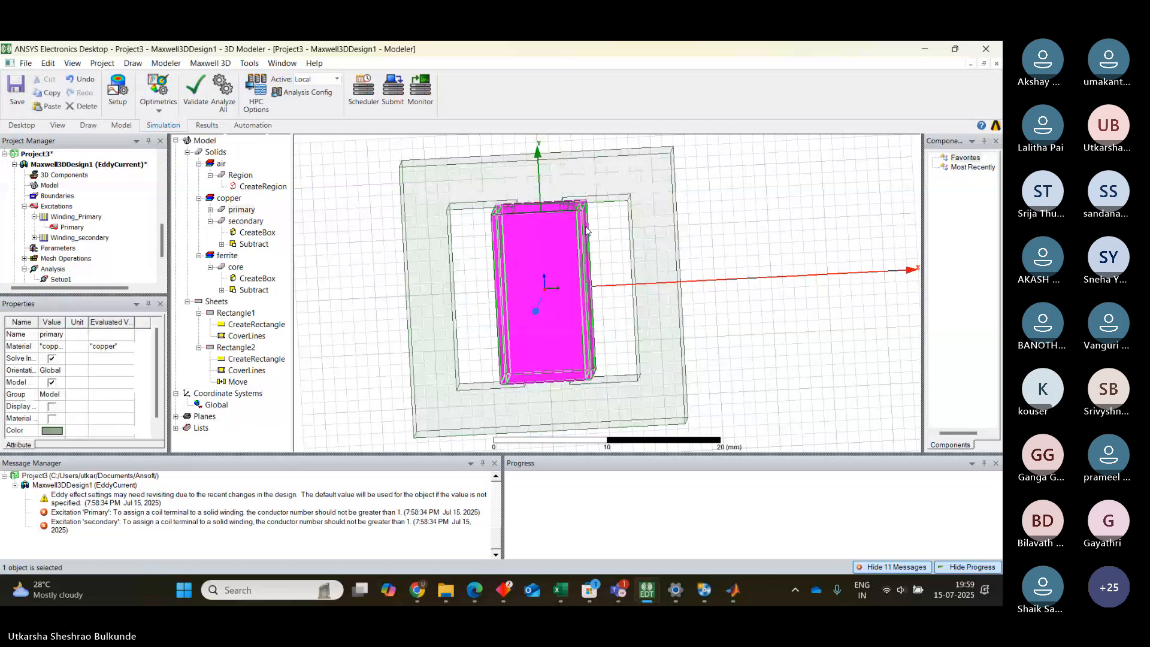
pyautogui.click(233, 316)
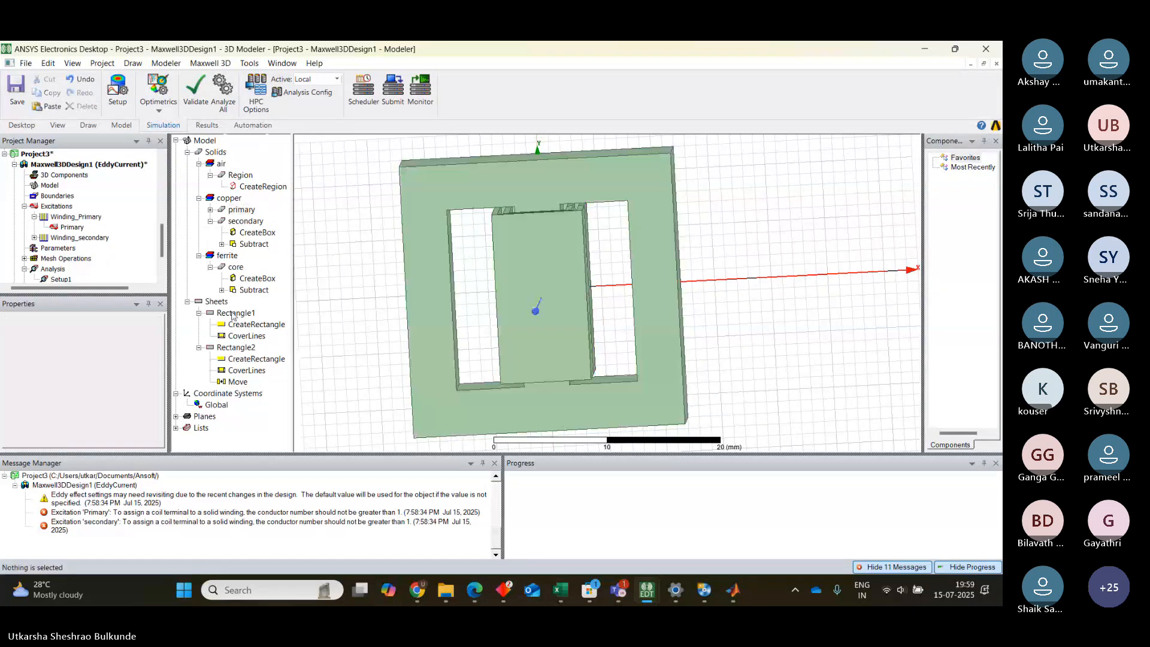
pyautogui.rightClick(233, 316)
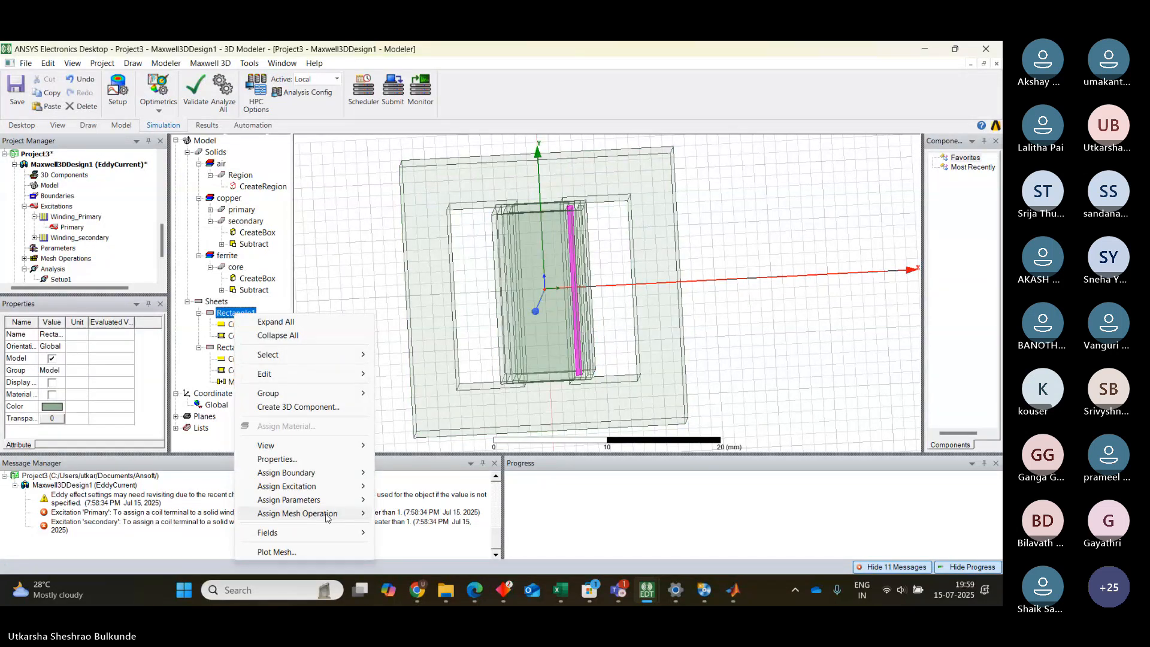
pyautogui.moveTo(330, 490)
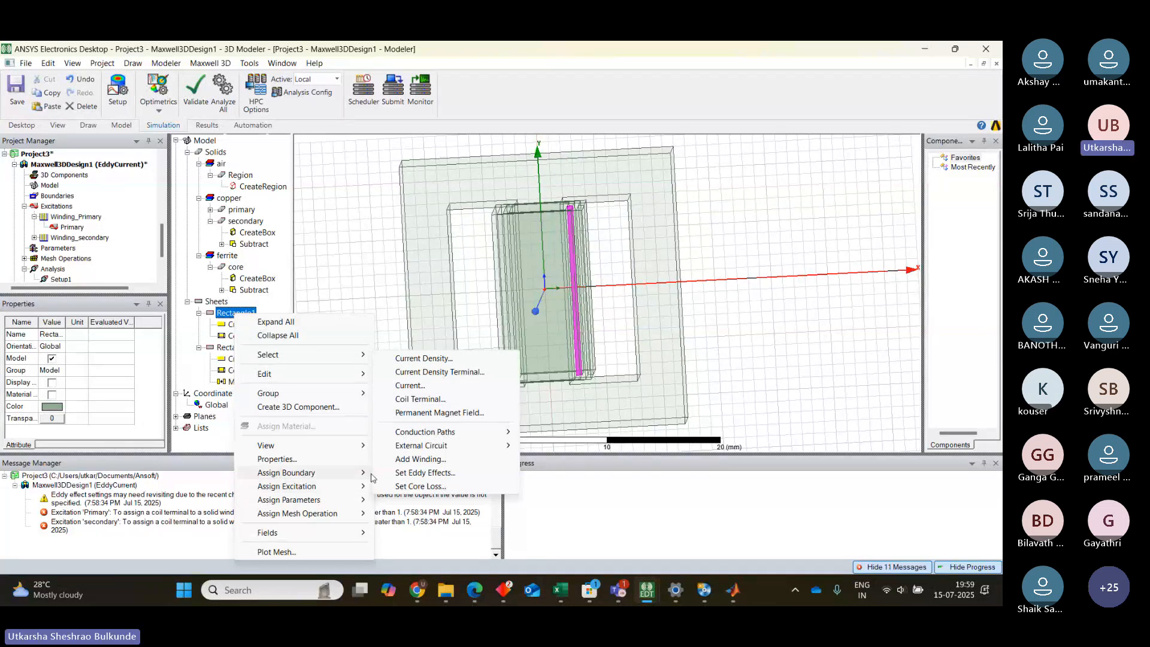
pyautogui.moveTo(452, 436)
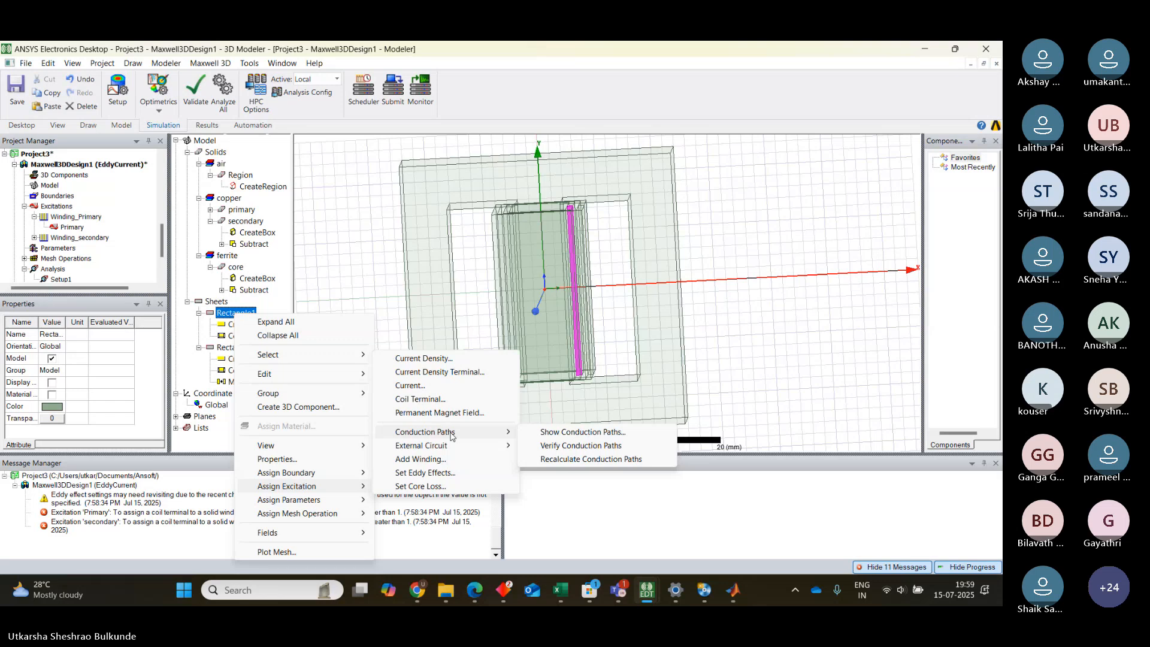
pyautogui.click(372, 285)
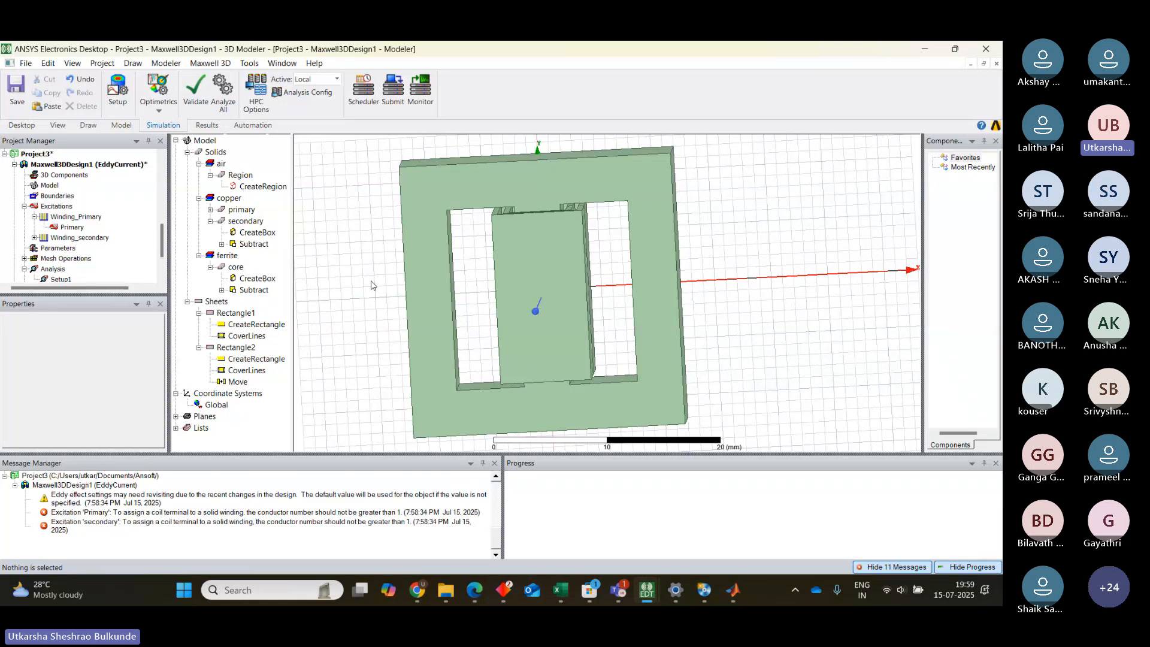
# Step: Set the number of conductors of the secondary coil terminal to 1
pyautogui.click(161, 279)
pyautogui.click(34, 216)
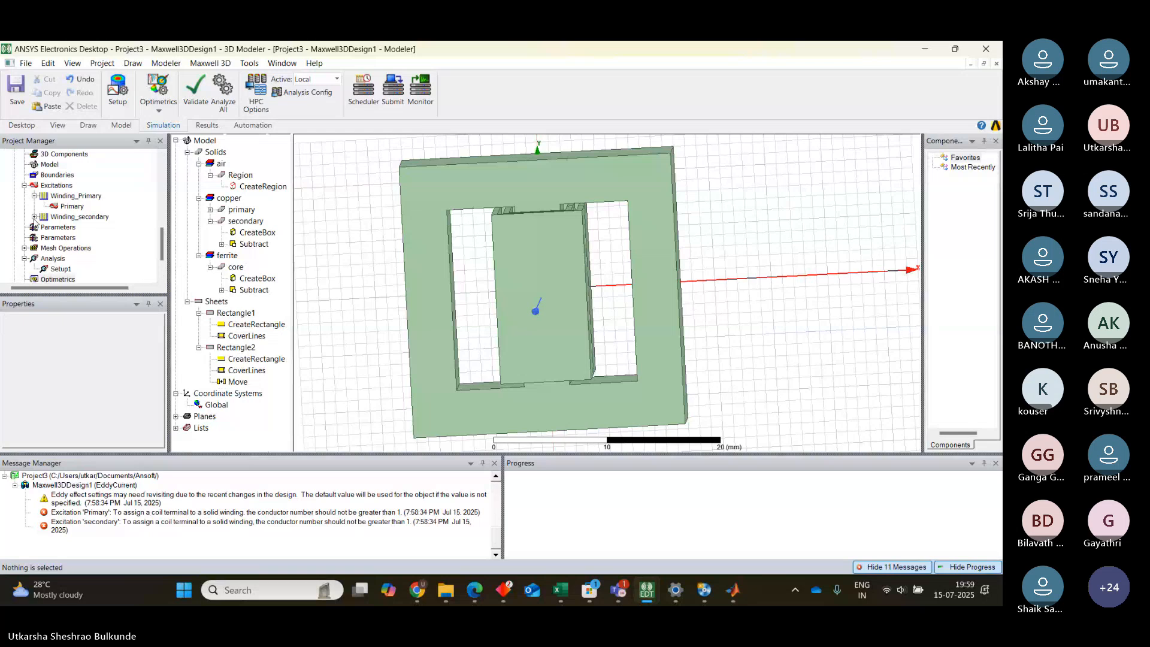
pyautogui.click(66, 227)
pyautogui.doubleClick(64, 227)
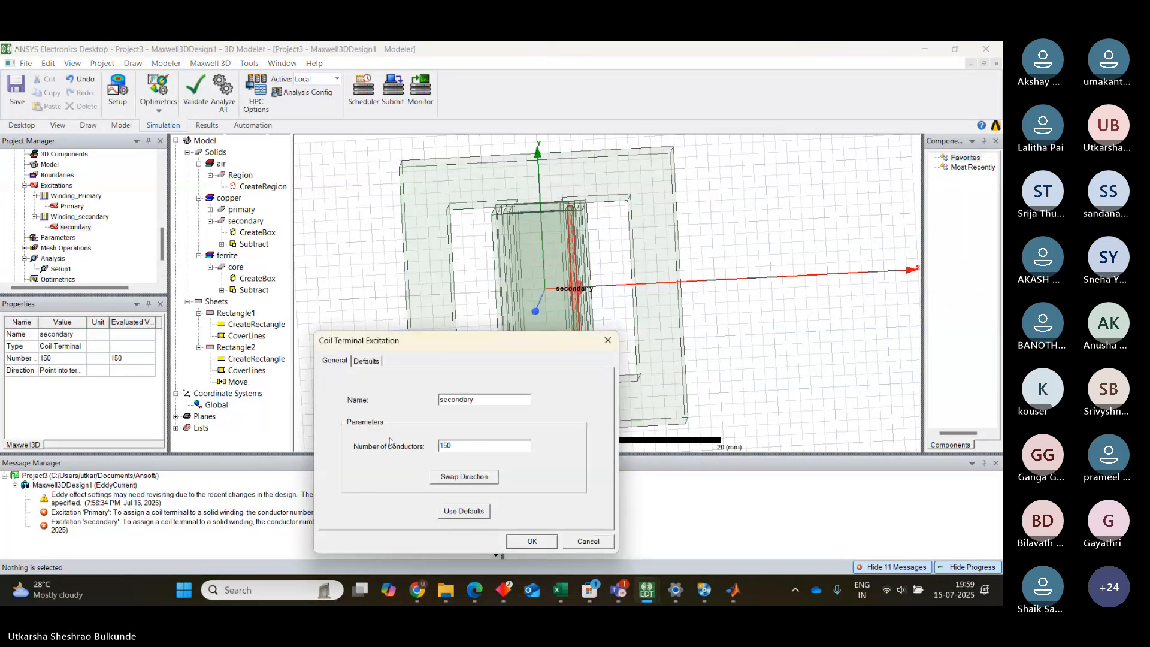
pyautogui.click(455, 446)
pyautogui.press('BackSpace')
pyautogui.press('BackSpace')
pyautogui.press('BackSpace')
pyautogui.write('1')
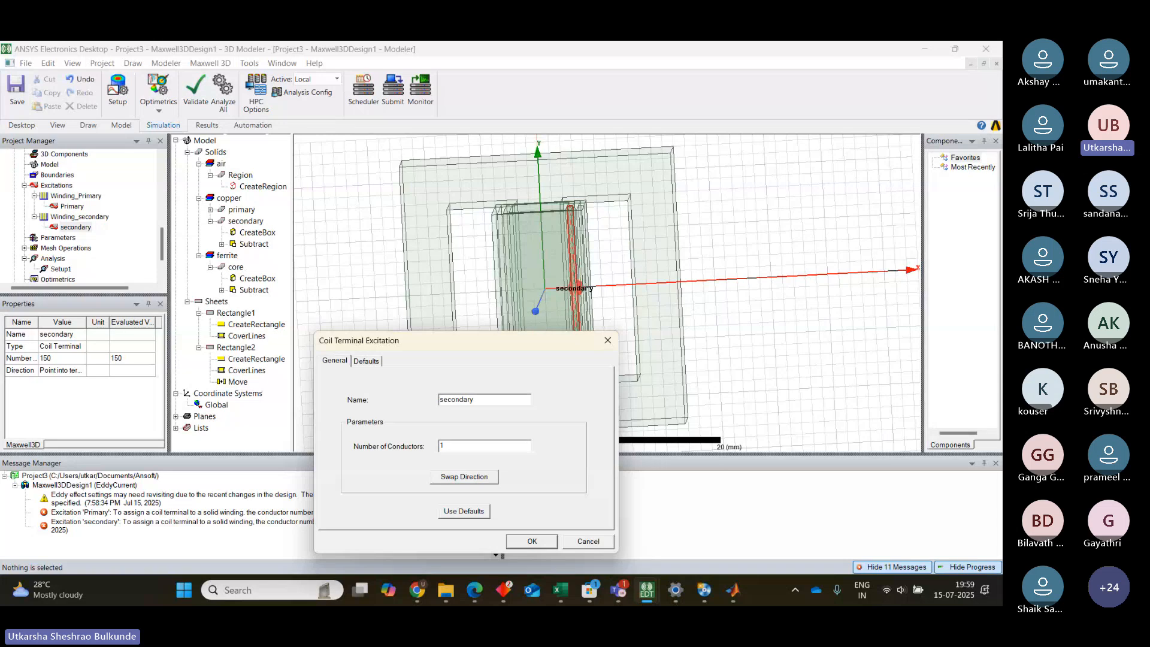
pyautogui.click(532, 542)
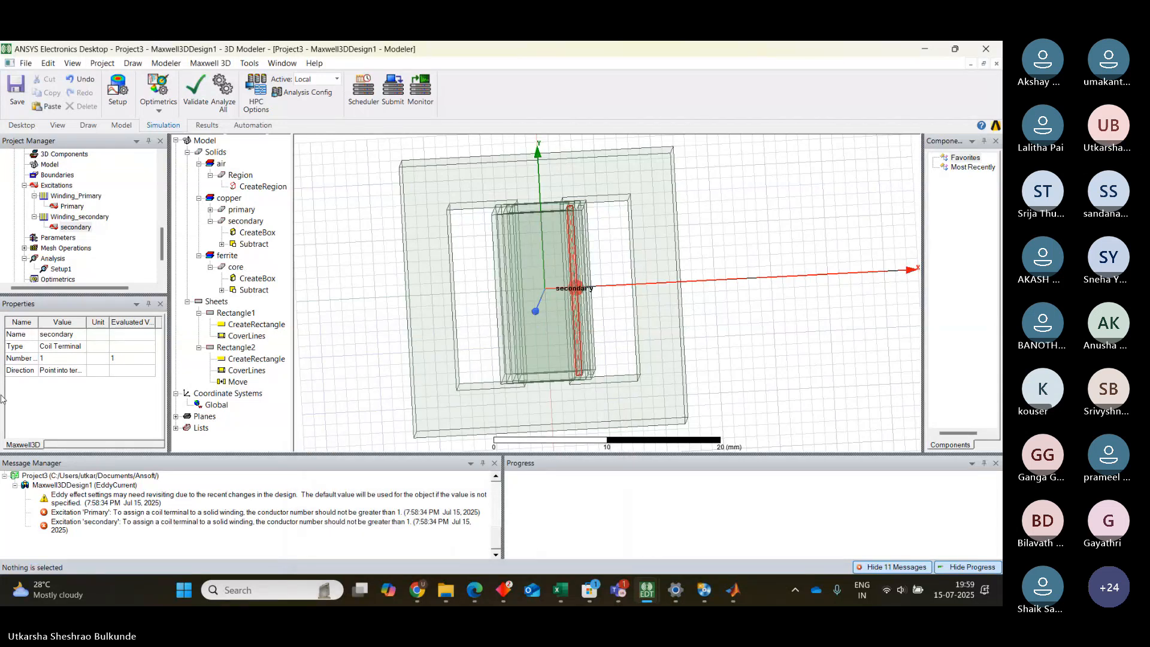
# Step: Set the number of conductors of the Primary coil terminal to 1
pyautogui.doubleClick(72, 206)
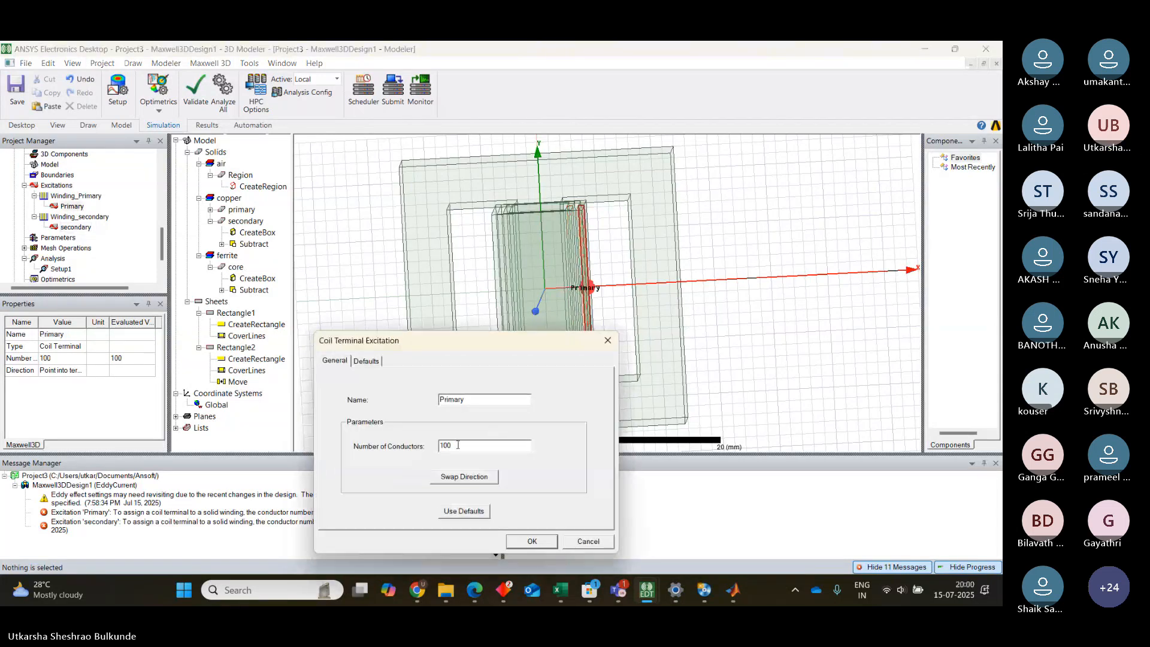
pyautogui.press('BackSpace')
pyautogui.press('BackSpace')
pyautogui.click(532, 542)
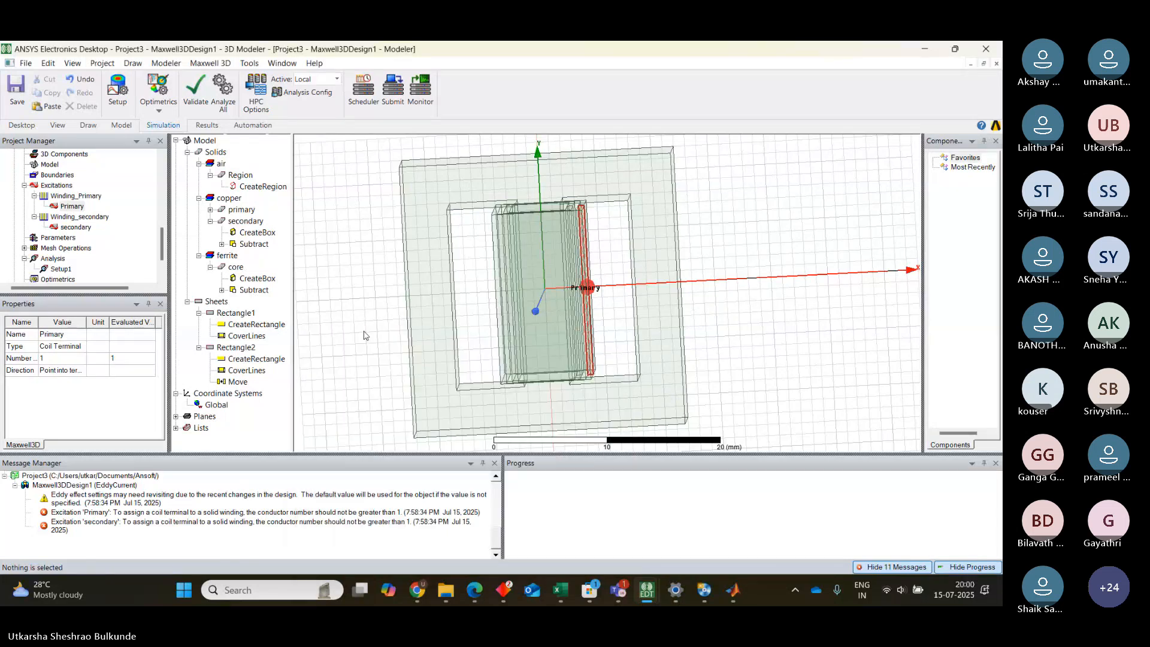
# Step: Repeat the validation check on the corrected design and review the Primary coil terminal's conductor settings
pyautogui.click(197, 89)
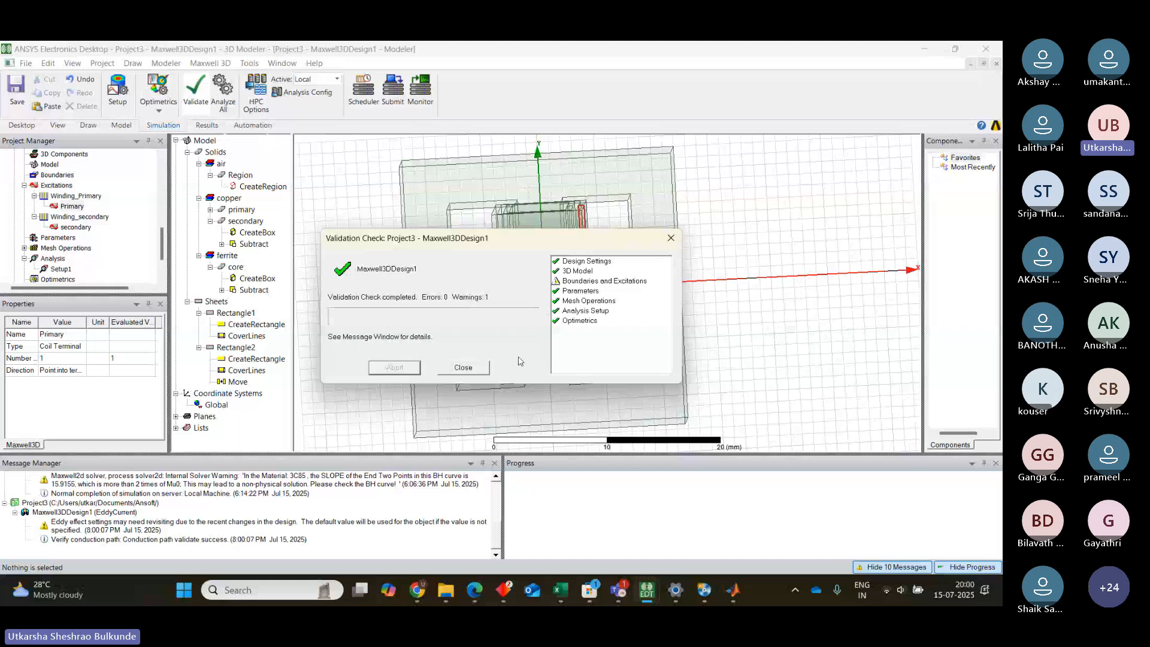
pyautogui.click(479, 367)
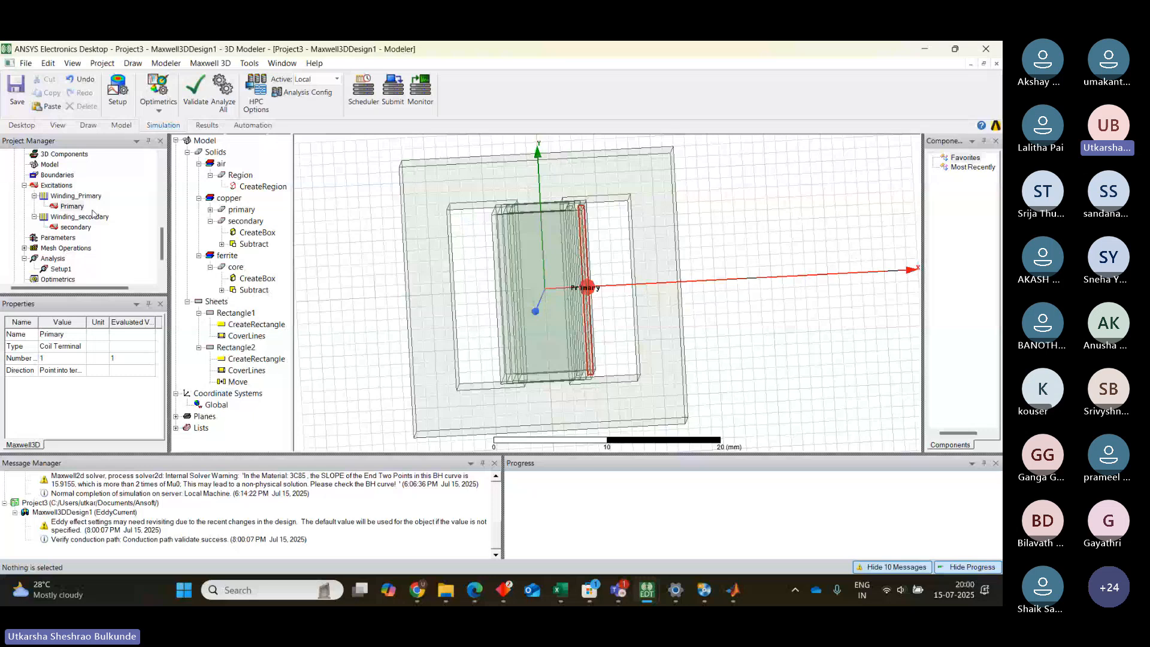
pyautogui.moveTo(162, 240); pyautogui.dragTo(162, 232)
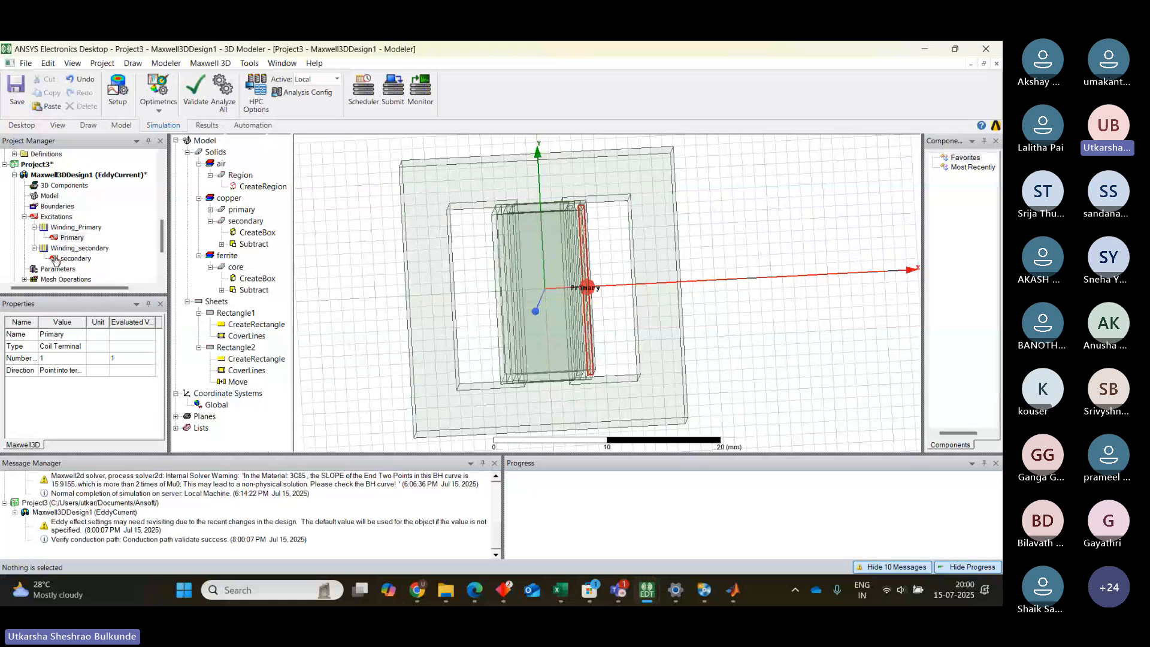
pyautogui.doubleClick(75, 239)
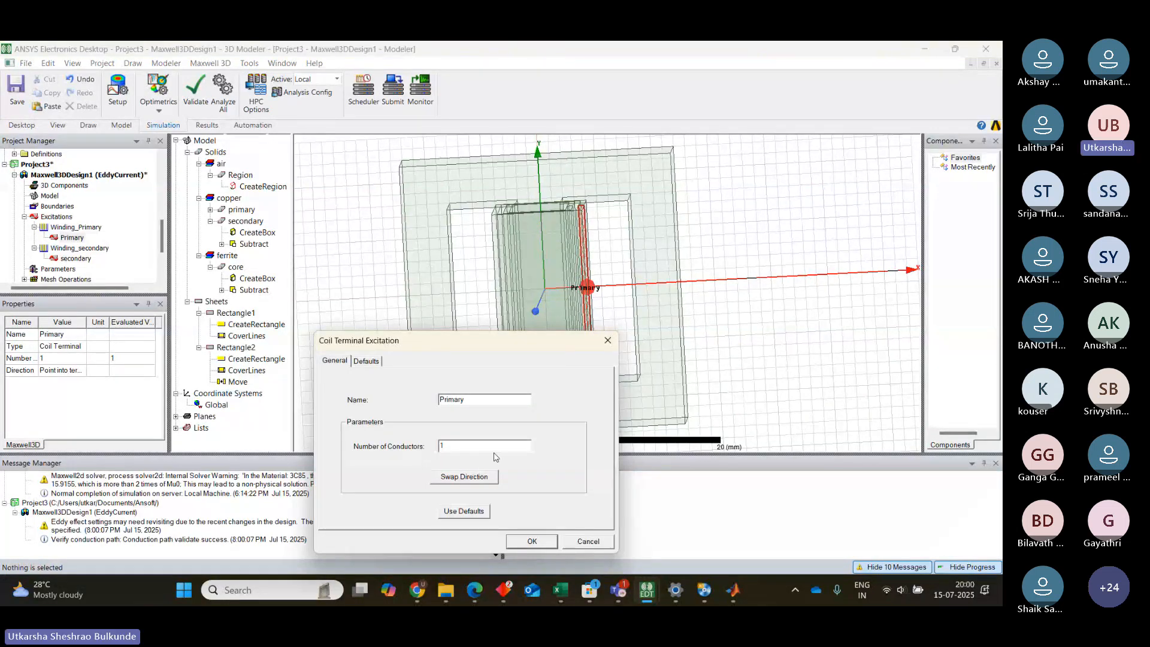
pyautogui.click(605, 339)
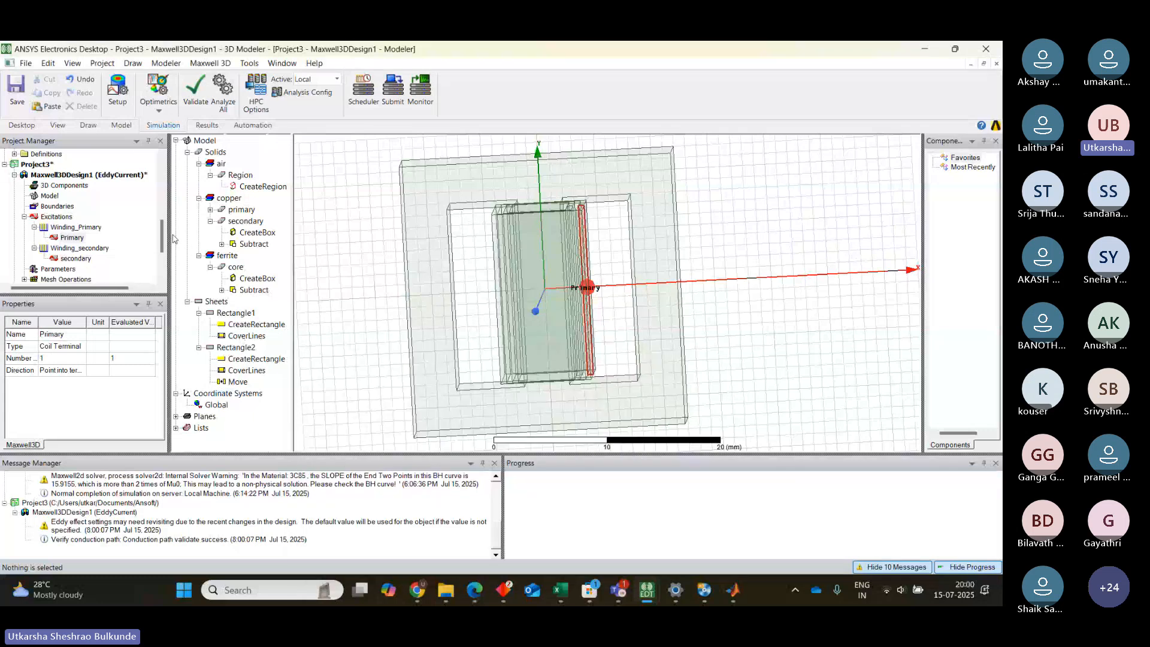
# Step: Collapse the winding, excitation and analysis branches of Maxwell3DDesign1 and display the simulation commands
pyautogui.click(35, 227)
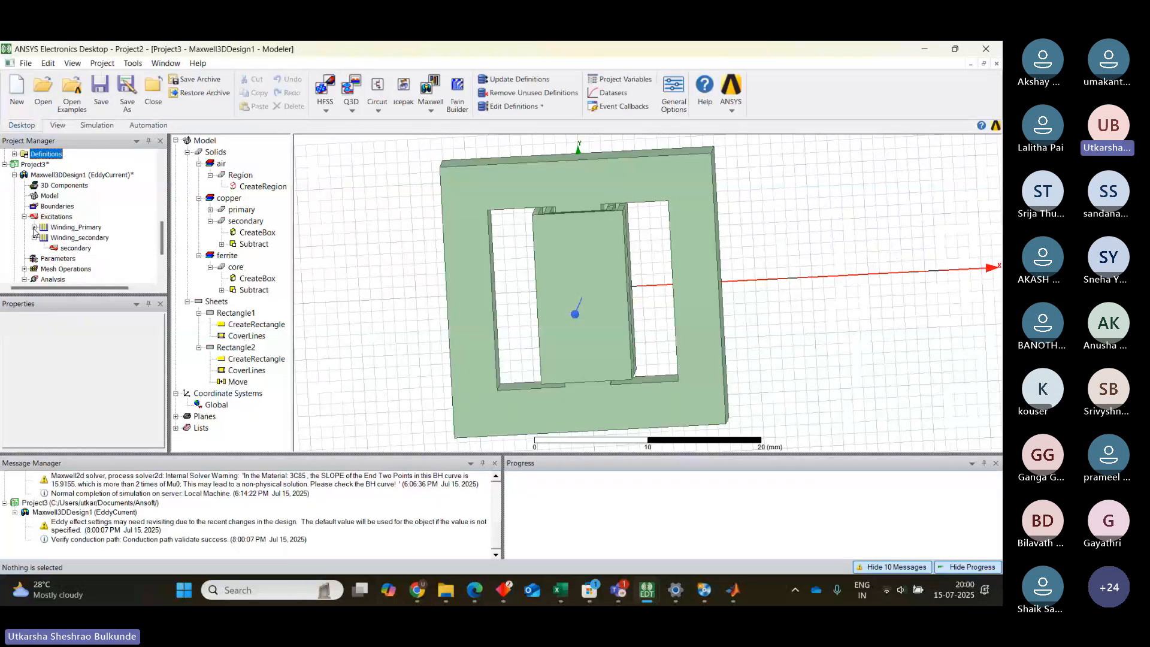
pyautogui.click(34, 238)
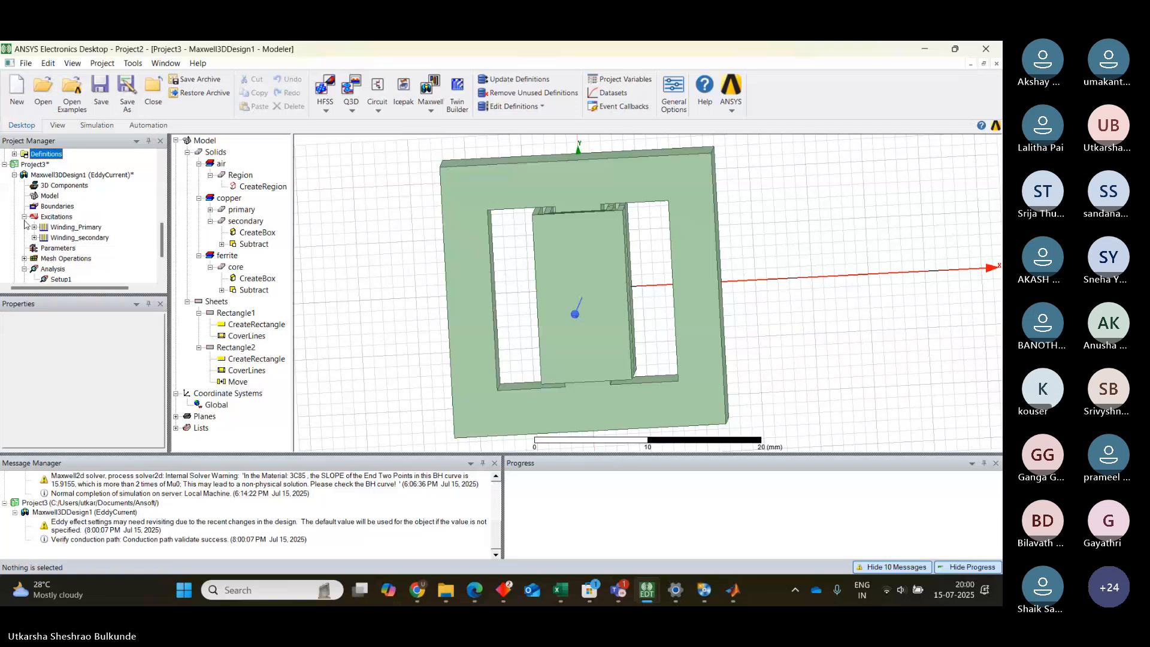
pyautogui.click(25, 217)
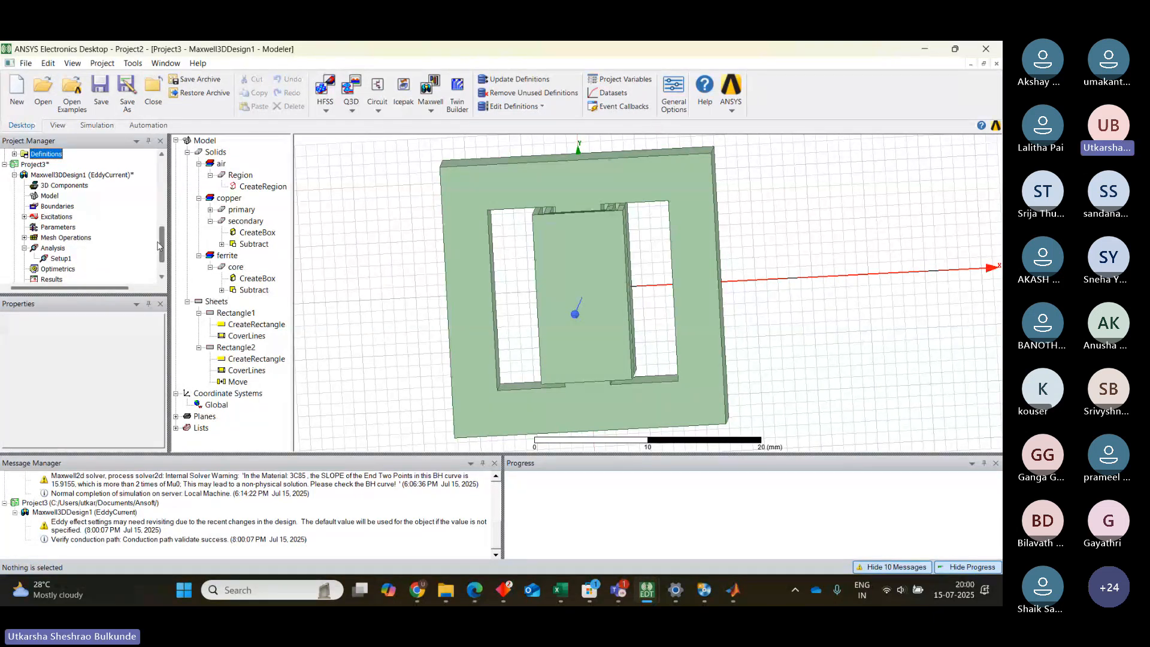
pyautogui.scroll(-1, 158, 246)
pyautogui.click(24, 227)
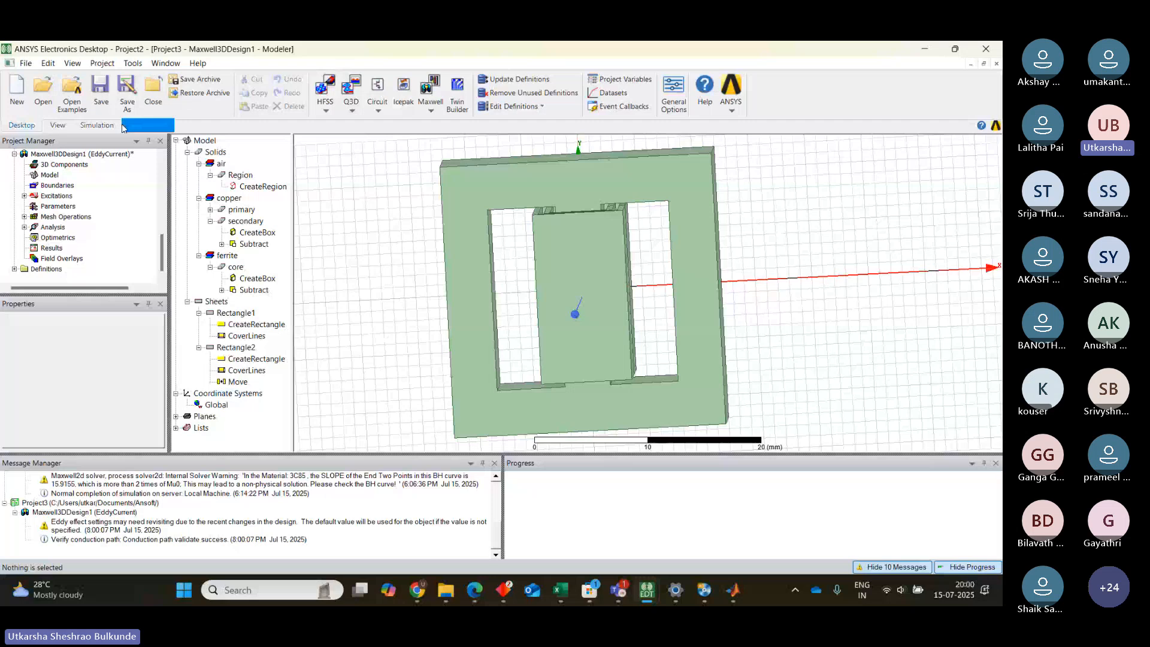
pyautogui.click(86, 126)
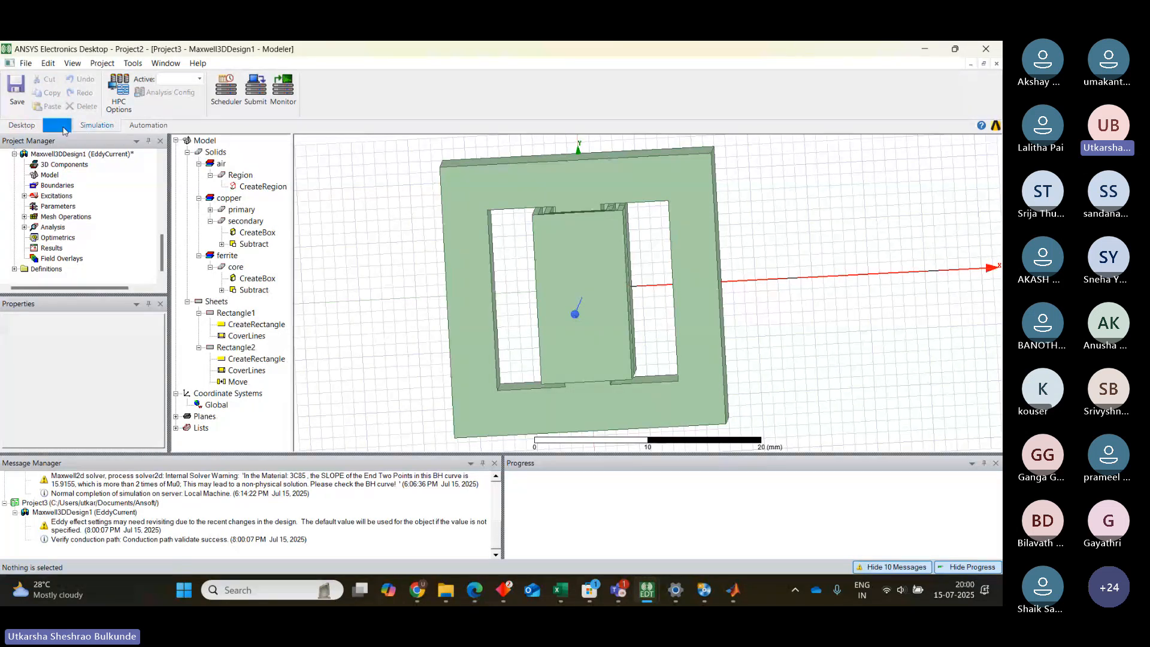
# Step: Display the simulation commands for Maxwell3DDesign1 and run the validation check on the design again
pyautogui.click(64, 127)
pyautogui.click(147, 126)
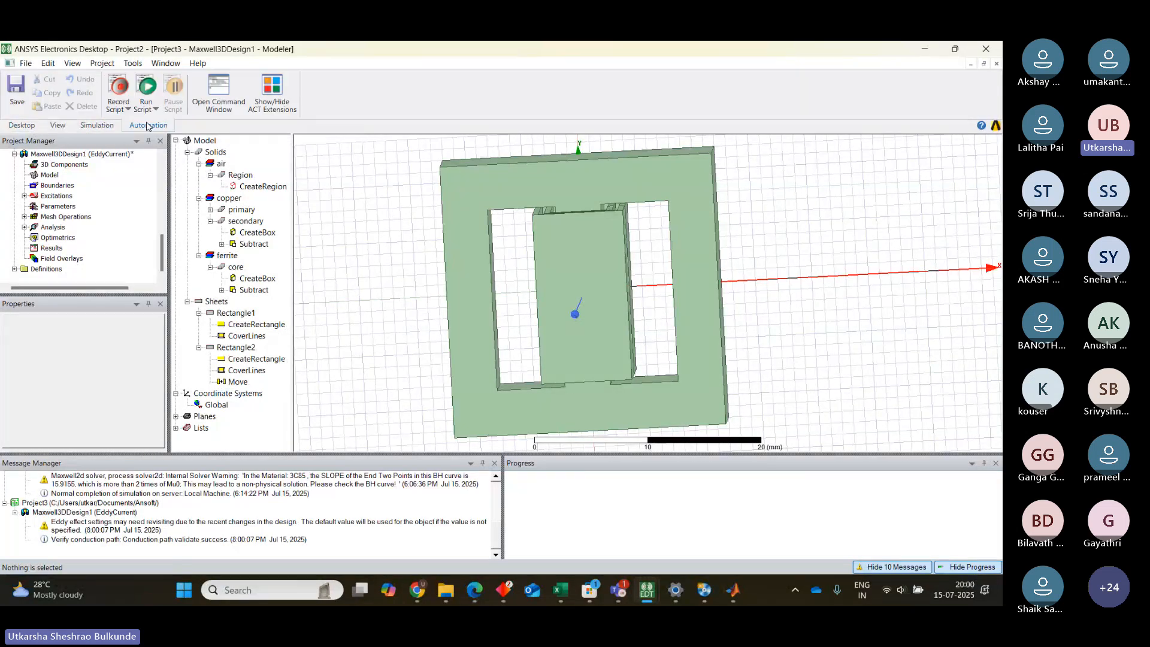
pyautogui.click(97, 127)
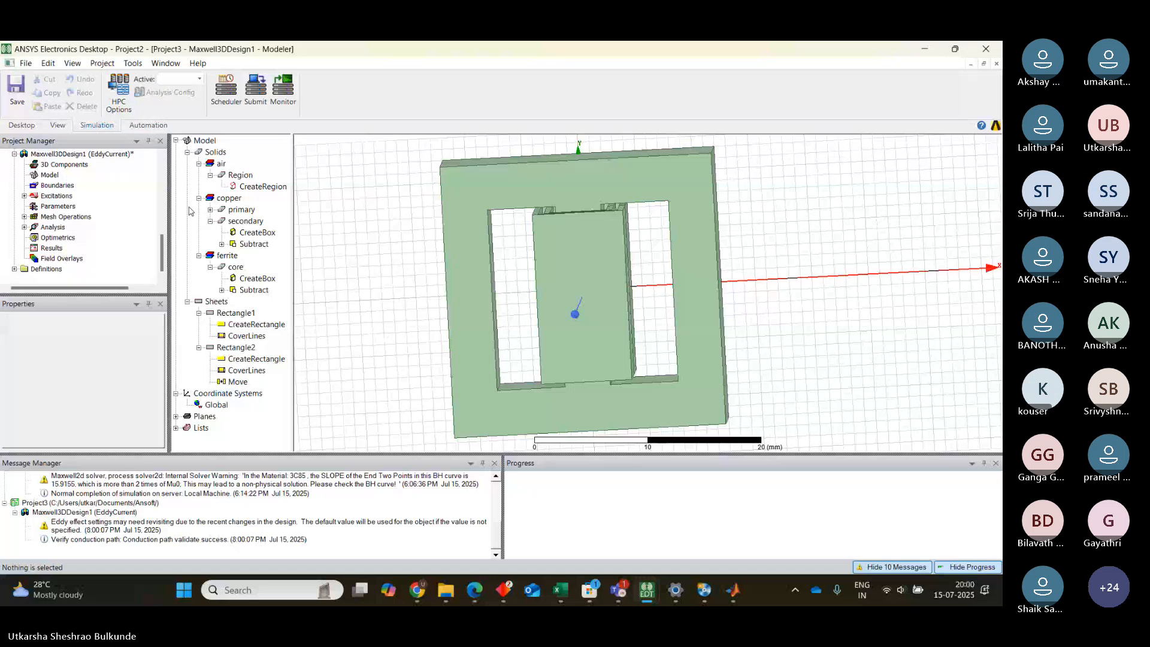
pyautogui.click(94, 156)
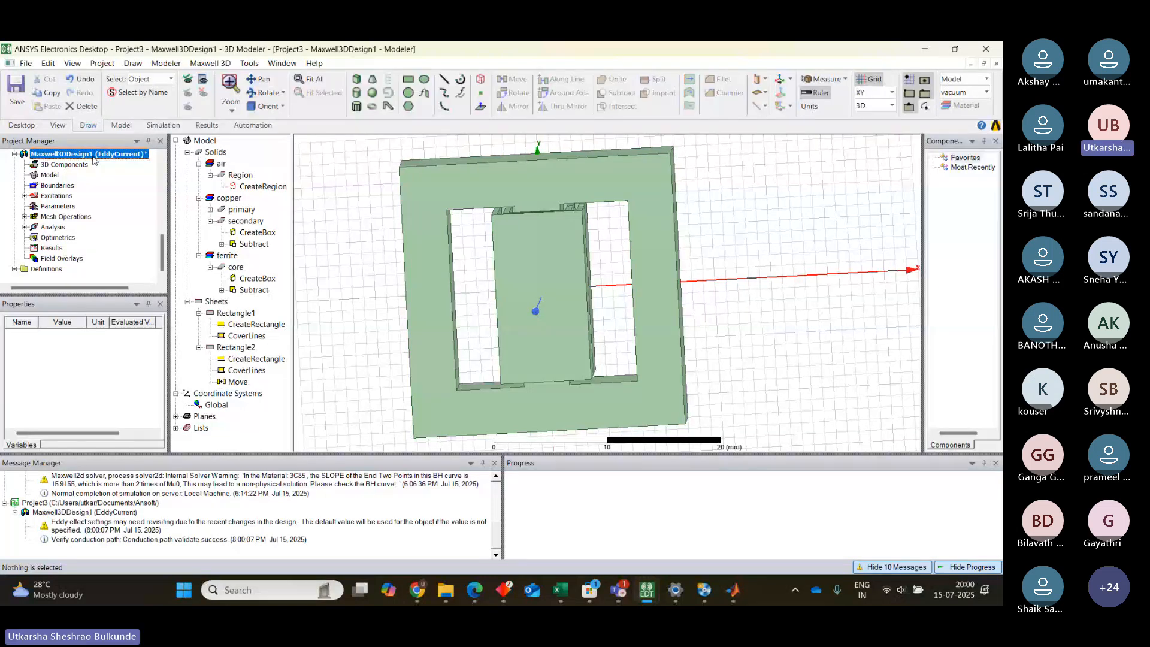
pyautogui.click(163, 125)
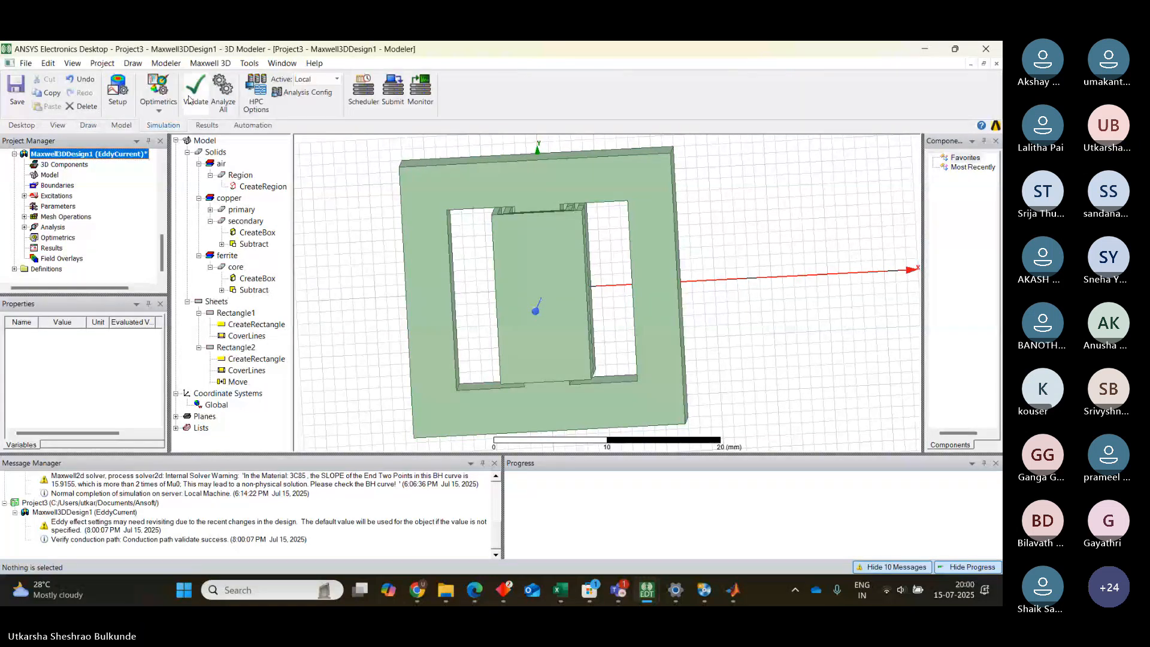
pyautogui.click(191, 96)
pyautogui.click(463, 367)
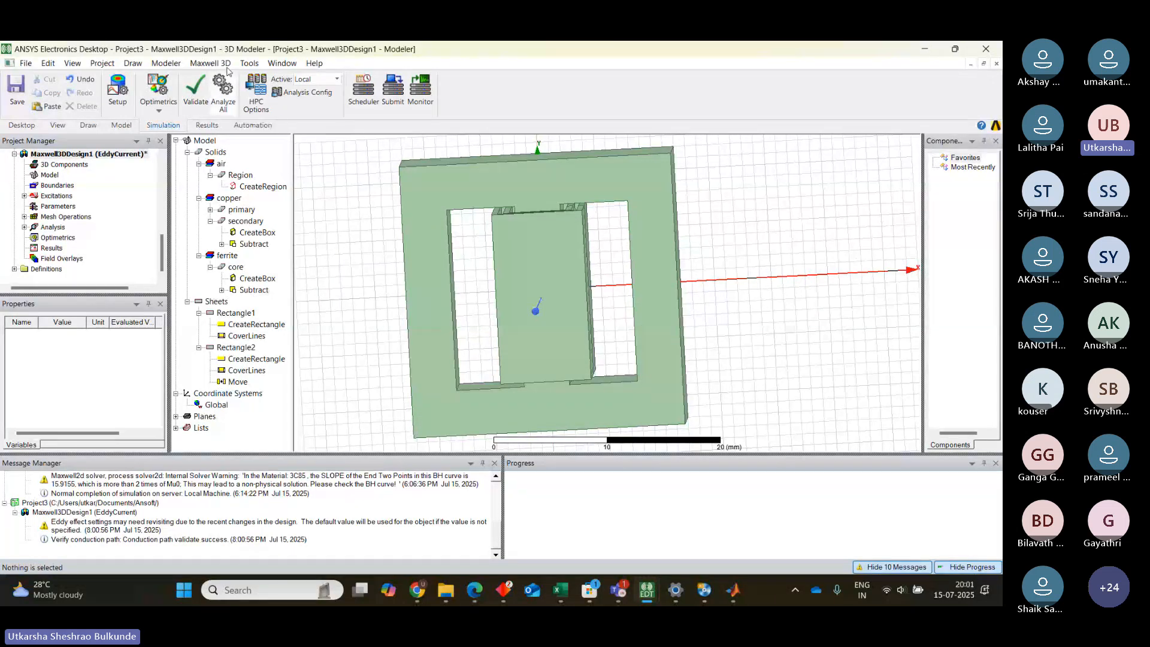
# Step: Start analysing all setups of the design and save the project on the Desktop as 3d_geometry
pyautogui.click(225, 86)
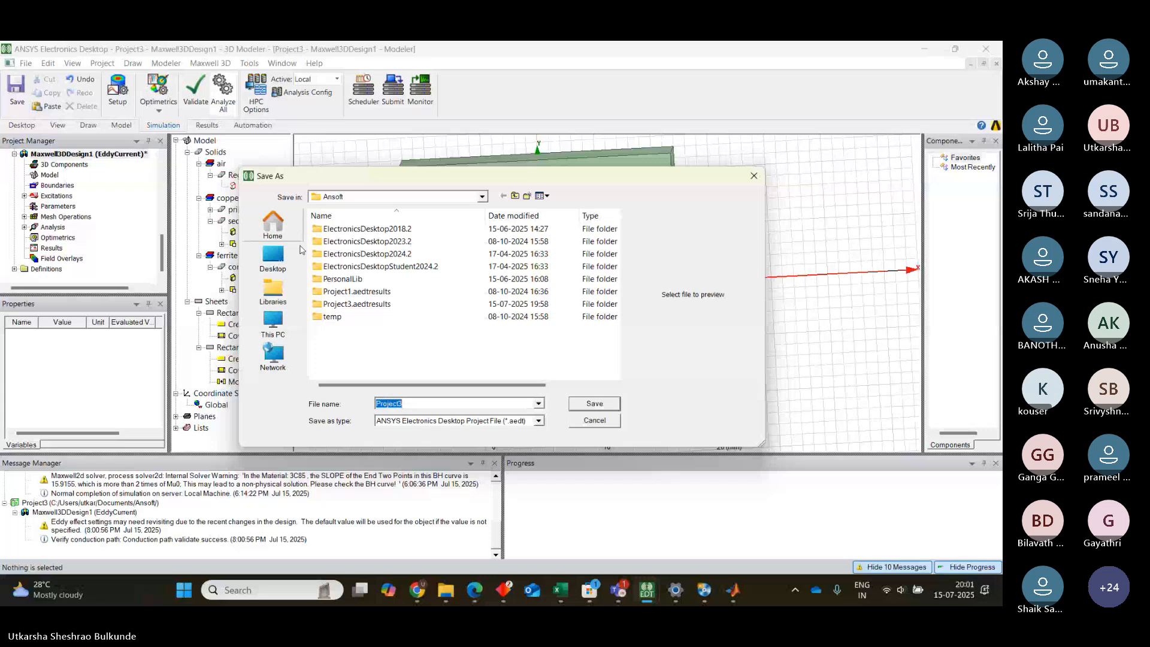
pyautogui.click(273, 258)
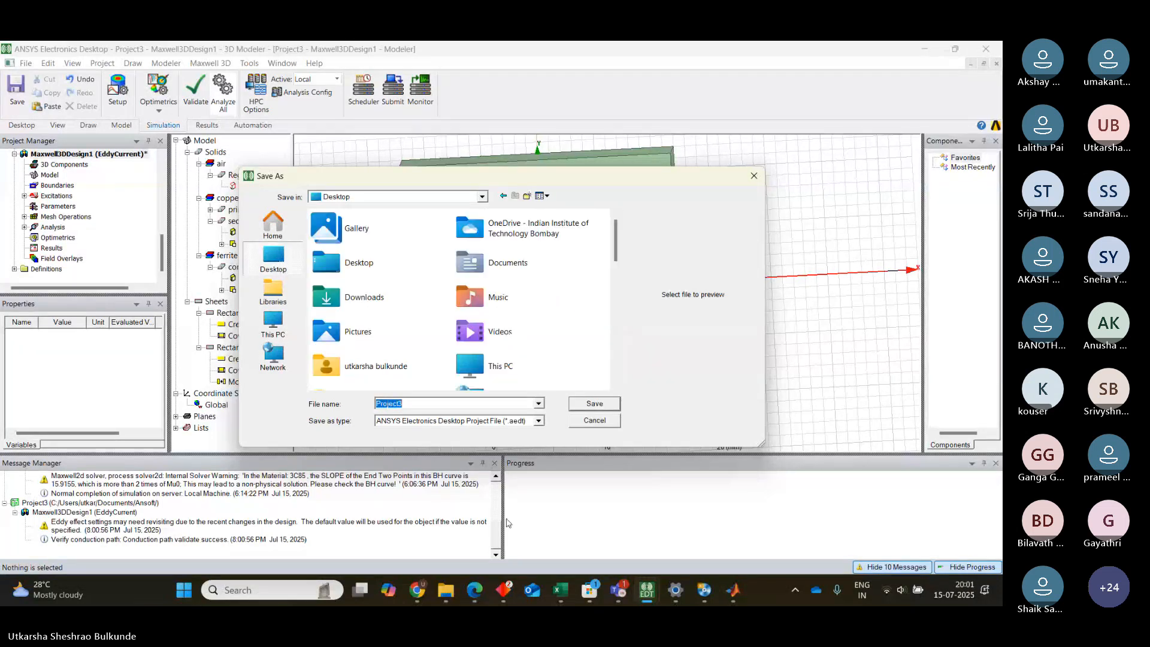
pyautogui.click(423, 405)
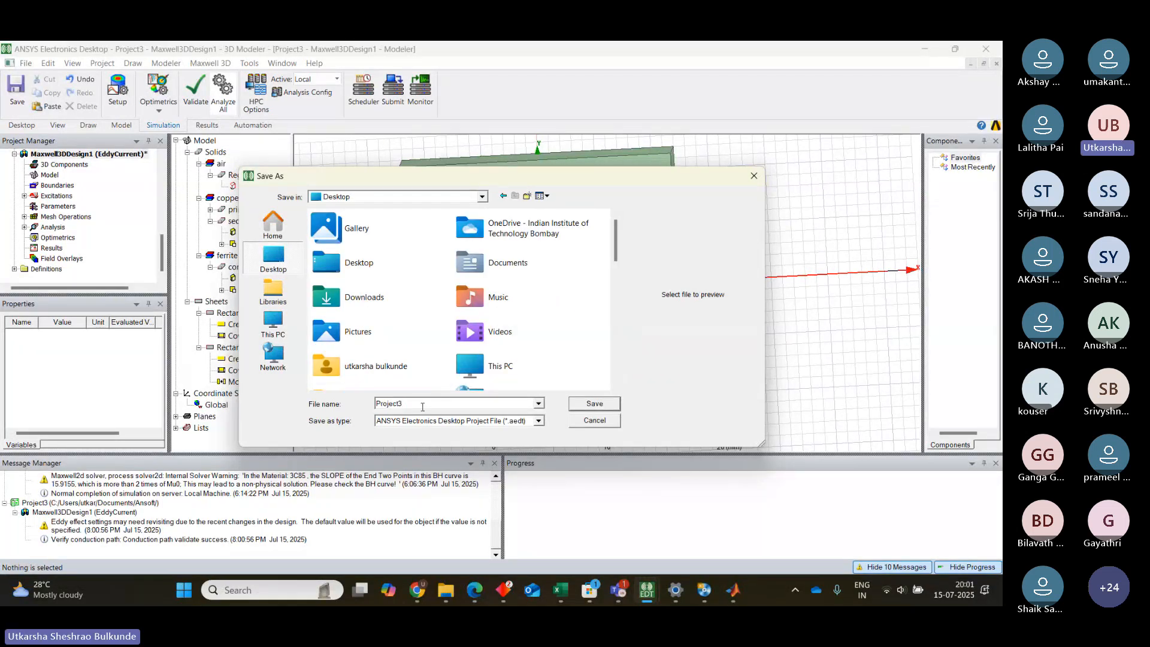
pyautogui.press('BackSpace')
pyautogui.press('BackSpace')
pyautogui.press('BackSpace')
pyautogui.press('BackSpace')
pyautogui.press('BackSpace')
pyautogui.press('BackSpace')
pyautogui.press('BackSpace')
pyautogui.press('BackSpace')
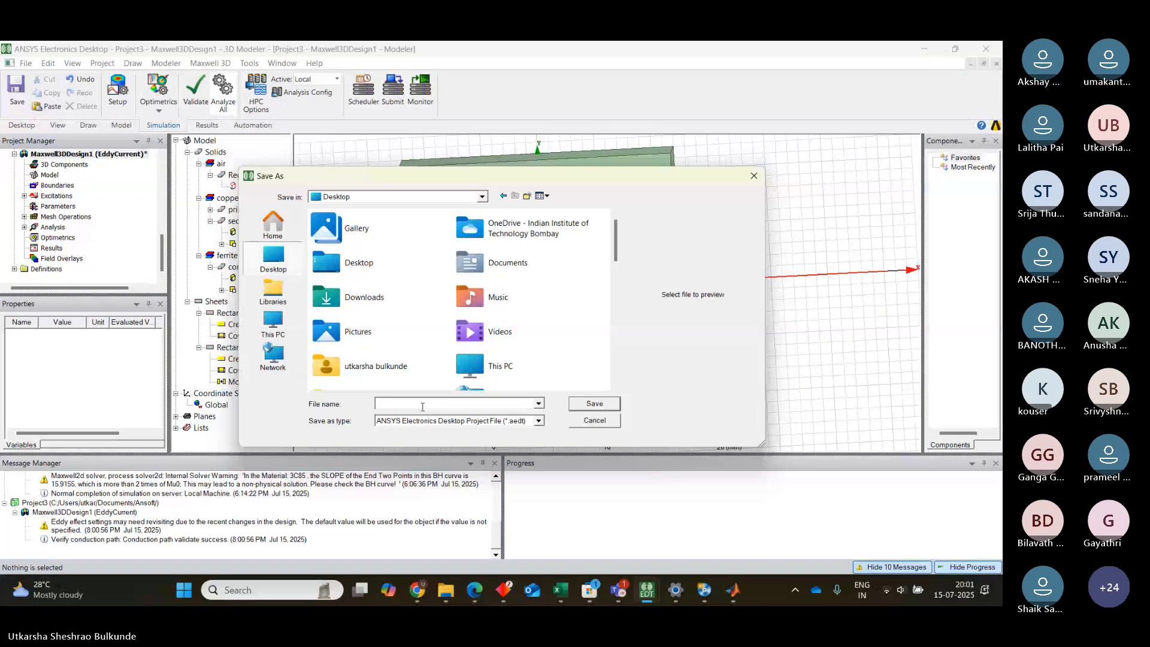
pyautogui.write('3d')
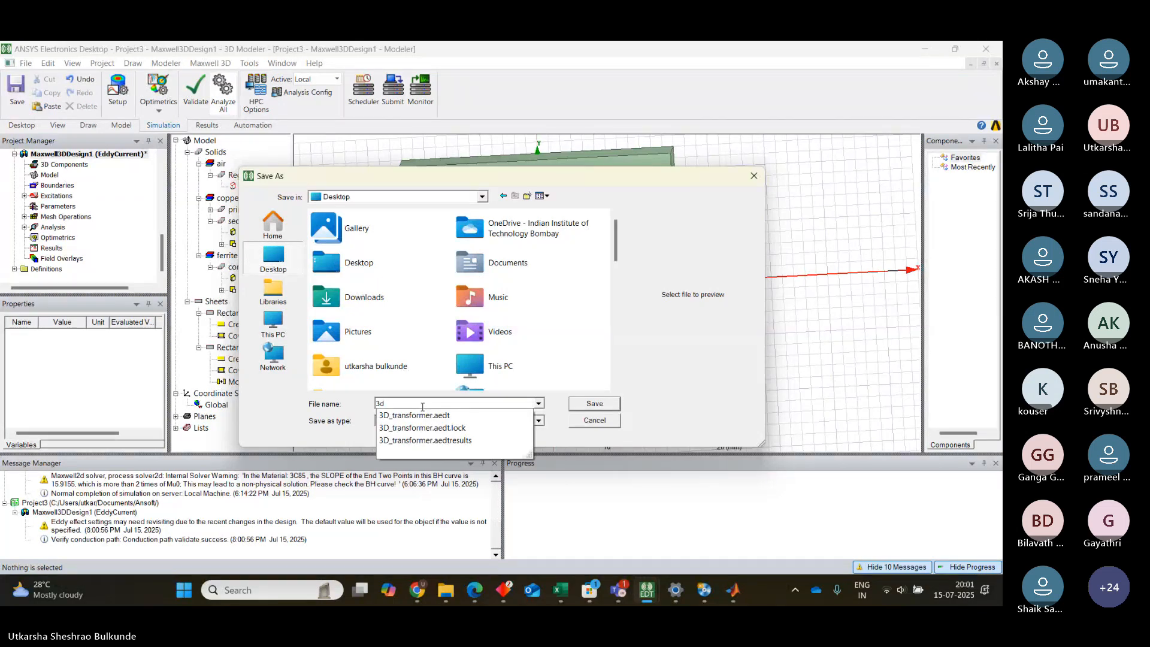
pyautogui.write('_geometr')
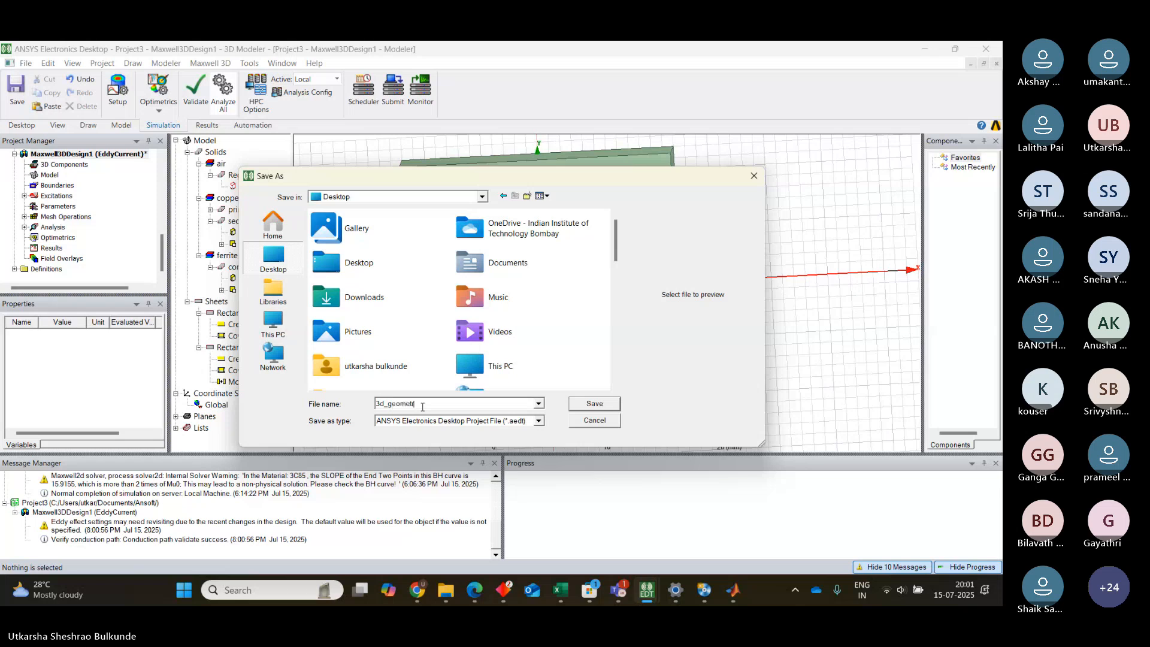
pyautogui.write('y')
pyautogui.click(595, 403)
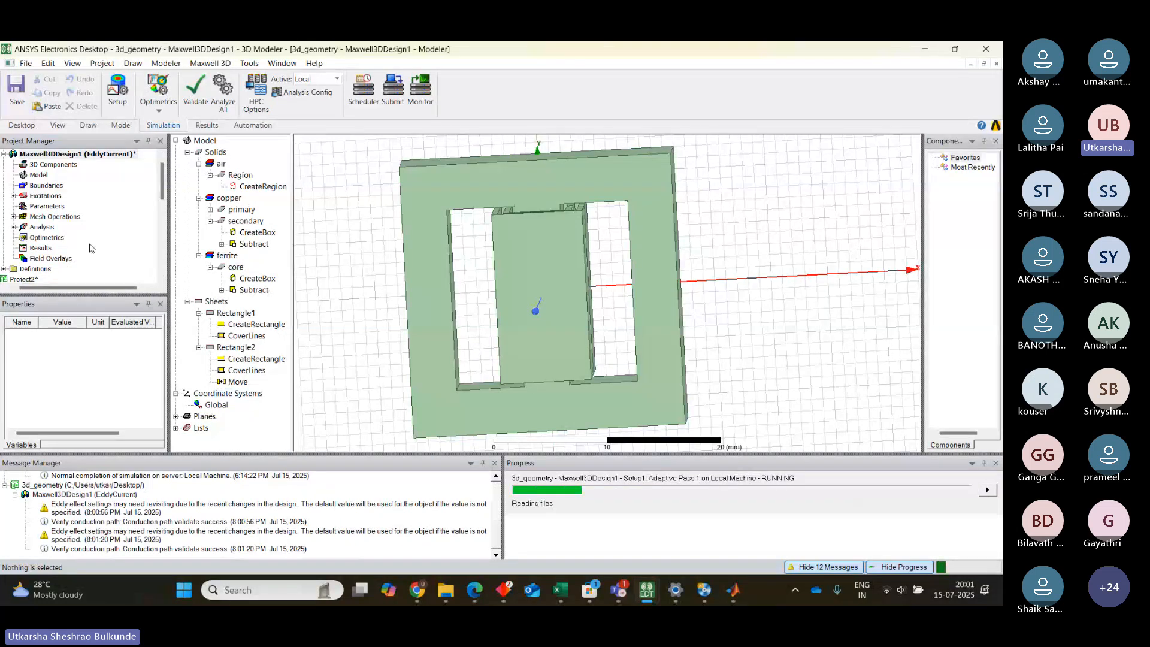
# Step: Review Setup1's frequency sweep, default, solver, expression cache, convergence and general settings, leaving them unedited
pyautogui.click(13, 227)
pyautogui.doubleClick(50, 238)
pyautogui.click(540, 143)
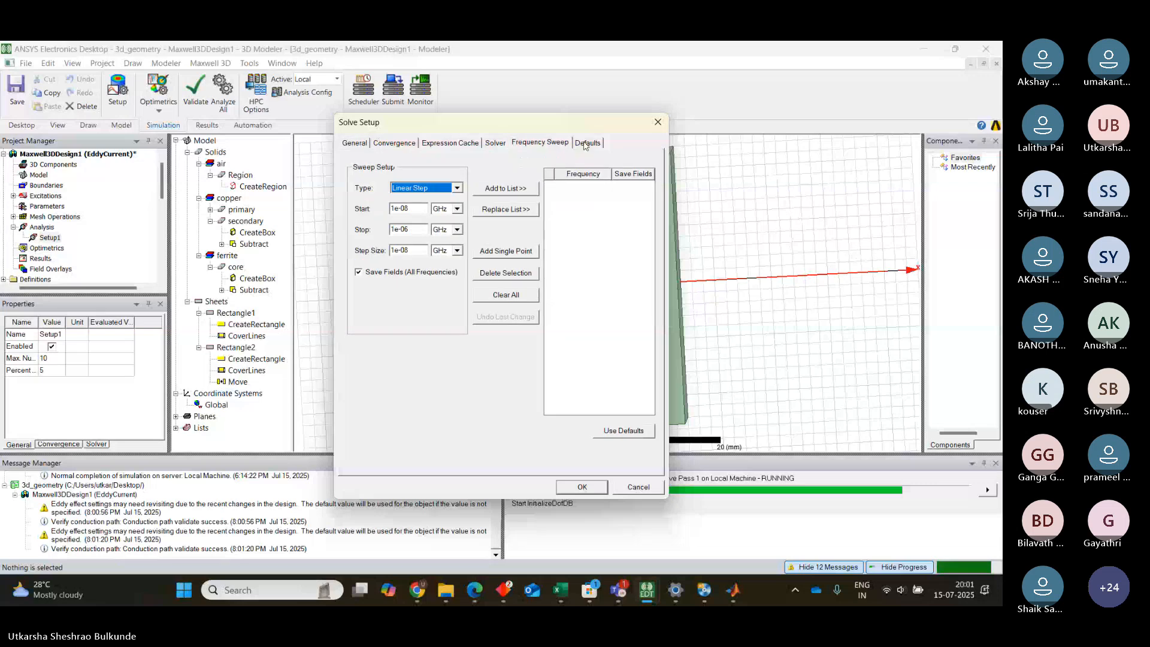
pyautogui.click(586, 143)
pyautogui.click(539, 143)
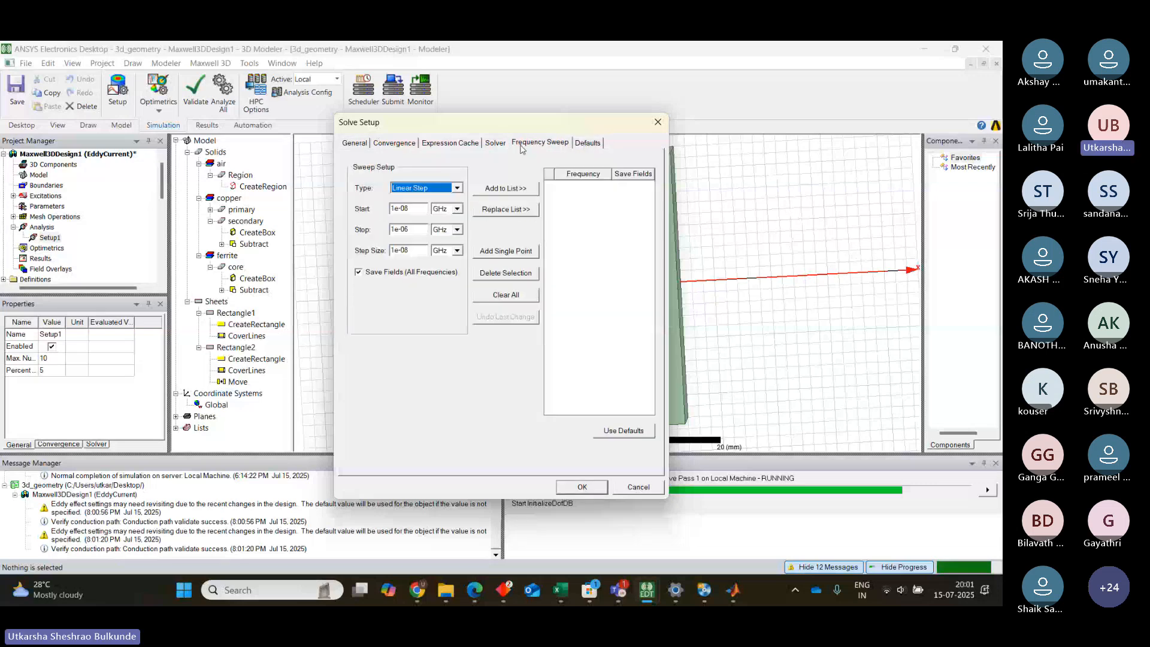
pyautogui.click(497, 143)
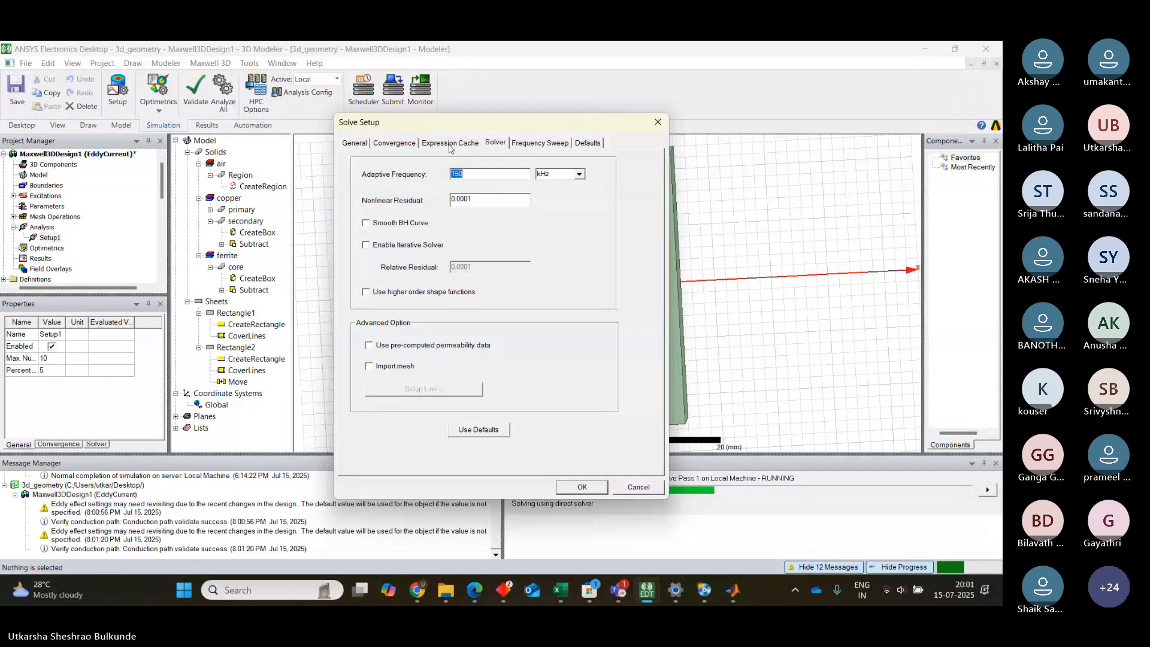
pyautogui.click(451, 144)
pyautogui.click(395, 142)
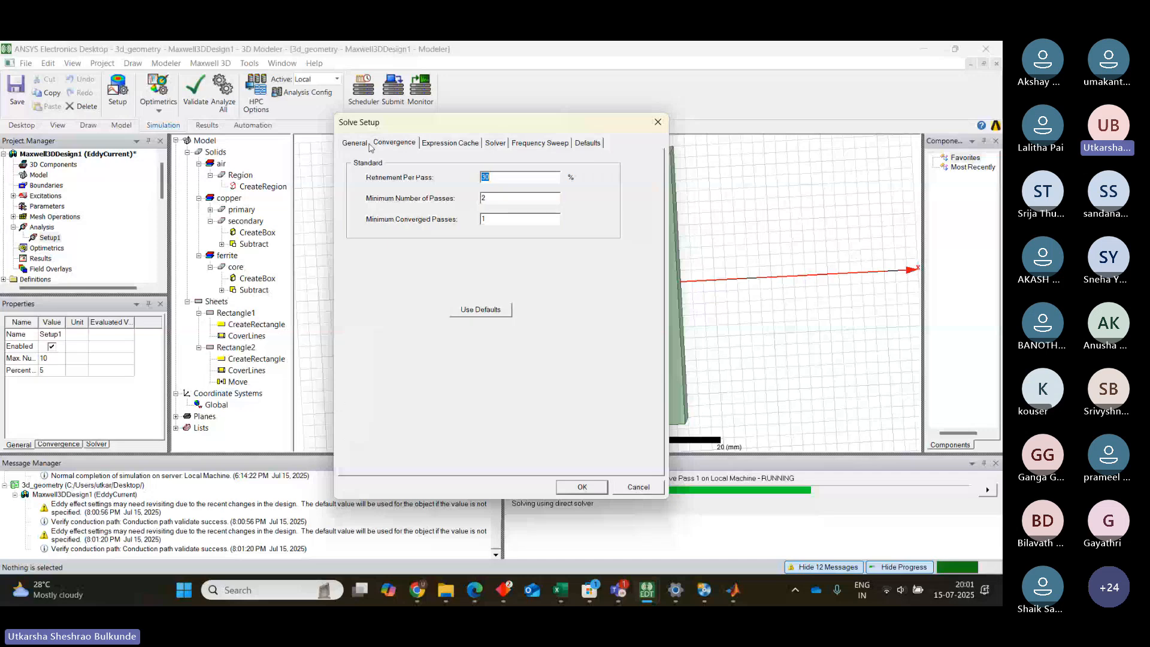
pyautogui.click(362, 145)
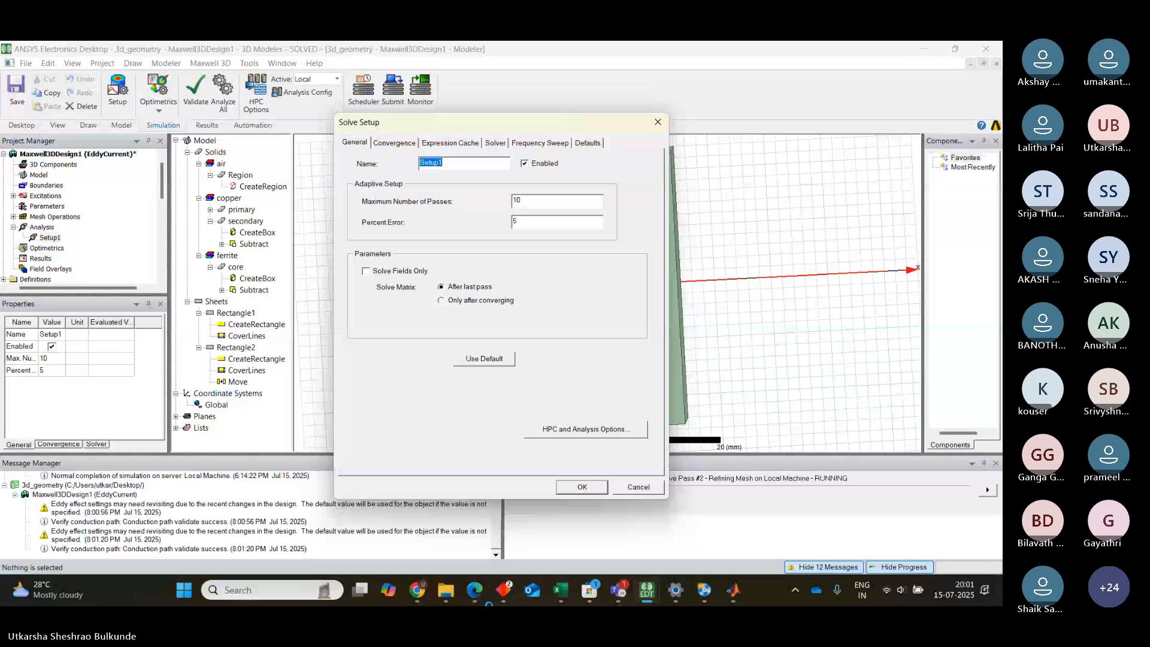
pyautogui.click(658, 122)
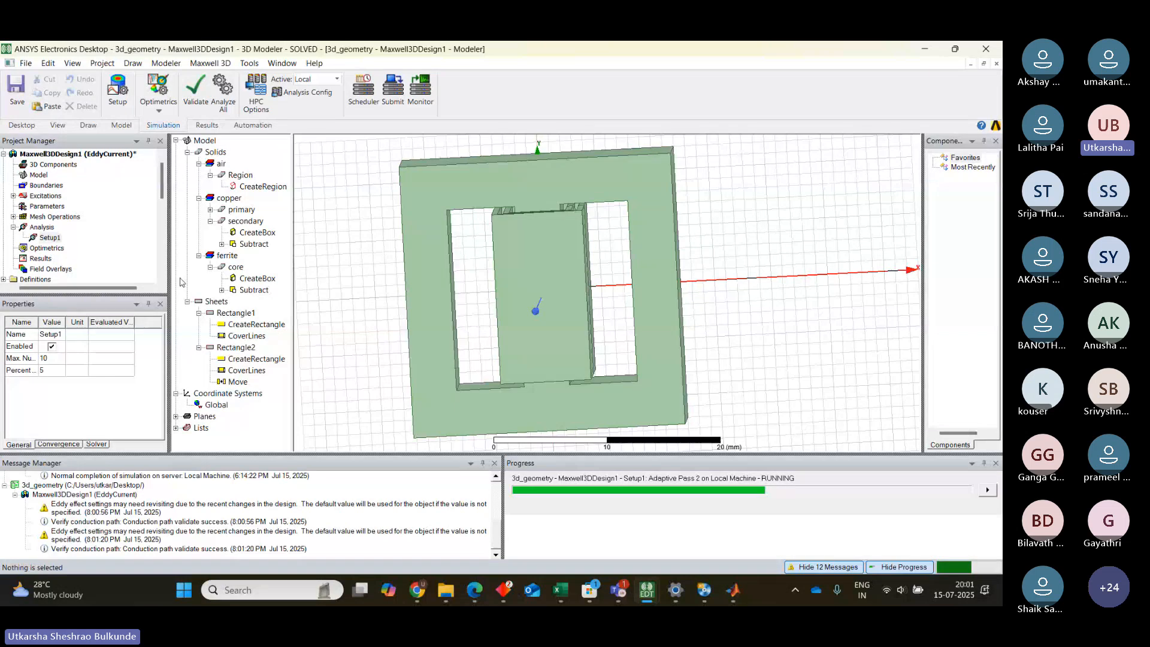
# Step: Expand the excitations of Maxwell3DDesign1 in the project tree to list its windings
pyautogui.scroll(-3, 162, 280)
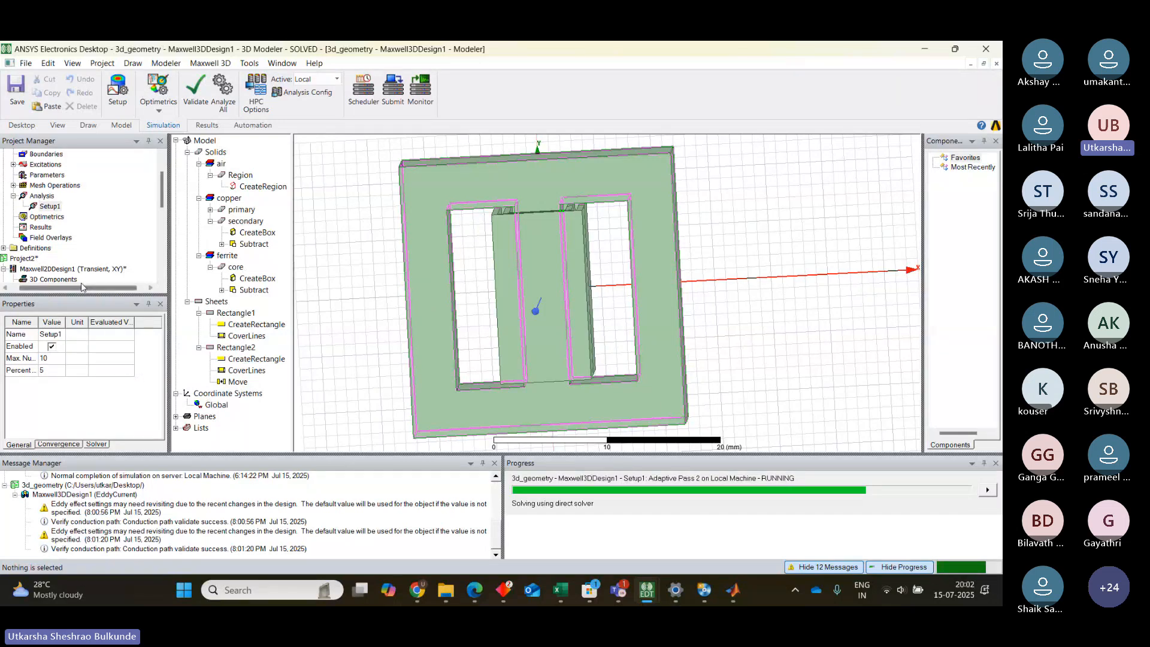
pyautogui.moveTo(82, 287); pyautogui.dragTo(73, 287)
pyautogui.scroll(1, 159, 194)
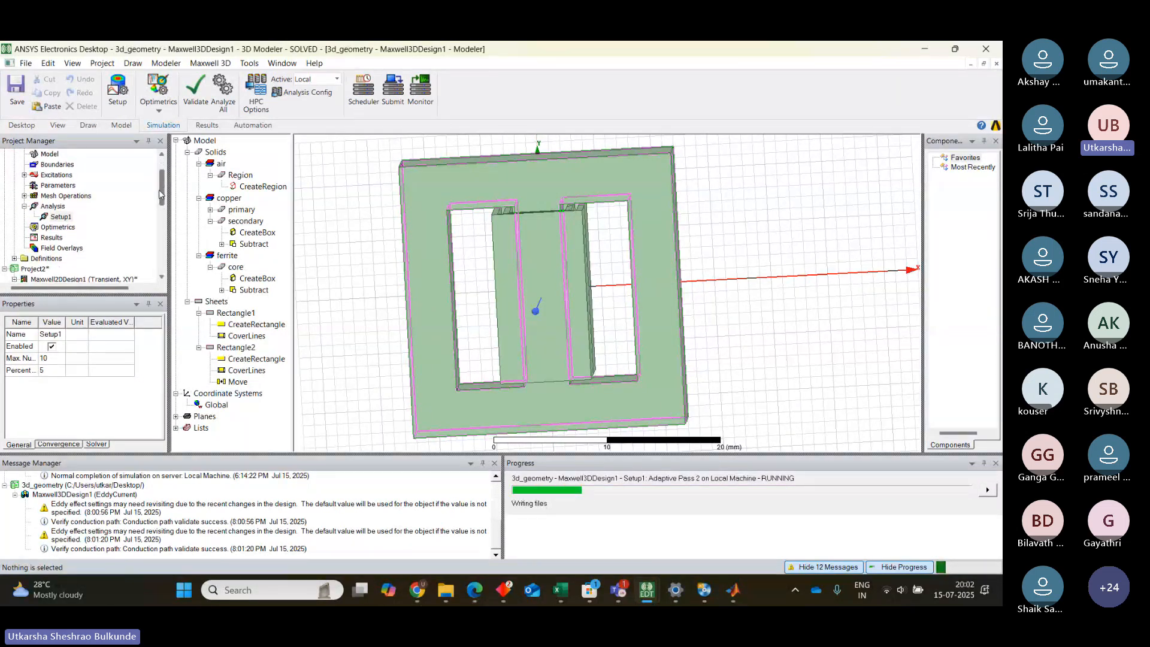
pyautogui.click(24, 175)
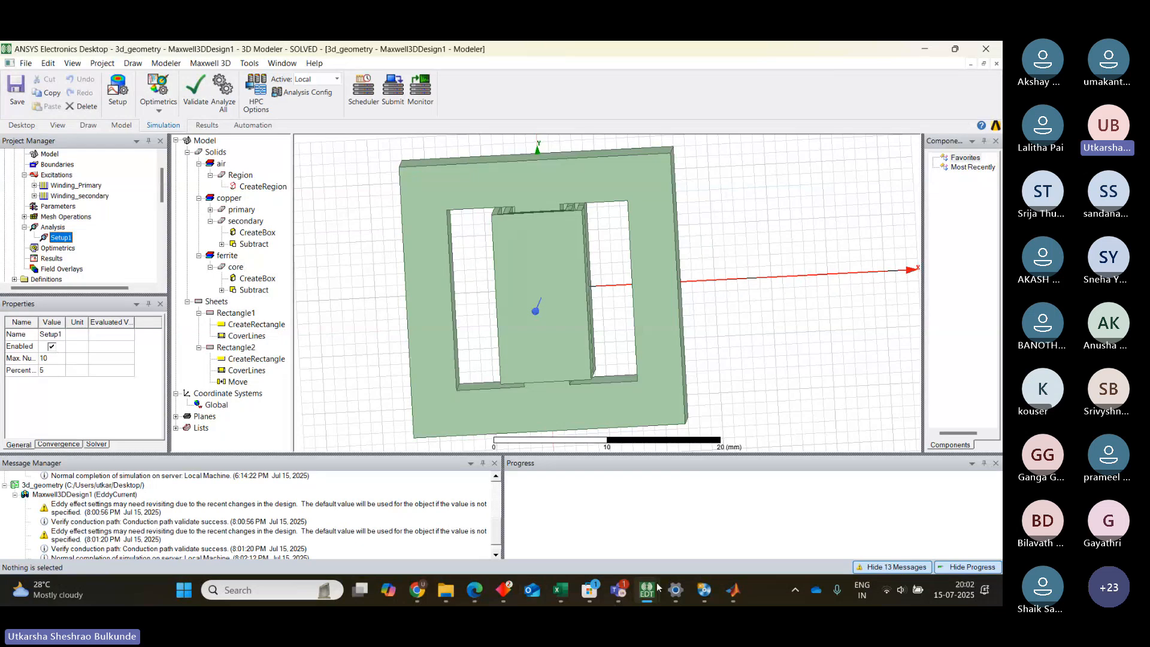
# Step: Switch to the Microsoft Teams meeting window and admit the participant waiting in the lobby
pyautogui.moveTo(618, 592)
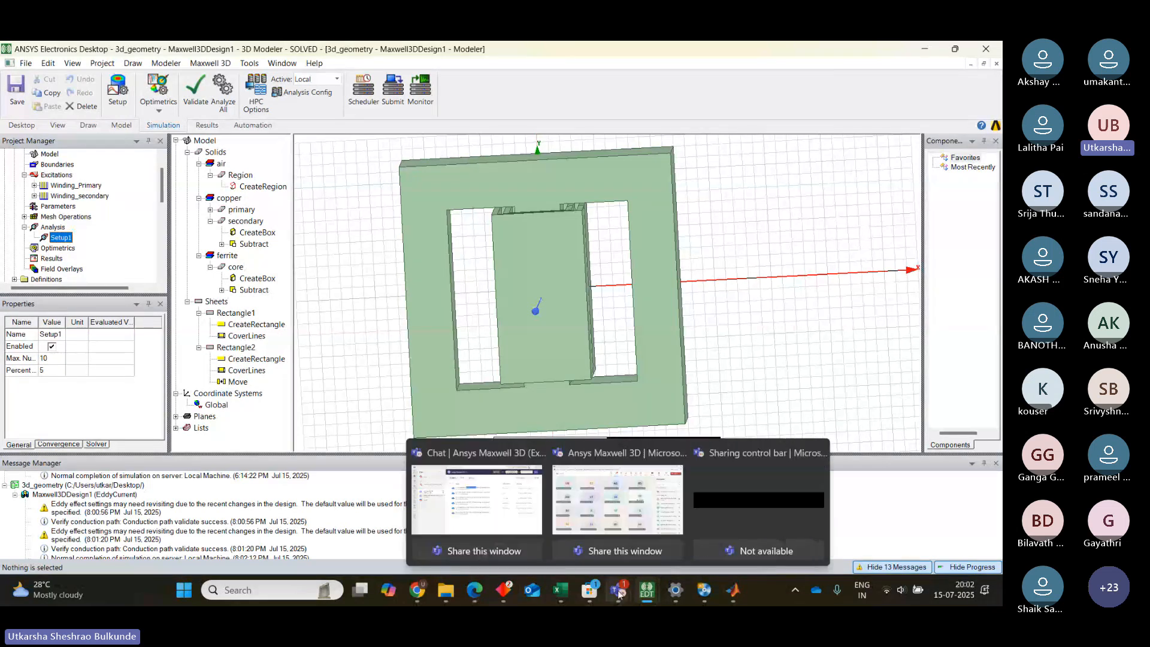
pyautogui.click(627, 480)
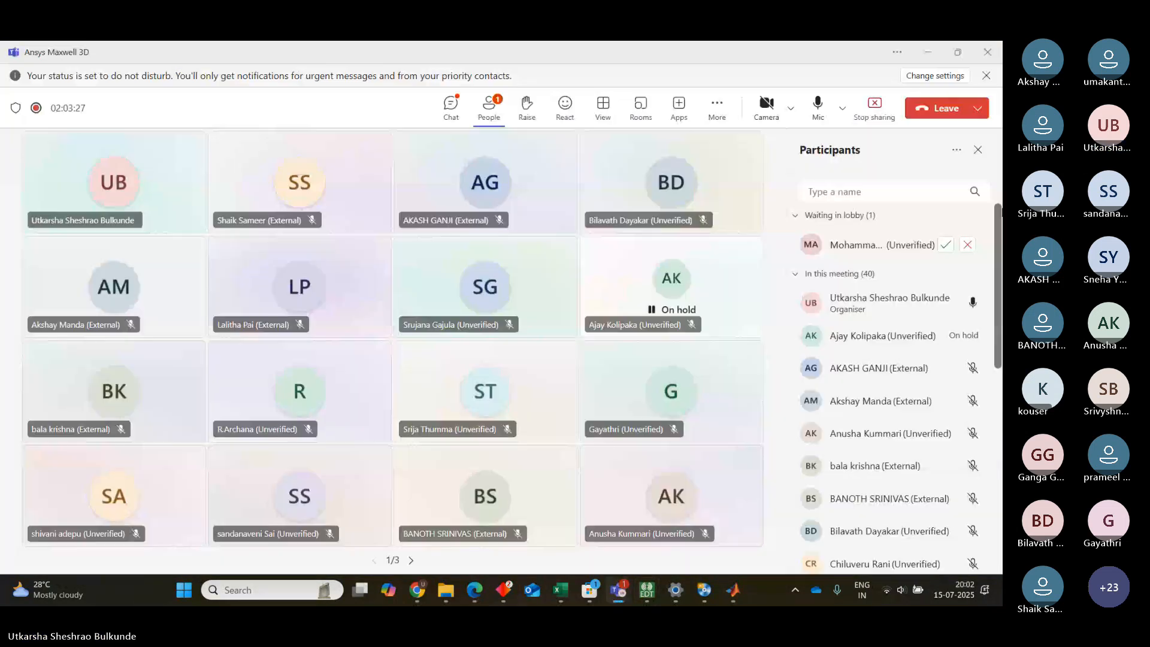
pyautogui.click(947, 245)
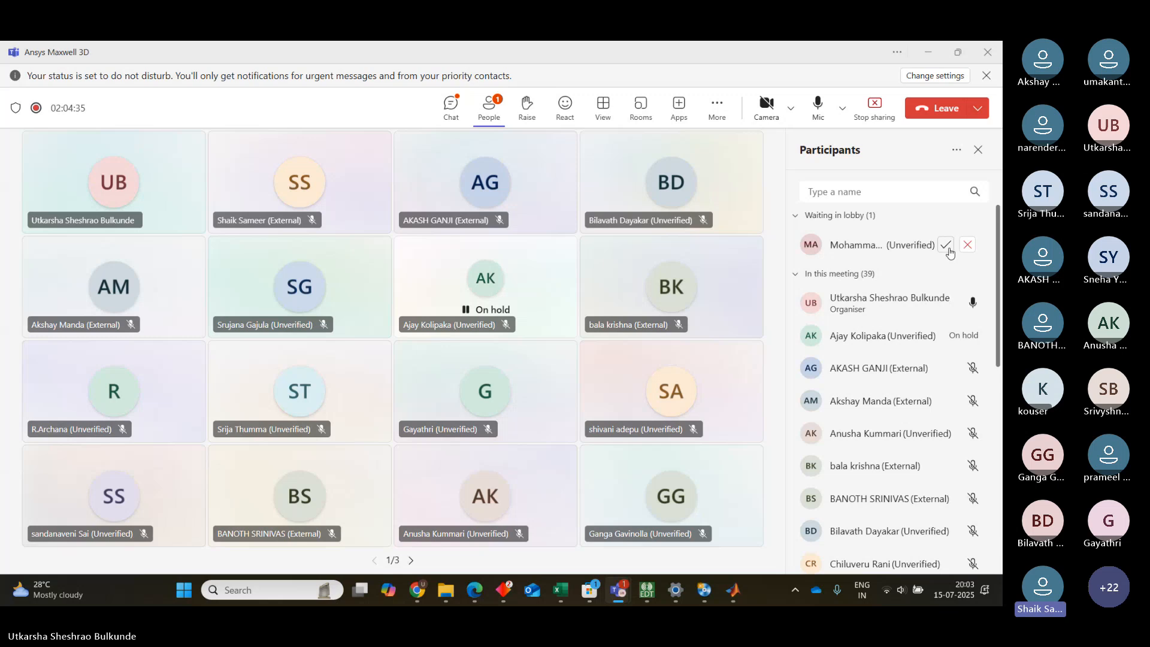
pyautogui.click(947, 246)
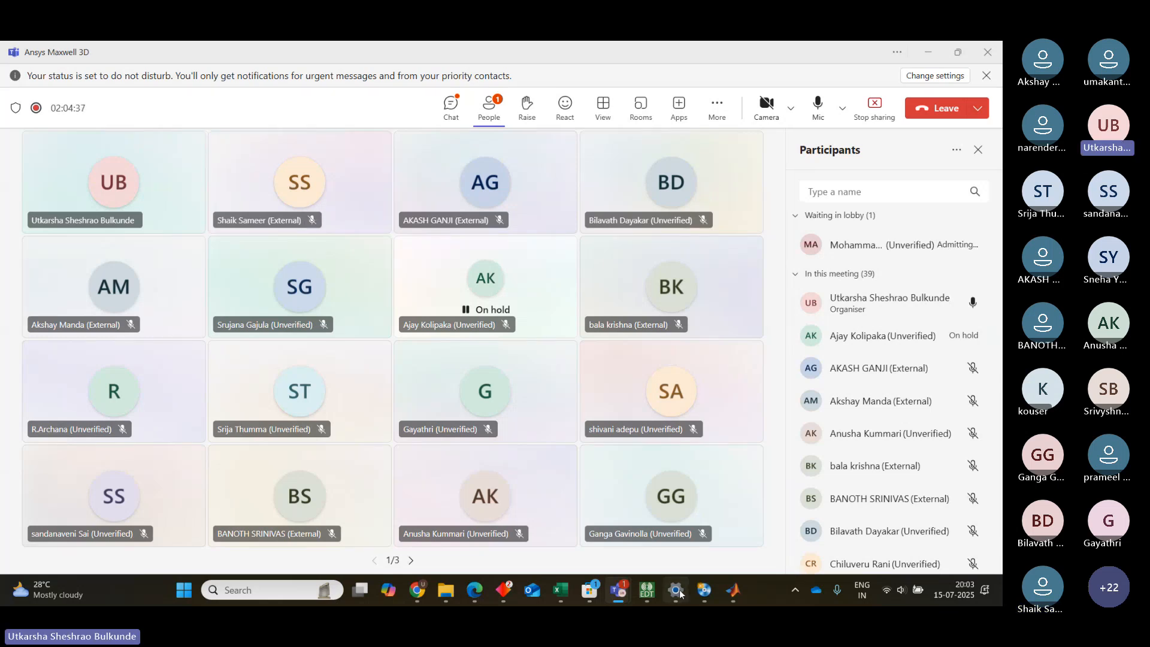
# Step: Return to the 3d_geometry project in ANSYS Electronics Desktop and create an eddy current data table of SolidLoss for Setup1 : LastAdaptive
pyautogui.moveTo(739, 591)
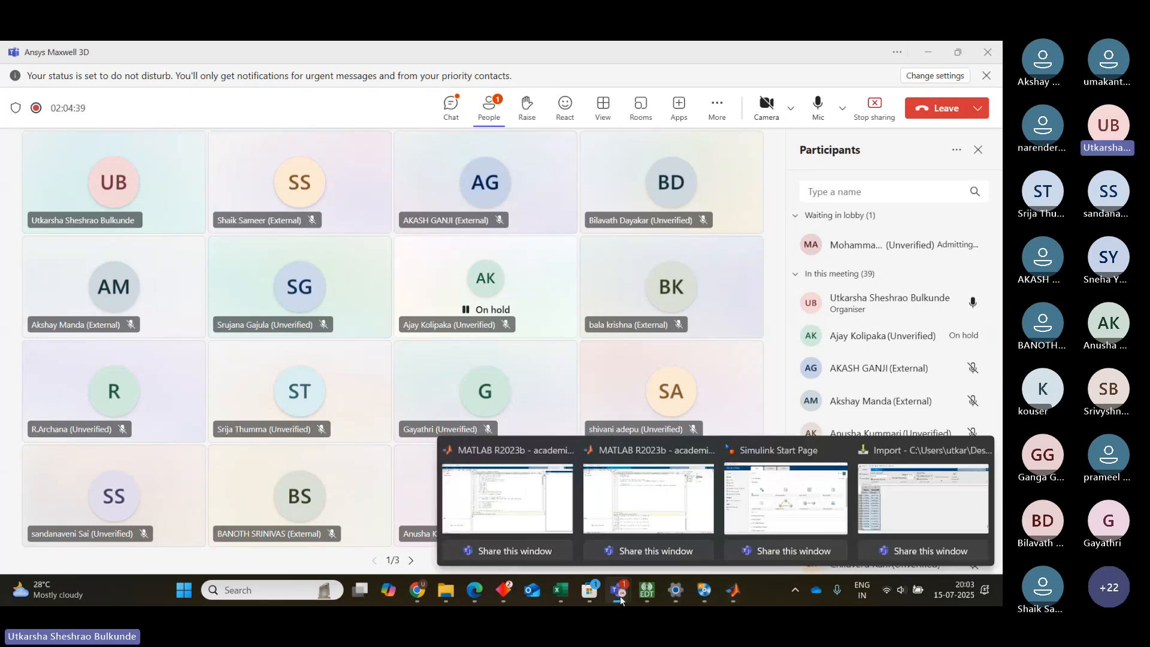
pyautogui.moveTo(642, 598)
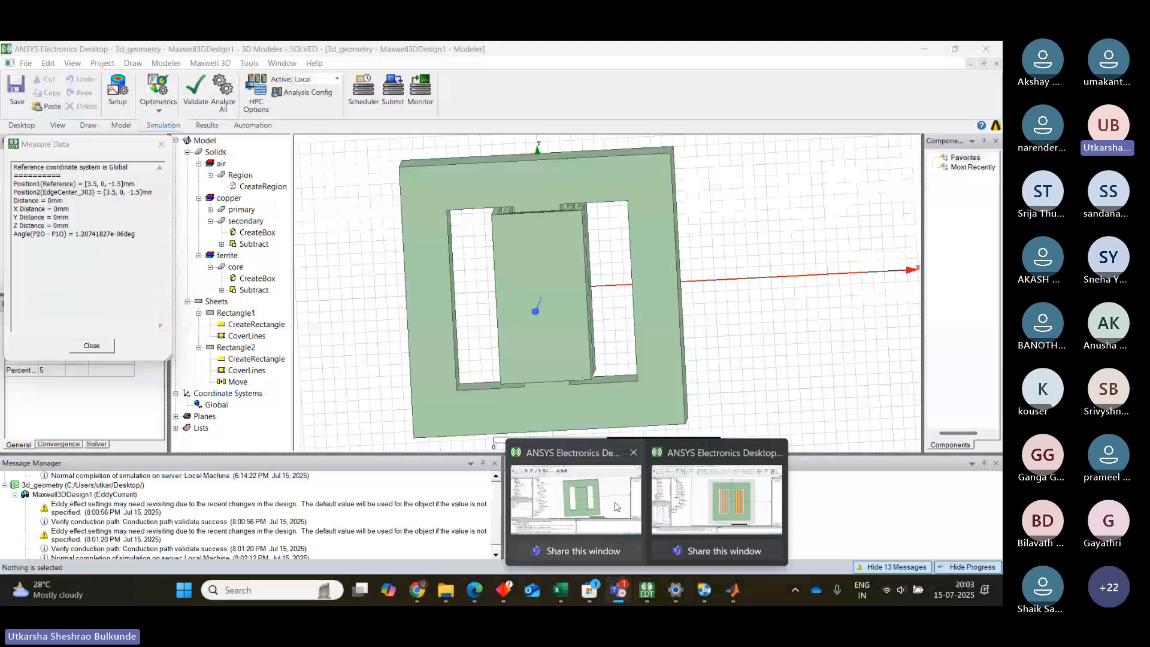
pyautogui.click(617, 507)
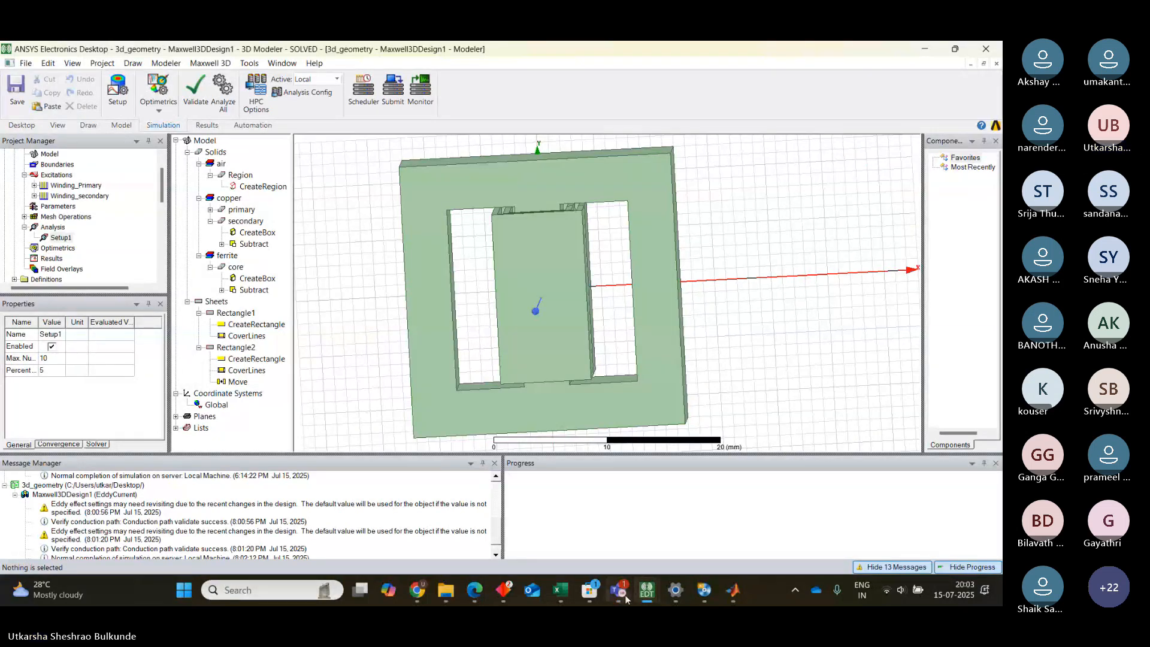
pyautogui.moveTo(626, 599)
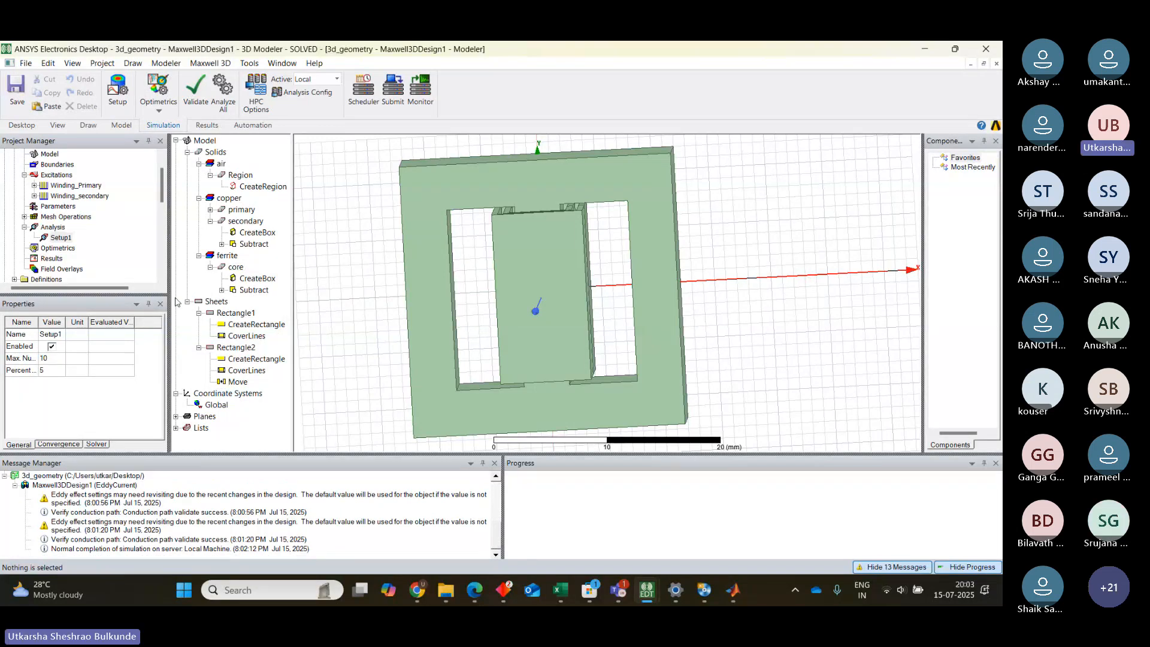
pyautogui.rightClick(48, 258)
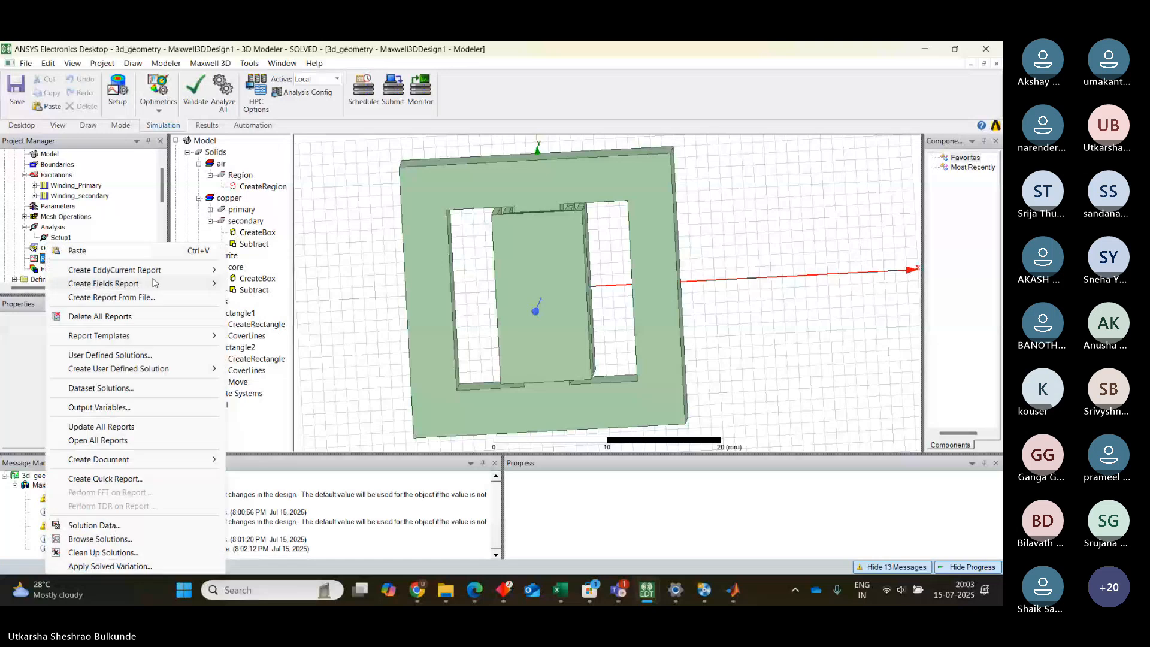
pyautogui.moveTo(198, 270)
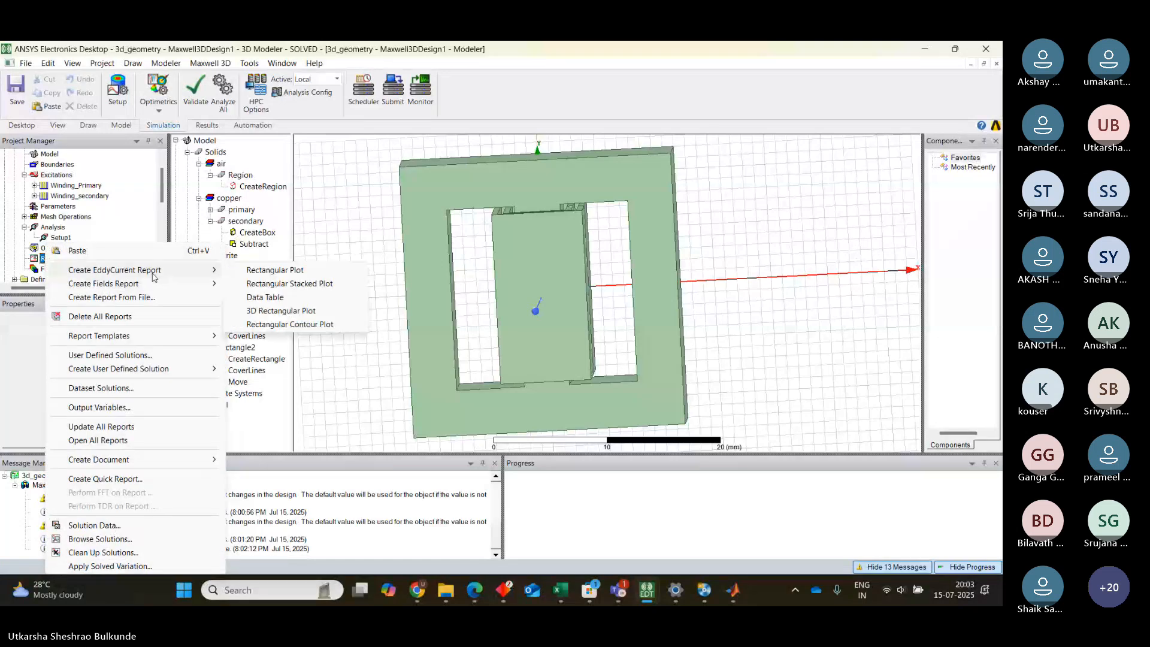
pyautogui.click(269, 297)
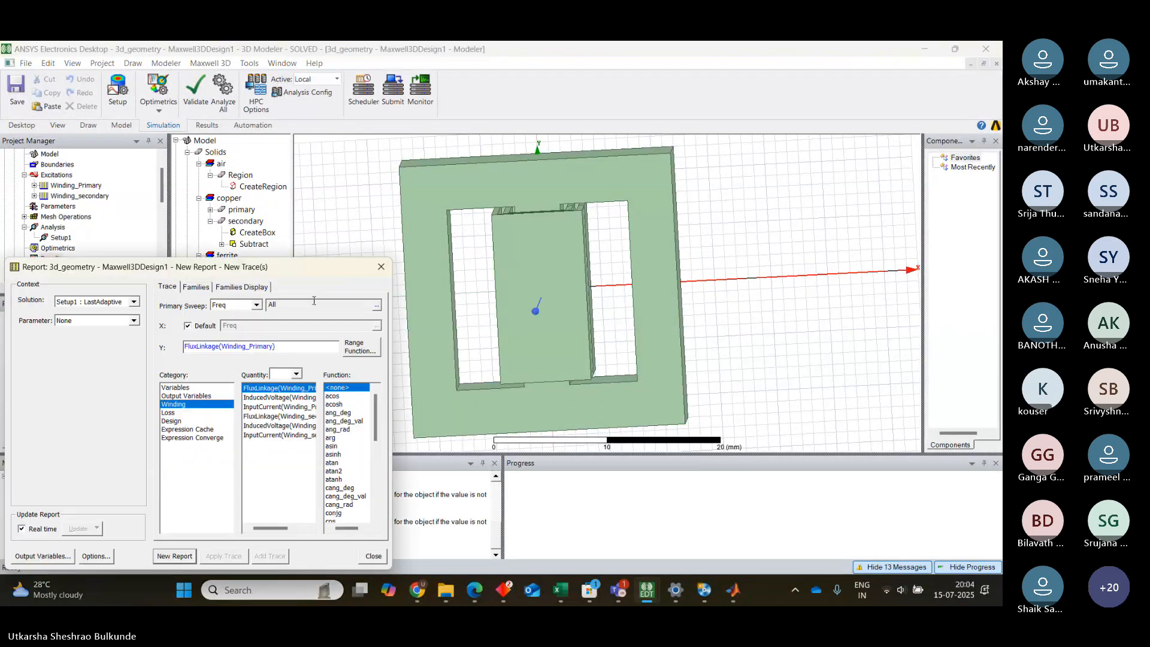
pyautogui.click(254, 306)
pyautogui.click(173, 416)
pyautogui.click(169, 413)
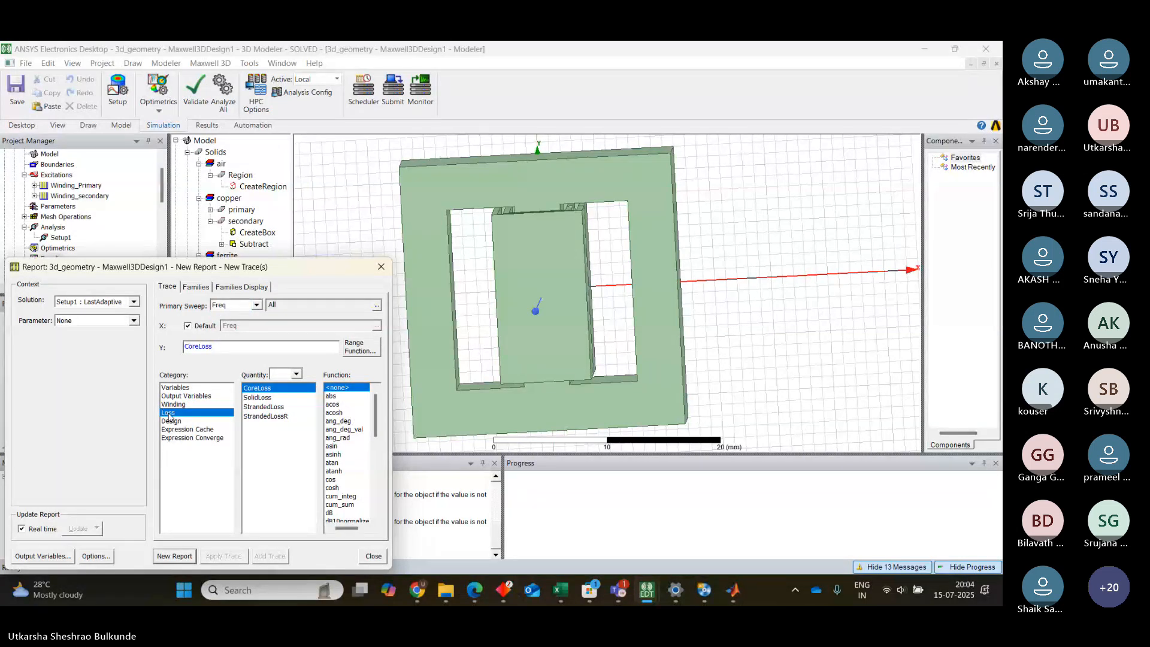
pyautogui.click(262, 399)
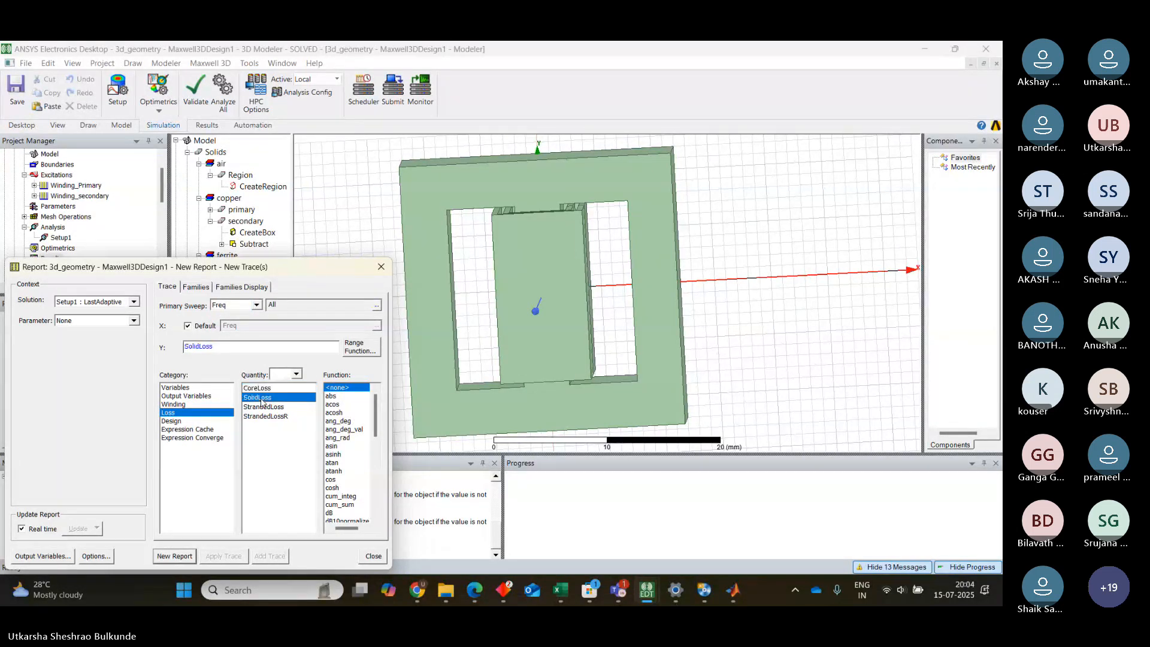
pyautogui.click(174, 556)
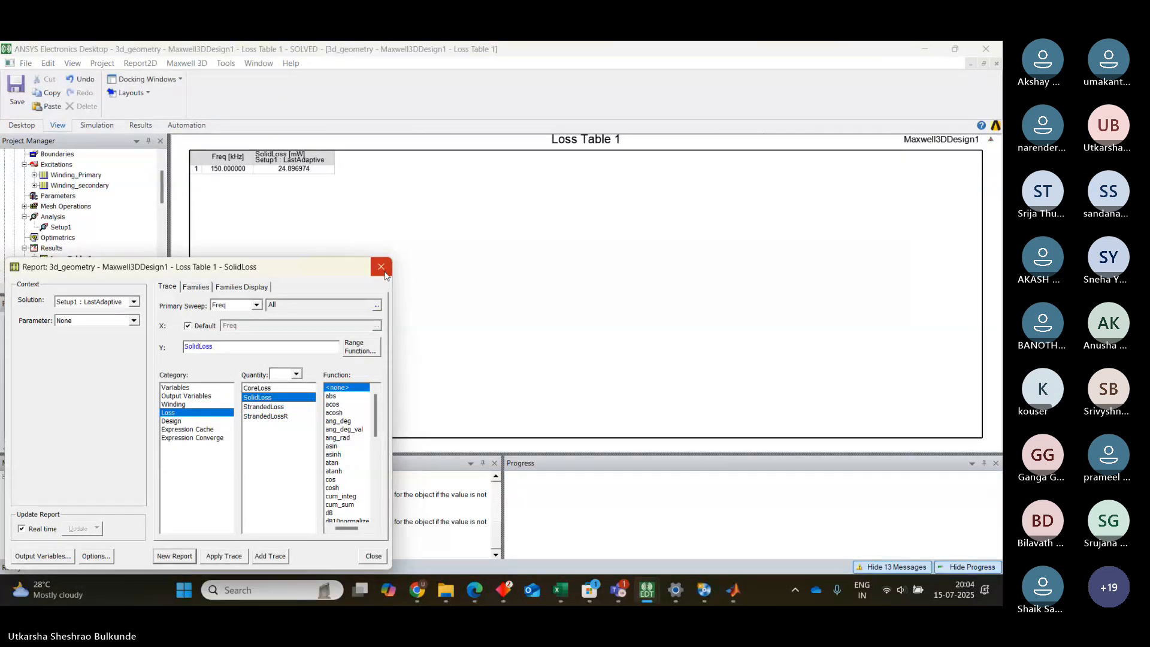
# Step: Close the SolidLoss report settings, keeping the loss table open
pyautogui.click(381, 268)
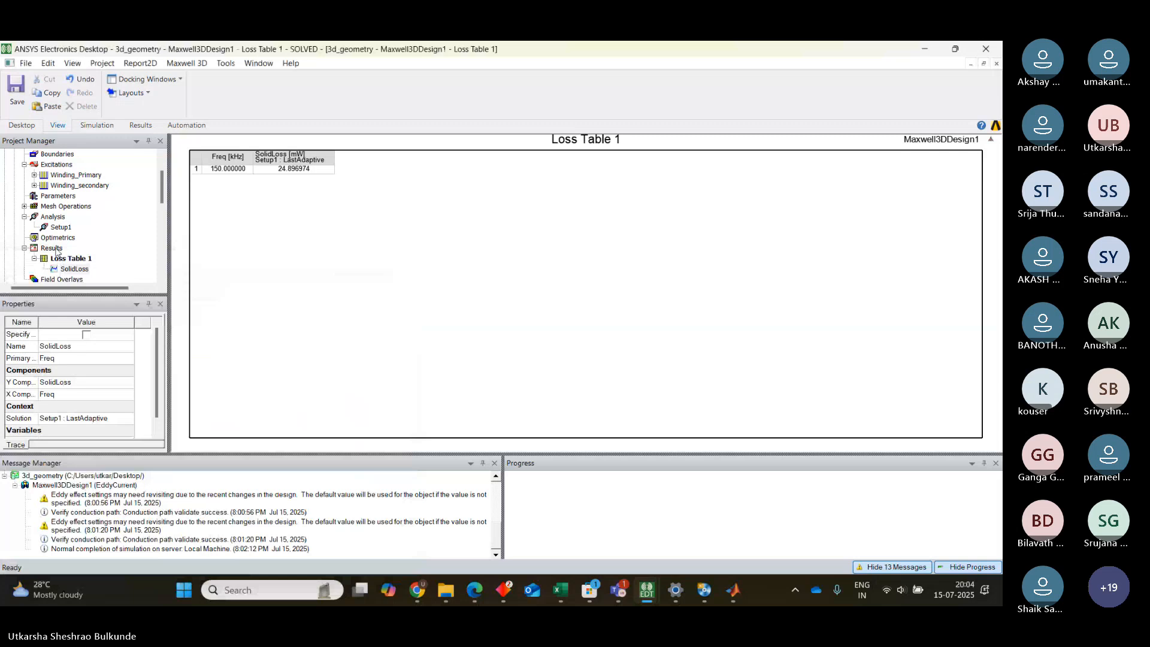
pyautogui.rightClick(53, 248)
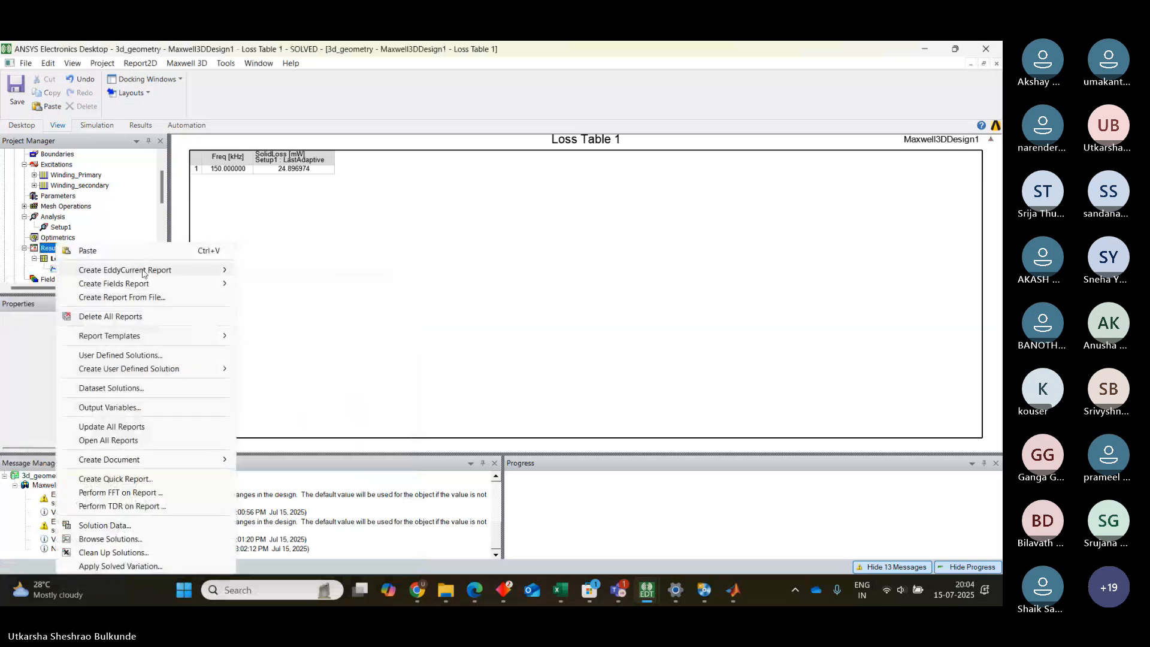
pyautogui.moveTo(143, 271)
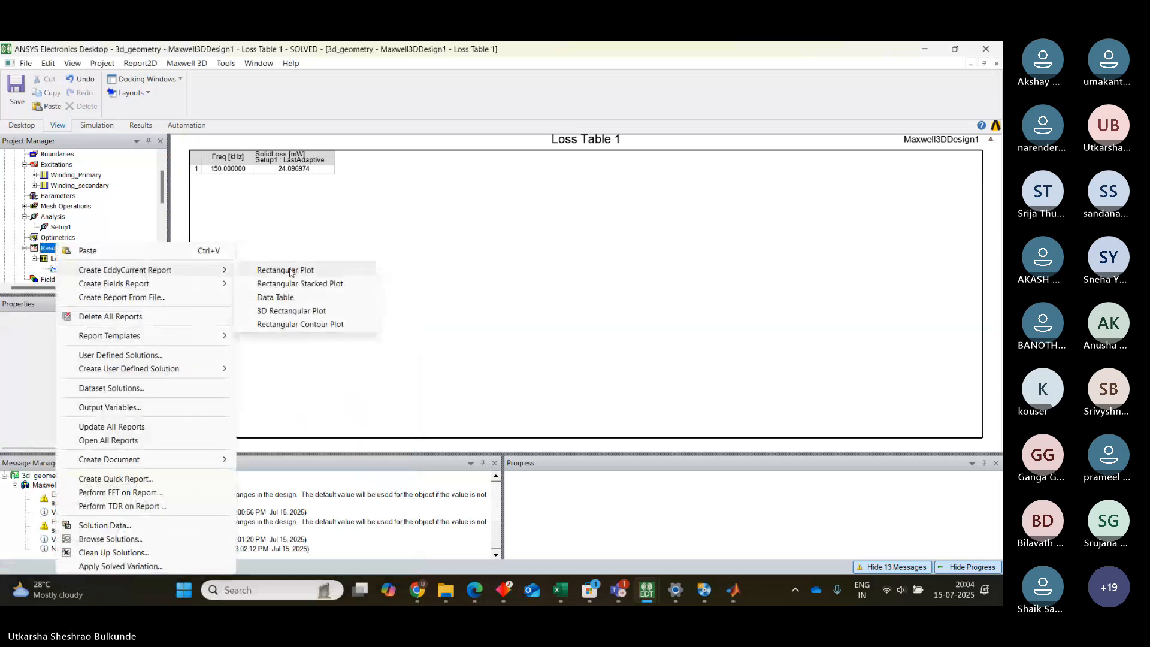
pyautogui.click(288, 298)
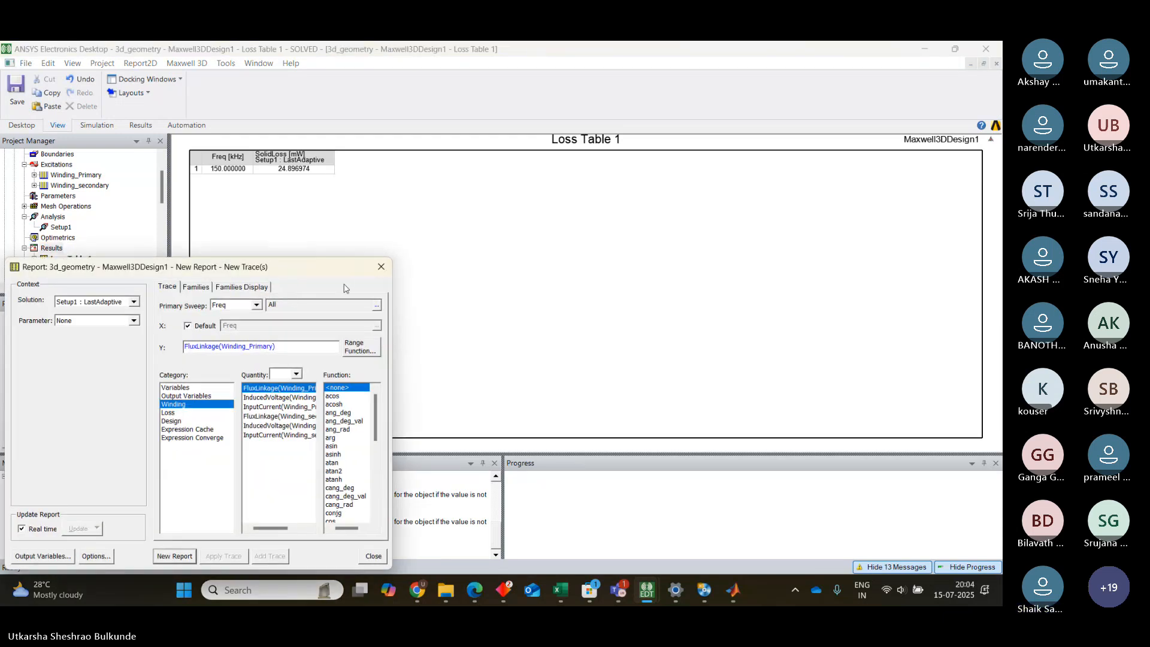
pyautogui.click(381, 268)
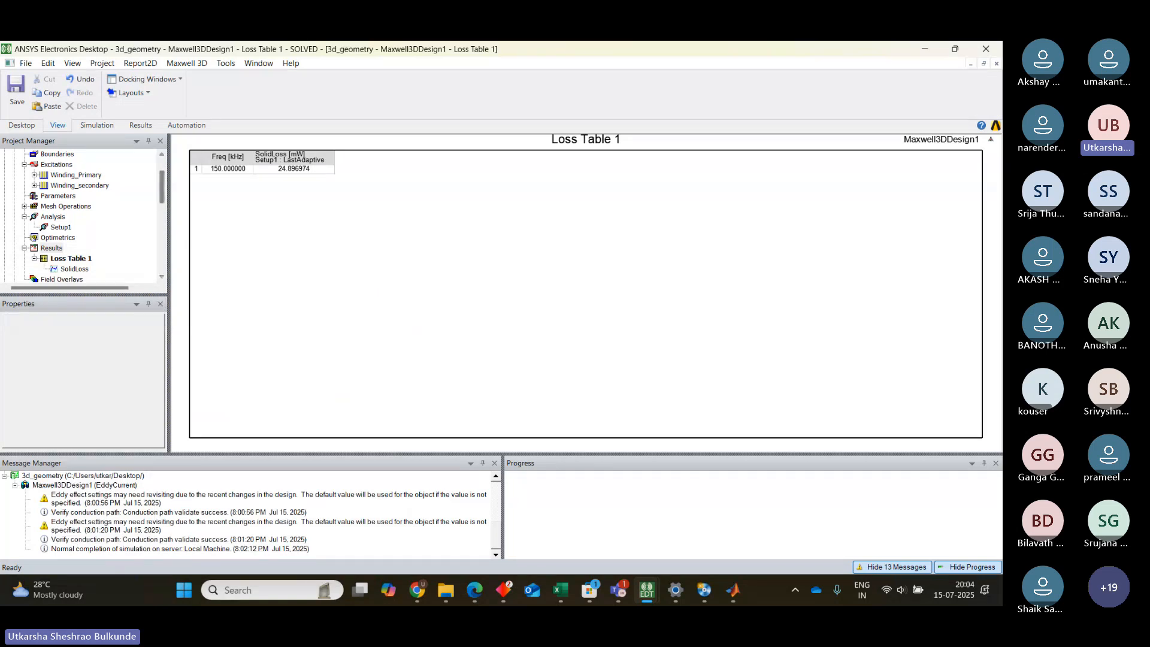
pyautogui.scroll(10, 494, 545)
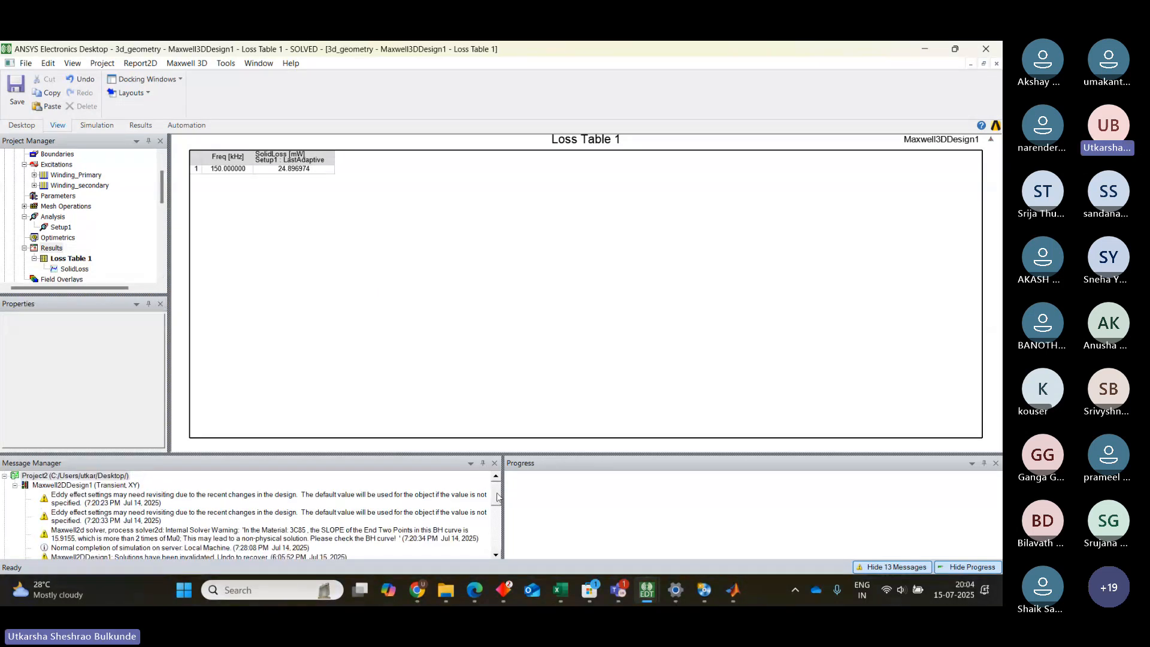
pyautogui.moveTo(160, 202); pyautogui.dragTo(165, 170)
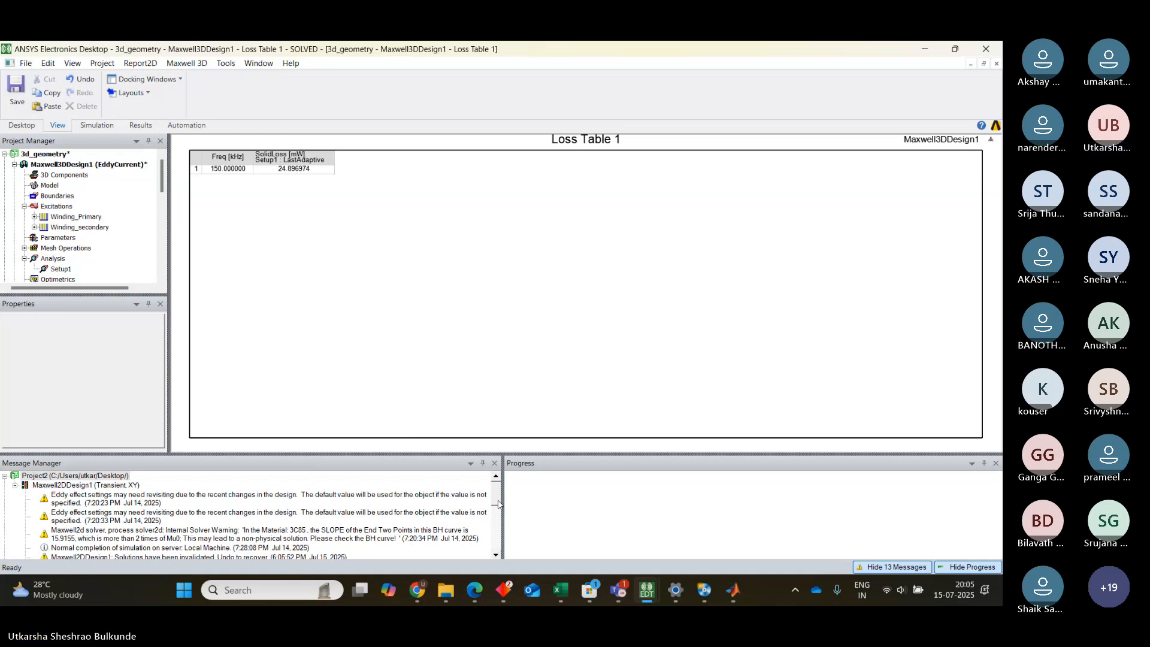
pyautogui.moveTo(499, 505); pyautogui.dragTo(496, 542)
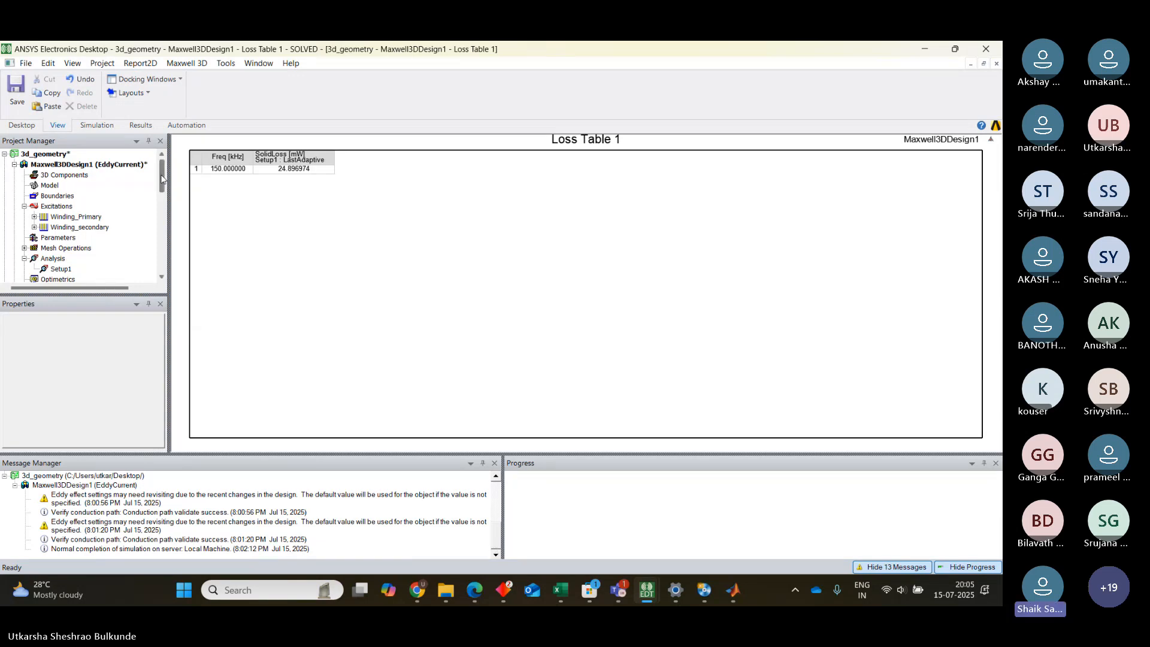
pyautogui.moveTo(161, 180)
pyautogui.mouseDown()
pyautogui.moveTo(160, 235)
pyautogui.moveTo(163, 173)
pyautogui.mouseUp()
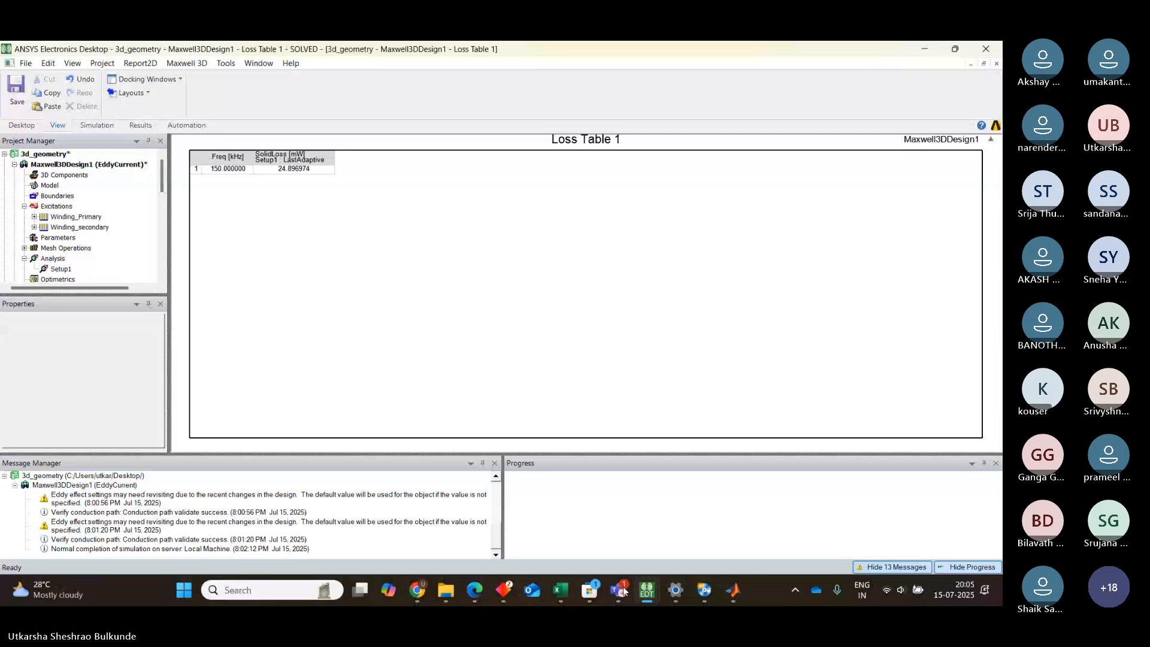
# Step: Switch to the Microsoft Teams meeting window and stop sharing the screen
pyautogui.moveTo(646, 588)
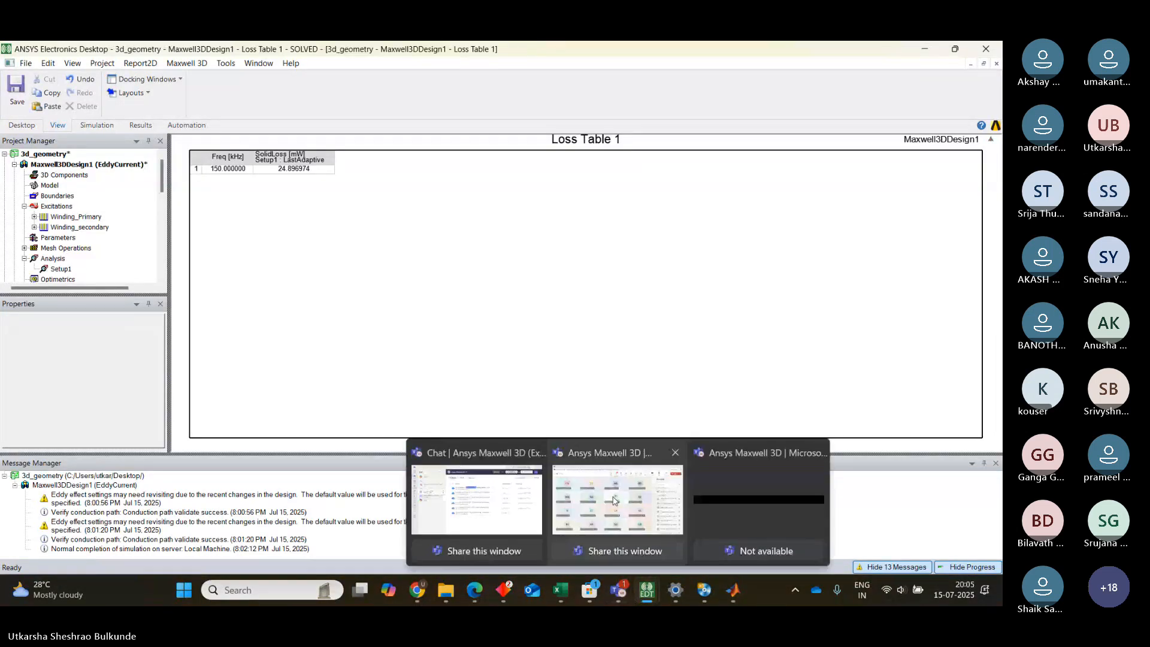
pyautogui.click(614, 500)
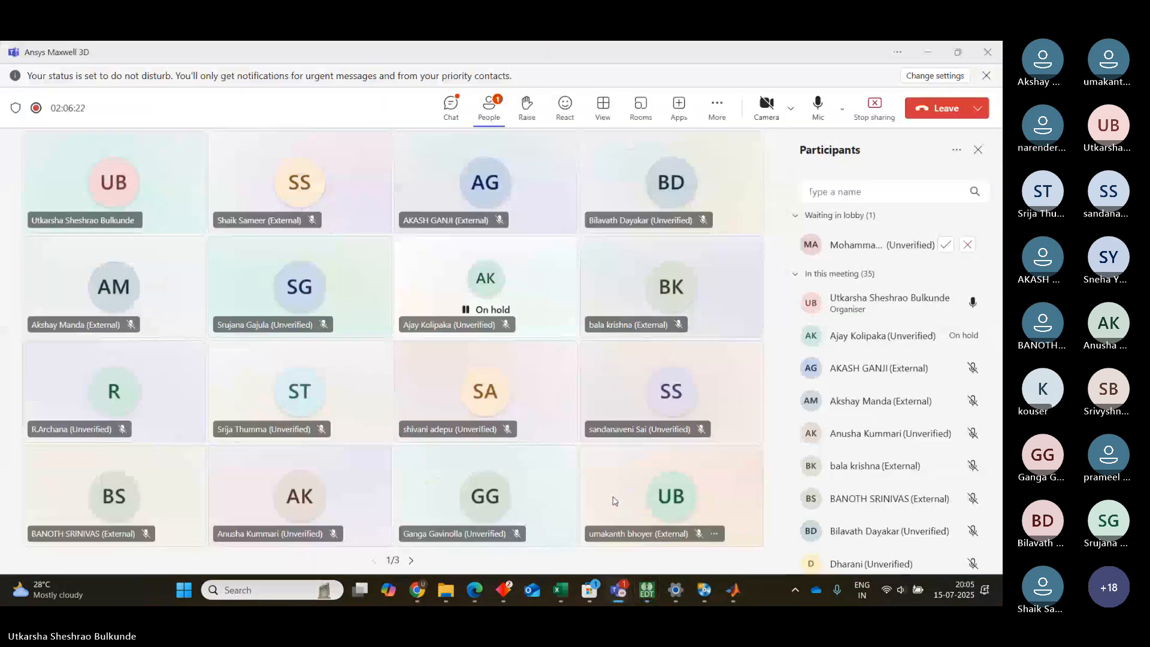
pyautogui.click(875, 108)
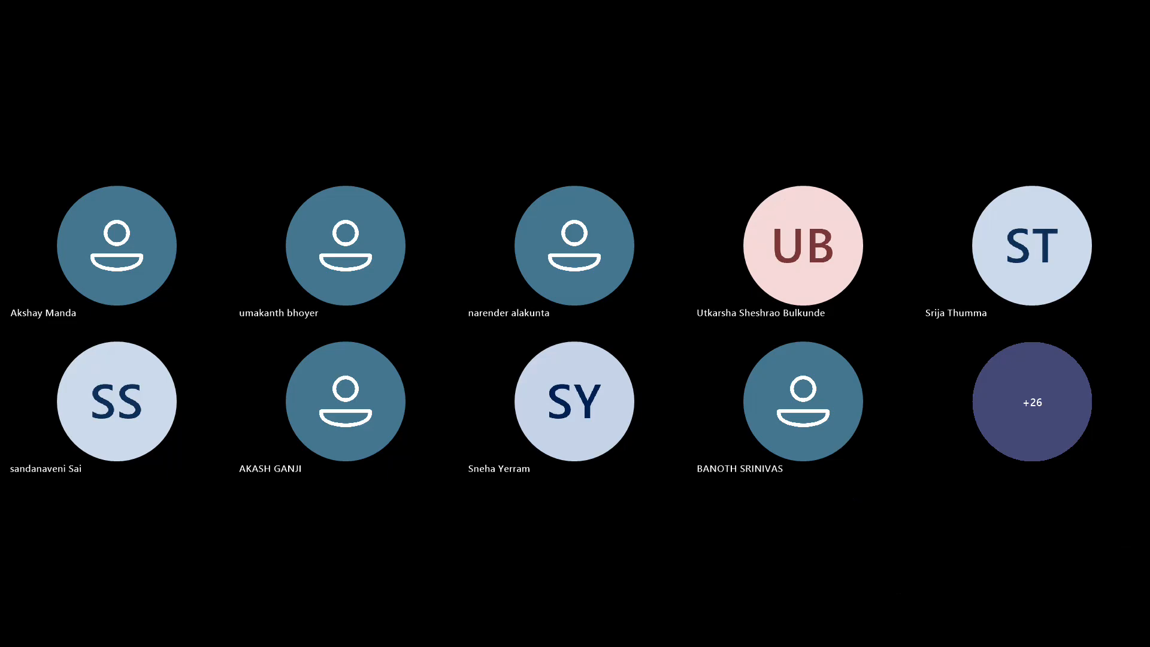